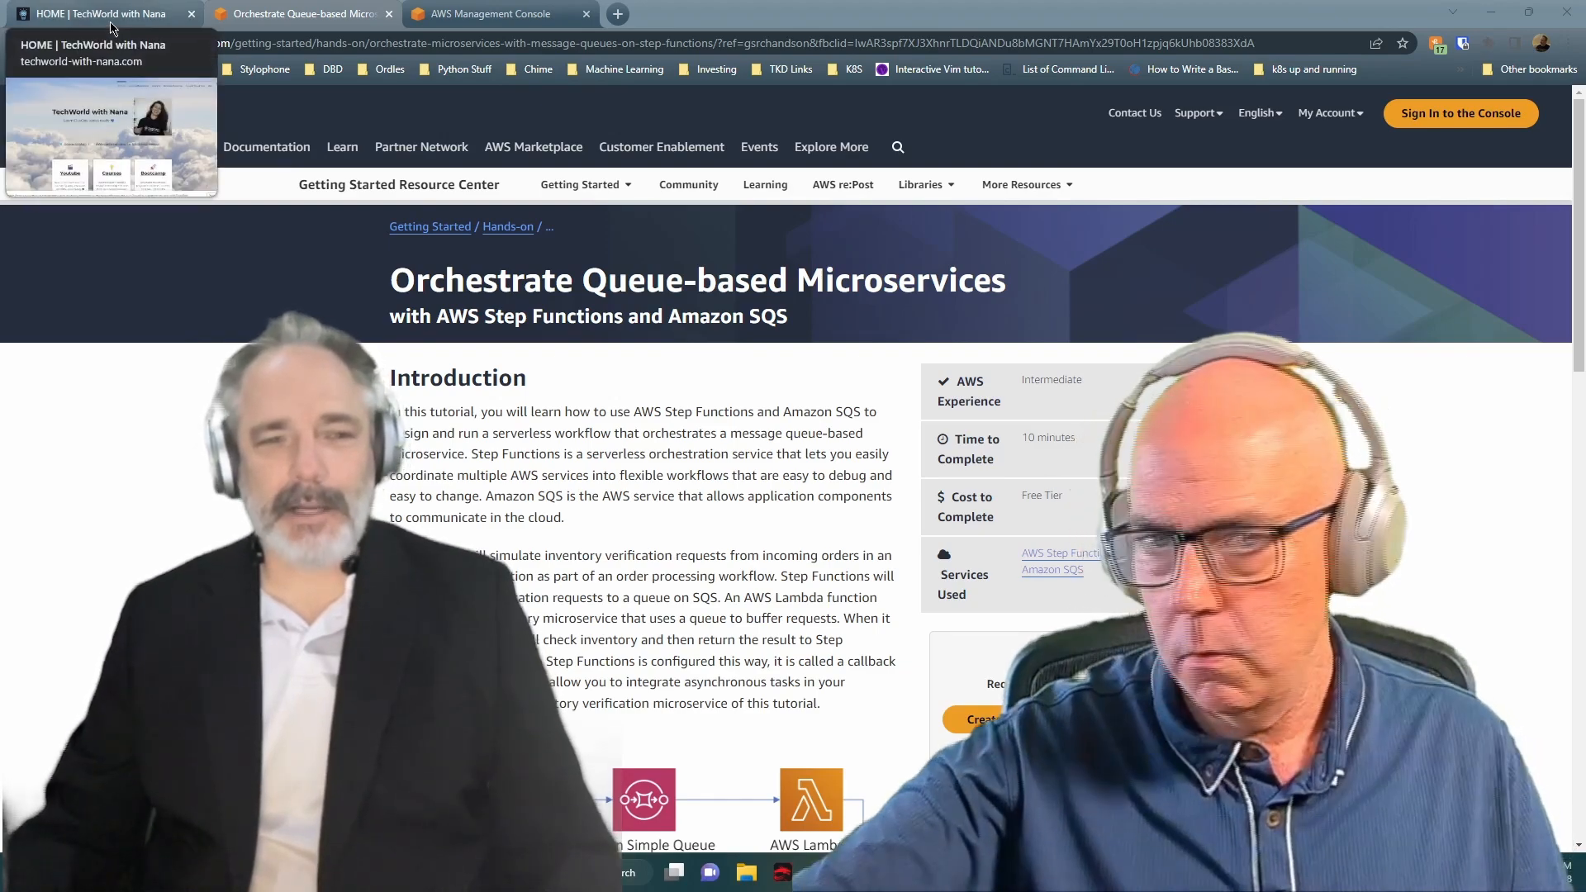
Look over the TechWorld with Nana home page and dismiss its cookie notice
{"action": "left_click", "coordinate": [114, 18]}
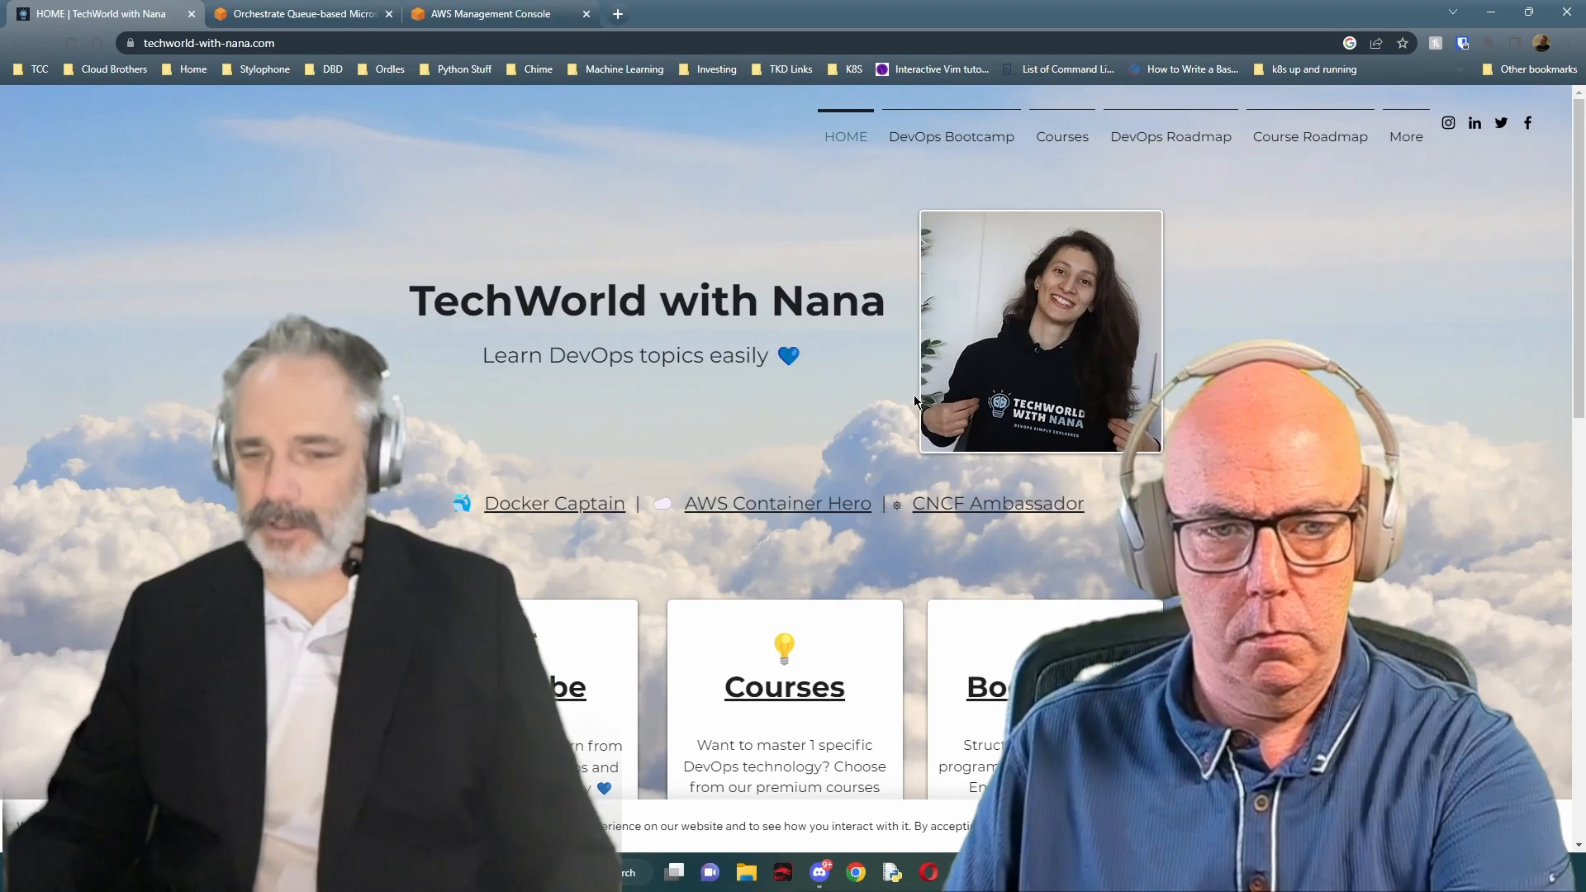
{"action": "scroll", "coordinate": [700, 376], "scroll_direction": "down", "scroll_amount": 5}
{"action": "scroll", "coordinate": [701, 376], "scroll_direction": "up", "scroll_amount": 5}
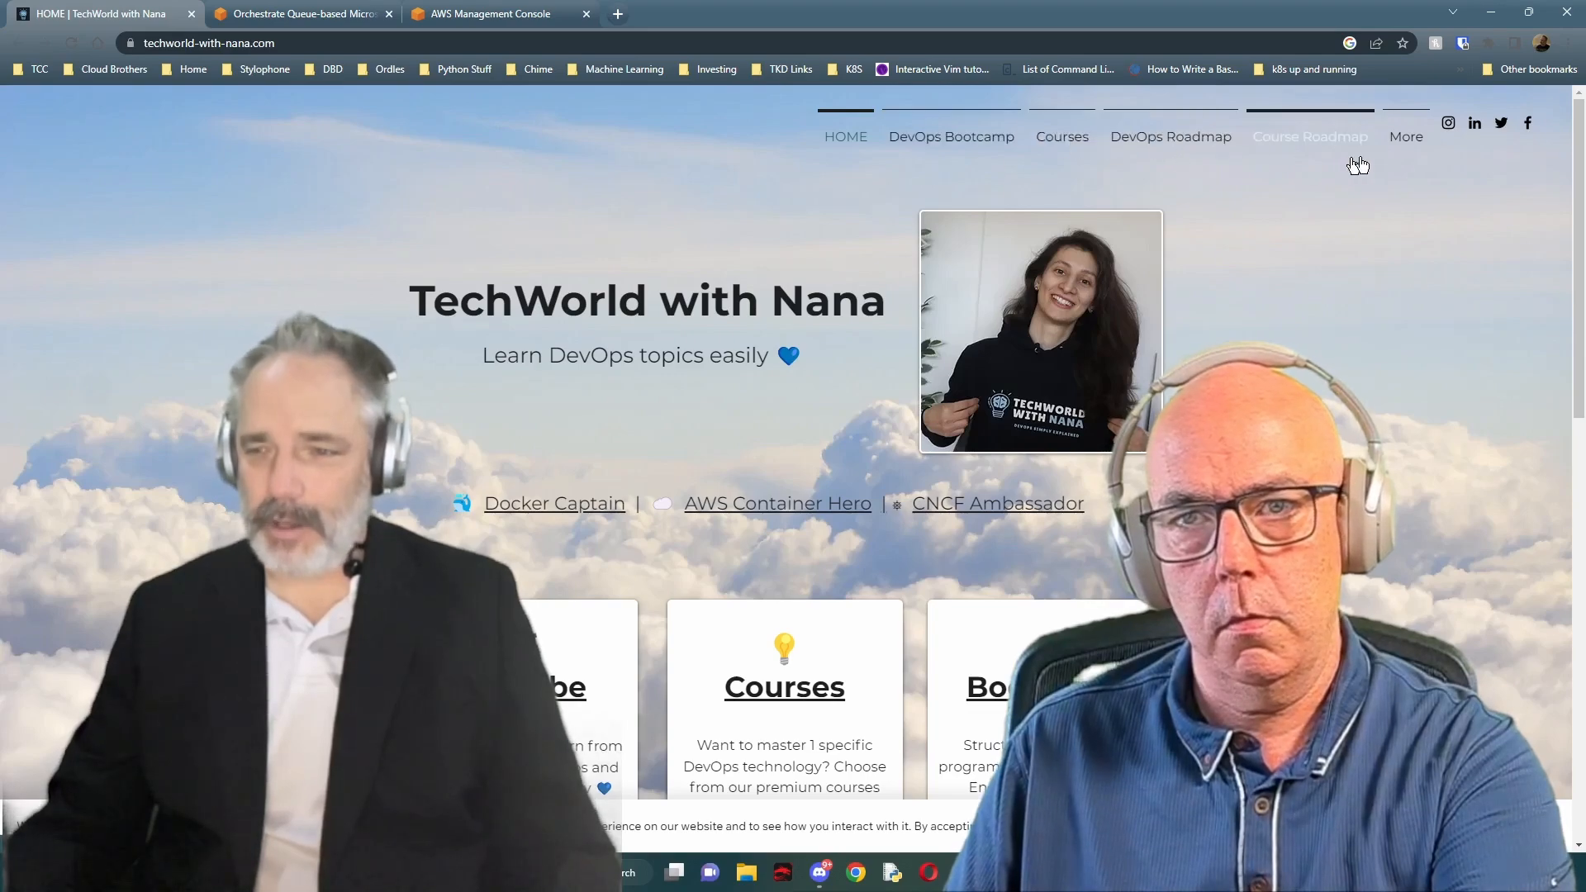
{"action": "scroll", "coordinate": [1322, 215], "scroll_direction": "down", "scroll_amount": 1}
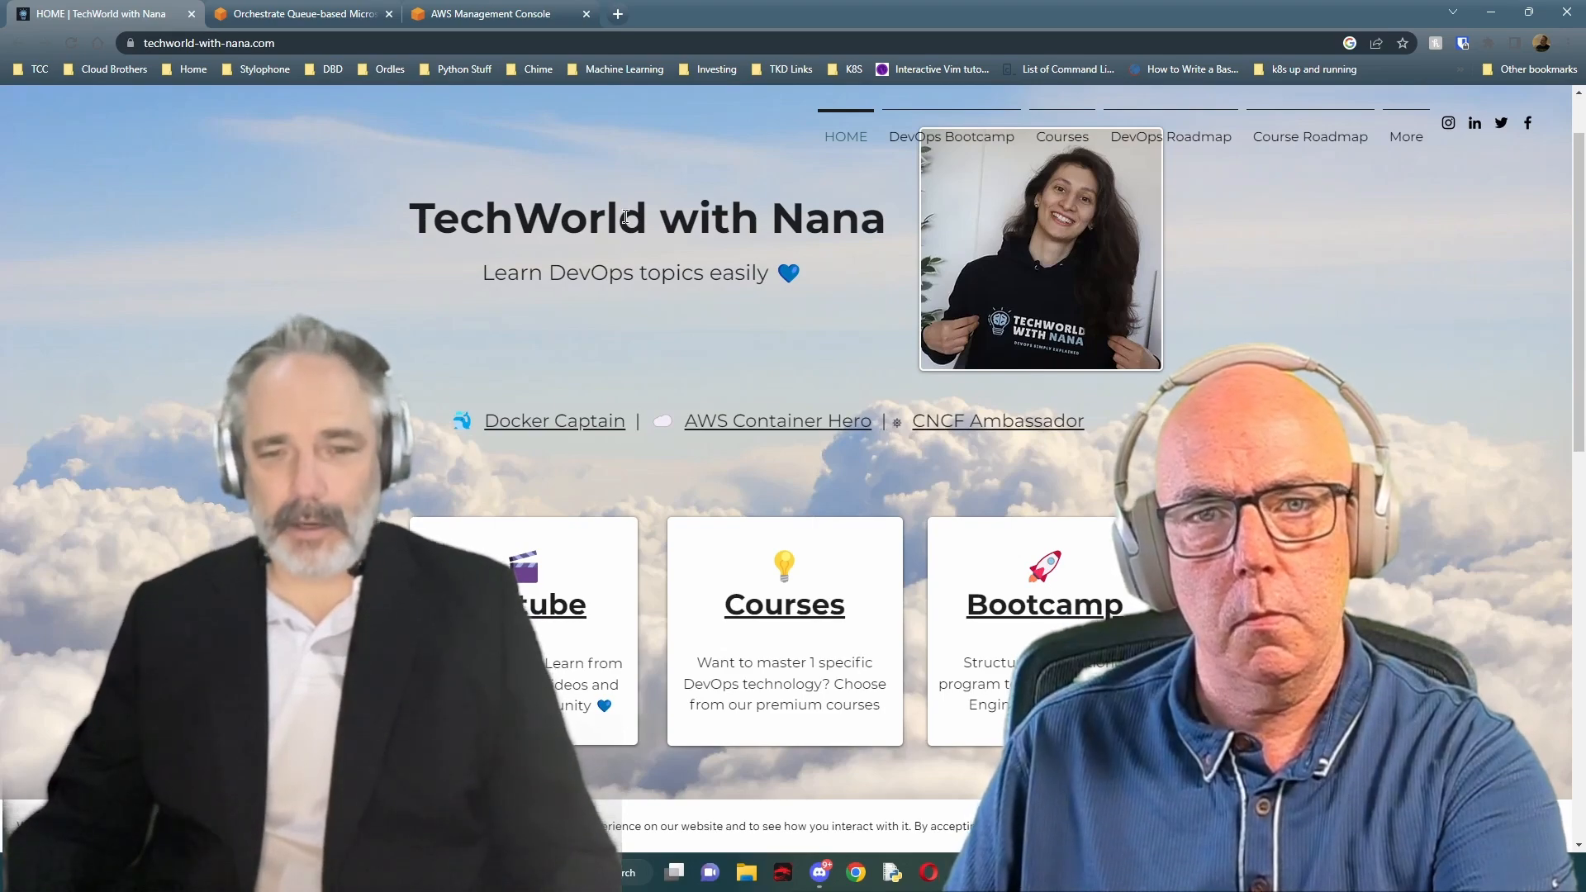
{"action": "scroll", "coordinate": [900, 419], "scroll_direction": "down", "scroll_amount": 2}
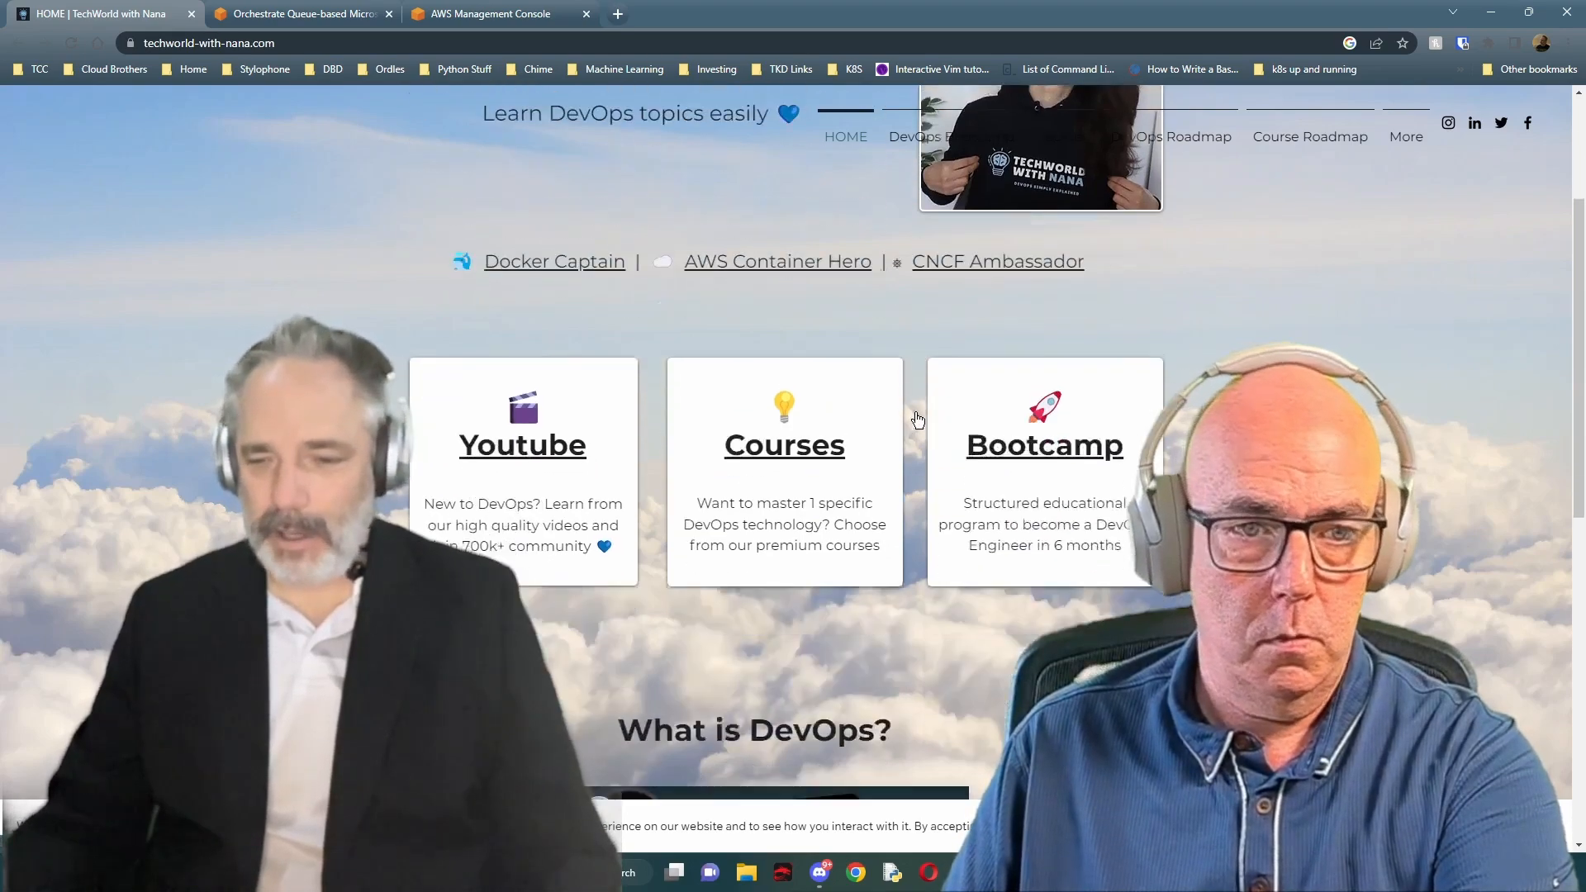
{"action": "scroll", "coordinate": [914, 414], "scroll_direction": "up", "scroll_amount": 3}
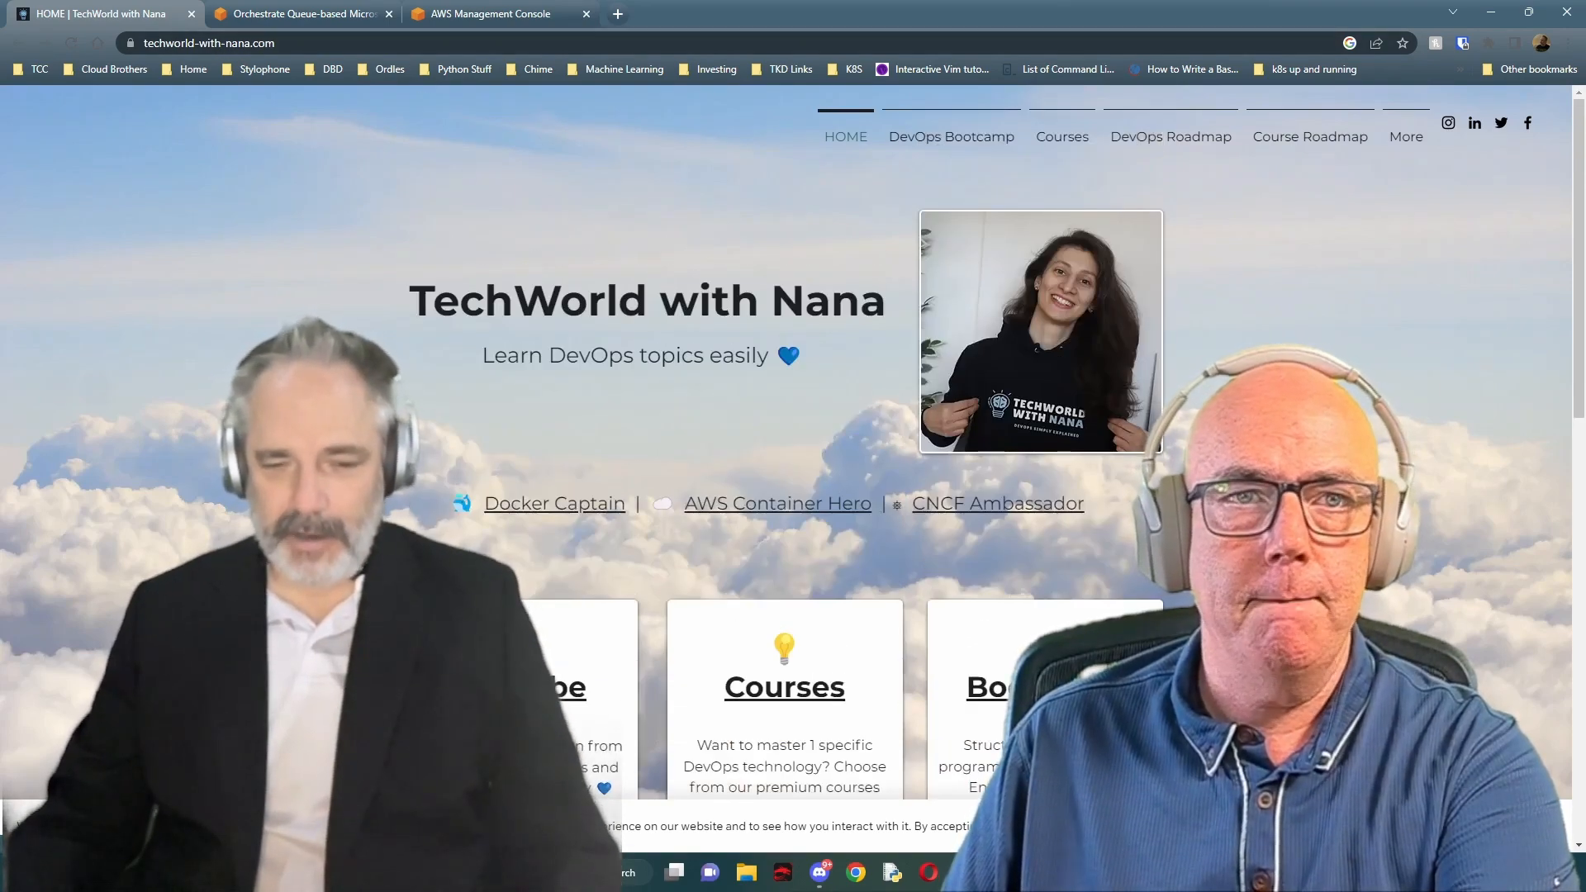
{"action": "scroll", "coordinate": [793, 447], "scroll_direction": "down", "scroll_amount": 2}
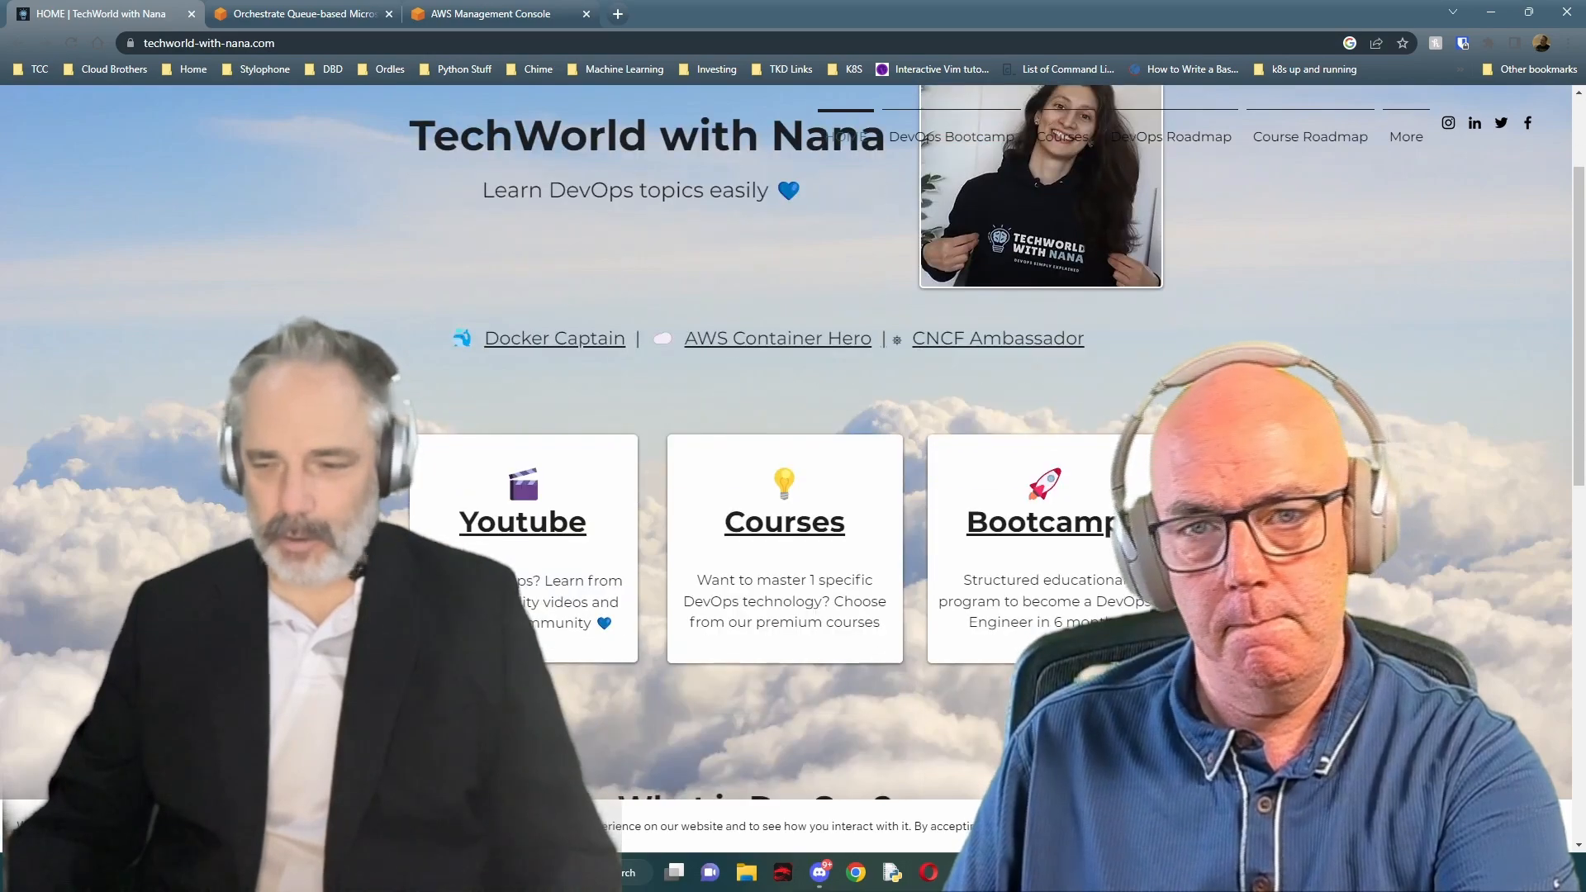
{"action": "left_click", "coordinate": [1483, 827]}
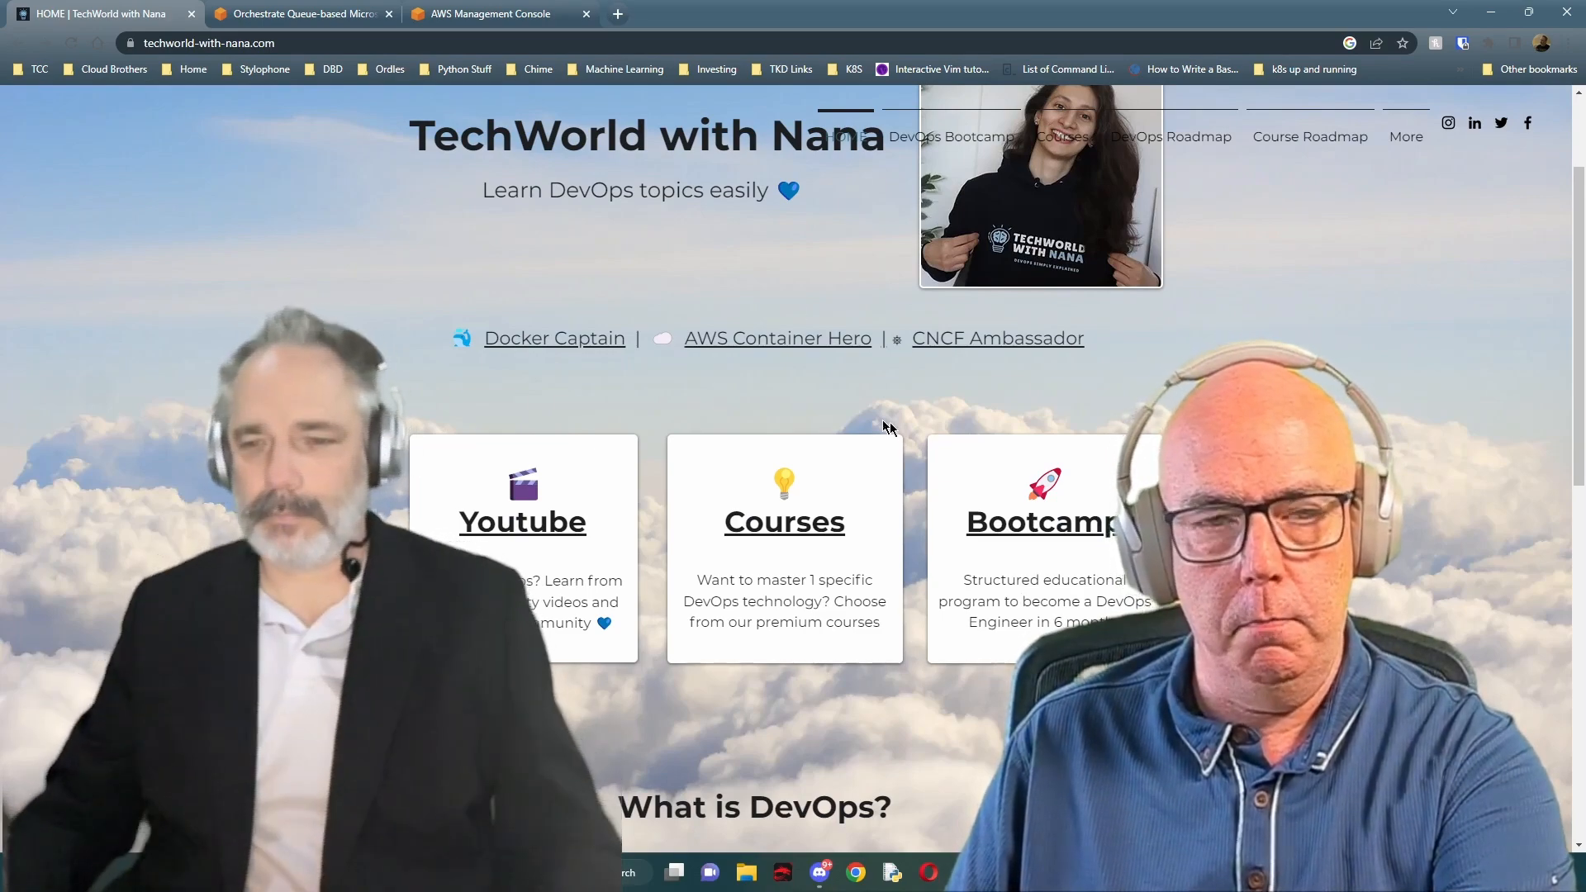
{"action": "scroll", "coordinate": [719, 398], "scroll_direction": "up", "scroll_amount": 2}
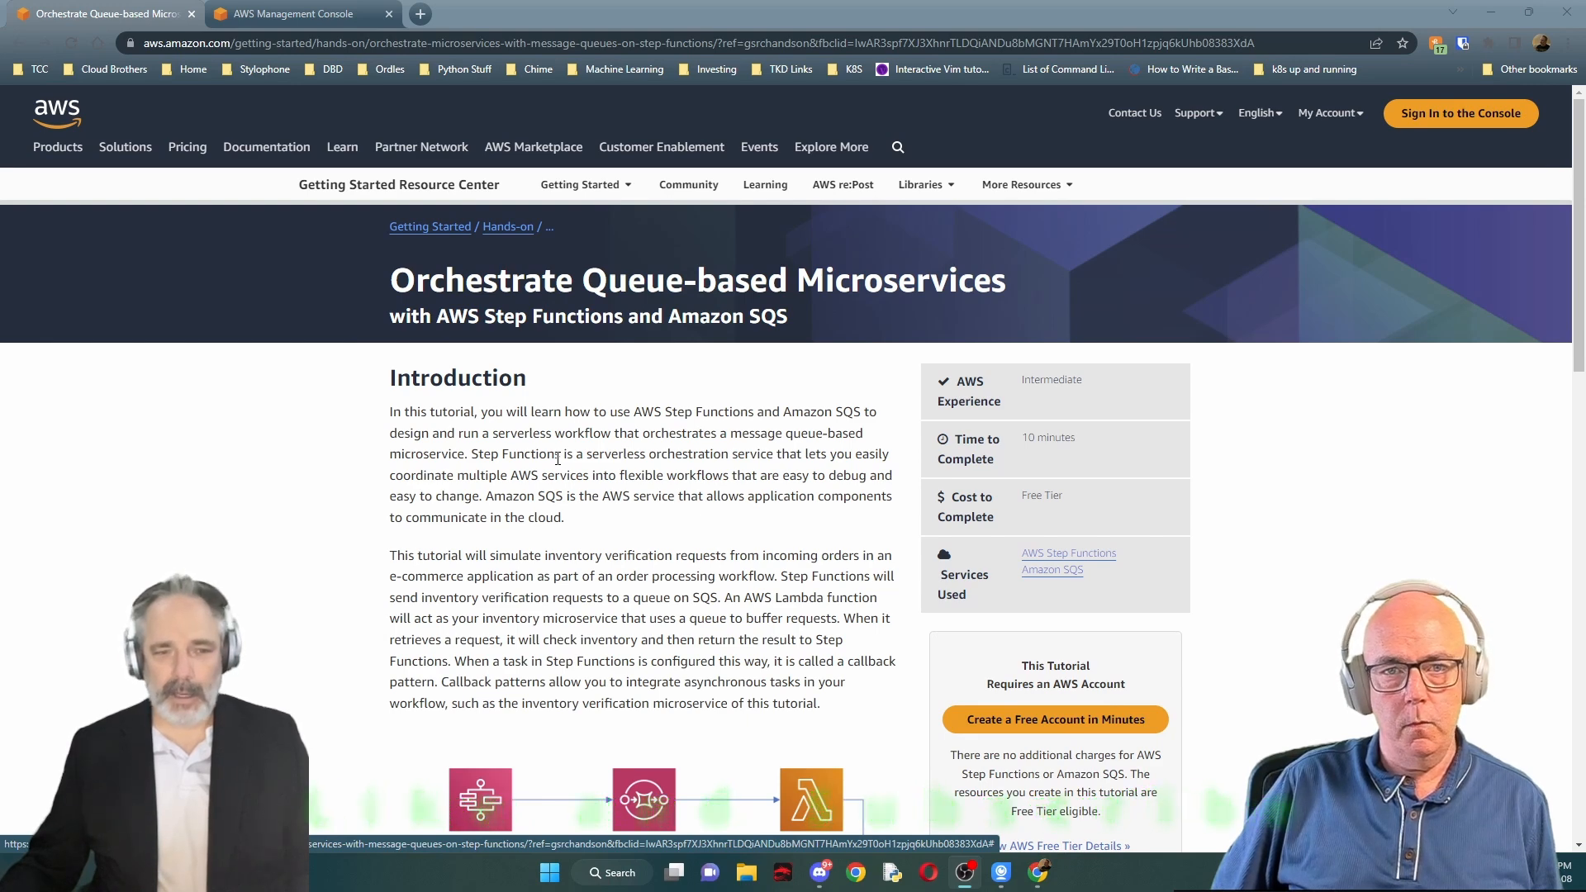
Highlight the time to complete, AWS experience level and cost in the Orchestrate Queue-based Microservices tutorial's summary
{"action": "left_click_drag", "start_coordinate": [1075, 438], "coordinate": [1025, 442]}
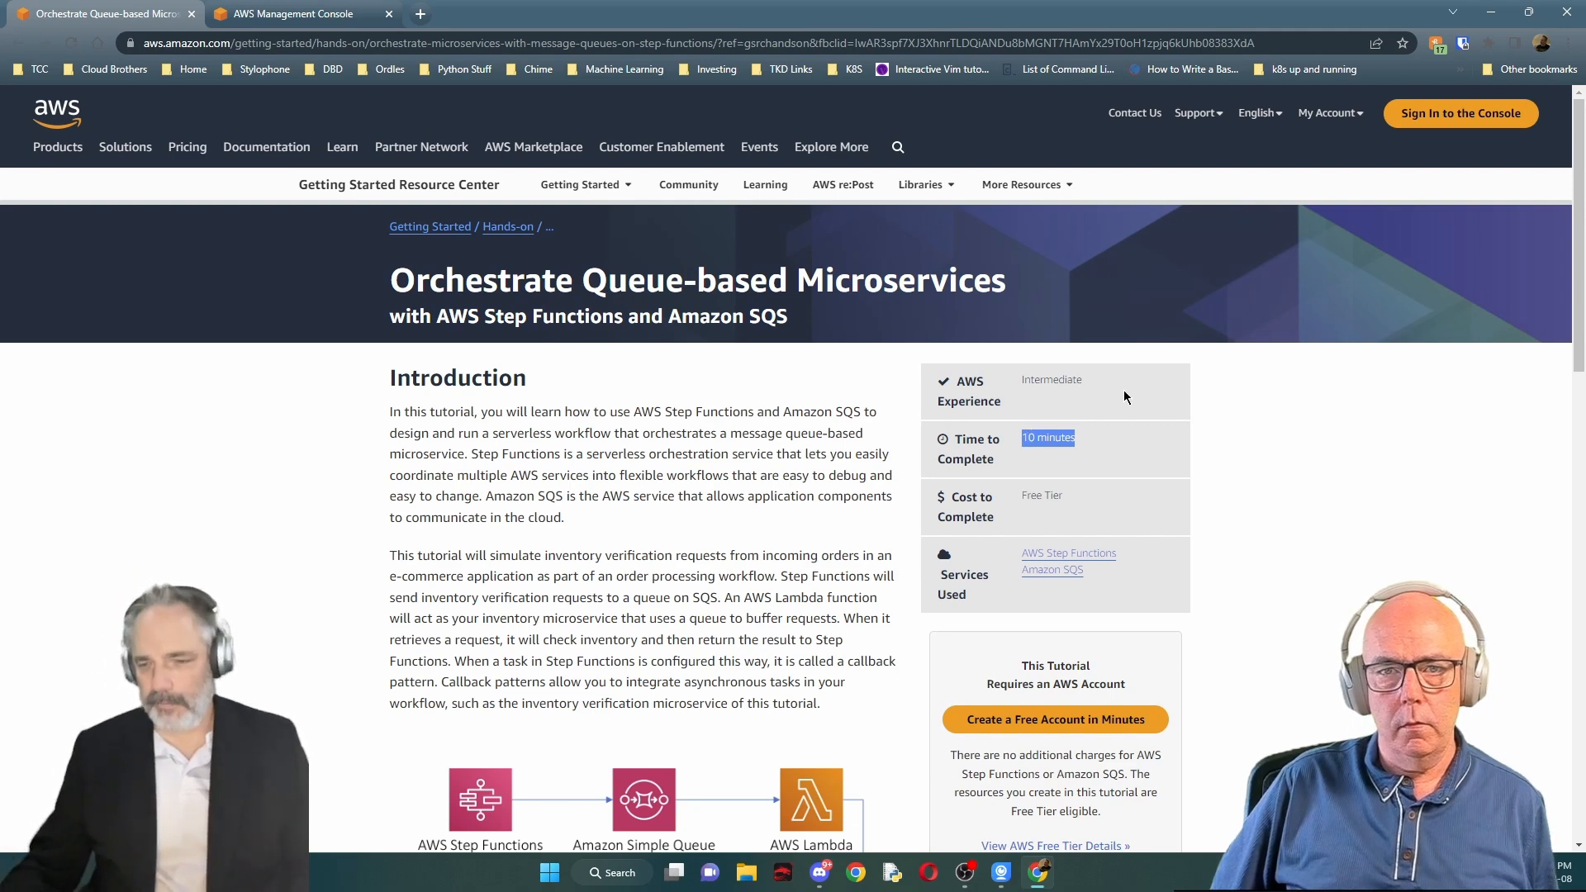
{"action": "left_click_drag", "start_coordinate": [1102, 384], "coordinate": [1022, 381]}
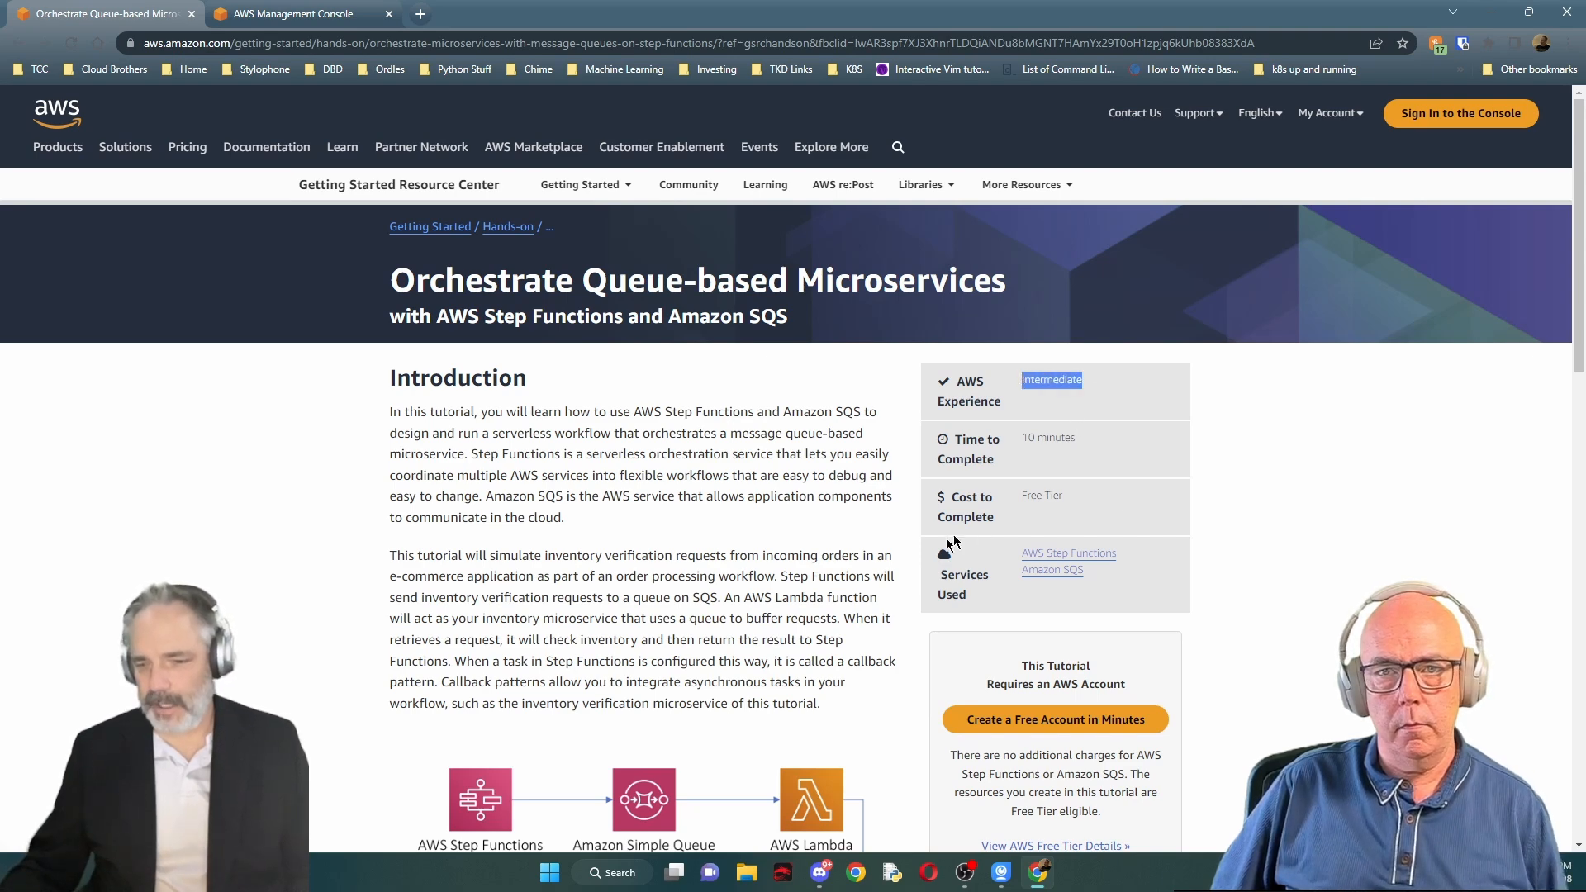
{"action": "left_click", "coordinate": [1033, 511]}
{"action": "left_click_drag", "start_coordinate": [1063, 494], "coordinate": [1004, 493]}
{"action": "left_click", "coordinate": [1002, 593]}
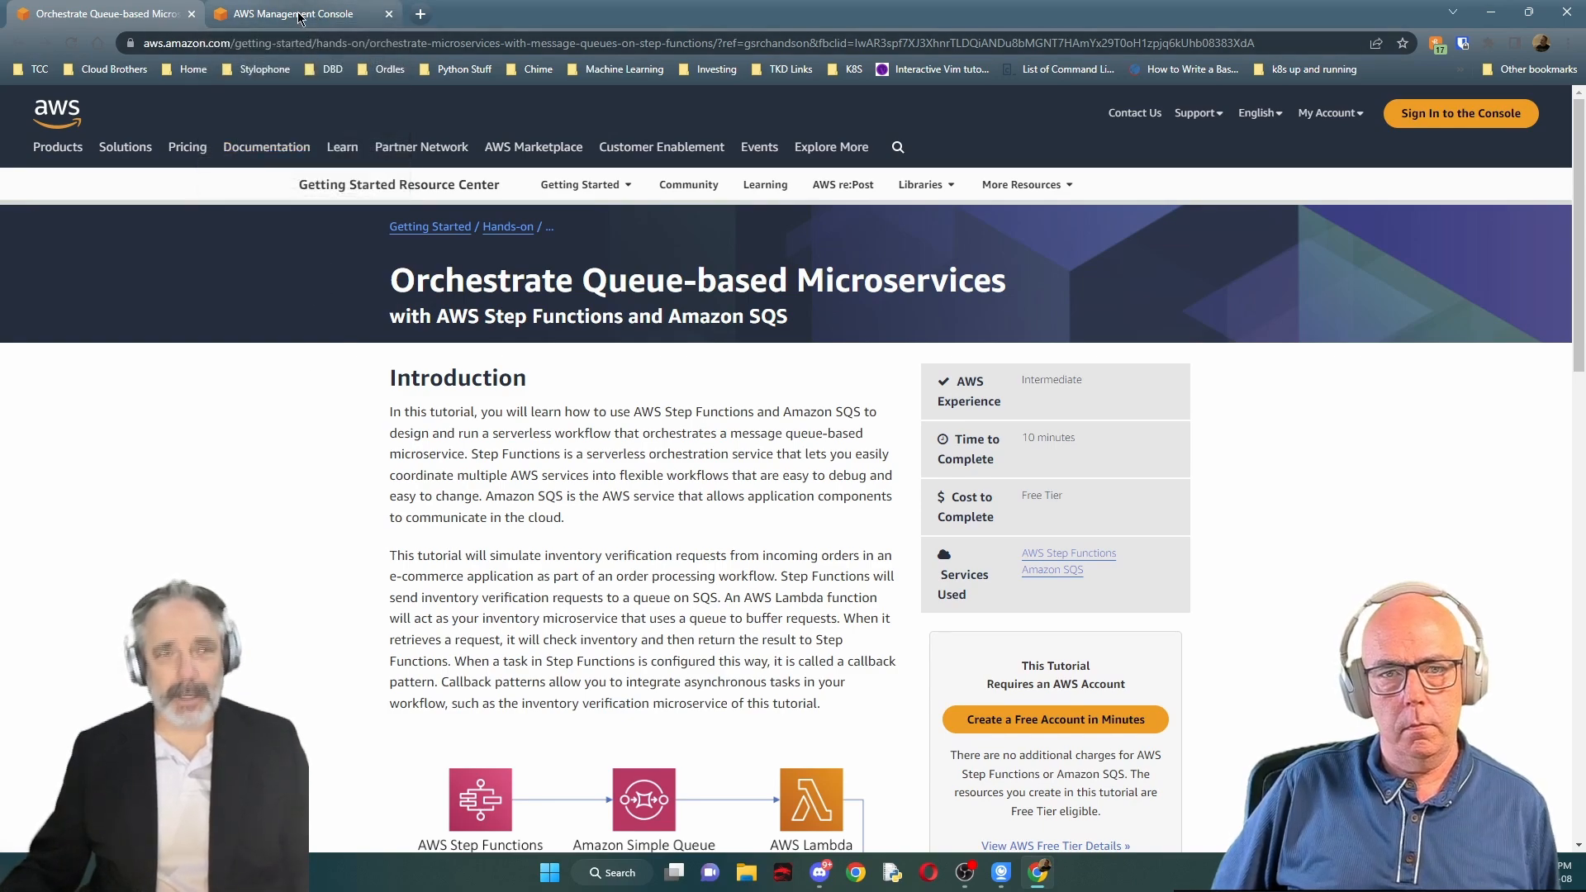
Review the tutorial's introduction and architecture diagram, and expand the Enter the Amazon SQS Console section
{"action": "scroll", "coordinate": [309, 351], "scroll_direction": "down", "scroll_amount": 2}
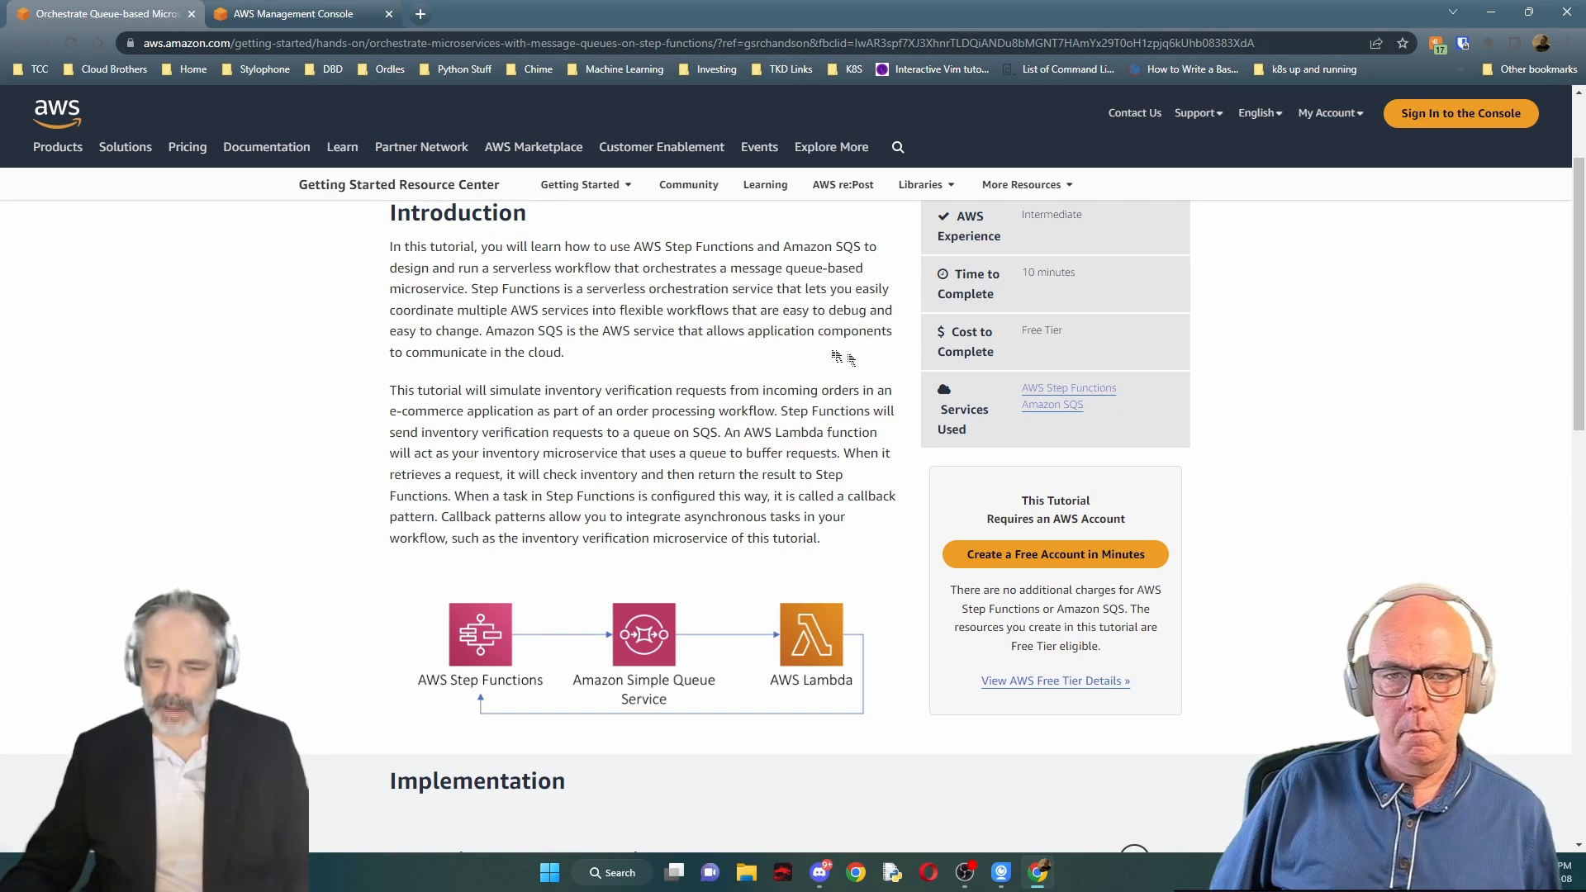
{"action": "scroll", "coordinate": [388, 380], "scroll_direction": "down", "scroll_amount": 2}
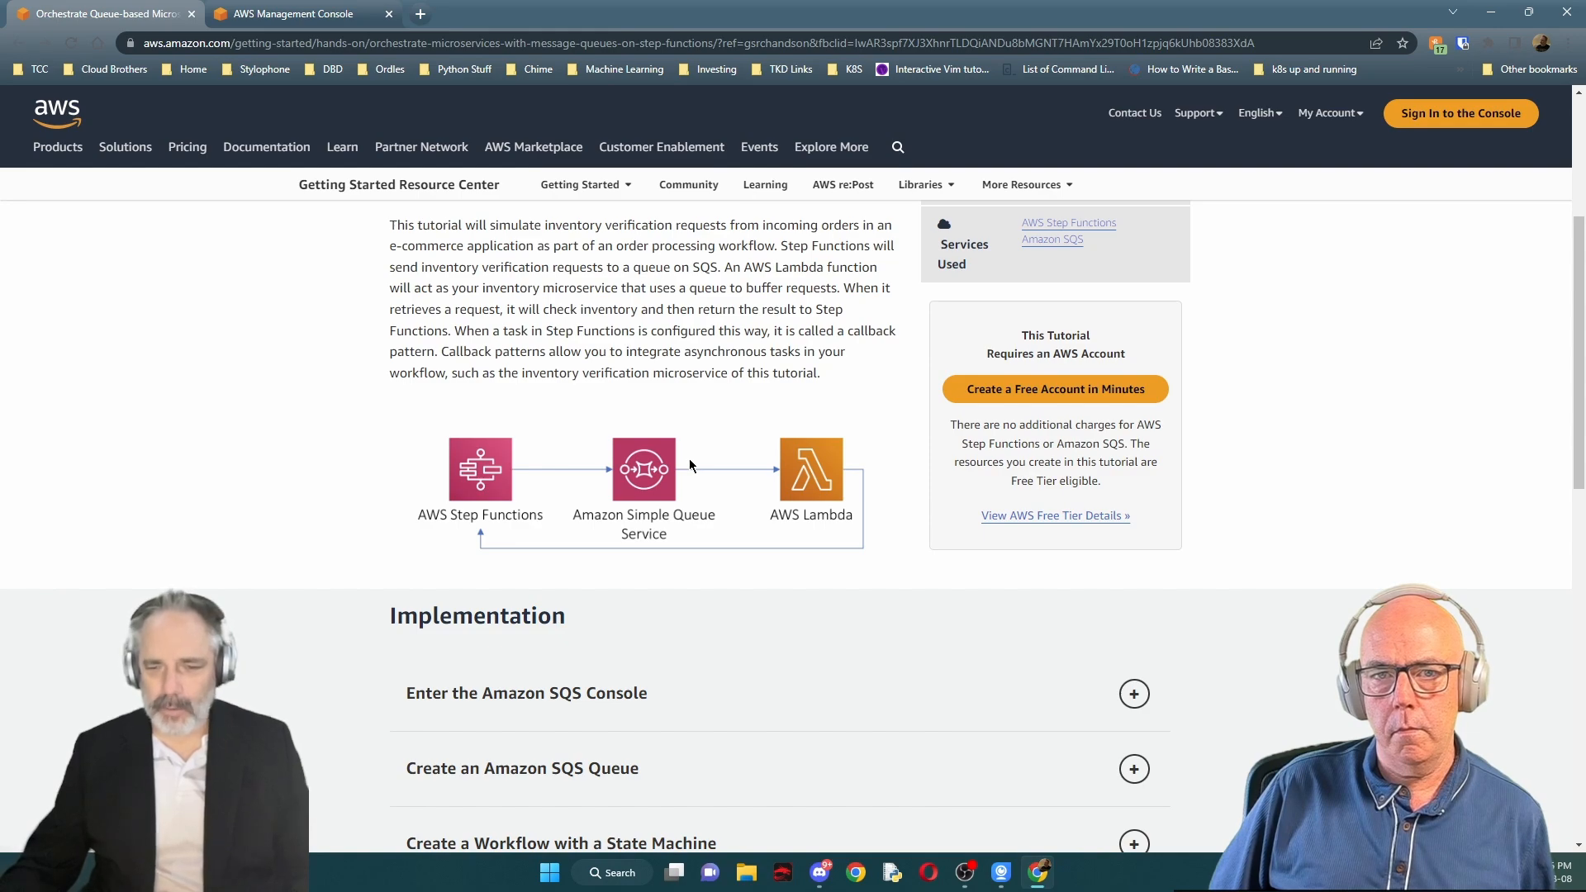
{"action": "scroll", "coordinate": [684, 519], "scroll_direction": "down", "scroll_amount": 2}
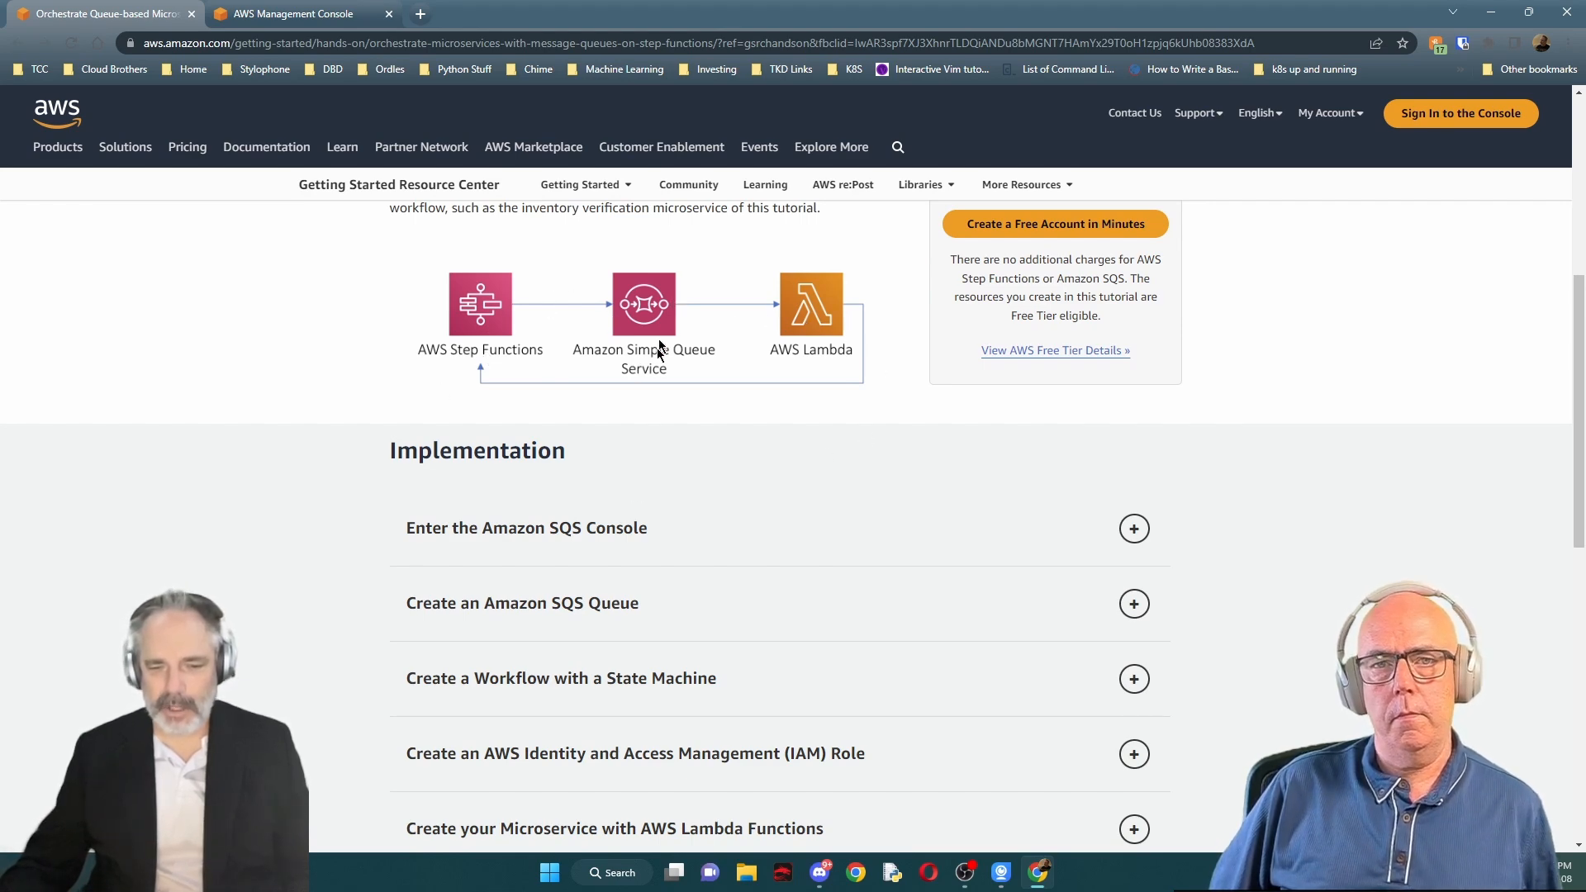
{"action": "scroll", "coordinate": [660, 421], "scroll_direction": "down", "scroll_amount": 2}
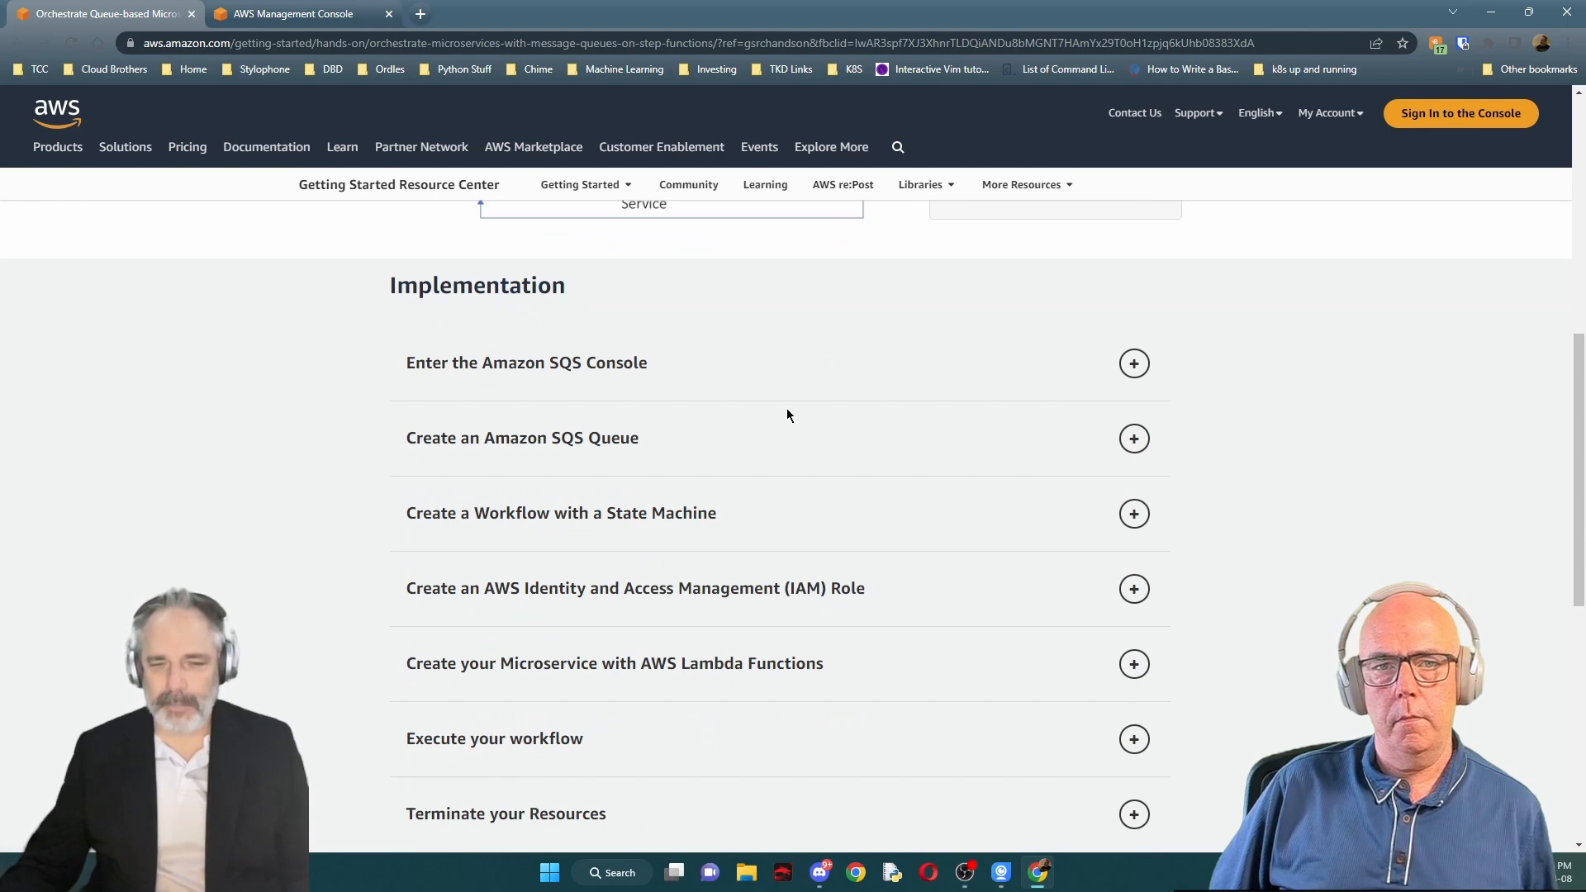
{"action": "left_click", "coordinate": [1136, 364]}
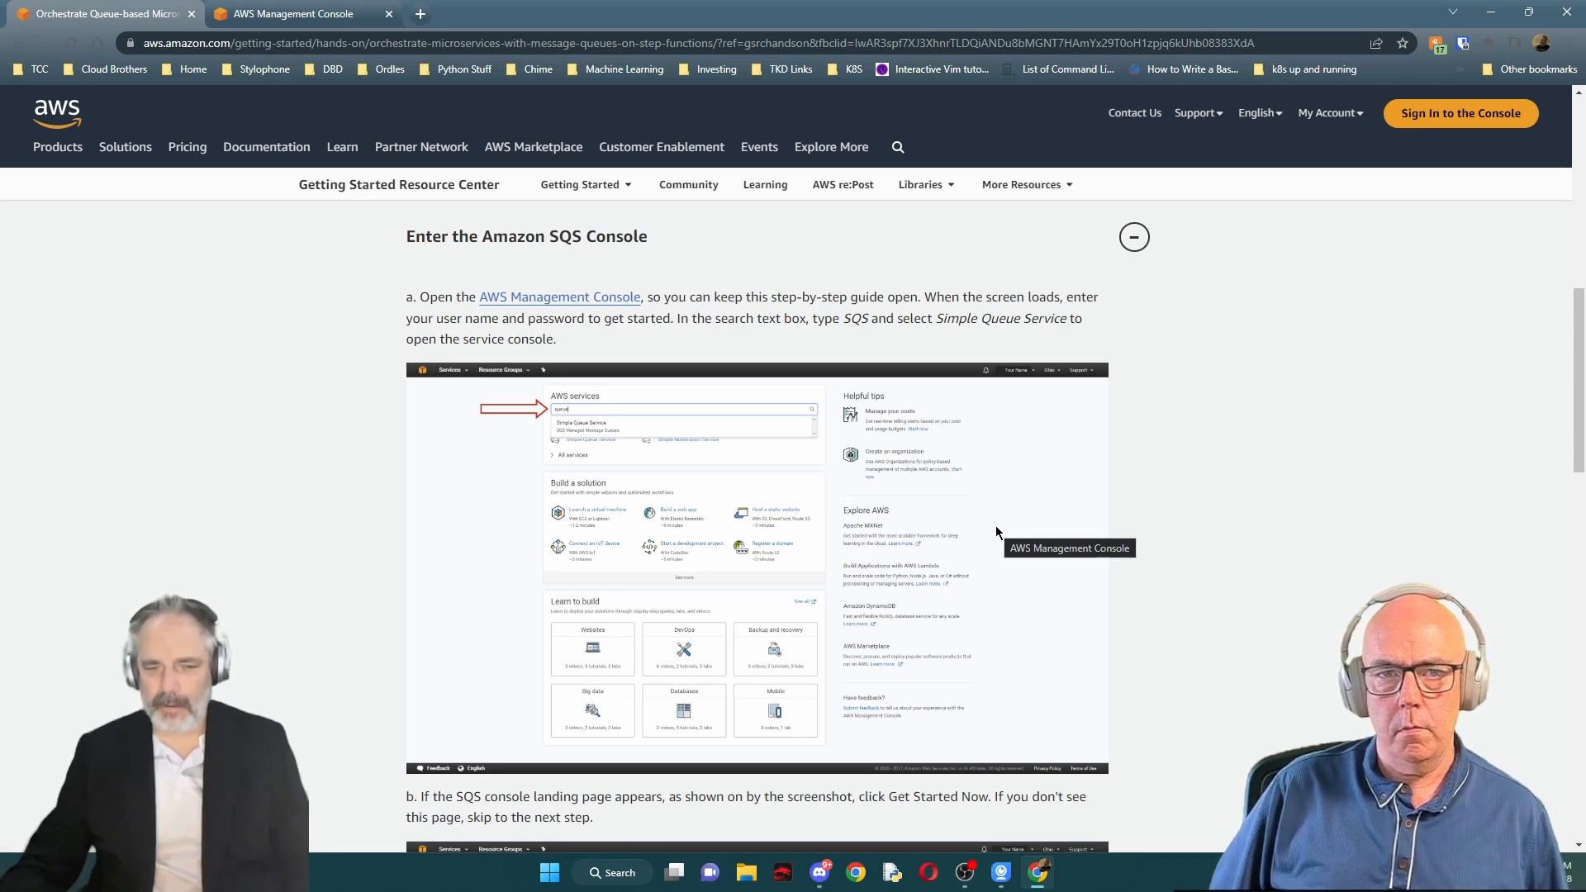
Split the tutorial into its own window and tile it in the narrow part of the screen beside the wider AWS Management Console window
{"action": "left_click_drag", "start_coordinate": [81, 24], "coordinate": [635, 43]}
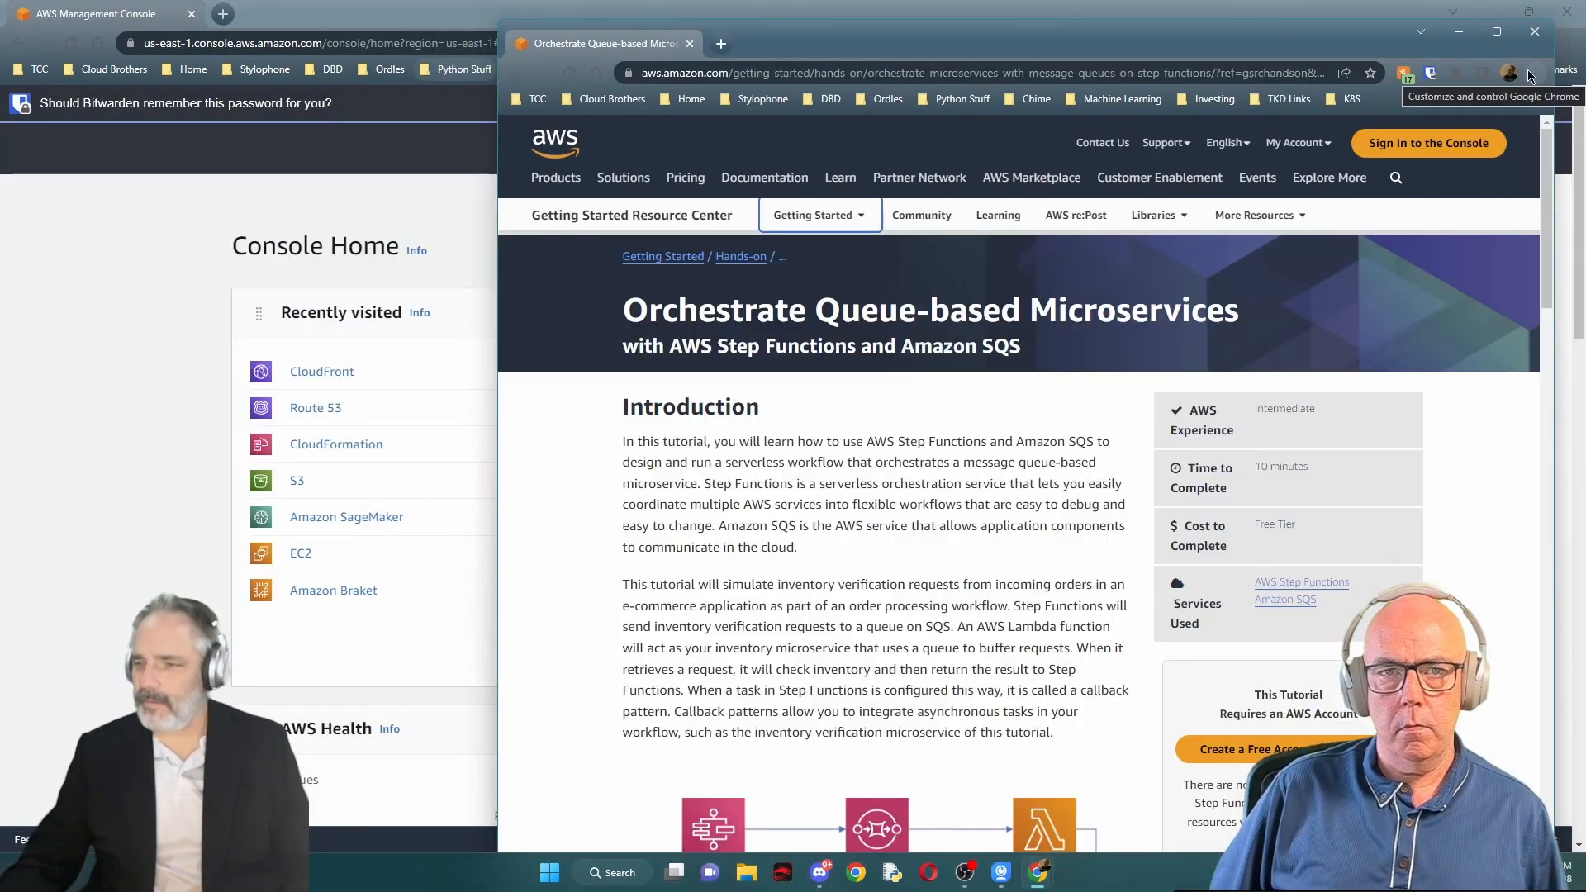
{"action": "mouse_move", "coordinate": [1496, 37]}
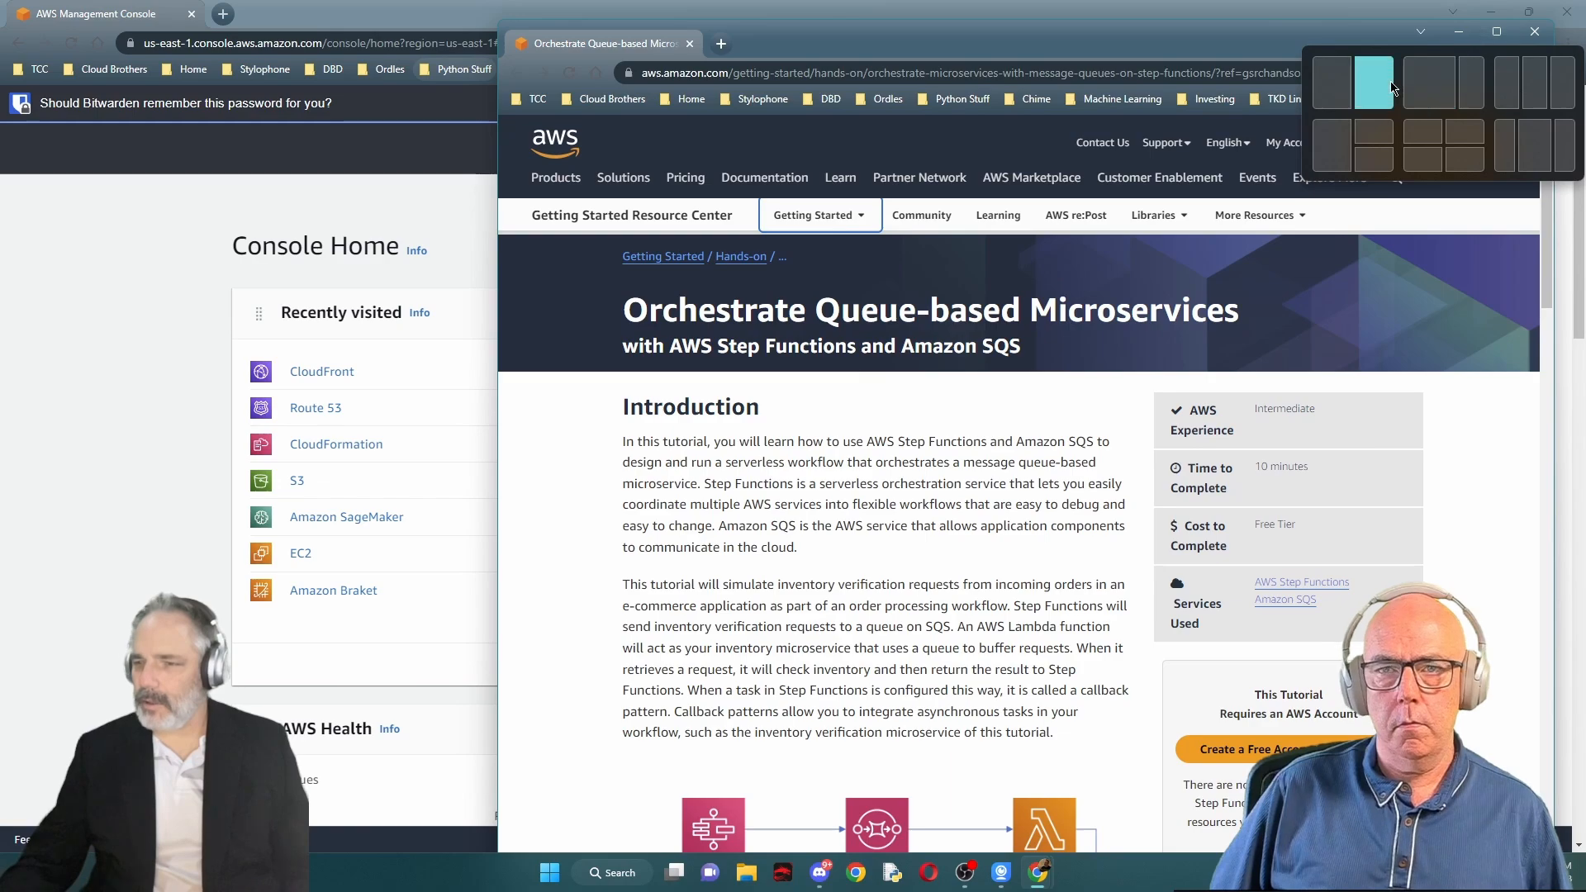
{"action": "left_click", "coordinate": [1472, 84]}
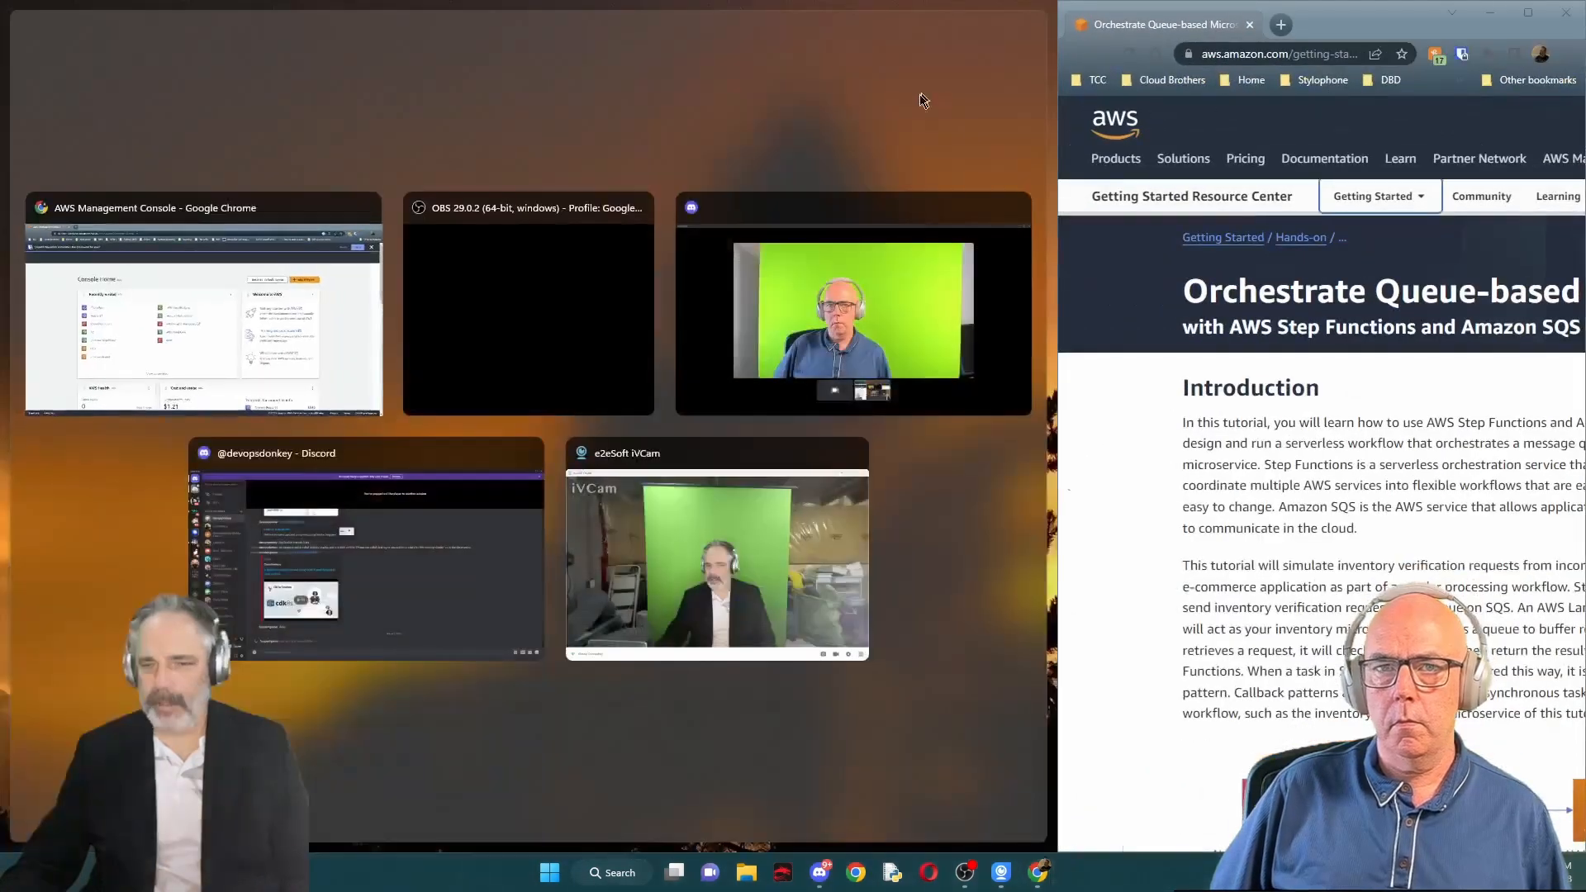
{"action": "left_click", "coordinate": [187, 219]}
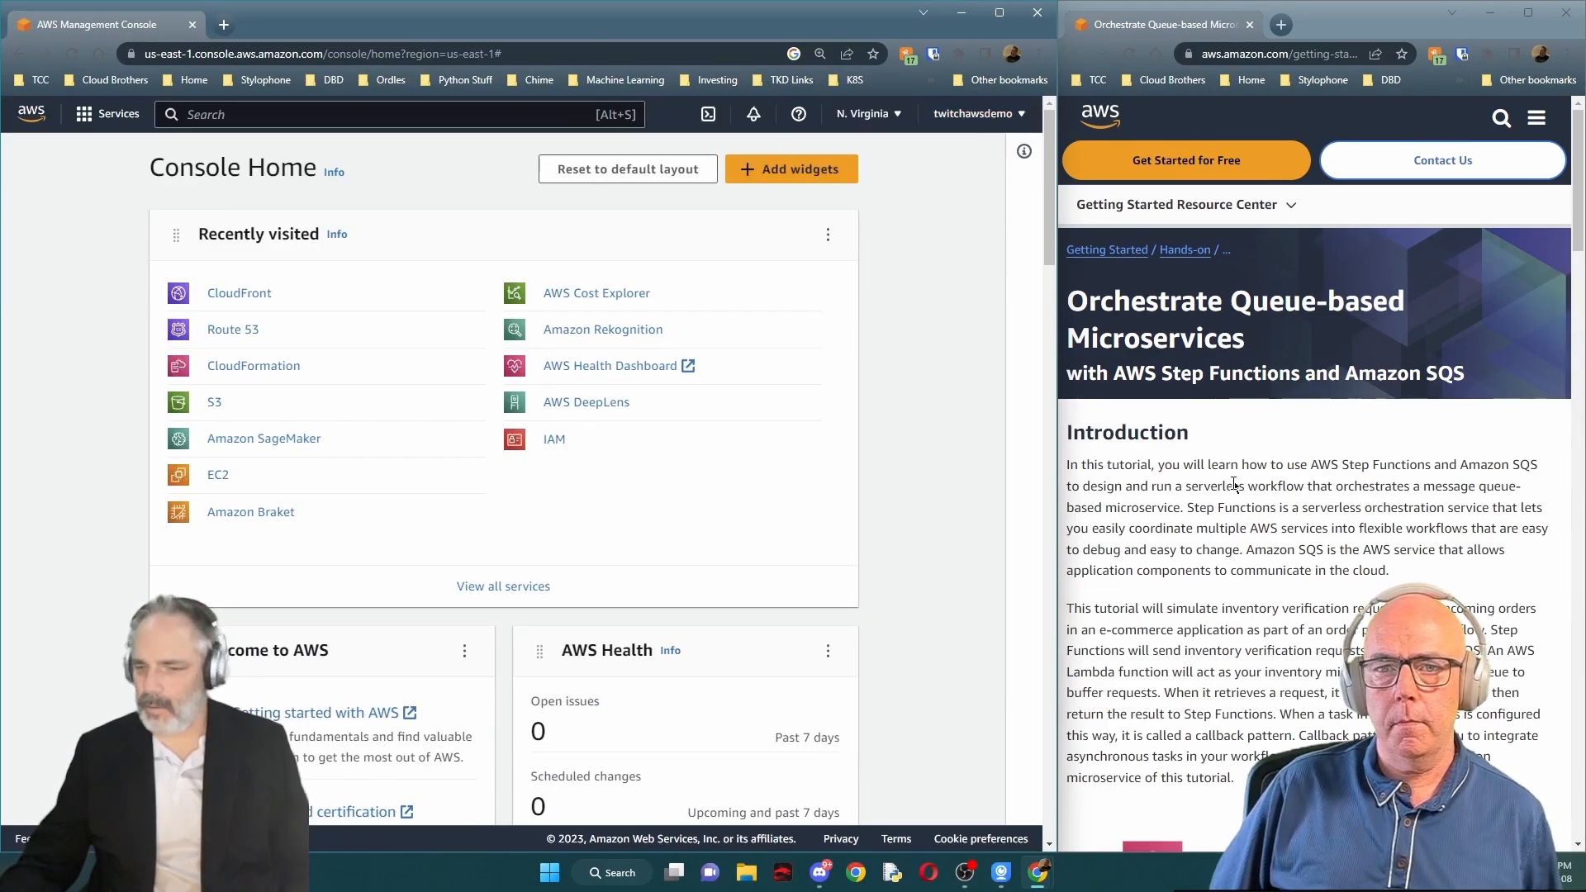
Following the tutorial's Enter the Amazon SQS Console section, search the console for SQS and open Simple Queue Service
{"action": "scroll", "coordinate": [1249, 507], "scroll_direction": "down", "scroll_amount": 5}
{"action": "scroll", "coordinate": [1249, 507], "scroll_direction": "down", "scroll_amount": 10}
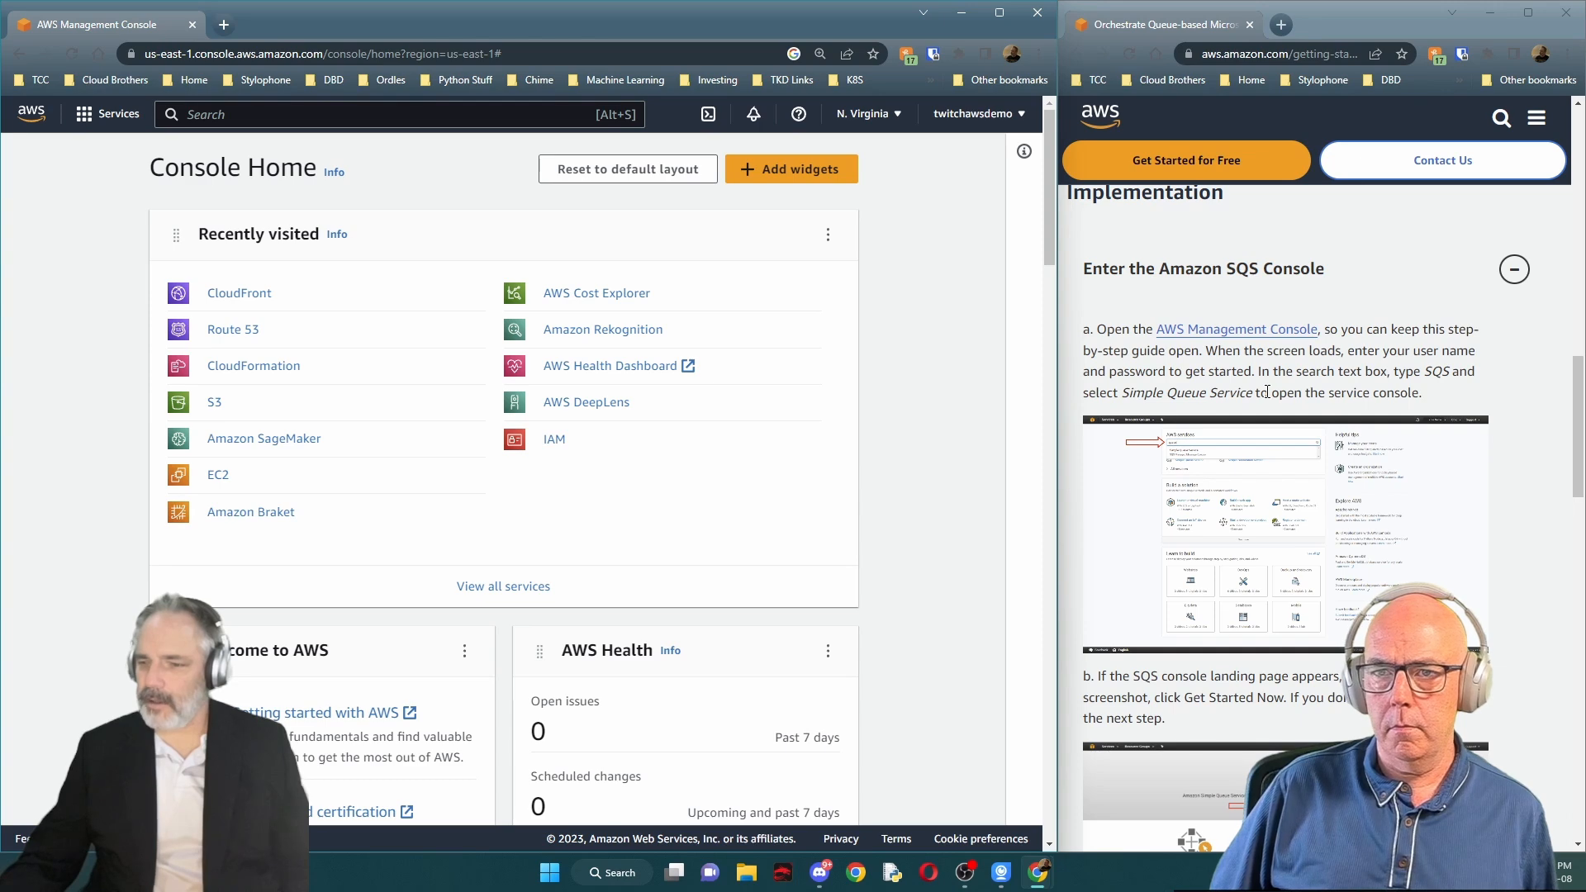
{"action": "left_click", "coordinate": [278, 118]}
{"action": "type", "text": "S"}
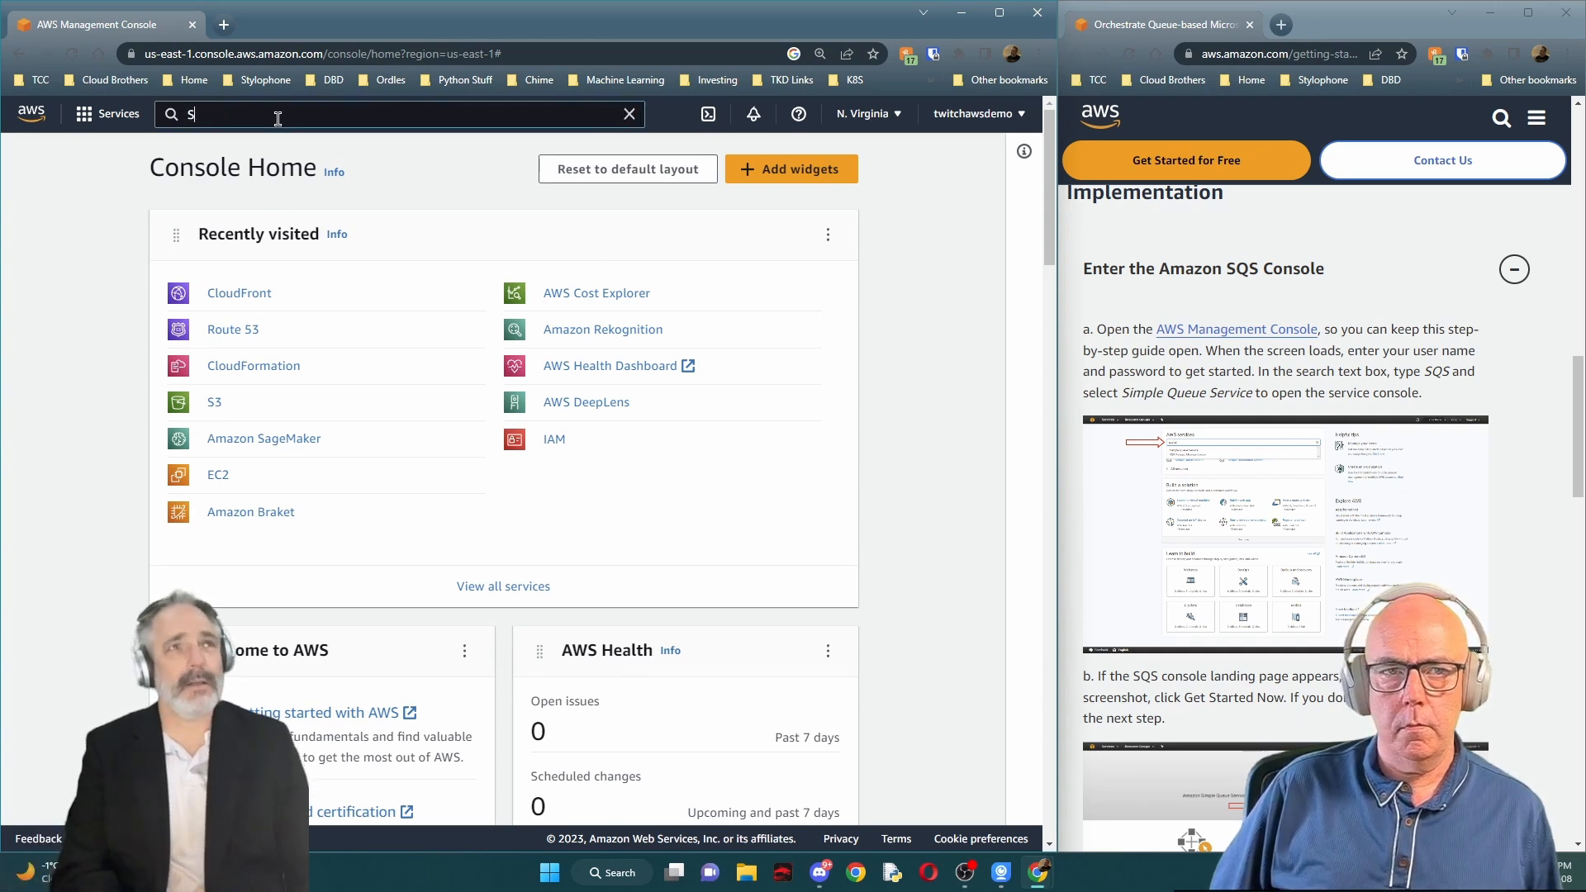
{"action": "type", "text": "QS"}
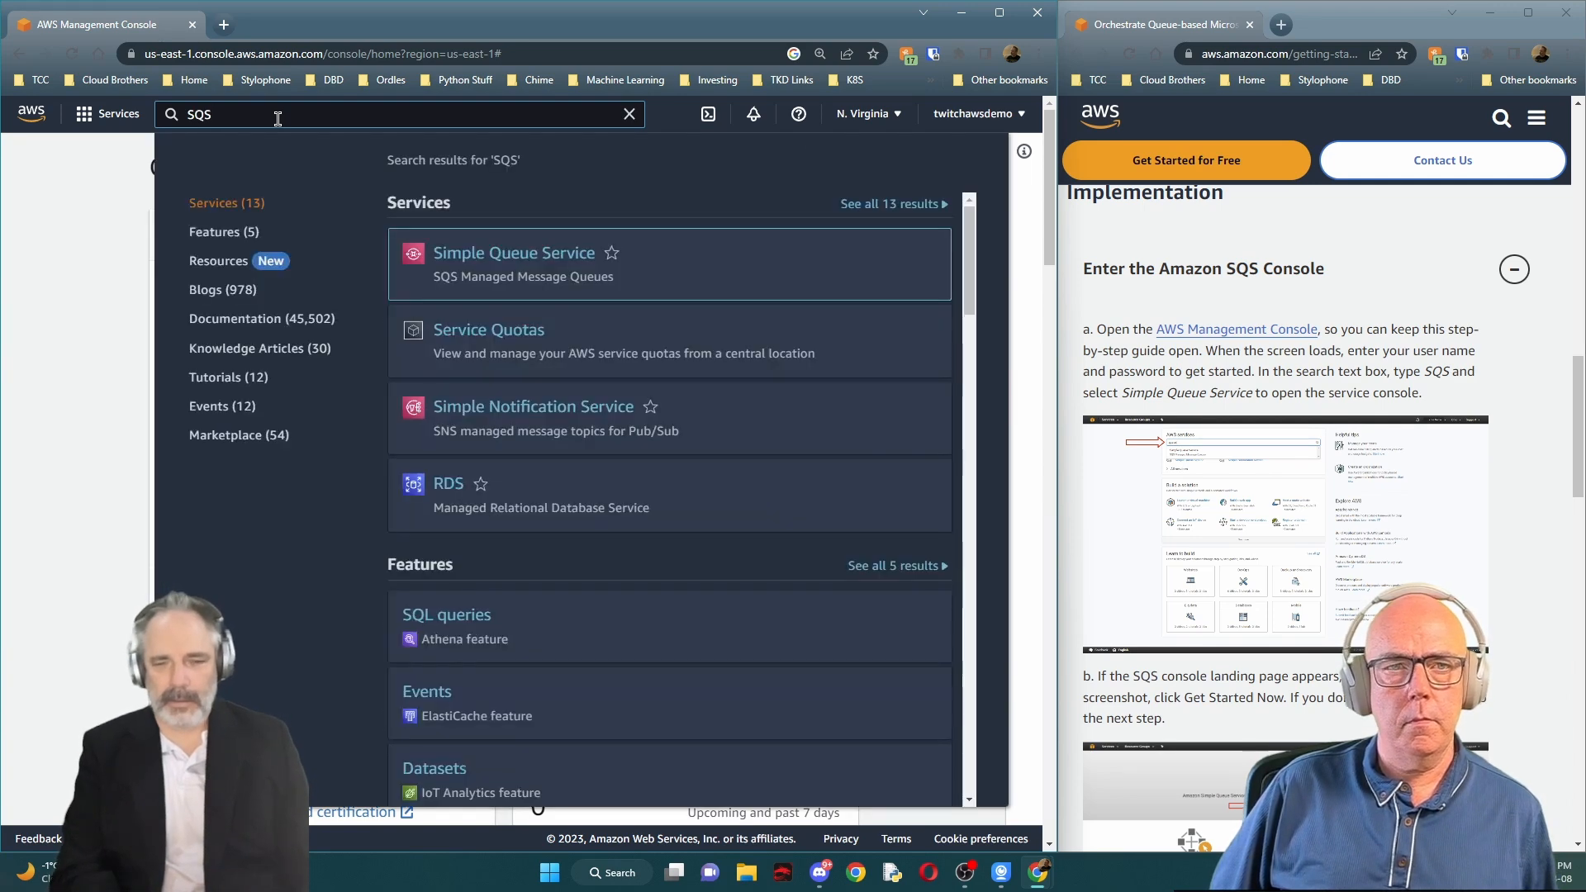
{"action": "left_click", "coordinate": [456, 264]}
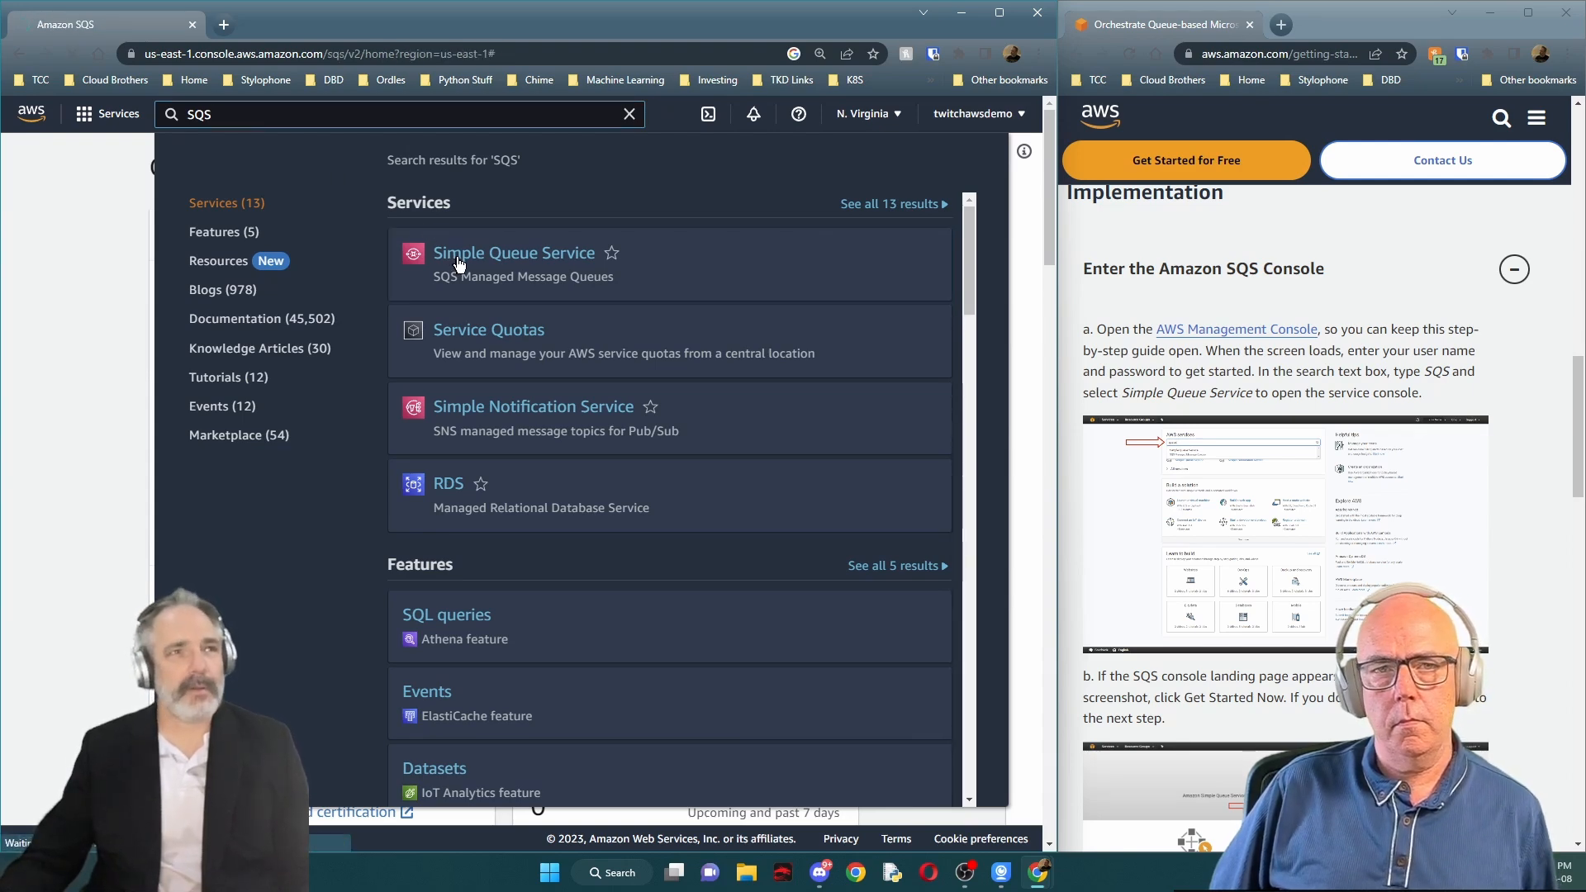
Go through the rest of the SQS console instructions and expand the tutorial's Create an Amazon SQS Queue section
{"action": "scroll", "coordinate": [1311, 476], "scroll_direction": "down", "scroll_amount": 2}
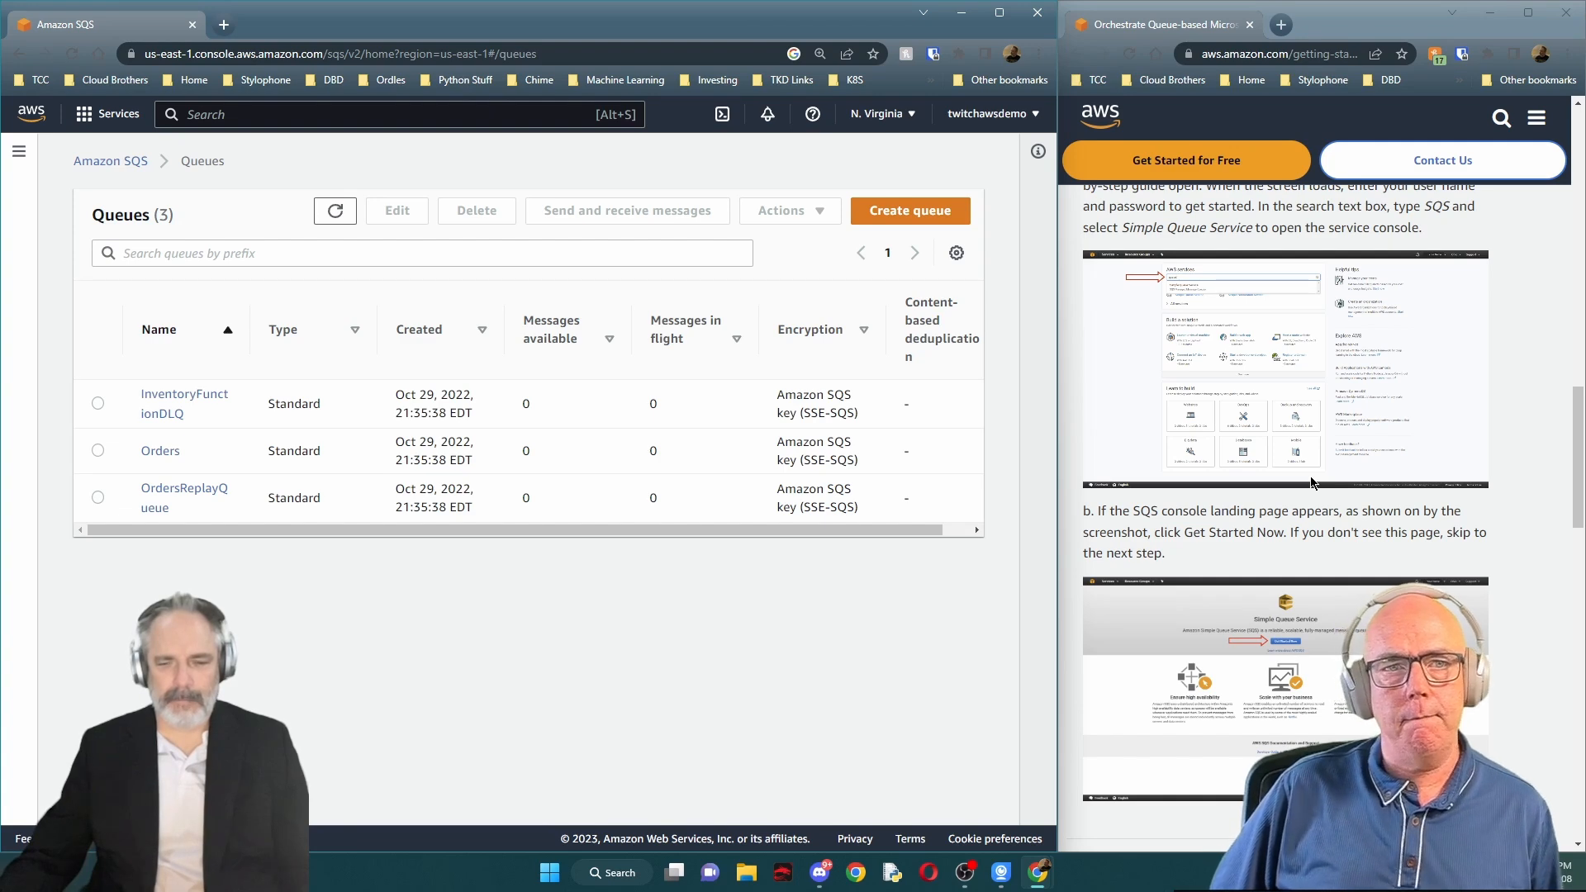
{"action": "scroll", "coordinate": [1310, 482], "scroll_direction": "down", "scroll_amount": 2}
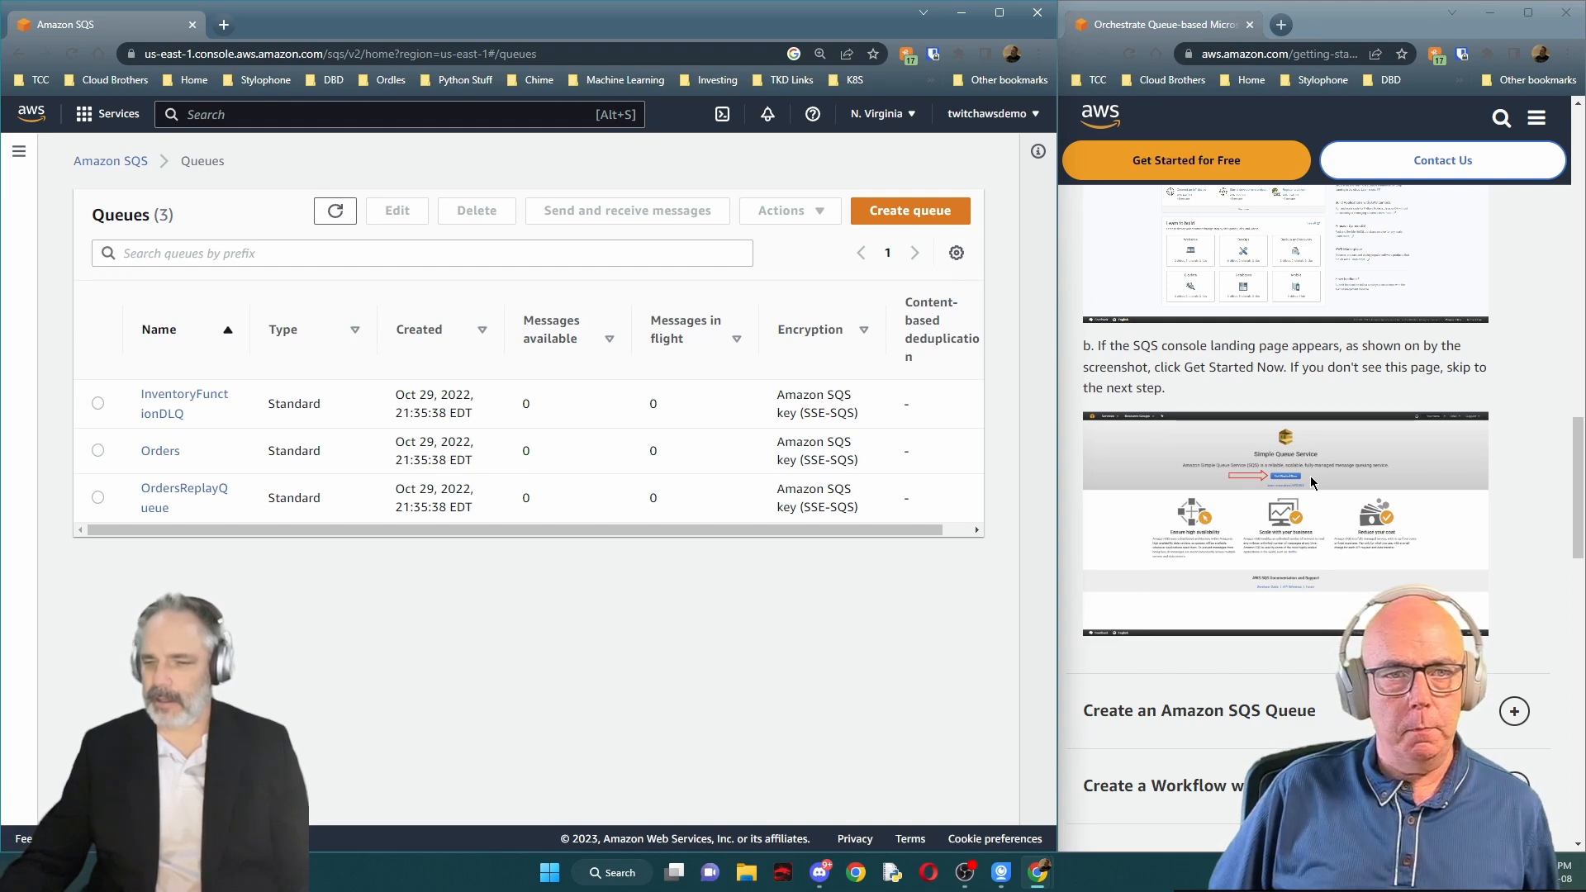
{"action": "scroll", "coordinate": [1310, 482], "scroll_direction": "down", "scroll_amount": 1}
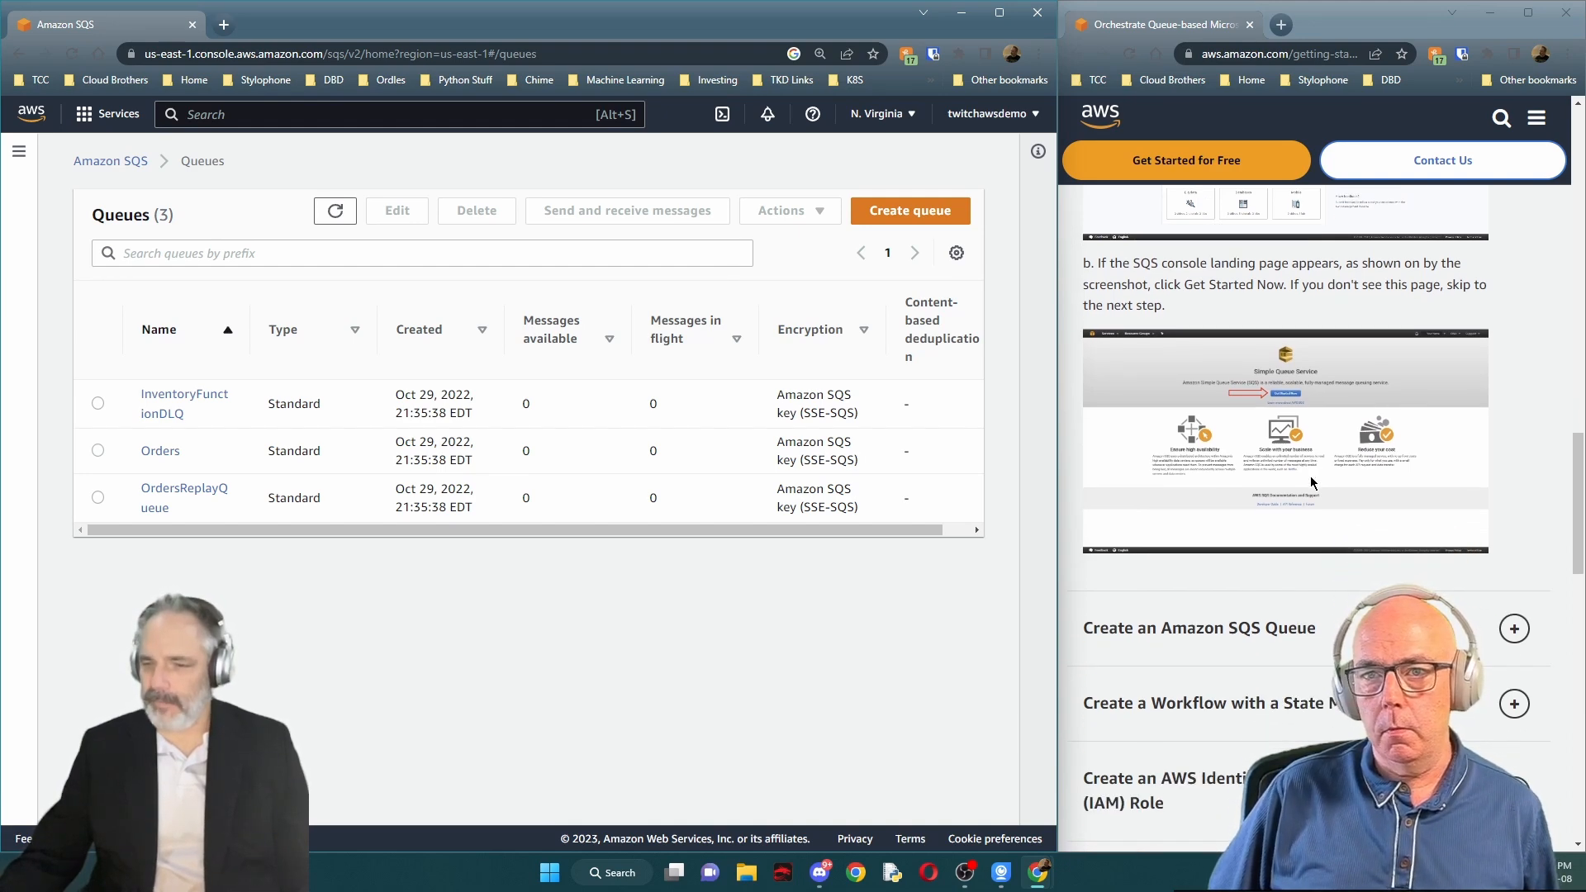
{"action": "scroll", "coordinate": [1311, 481], "scroll_direction": "up", "scroll_amount": 1}
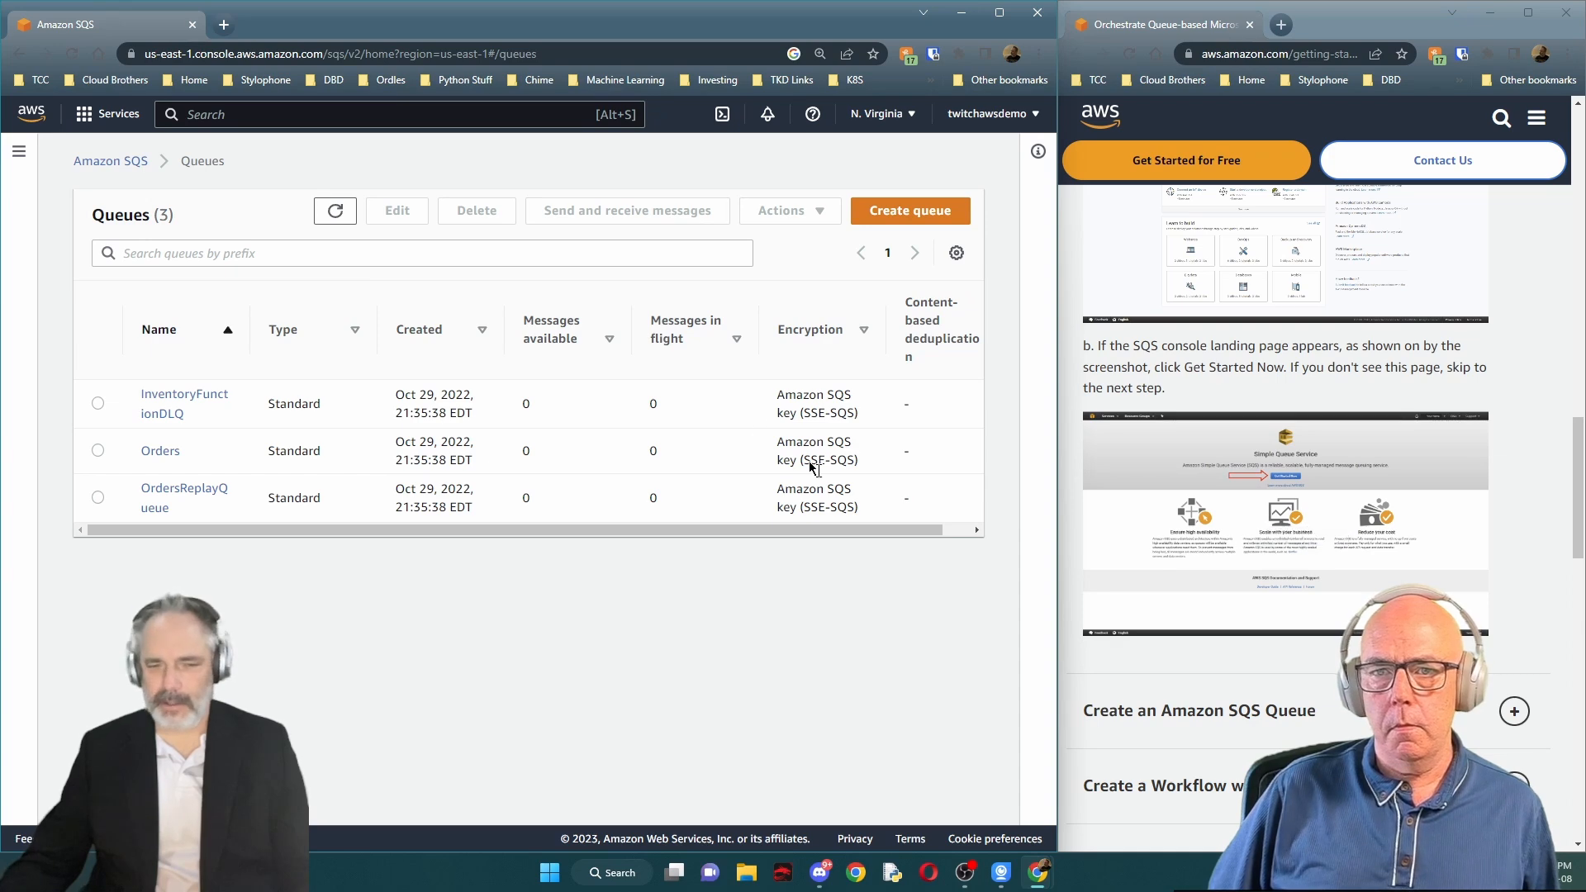
{"action": "scroll", "coordinate": [1345, 473], "scroll_direction": "down", "scroll_amount": 1}
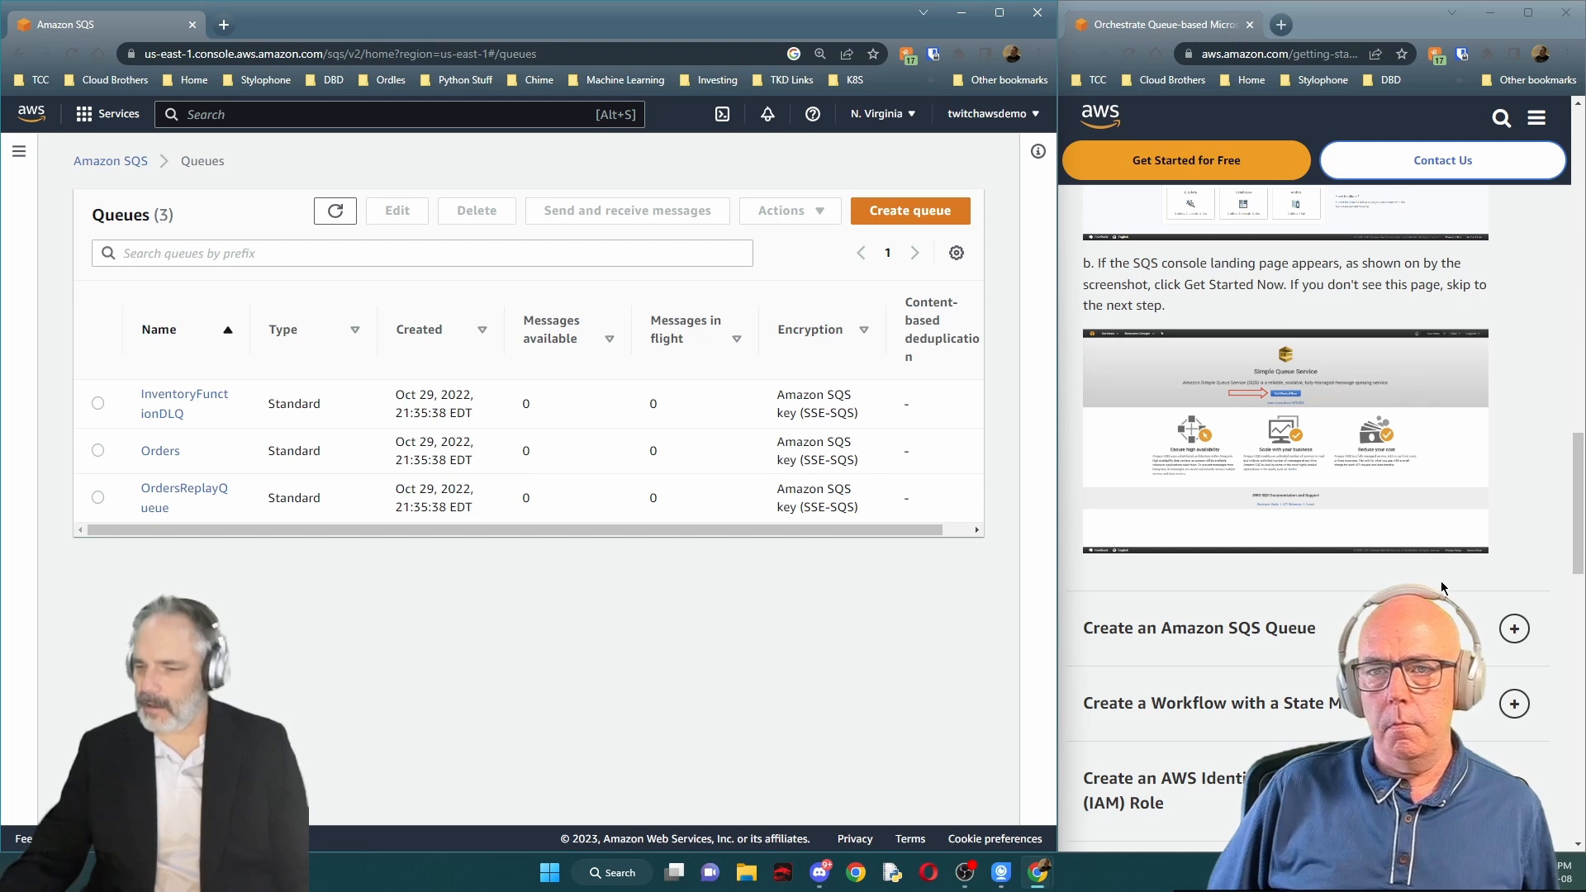
{"action": "left_click", "coordinate": [1522, 632]}
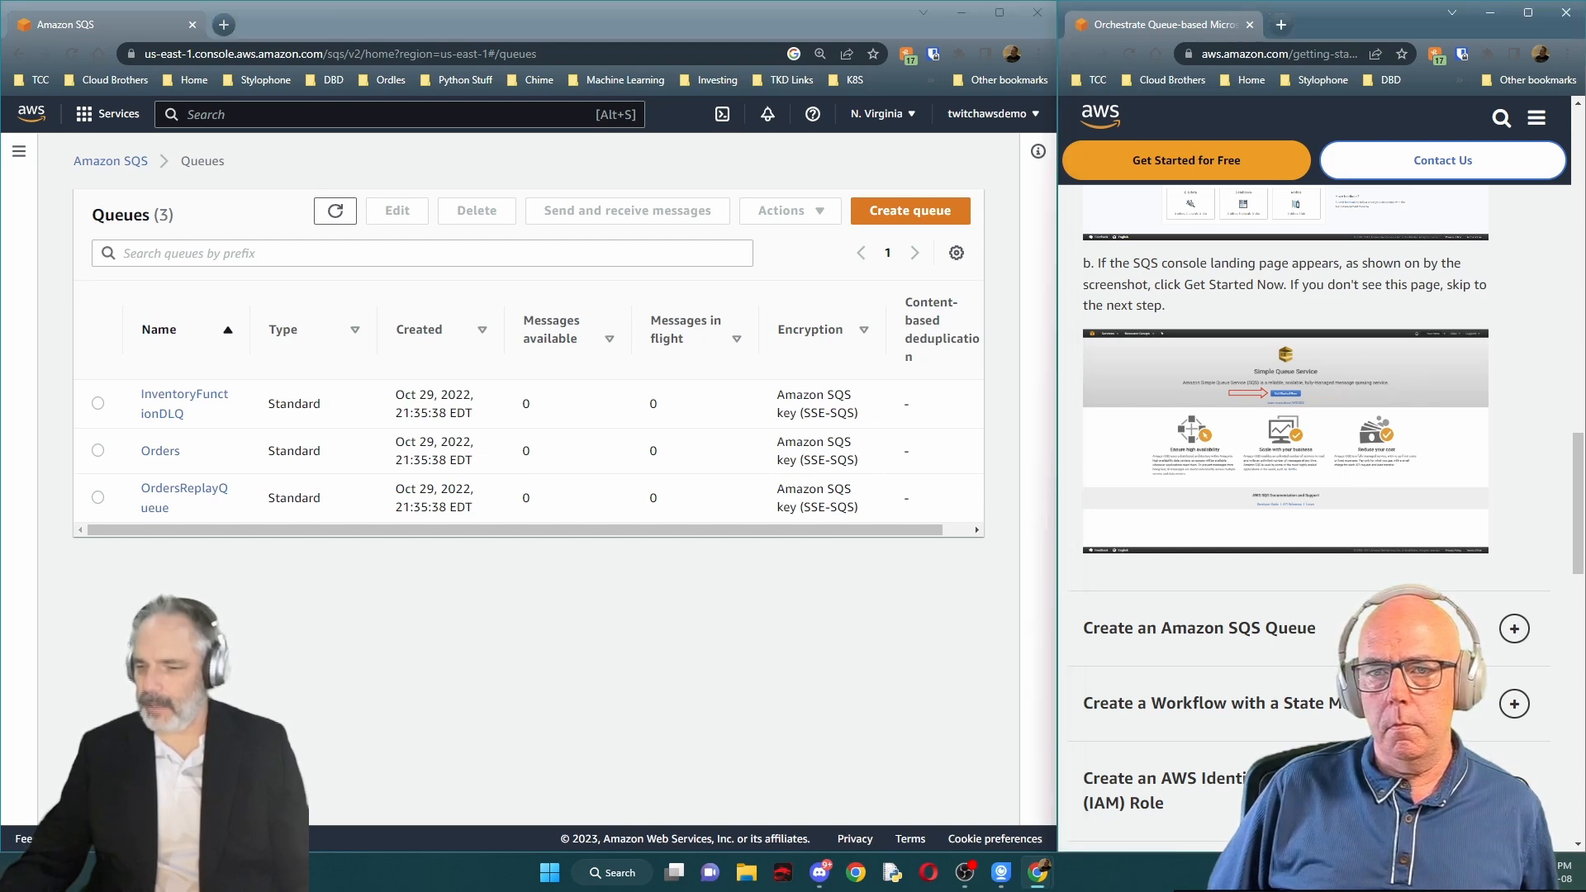
Read the tutorial's instructions on naming the Orders queue and choosing its queue type
{"action": "scroll", "coordinate": [1475, 612], "scroll_direction": "down", "scroll_amount": 1}
{"action": "scroll", "coordinate": [1475, 612], "scroll_direction": "up", "scroll_amount": 1}
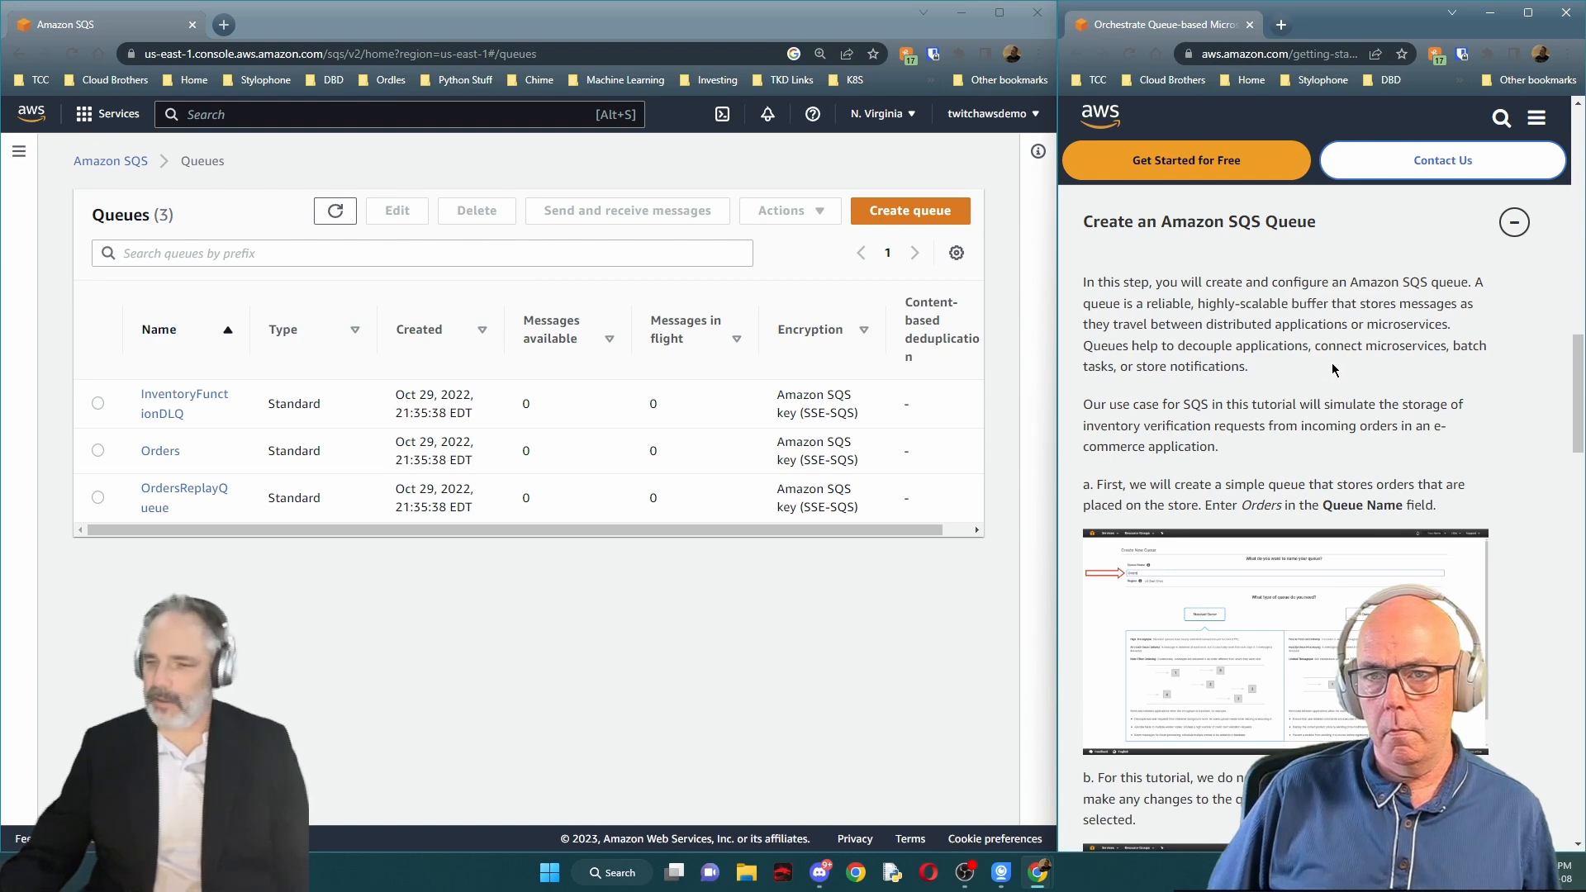
{"action": "scroll", "coordinate": [1337, 362], "scroll_direction": "down", "scroll_amount": 1}
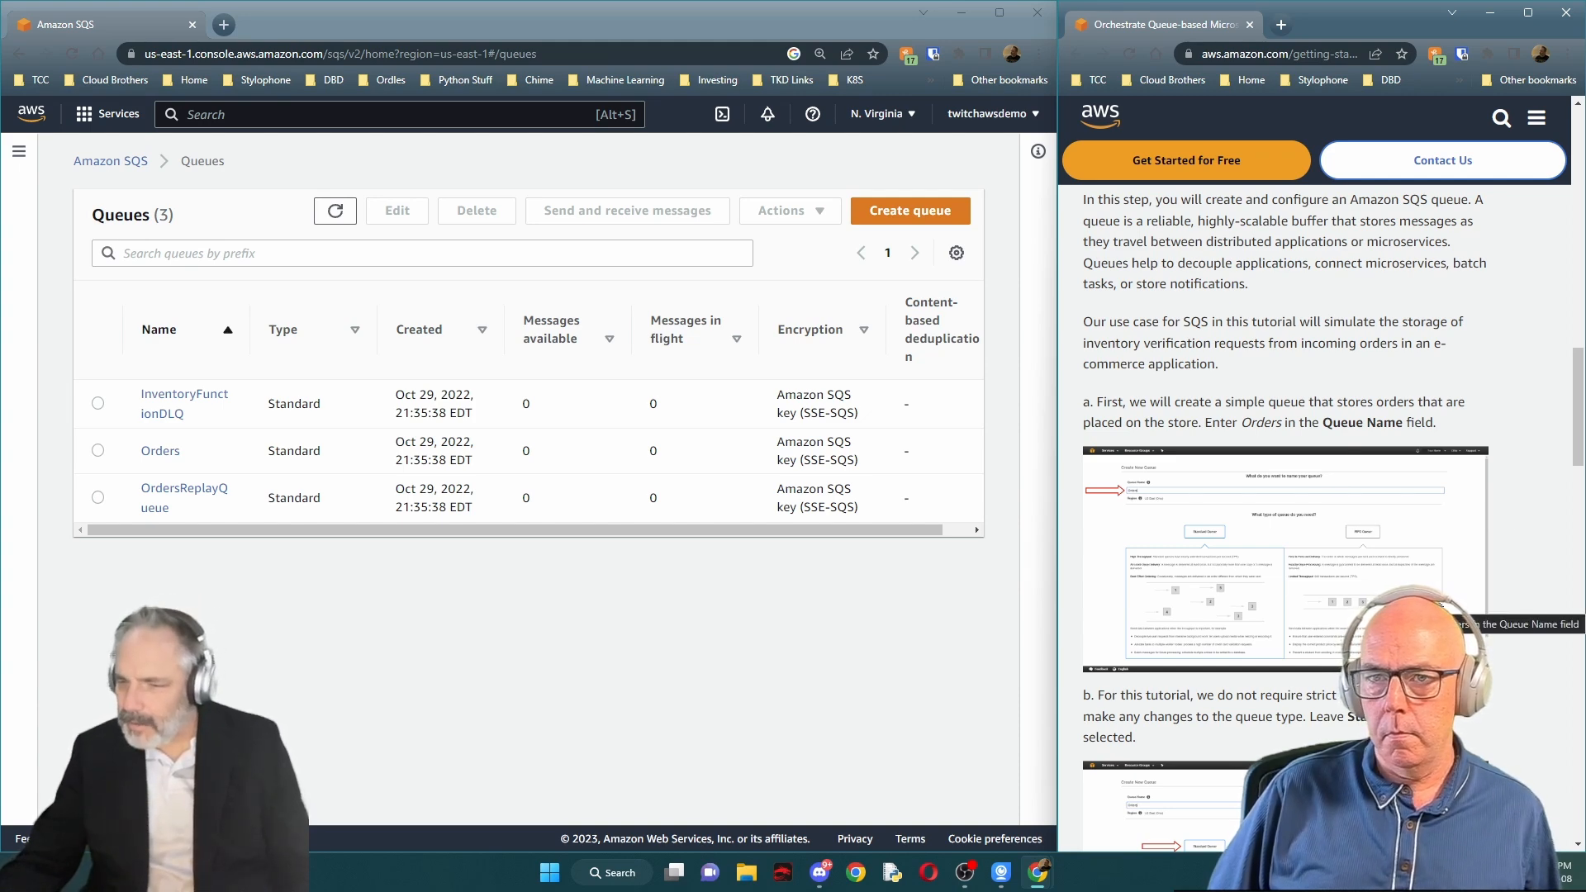
{"action": "scroll", "coordinate": [1405, 568], "scroll_direction": "down", "scroll_amount": 1}
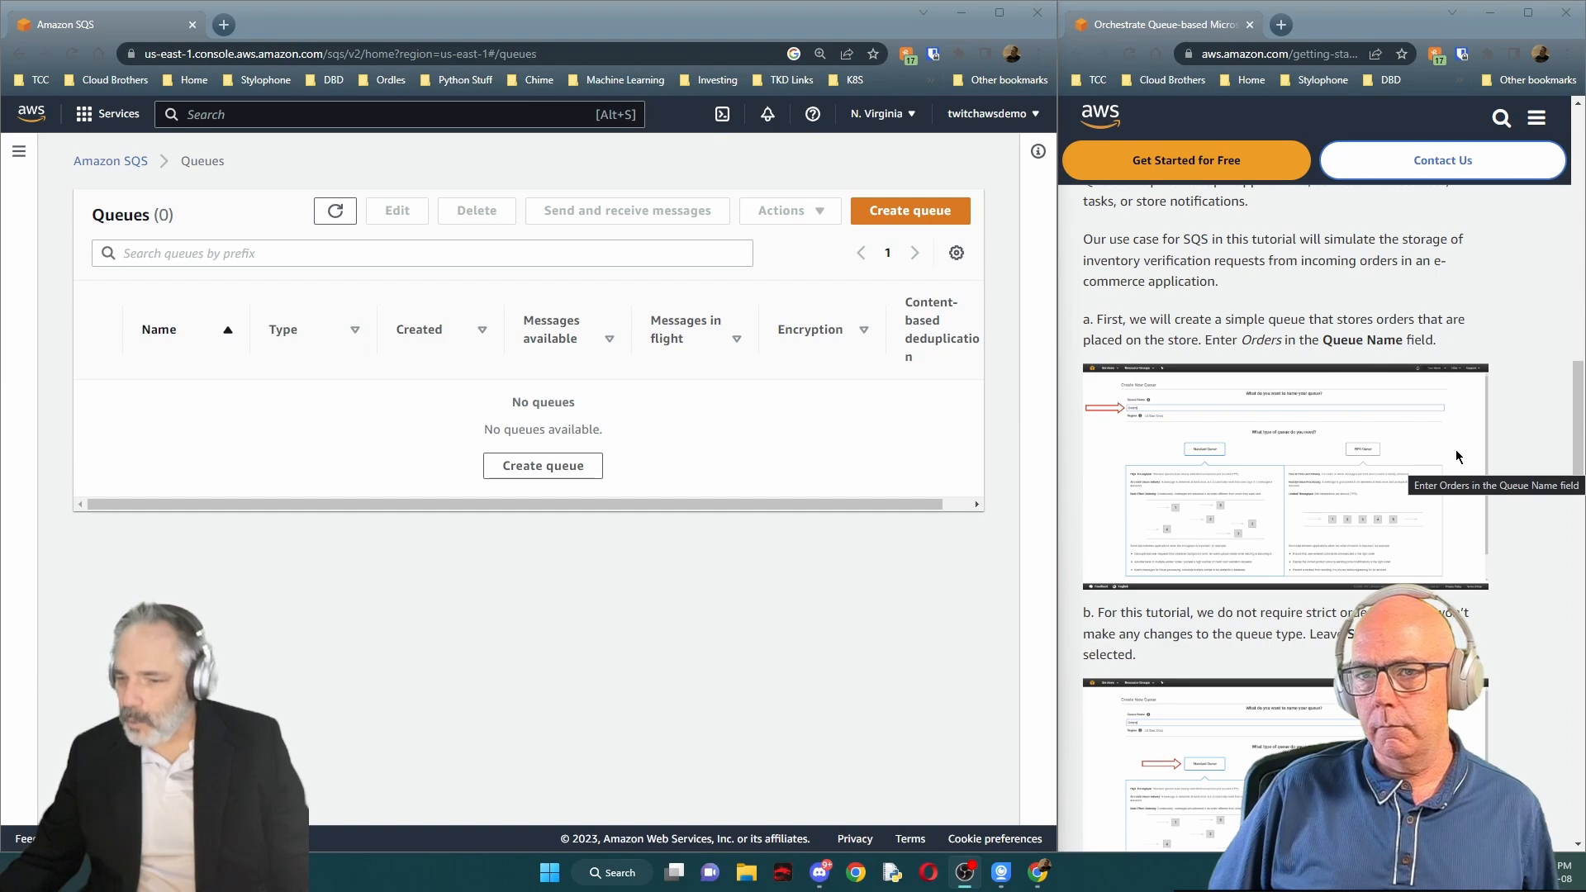
{"action": "scroll", "coordinate": [1262, 357], "scroll_direction": "up", "scroll_amount": 3}
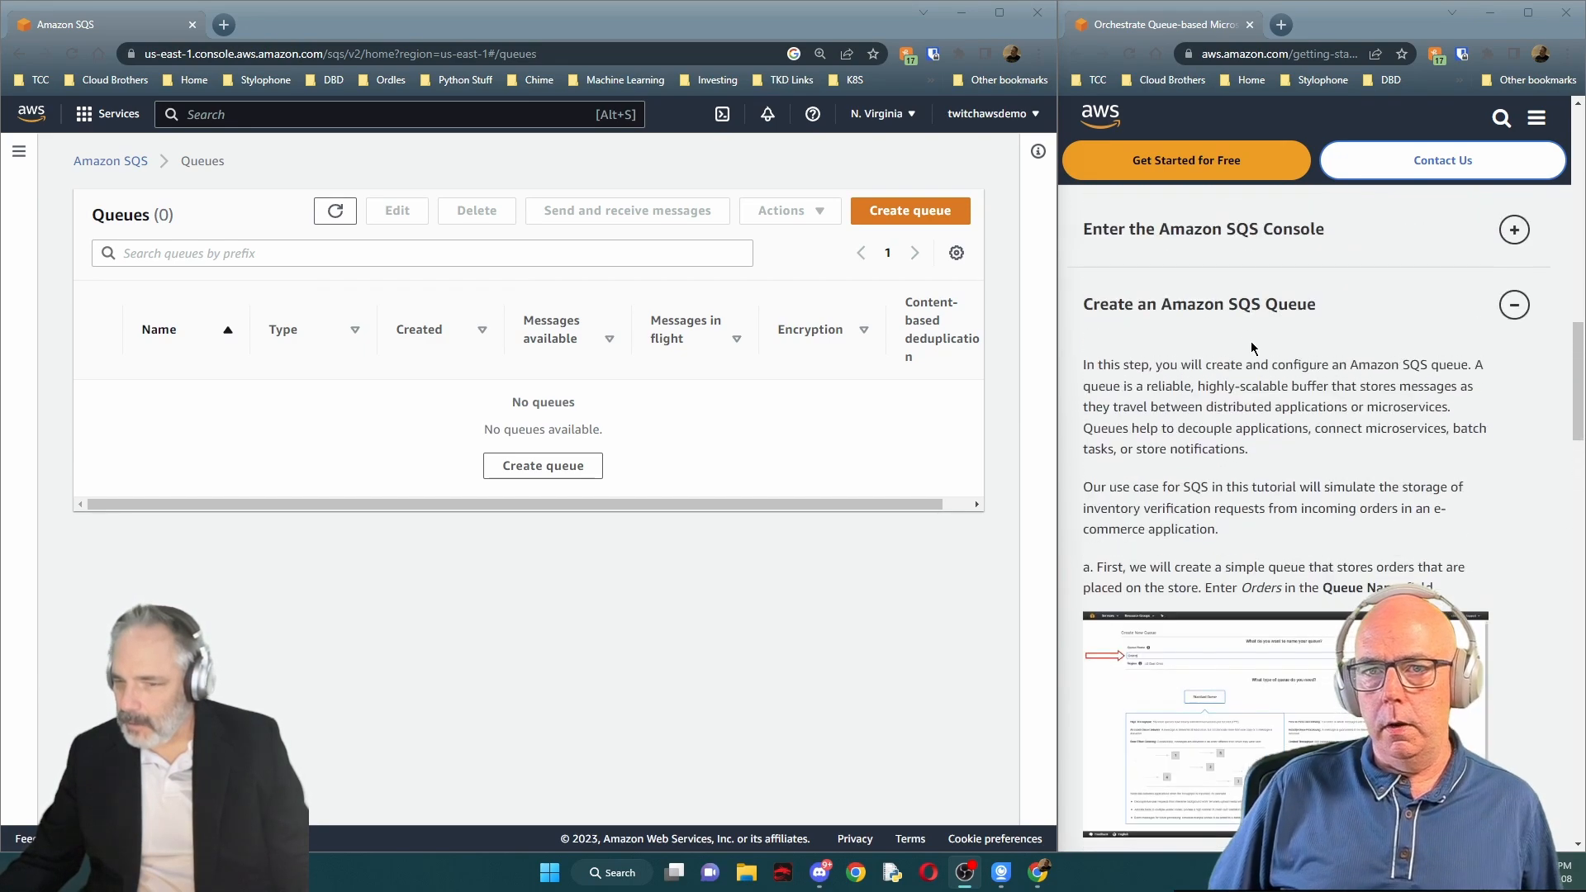
{"action": "scroll", "coordinate": [1262, 357], "scroll_direction": "down", "scroll_amount": 3}
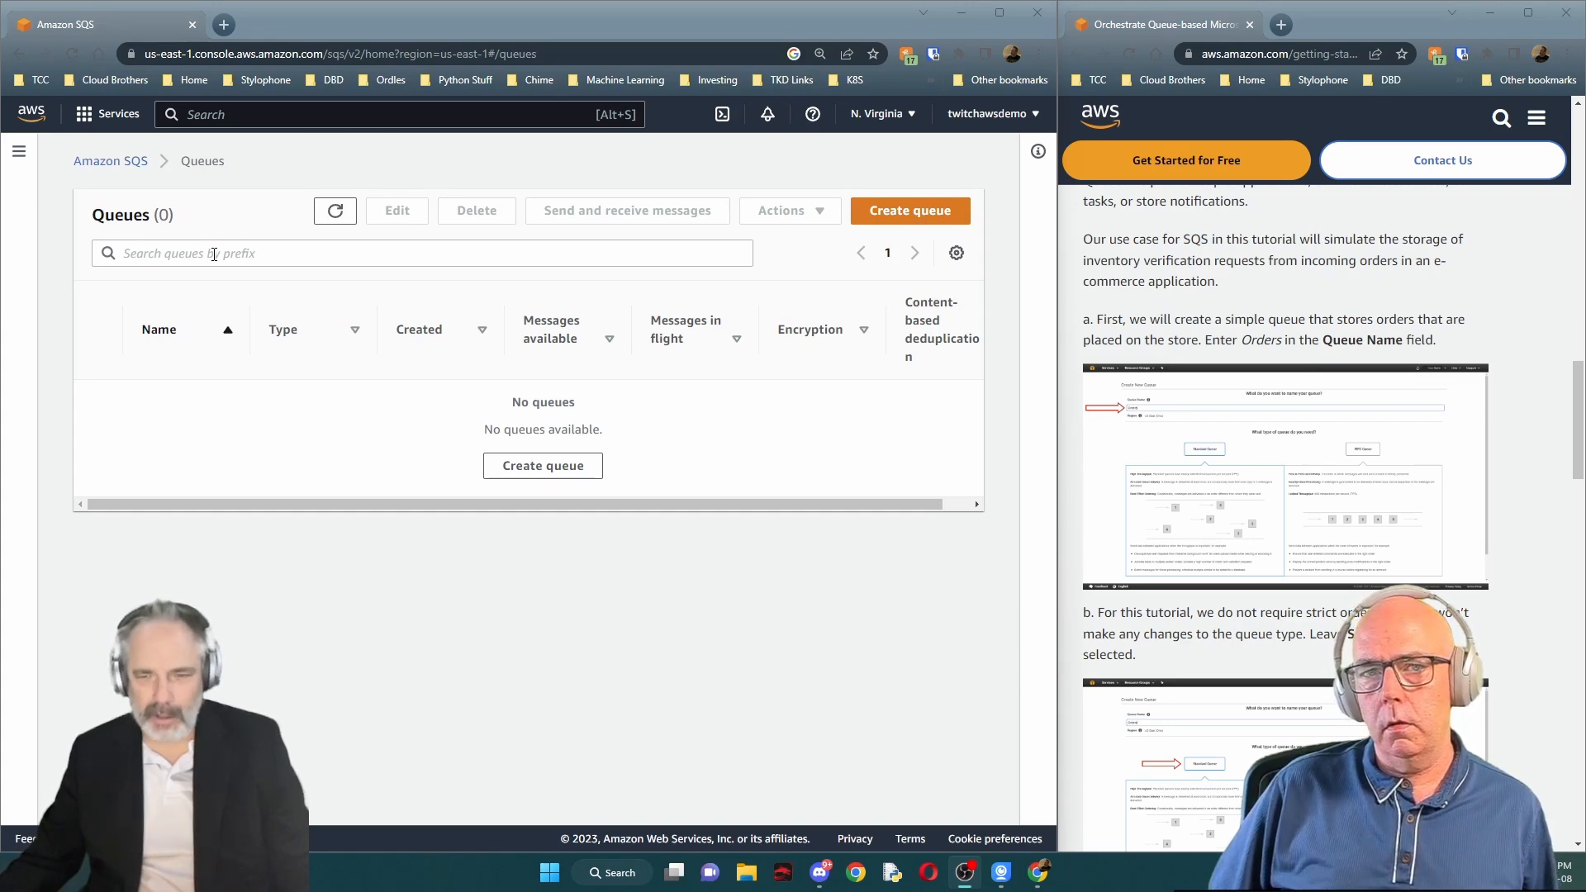
Start creating an SQS queue and name it Orders
{"action": "left_click", "coordinate": [926, 211]}
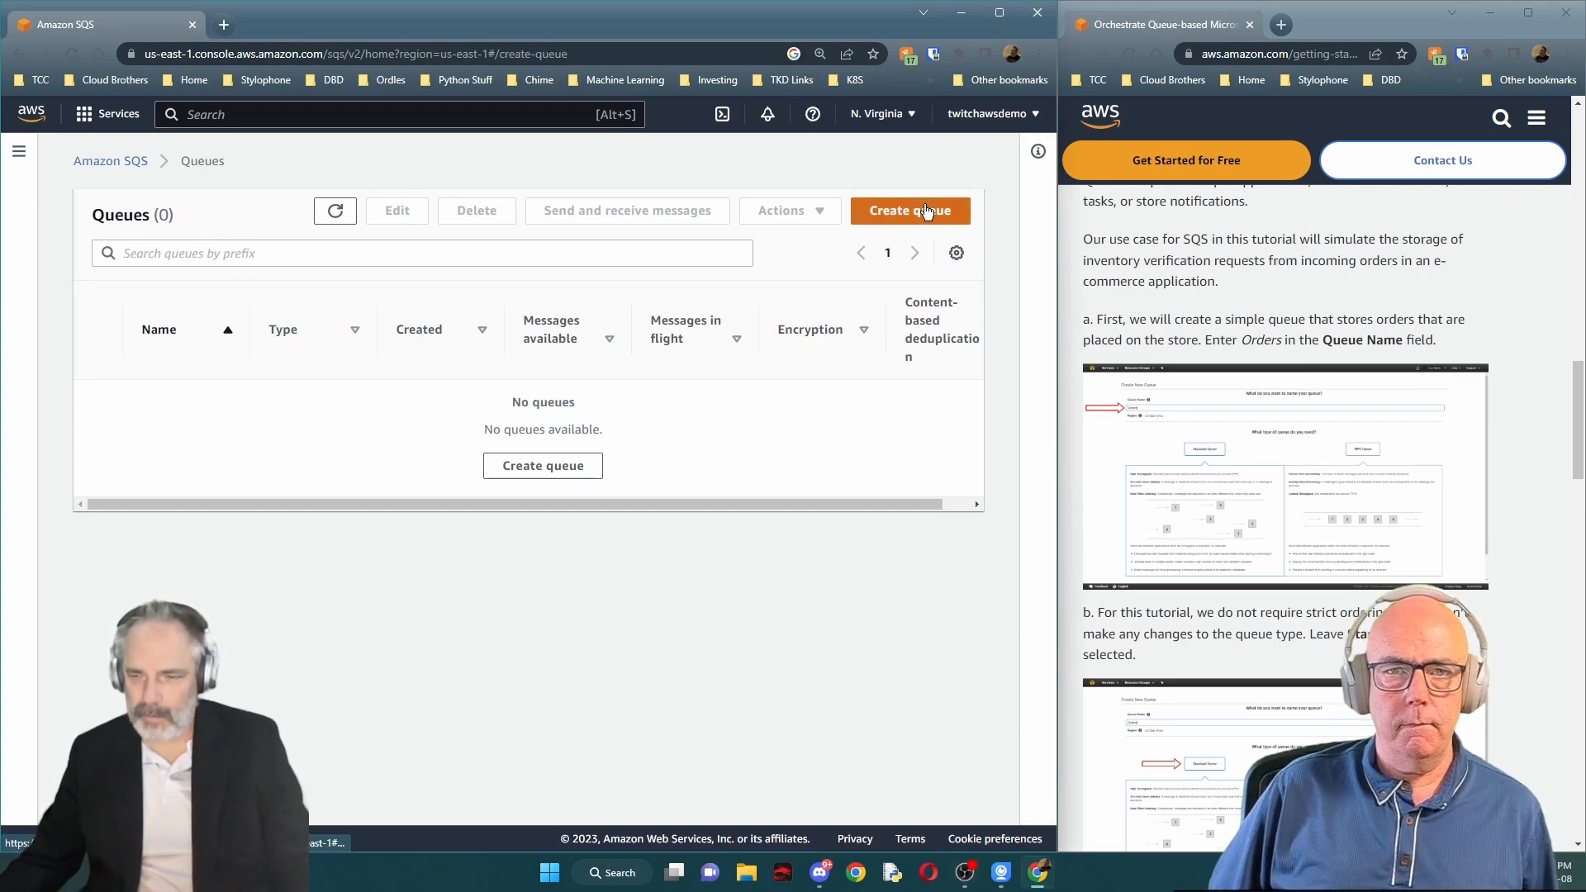
{"action": "left_click", "coordinate": [128, 609]}
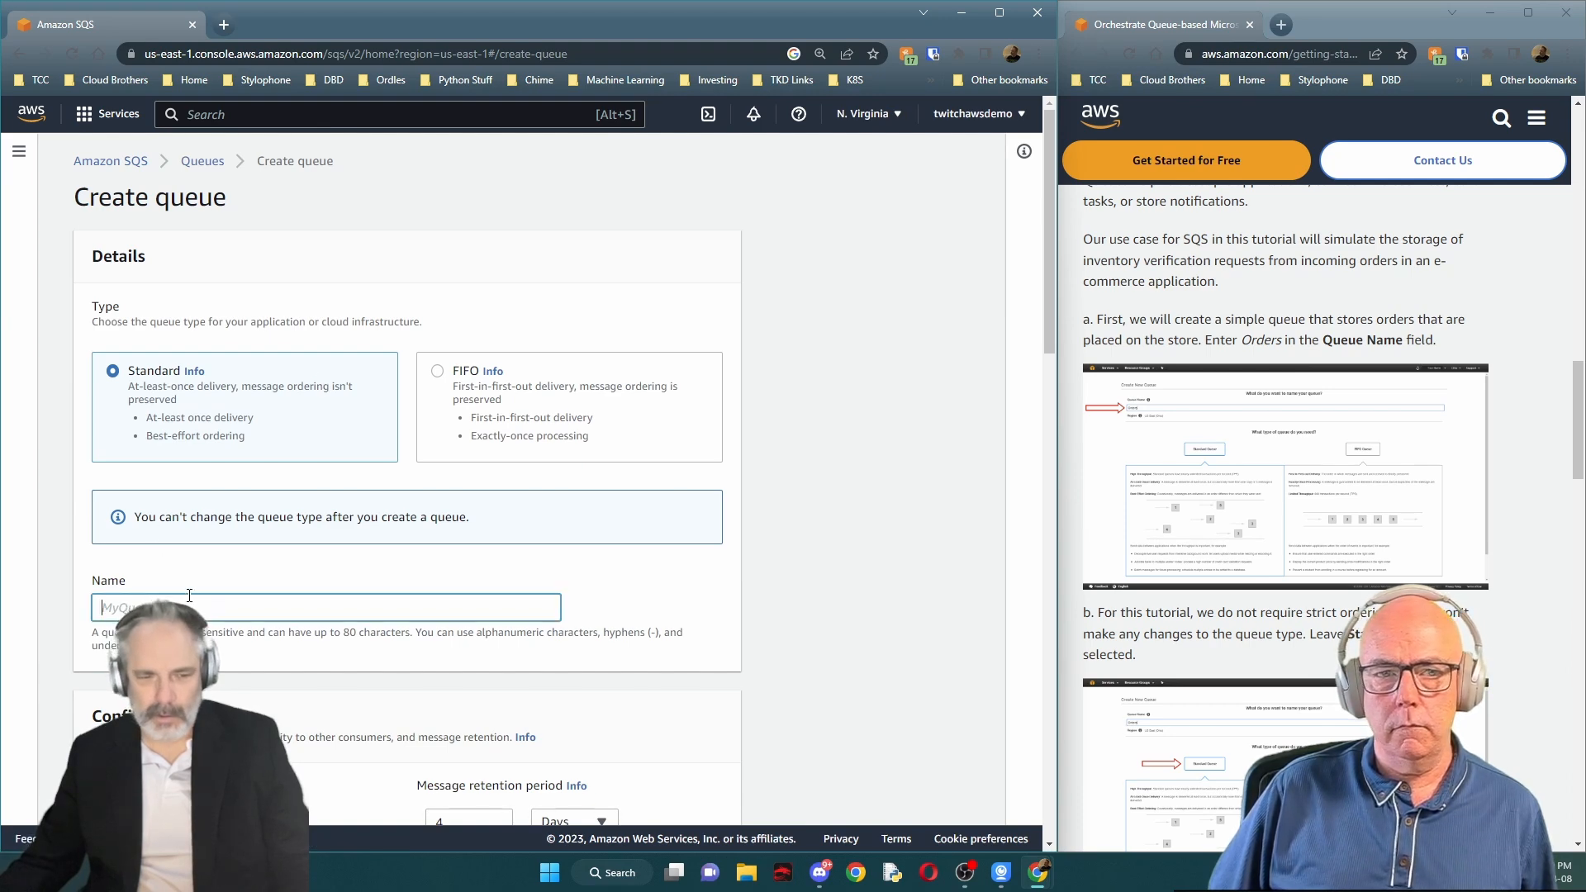
{"action": "type", "text": "Orders"}
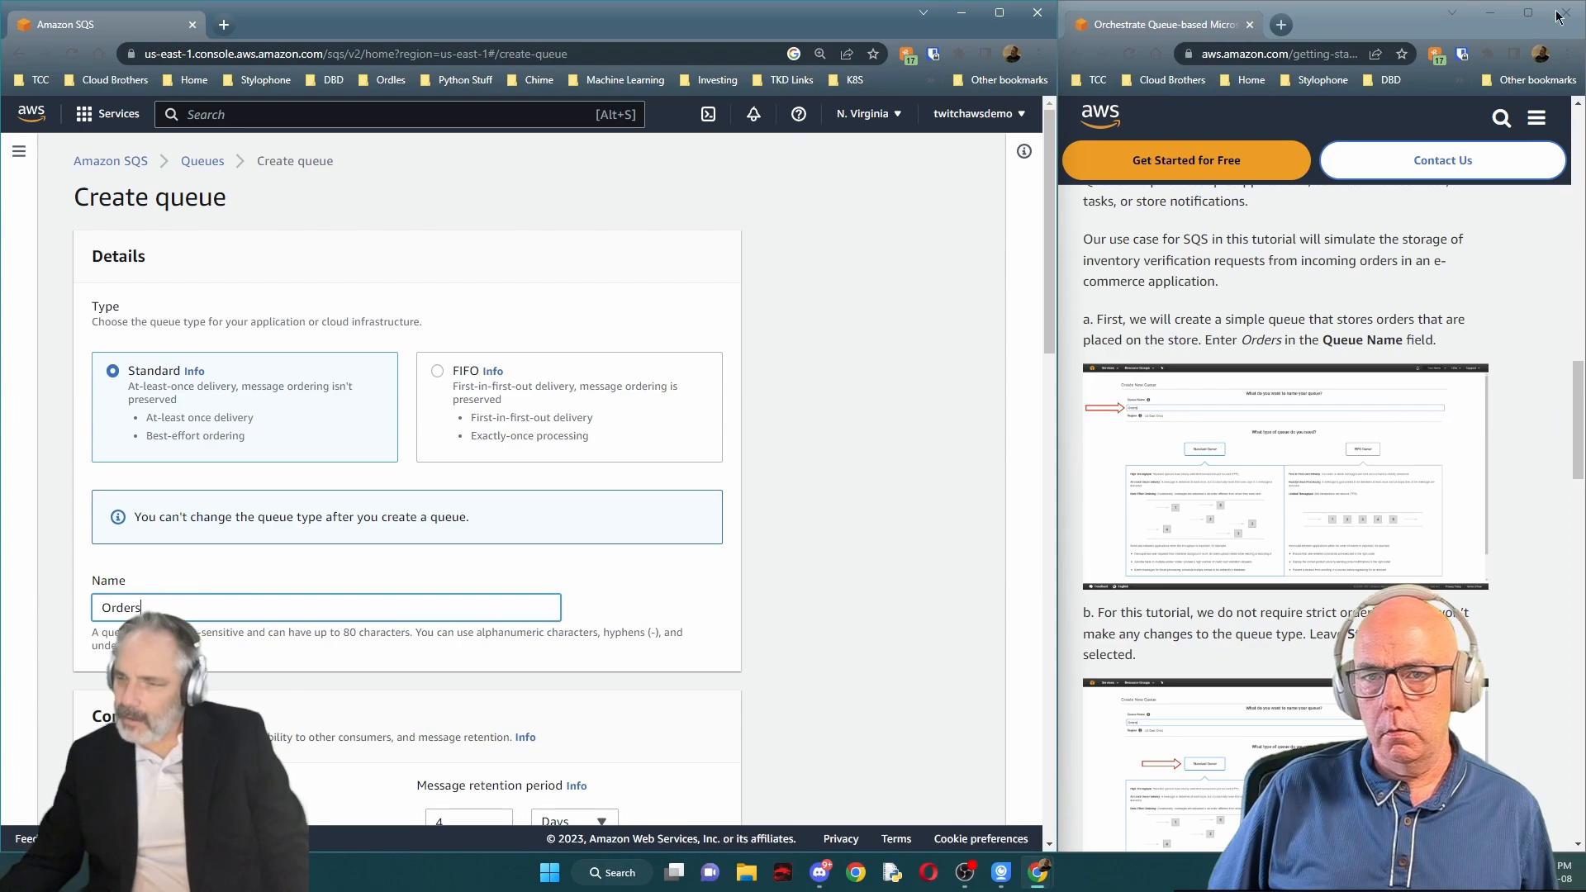
{"action": "left_click", "coordinate": [1528, 14]}
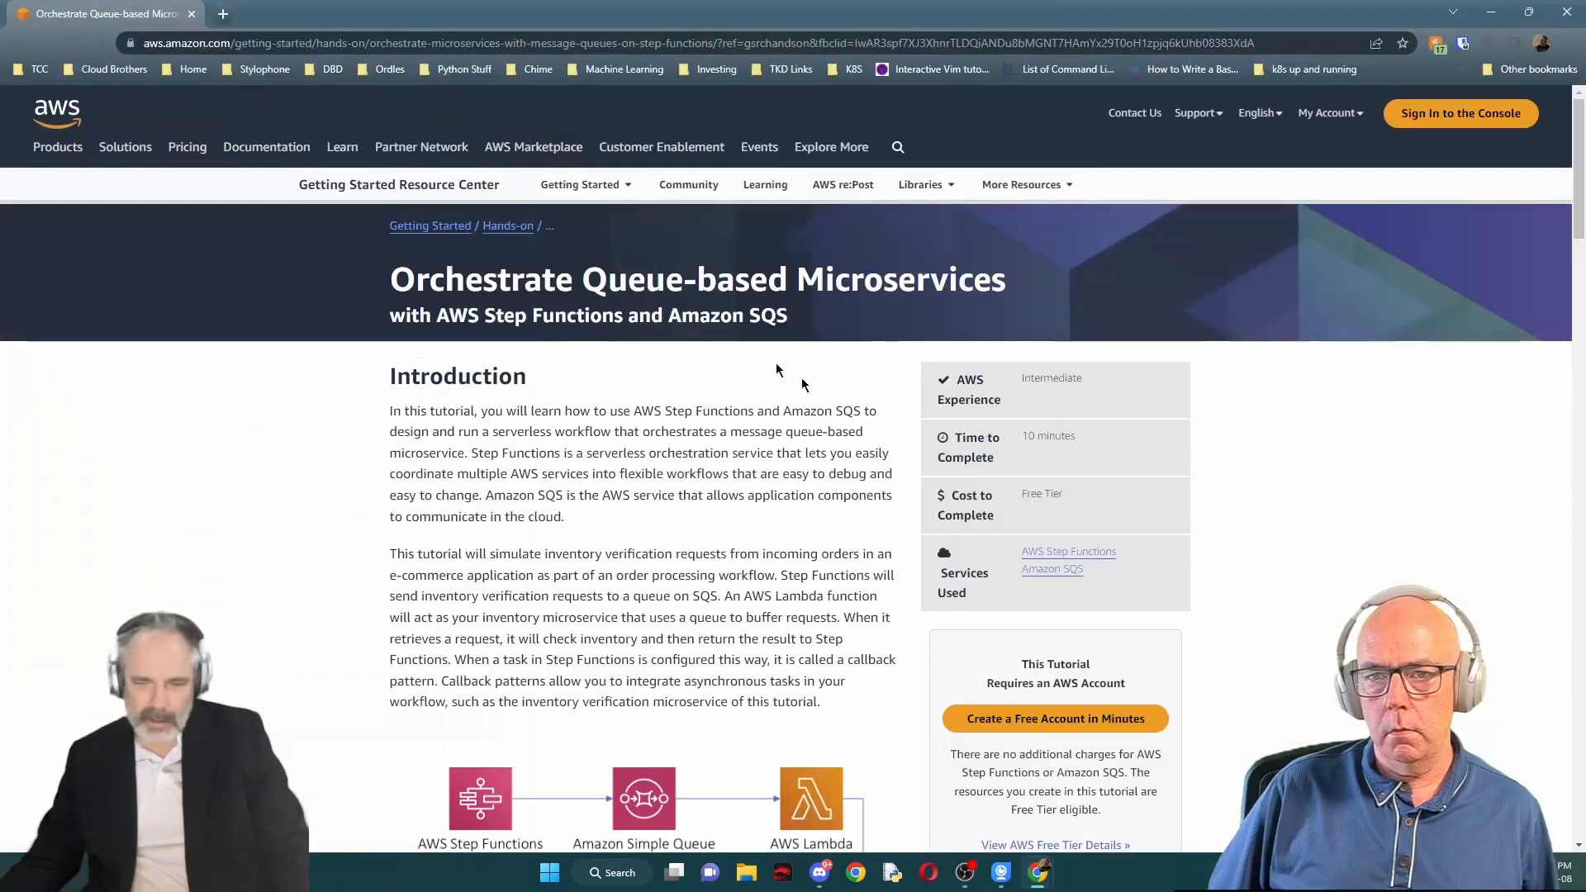
{"action": "scroll", "coordinate": [1076, 523], "scroll_direction": "down", "scroll_amount": 2}
{"action": "scroll", "coordinate": [1076, 524], "scroll_direction": "down", "scroll_amount": 5}
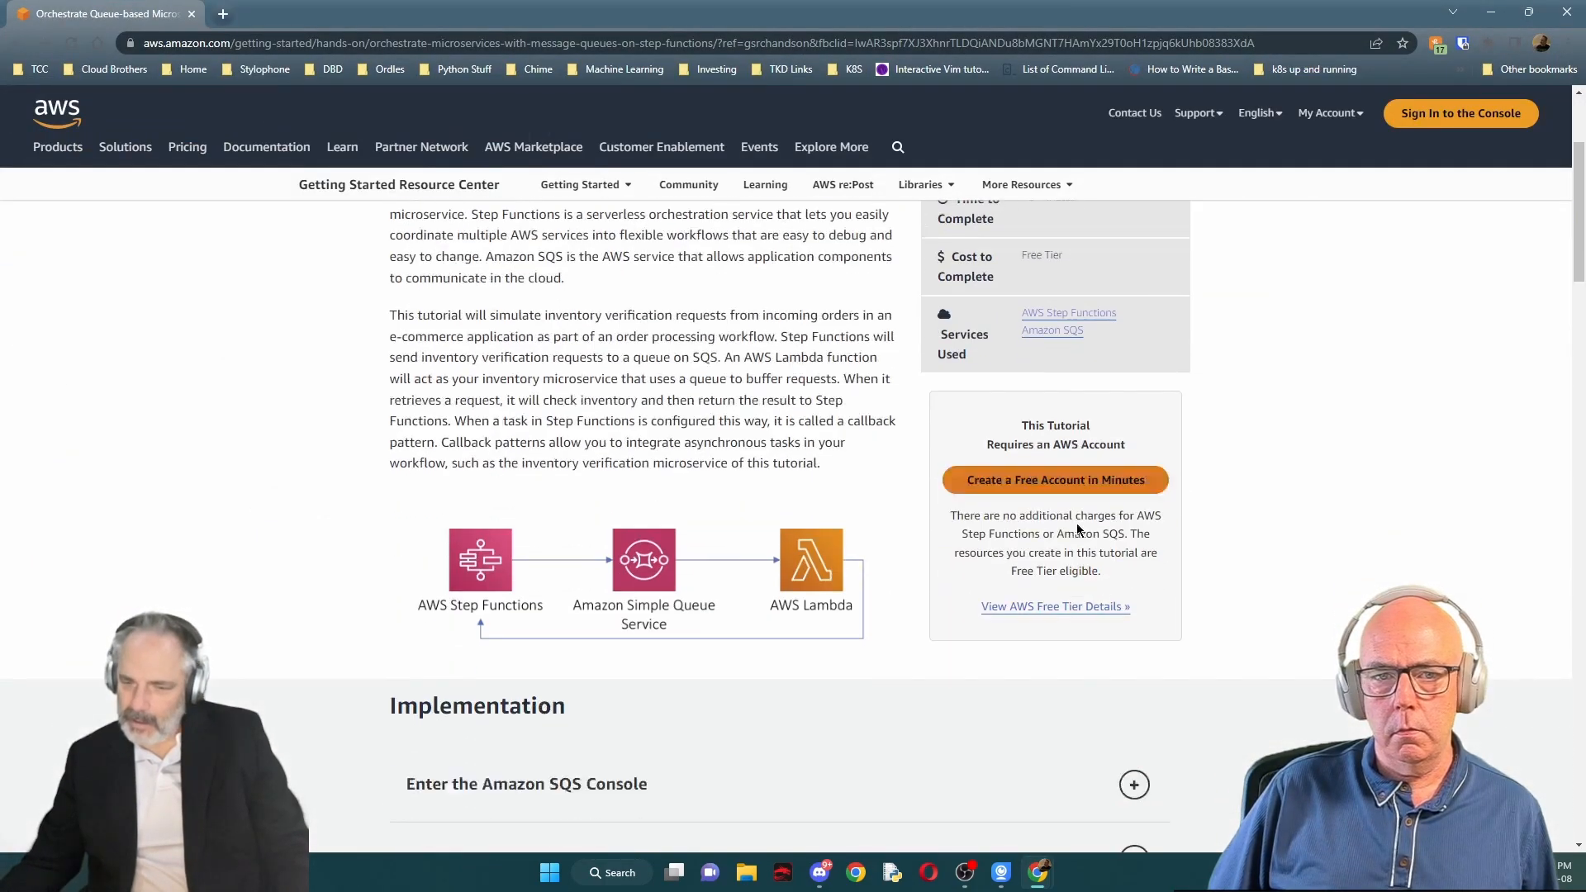
{"action": "scroll", "coordinate": [1078, 526], "scroll_direction": "up", "scroll_amount": 7}
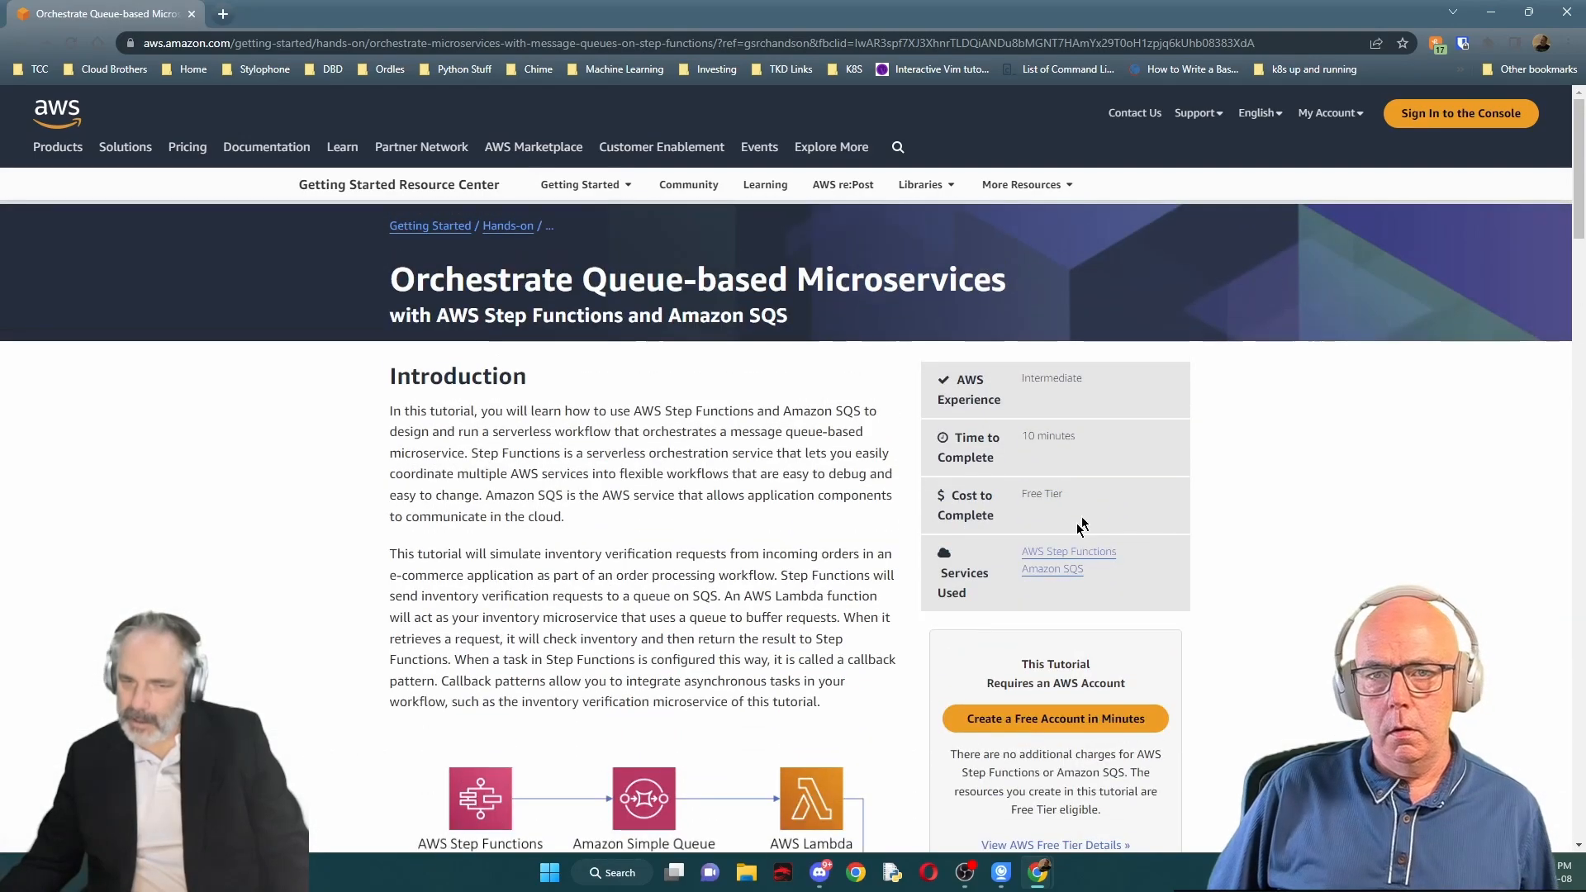
{"action": "mouse_move", "coordinate": [1531, 12]}
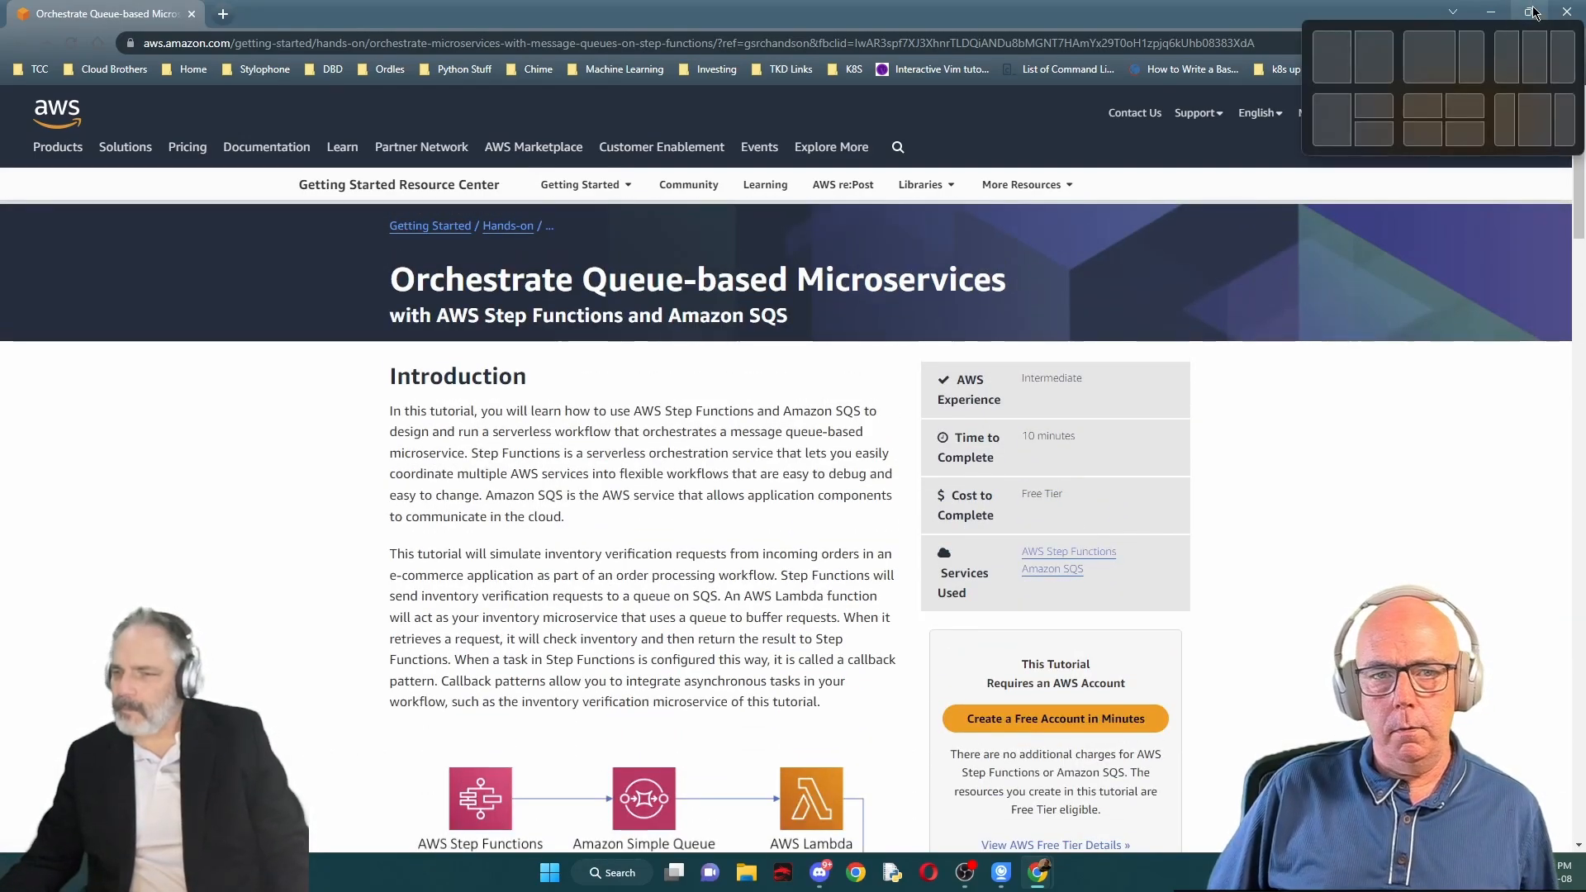
{"action": "left_click", "coordinate": [1463, 56]}
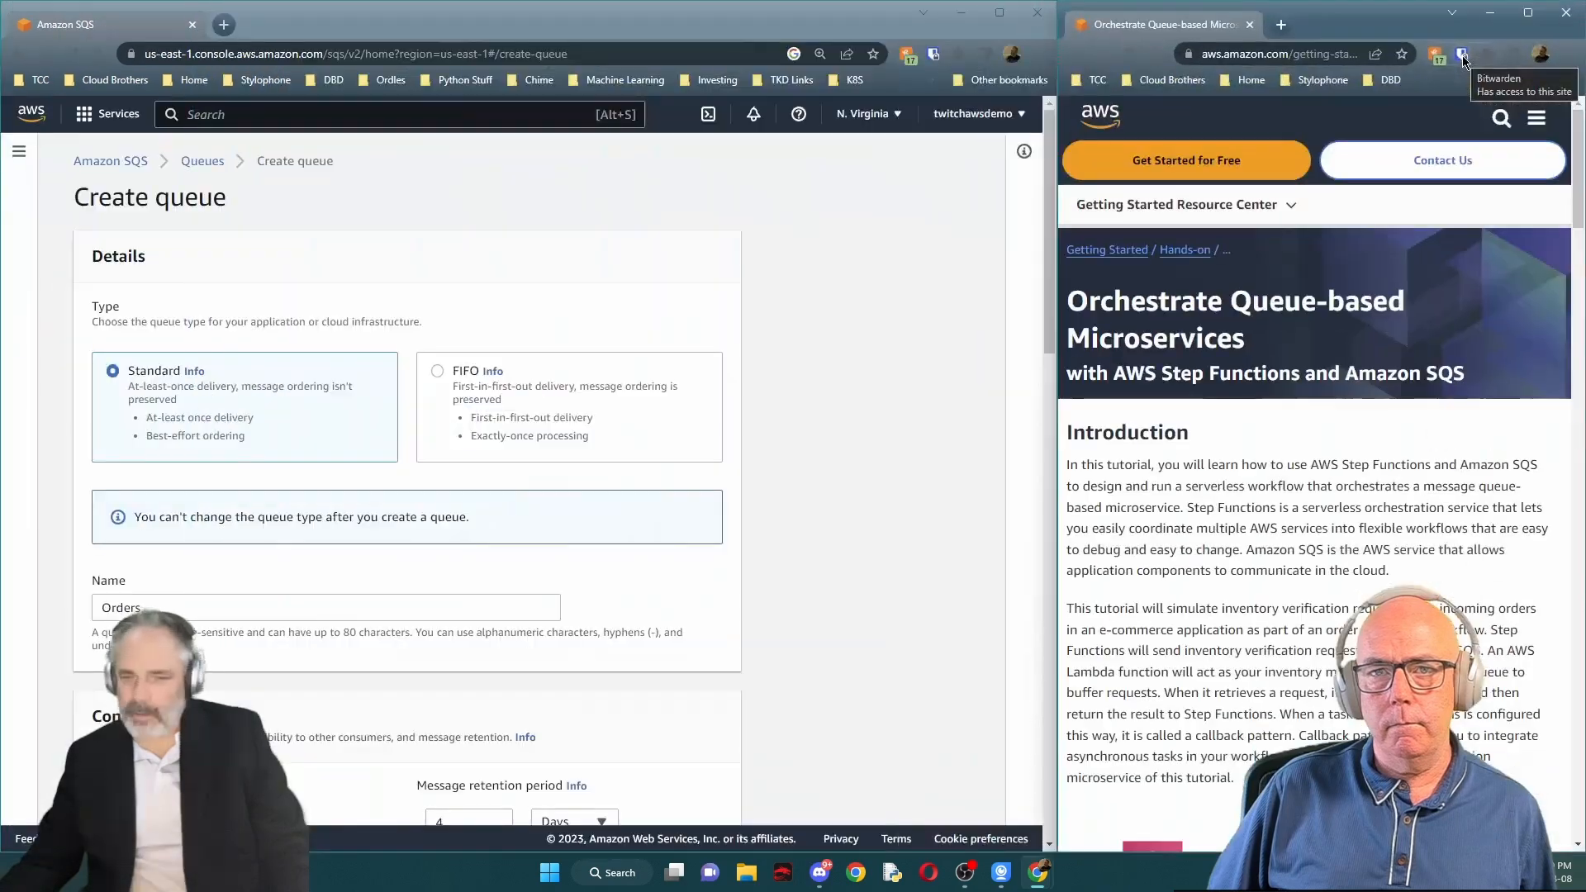
Return to the tutorial's Create an Amazon SQS Queue section and read the instruction on the queue type
{"action": "scroll", "coordinate": [410, 538], "scroll_direction": "down", "scroll_amount": 2}
{"action": "scroll", "coordinate": [1273, 534], "scroll_direction": "down", "scroll_amount": 10}
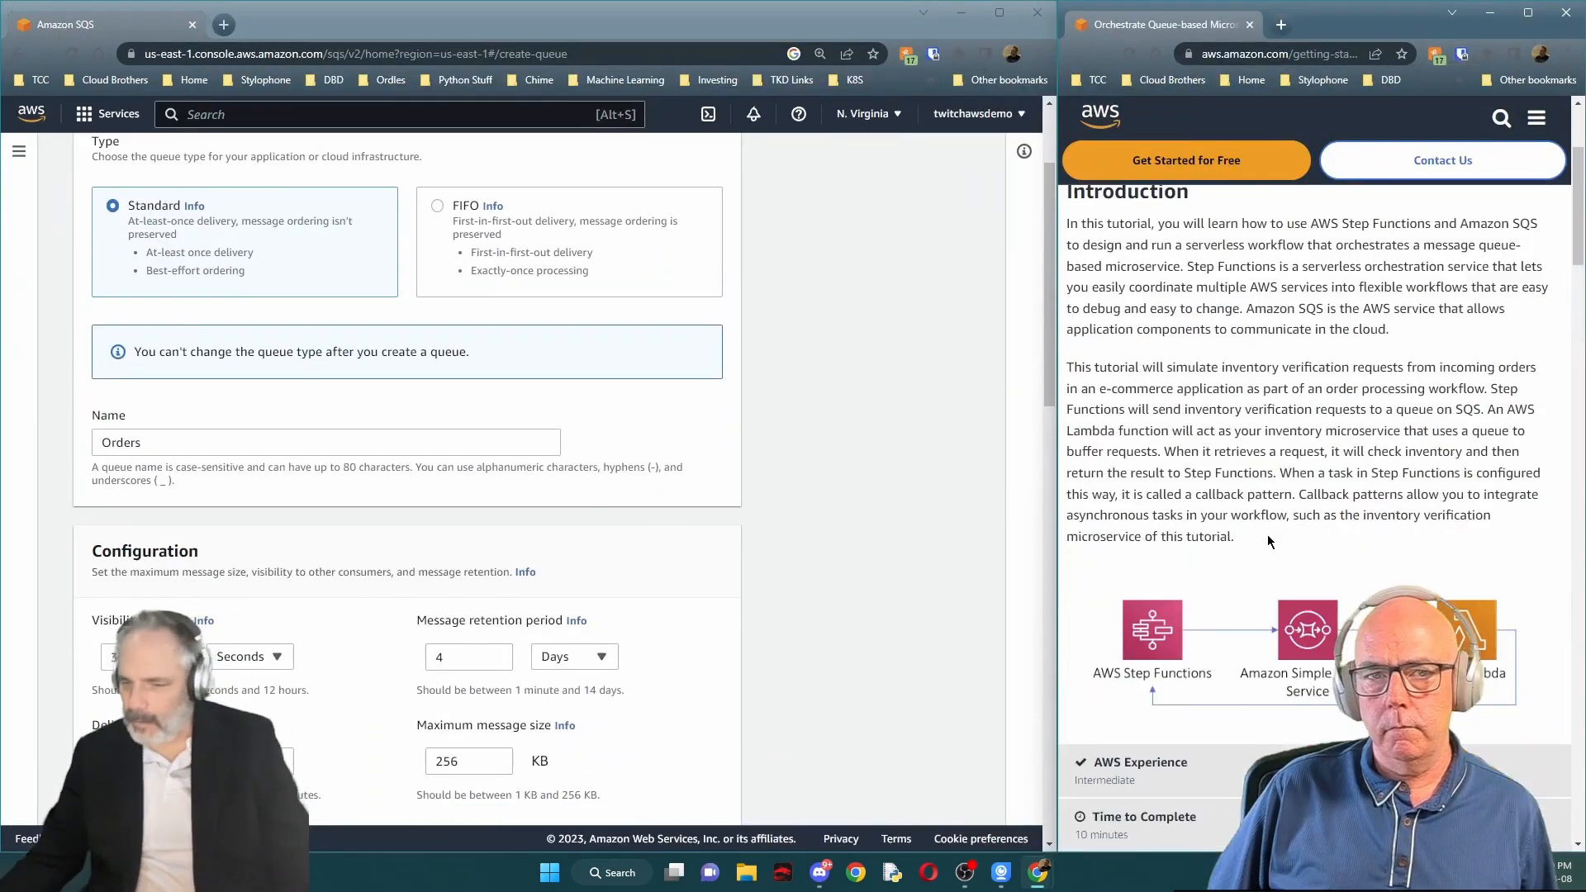
{"action": "scroll", "coordinate": [1272, 534], "scroll_direction": "up", "scroll_amount": 3}
{"action": "scroll", "coordinate": [1272, 538], "scroll_direction": "down", "scroll_amount": 5}
{"action": "scroll", "coordinate": [1273, 538], "scroll_direction": "up", "scroll_amount": 5}
{"action": "scroll", "coordinate": [1272, 538], "scroll_direction": "up", "scroll_amount": 1}
{"action": "scroll", "coordinate": [1273, 538], "scroll_direction": "down", "scroll_amount": 1}
{"action": "scroll", "coordinate": [1150, 566], "scroll_direction": "down", "scroll_amount": 10}
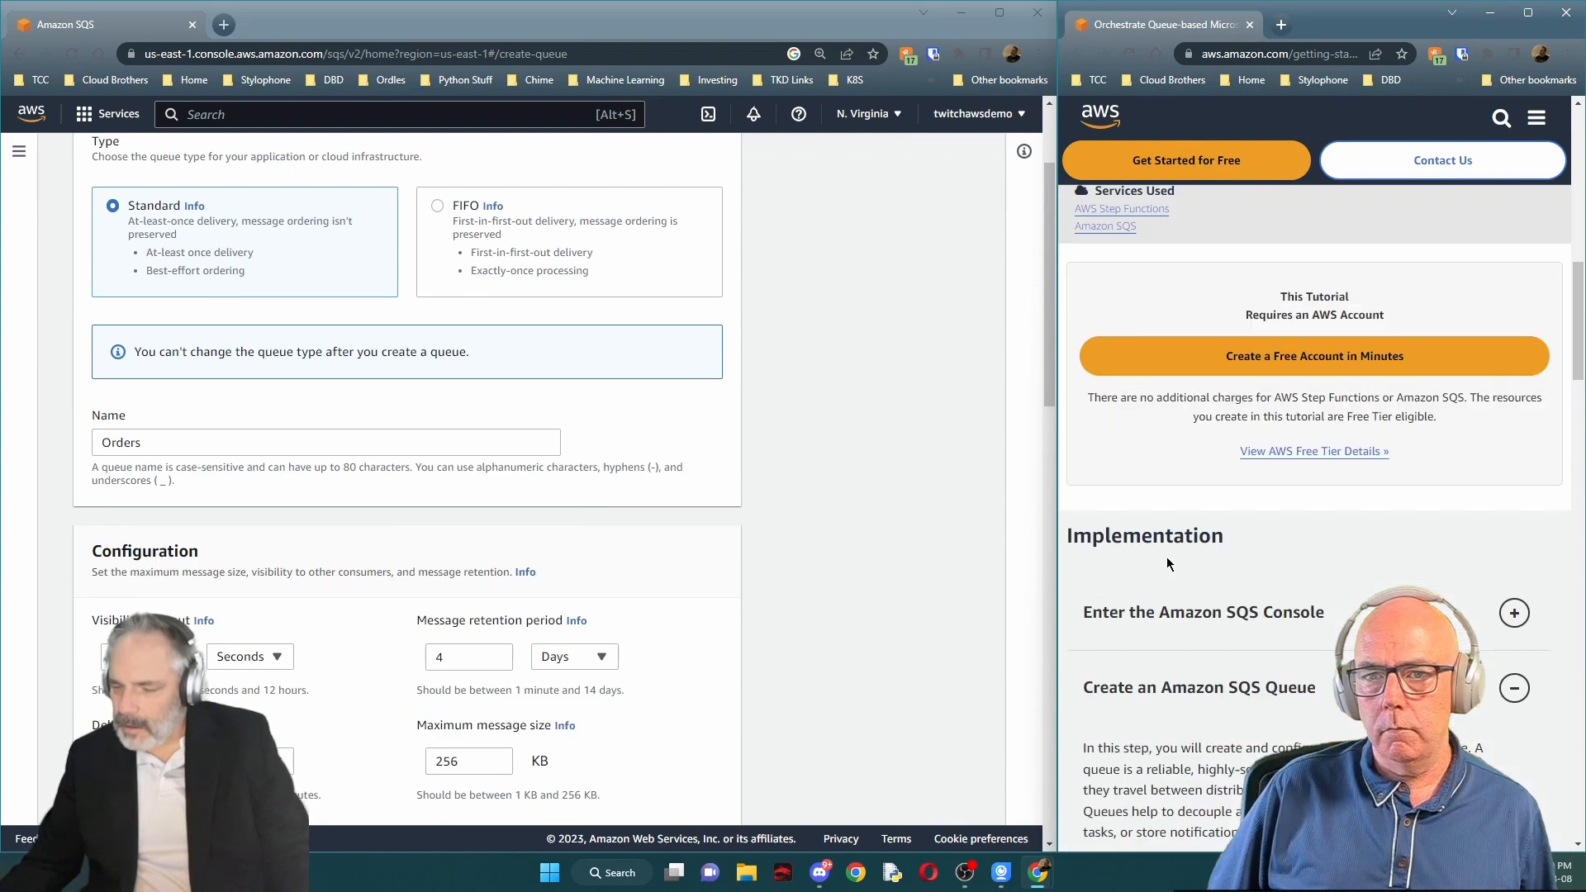
{"action": "scroll", "coordinate": [1180, 562], "scroll_direction": "down", "scroll_amount": 4}
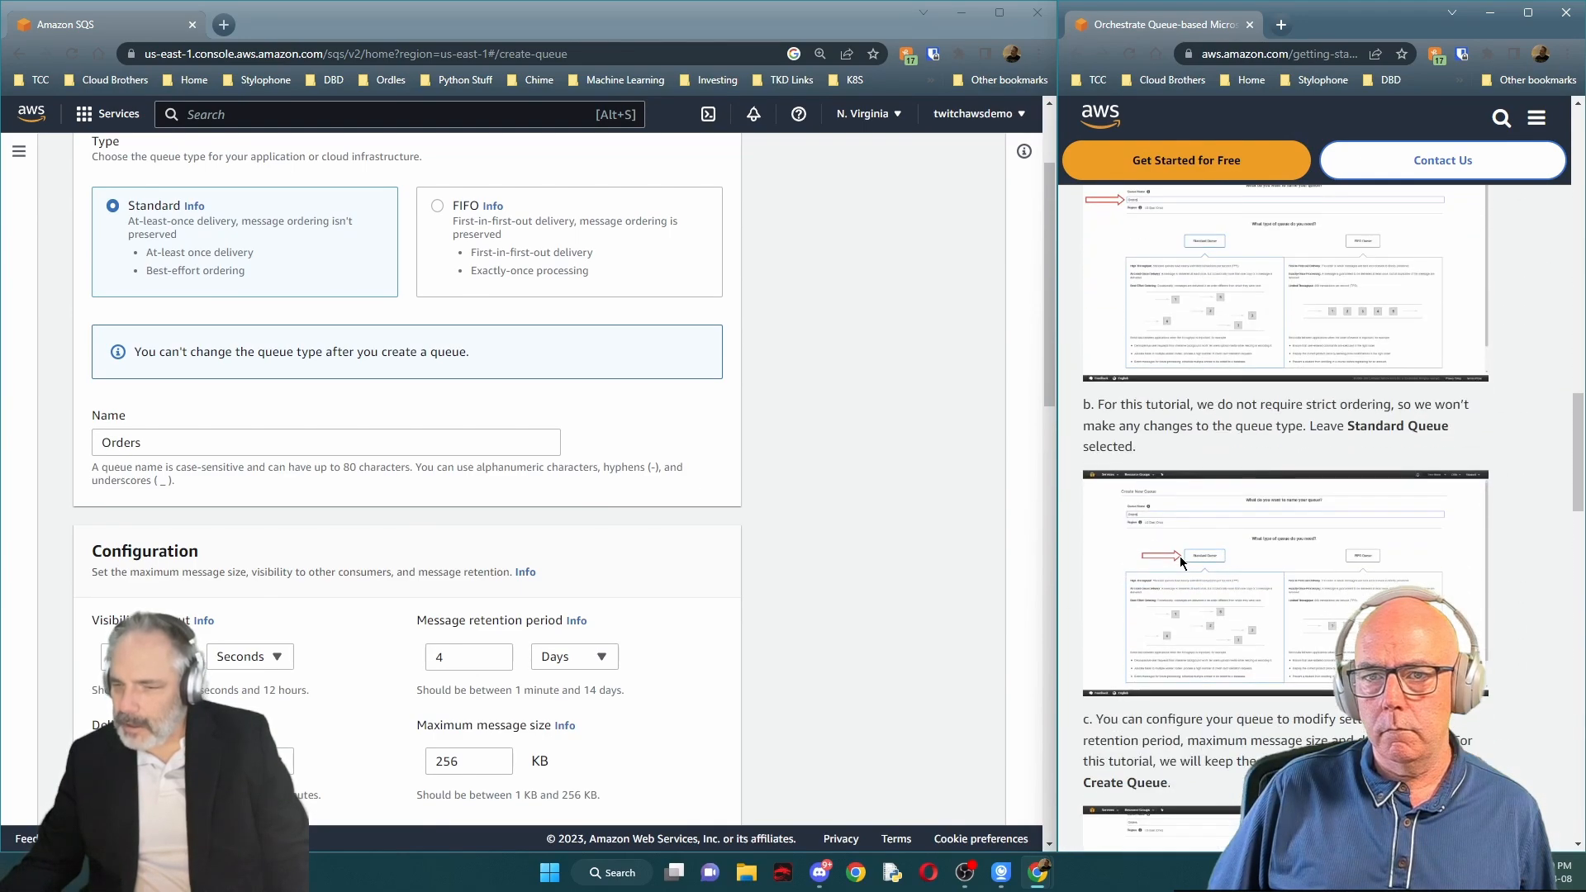
{"action": "scroll", "coordinate": [1180, 561], "scroll_direction": "up", "scroll_amount": 4}
{"action": "scroll", "coordinate": [1181, 563], "scroll_direction": "down", "scroll_amount": 2}
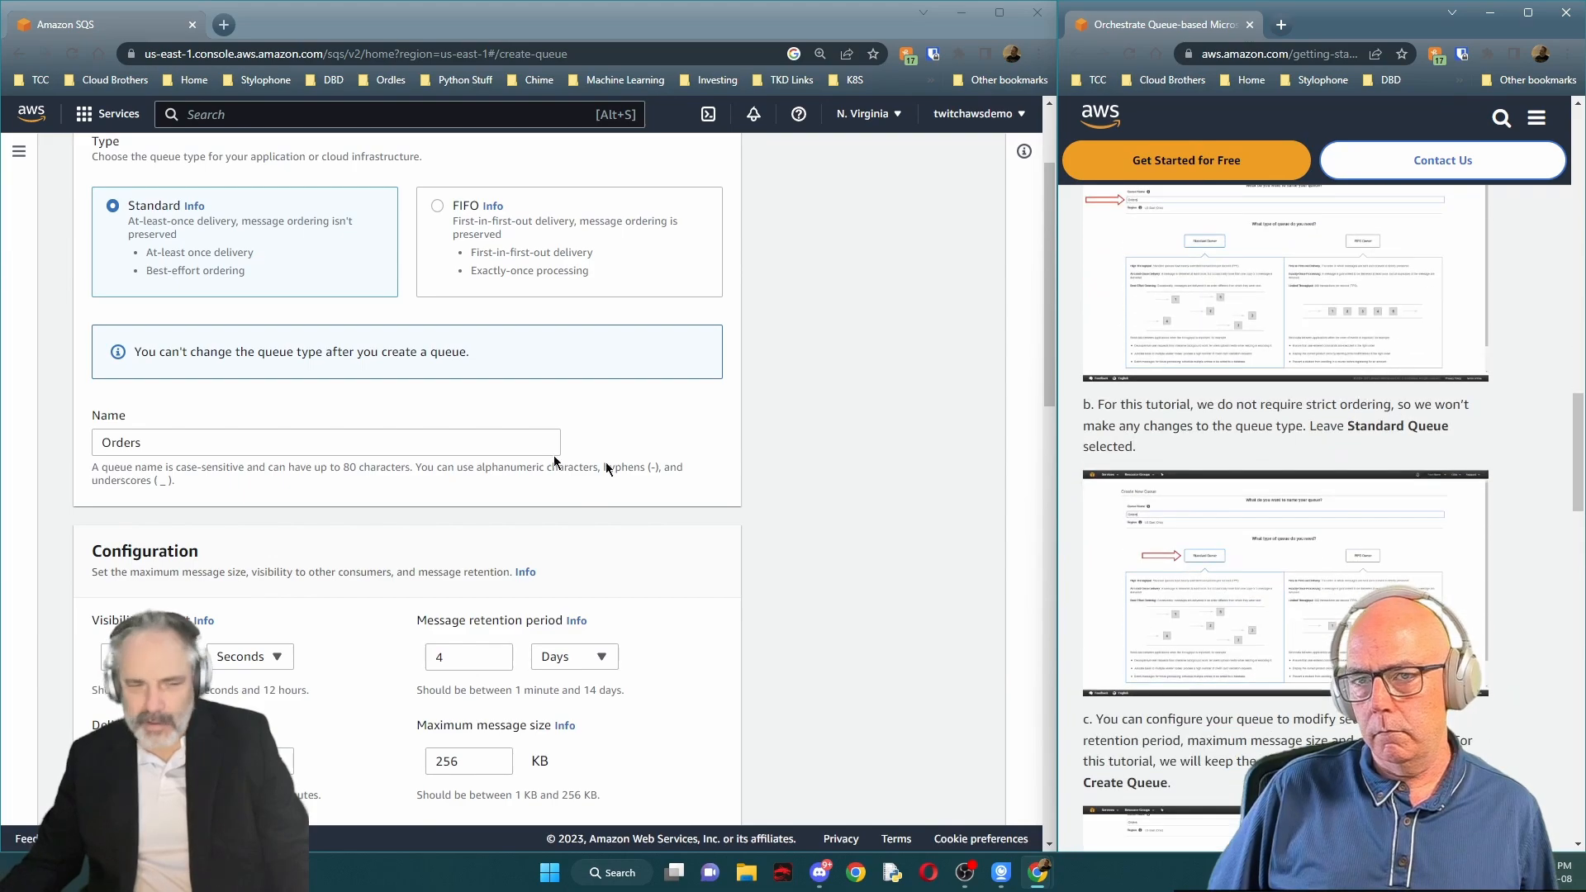
Look through the whole Create queue form and check that the Standard queue type is selected, as the tutorial asks
{"action": "scroll", "coordinate": [307, 455], "scroll_direction": "down", "scroll_amount": 10}
{"action": "scroll", "coordinate": [307, 456], "scroll_direction": "down", "scroll_amount": 6}
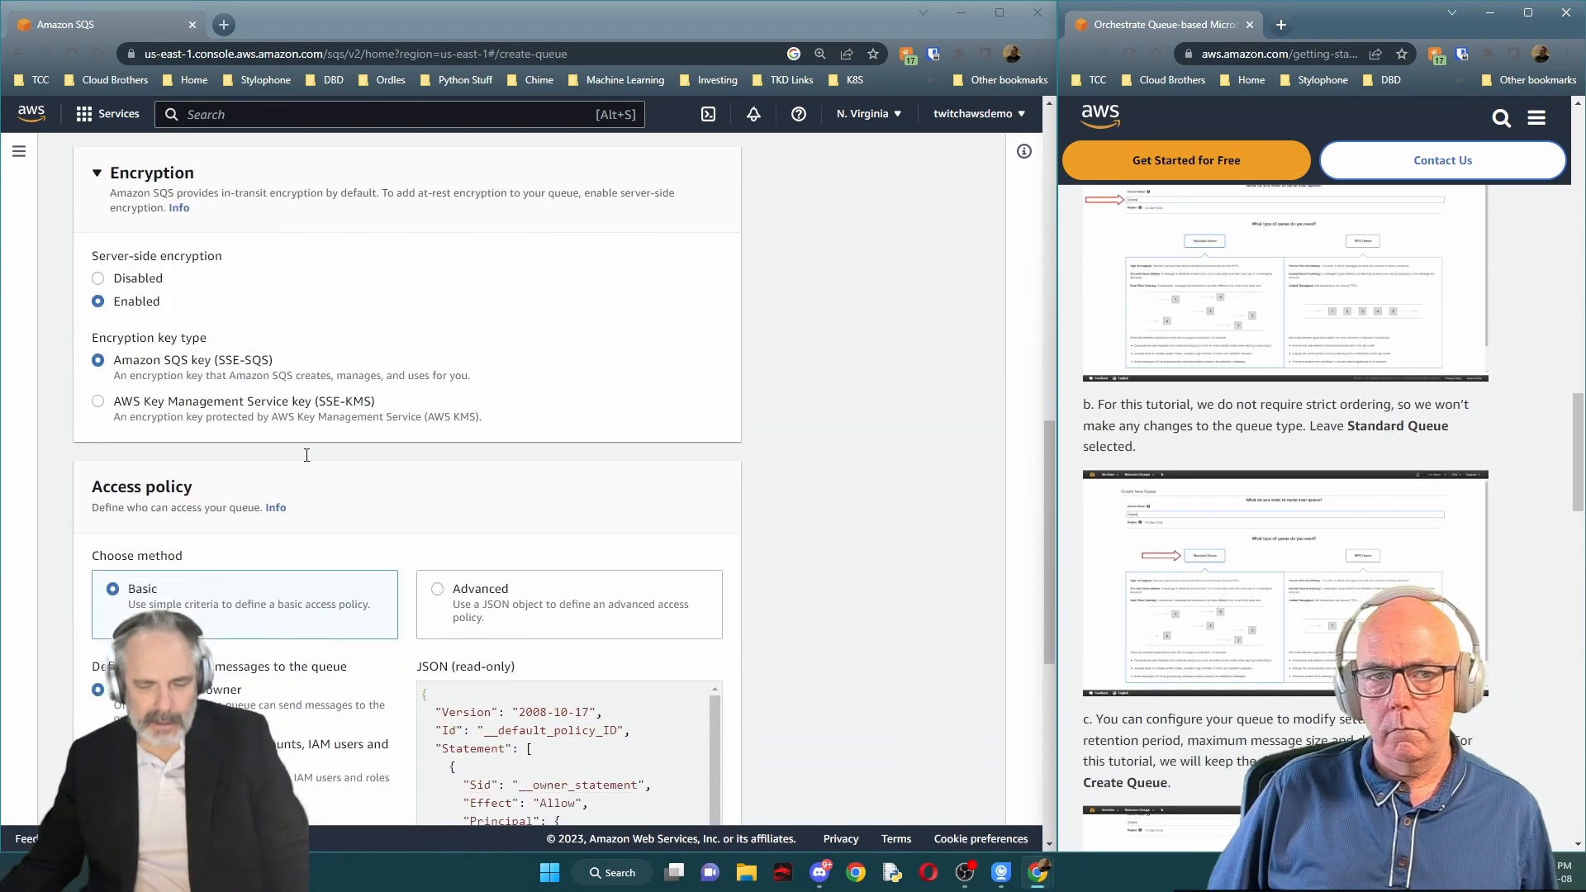
{"action": "scroll", "coordinate": [306, 455], "scroll_direction": "down", "scroll_amount": 3}
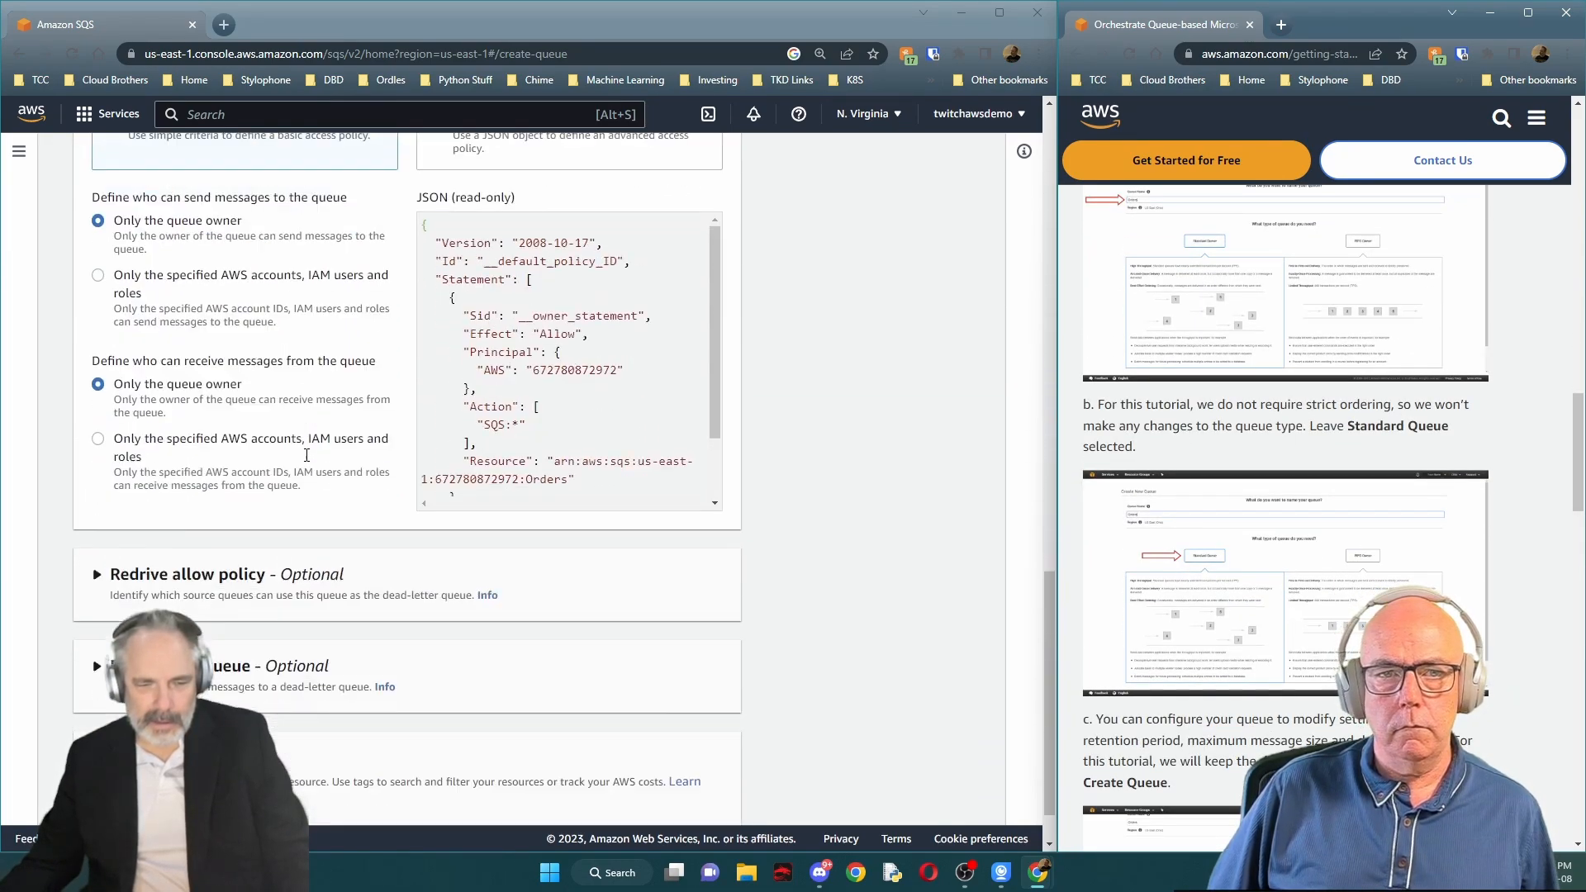
{"action": "scroll", "coordinate": [1353, 570], "scroll_direction": "down", "scroll_amount": 1}
{"action": "scroll", "coordinate": [1351, 566], "scroll_direction": "up", "scroll_amount": 1}
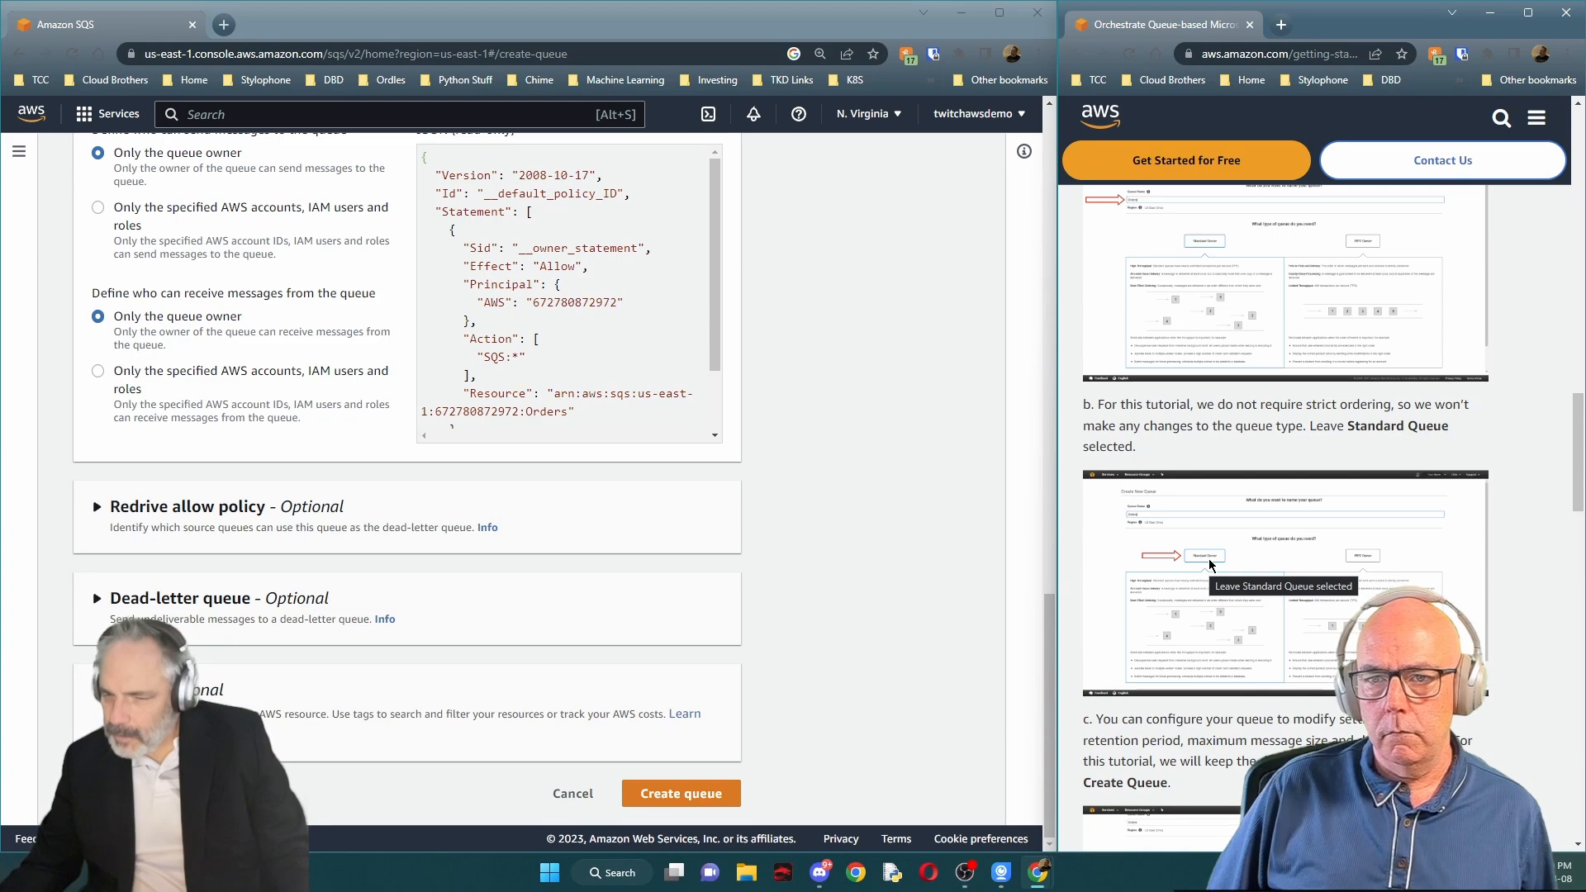
{"action": "scroll", "coordinate": [571, 454], "scroll_direction": "up", "scroll_amount": 5}
{"action": "scroll", "coordinate": [570, 458], "scroll_direction": "up", "scroll_amount": 12}
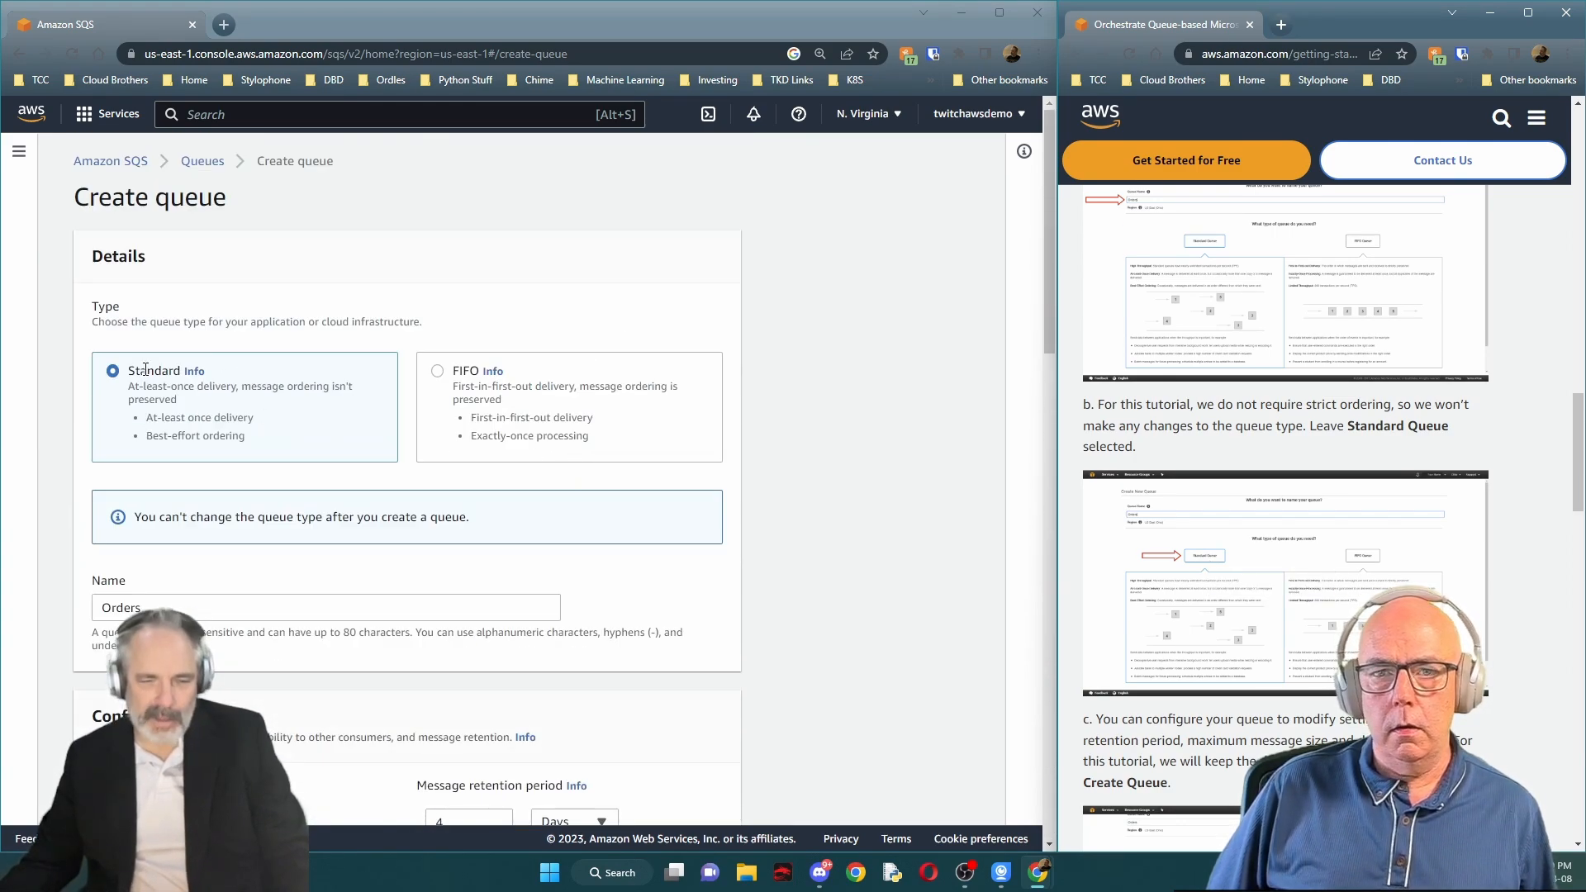
{"action": "left_click_drag", "start_coordinate": [133, 368], "coordinate": [175, 366]}
{"action": "left_click", "coordinate": [198, 415]}
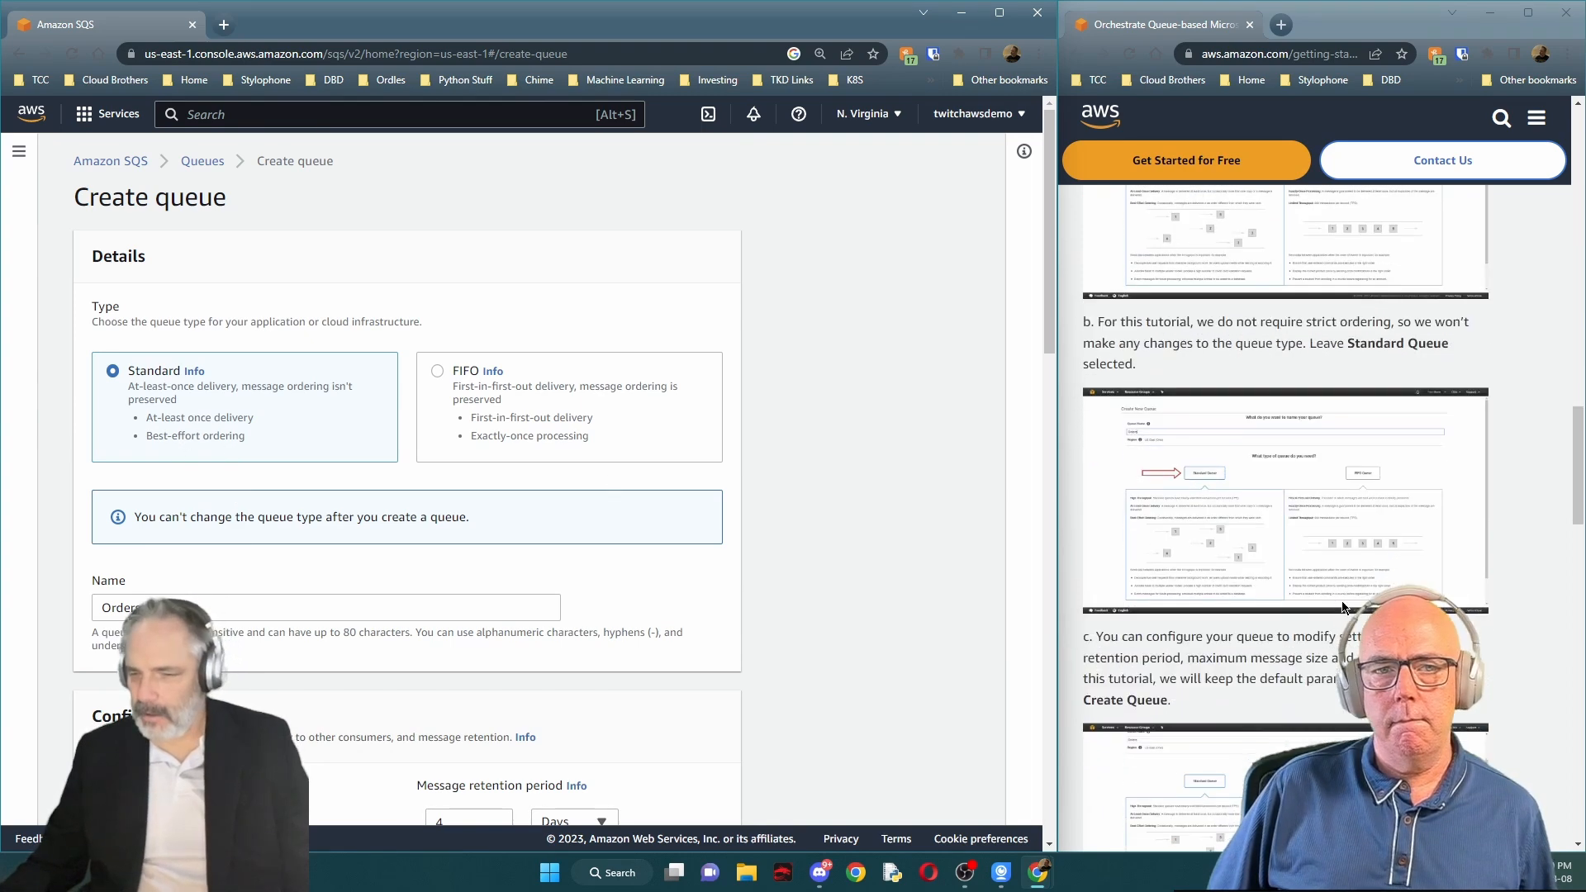
Follow the tutorial's step c by reviewing the configuration, encryption and access policy defaults, and create the Orders queue with them
{"action": "scroll", "coordinate": [1341, 605], "scroll_direction": "down", "scroll_amount": 3}
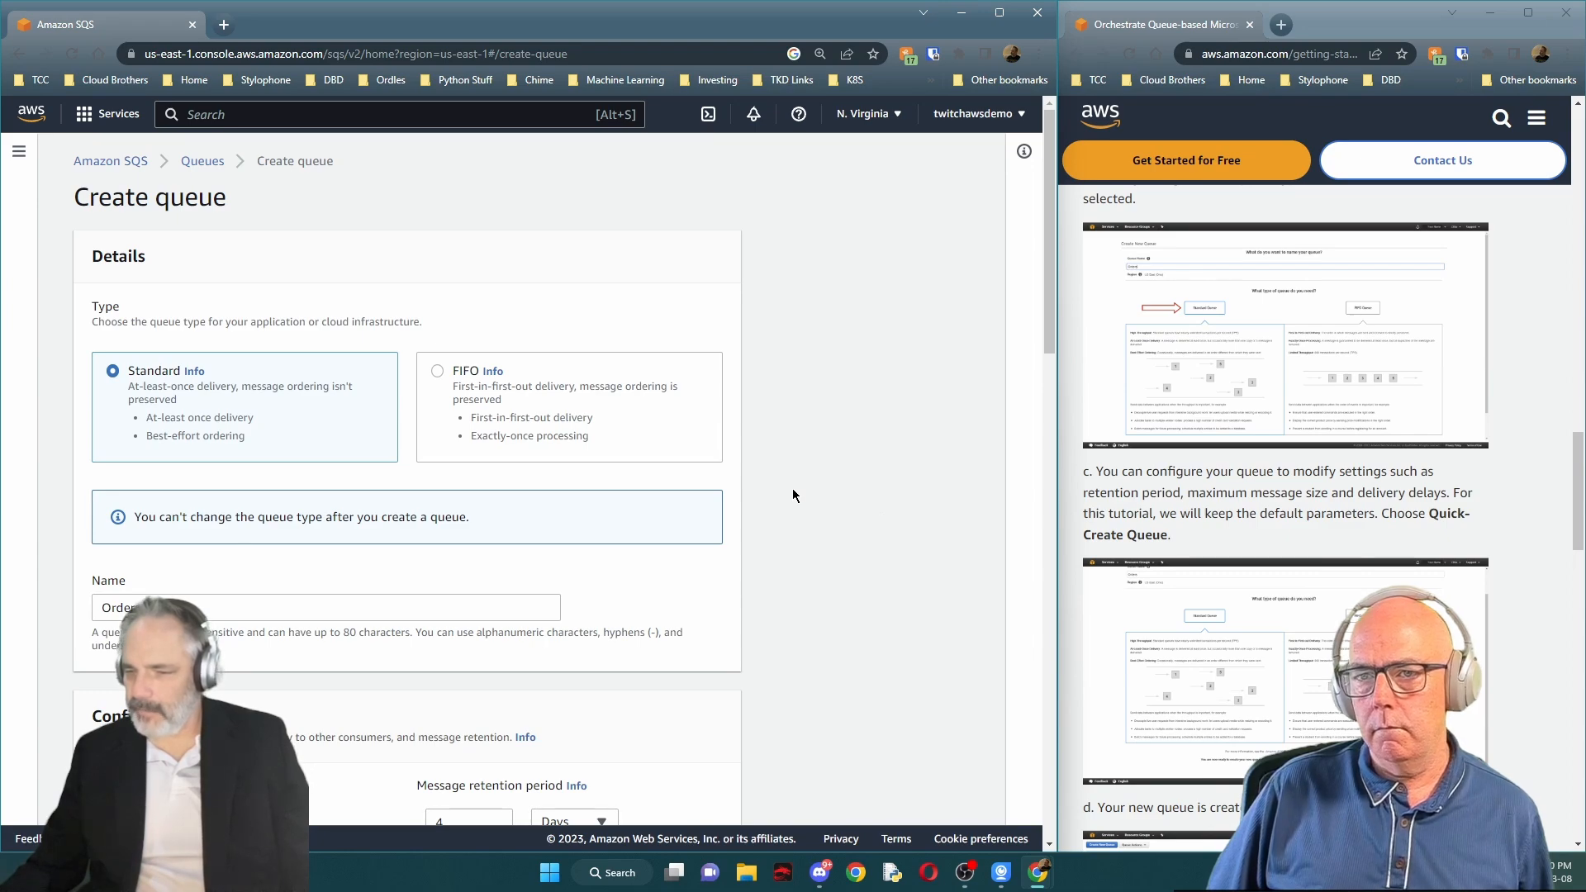
{"action": "scroll", "coordinate": [577, 521], "scroll_direction": "down", "scroll_amount": 5}
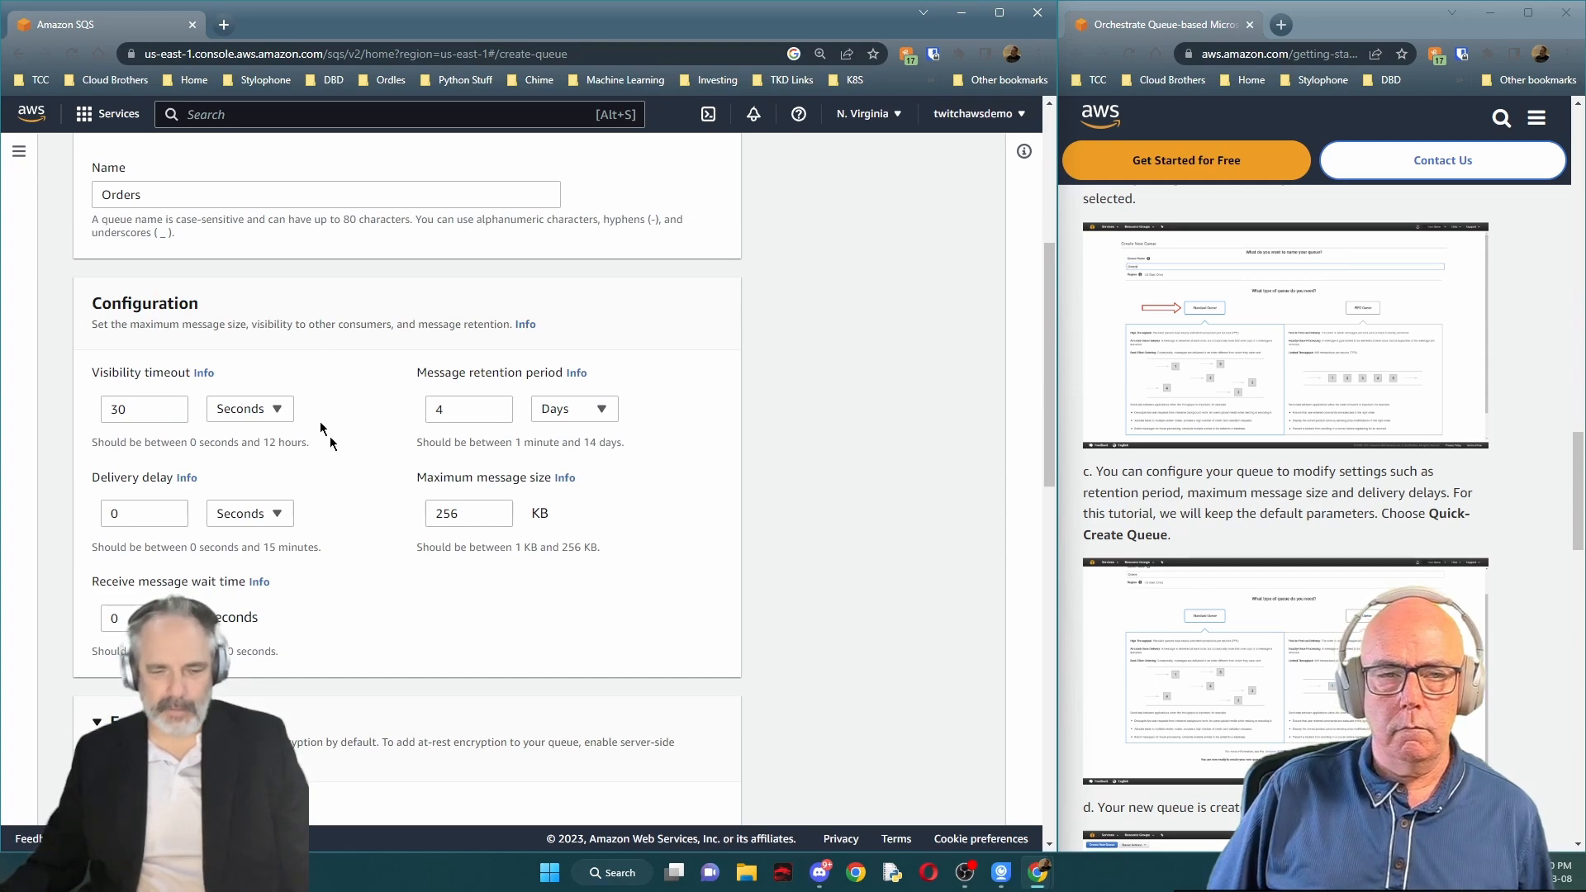
{"action": "scroll", "coordinate": [418, 514], "scroll_direction": "down", "scroll_amount": 3}
{"action": "scroll", "coordinate": [419, 522], "scroll_direction": "down", "scroll_amount": 3}
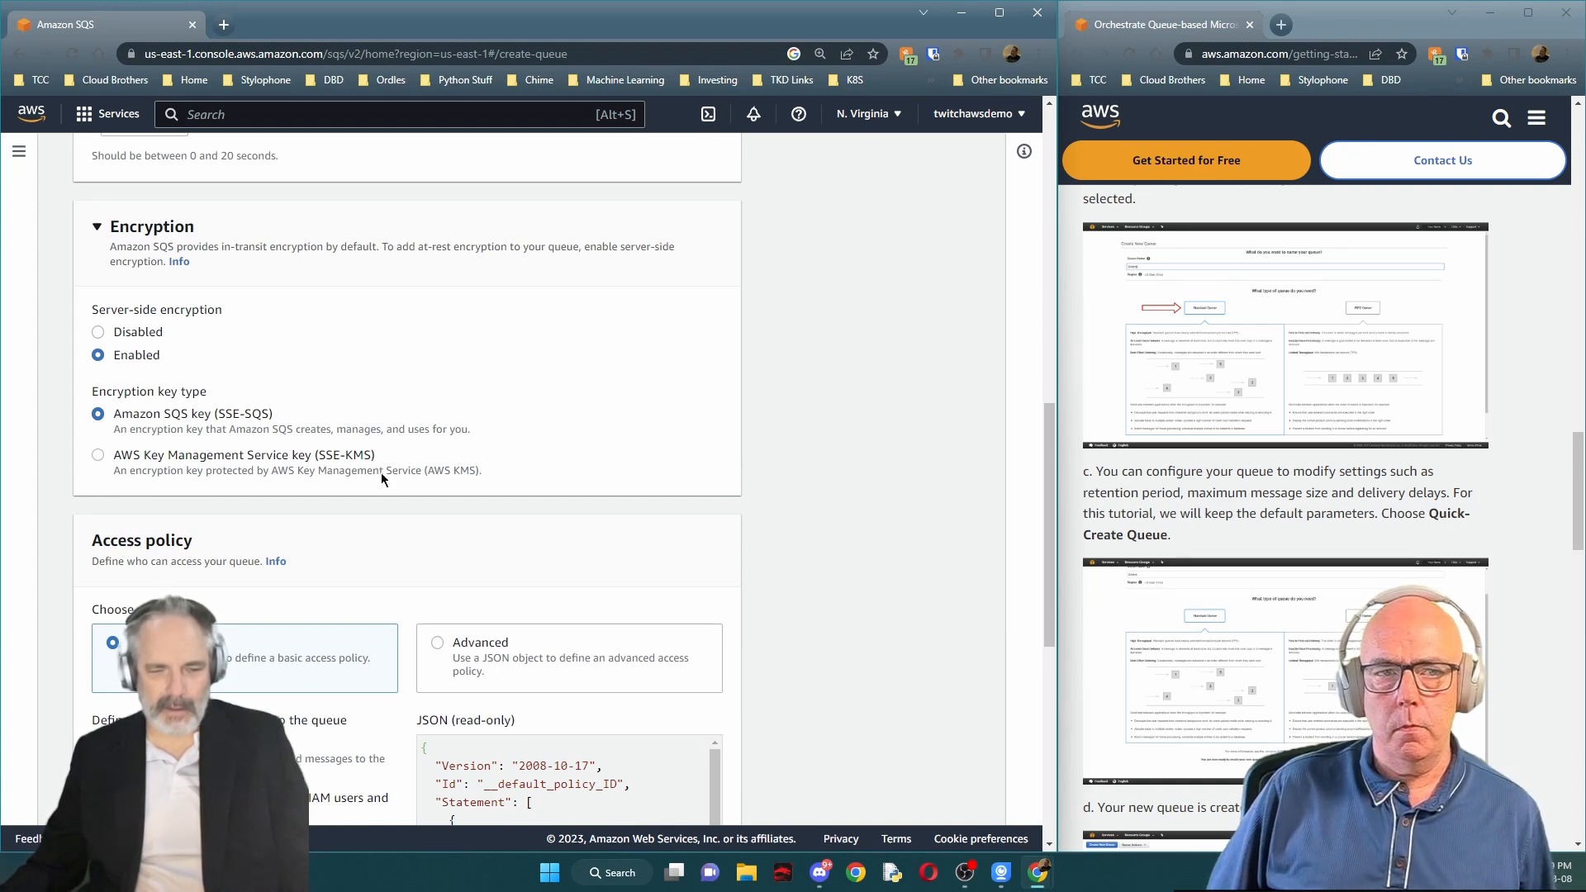
{"action": "scroll", "coordinate": [381, 473], "scroll_direction": "down", "scroll_amount": 3}
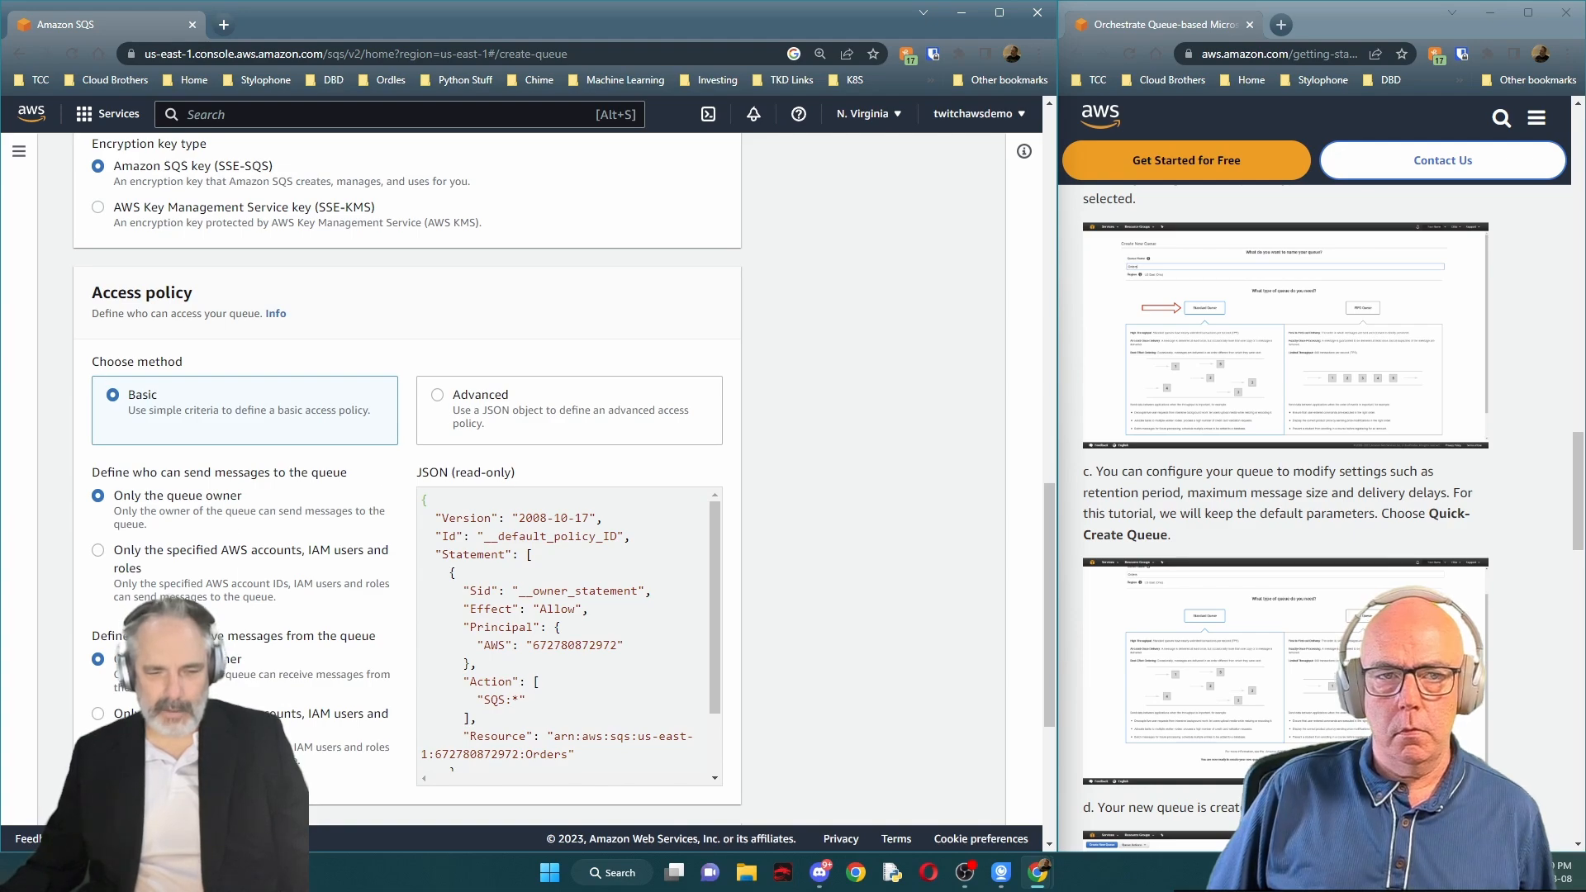
{"action": "scroll", "coordinate": [126, 597], "scroll_direction": "down", "scroll_amount": 4}
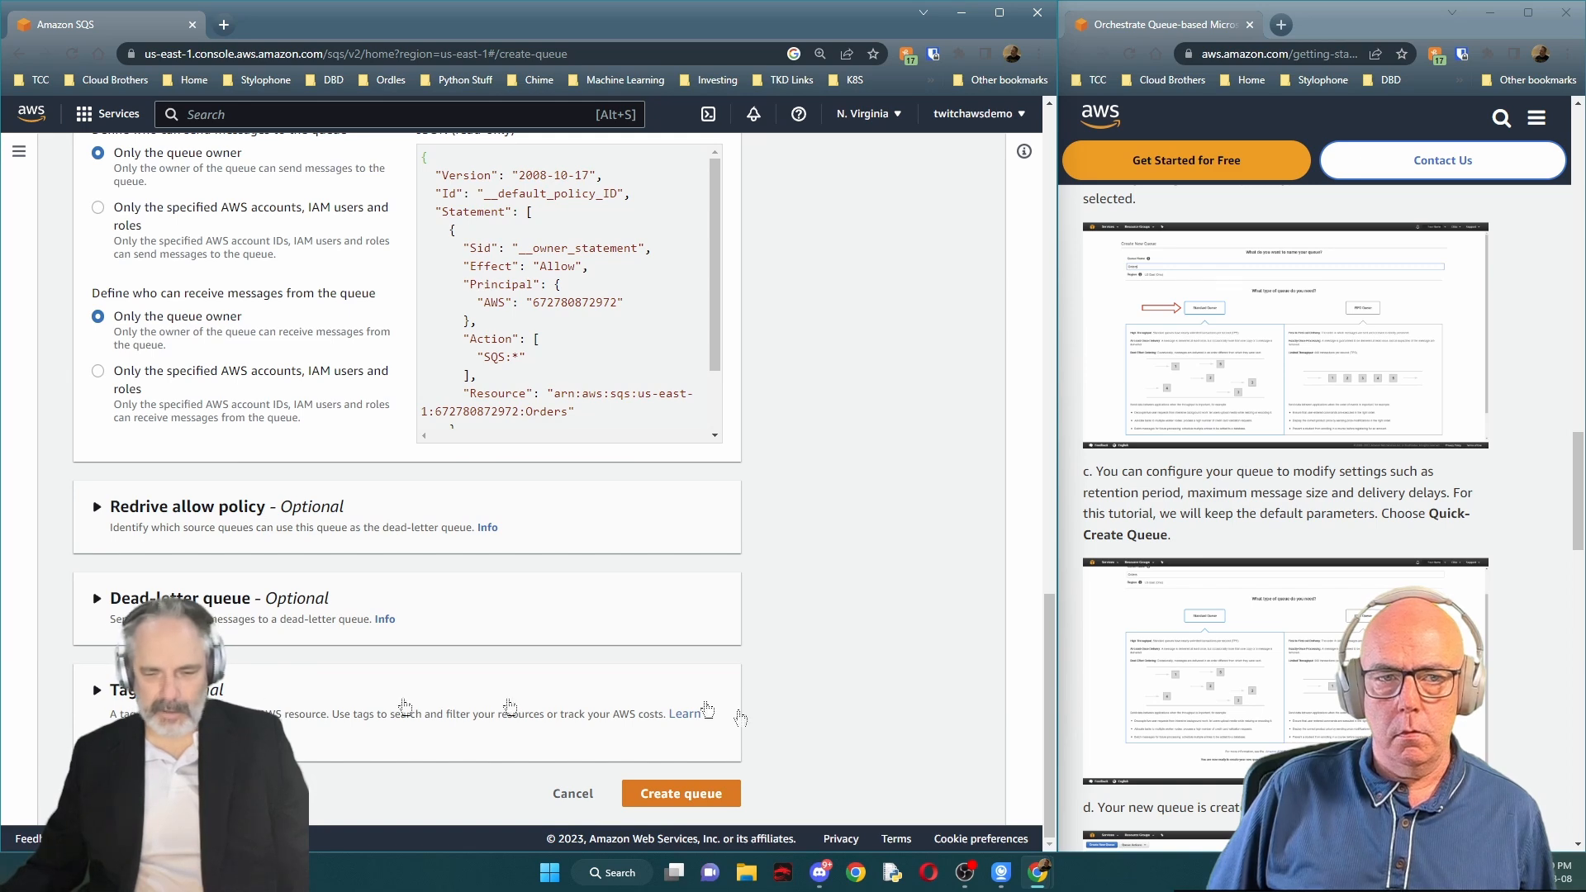
{"action": "left_click", "coordinate": [684, 795]}
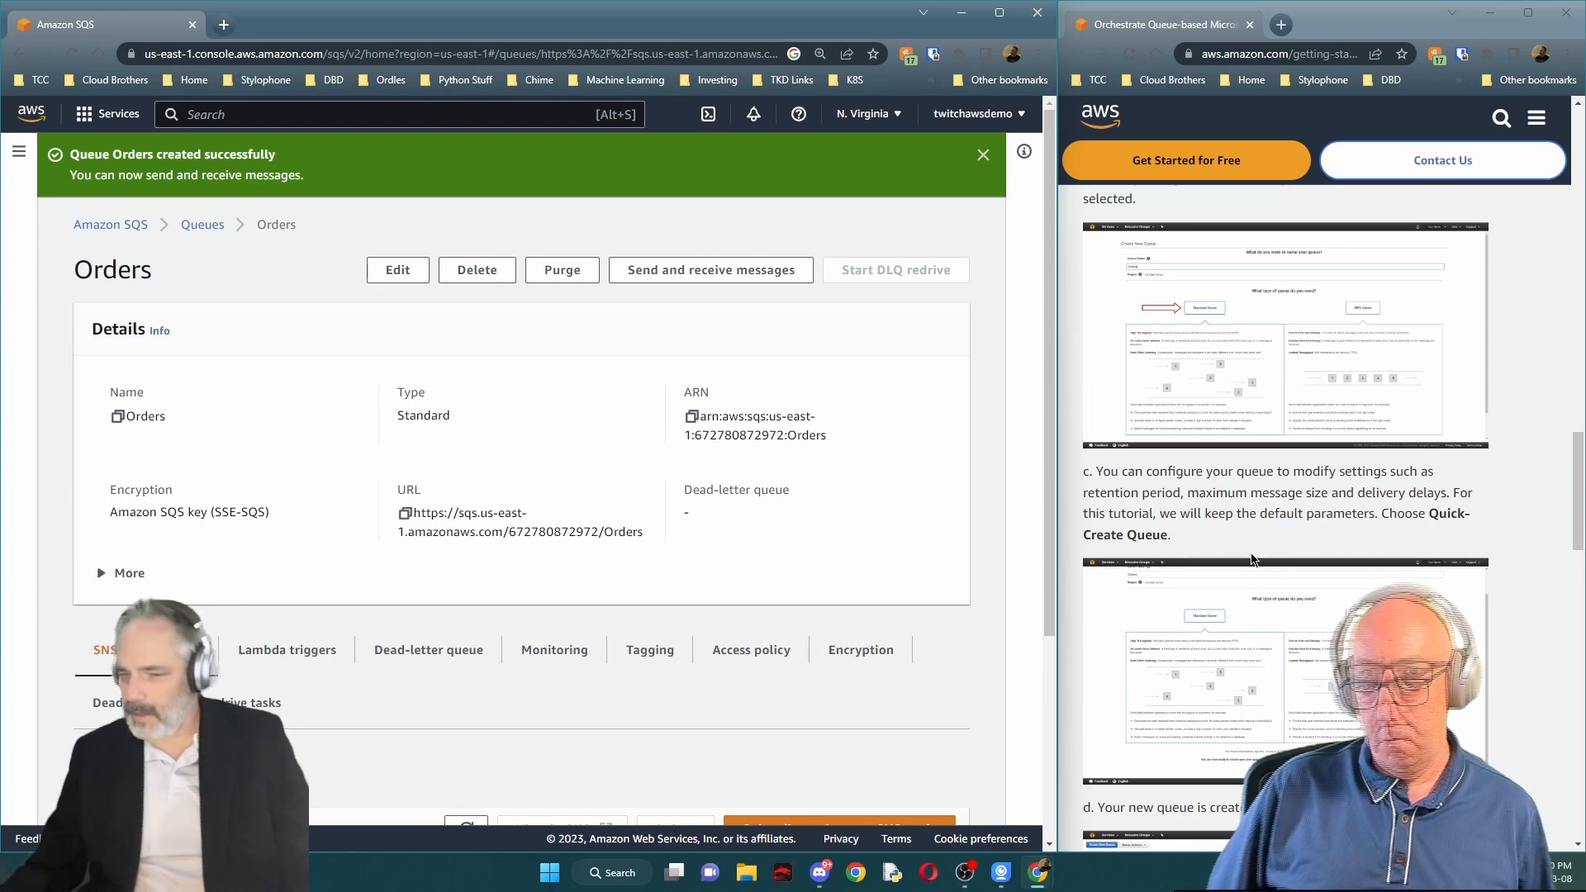
Compare the new Orders queue's details with the tutorial's step d and open the list of queues to check it there
{"action": "scroll", "coordinate": [1252, 555], "scroll_direction": "down", "scroll_amount": 2}
{"action": "scroll", "coordinate": [1251, 555], "scroll_direction": "down", "scroll_amount": 2}
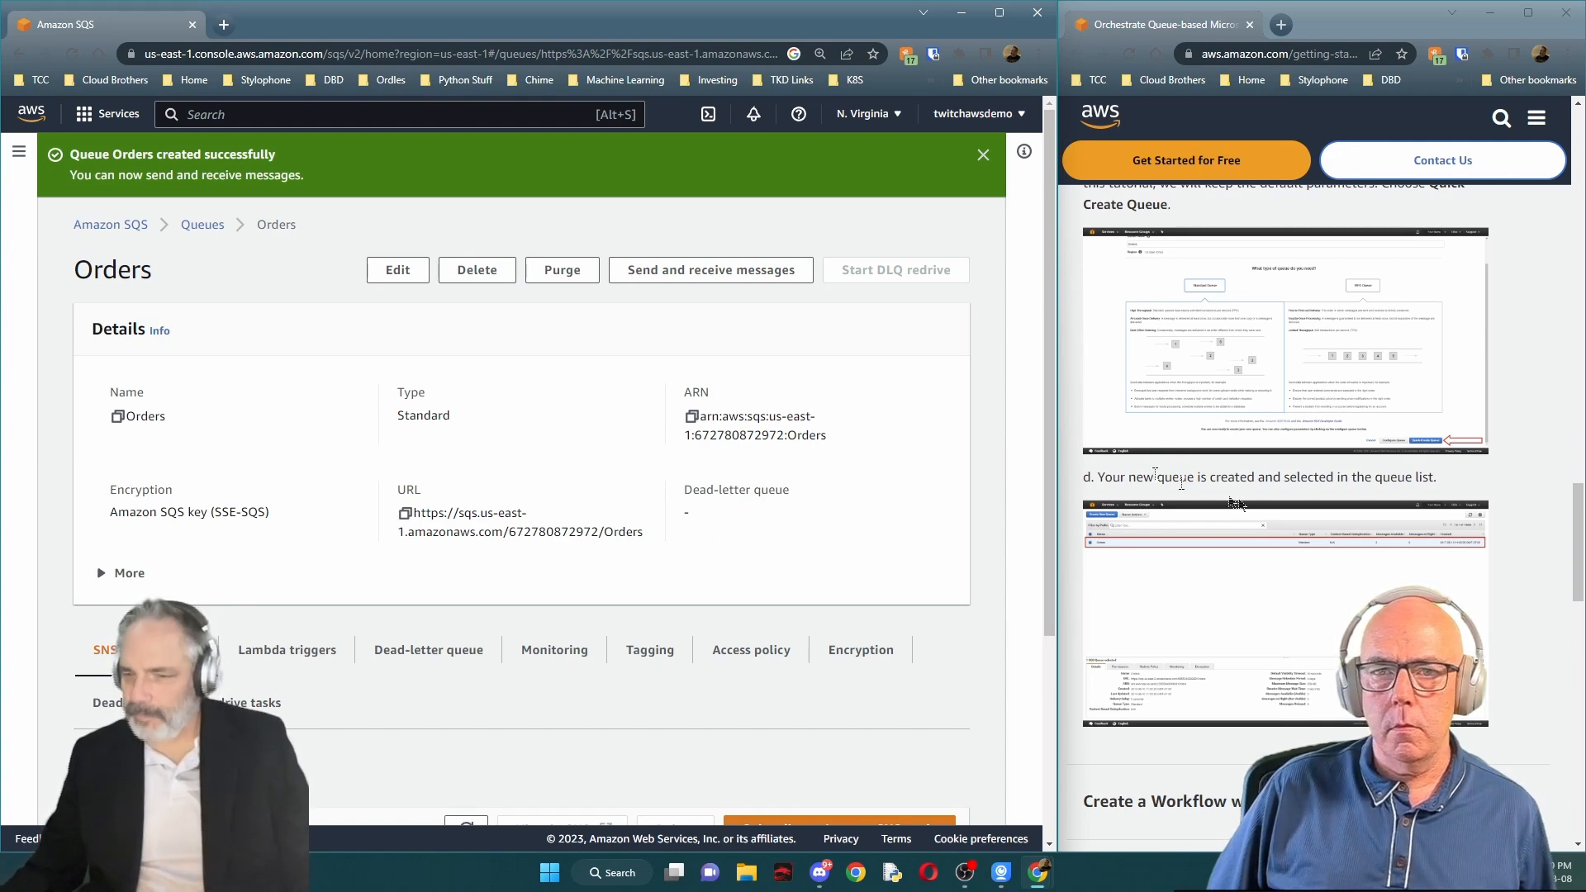
{"action": "scroll", "coordinate": [701, 553], "scroll_direction": "down", "scroll_amount": 2}
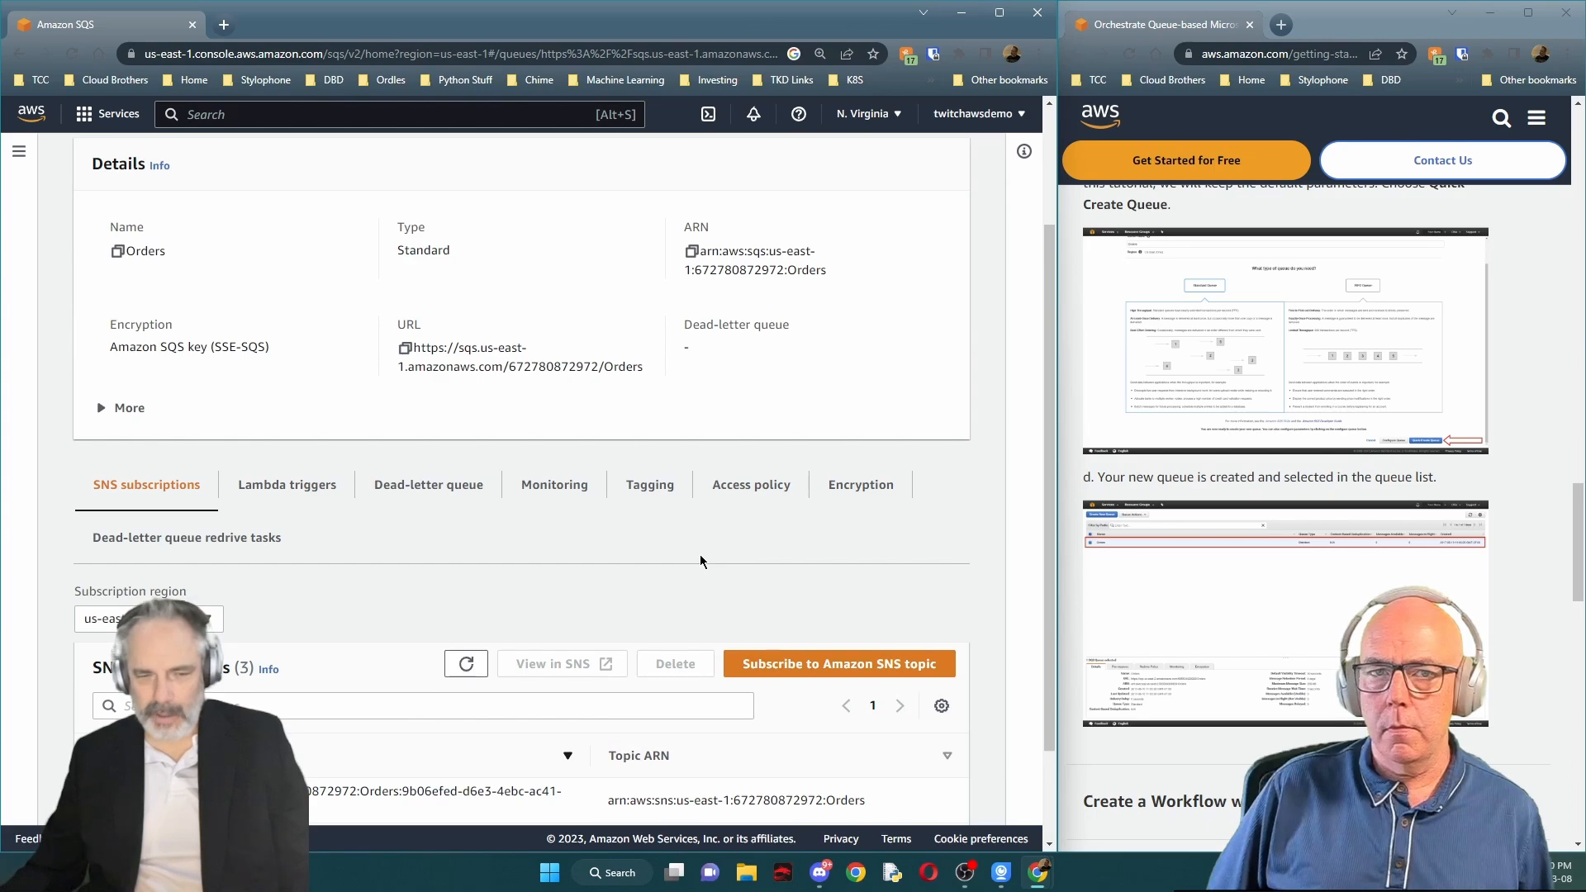
{"action": "scroll", "coordinate": [700, 555], "scroll_direction": "down", "scroll_amount": 2}
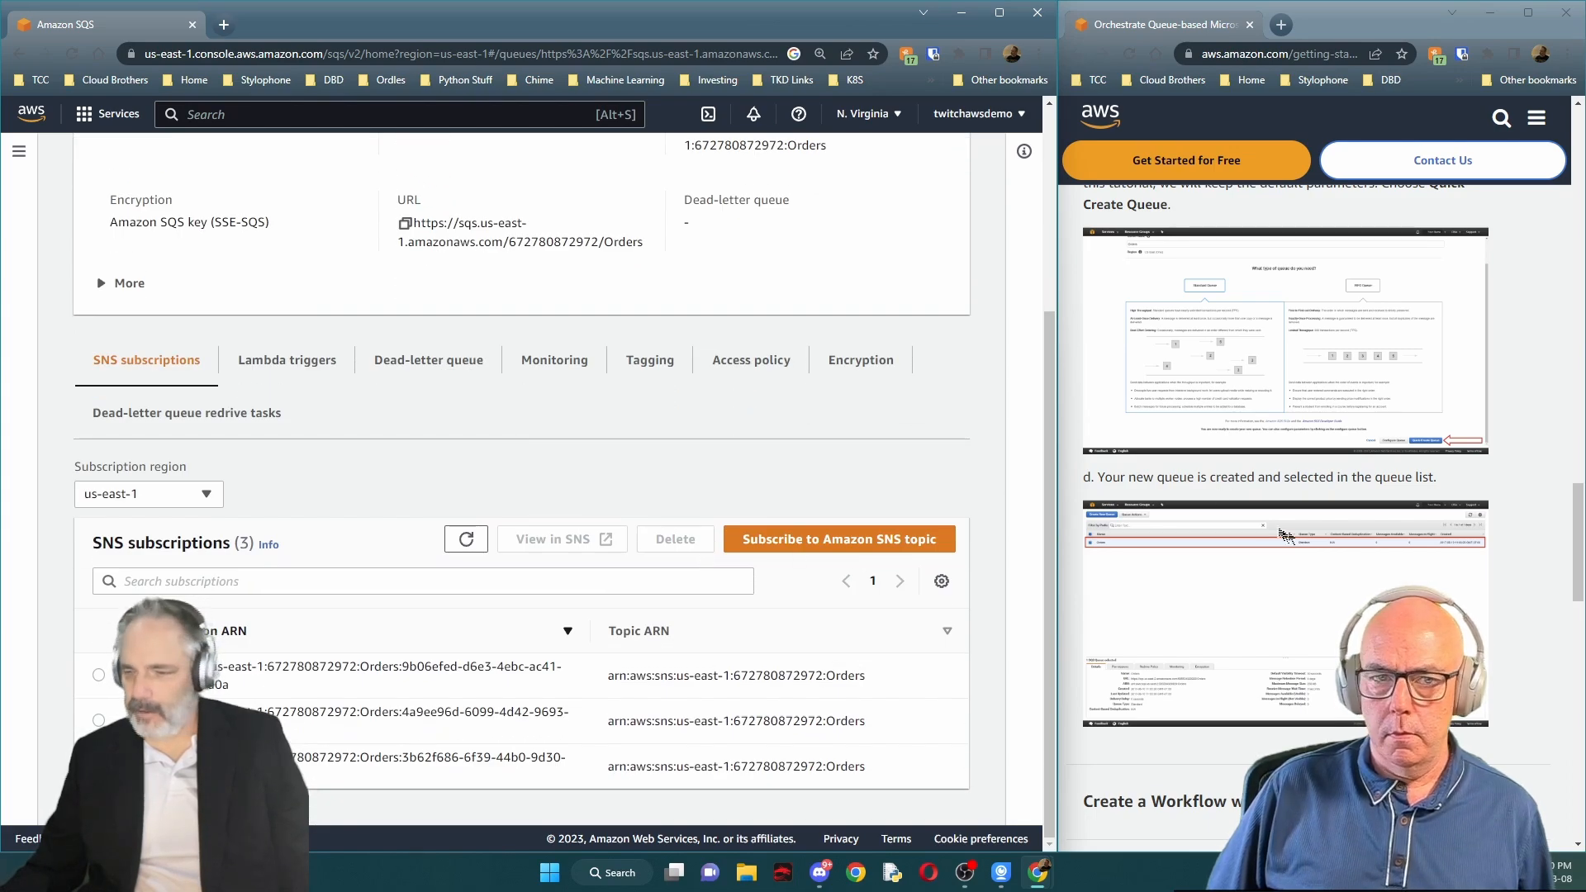
{"action": "scroll", "coordinate": [1279, 531], "scroll_direction": "down", "scroll_amount": 2}
{"action": "scroll", "coordinate": [496, 442], "scroll_direction": "up", "scroll_amount": 4}
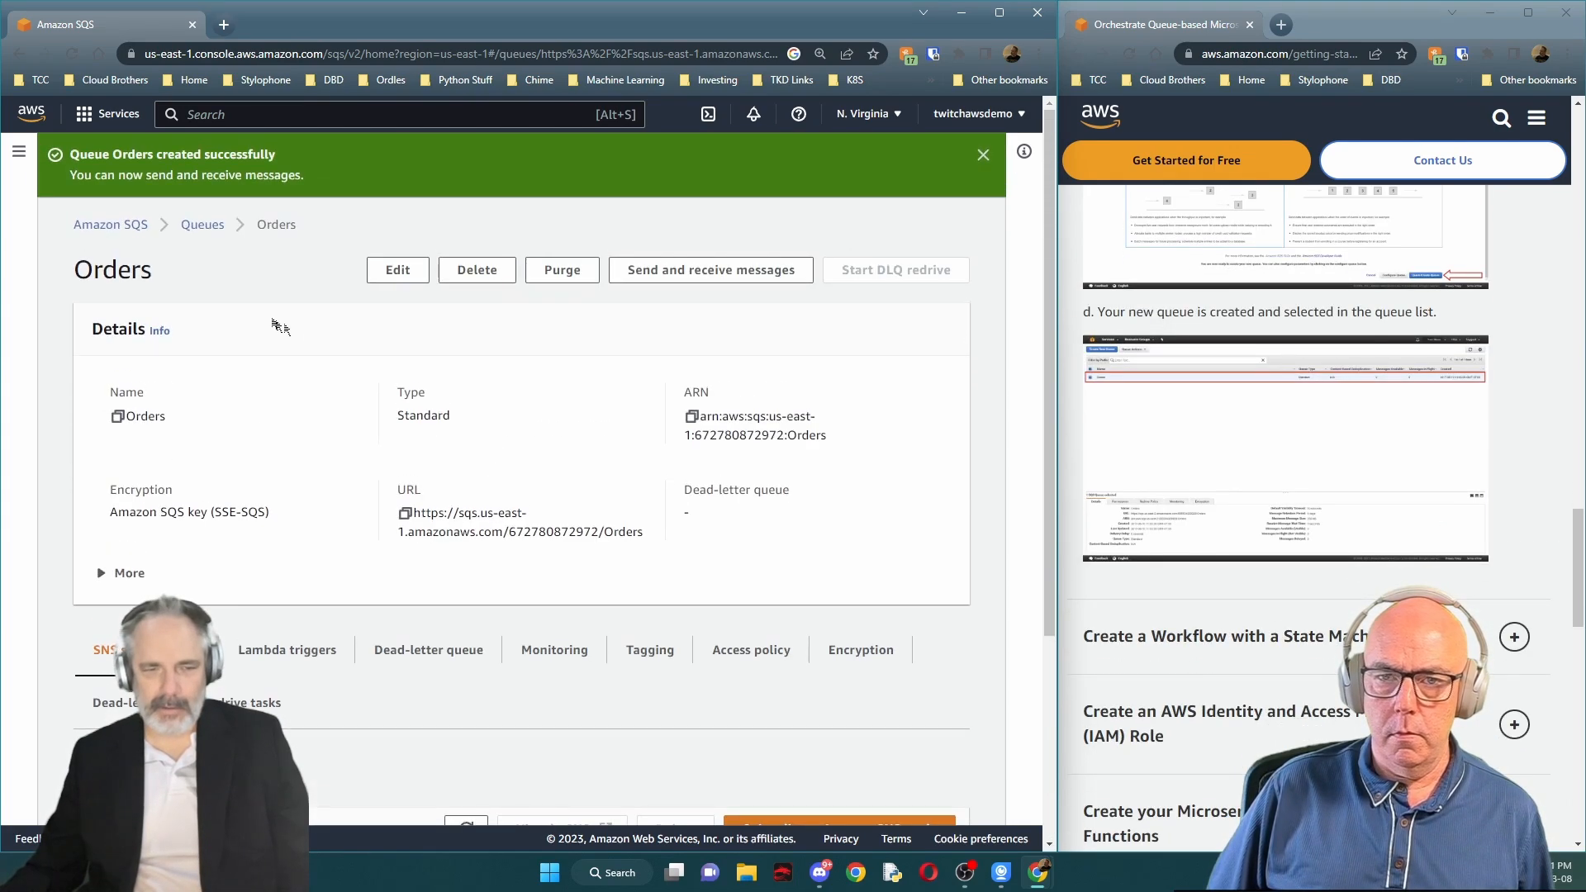
{"action": "left_click", "coordinate": [205, 224]}
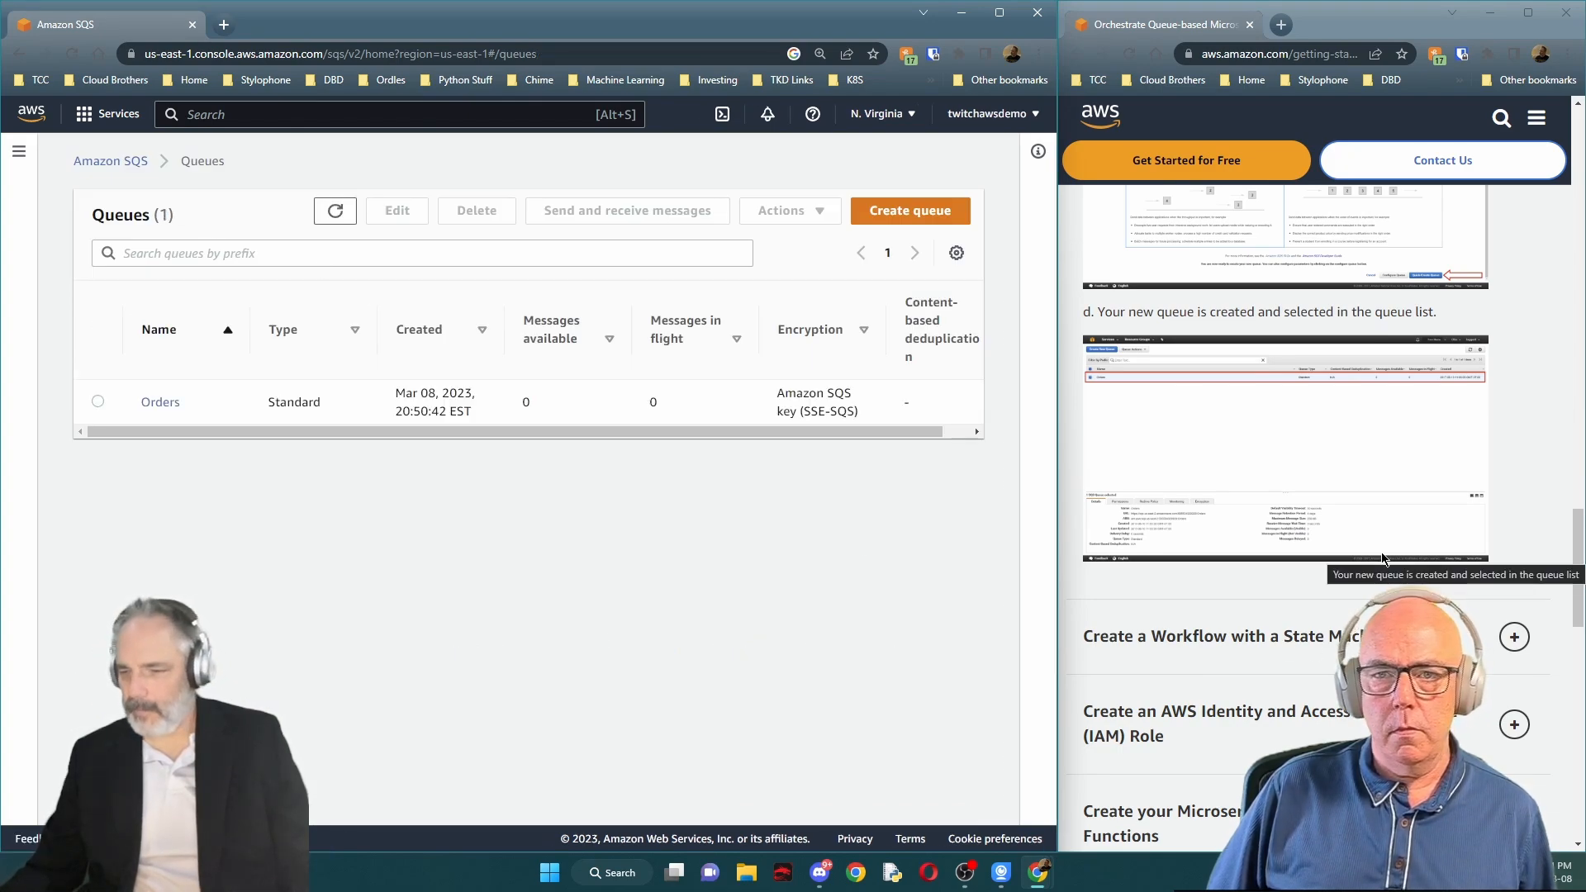
Collapse the tutorial's Create an Amazon SQS Queue section and expand Create a Workflow with a State Machine to read its first instructions
{"action": "scroll", "coordinate": [1389, 557], "scroll_direction": "up", "scroll_amount": 15}
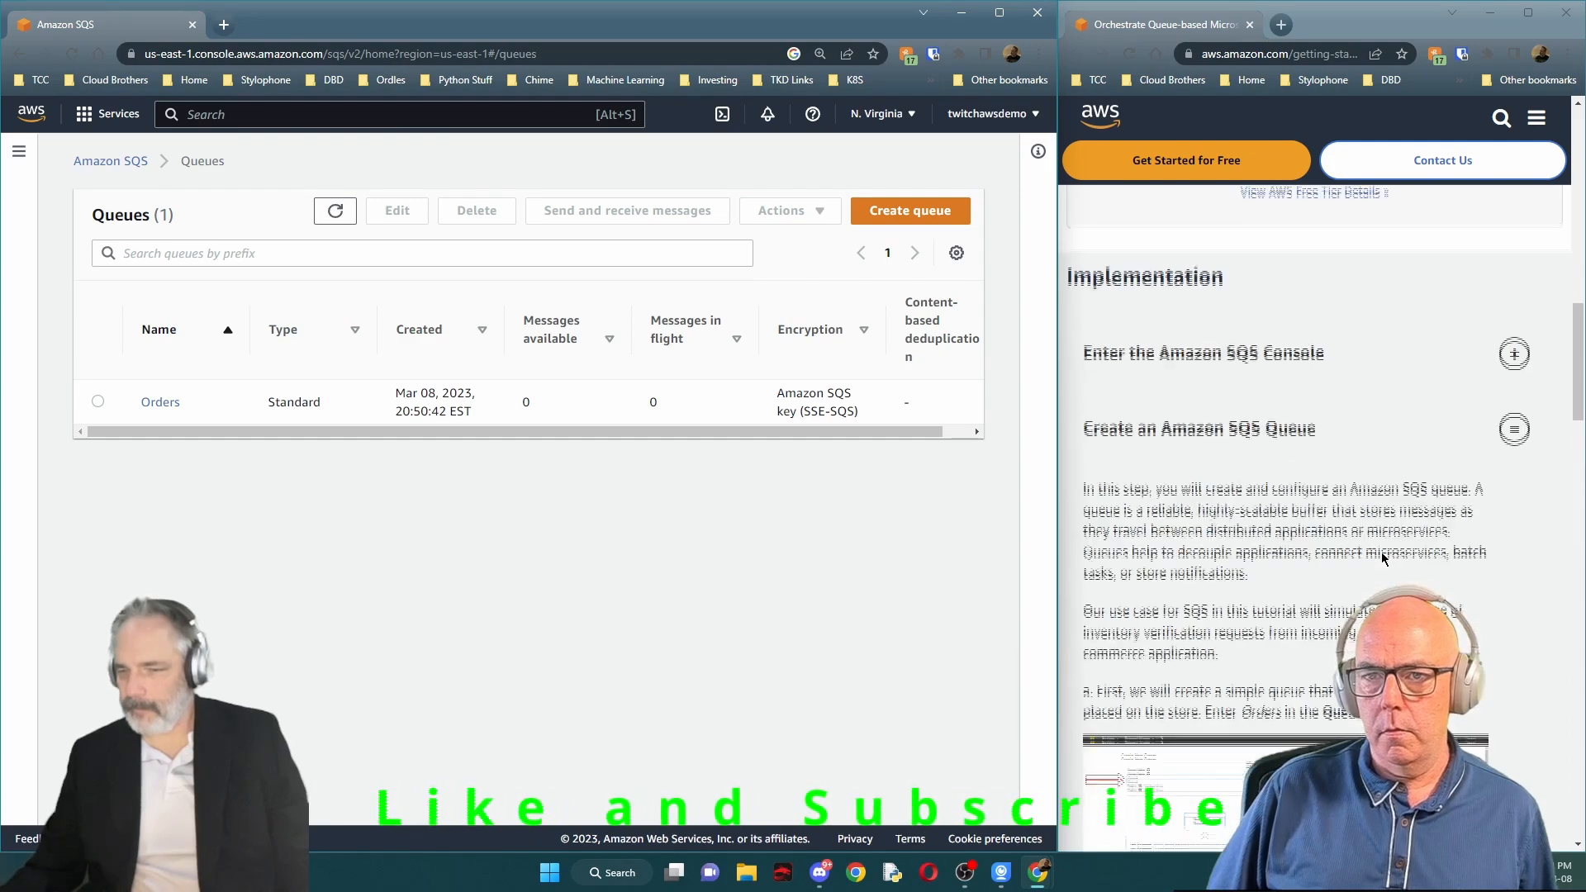
{"action": "left_click", "coordinate": [1265, 577]}
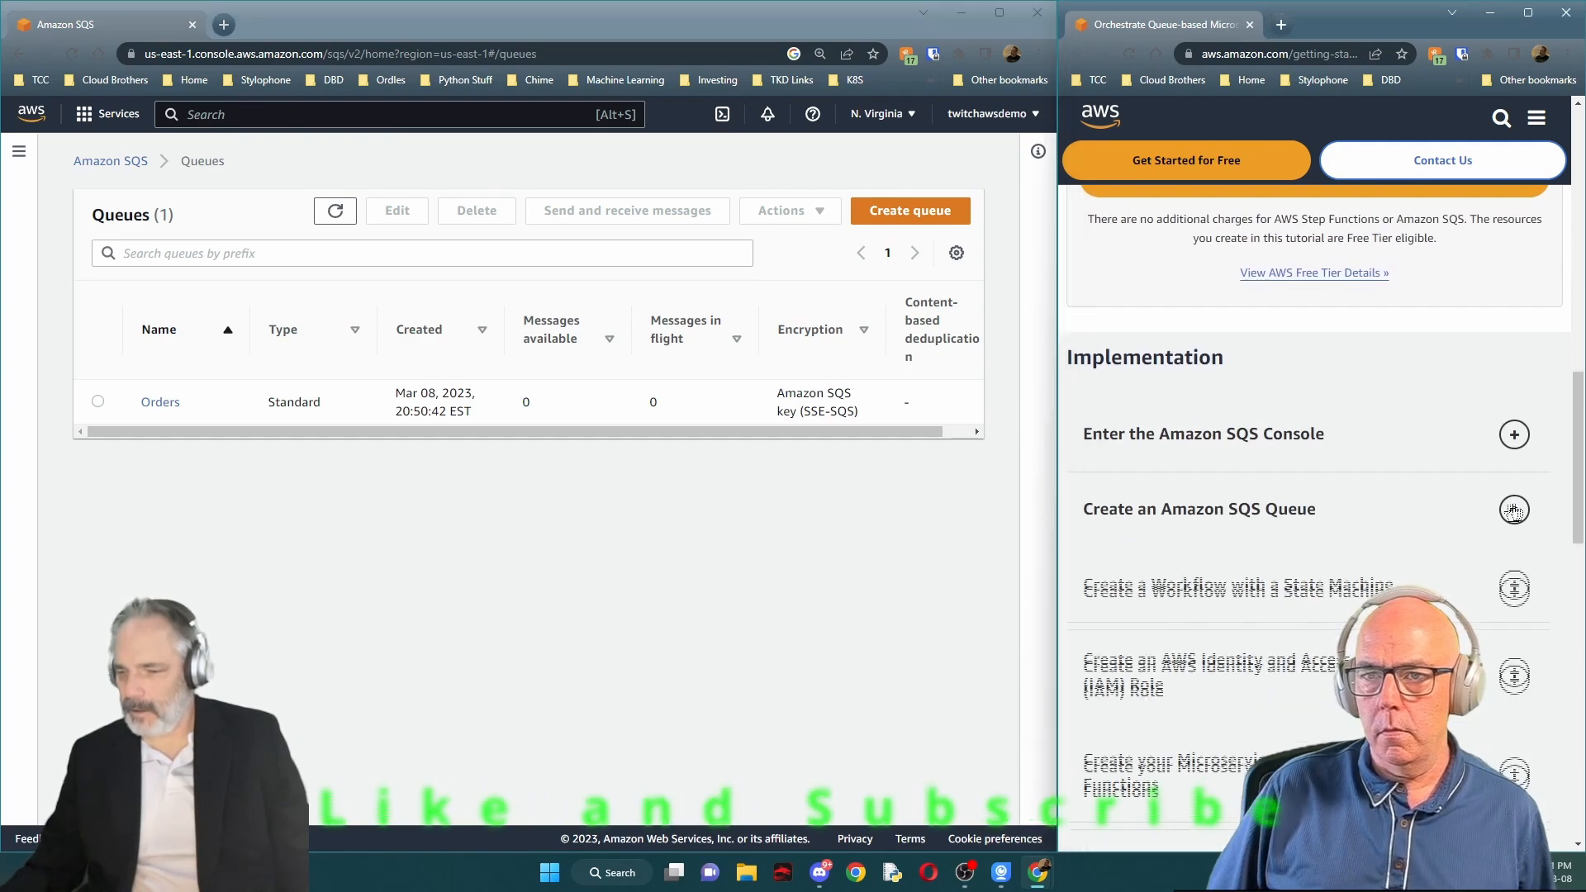
{"action": "scroll", "coordinate": [1261, 593], "scroll_direction": "down", "scroll_amount": 1}
{"action": "scroll", "coordinate": [1261, 592], "scroll_direction": "down", "scroll_amount": 1}
{"action": "left_click", "coordinate": [1515, 420]}
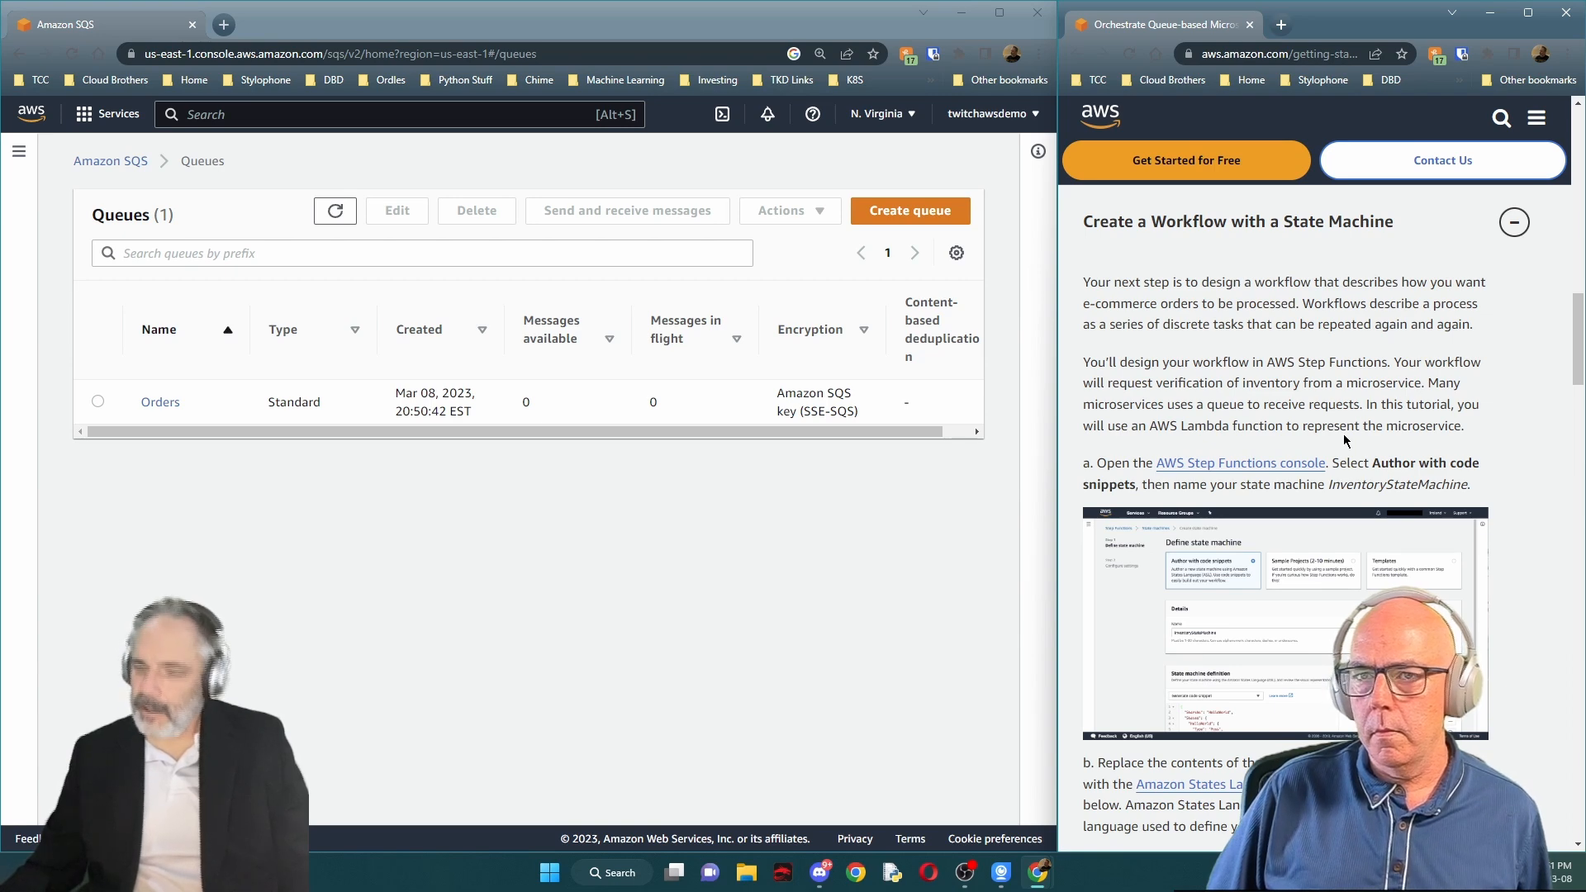
{"action": "scroll", "coordinate": [1304, 408], "scroll_direction": "down", "scroll_amount": 1}
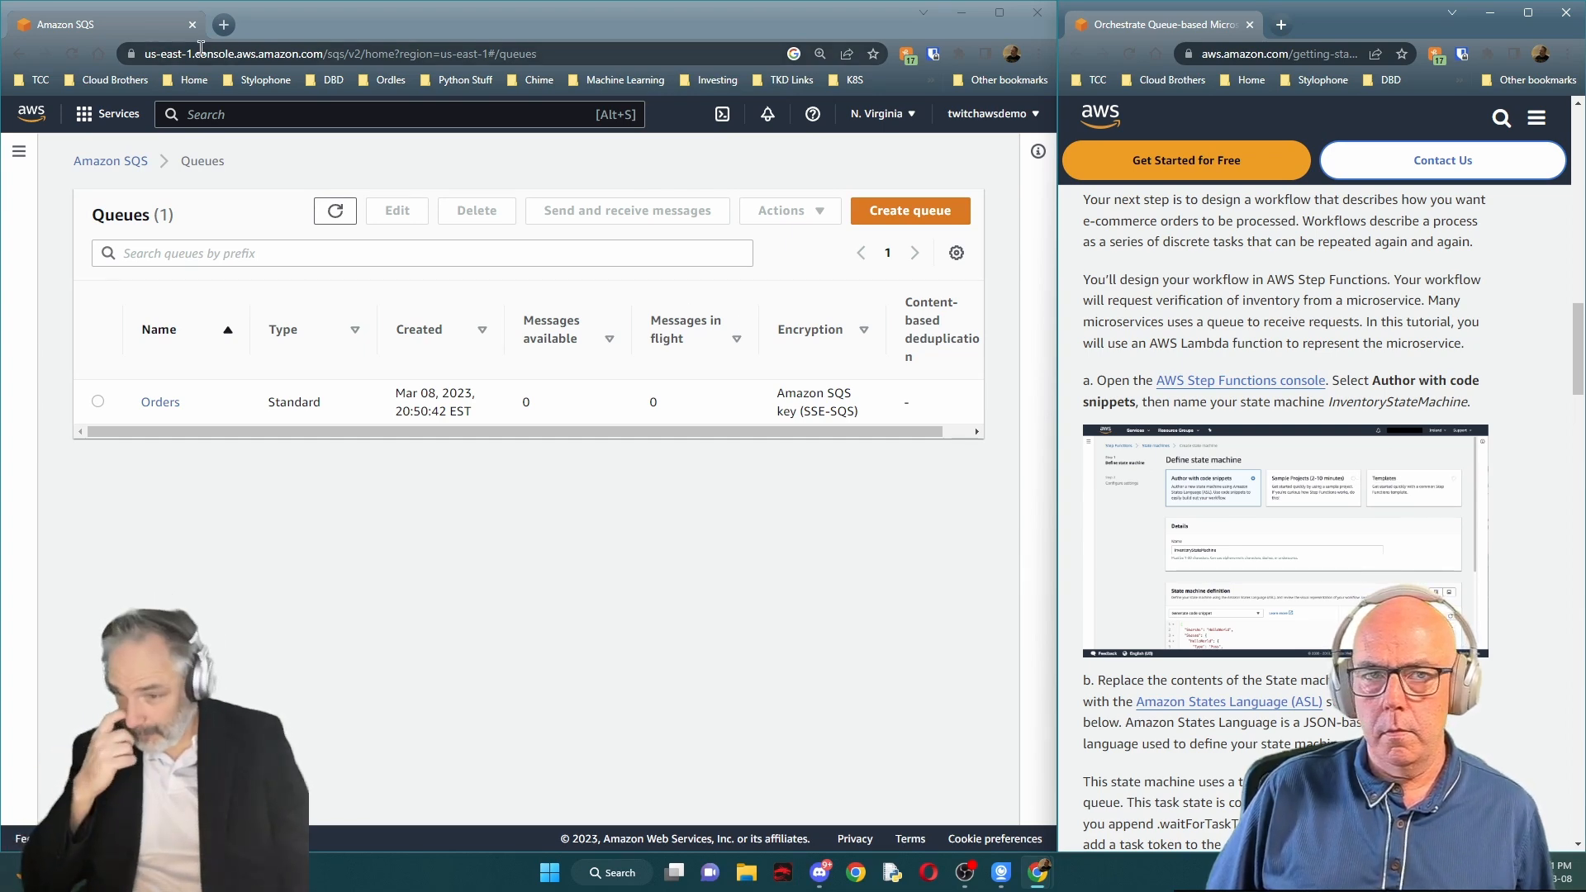
Search the AWS console for Step Functions and open that service
{"action": "left_click", "coordinate": [225, 113]}
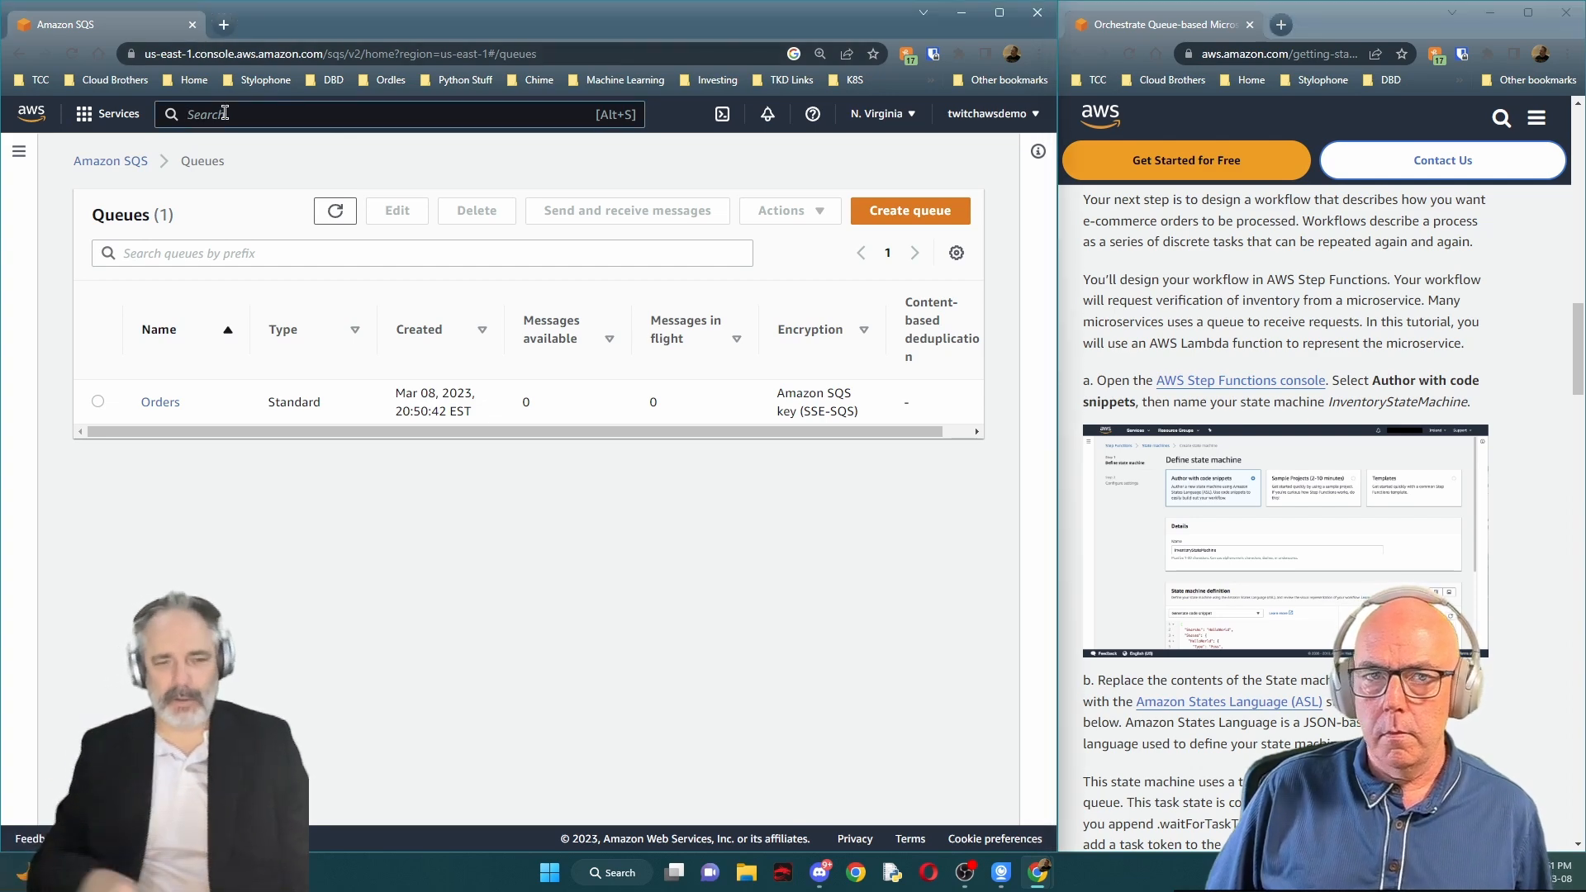
{"action": "type", "text": "Step Functions"}
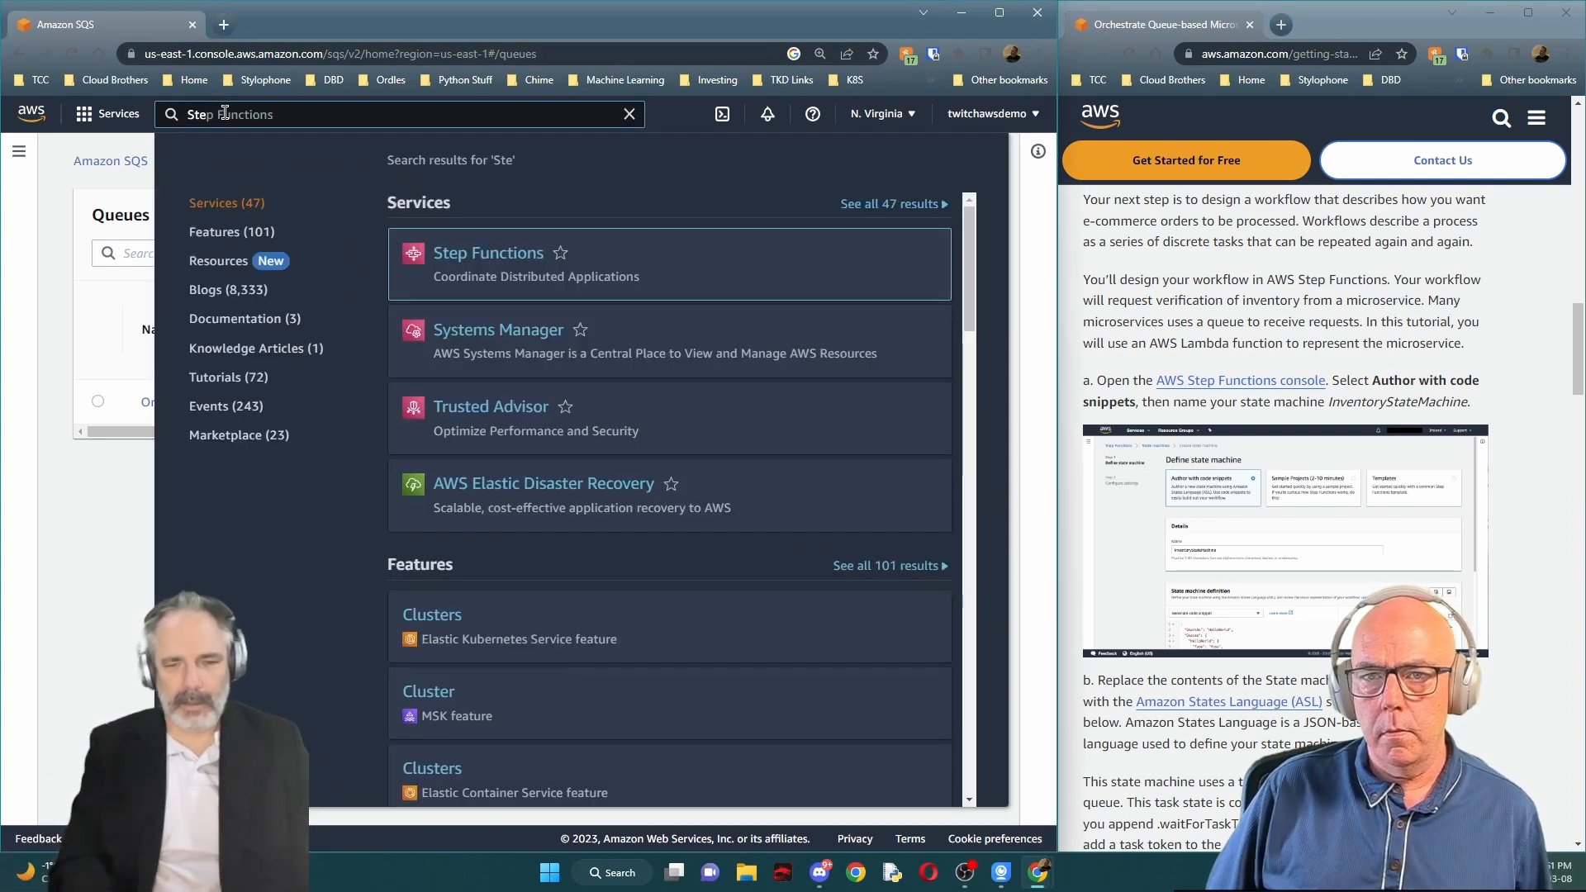
{"action": "left_click", "coordinate": [500, 257]}
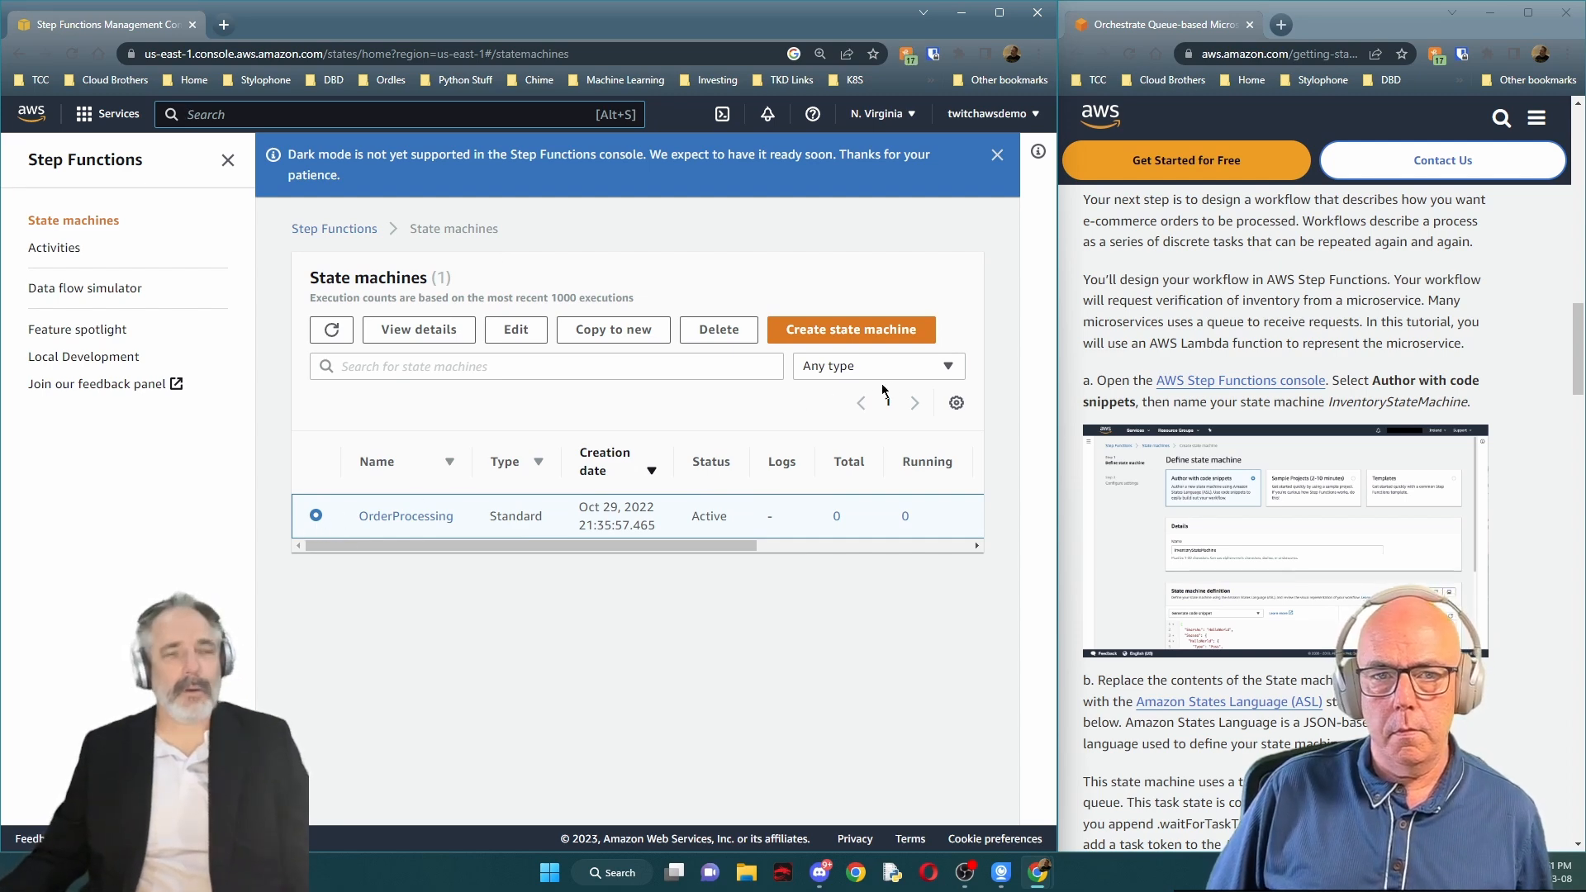
Permanently delete the existing OrderProcessing state machine, confirming with "delete", and dismiss the notification banners
{"action": "left_click", "coordinate": [717, 334]}
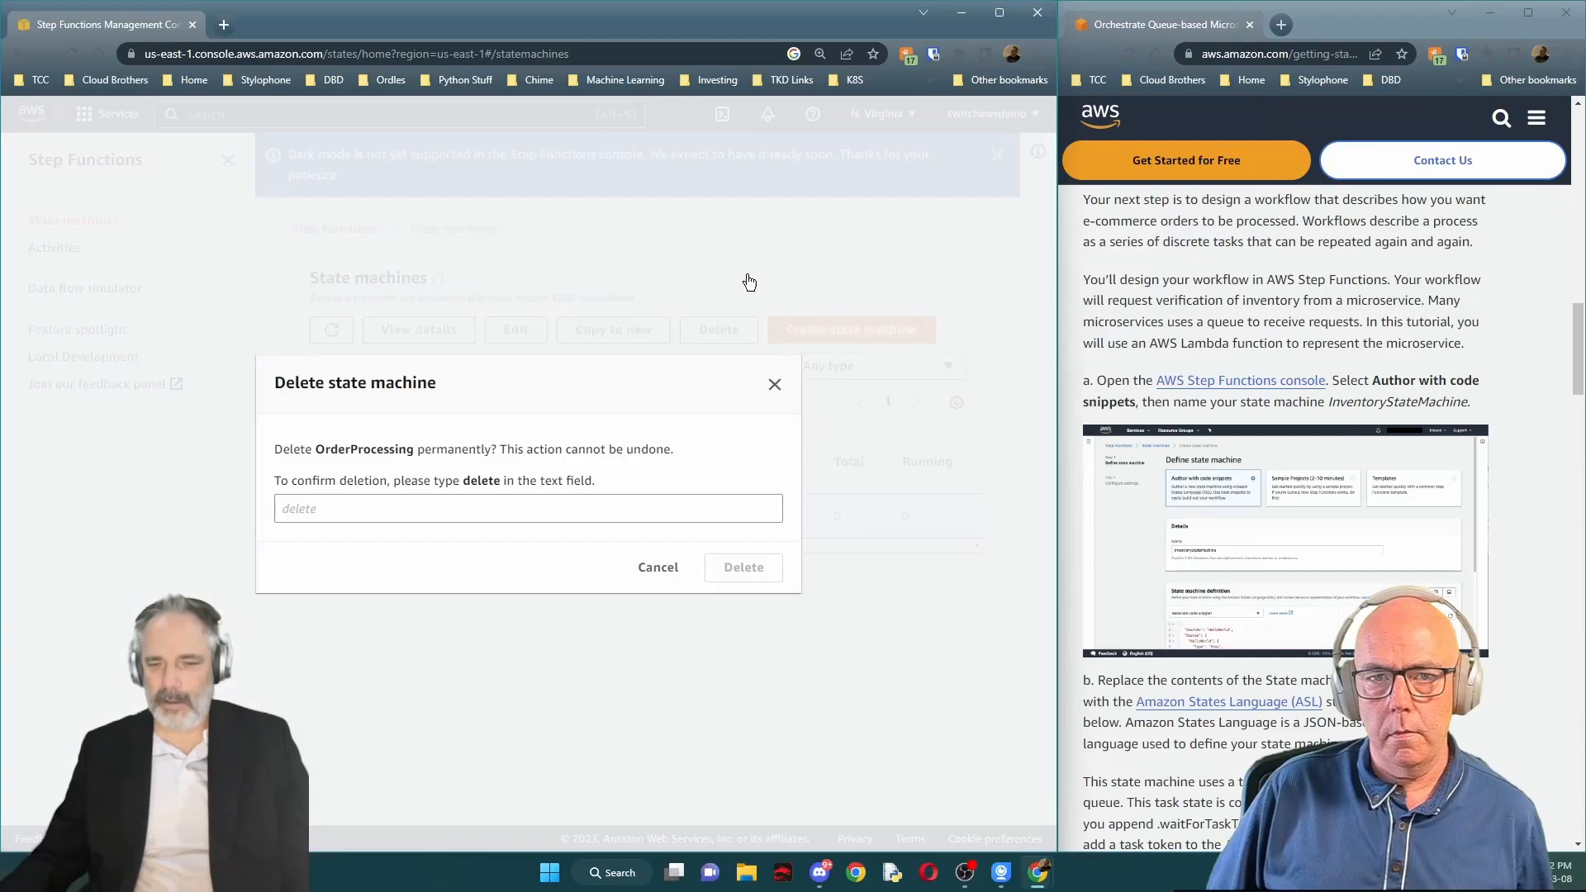
{"action": "left_click", "coordinate": [402, 499]}
{"action": "type", "text": "d"}
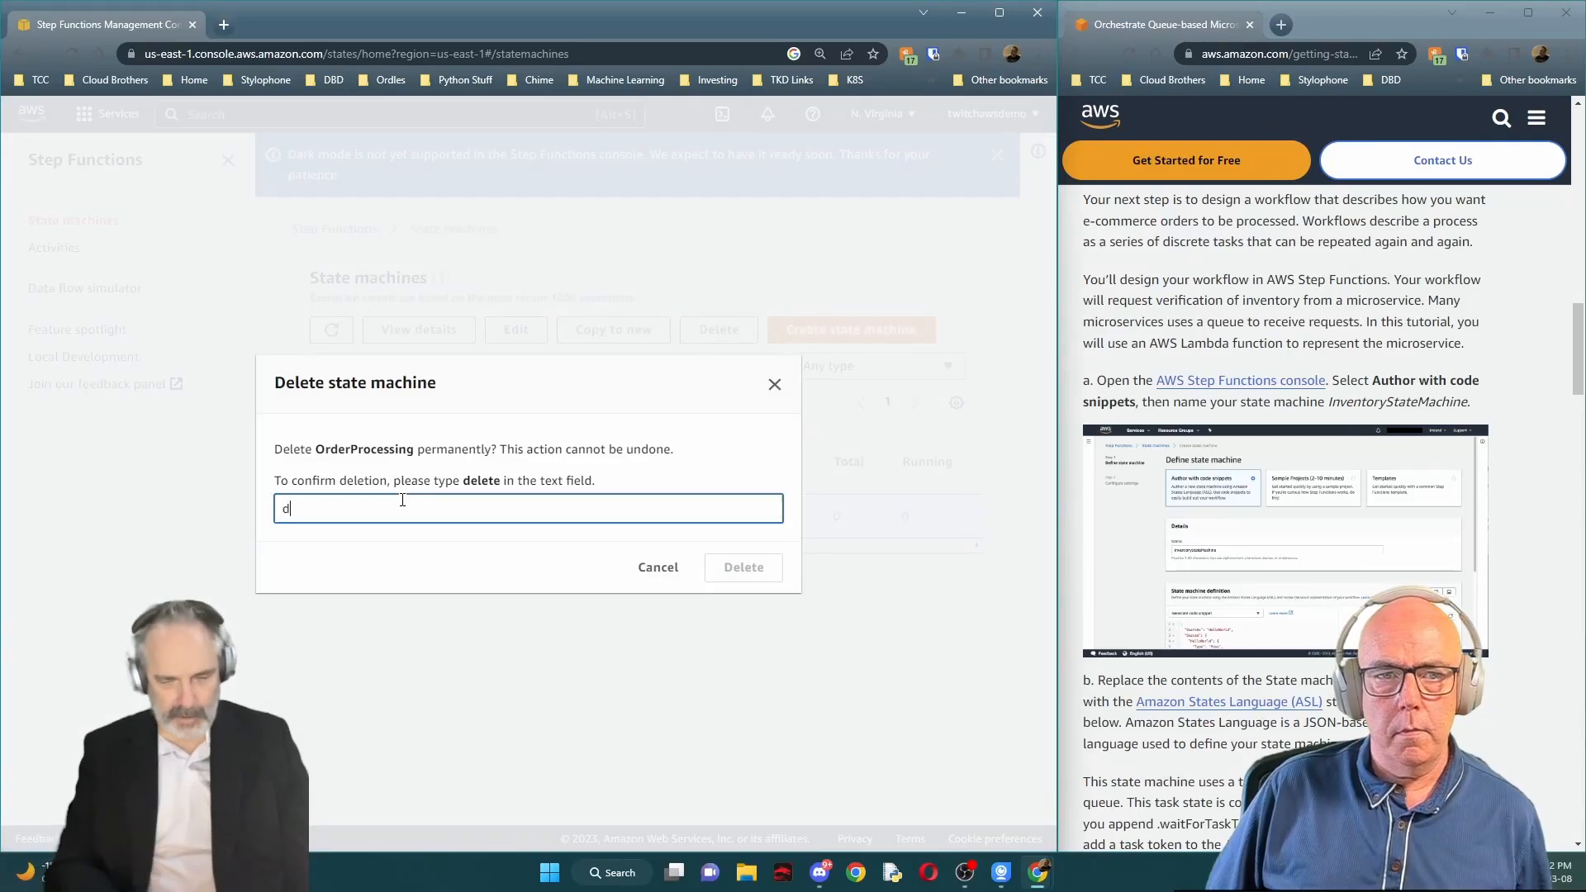
{"action": "type", "text": "elete"}
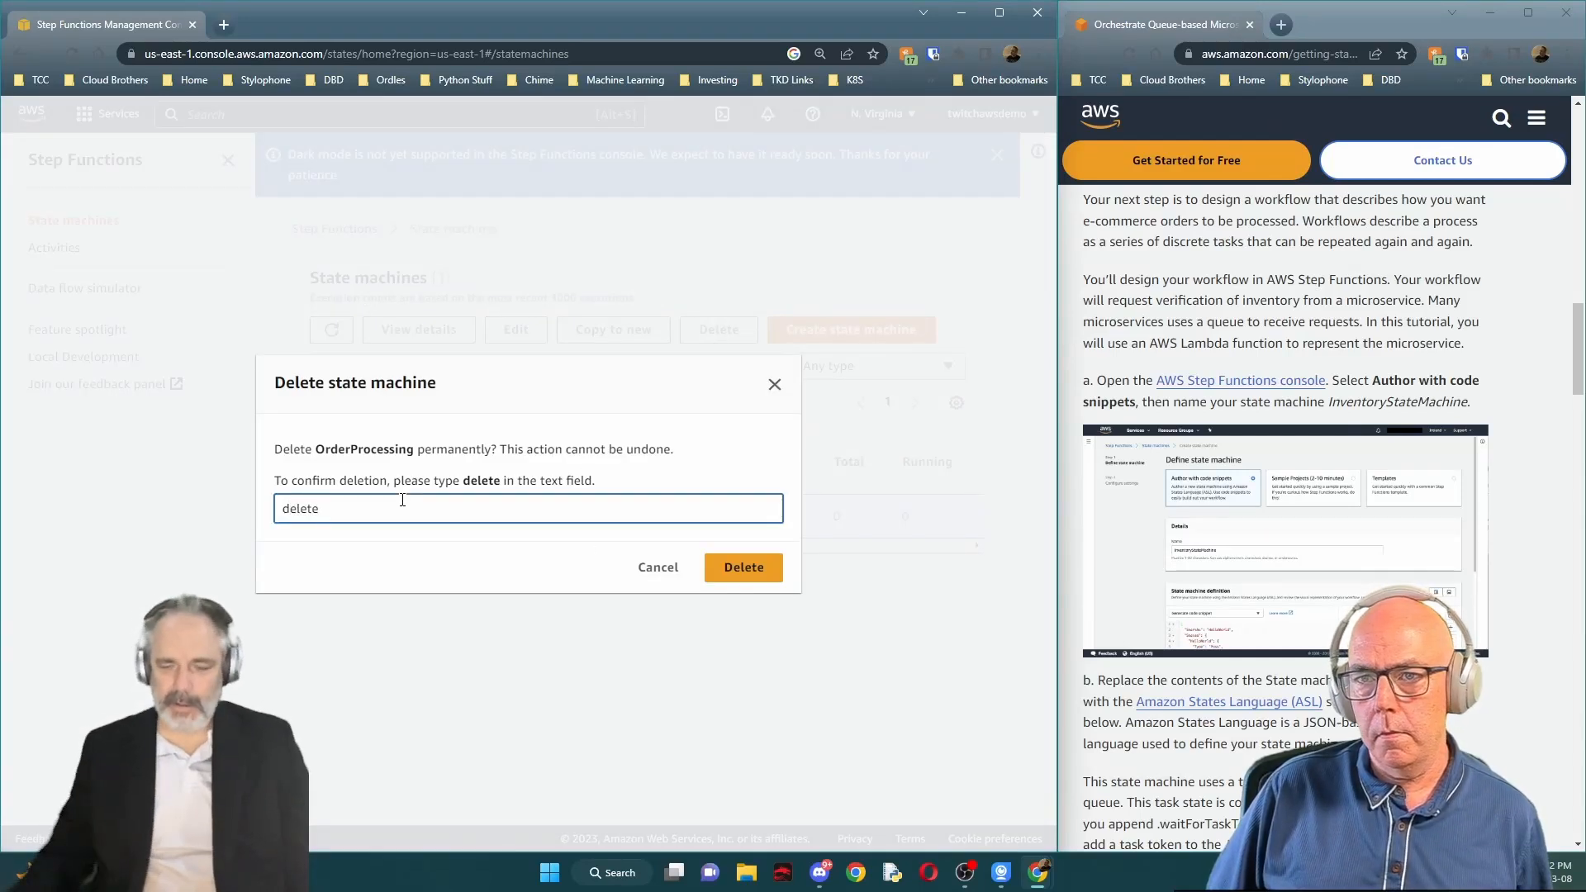
{"action": "left_click", "coordinate": [773, 583]}
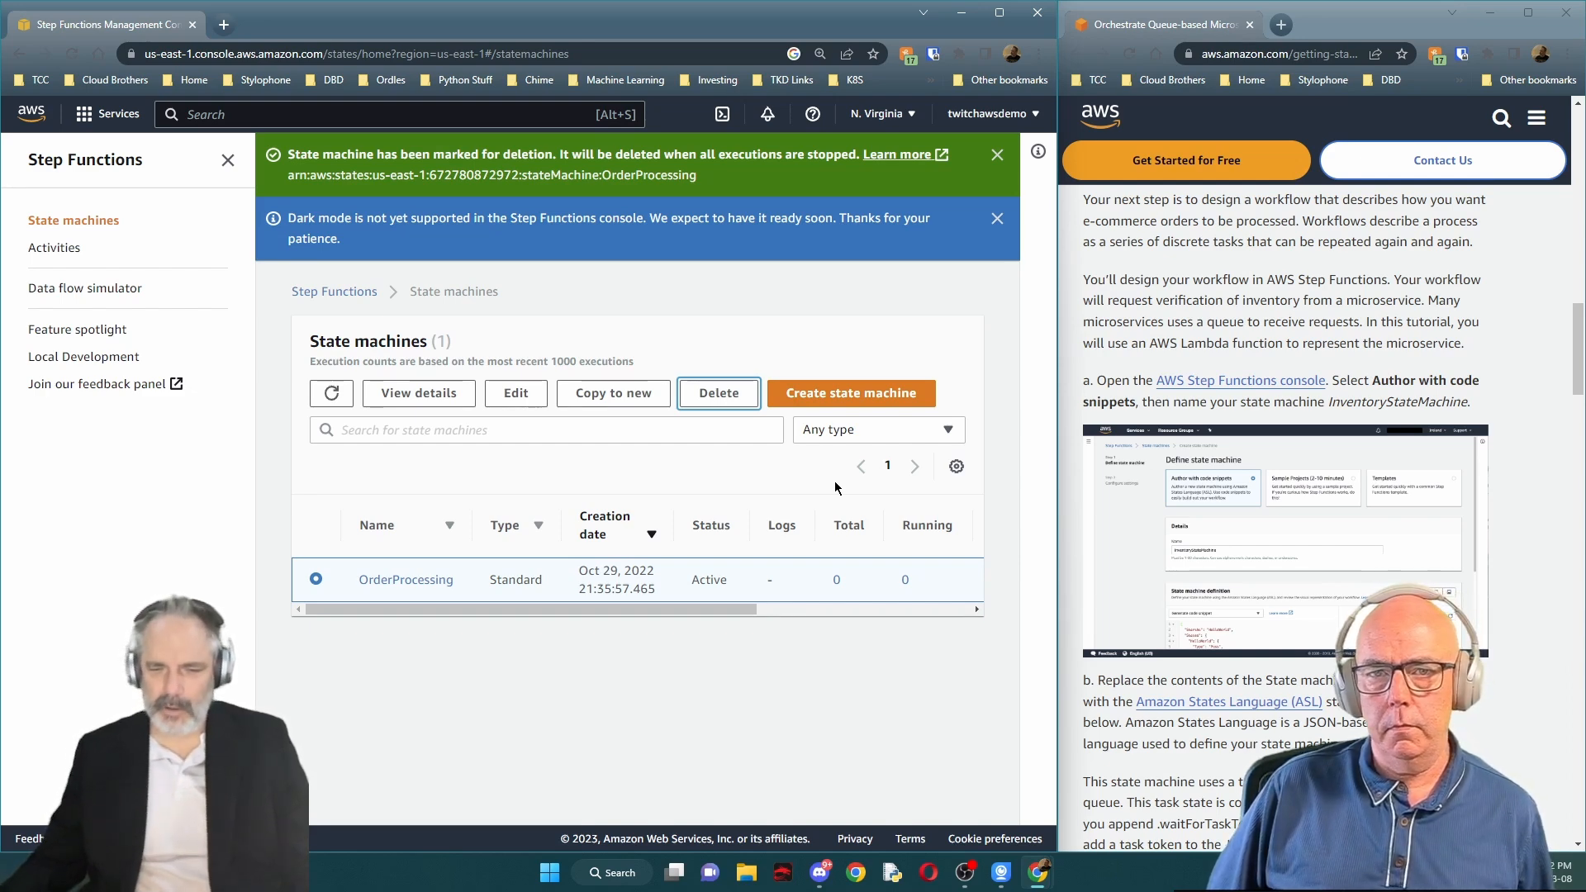
{"action": "left_click", "coordinate": [998, 218]}
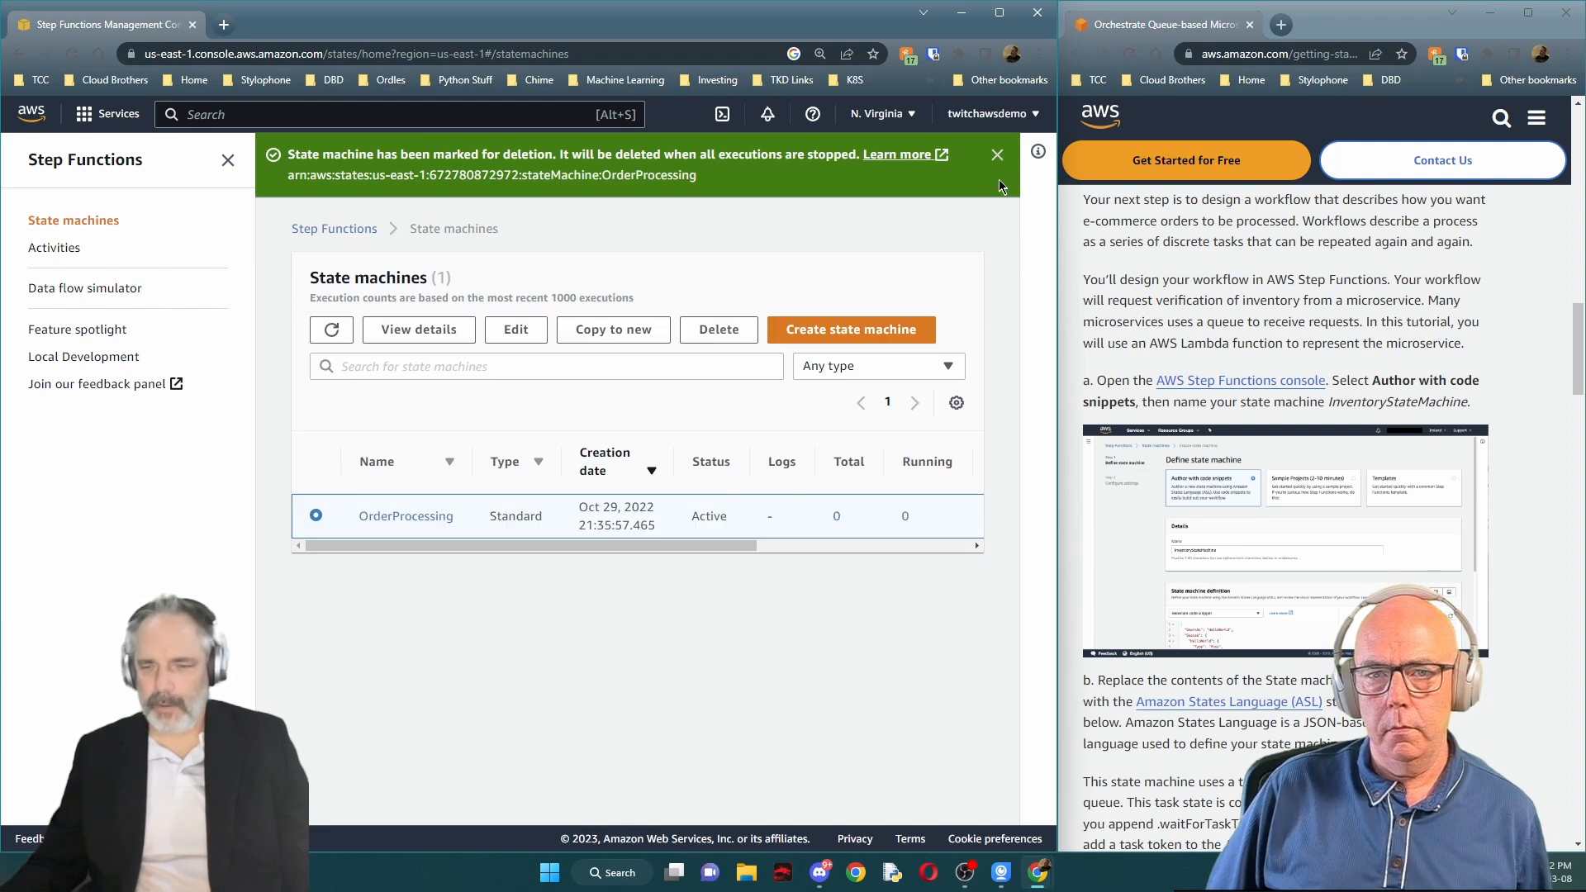
{"action": "left_click", "coordinate": [997, 155]}
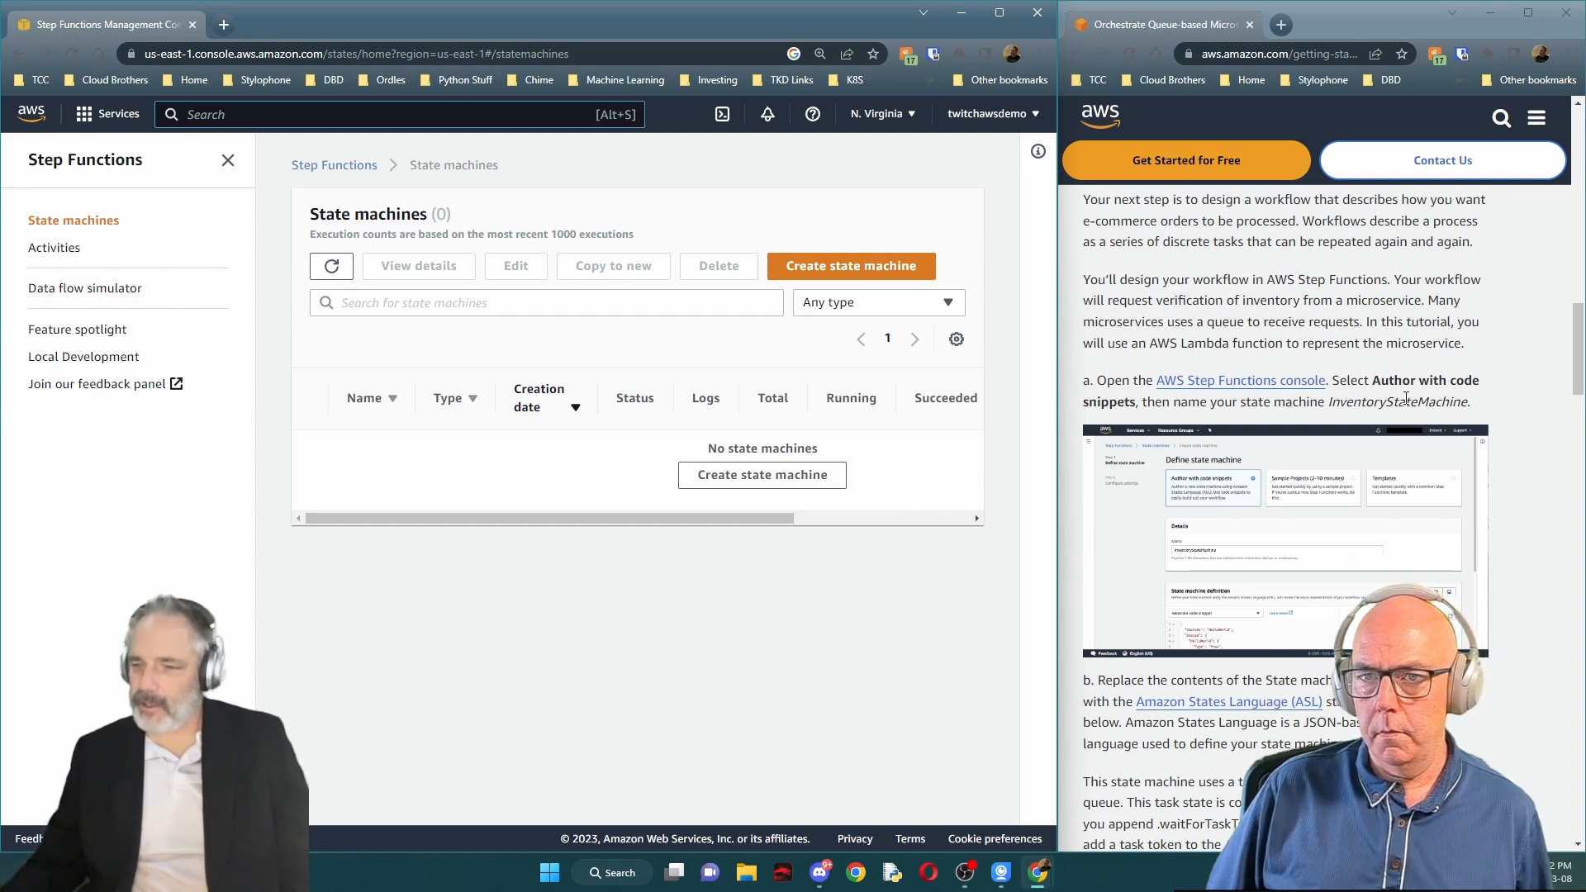
Start creating a new state machine and choose Write your workflow in code as the authoring method
{"action": "scroll", "coordinate": [1396, 399], "scroll_direction": "down", "scroll_amount": 1}
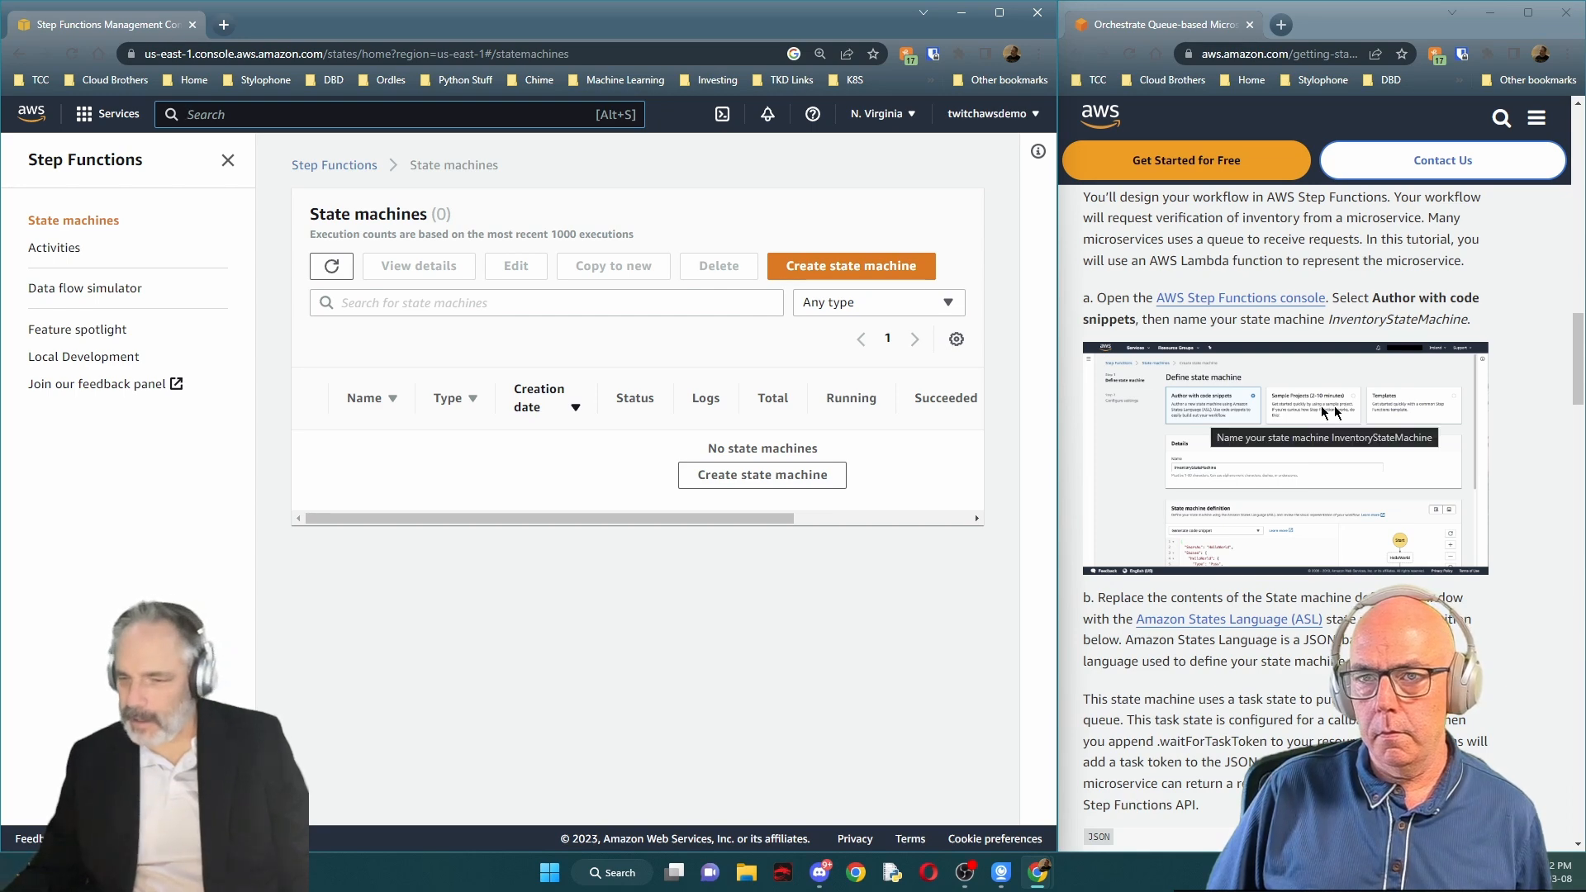
{"action": "left_click", "coordinate": [999, 12]}
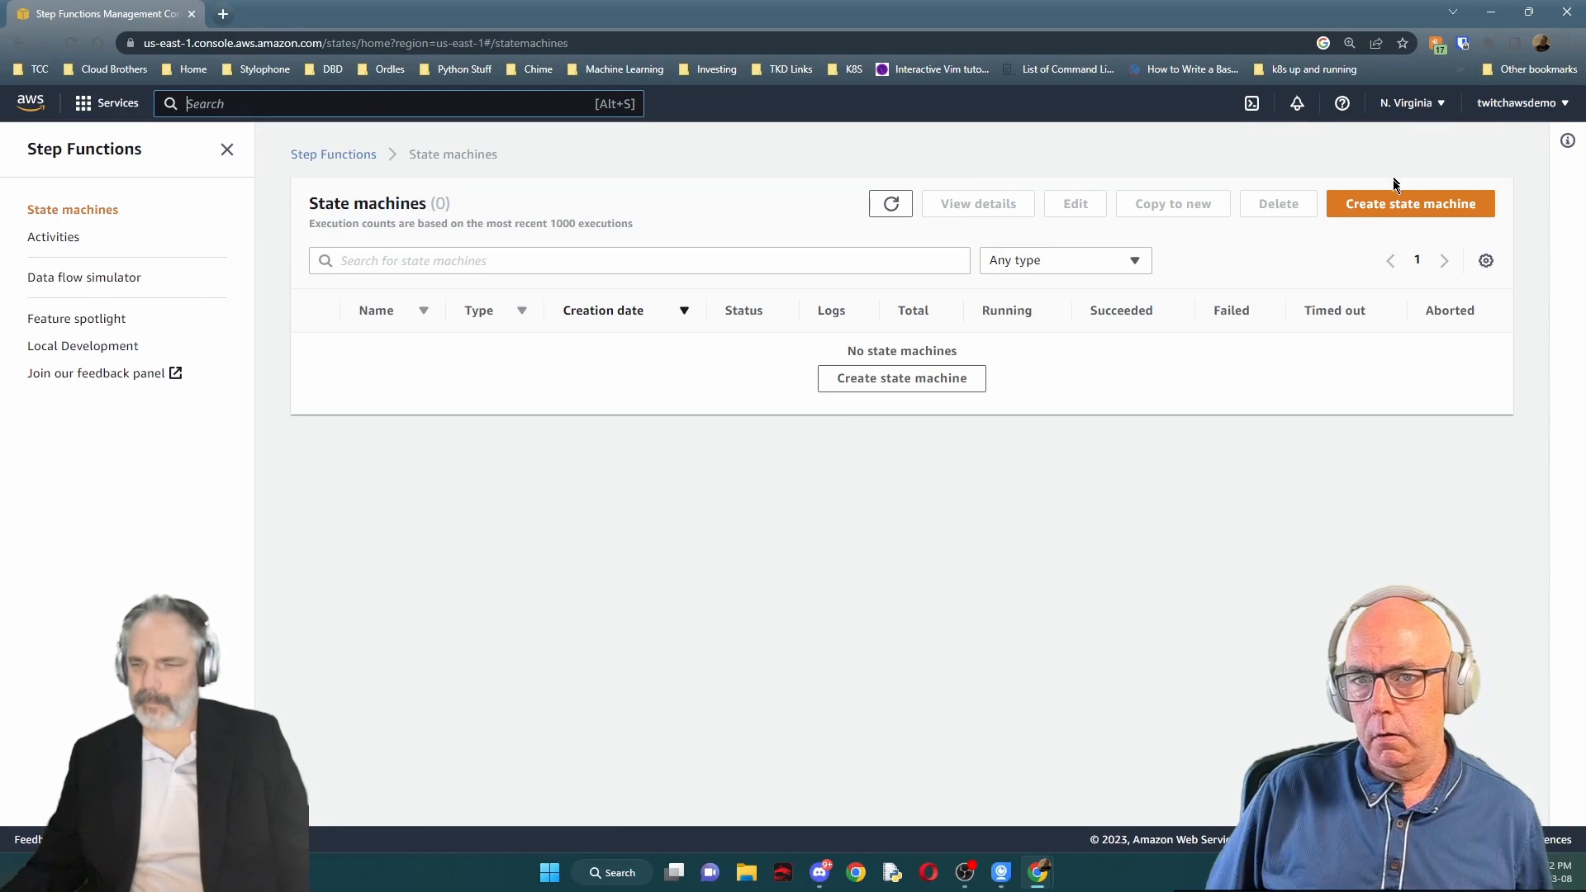
{"action": "left_click", "coordinate": [1403, 205]}
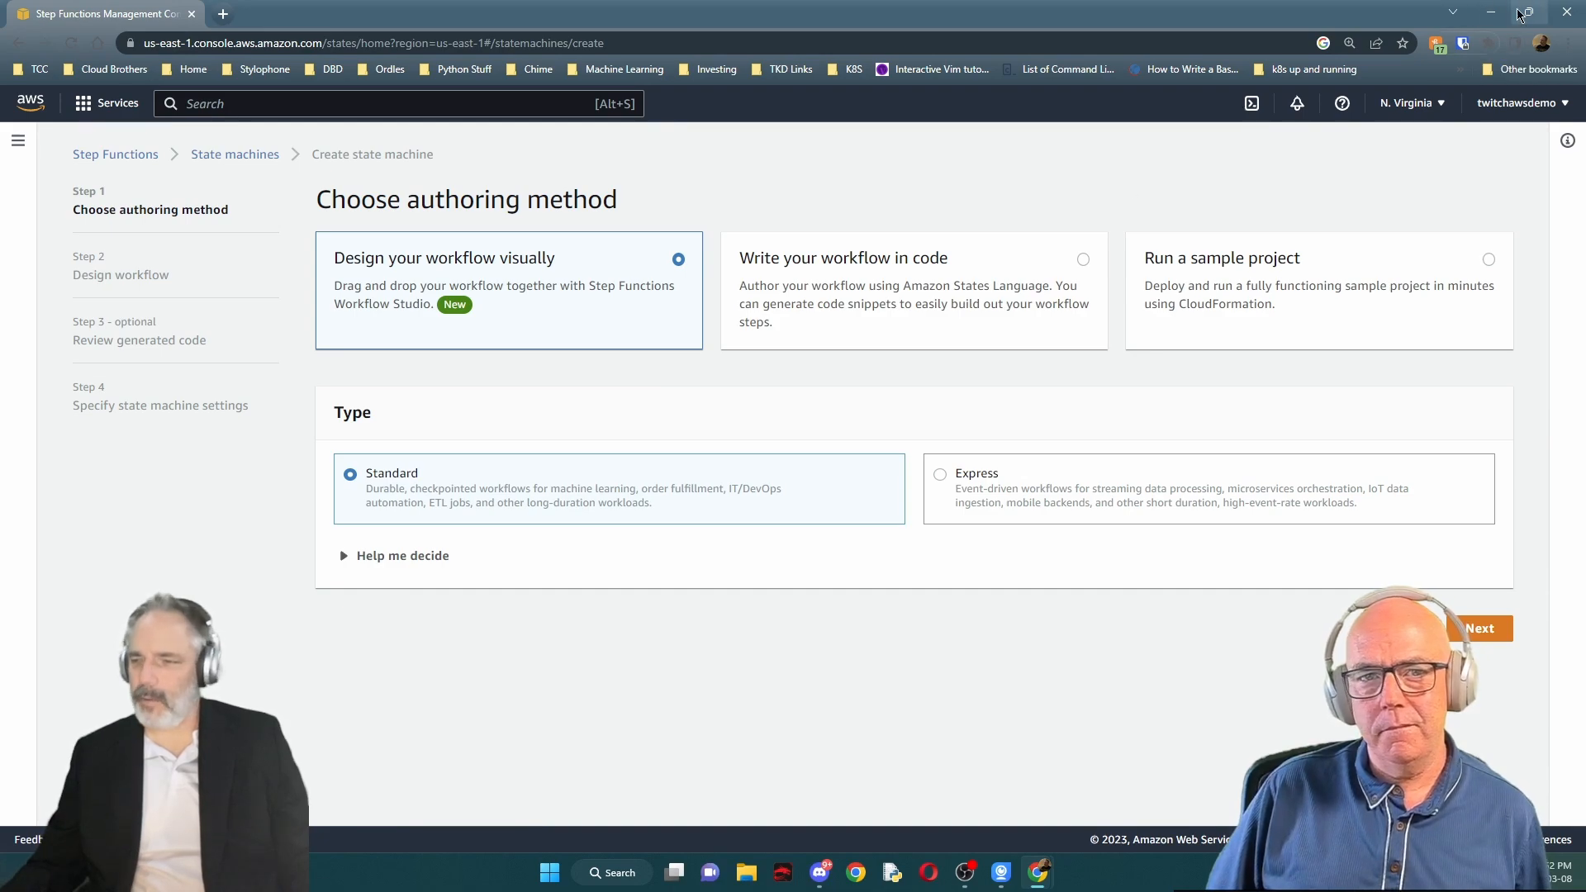
{"action": "mouse_move", "coordinate": [1521, 14]}
{"action": "left_click", "coordinate": [1428, 57]}
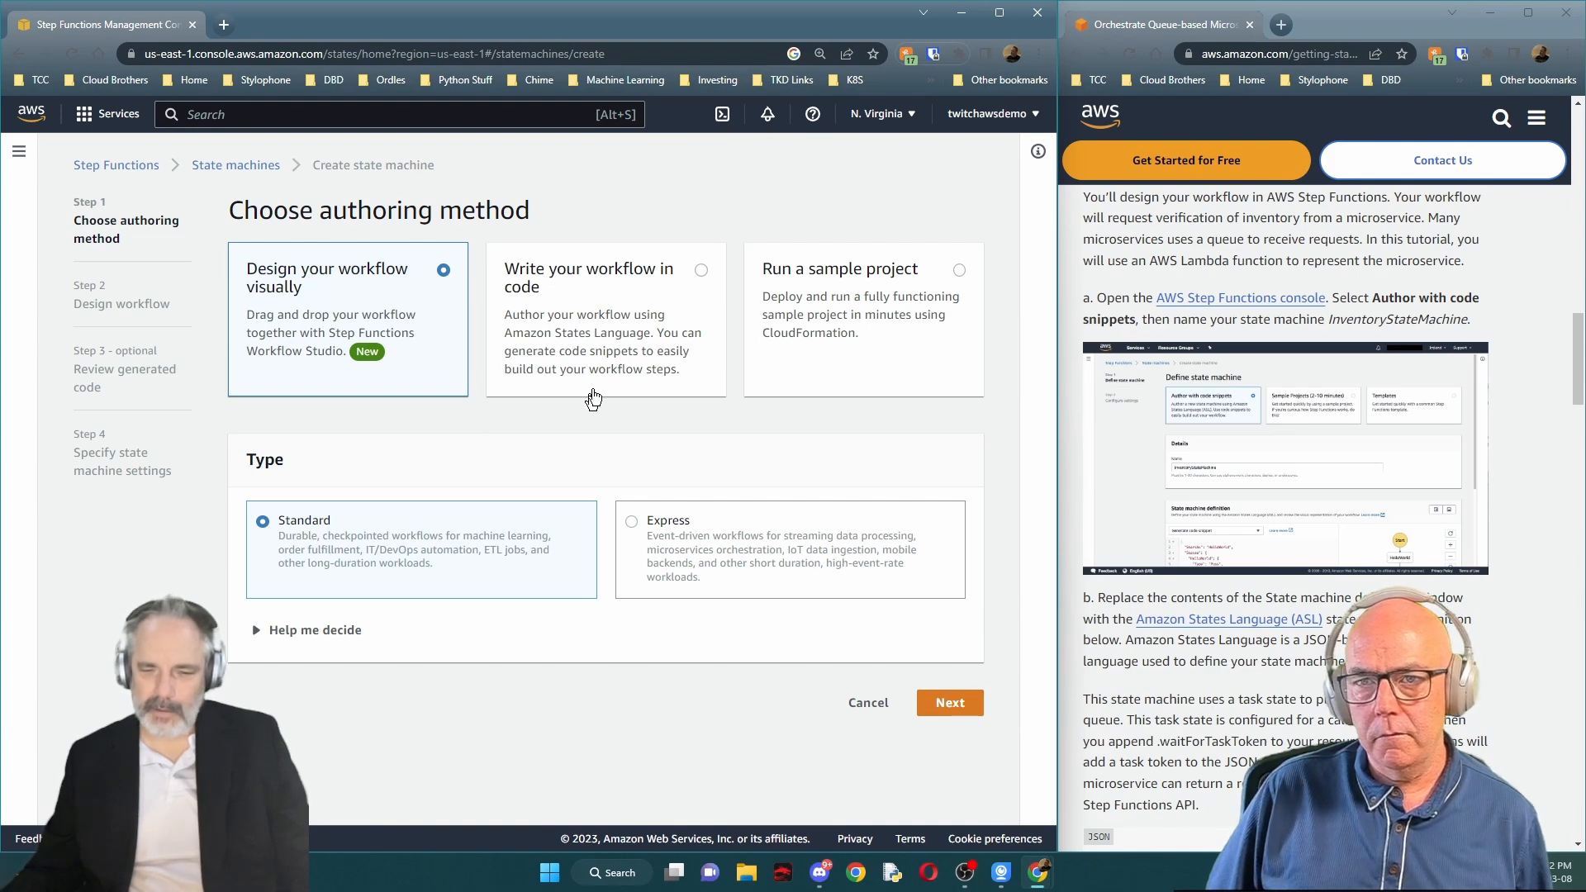
{"action": "left_click", "coordinate": [635, 304]}
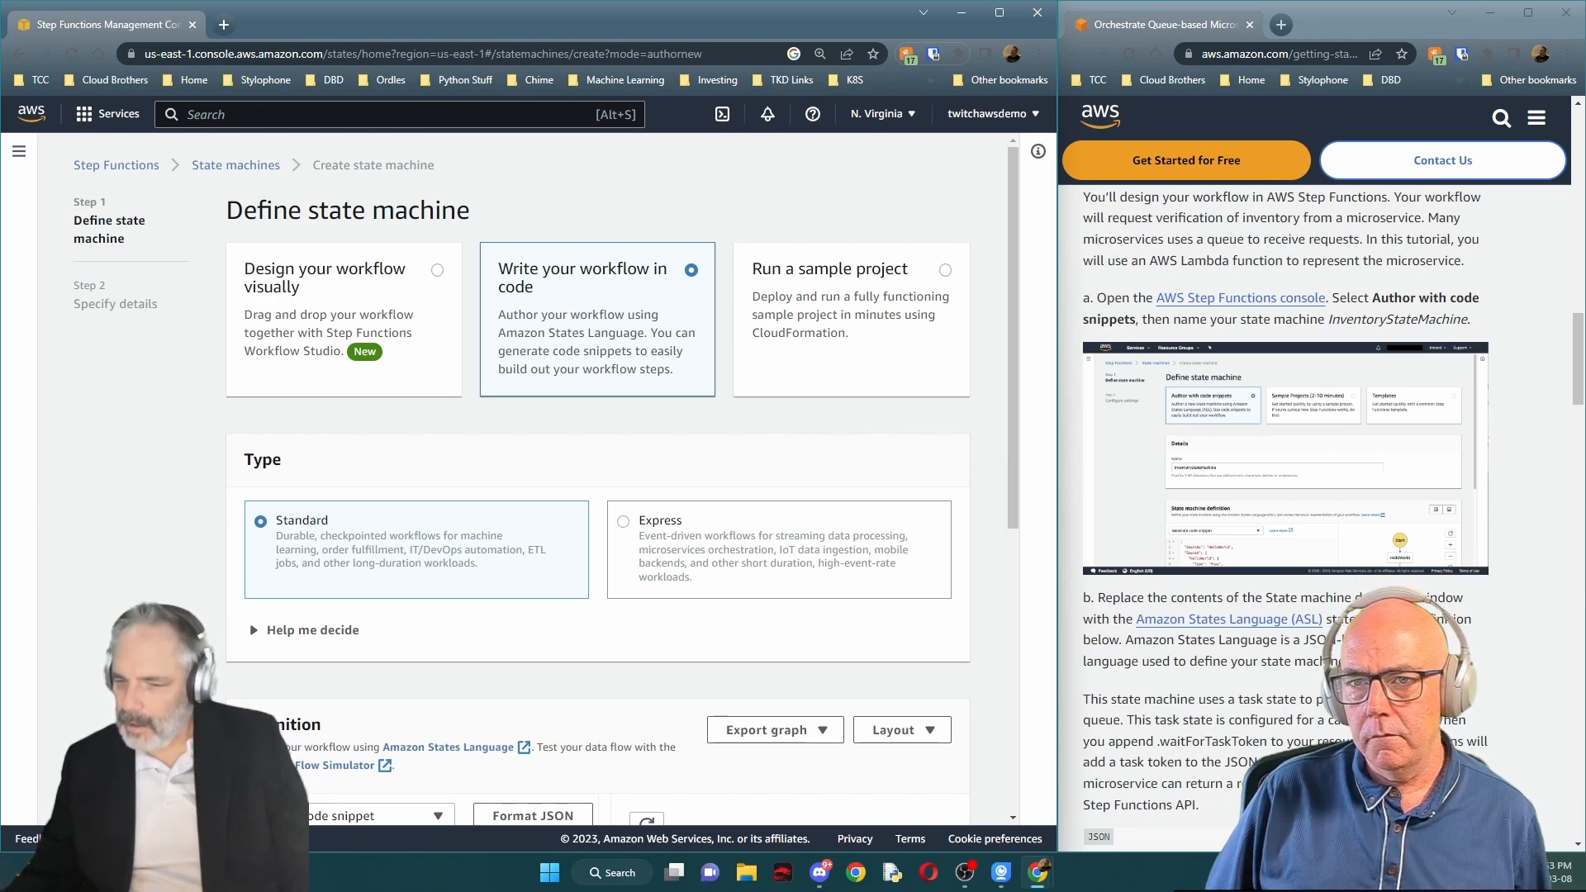
Clear the entire default Hello World code from the state machine definition
{"action": "scroll", "coordinate": [440, 617], "scroll_direction": "down", "scroll_amount": 6}
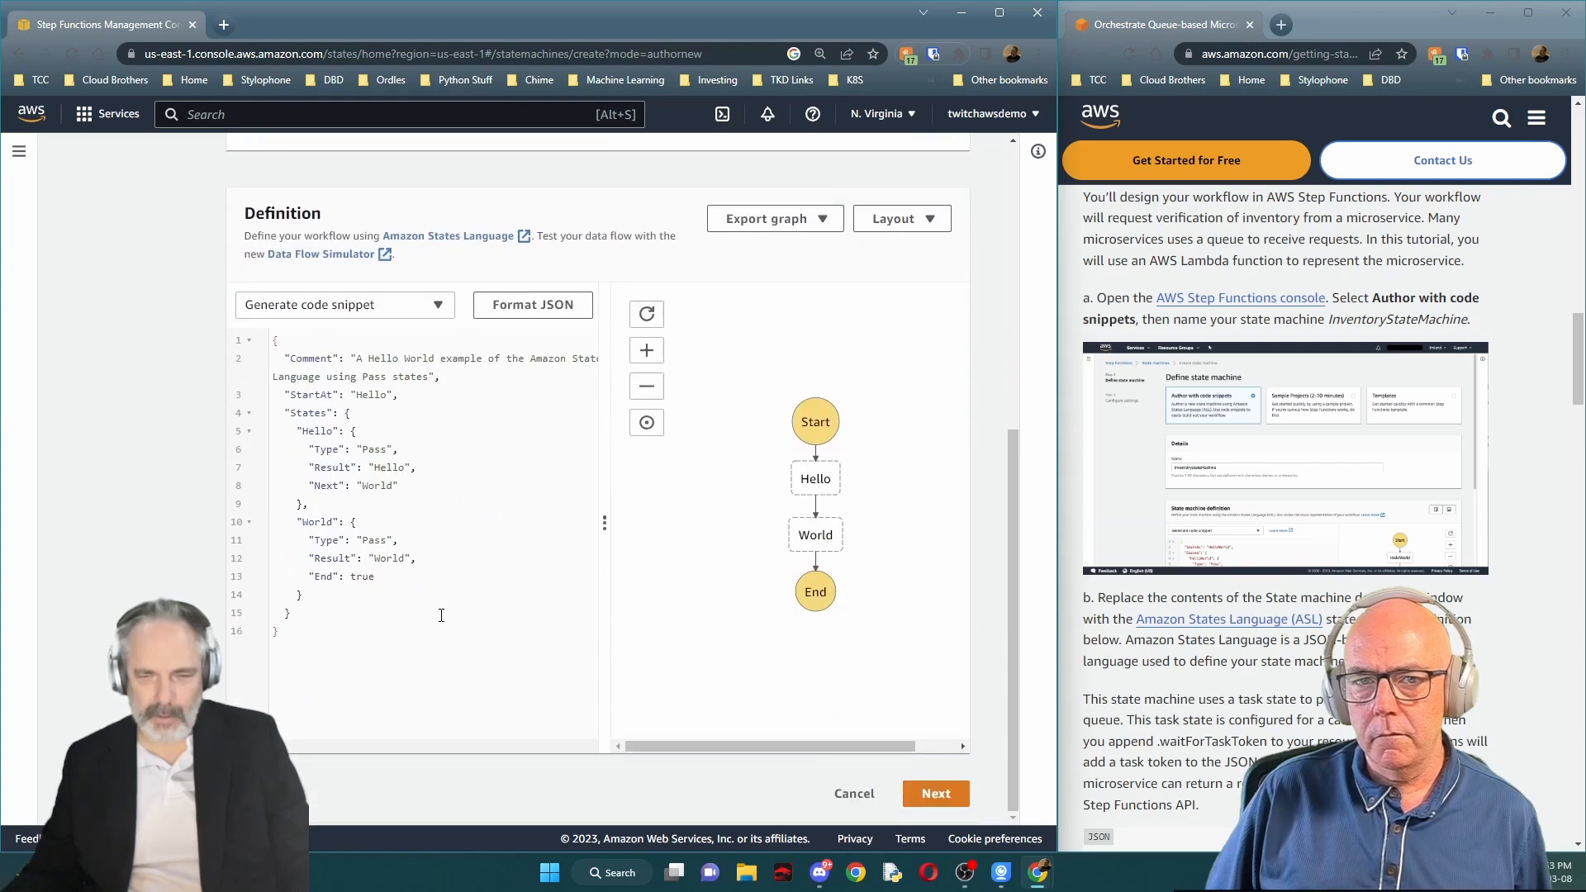
{"action": "left_click_drag", "start_coordinate": [334, 626], "coordinate": [240, 339]}
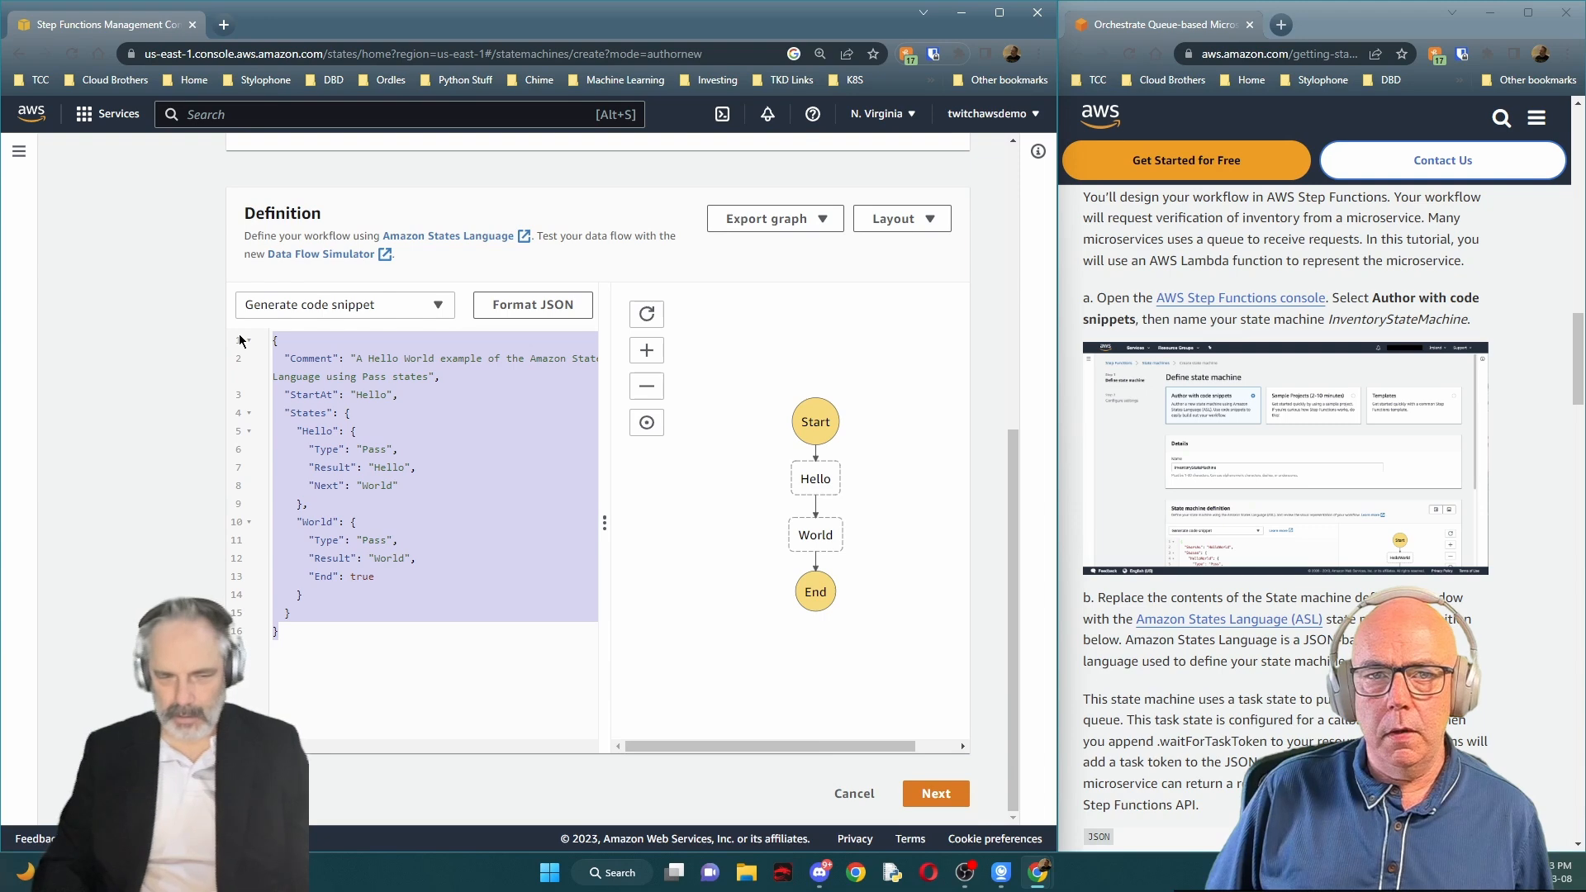
{"action": "key", "text": "Delete"}
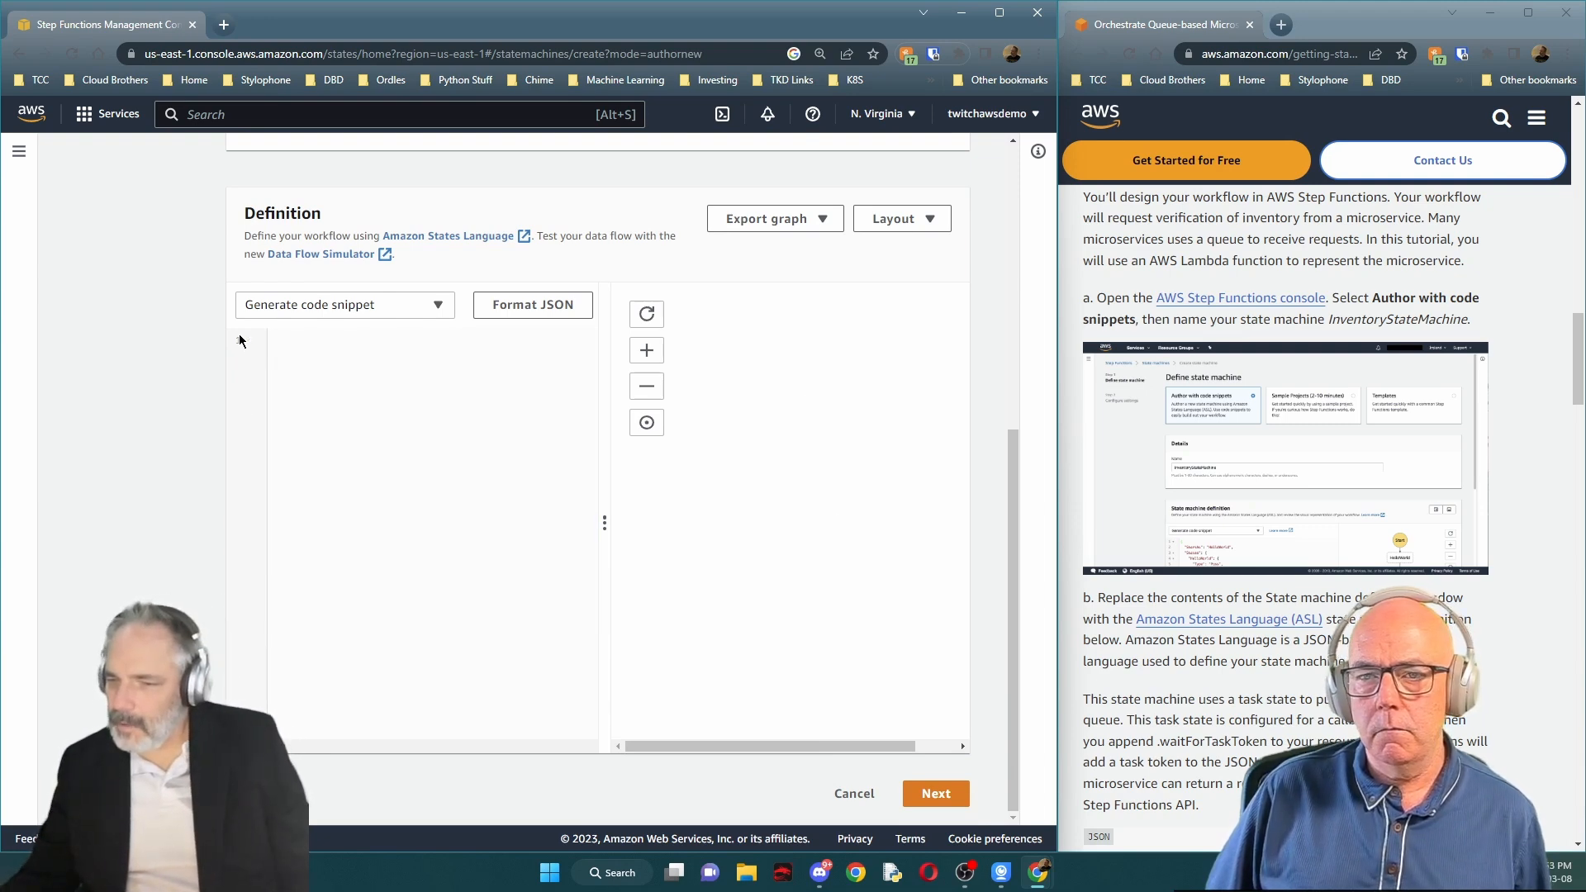
Check the whole Define state machine page against the tutorial's step a for a place to name the state machine
{"action": "scroll", "coordinate": [433, 517], "scroll_direction": "up", "scroll_amount": 6}
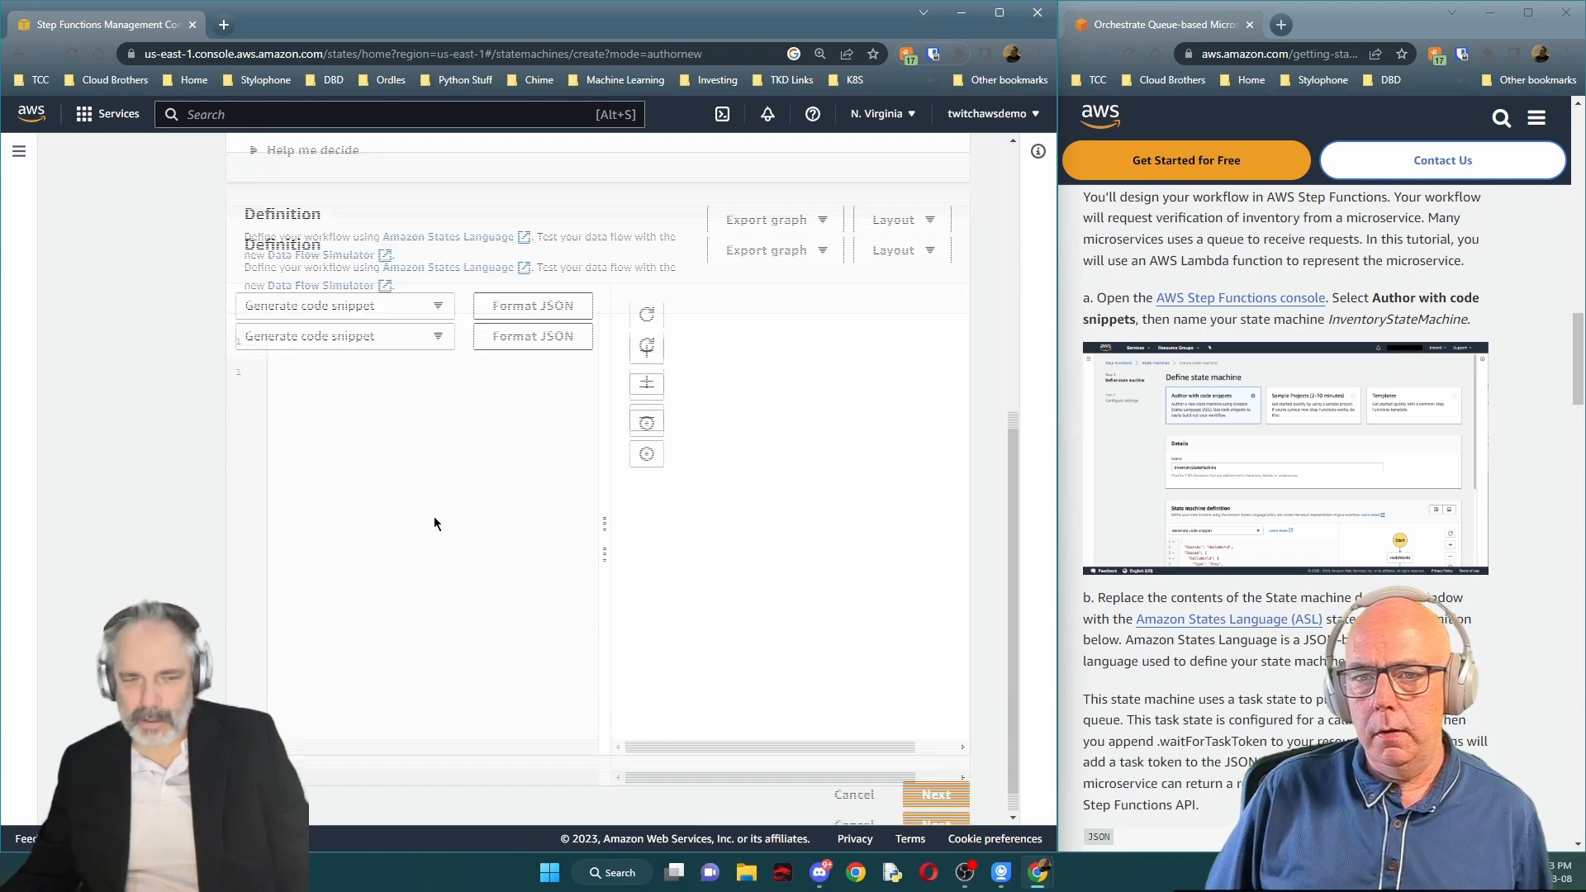
{"action": "scroll", "coordinate": [434, 517], "scroll_direction": "down", "scroll_amount": 6}
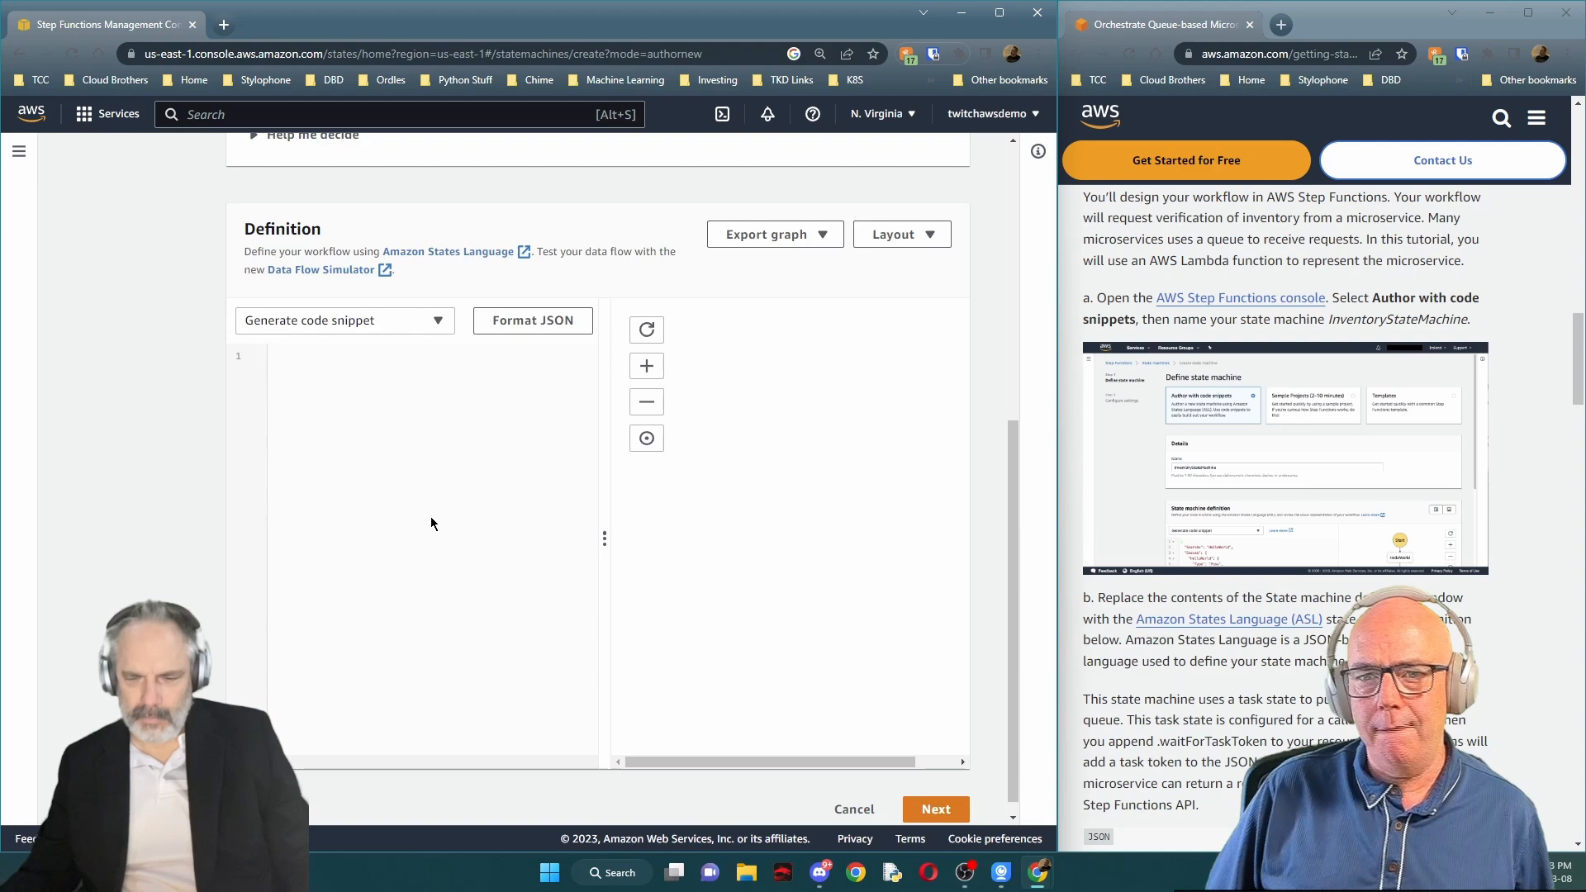
{"action": "left_click", "coordinate": [430, 518]}
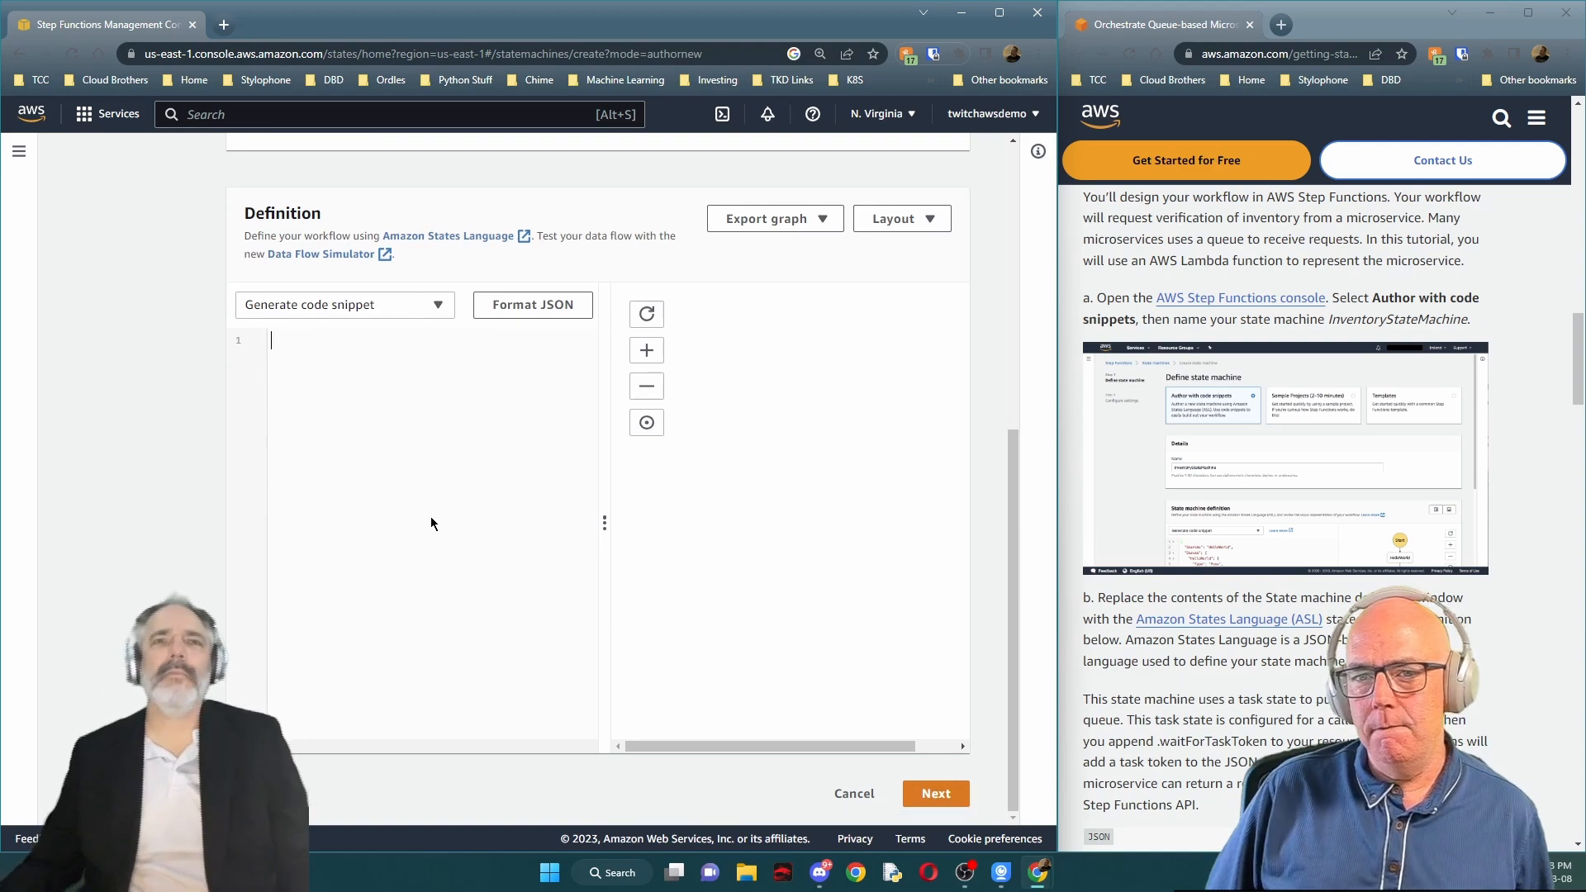
{"action": "scroll", "coordinate": [1188, 302], "scroll_direction": "down", "scroll_amount": 3}
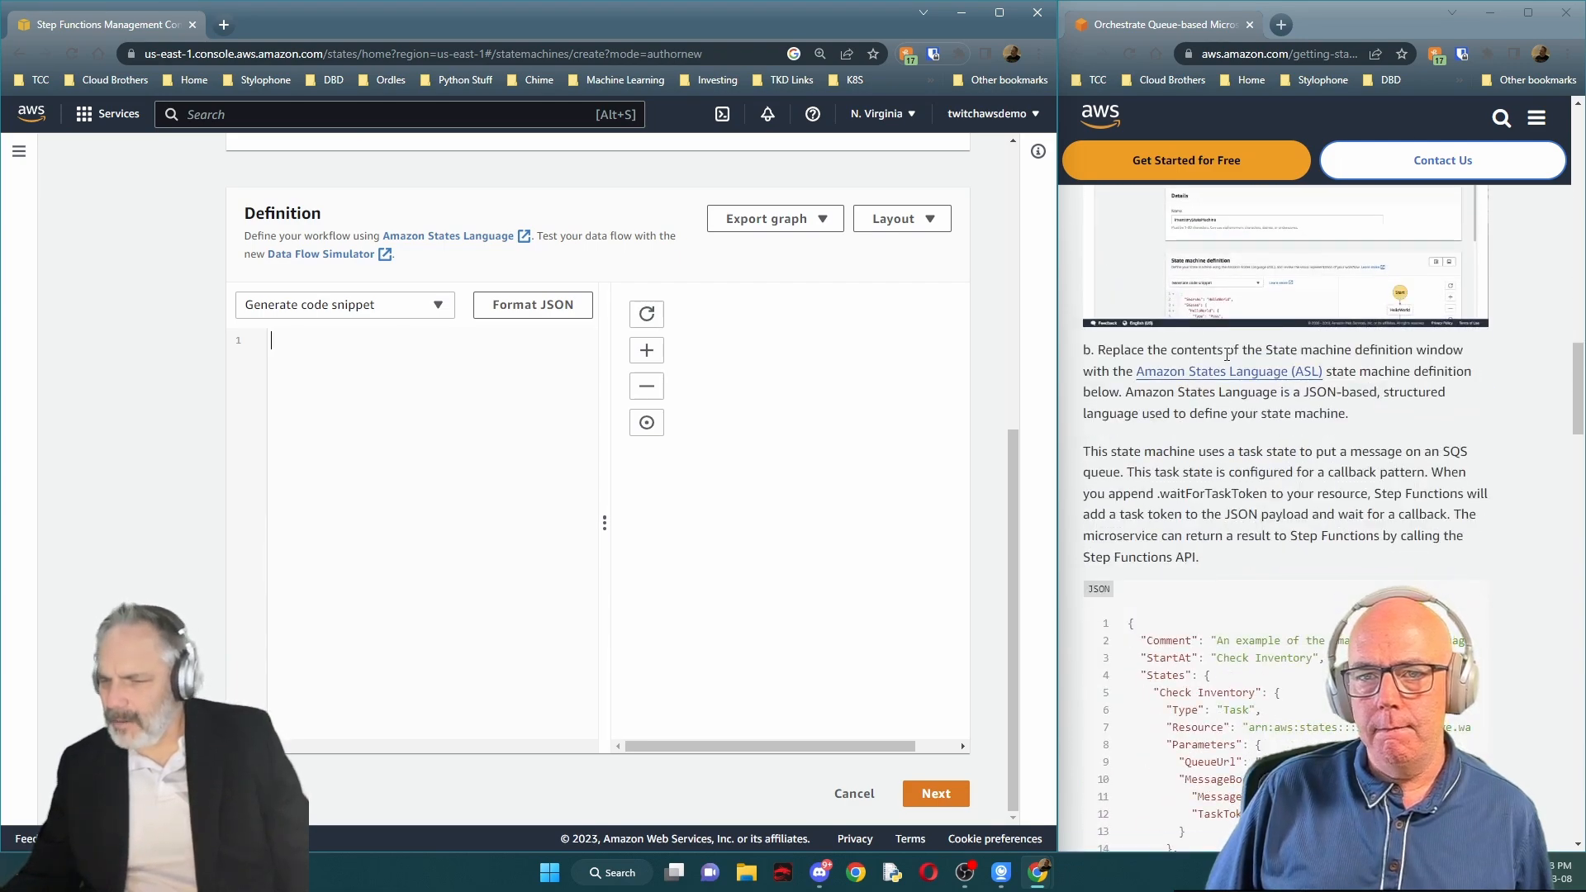
{"action": "scroll", "coordinate": [1245, 429], "scroll_direction": "up", "scroll_amount": 3}
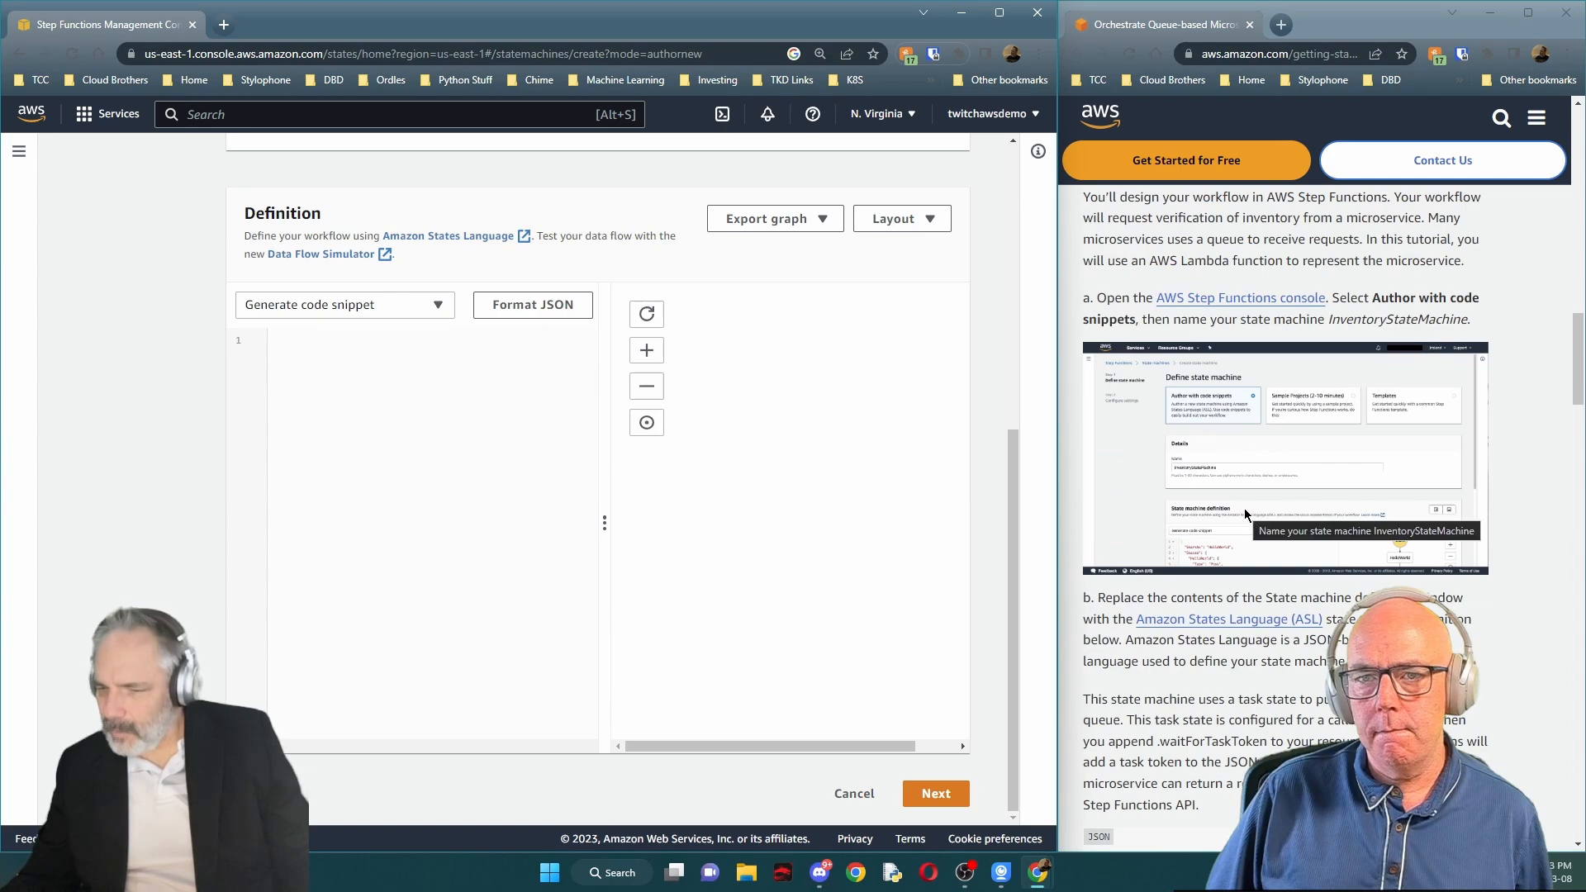
{"action": "scroll", "coordinate": [369, 376], "scroll_direction": "up", "scroll_amount": 4}
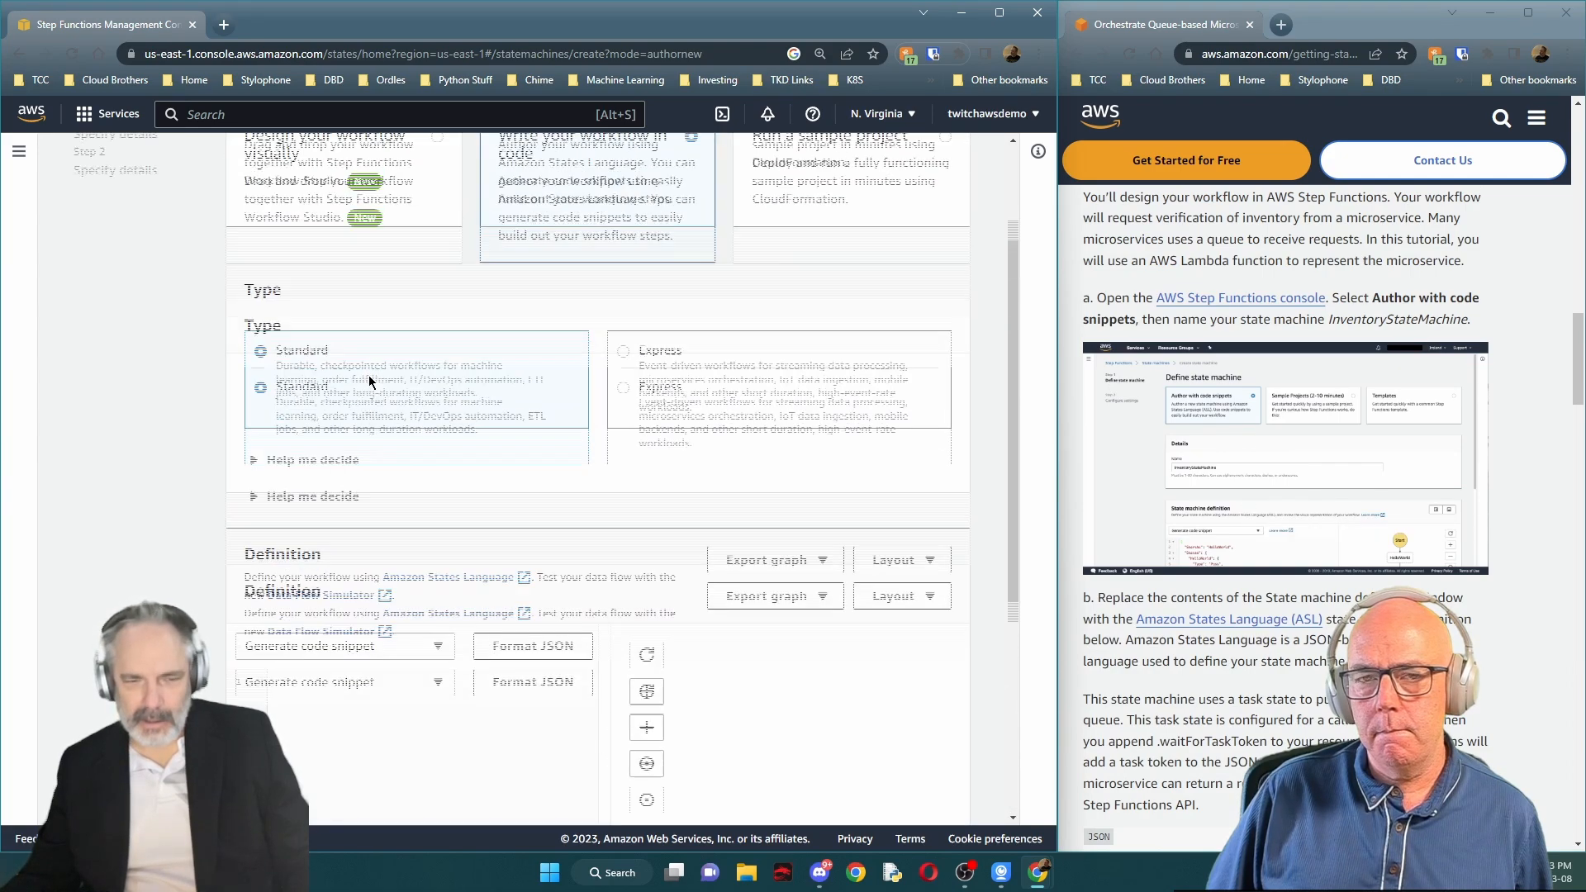
{"action": "scroll", "coordinate": [369, 383], "scroll_direction": "up", "scroll_amount": 2}
{"action": "scroll", "coordinate": [358, 620], "scroll_direction": "down", "scroll_amount": 2}
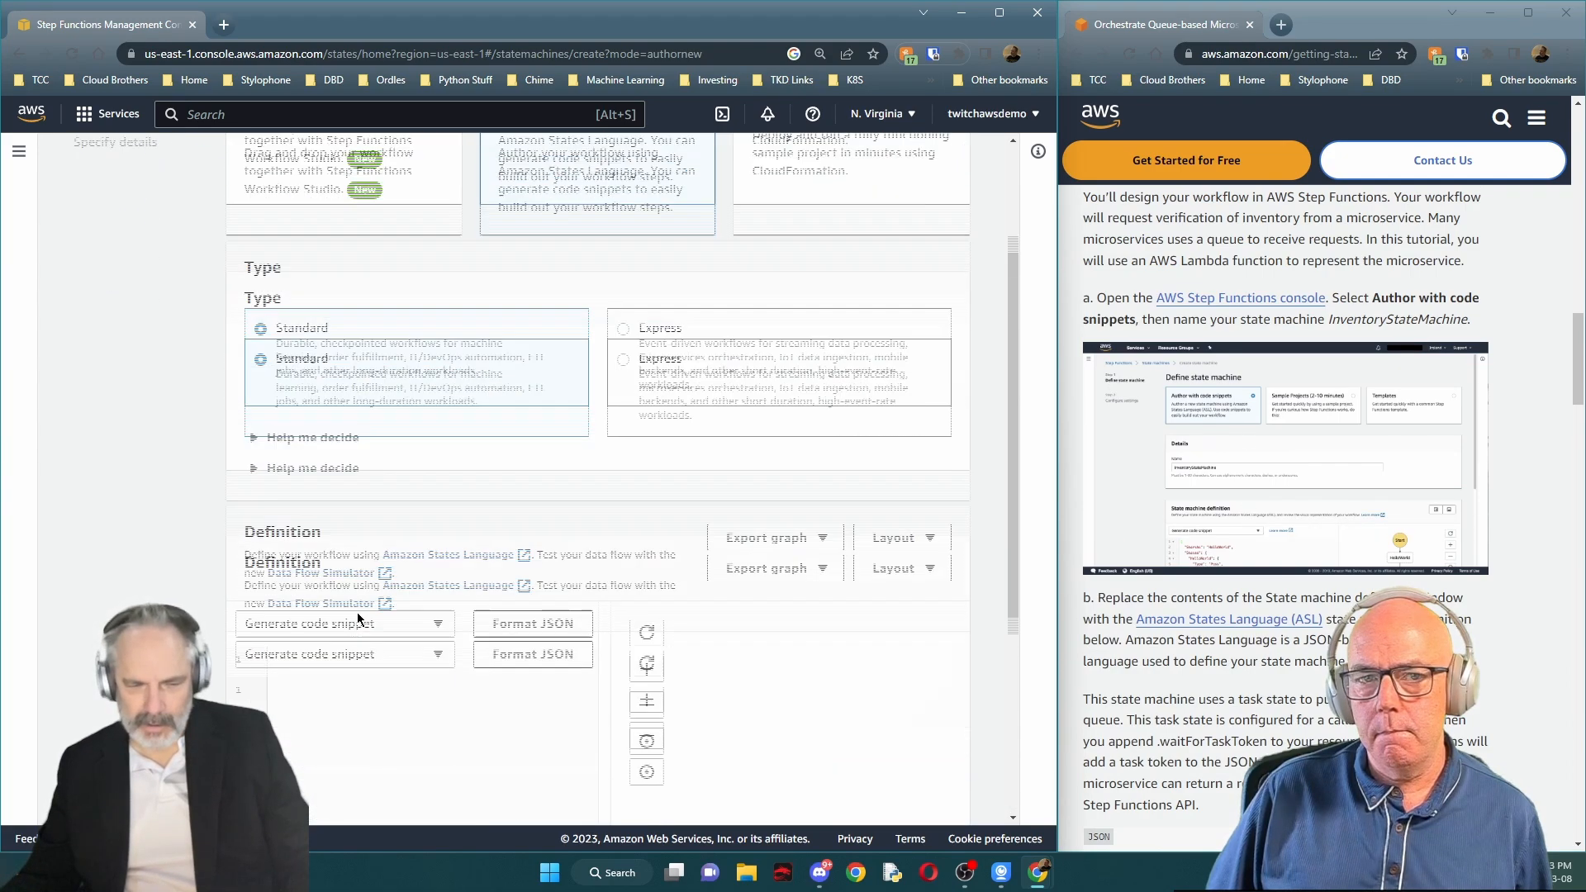
{"action": "scroll", "coordinate": [385, 548], "scroll_direction": "down", "scroll_amount": 2}
{"action": "scroll", "coordinate": [385, 548], "scroll_direction": "down", "scroll_amount": 1}
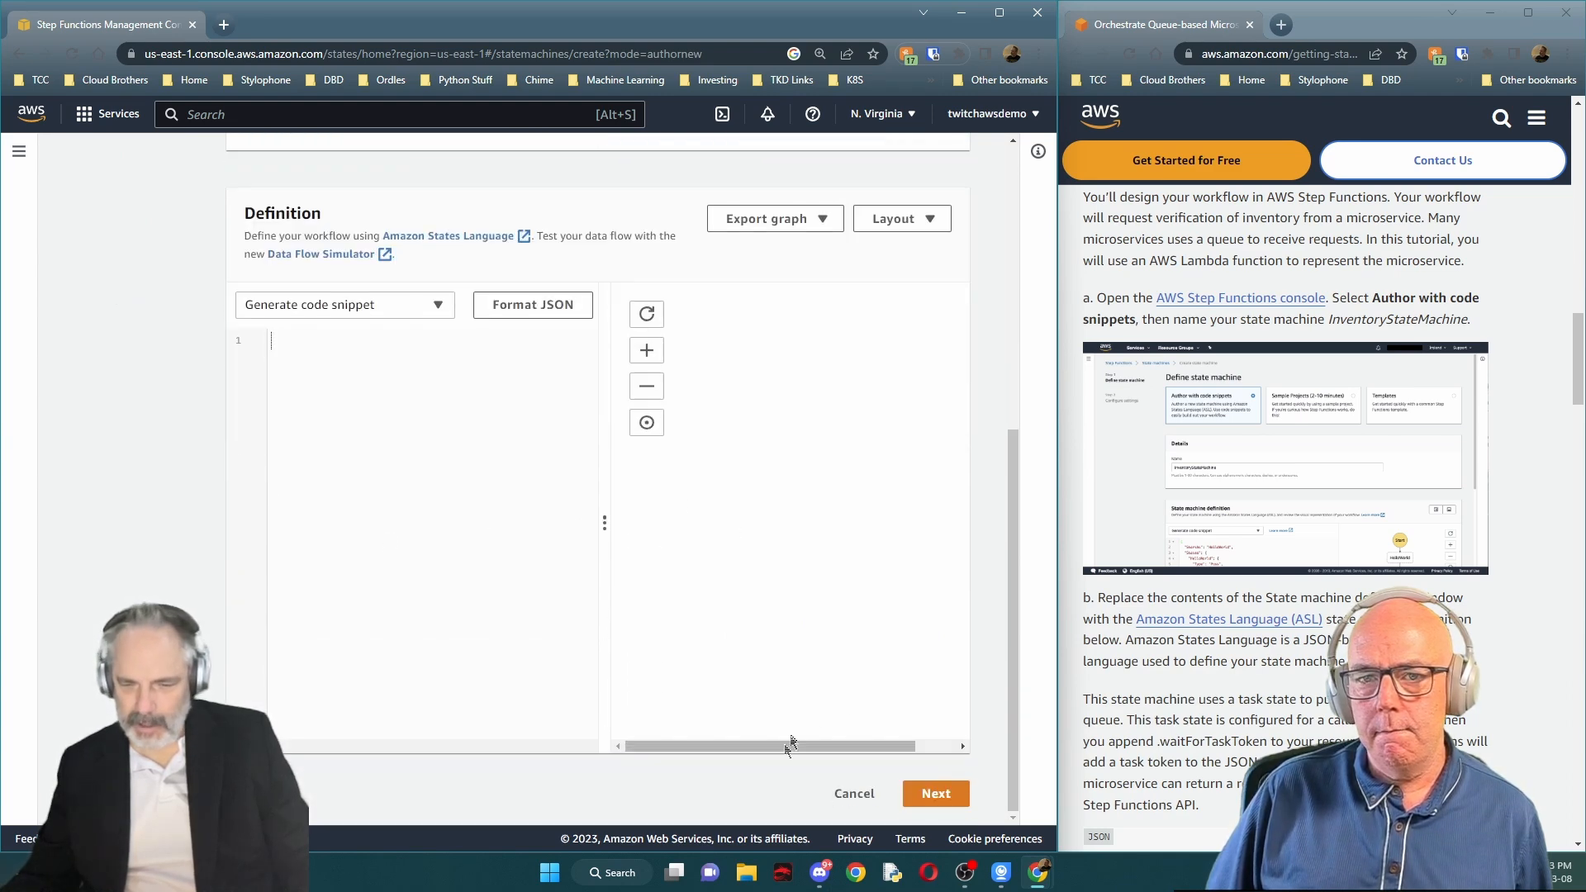
{"action": "left_click", "coordinate": [999, 12]}
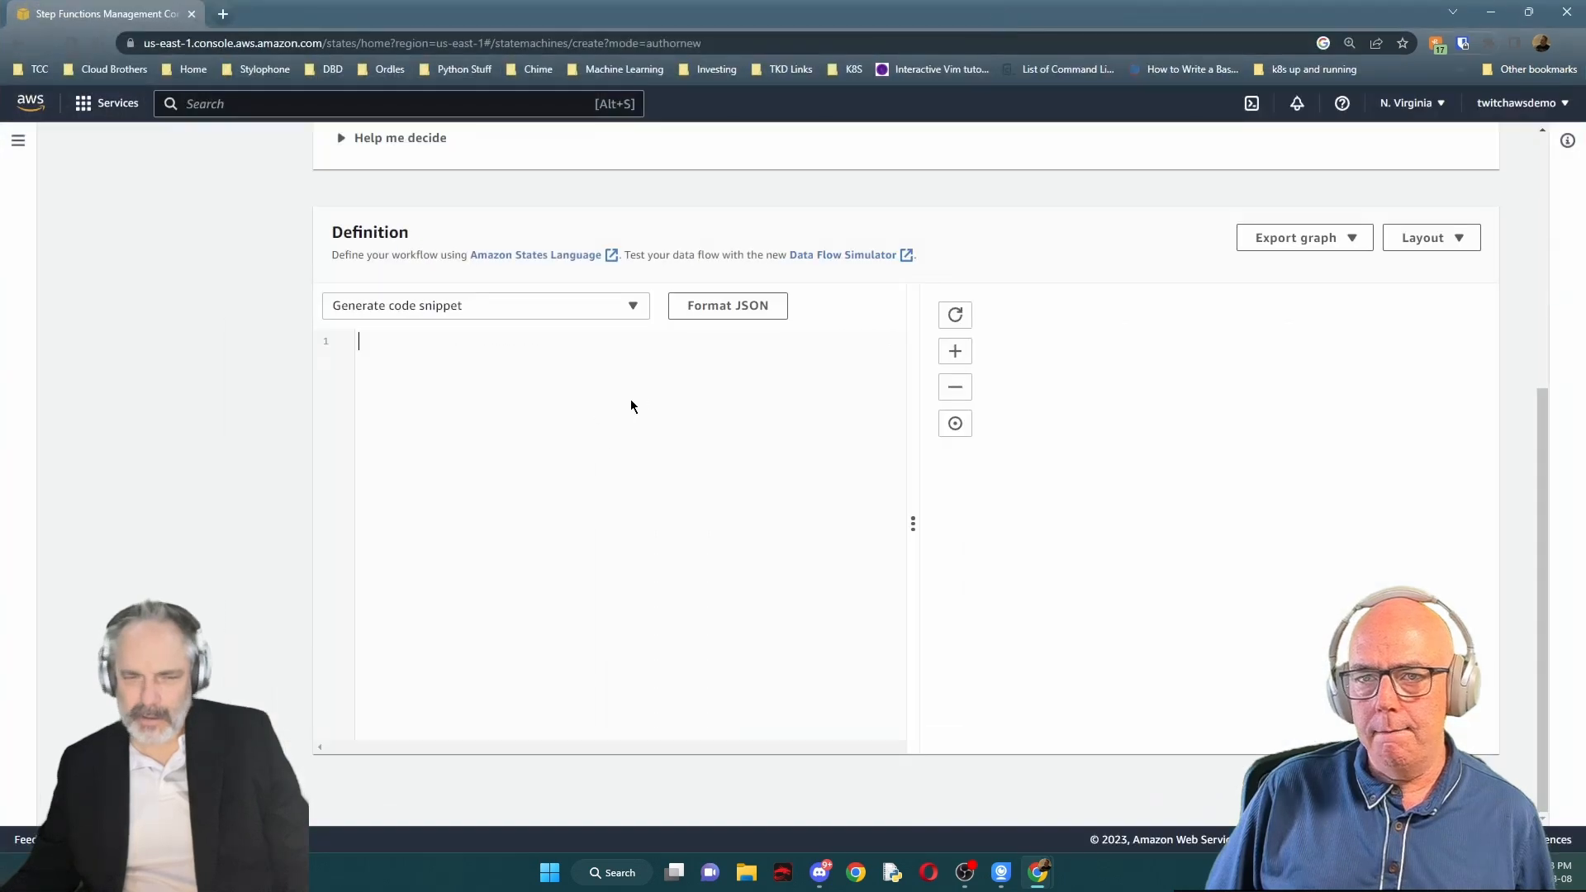
{"action": "scroll", "coordinate": [634, 404], "scroll_direction": "up", "scroll_amount": 5}
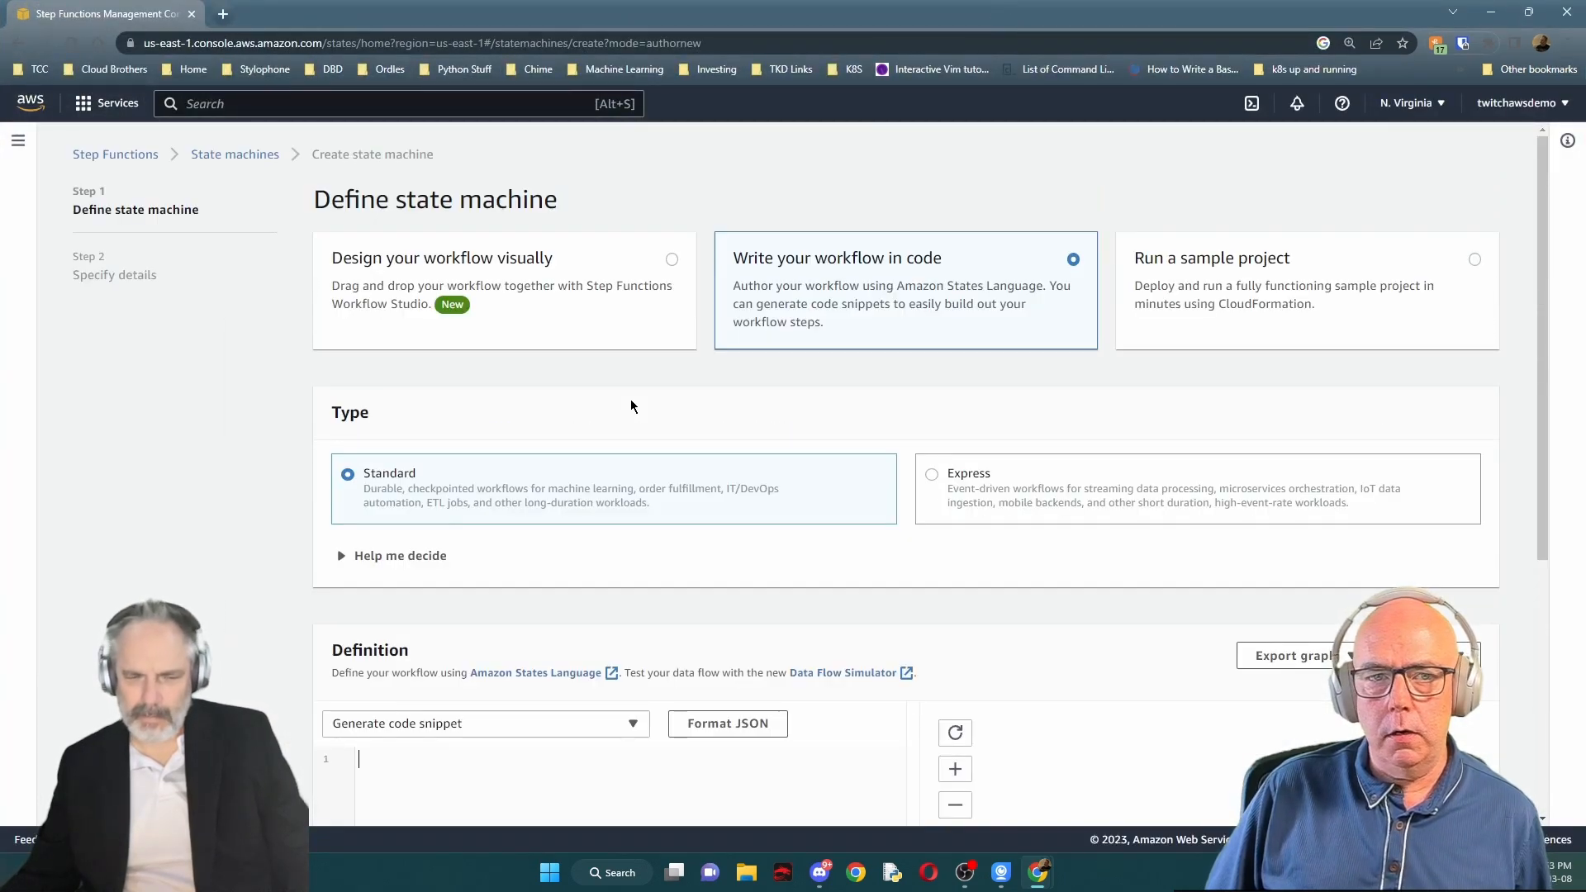
{"action": "scroll", "coordinate": [631, 400], "scroll_direction": "down", "scroll_amount": 5}
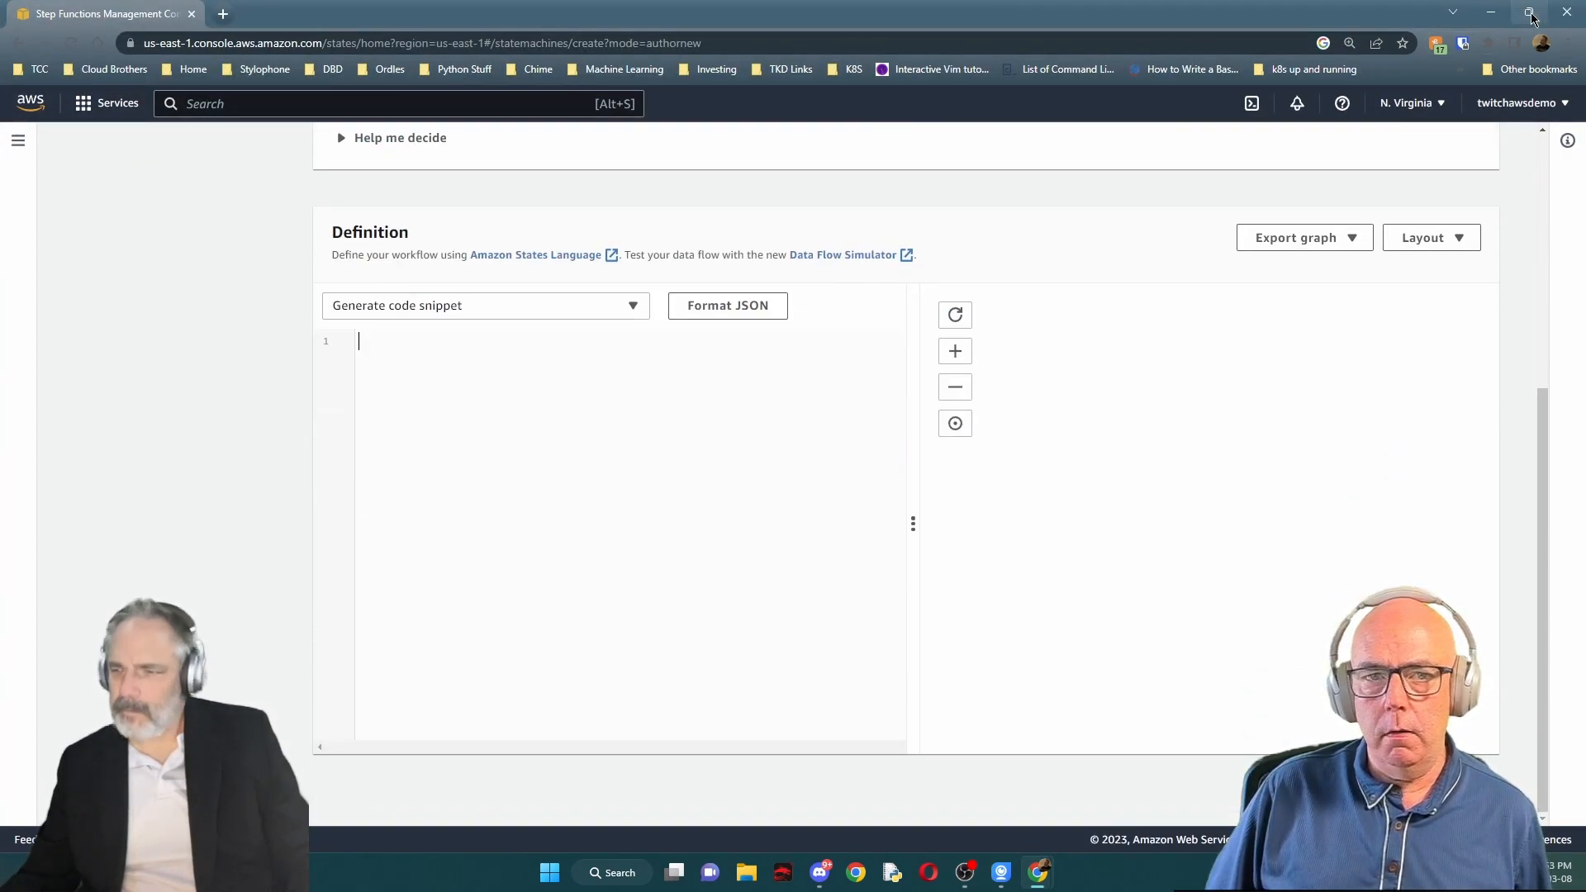
{"action": "left_click", "coordinate": [1530, 13]}
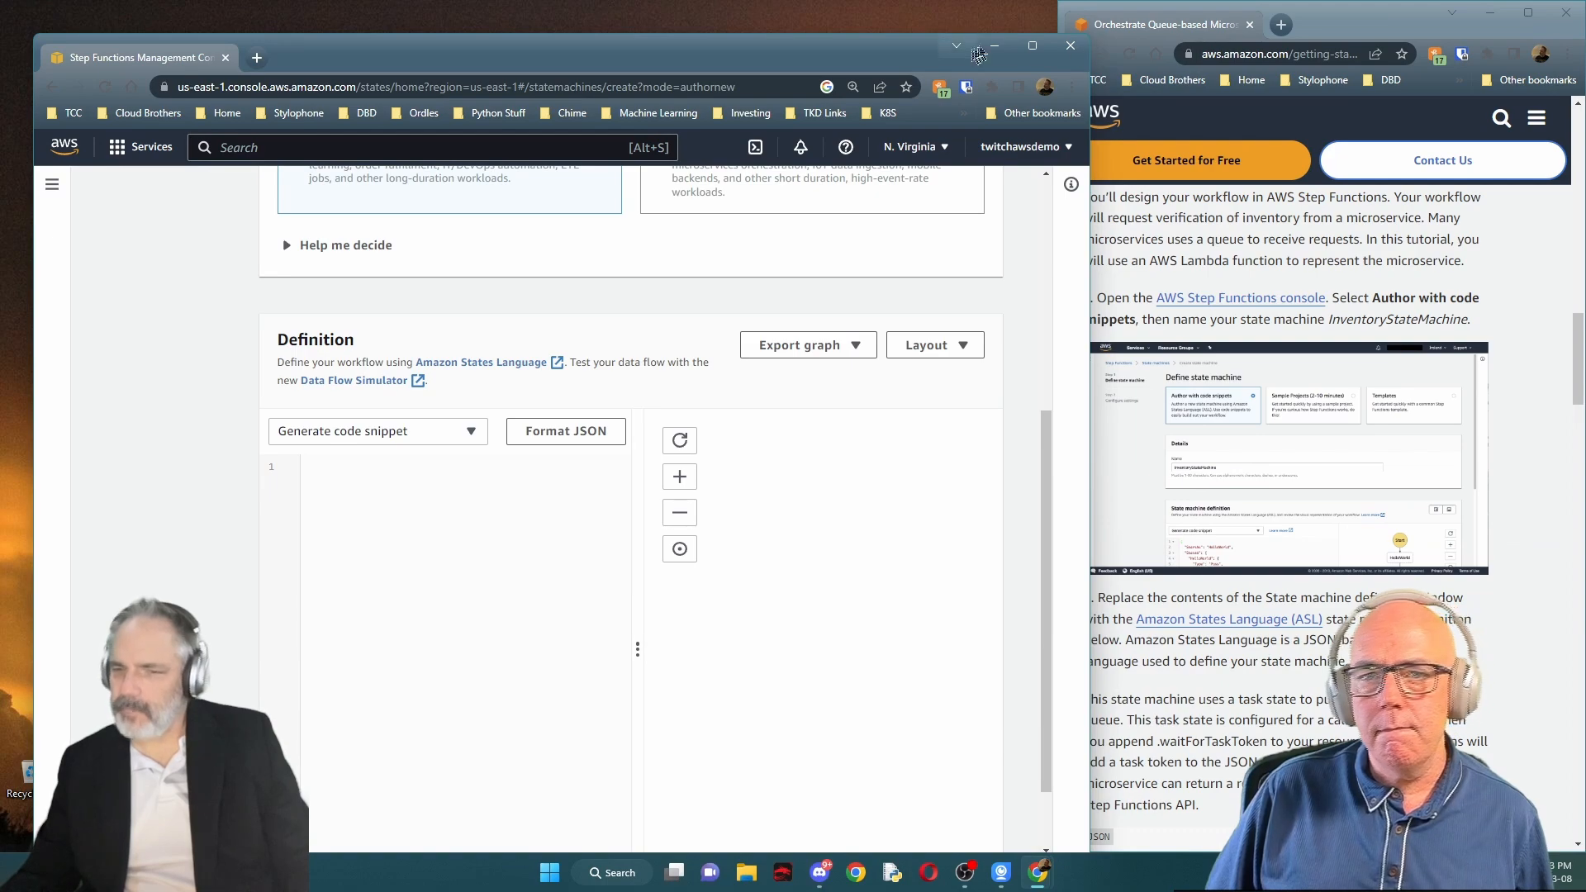
{"action": "left_click_drag", "start_coordinate": [877, 45], "coordinate": [829, 18]}
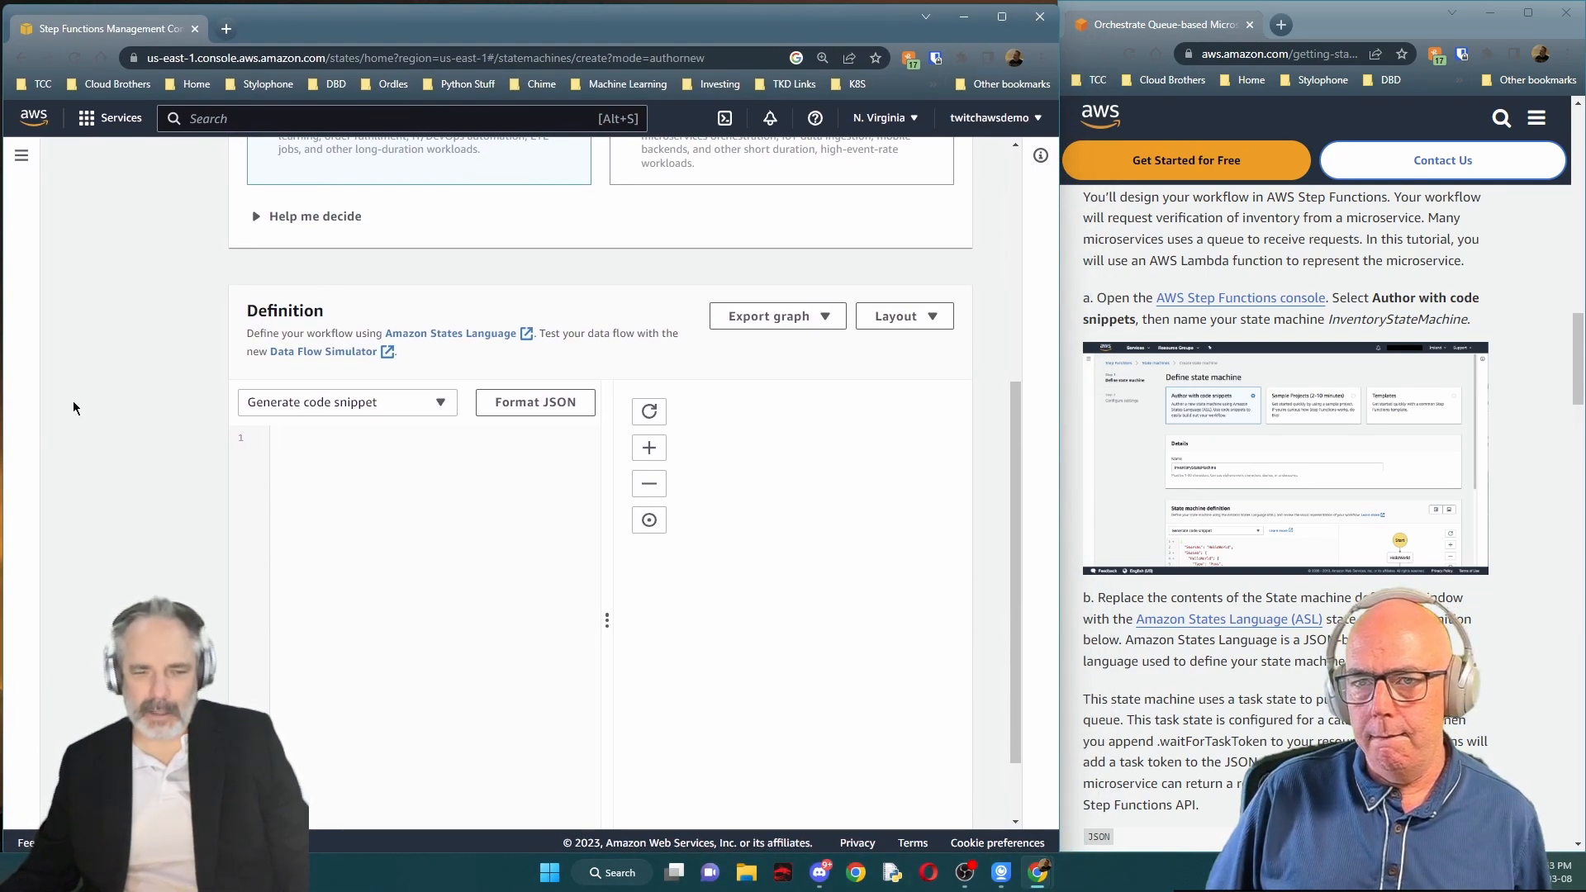
Open the Amazon States Language specification linked in the tutorial's step b, skim its table of contents and return to the tutorial
{"action": "scroll", "coordinate": [1295, 301], "scroll_direction": "down", "scroll_amount": 3}
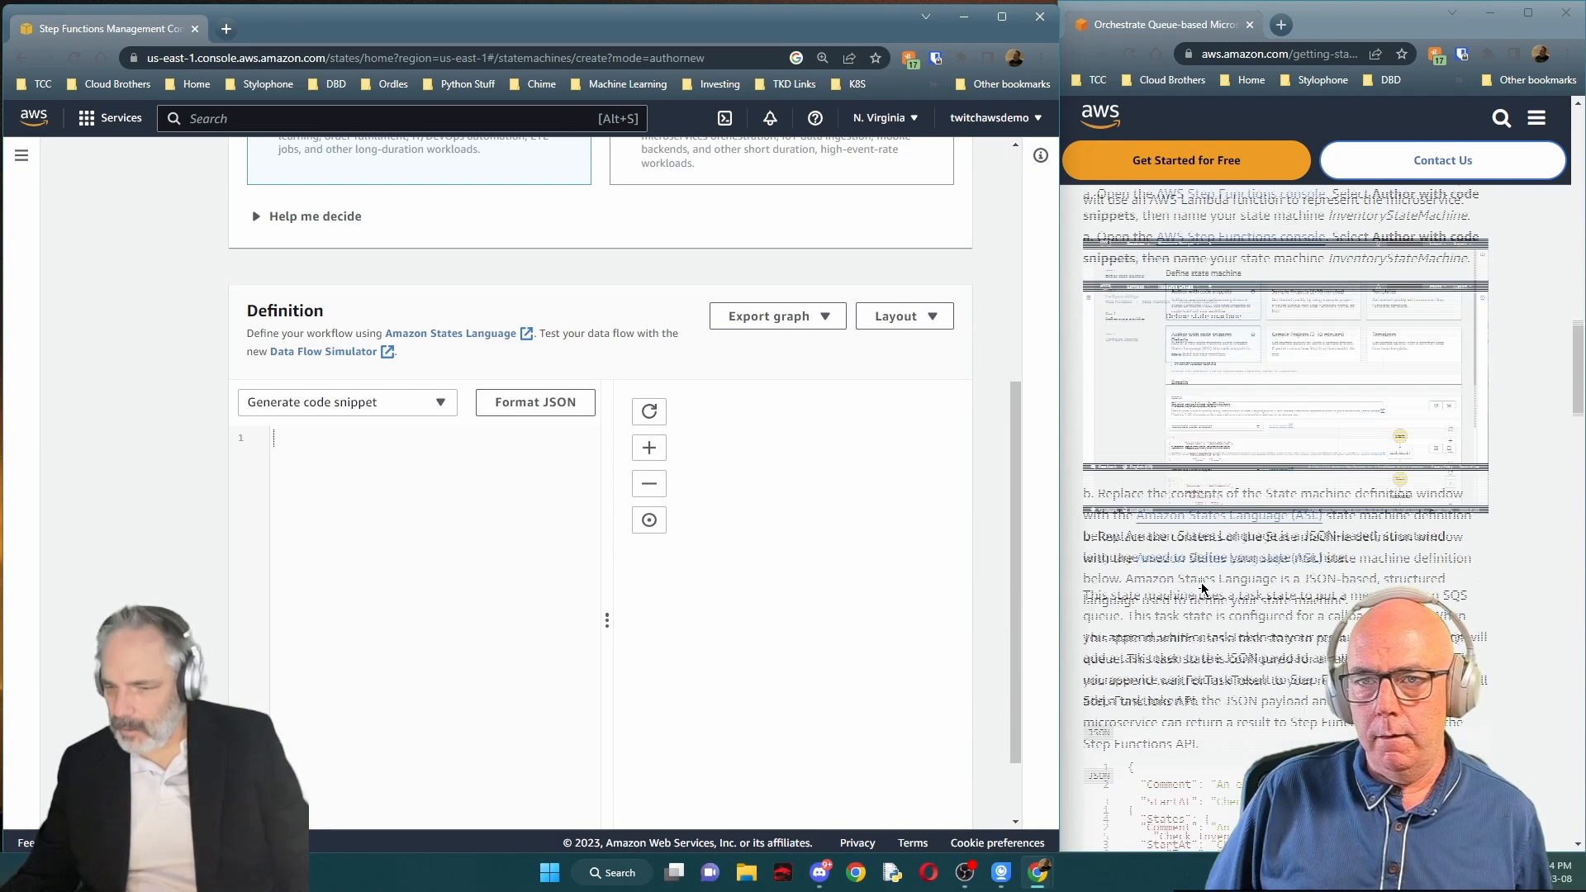
{"action": "left_click", "coordinate": [1222, 372]}
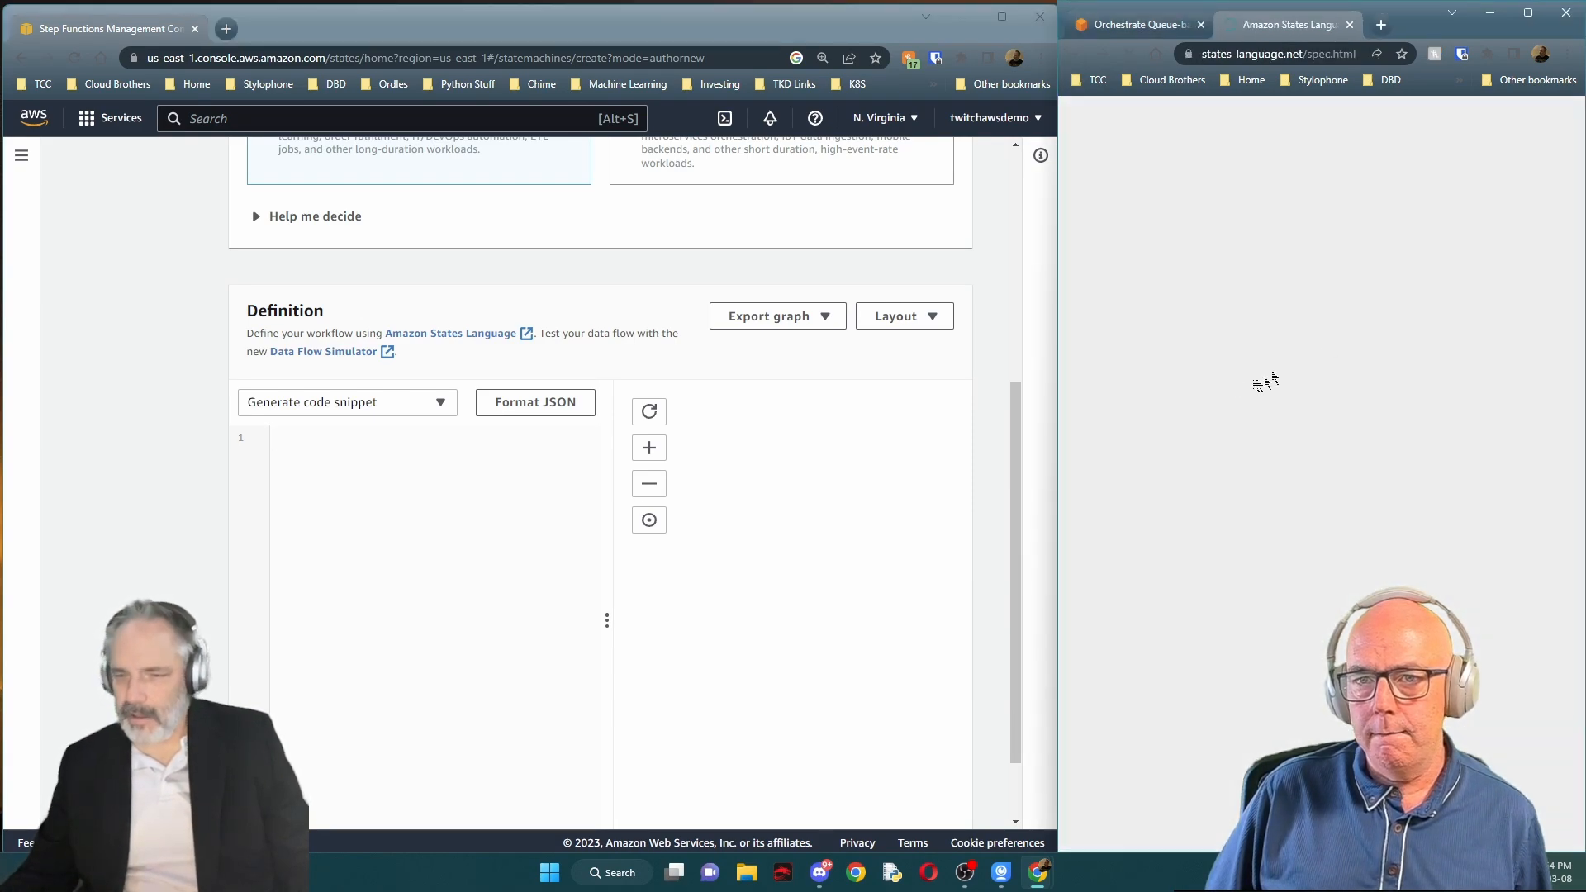
{"action": "scroll", "coordinate": [1335, 337], "scroll_direction": "down", "scroll_amount": 5}
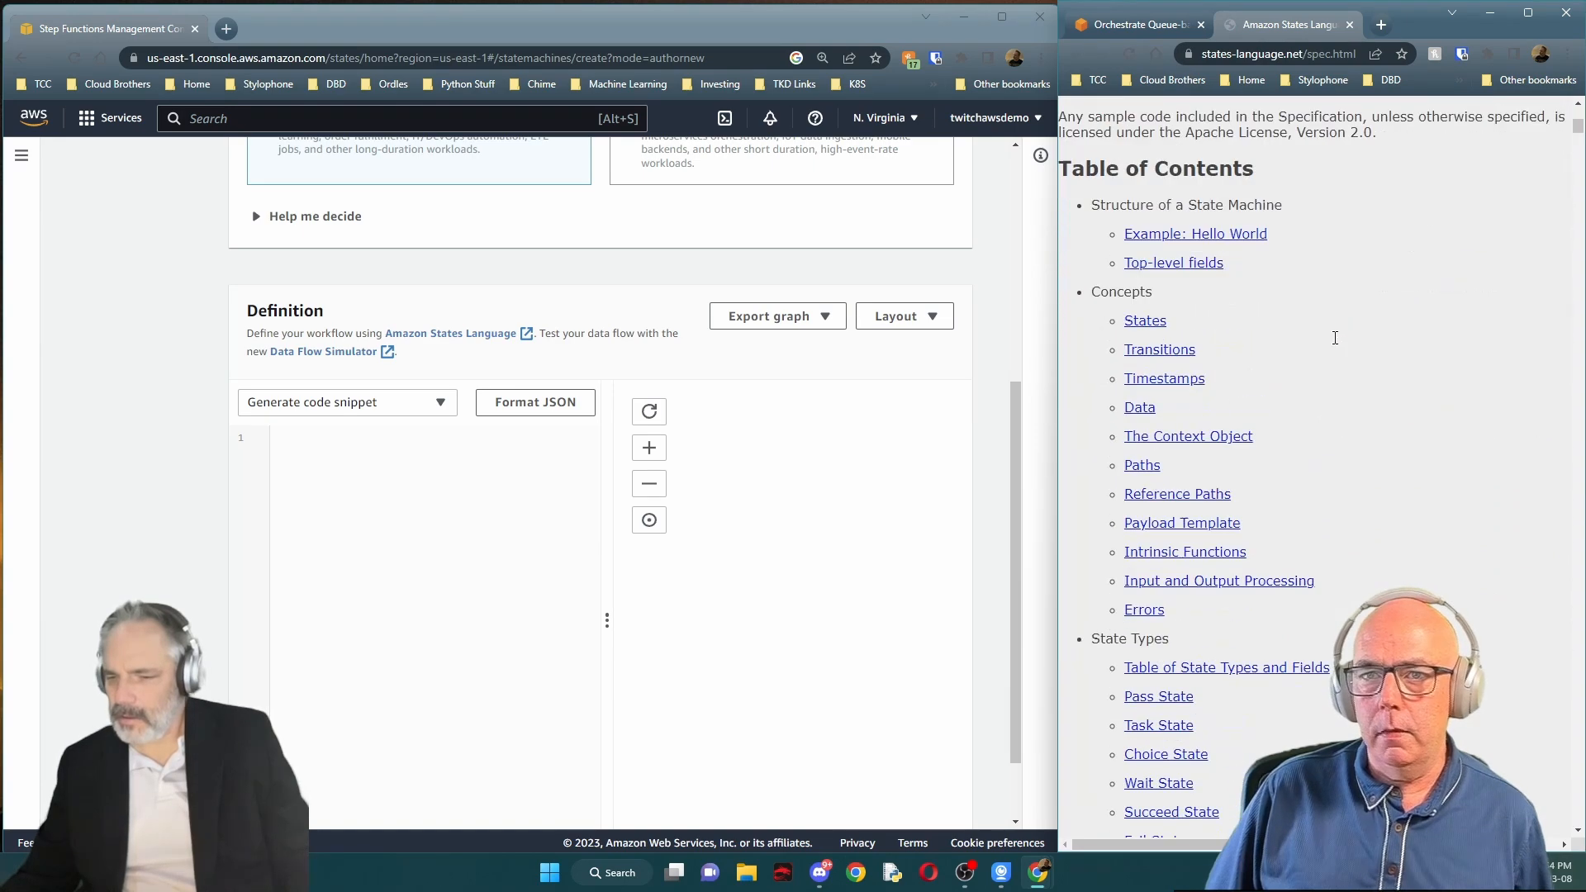
{"action": "left_click", "coordinate": [1143, 24]}
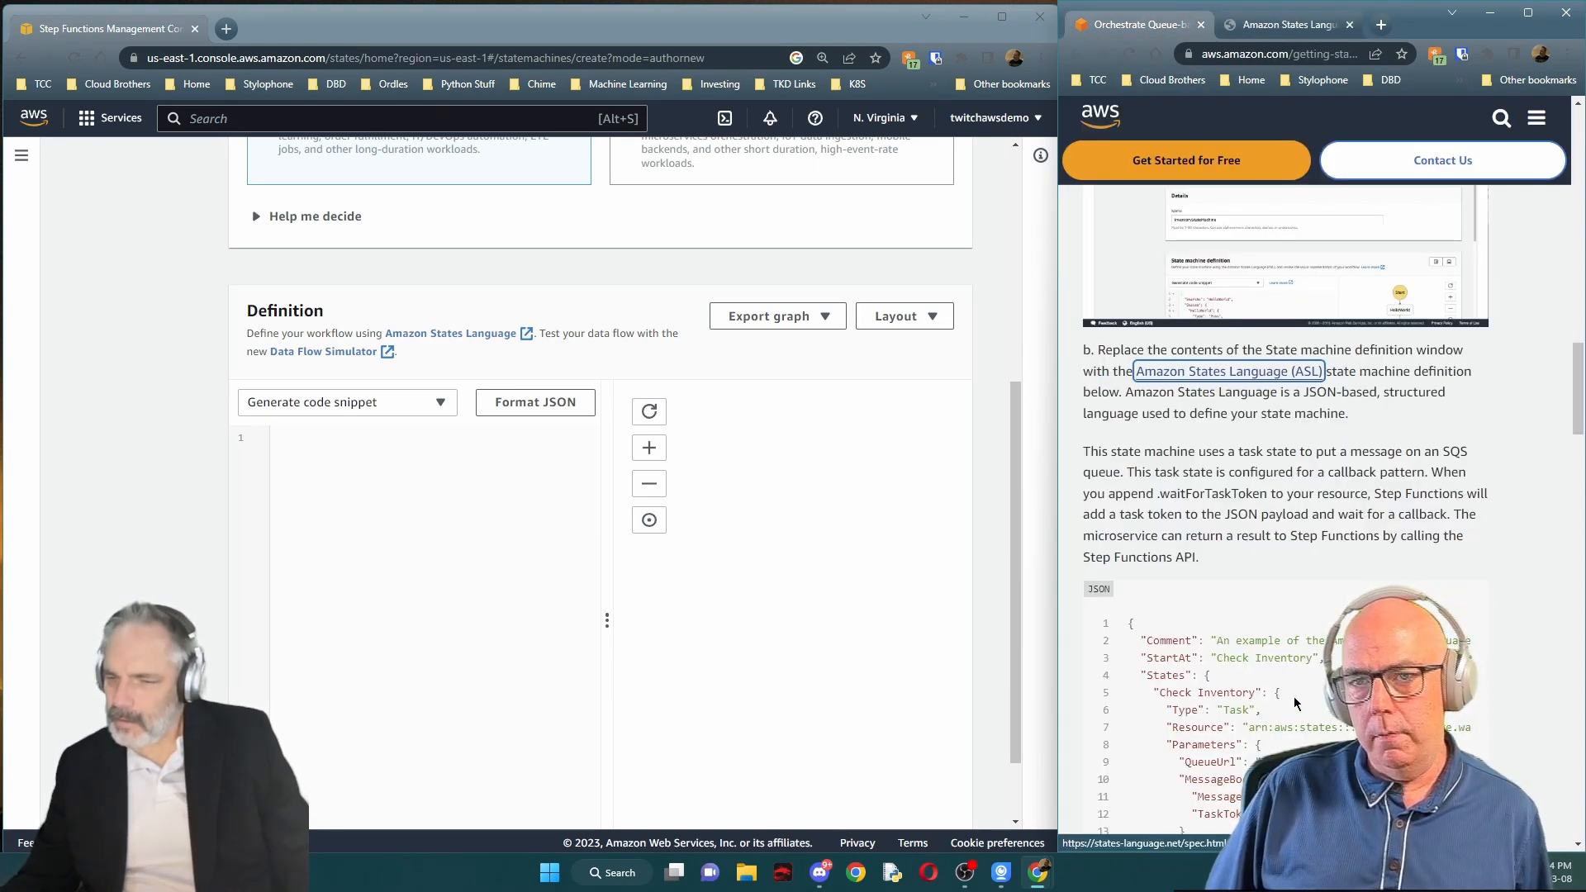
Copy the tutorial's full JSON state machine definition from step b into the empty workflow definition
{"action": "scroll", "coordinate": [1295, 704], "scroll_direction": "down", "scroll_amount": 8}
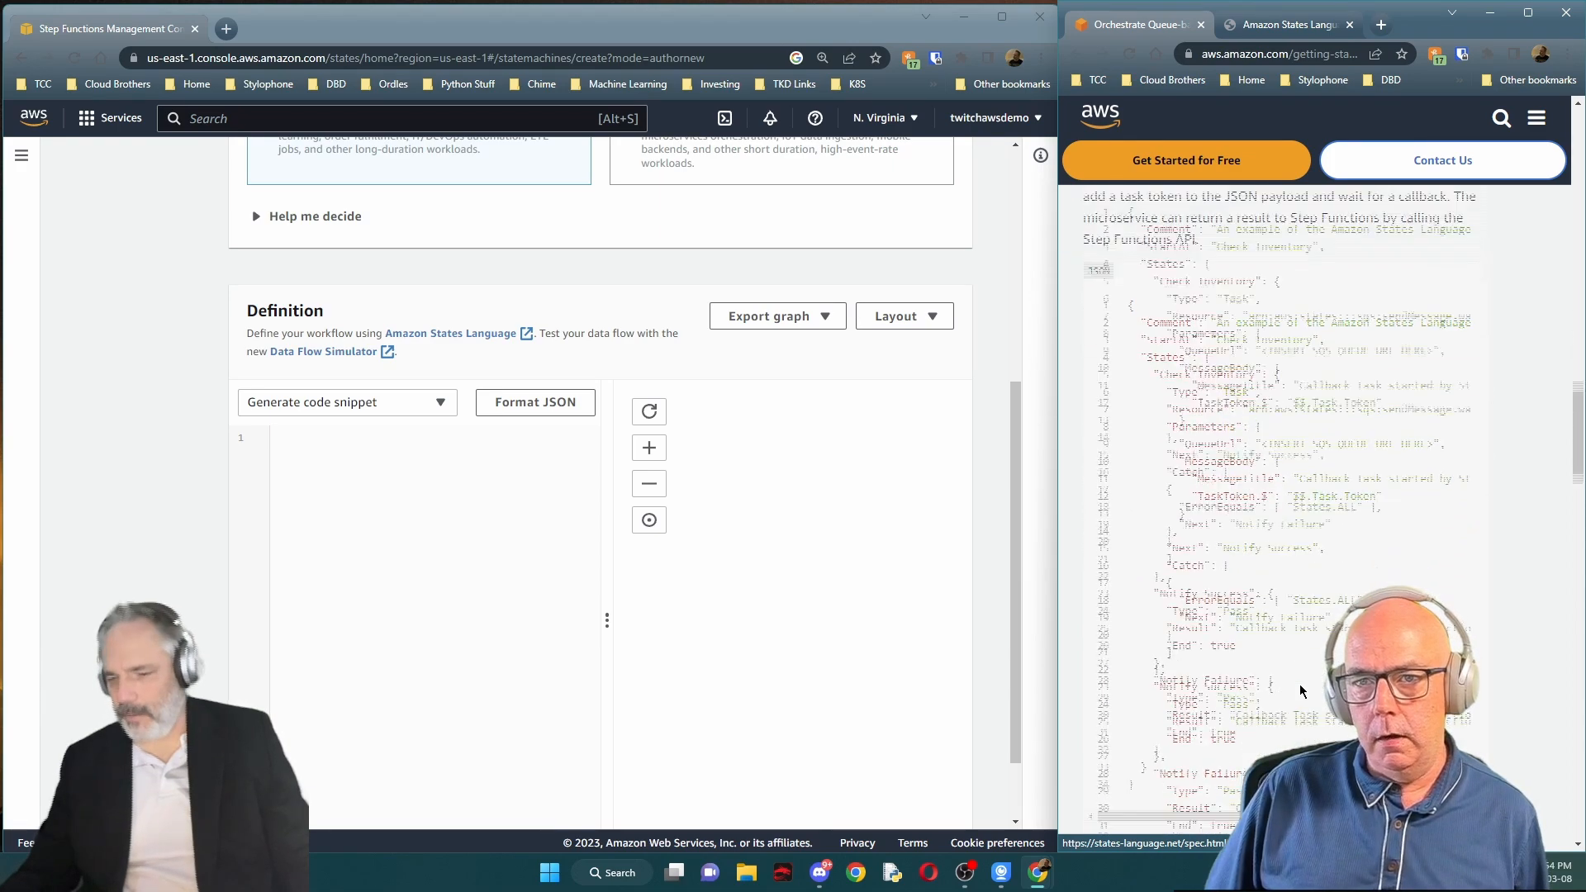
{"action": "left_click_drag", "start_coordinate": [1145, 542], "coordinate": [1124, 513]}
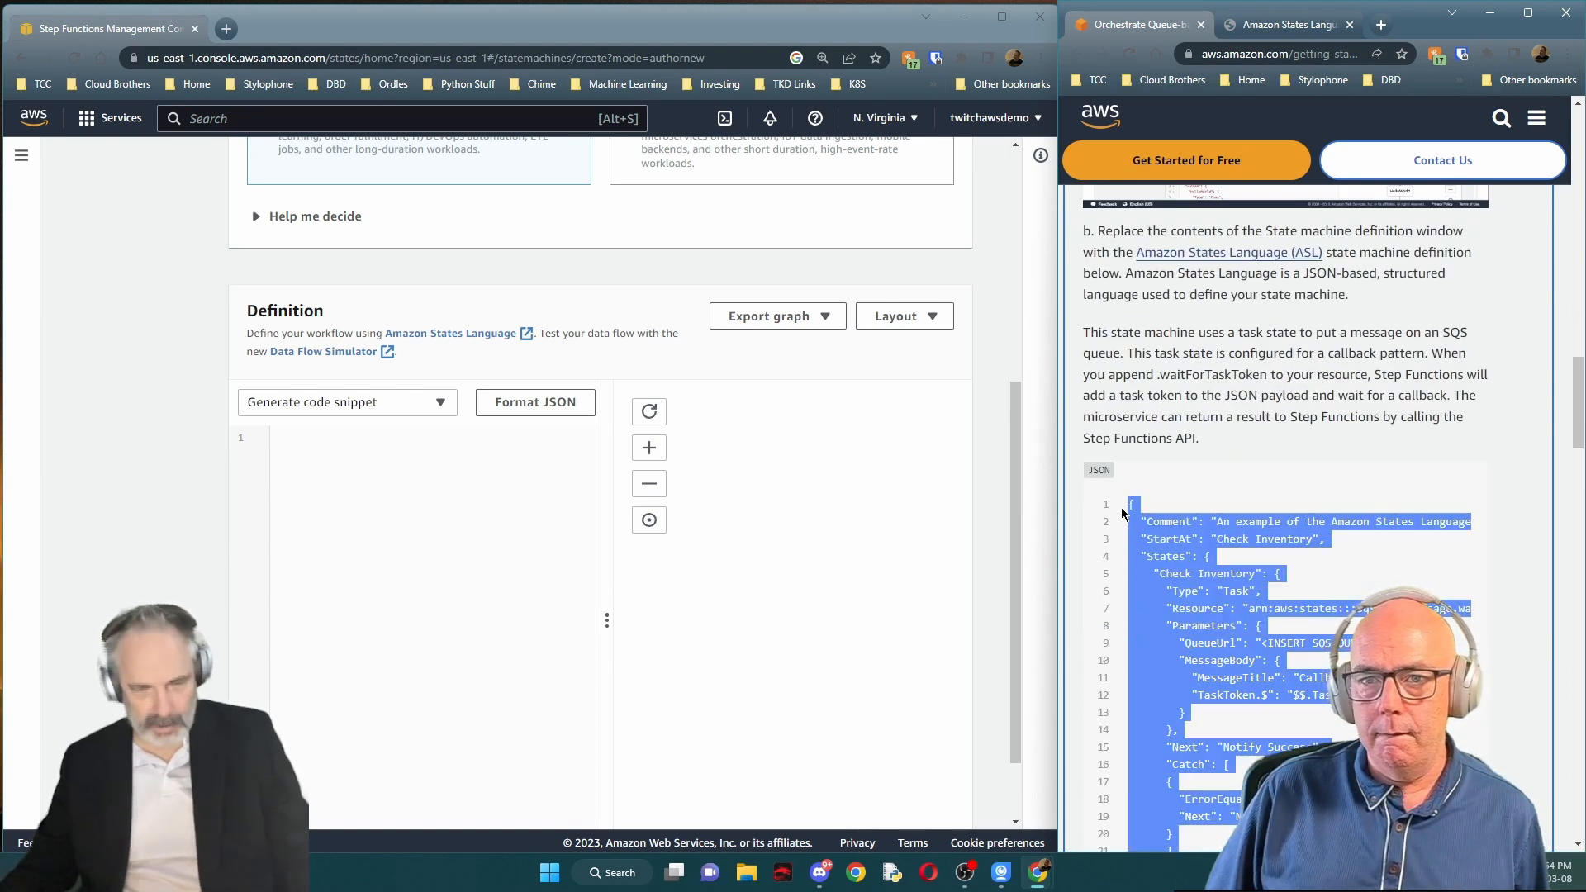
{"action": "left_click", "coordinate": [322, 464]}
{"action": "key", "text": "ctrl+v"}
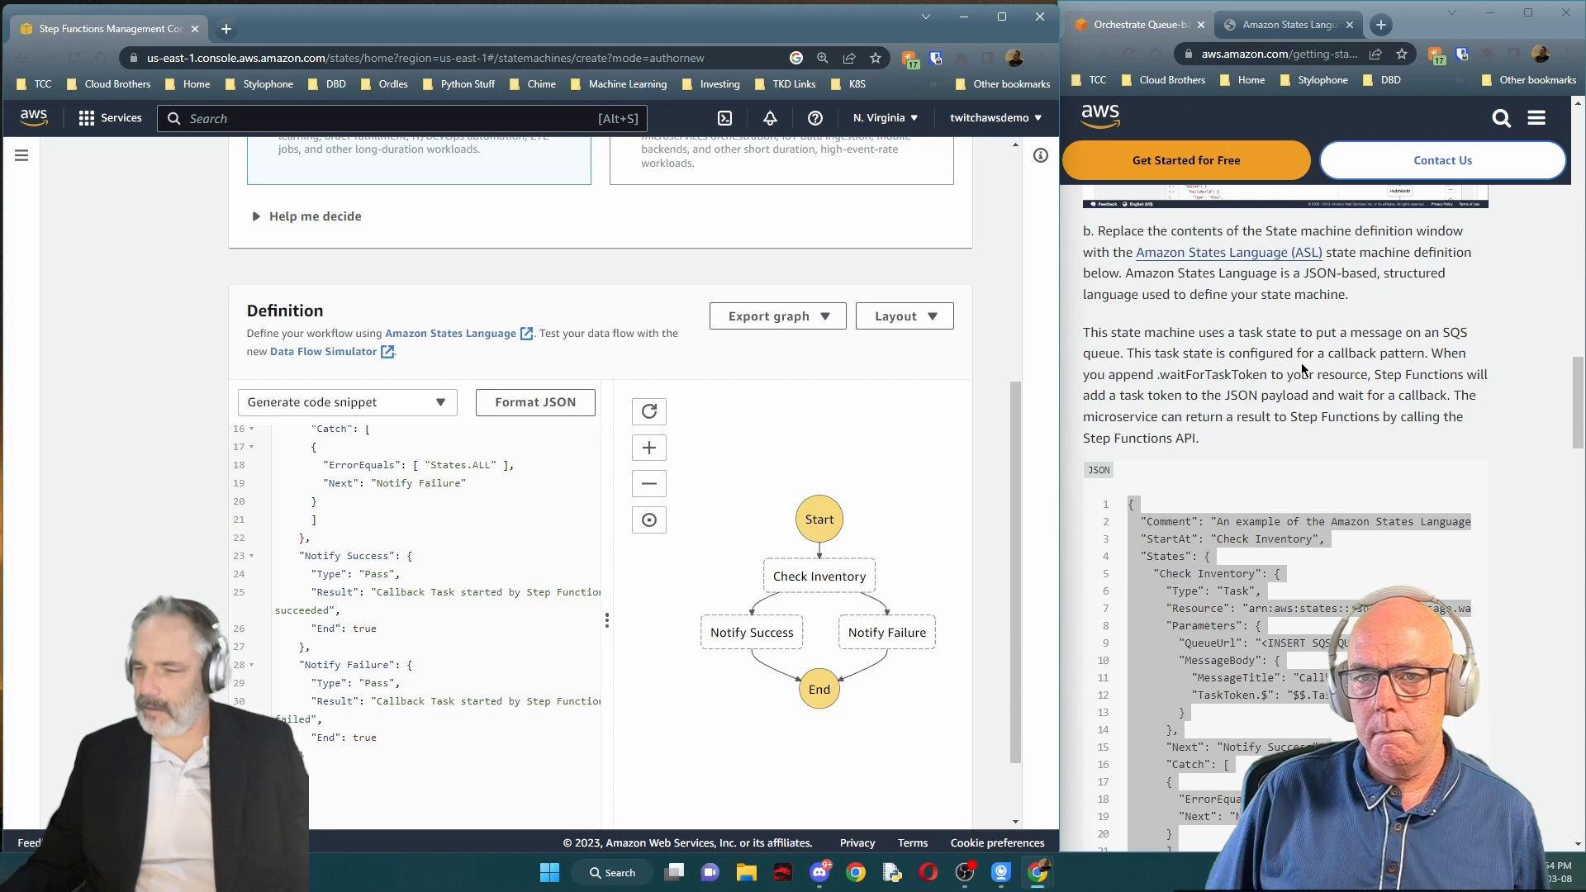
{"action": "scroll", "coordinate": [1324, 270], "scroll_direction": "down", "scroll_amount": 1}
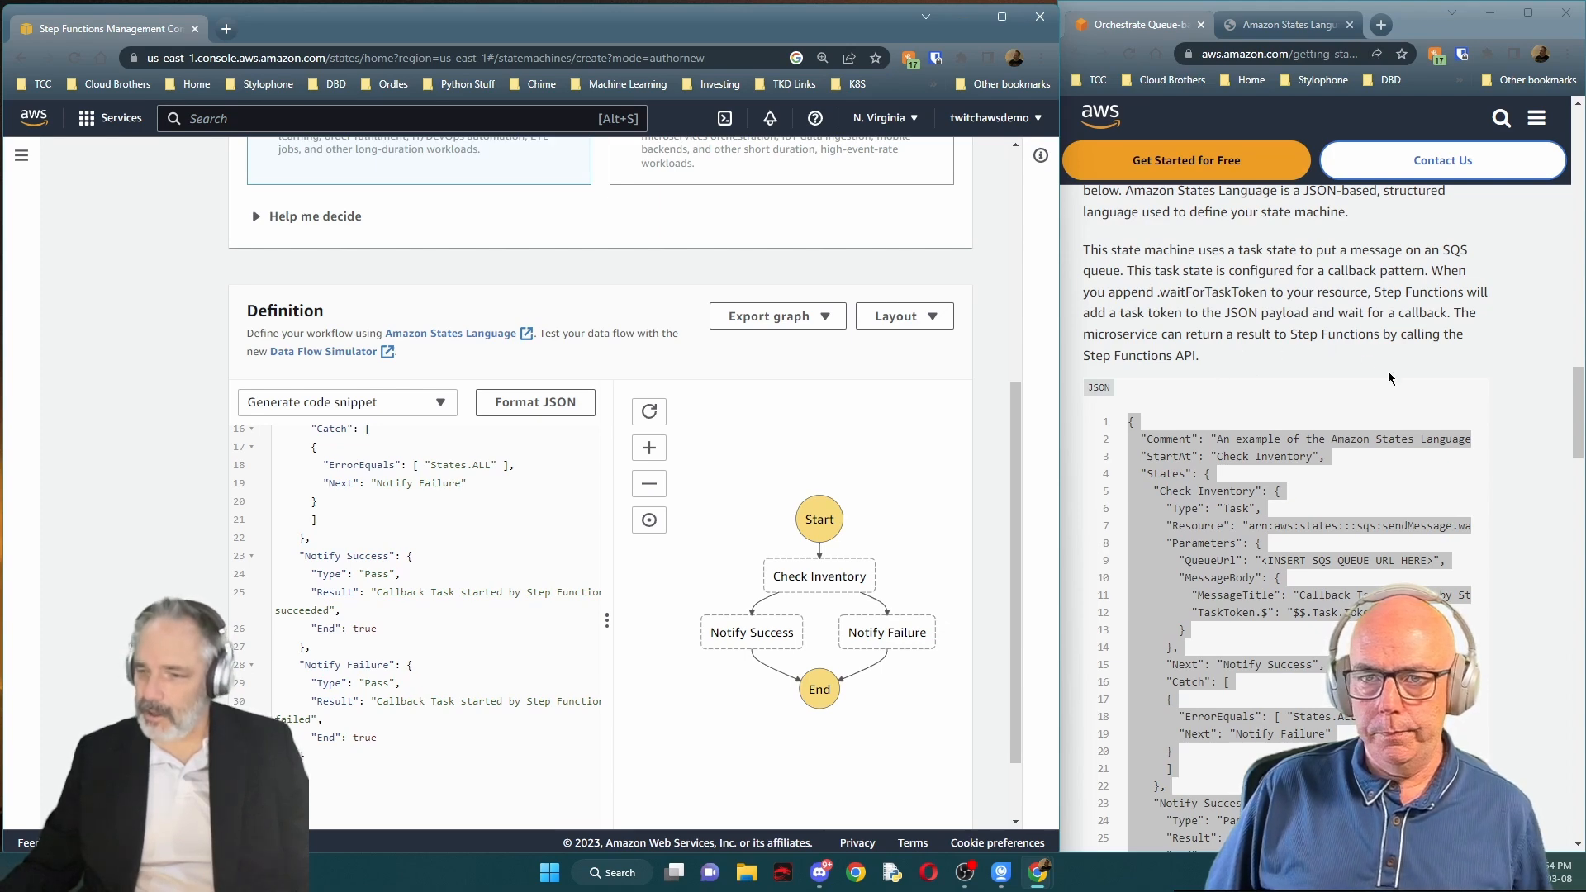
Continue from the workflow definition to its details and name the state machine InventoryStateMachine, matching the tutorial's step a
{"action": "scroll", "coordinate": [1347, 329], "scroll_direction": "down", "scroll_amount": 2}
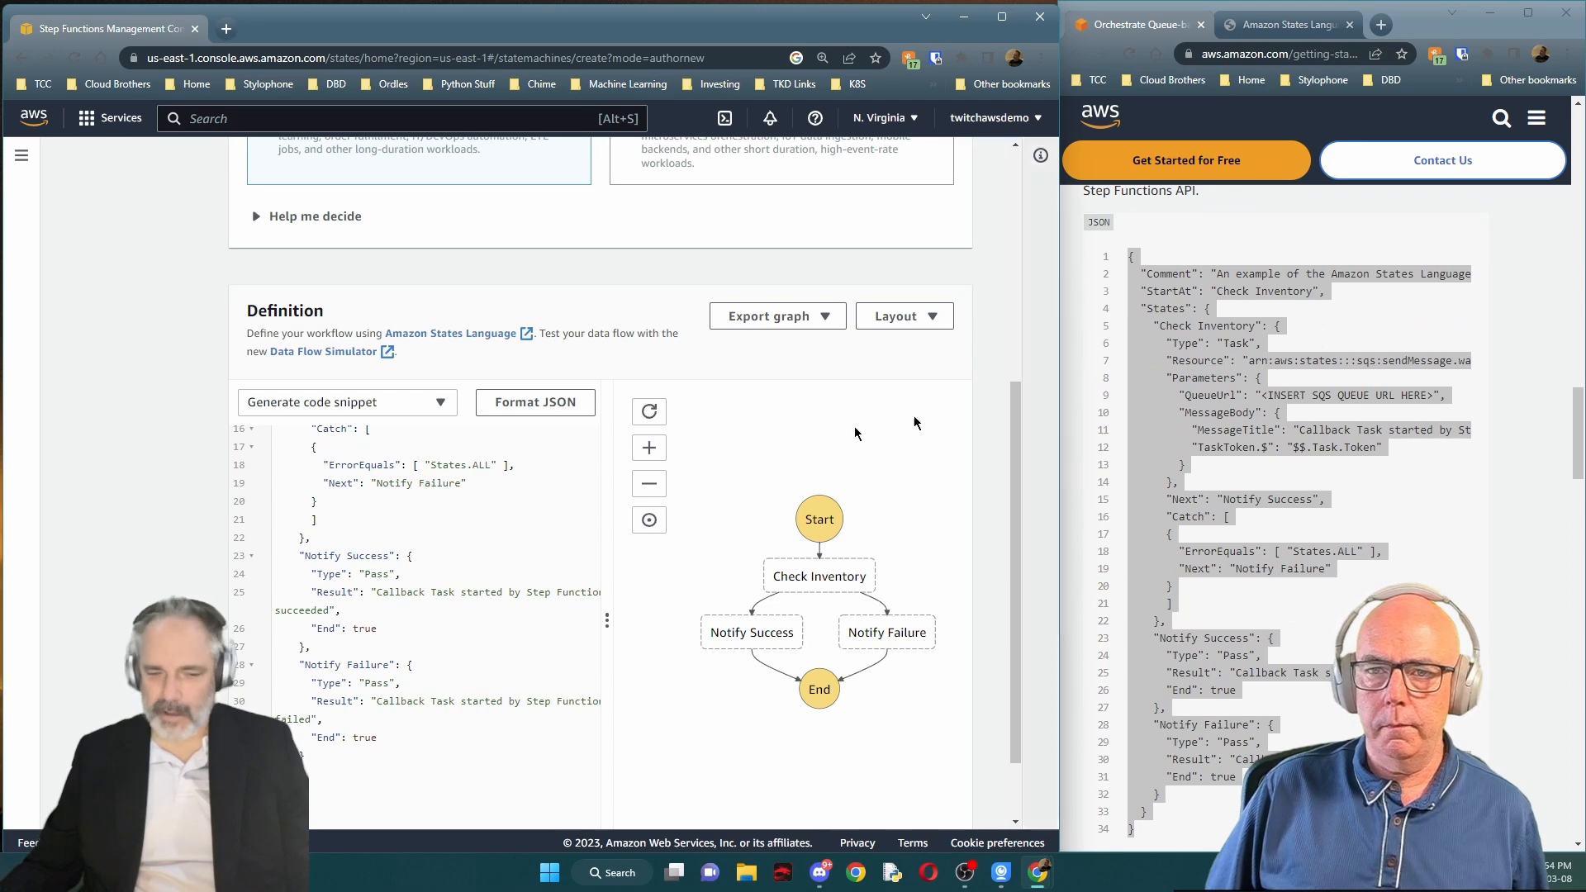
{"action": "scroll", "coordinate": [687, 508], "scroll_direction": "down", "scroll_amount": 1}
{"action": "scroll", "coordinate": [1250, 531], "scroll_direction": "down", "scroll_amount": 5}
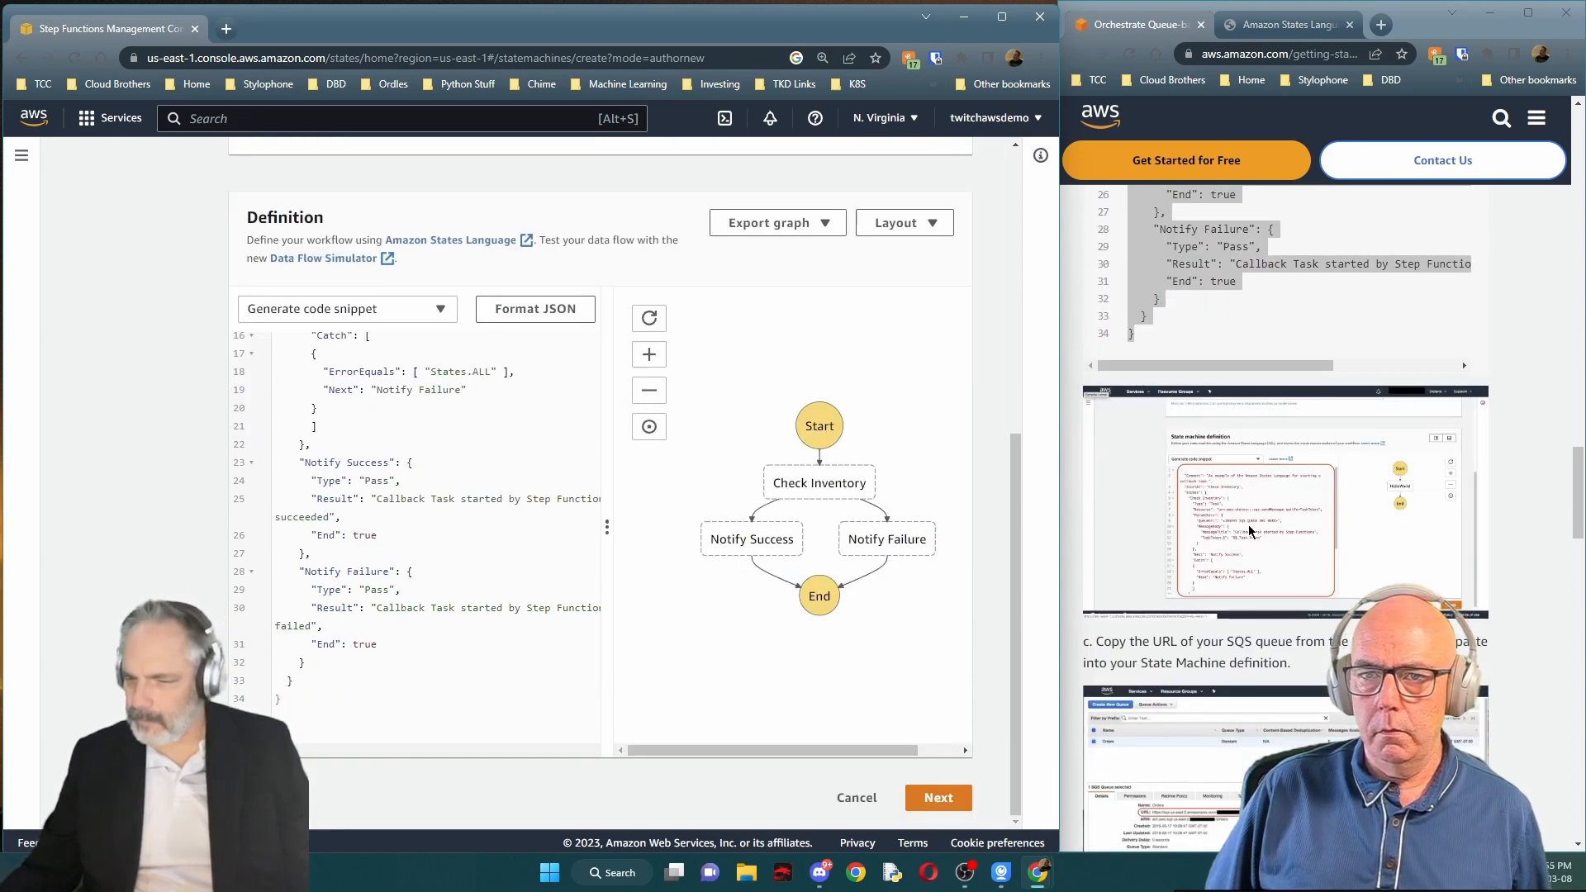
{"action": "scroll", "coordinate": [1247, 524], "scroll_direction": "down", "scroll_amount": 2}
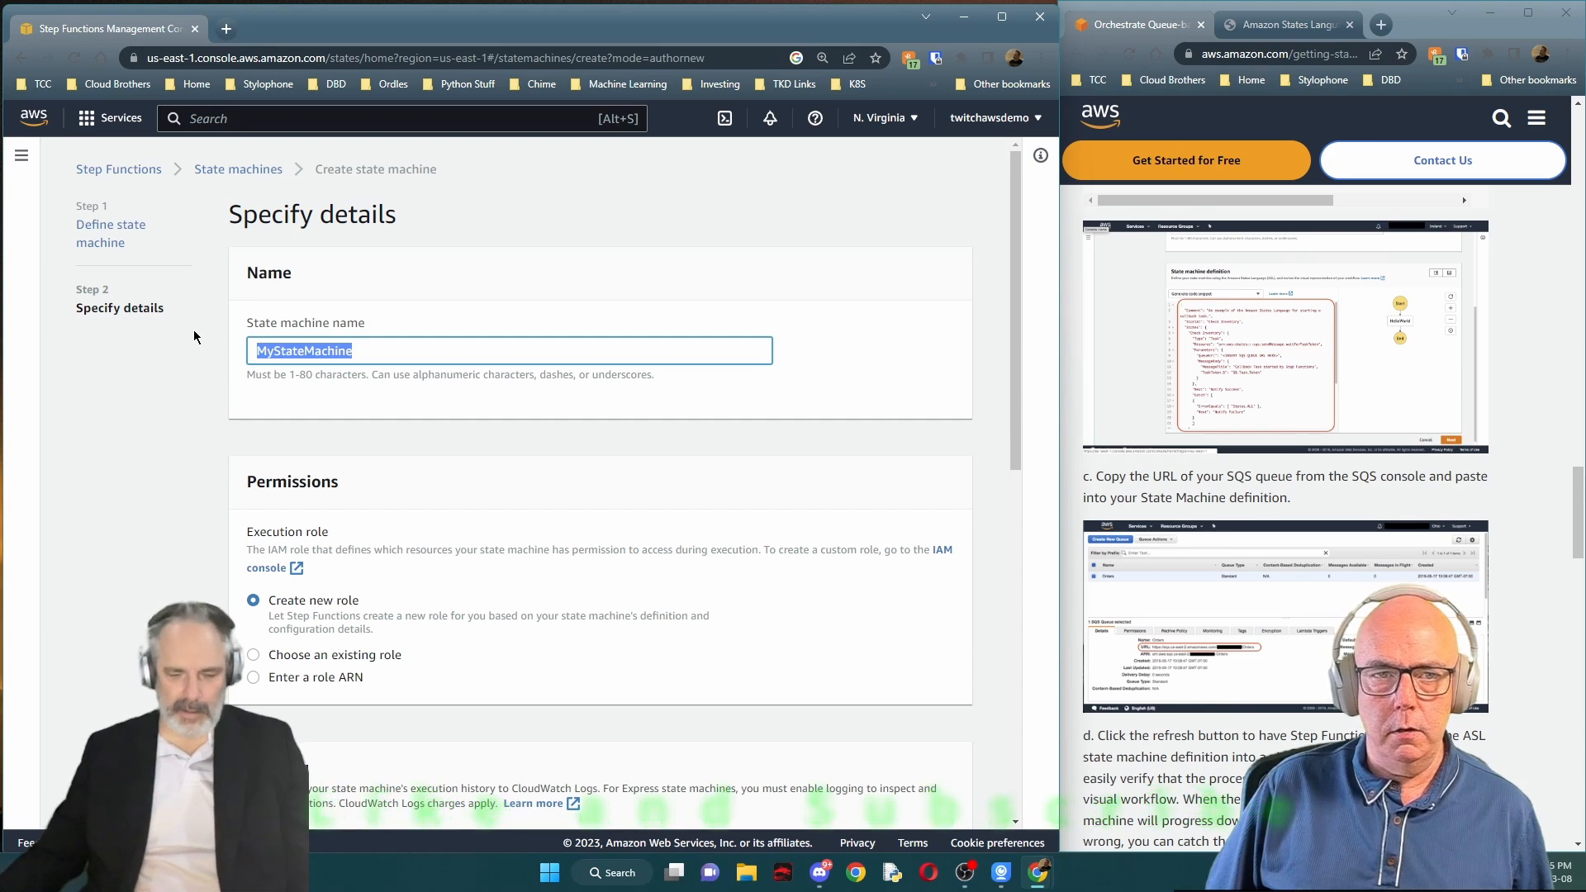
{"action": "type", "text": "InventroryState"}
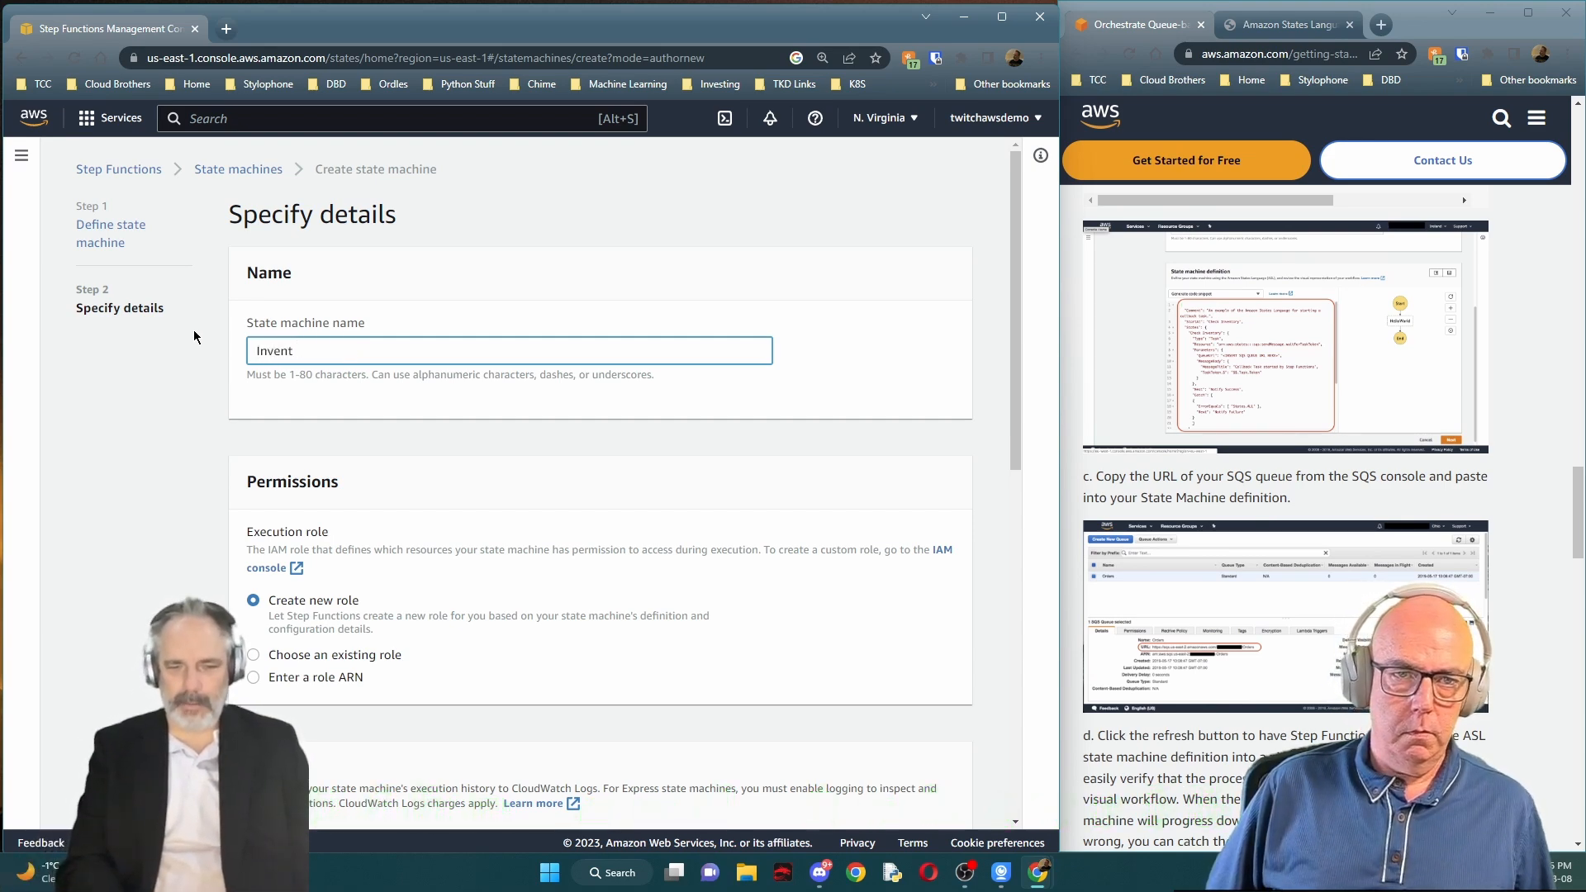
{"action": "type", "text": "Machine"}
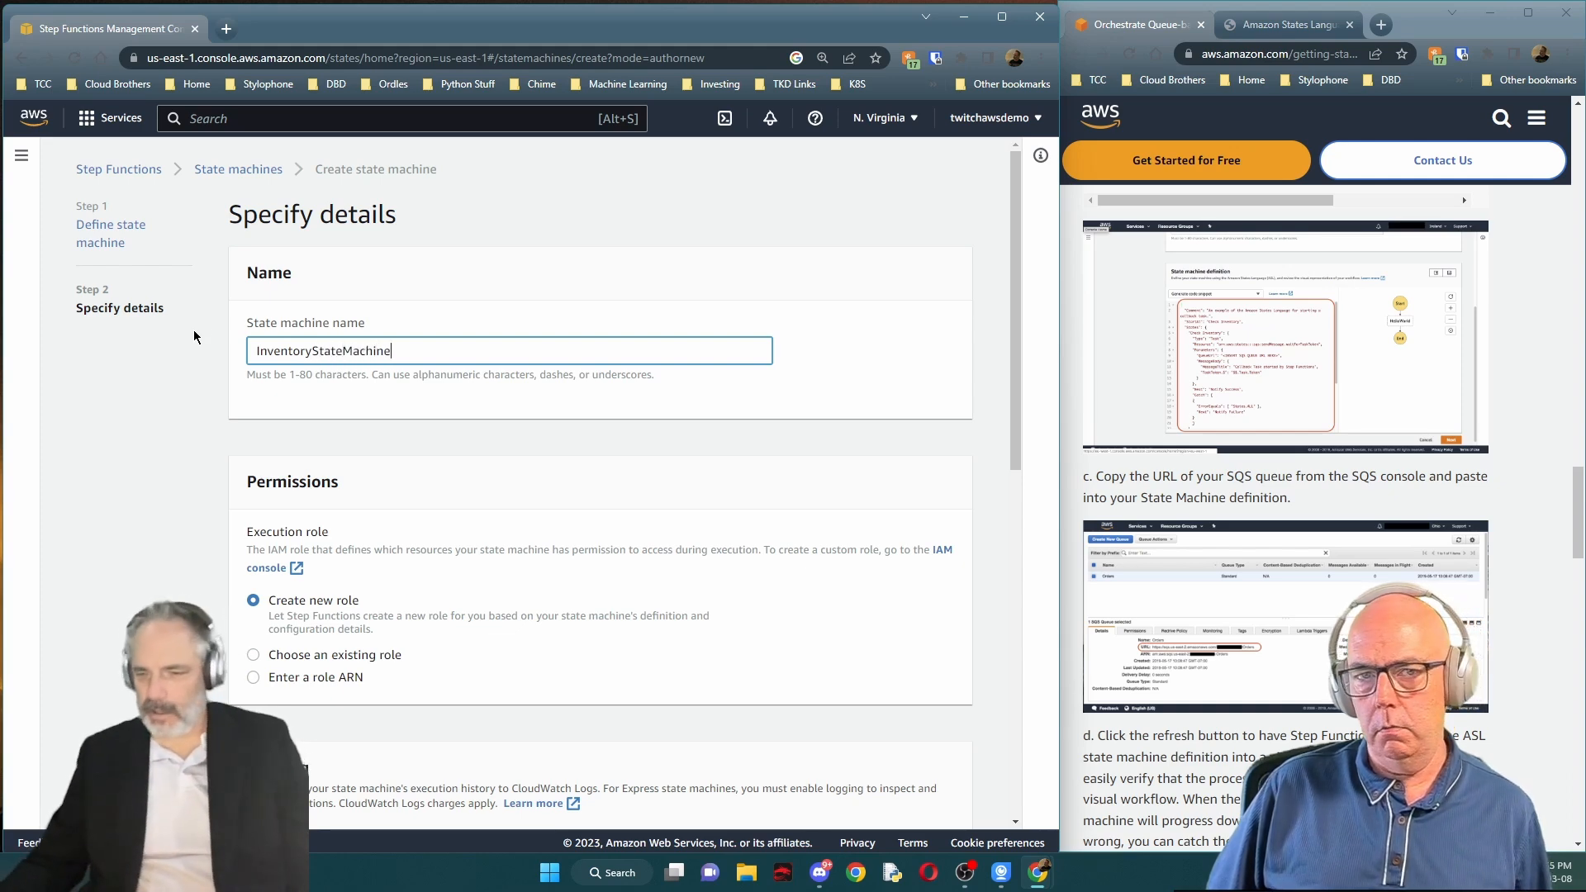
{"action": "scroll", "coordinate": [1261, 449], "scroll_direction": "up", "scroll_amount": 15}
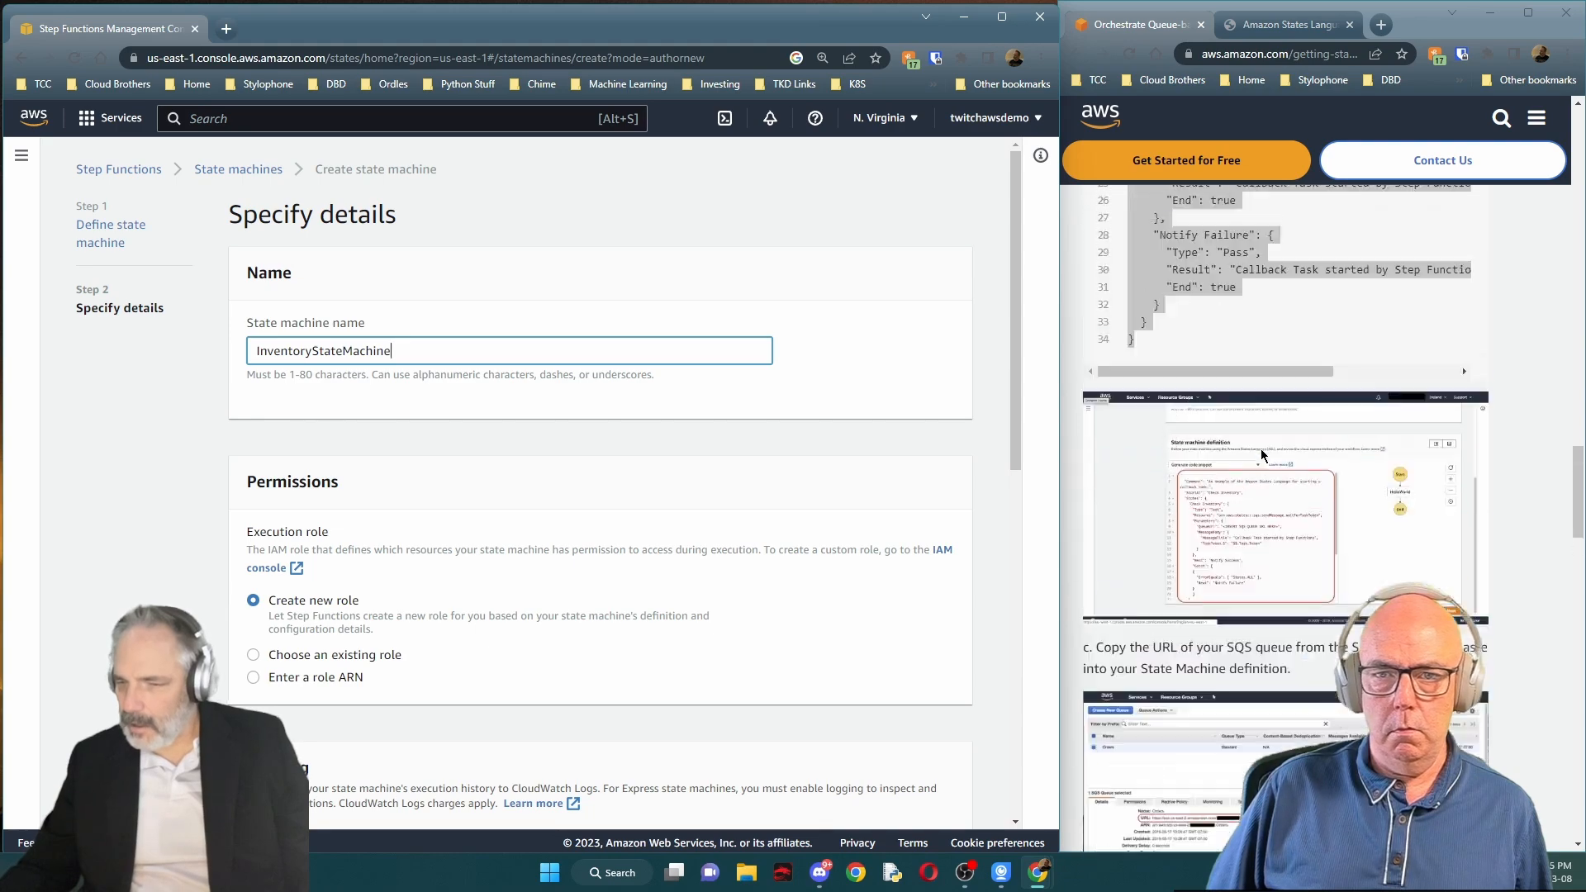
{"action": "scroll", "coordinate": [1263, 448], "scroll_direction": "up", "scroll_amount": 4}
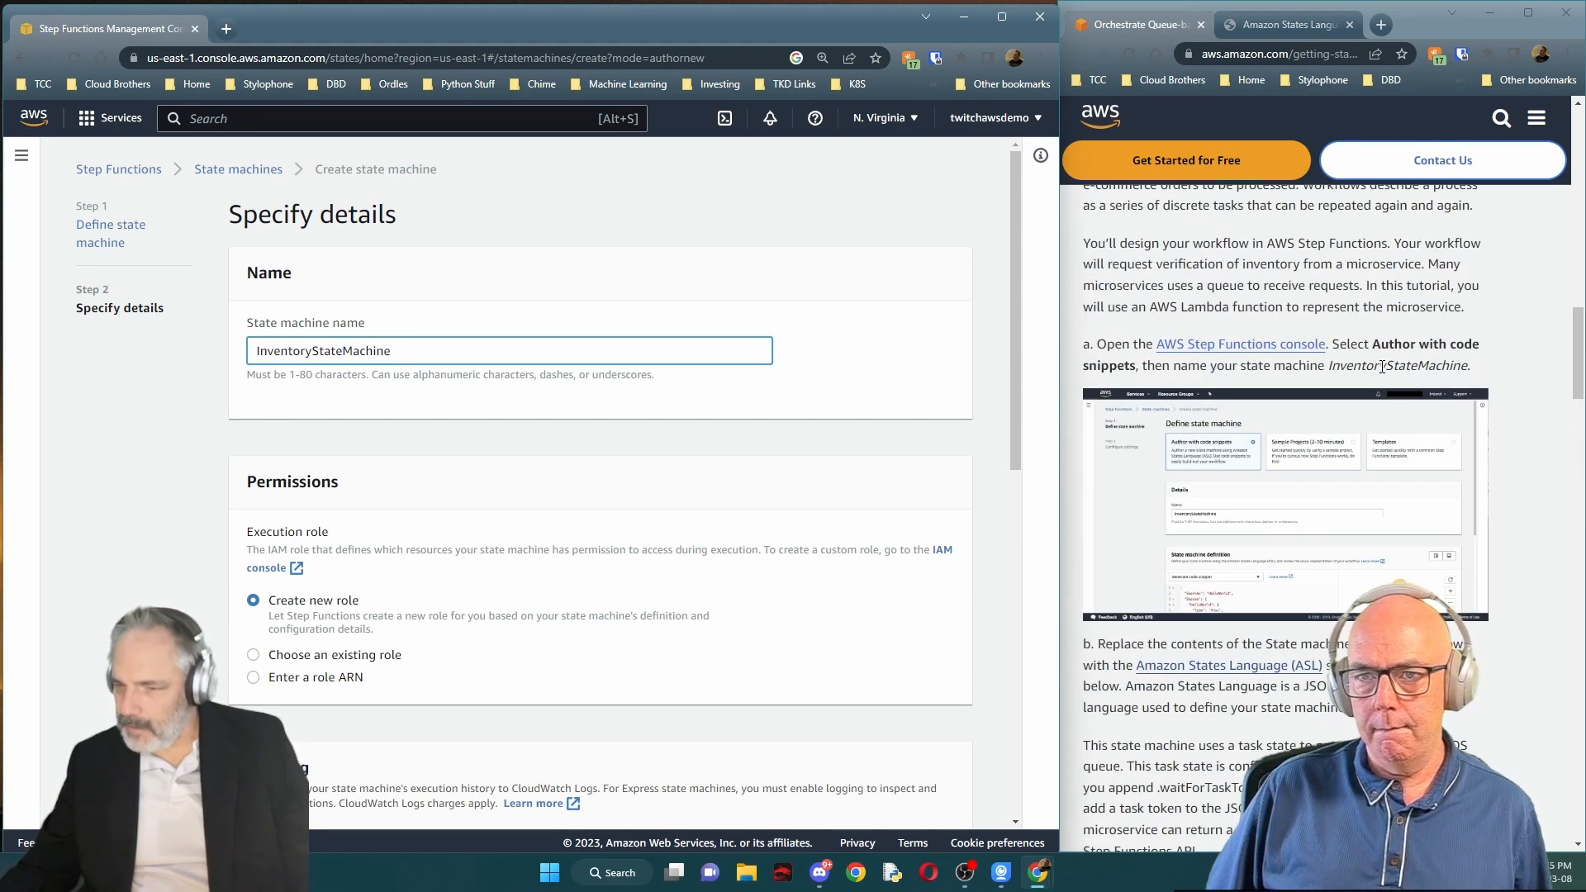
Review the remaining state machine details down to the execution role notice, then return to the definition and select the QueueUrl placeholder
{"action": "scroll", "coordinate": [496, 504], "scroll_direction": "down", "scroll_amount": 6}
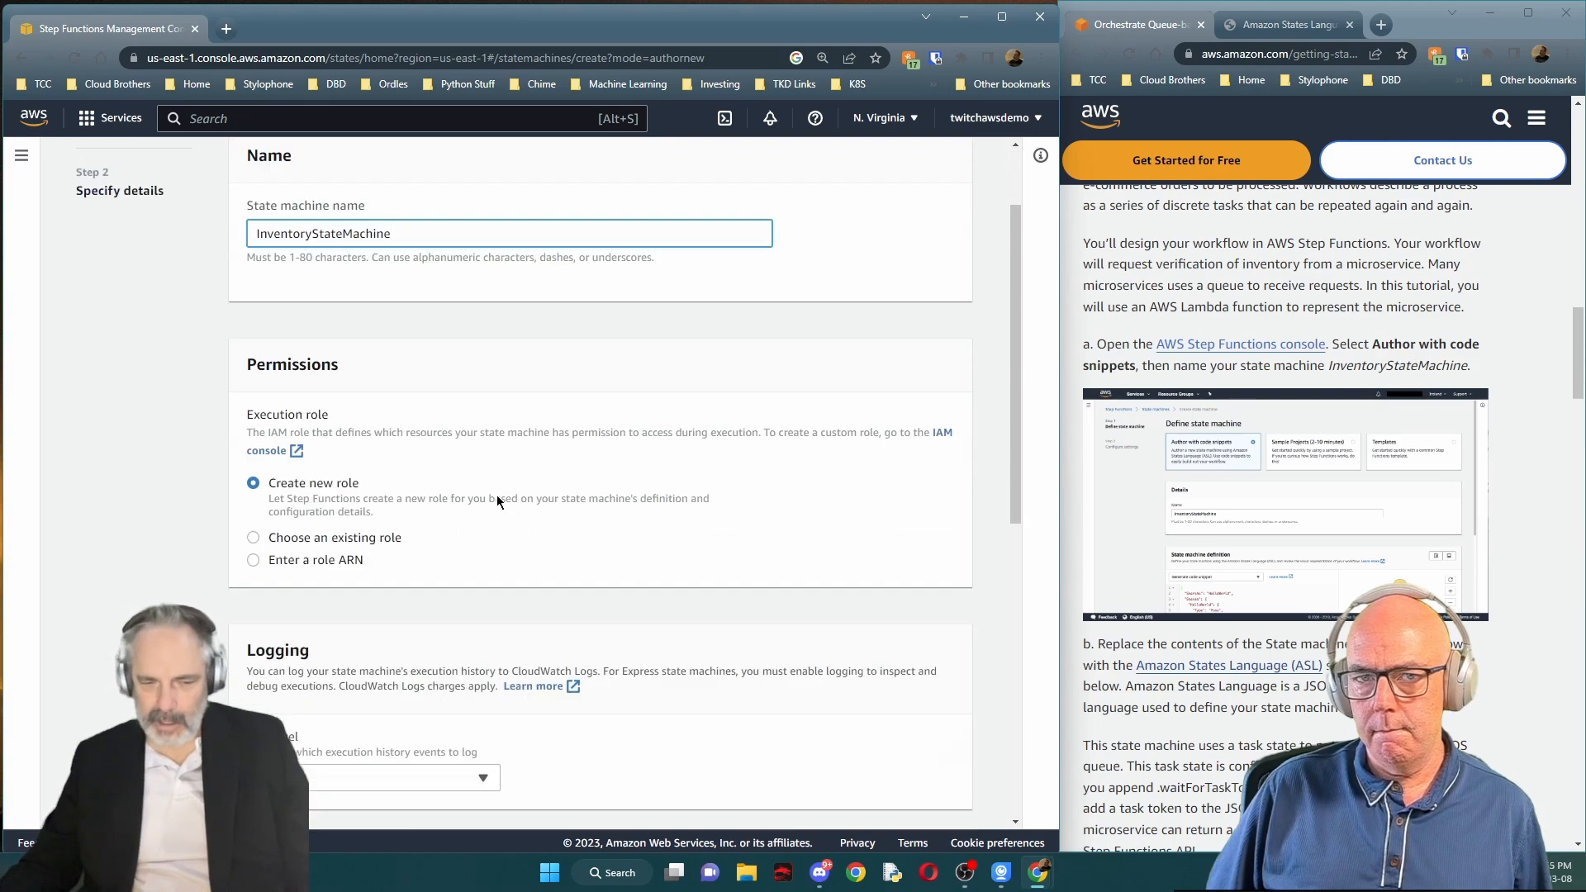
{"action": "scroll", "coordinate": [498, 503], "scroll_direction": "down", "scroll_amount": 3}
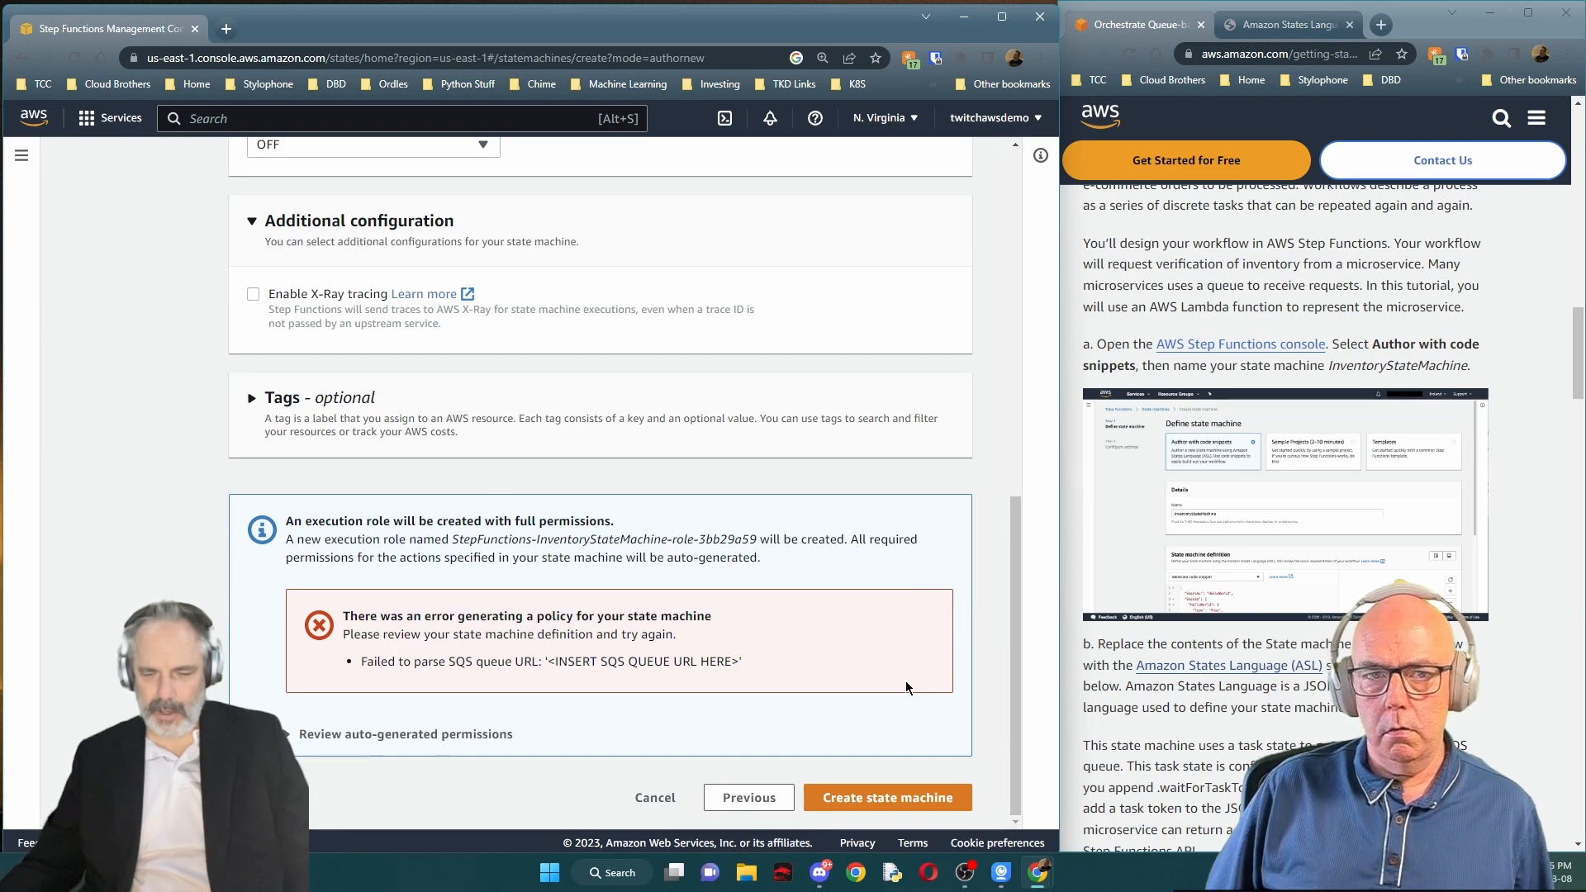
{"action": "scroll", "coordinate": [1295, 491], "scroll_direction": "up", "scroll_amount": 2}
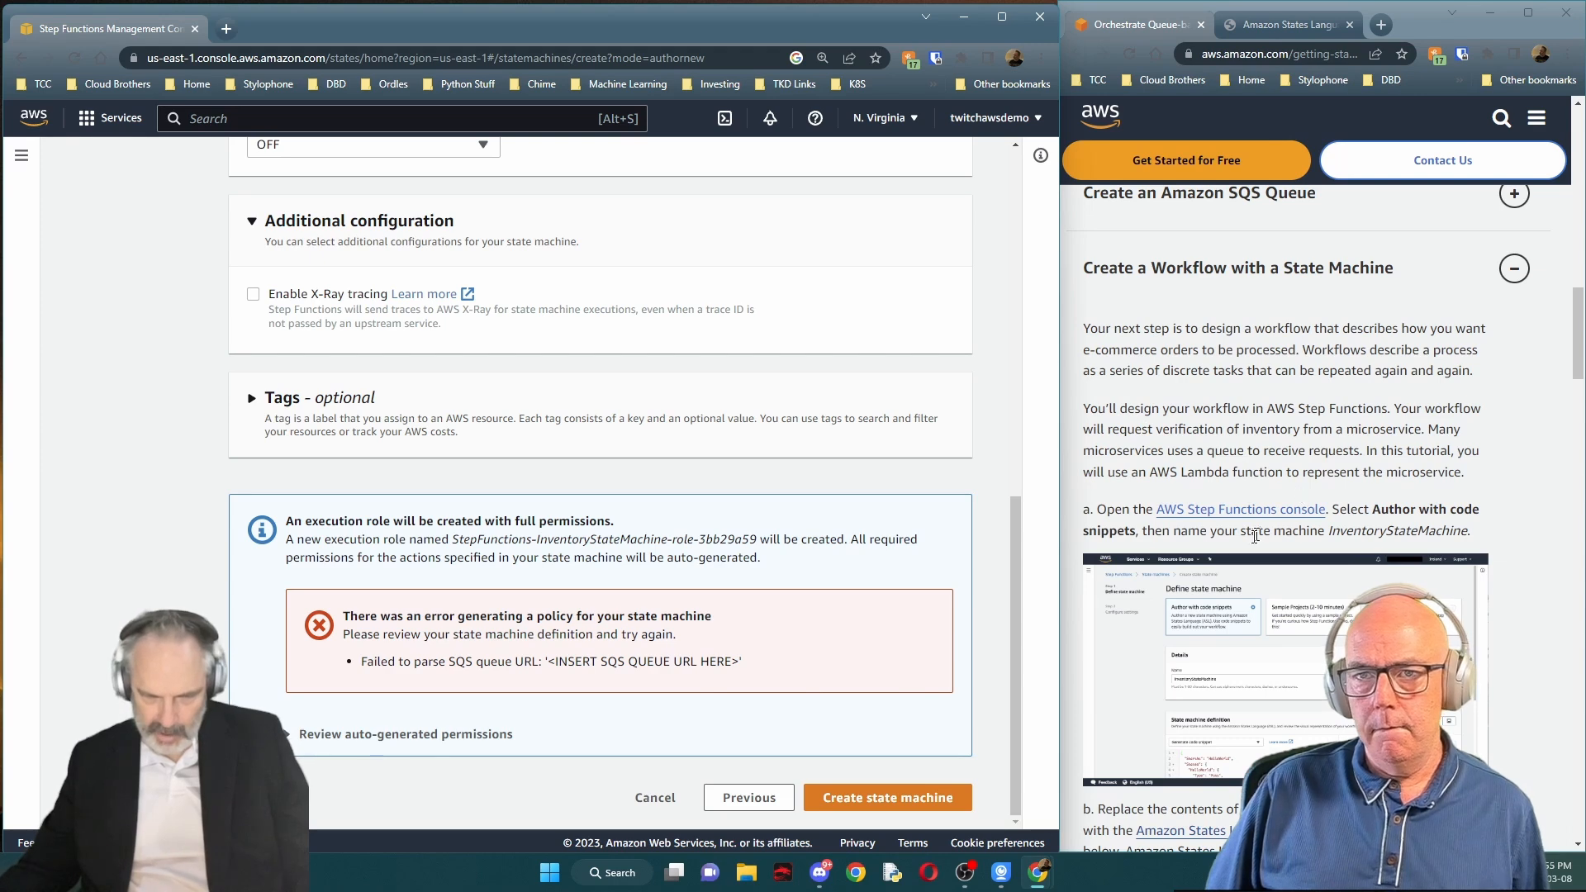
{"action": "left_click", "coordinate": [741, 798]}
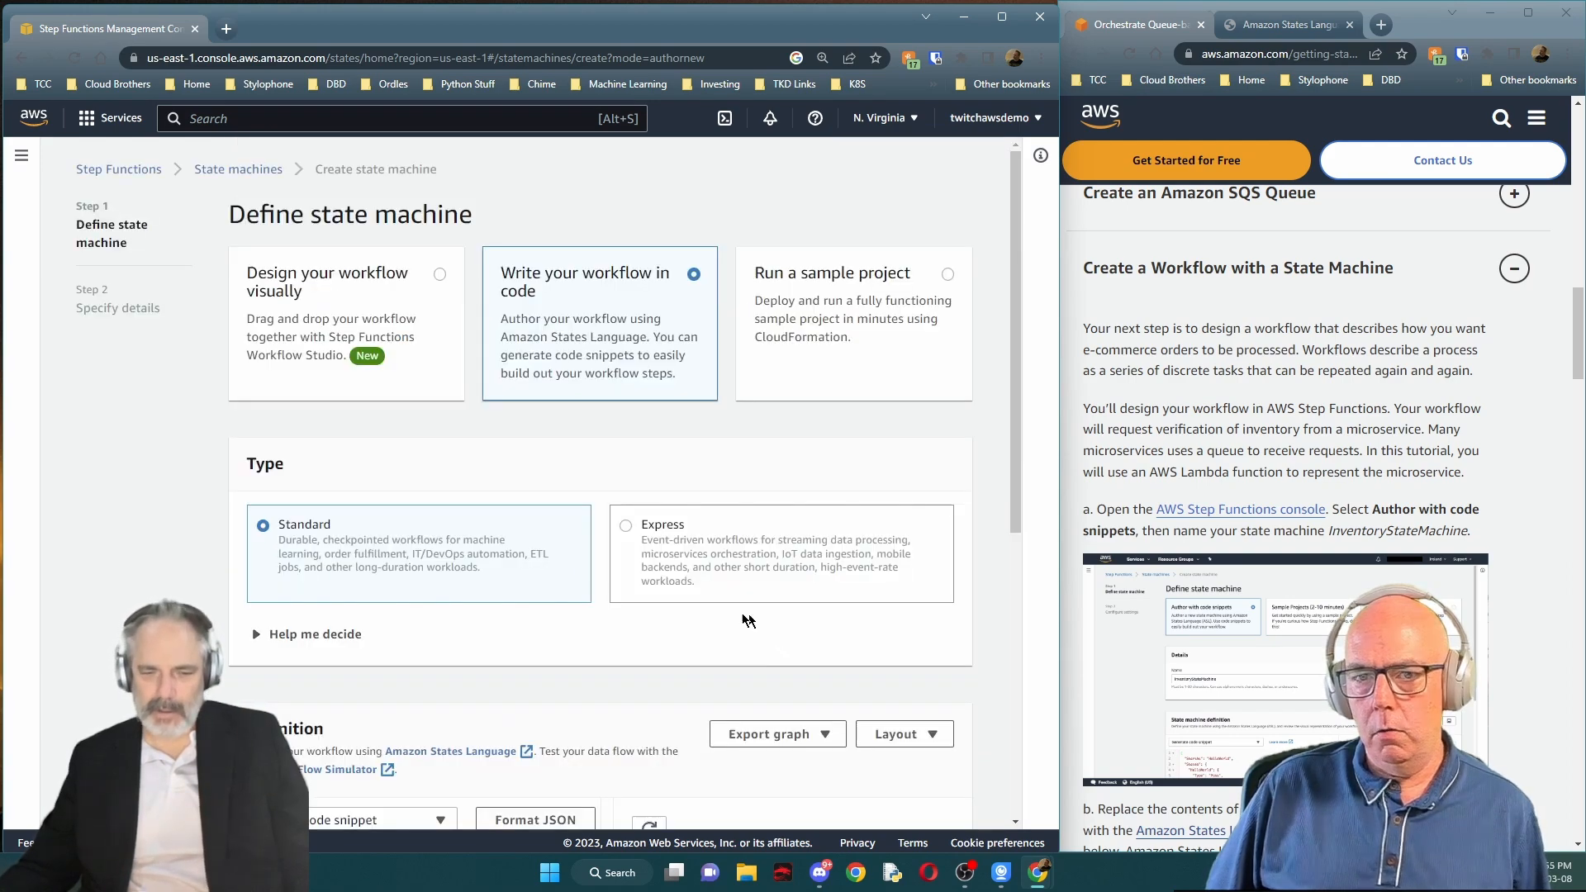
{"action": "scroll", "coordinate": [732, 616], "scroll_direction": "down", "scroll_amount": 6}
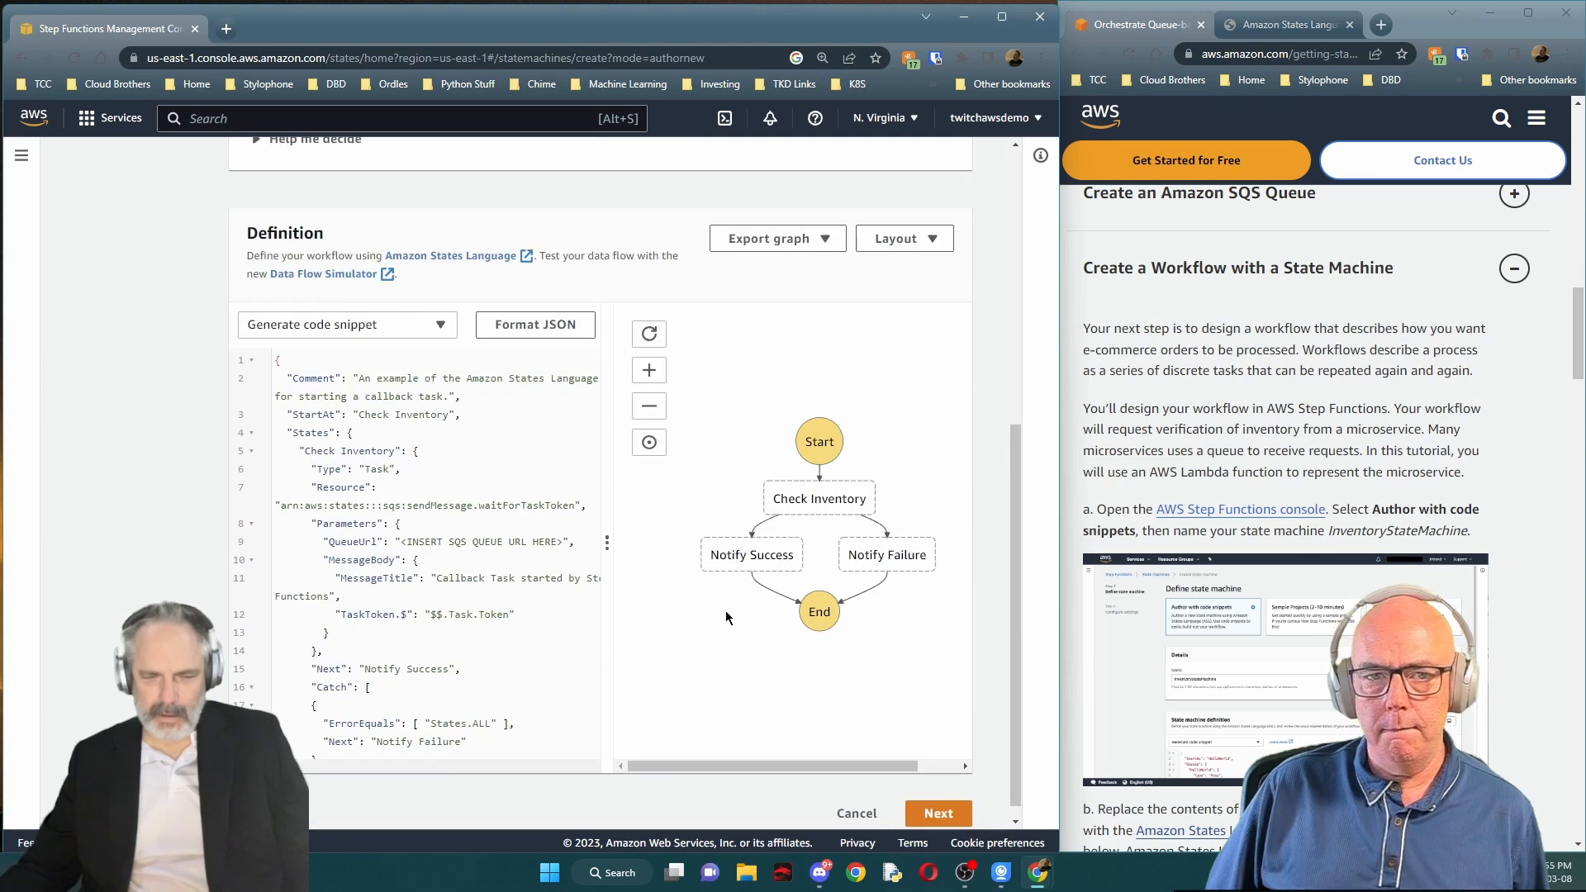
{"action": "left_click_drag", "start_coordinate": [559, 547], "coordinate": [407, 545]}
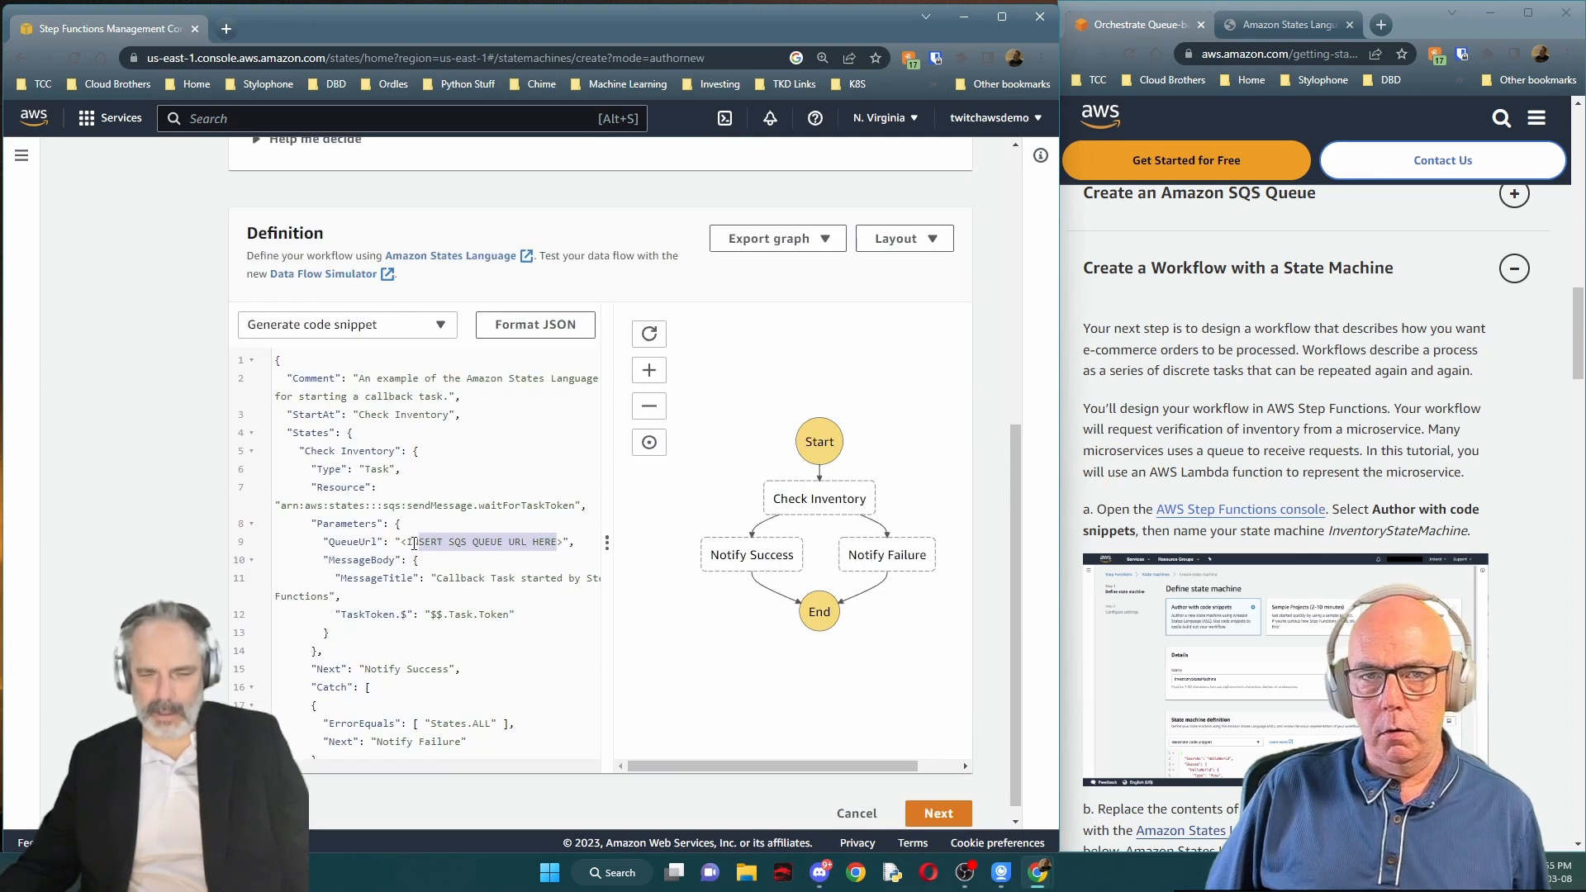
Duplicate the Step Functions browser tab to keep the definition open, and look over the tutorial's state machine code
{"action": "right_click", "coordinate": [219, 34]}
{"action": "left_click", "coordinate": [152, 42]}
{"action": "right_click", "coordinate": [152, 43]}
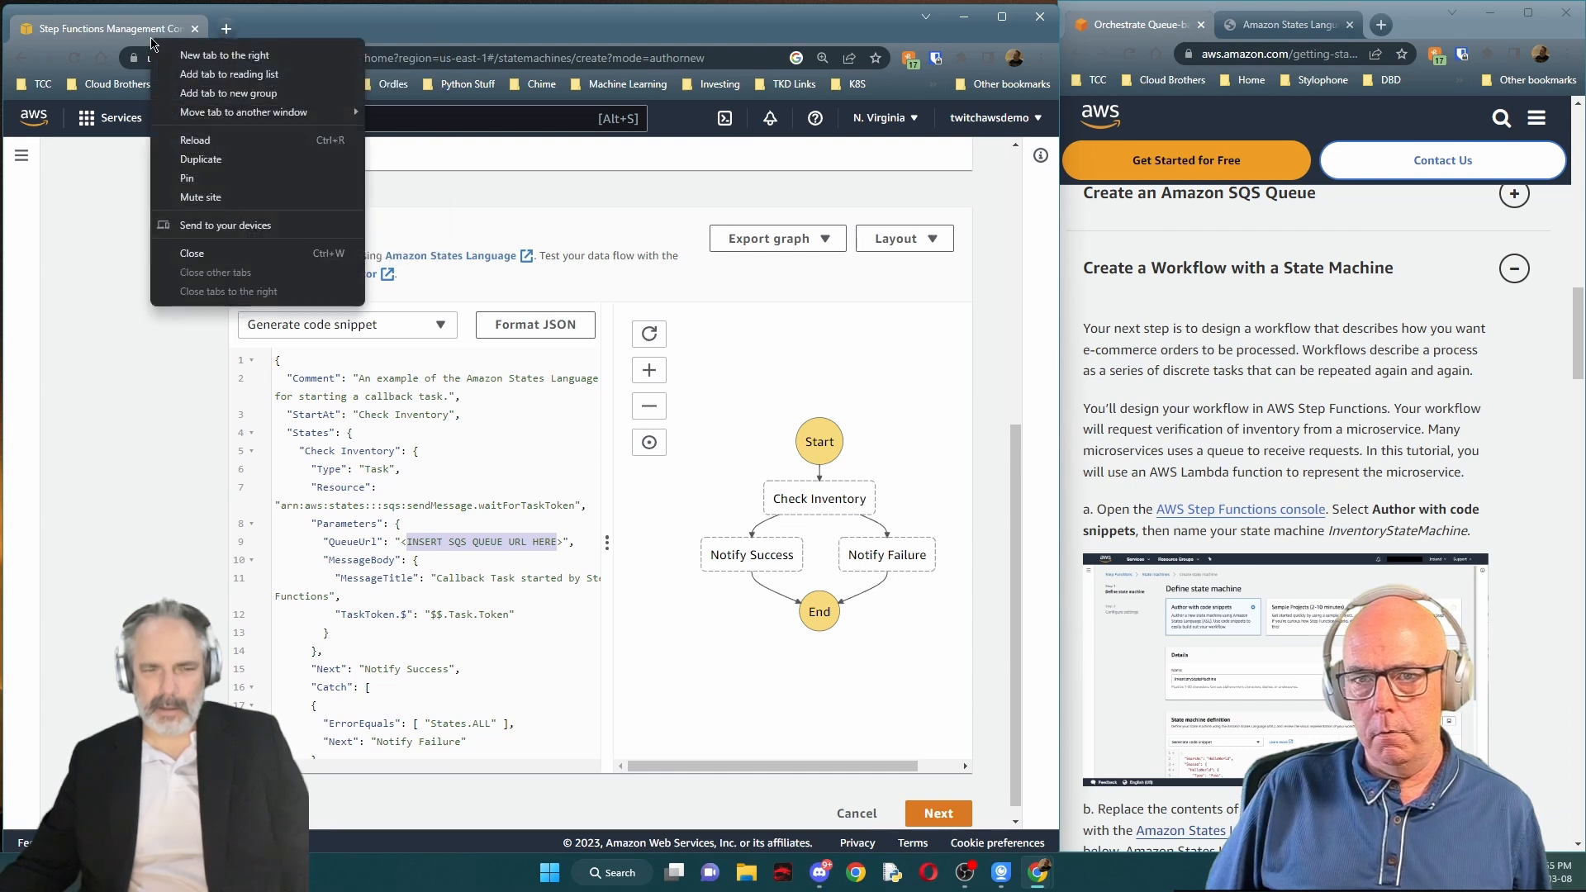
{"action": "left_click", "coordinate": [230, 163]}
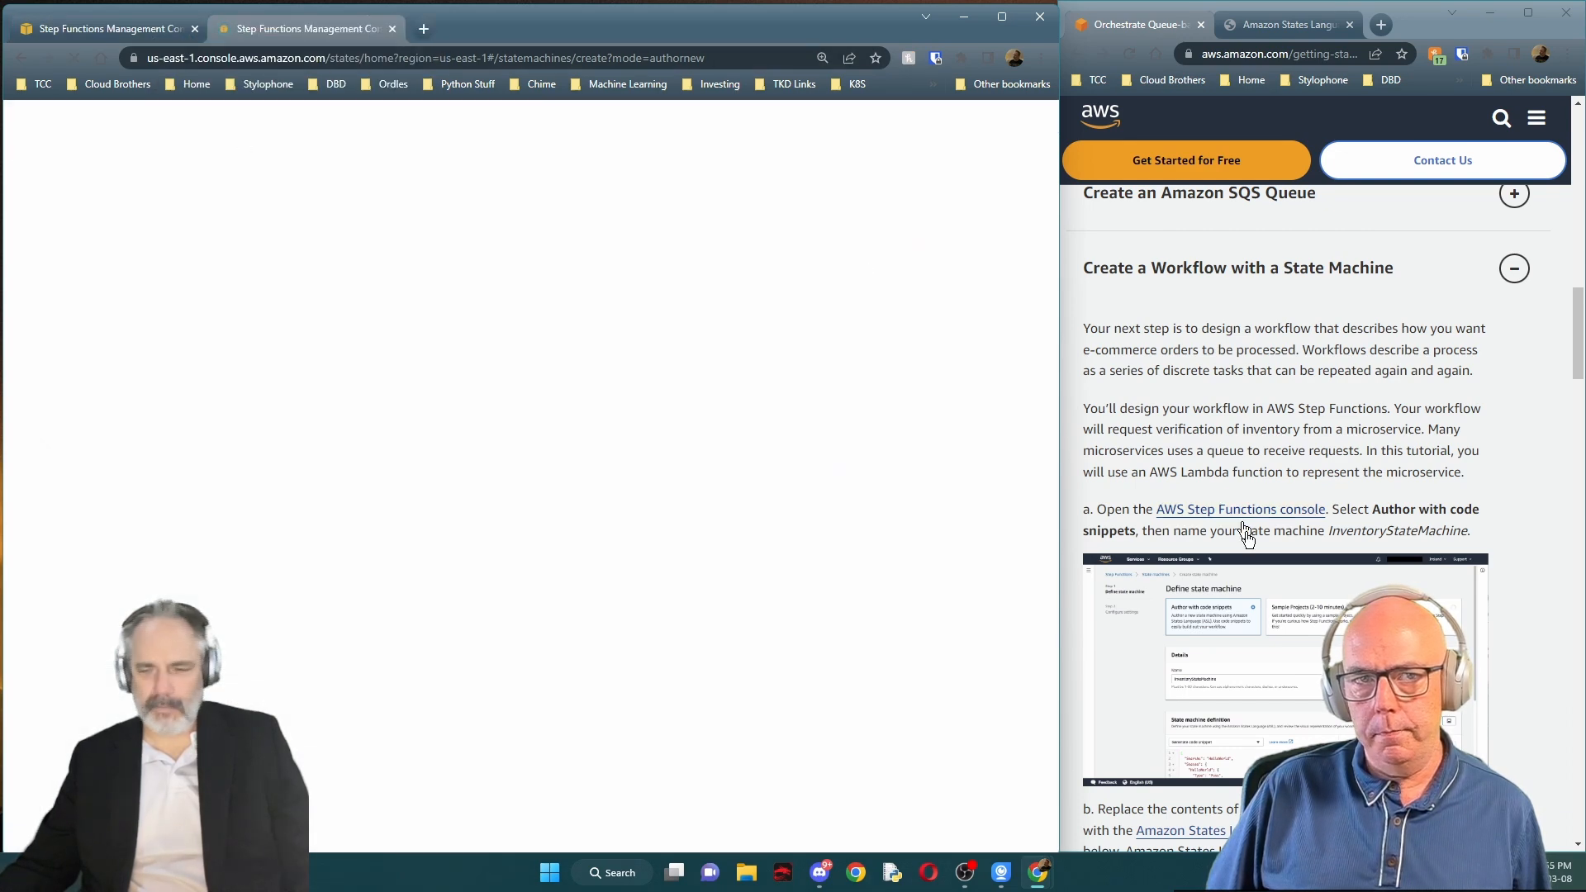
{"action": "scroll", "coordinate": [1316, 601], "scroll_direction": "down", "scroll_amount": 6}
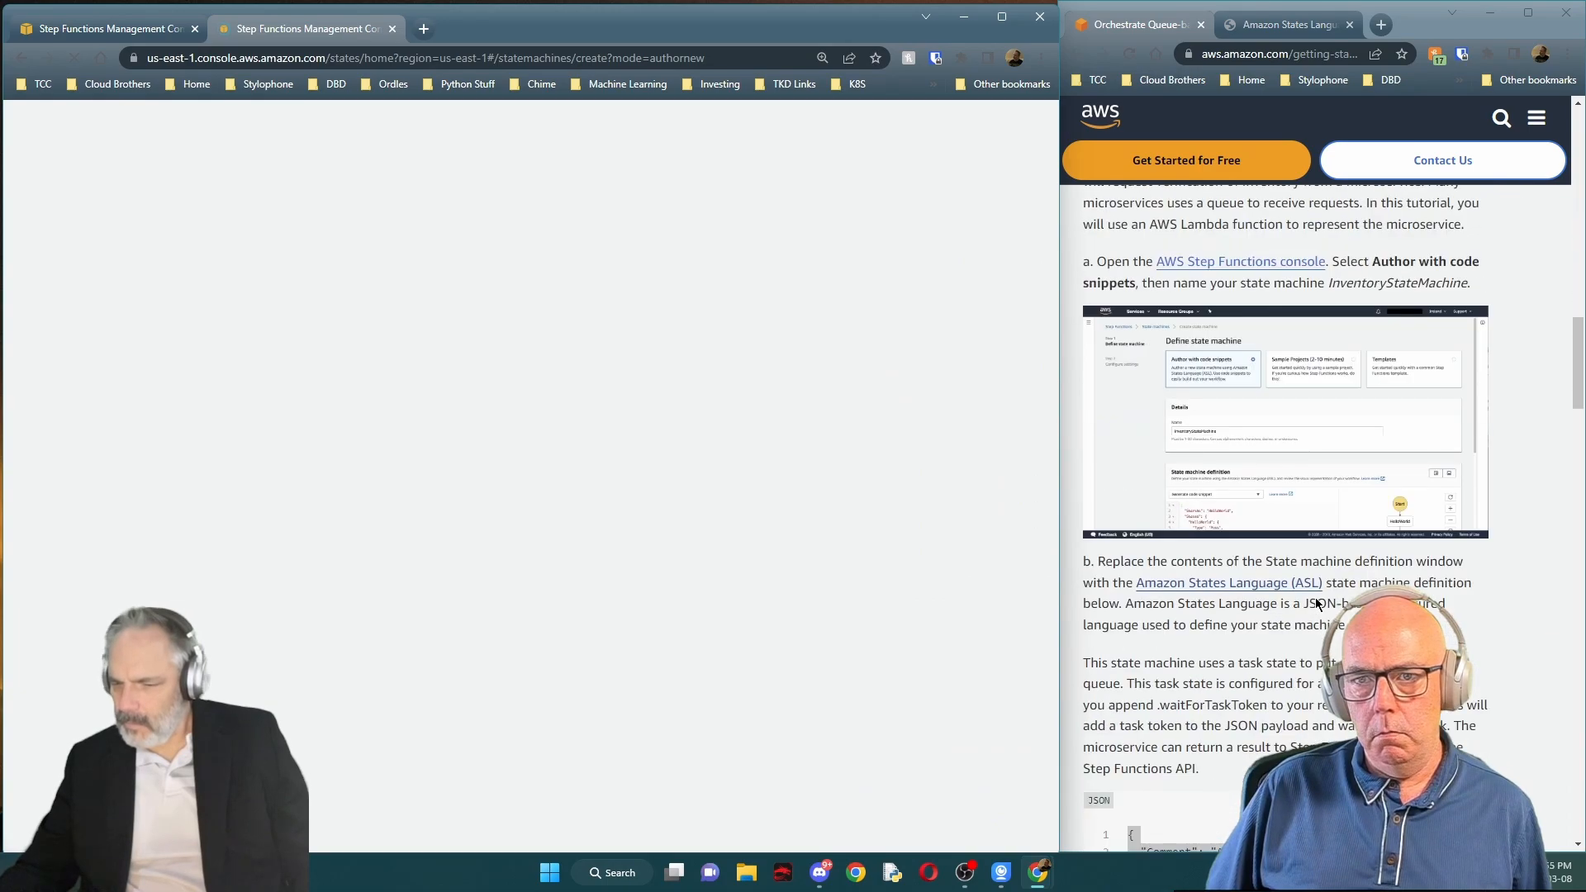
{"action": "scroll", "coordinate": [1316, 597], "scroll_direction": "down", "scroll_amount": 6}
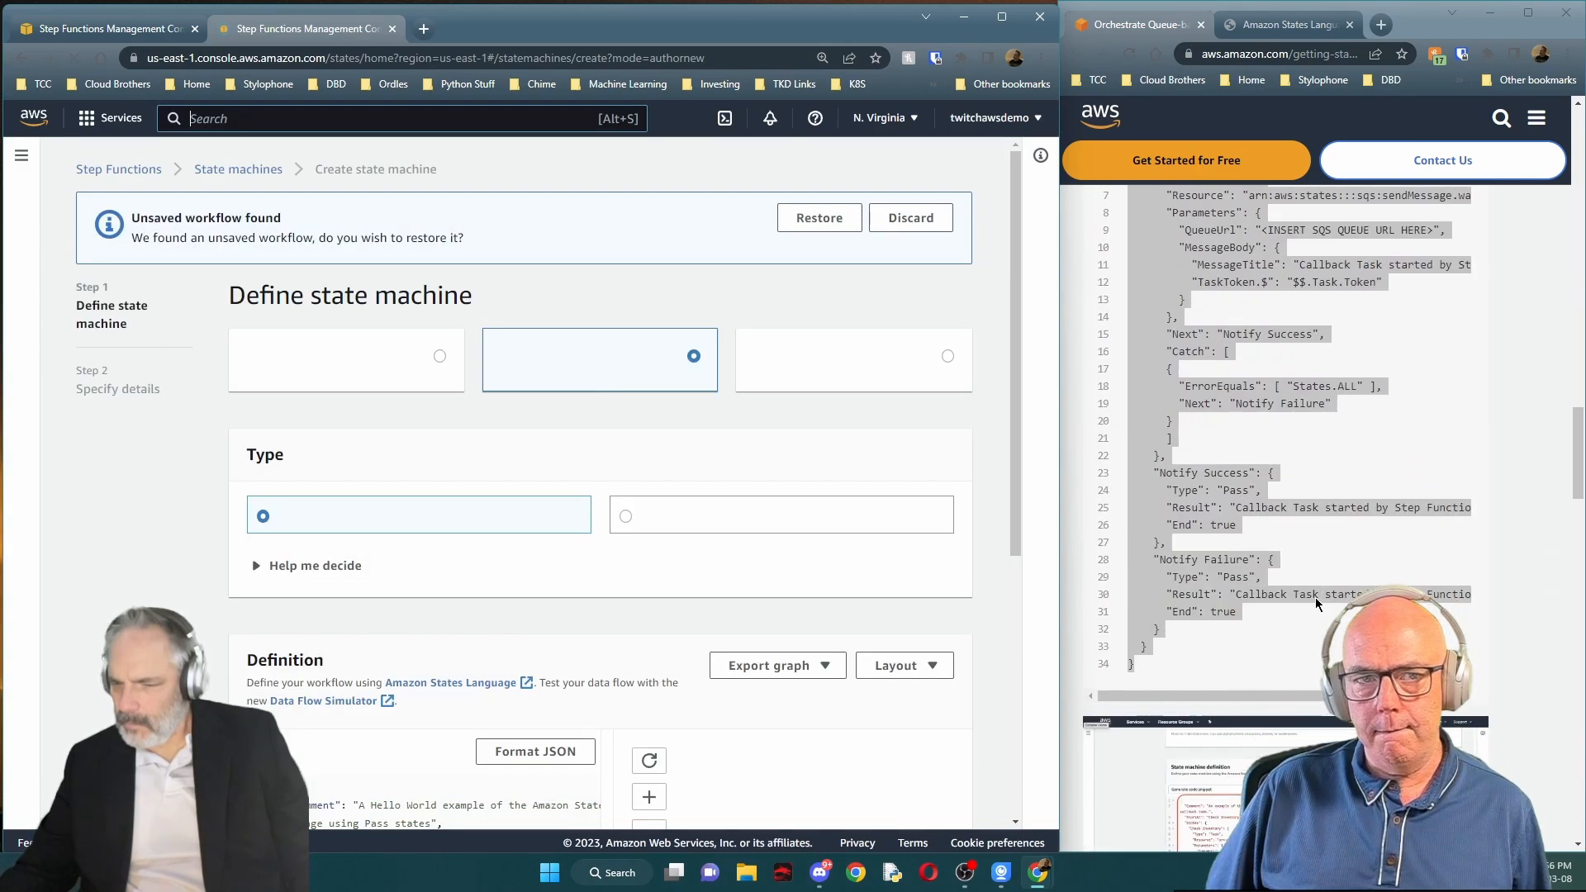
Search the duplicated console page for sqs and open Simple Queue Service, leaving the unsaved workflow page
{"action": "left_click", "coordinate": [208, 119]}
{"action": "type", "text": "sq"}
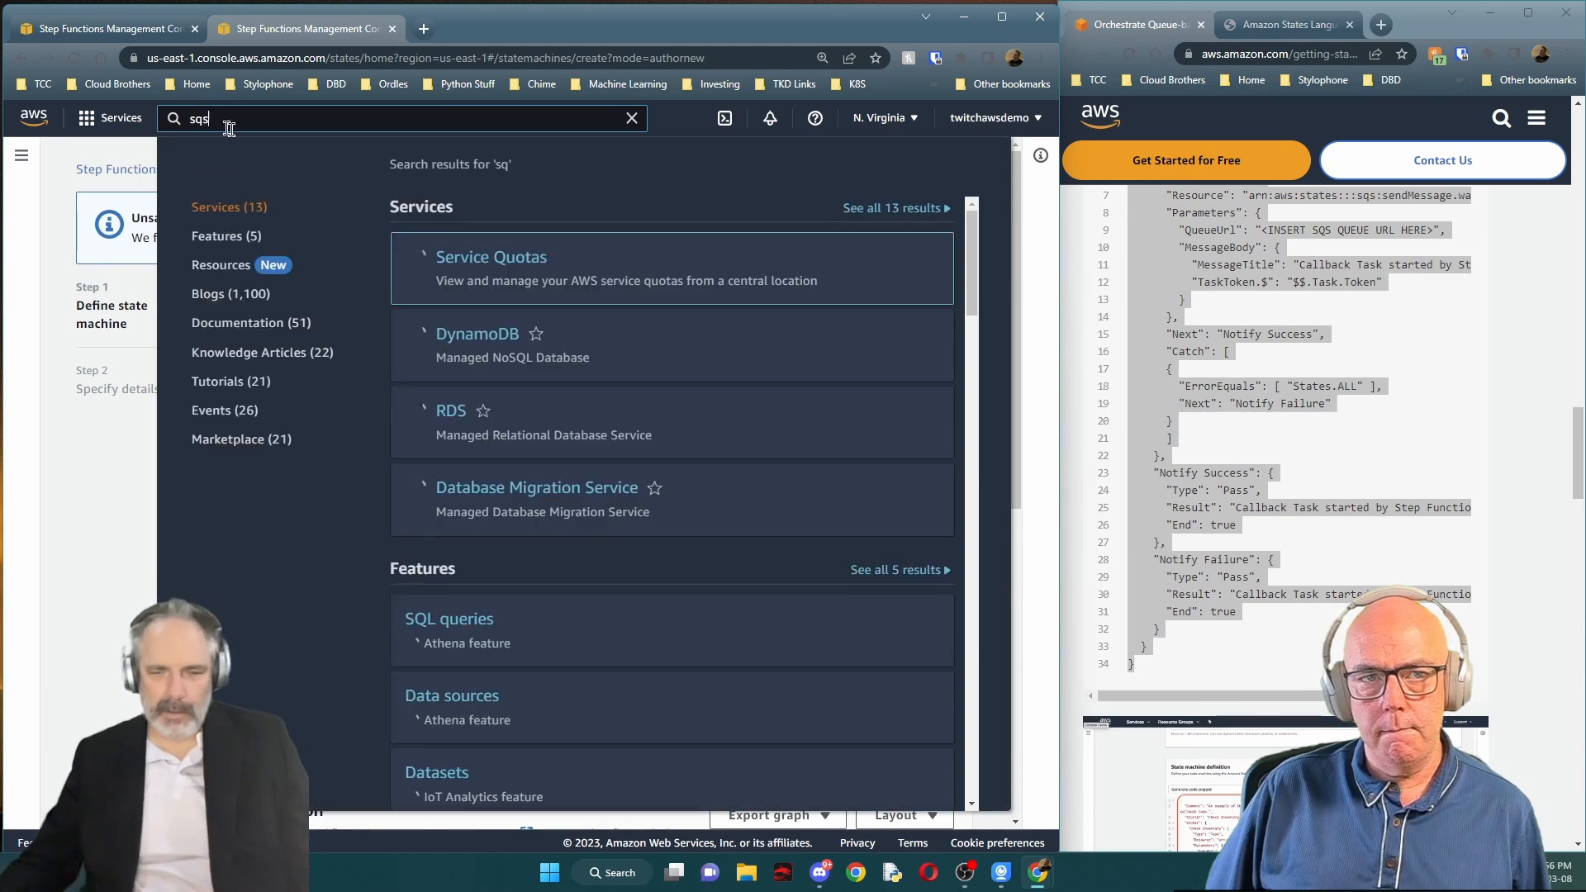
{"action": "type", "text": "s"}
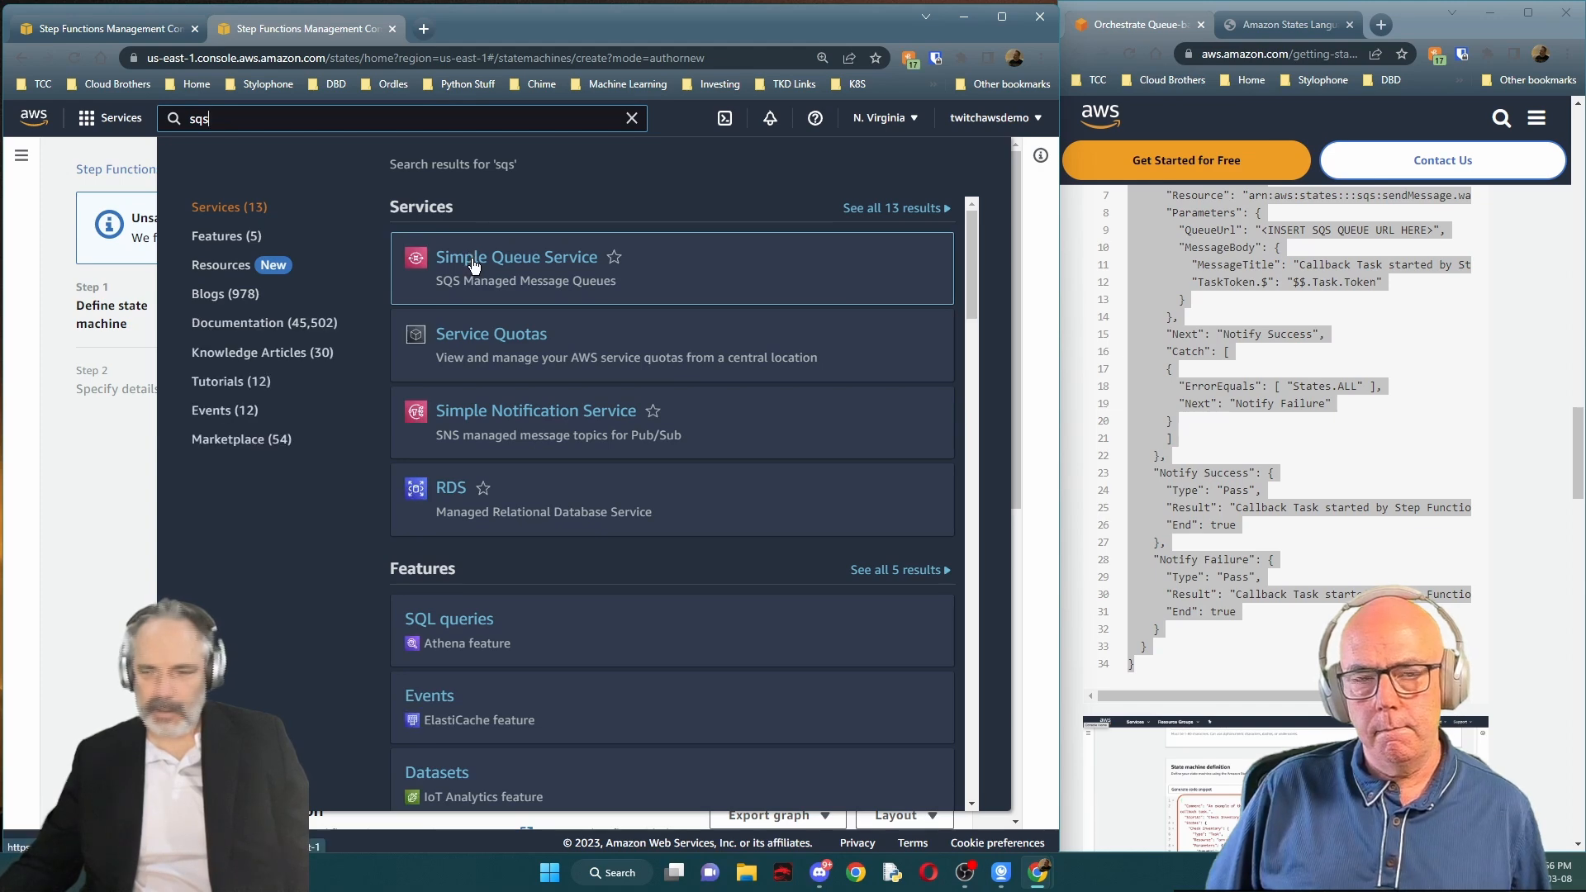
{"action": "left_click", "coordinate": [473, 264]}
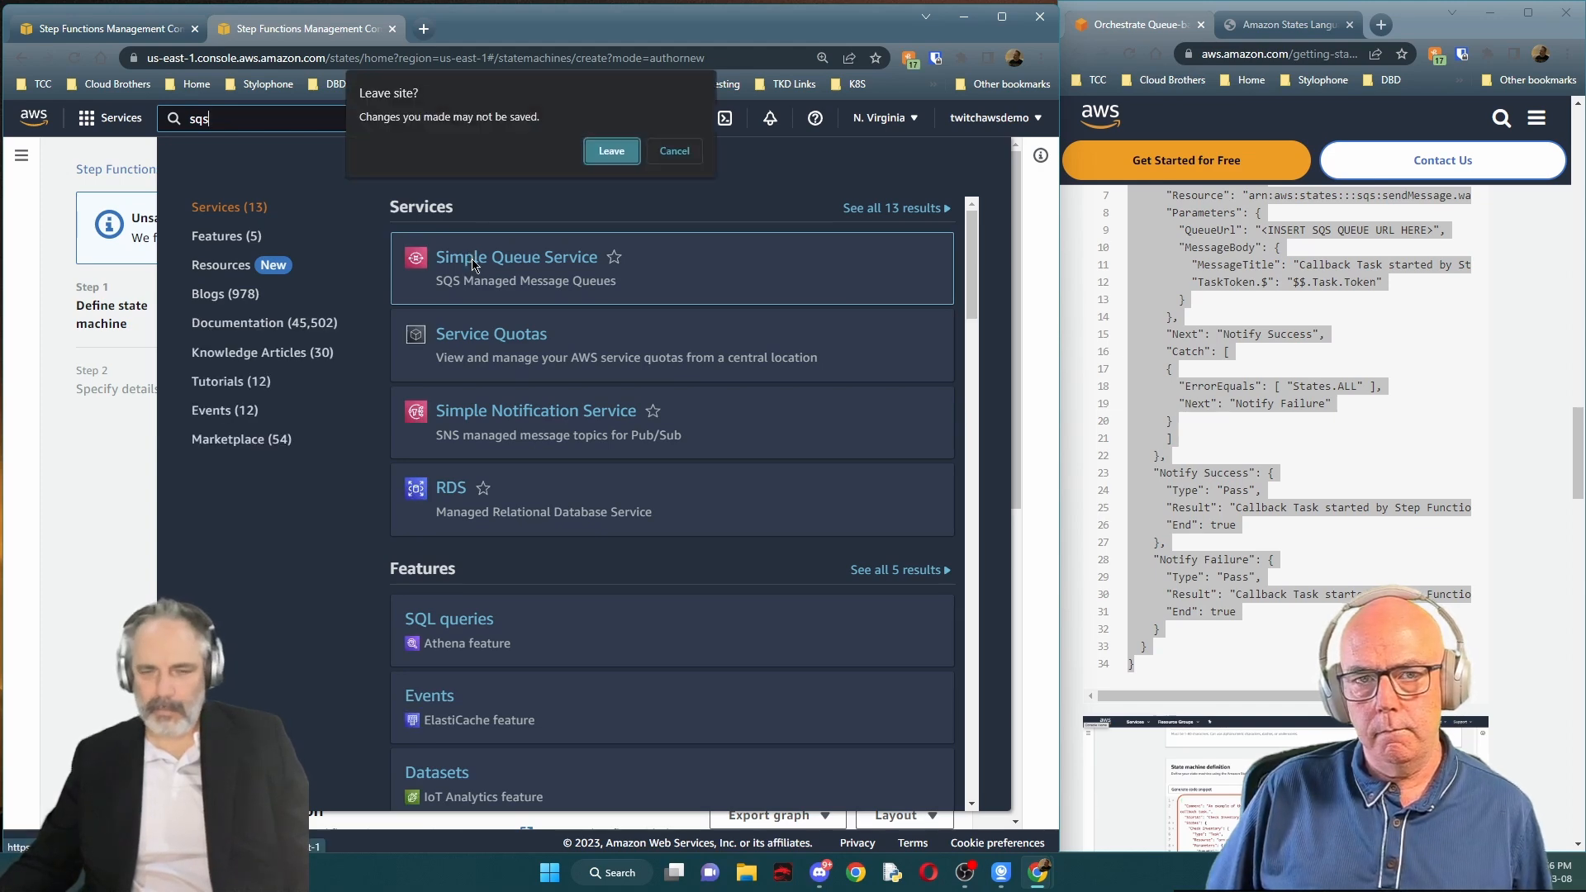
{"action": "left_click", "coordinate": [598, 157]}
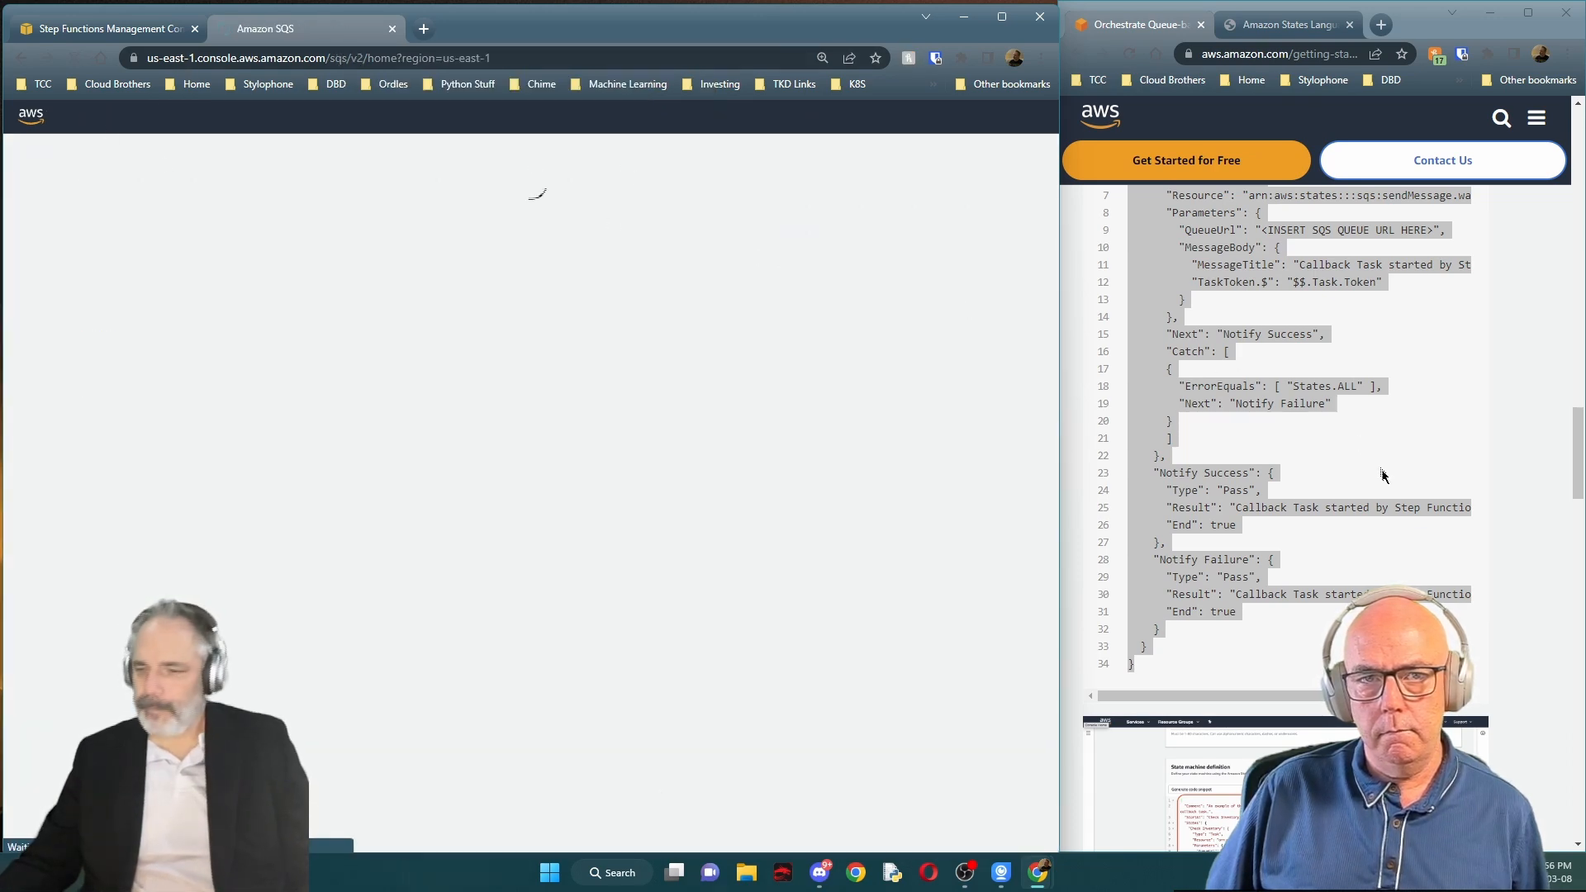
Open the Orders queue in Amazon SQS and copy its URL
{"action": "scroll", "coordinate": [1384, 475], "scroll_direction": "down", "scroll_amount": 2}
{"action": "scroll", "coordinate": [1387, 477], "scroll_direction": "up", "scroll_amount": 8}
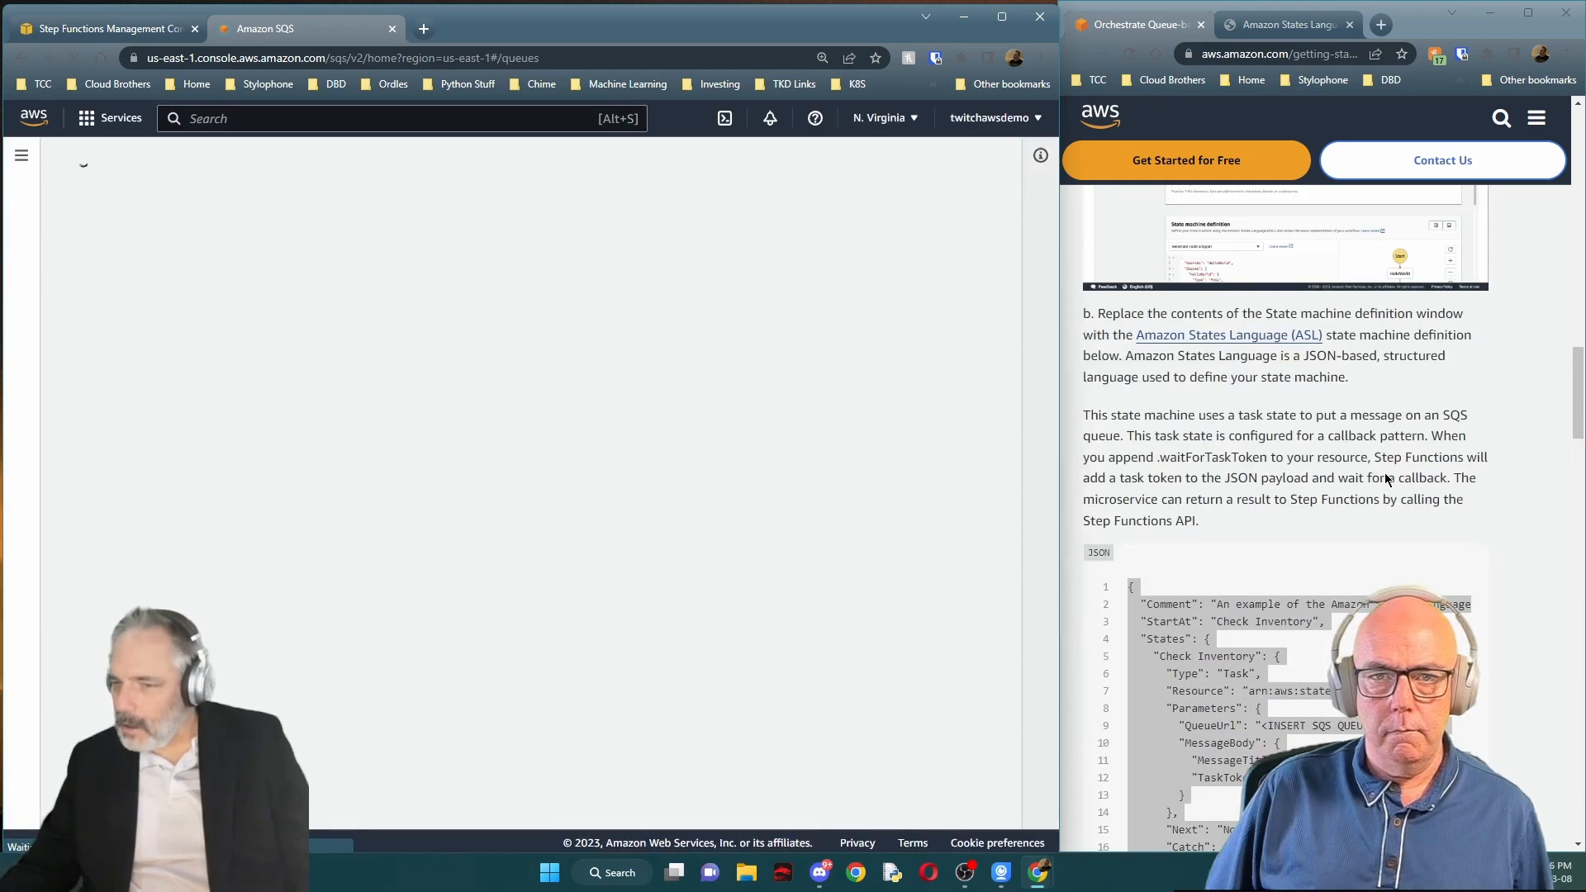
{"action": "scroll", "coordinate": [1386, 478], "scroll_direction": "down", "scroll_amount": 4}
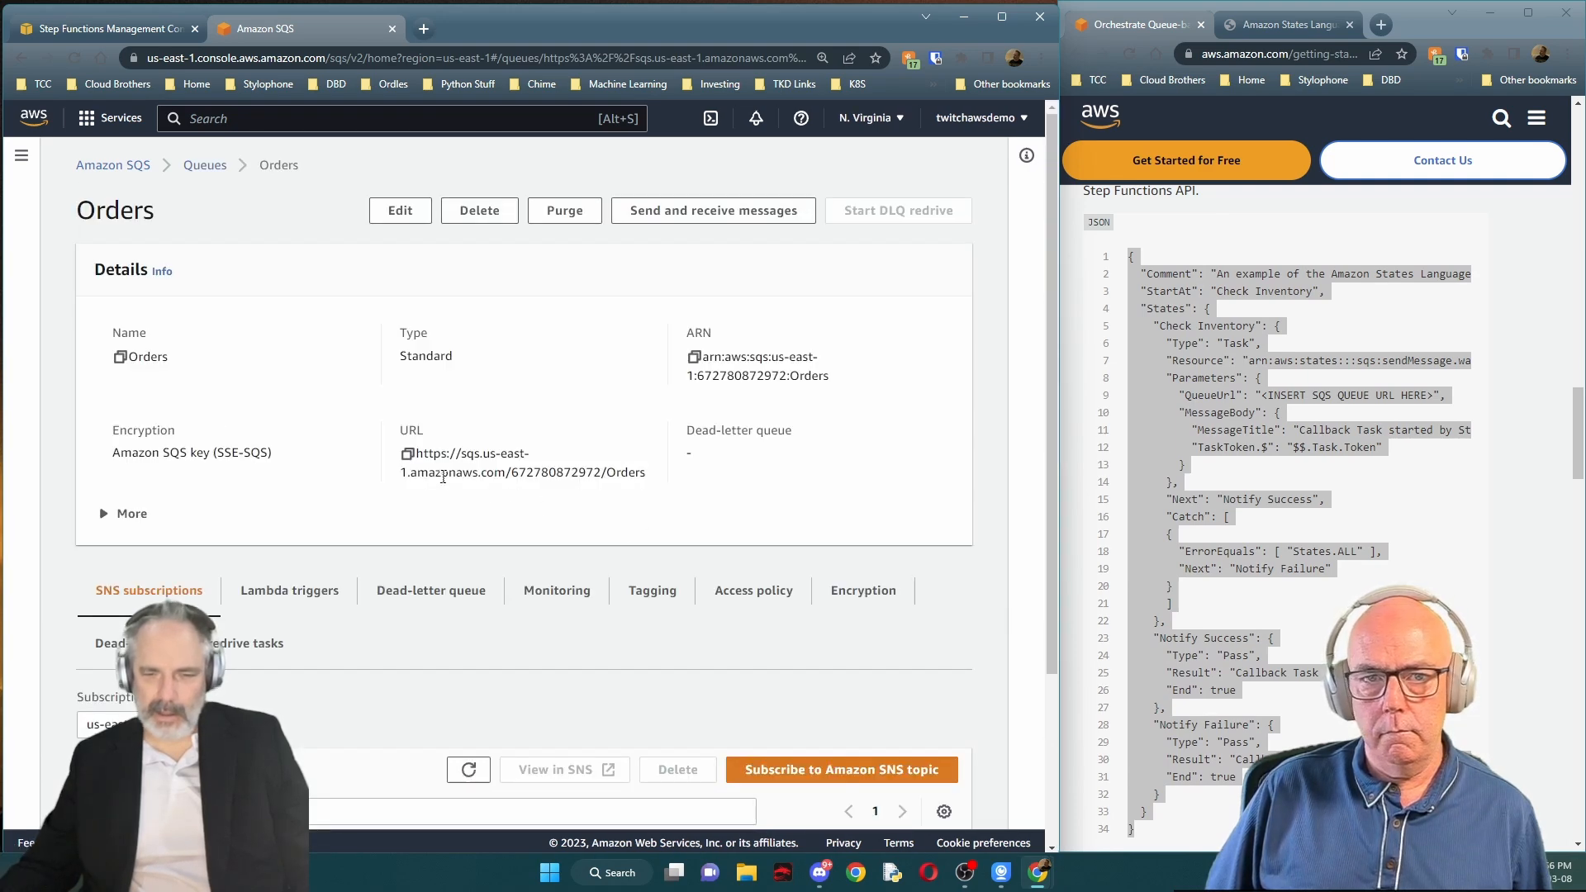
{"action": "left_click", "coordinate": [696, 358]}
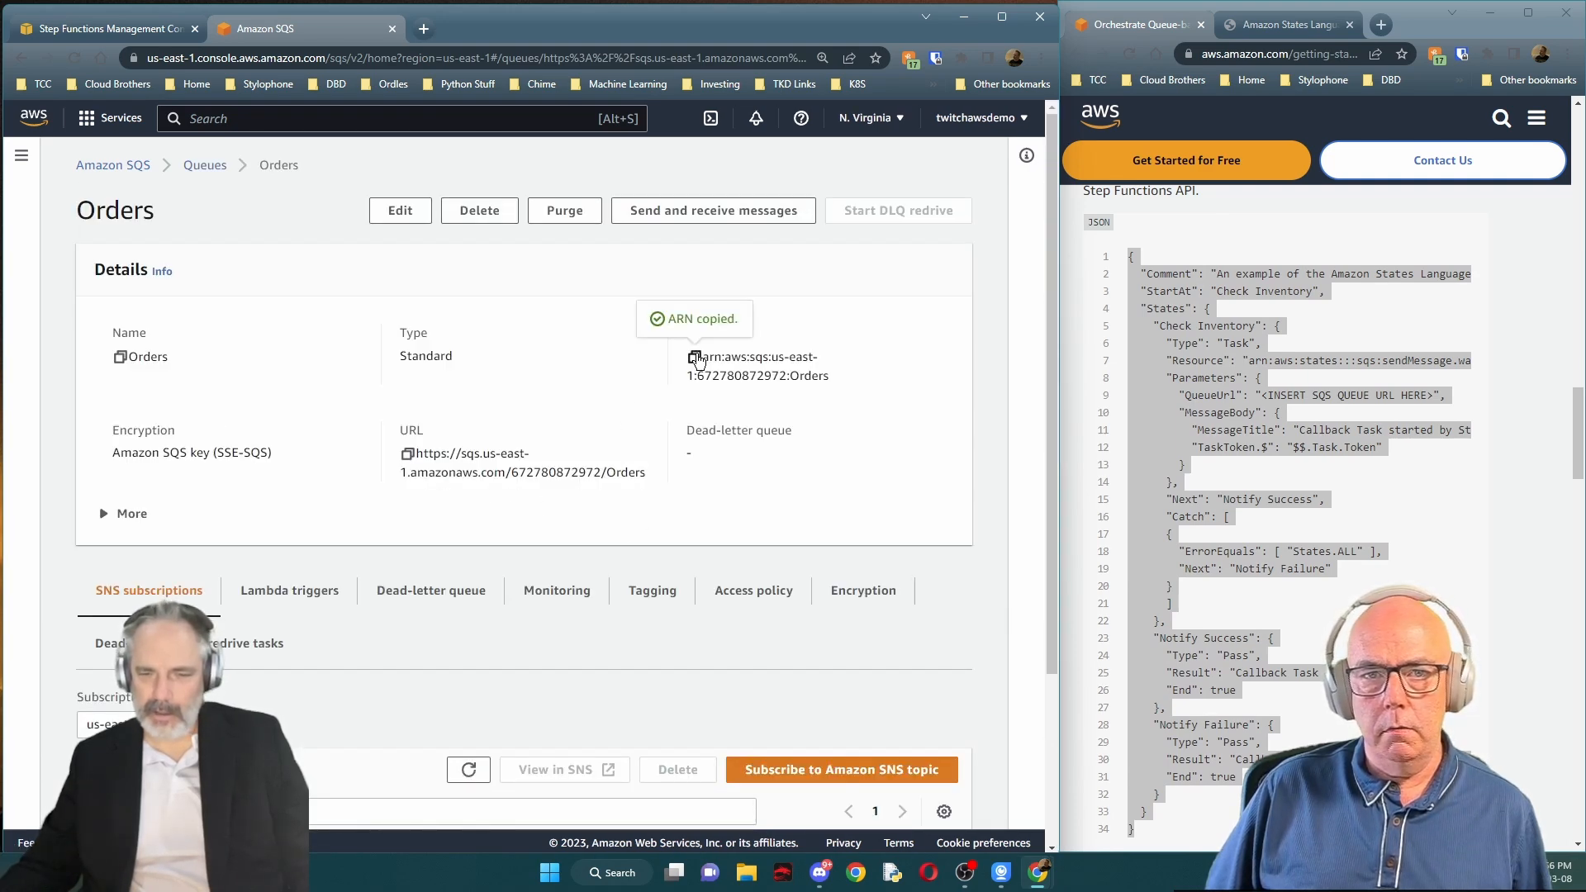
{"action": "left_click", "coordinate": [93, 33]}
{"action": "left_click", "coordinate": [248, 27]}
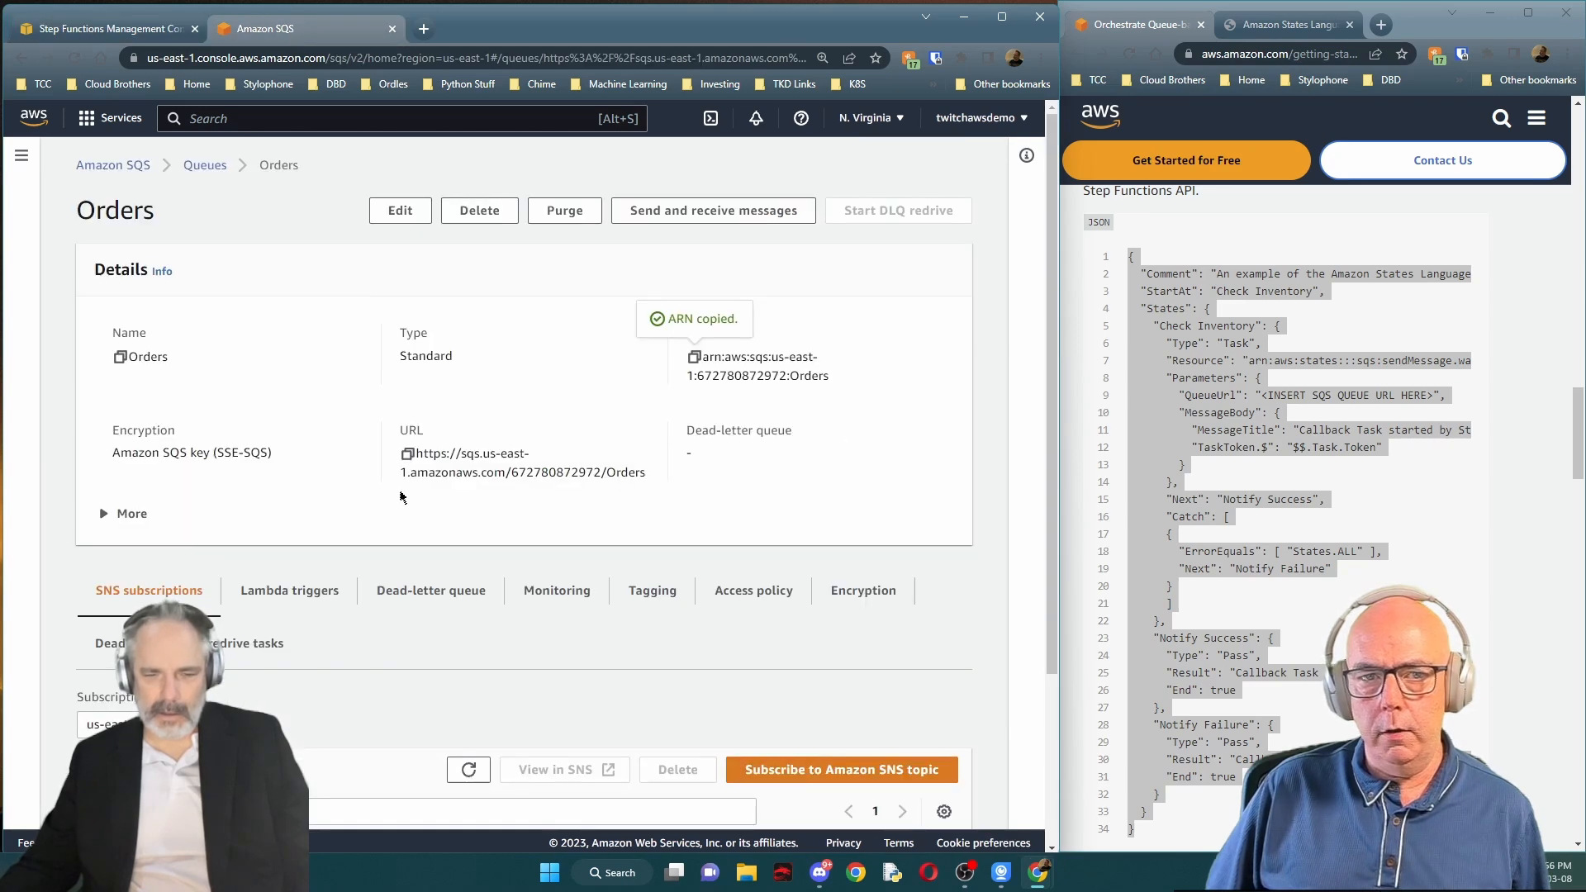
{"action": "left_click", "coordinate": [407, 454]}
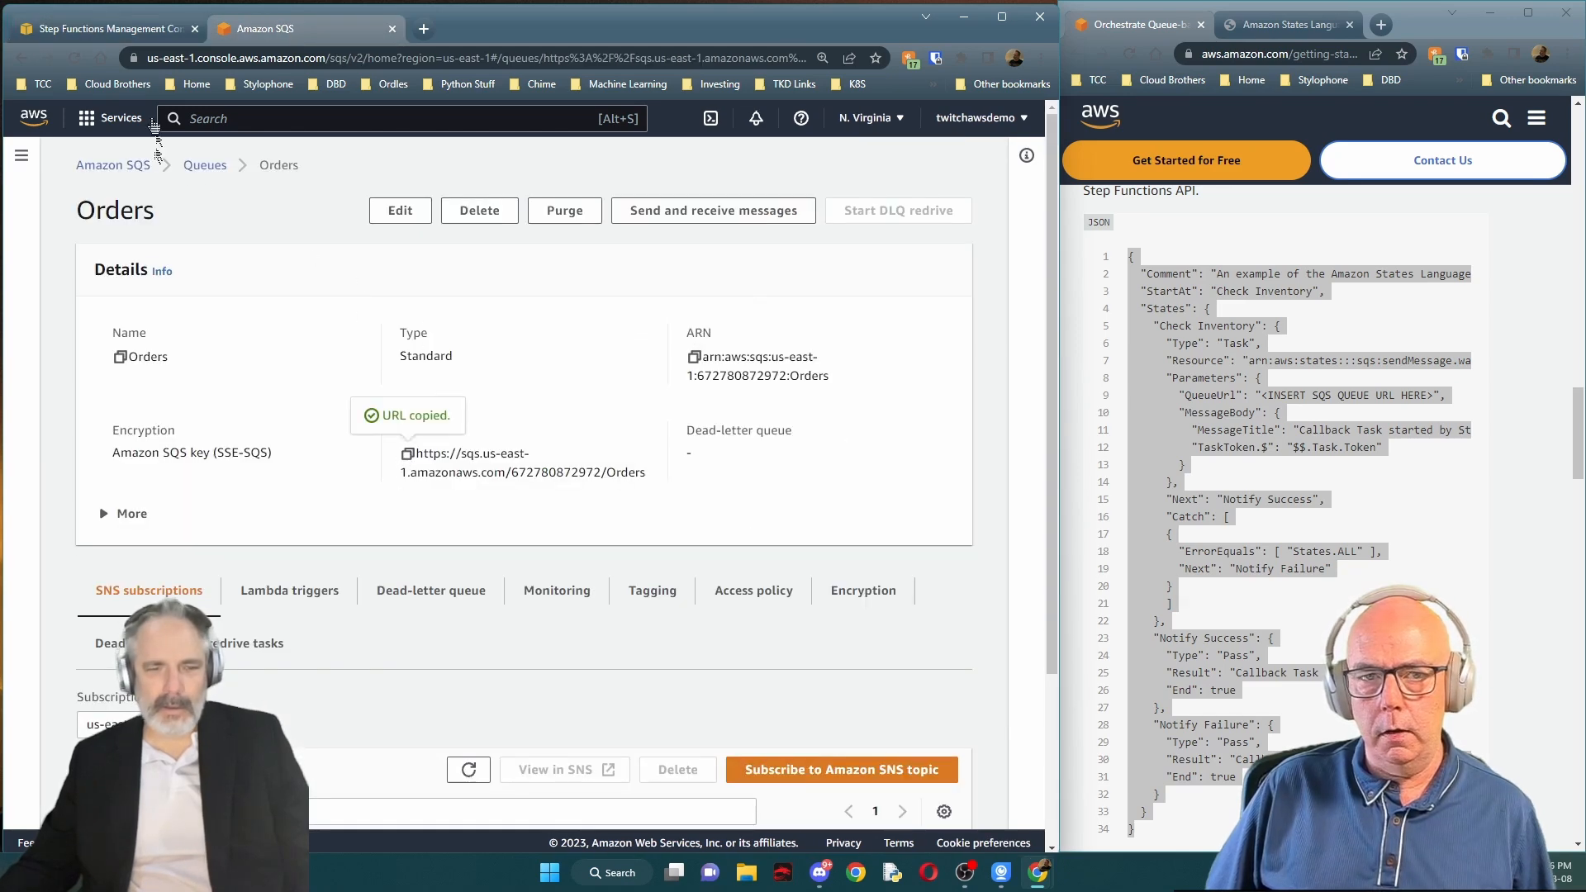
Replace the INSERT SQS QUEUE URL HERE text in the state machine's QueueUrl parameter with the copied Orders queue URL
{"action": "left_click", "coordinate": [93, 28]}
{"action": "left_click", "coordinate": [416, 529]}
{"action": "left_click_drag", "start_coordinate": [409, 541], "coordinate": [555, 543]}
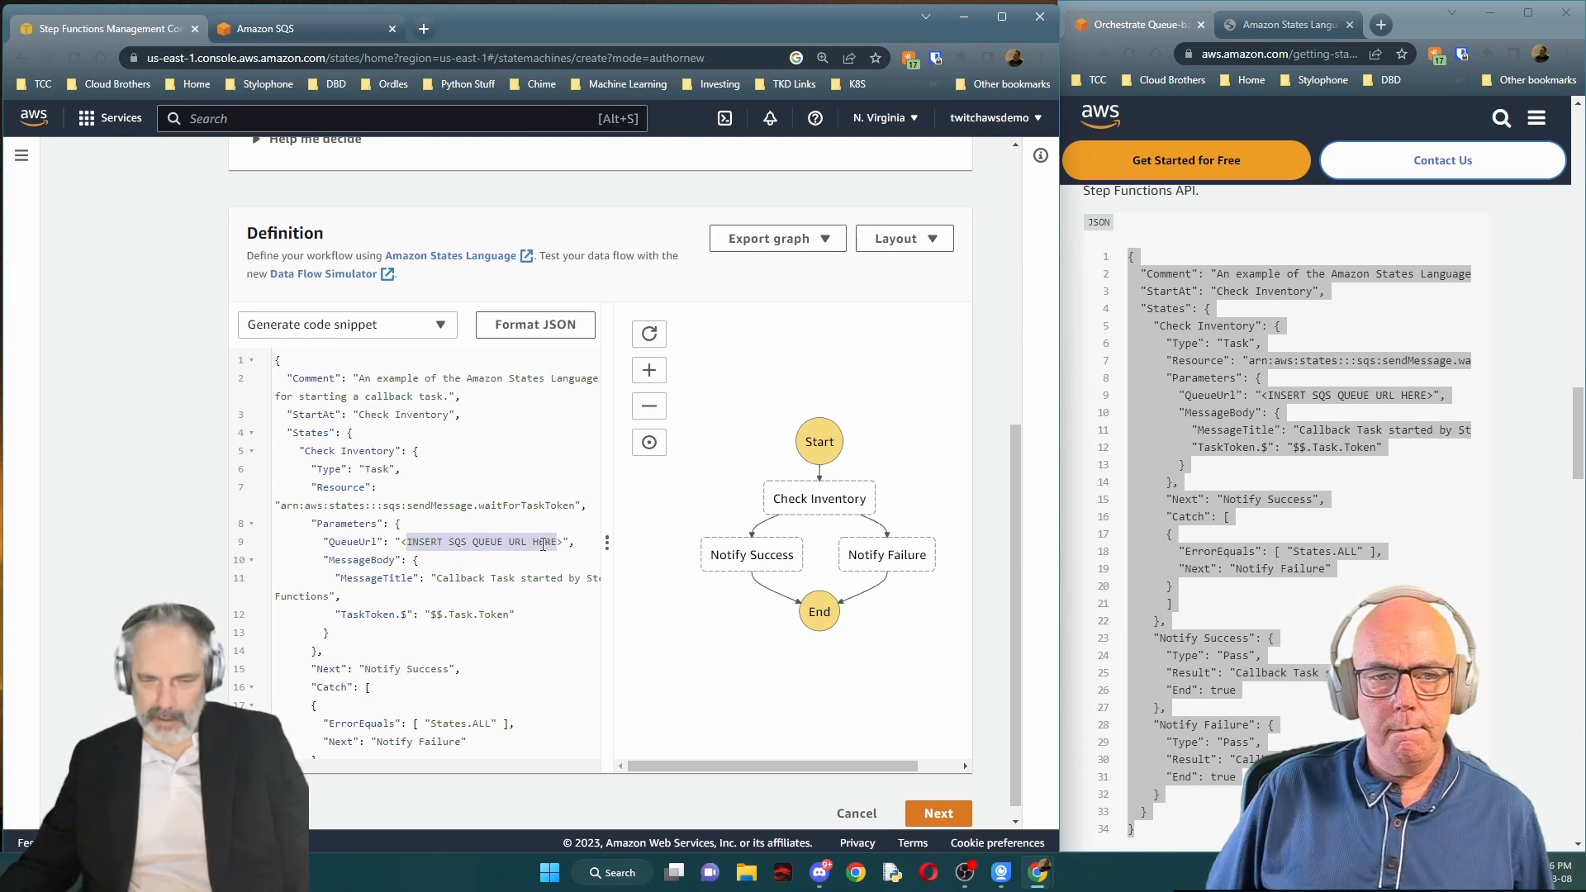
{"action": "right_click", "coordinate": [543, 543]}
{"action": "left_click", "coordinate": [578, 314]}
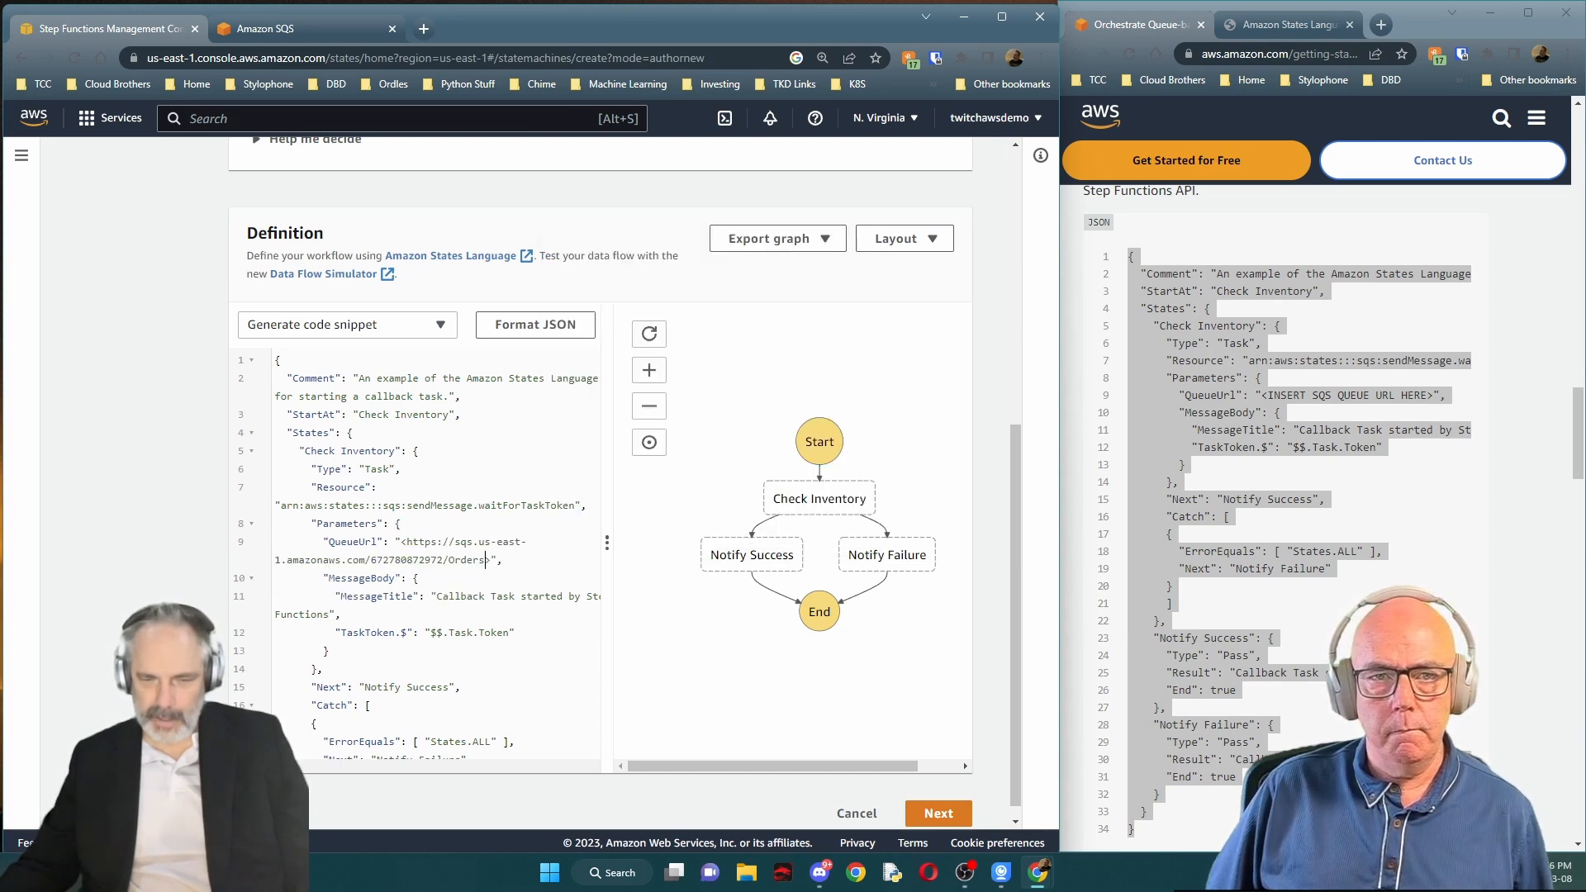
Continue to the state machine's details, review its settings and execution role notice, and check them against the tutorial's steps c and d
{"action": "scroll", "coordinate": [873, 714], "scroll_direction": "down", "scroll_amount": 1}
{"action": "left_click", "coordinate": [919, 797]}
{"action": "scroll", "coordinate": [828, 579], "scroll_direction": "down", "scroll_amount": 5}
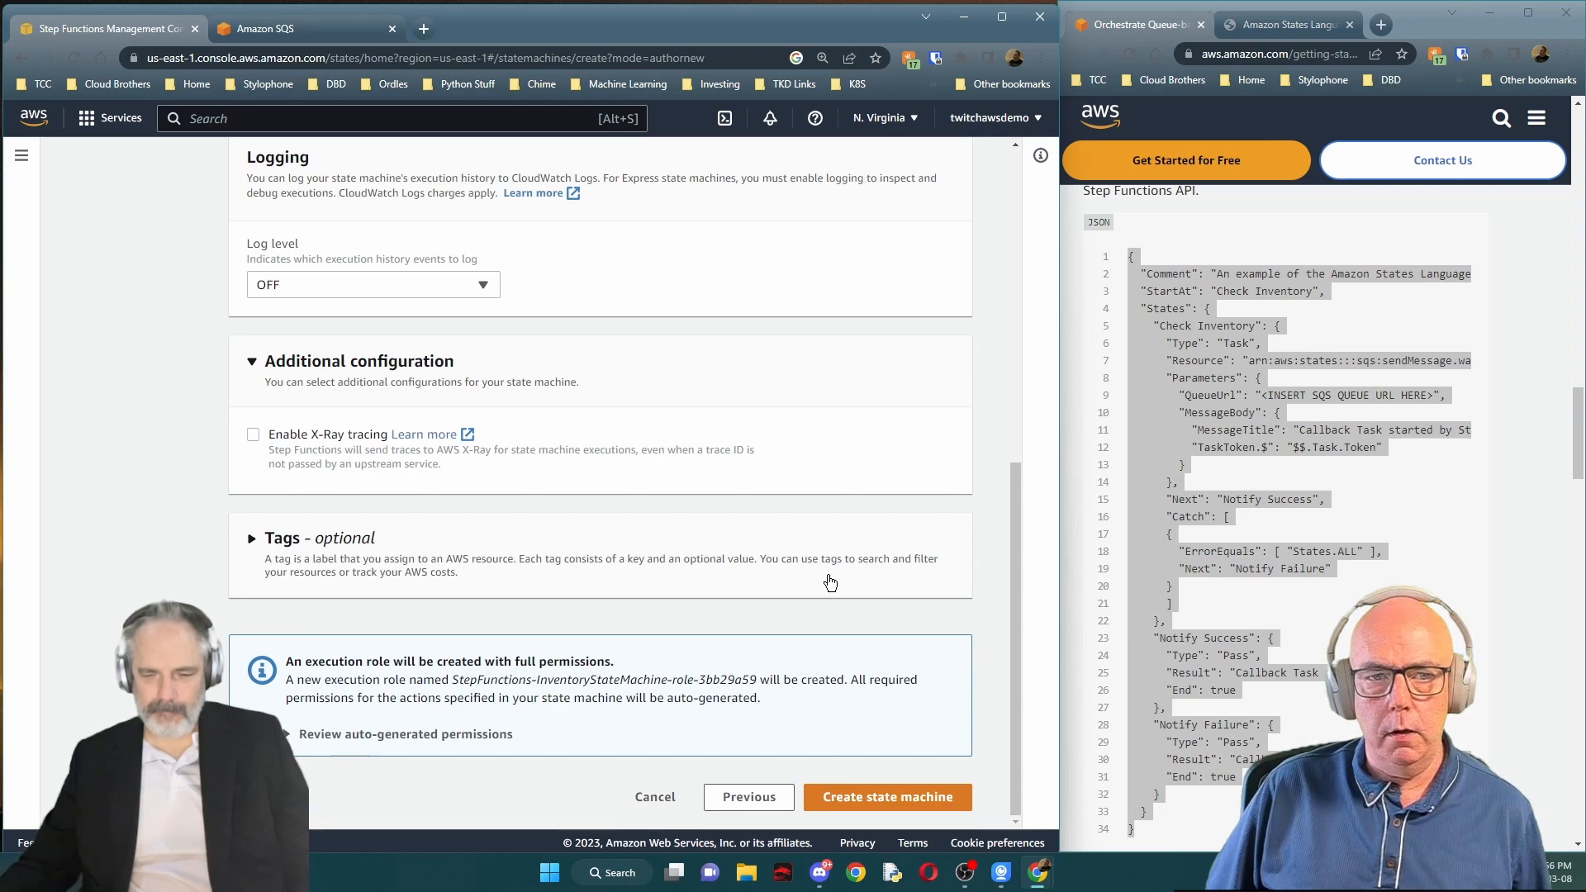
{"action": "scroll", "coordinate": [831, 584], "scroll_direction": "up", "scroll_amount": 10}
{"action": "scroll", "coordinate": [831, 584], "scroll_direction": "down", "scroll_amount": 10}
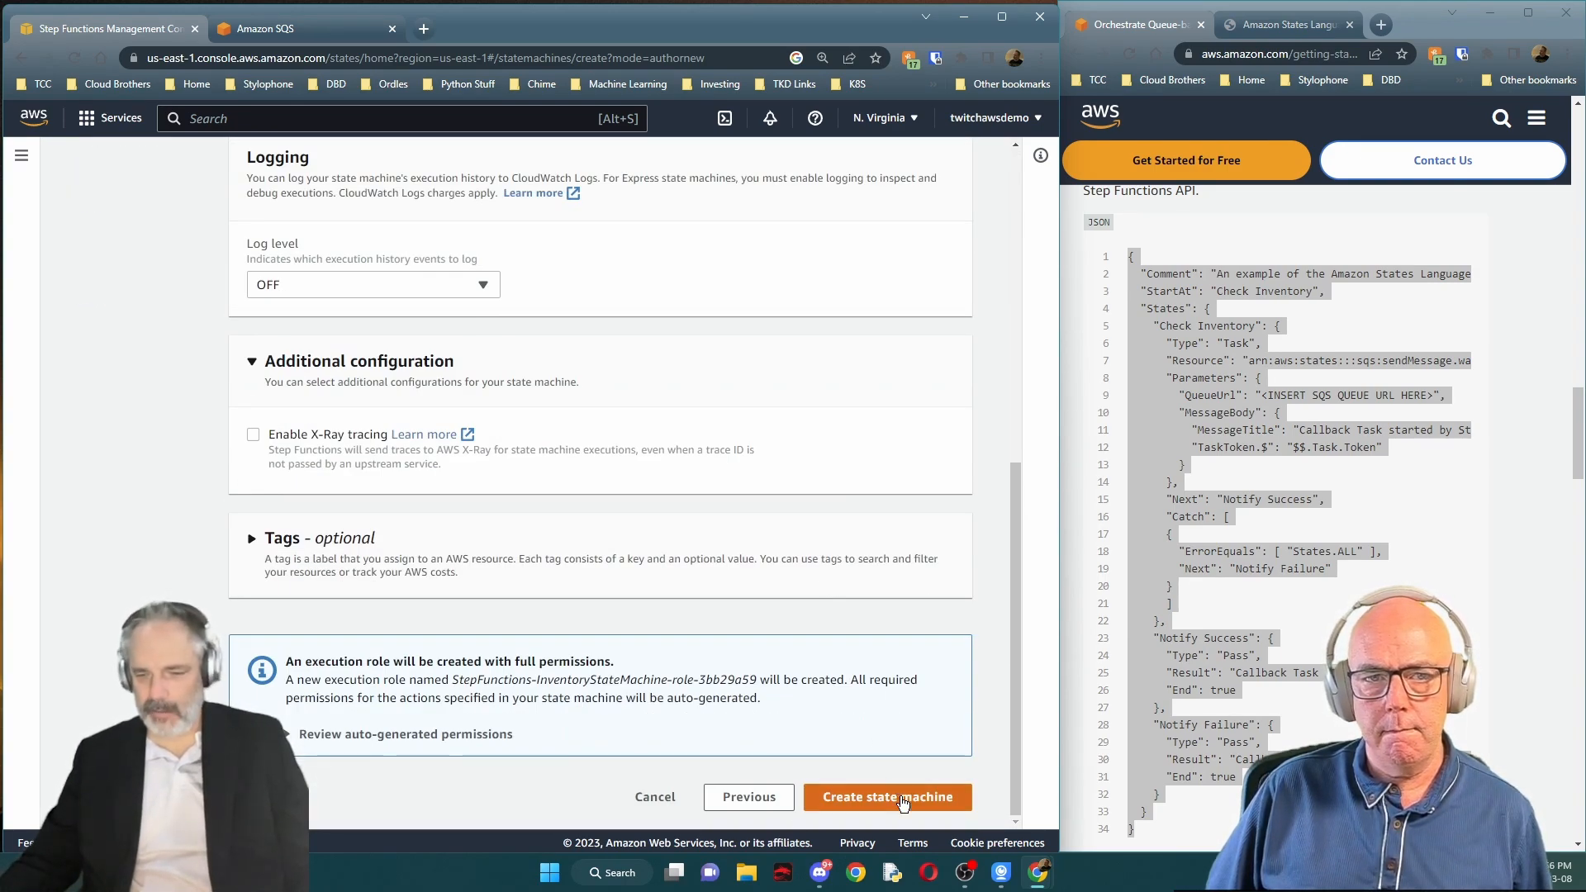
{"action": "scroll", "coordinate": [1337, 642], "scroll_direction": "down", "scroll_amount": 7}
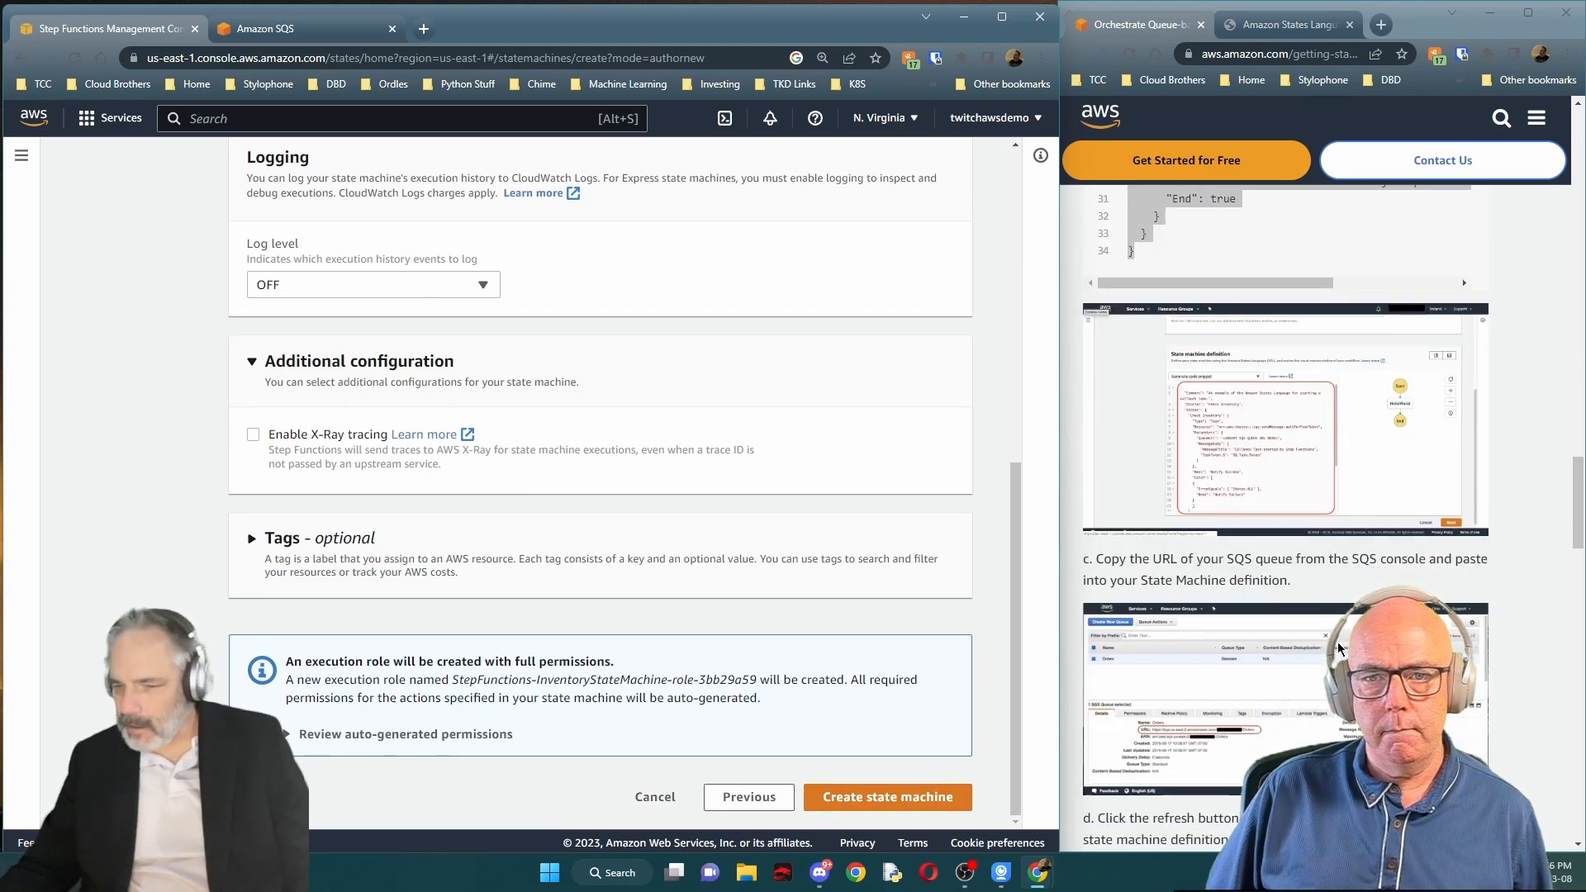
{"action": "scroll", "coordinate": [1250, 641], "scroll_direction": "down", "scroll_amount": 4}
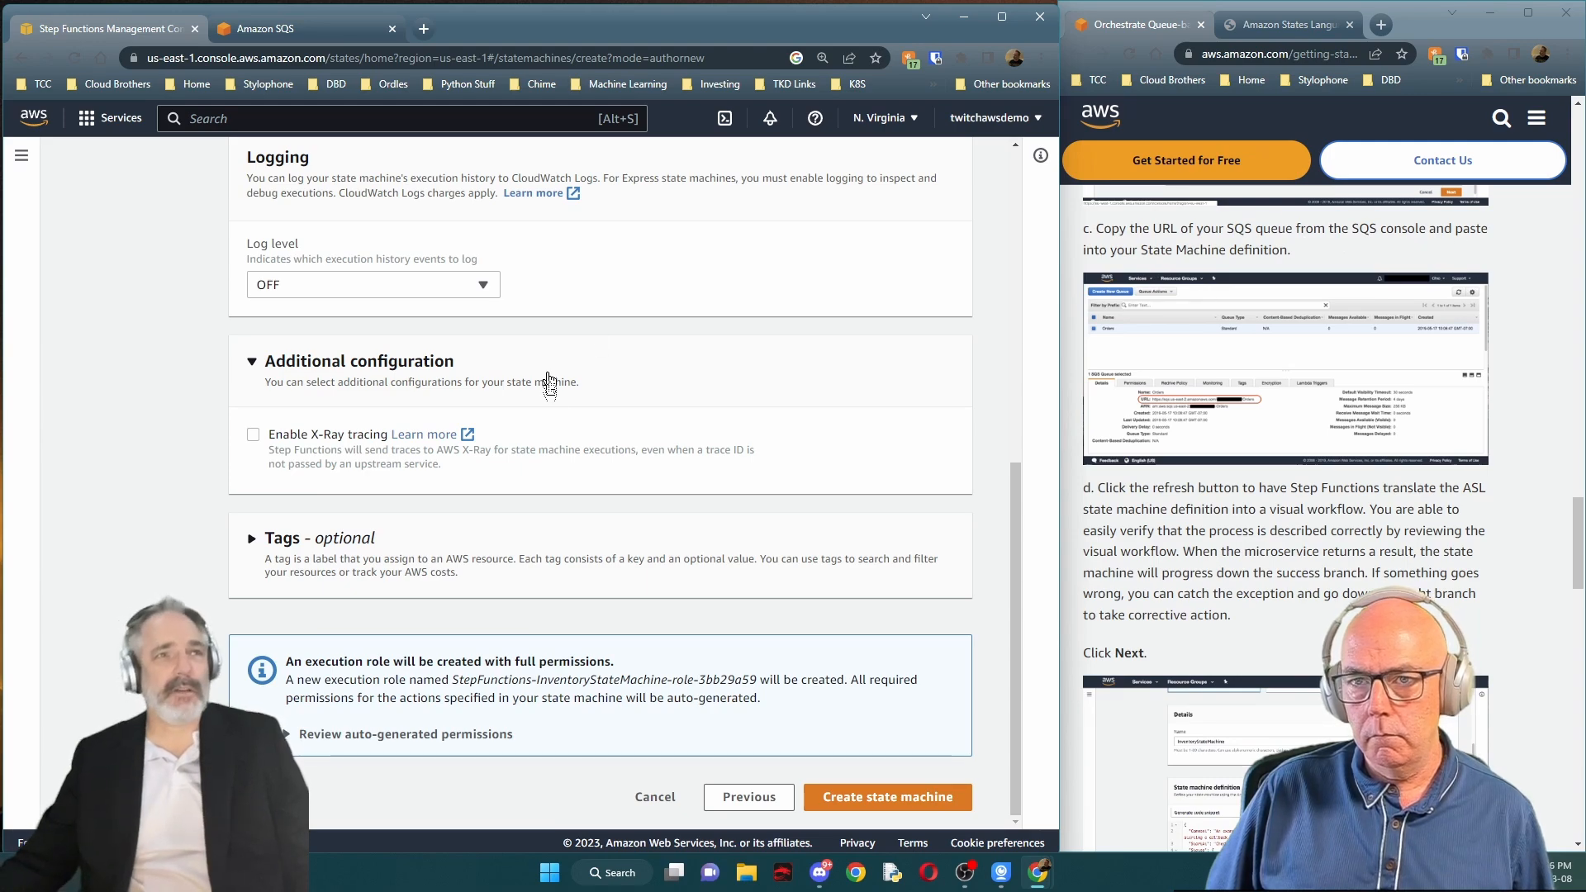
{"action": "scroll", "coordinate": [1286, 614], "scroll_direction": "down", "scroll_amount": 3}
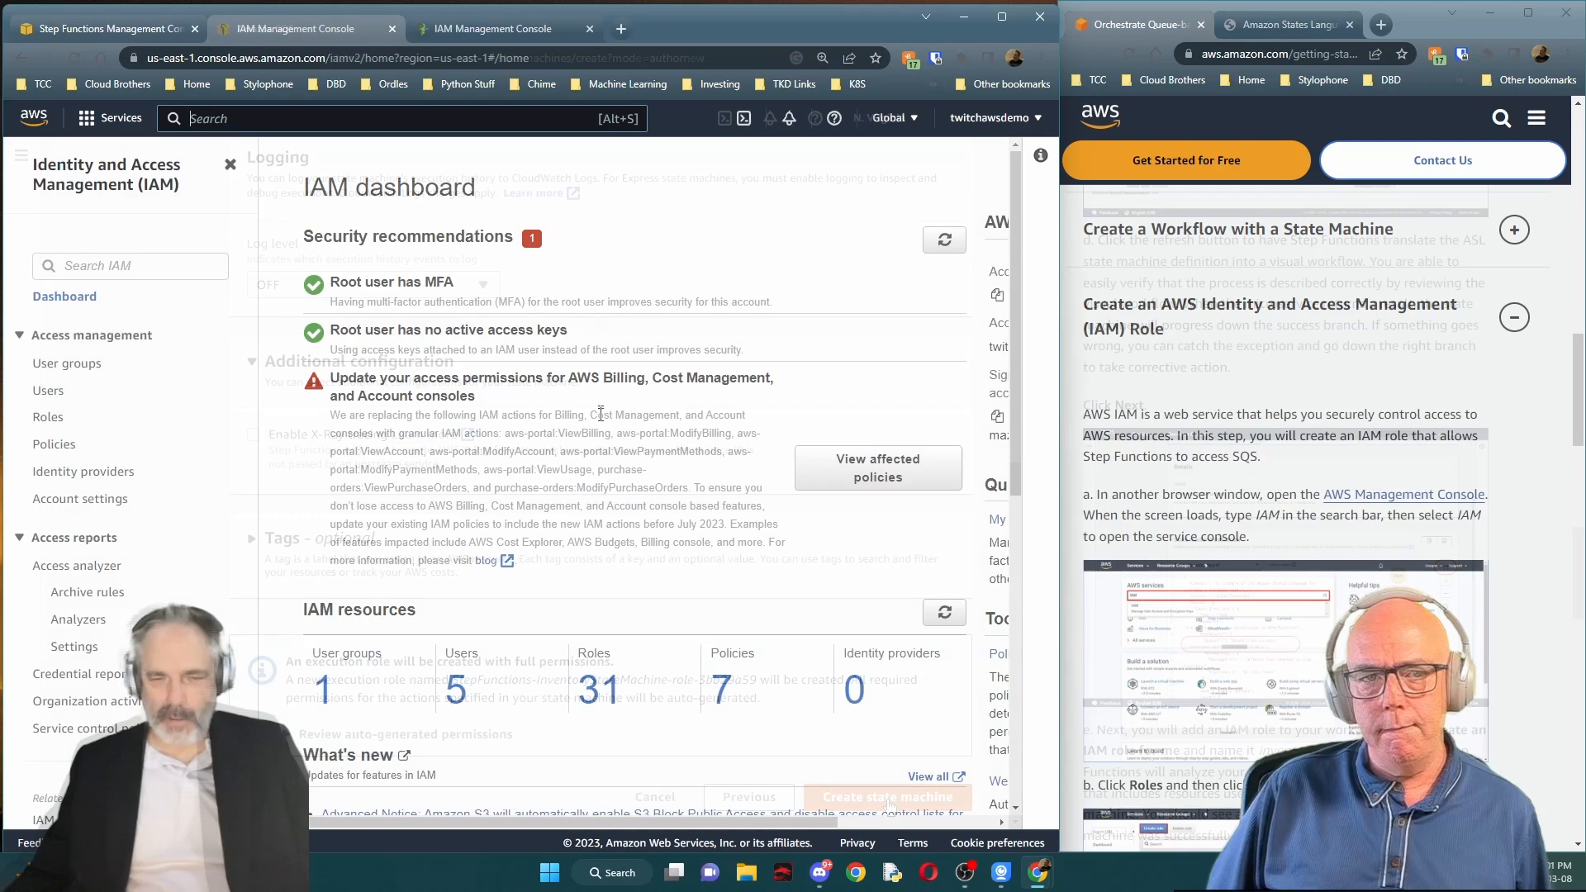
Search the AWS console for iam from the open role details page and open the IAM service
{"action": "left_click", "coordinate": [443, 33]}
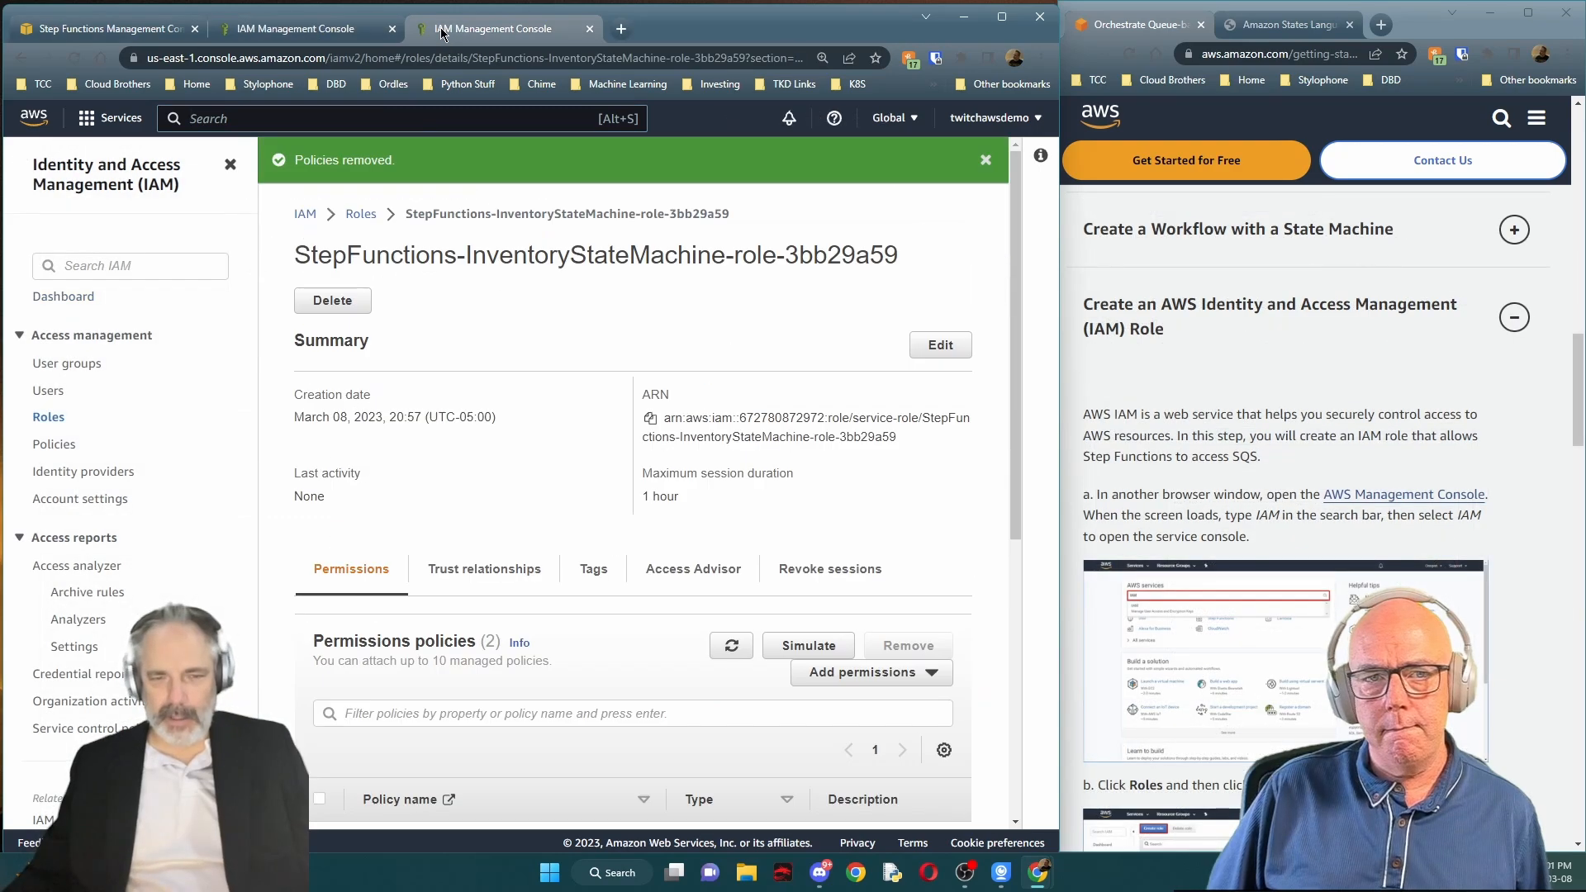
{"action": "left_click", "coordinate": [254, 121]}
{"action": "type", "text": "iam"}
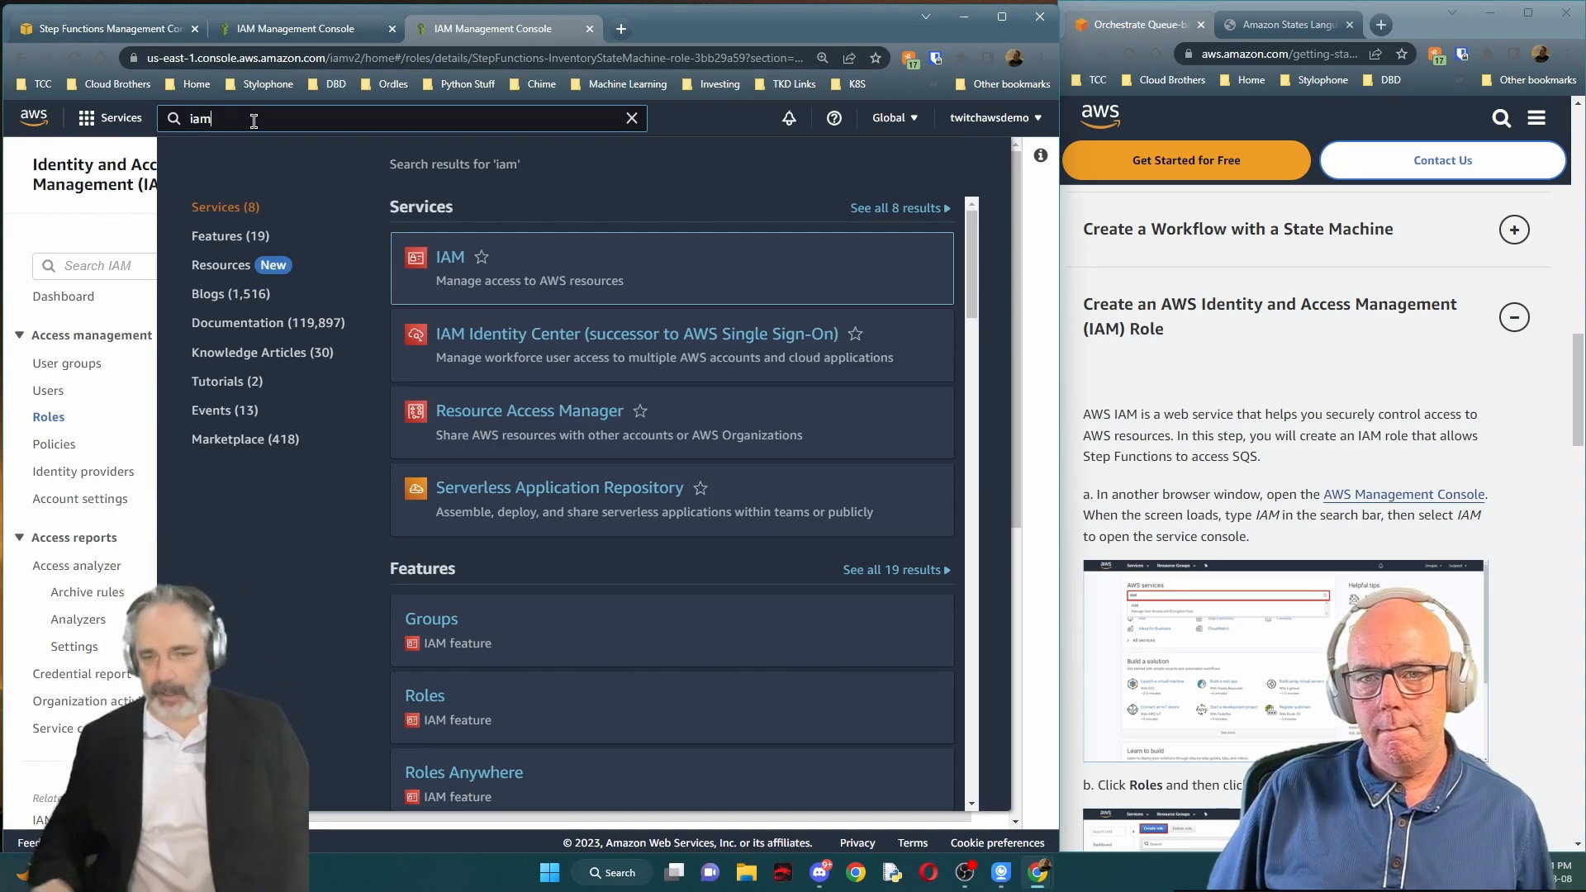
{"action": "mouse_move", "coordinate": [466, 270]}
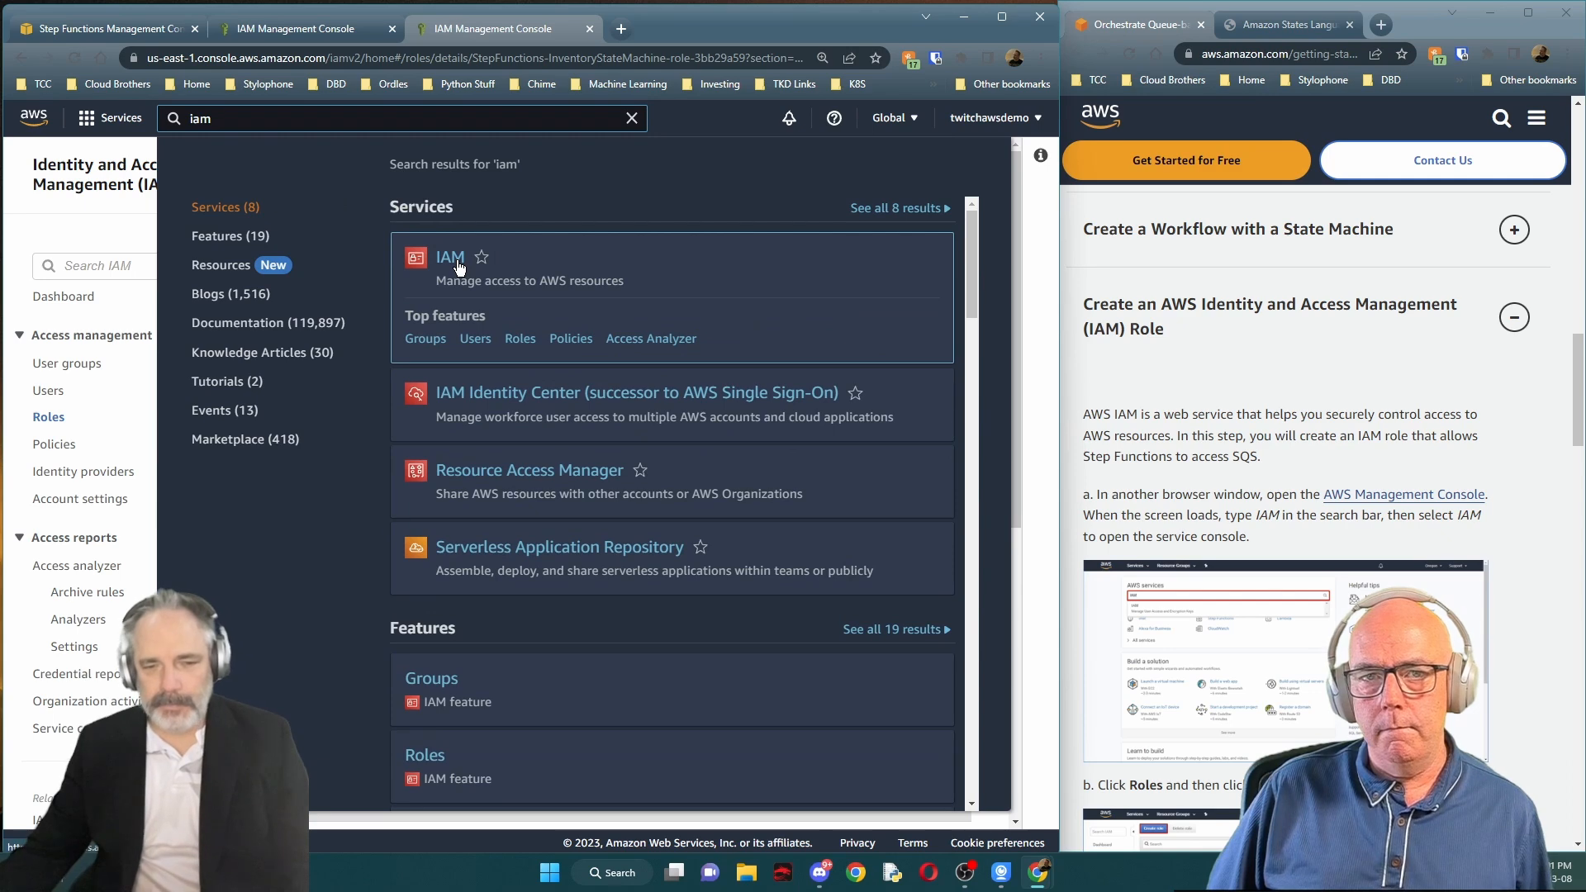
{"action": "left_click", "coordinate": [450, 258]}
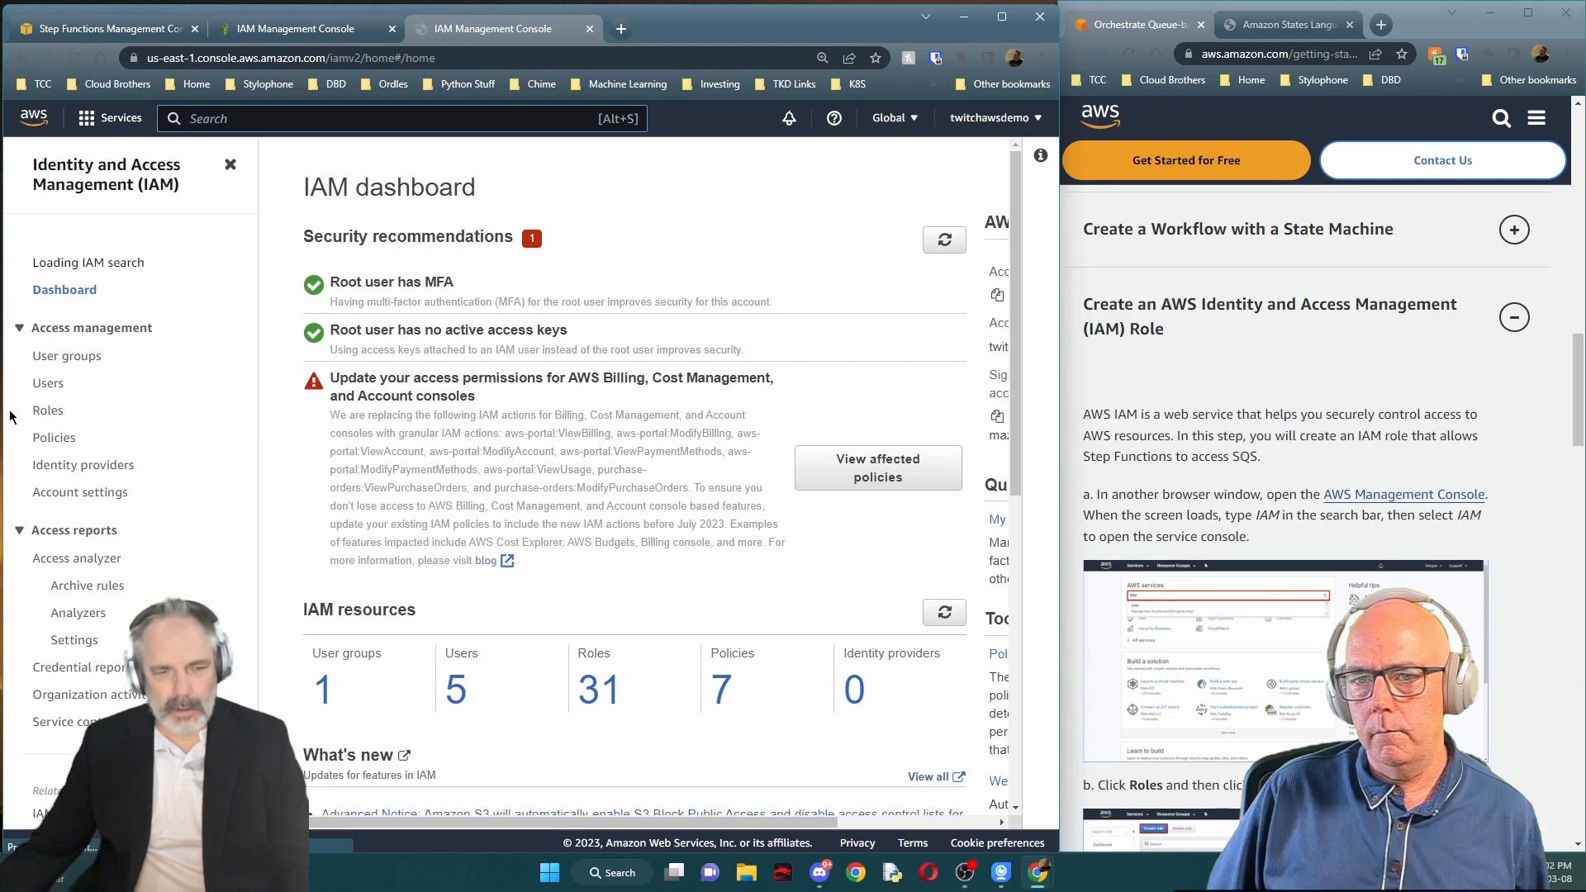
Start a new IAM role with AWS service as trusted entity and Lambda as use case, and continue to its permissions
{"action": "left_click", "coordinate": [48, 417]}
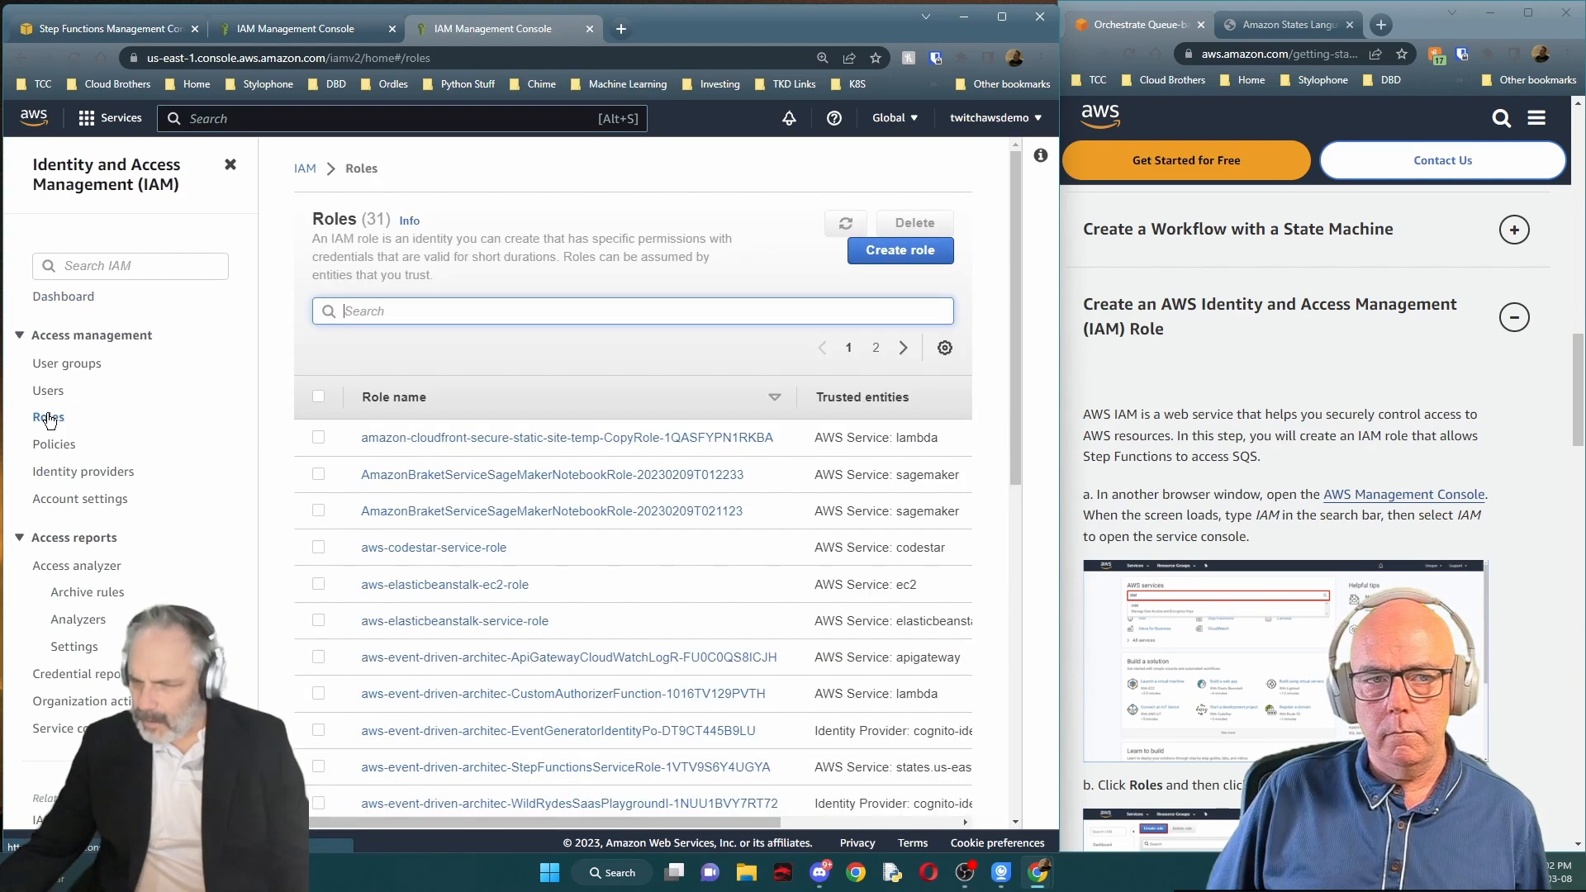
{"action": "scroll", "coordinate": [1112, 567], "scroll_direction": "down", "scroll_amount": 3}
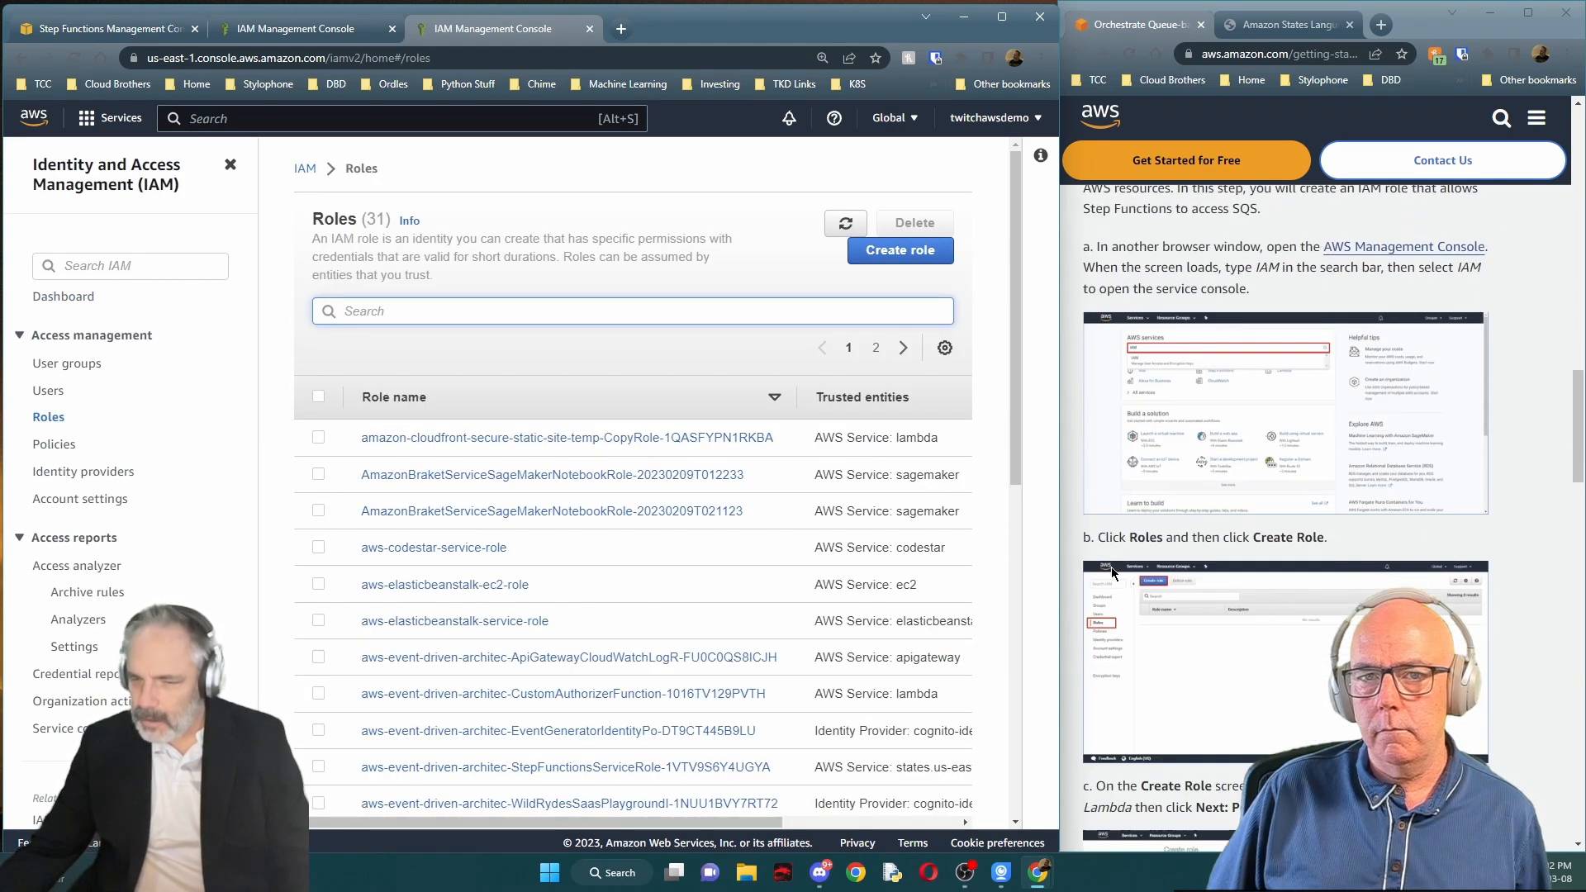
{"action": "left_click", "coordinate": [875, 249]}
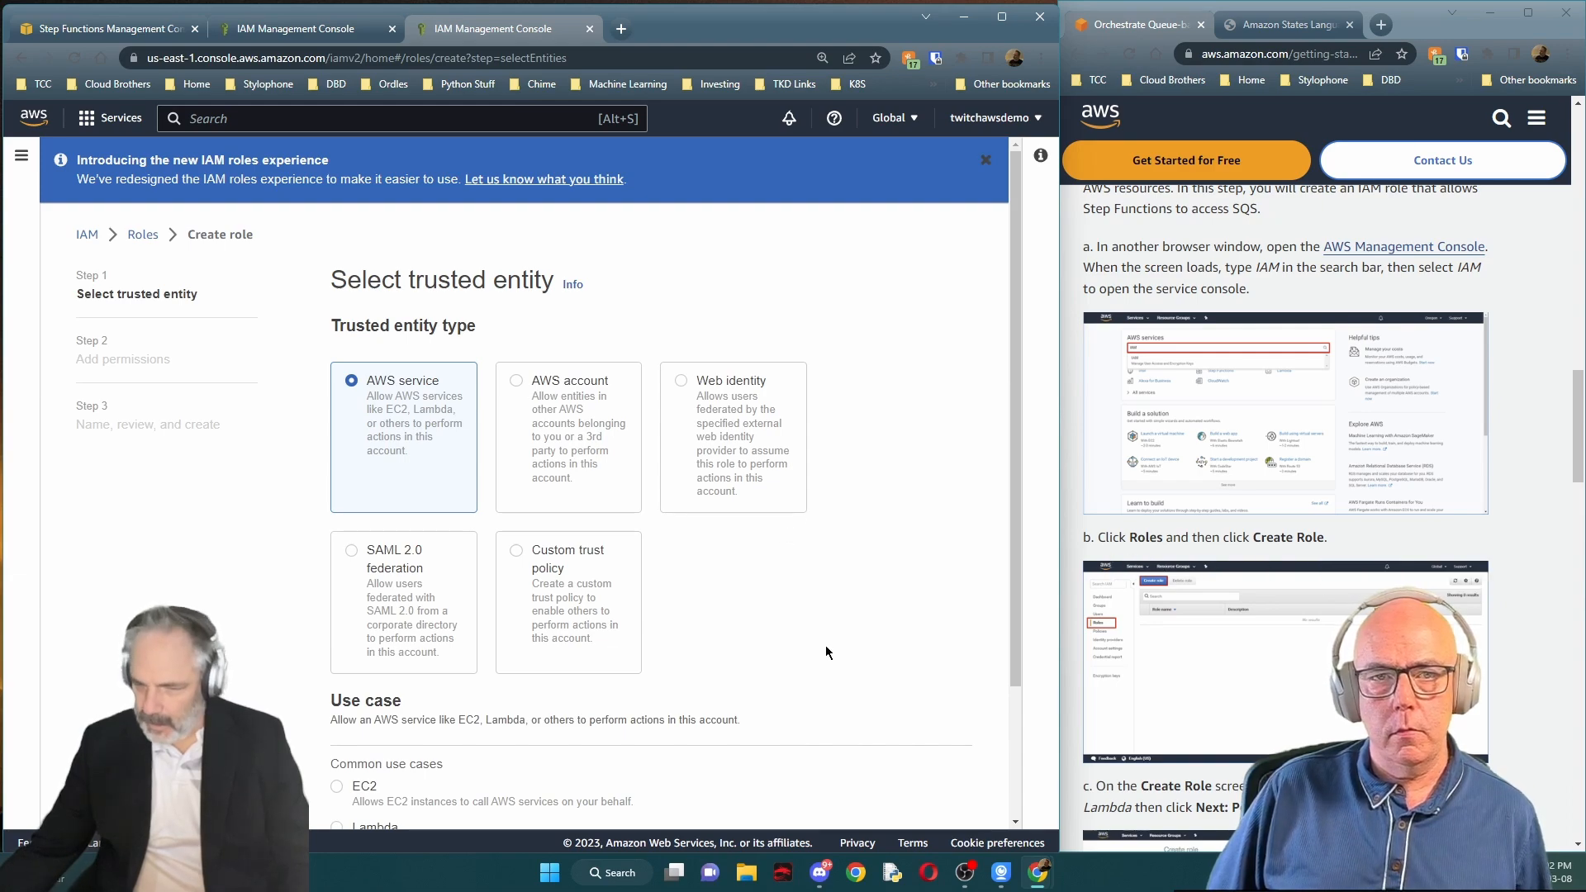
{"action": "scroll", "coordinate": [825, 646], "scroll_direction": "down", "scroll_amount": 2}
{"action": "scroll", "coordinate": [1284, 657], "scroll_direction": "down", "scroll_amount": 5}
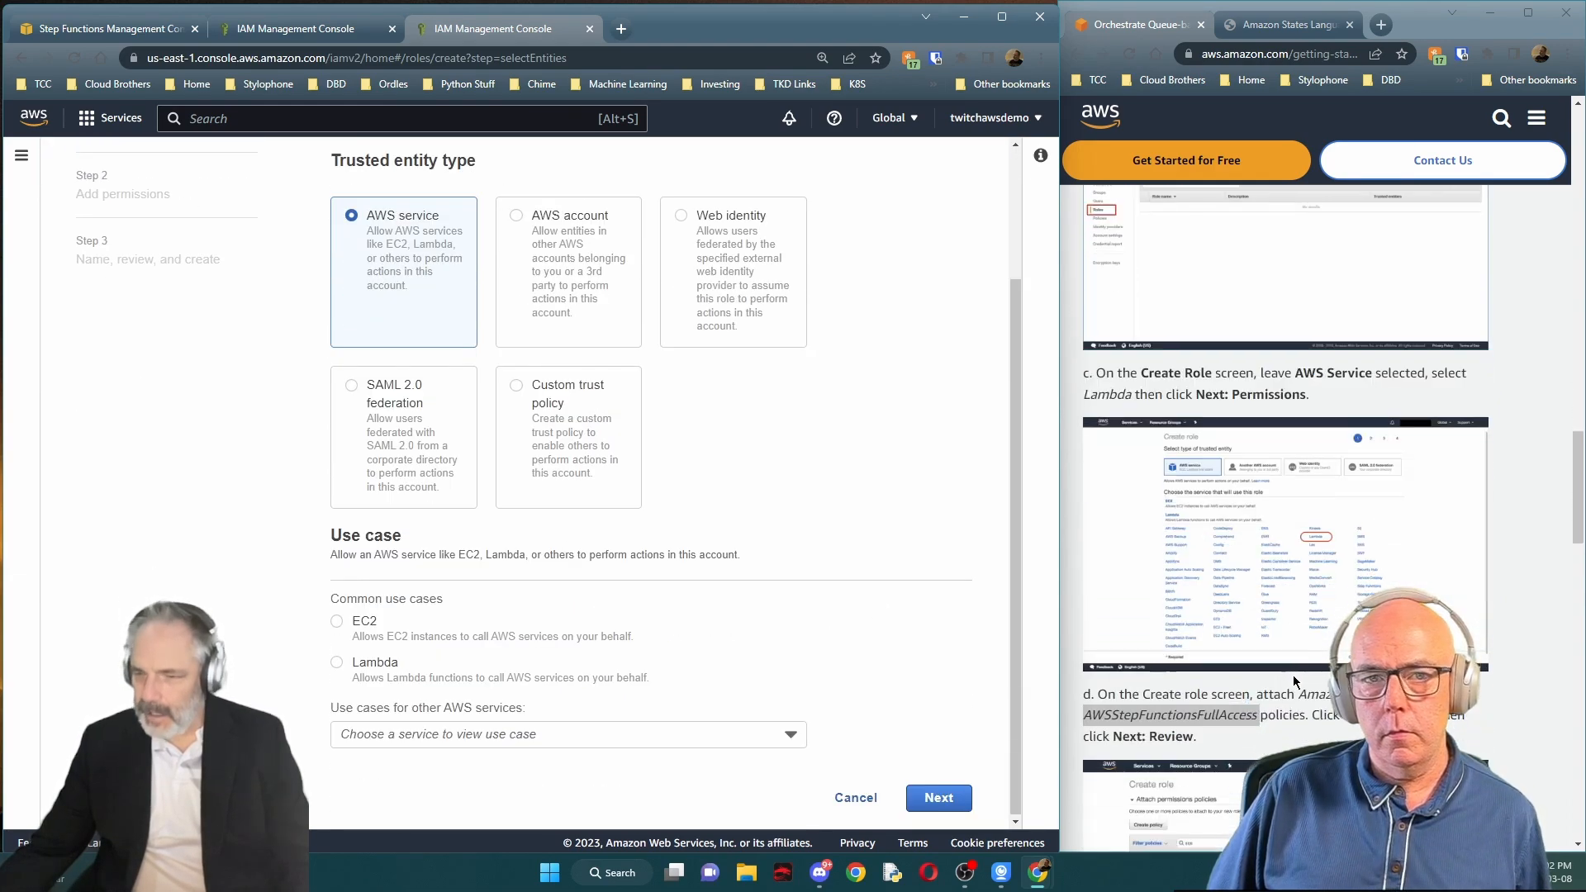
{"action": "scroll", "coordinate": [878, 489], "scroll_direction": "up", "scroll_amount": 1}
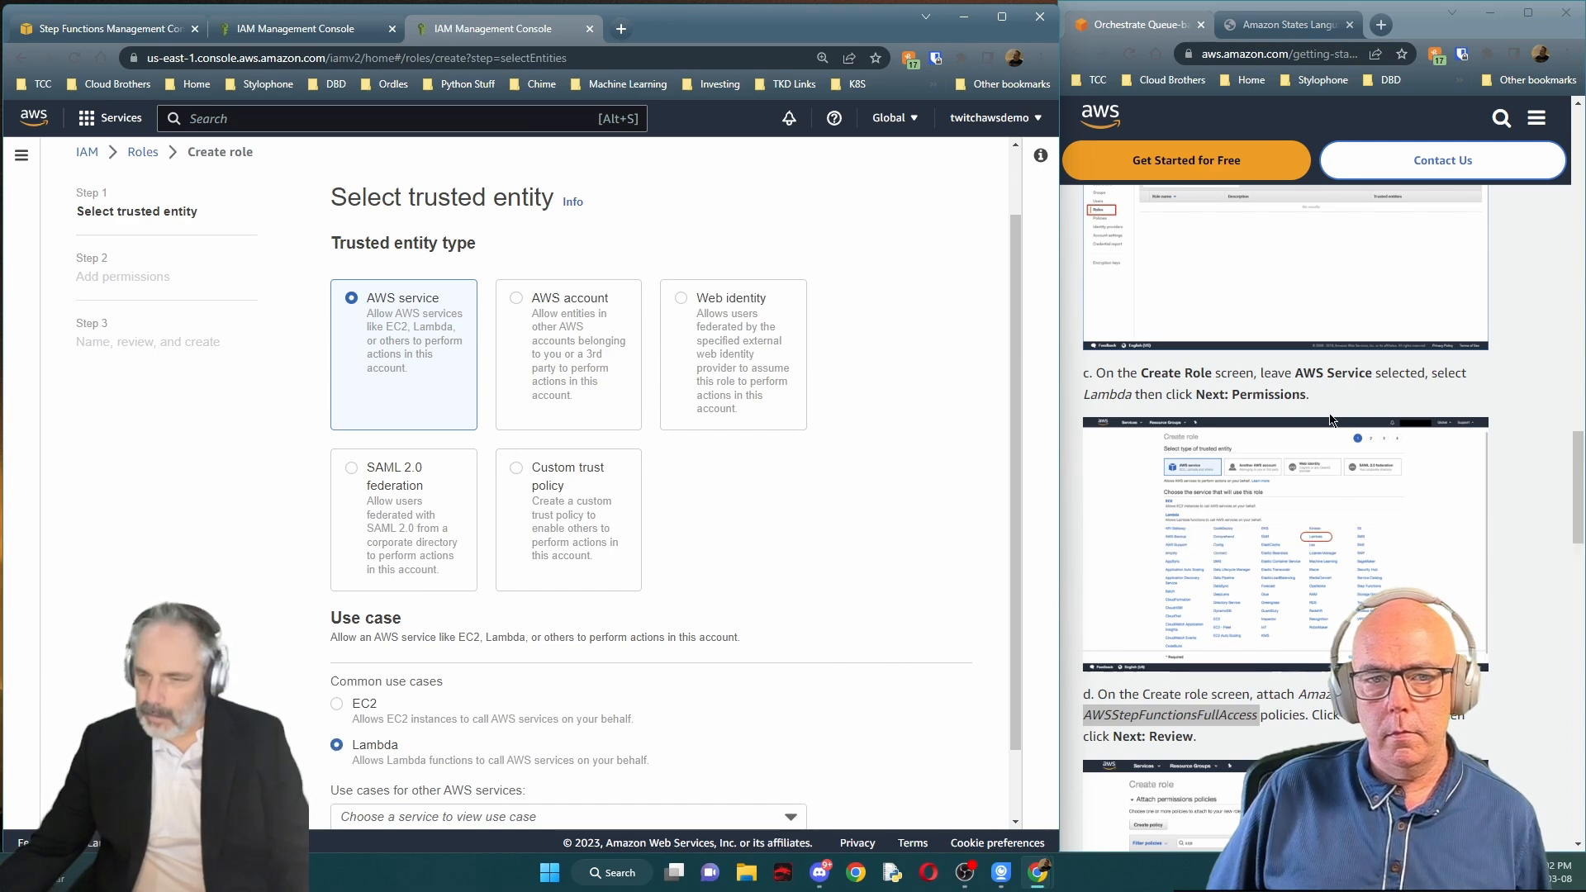
{"action": "scroll", "coordinate": [884, 509], "scroll_direction": "down", "scroll_amount": 1}
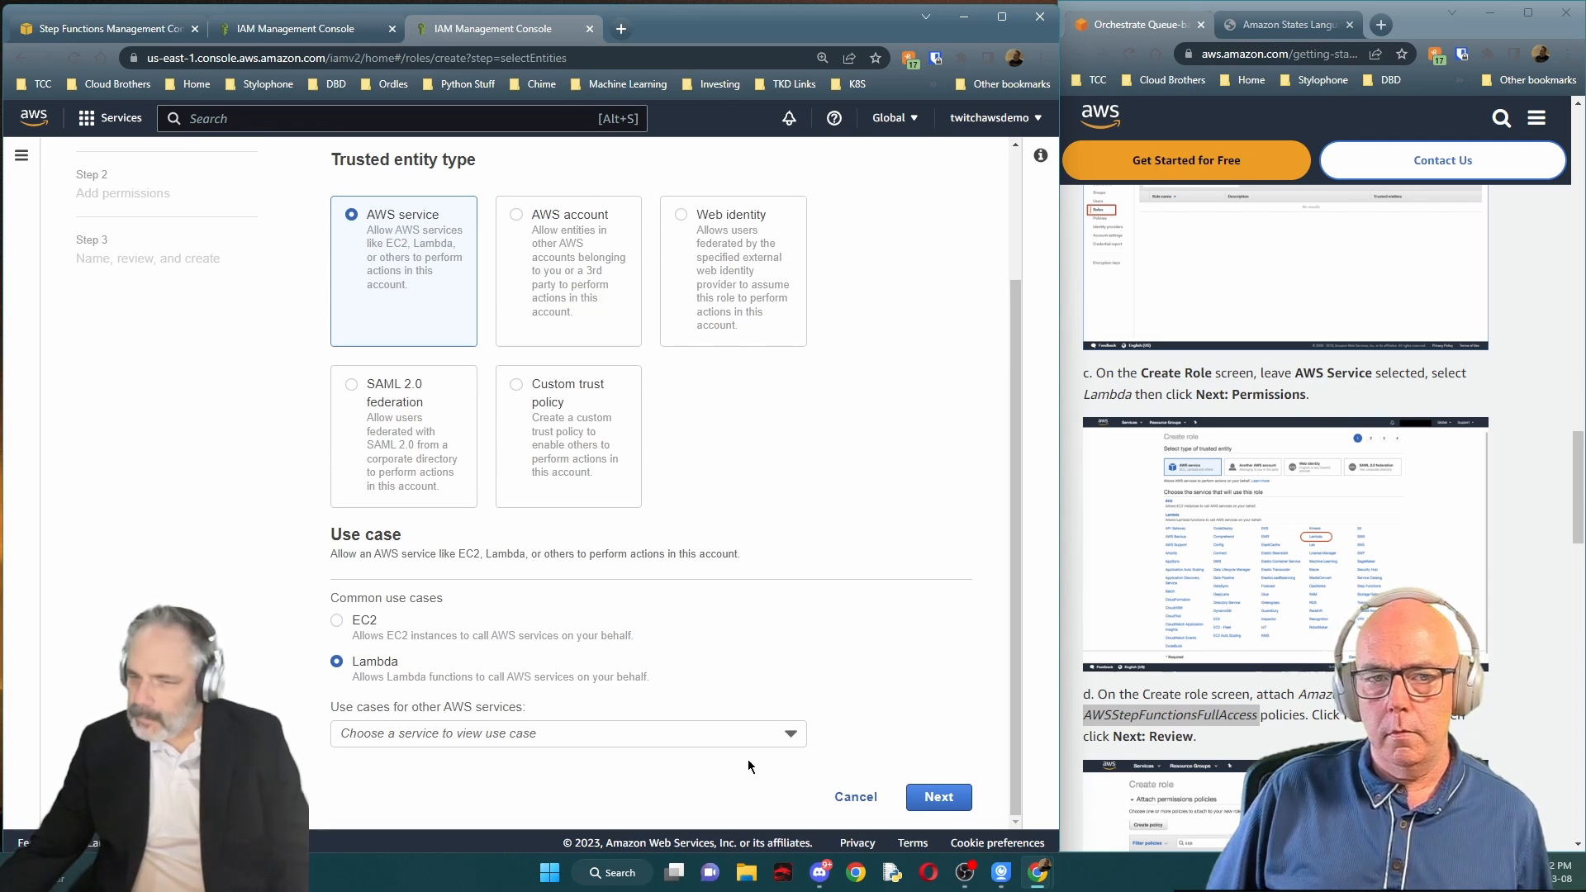
{"action": "left_click", "coordinate": [940, 798]}
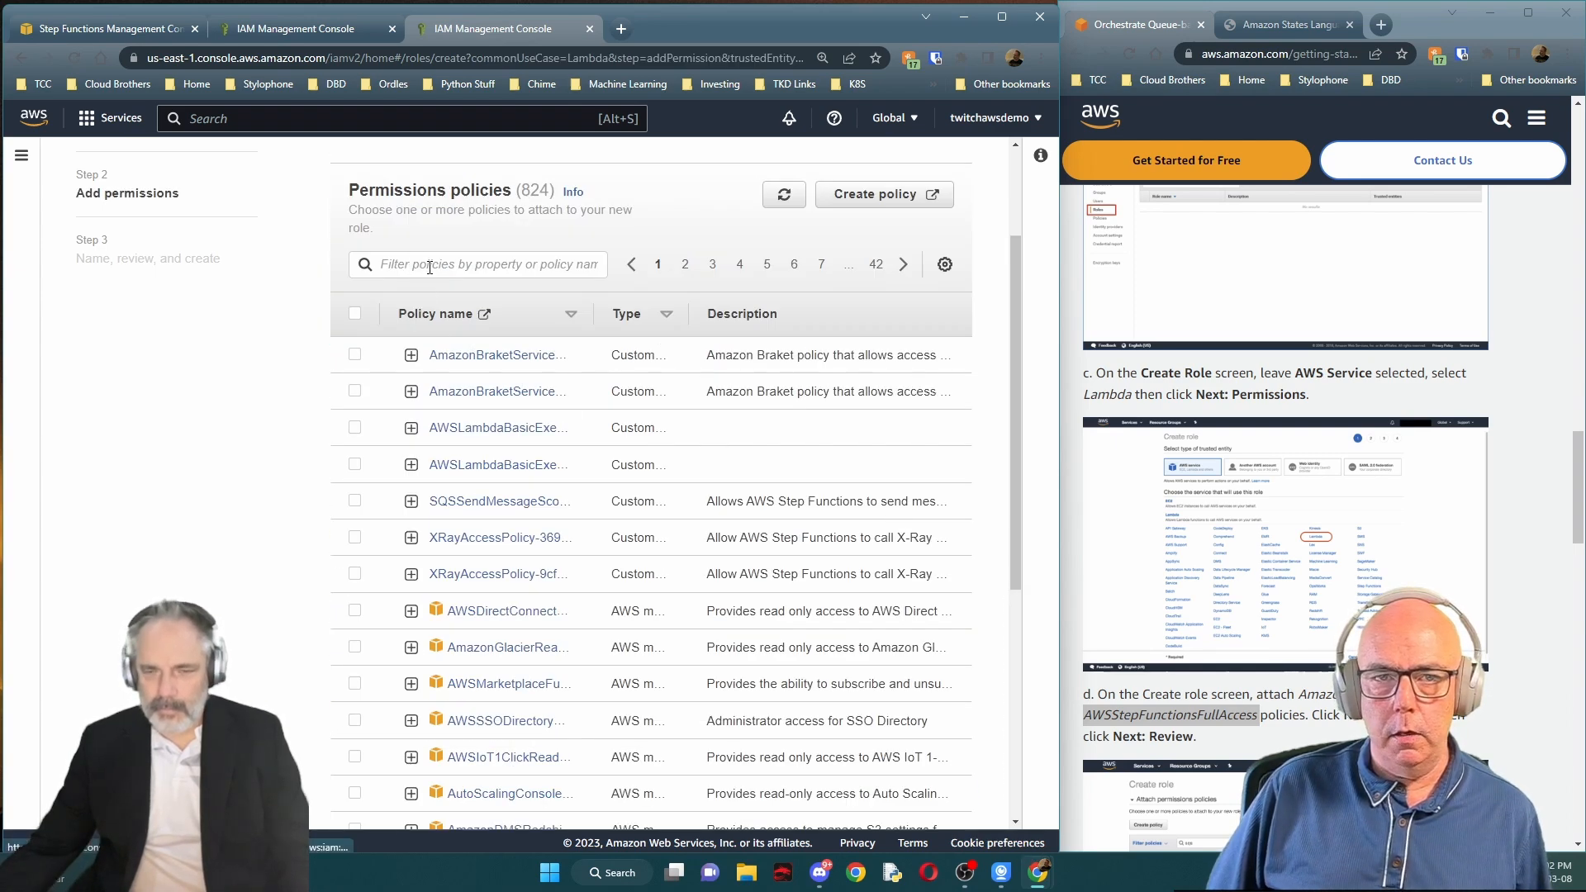
Attach the AWSStepFunctionsFullAccess and AmazonSQSFullAccess policies to the role and continue to the naming and review stage
{"action": "left_click", "coordinate": [429, 267]}
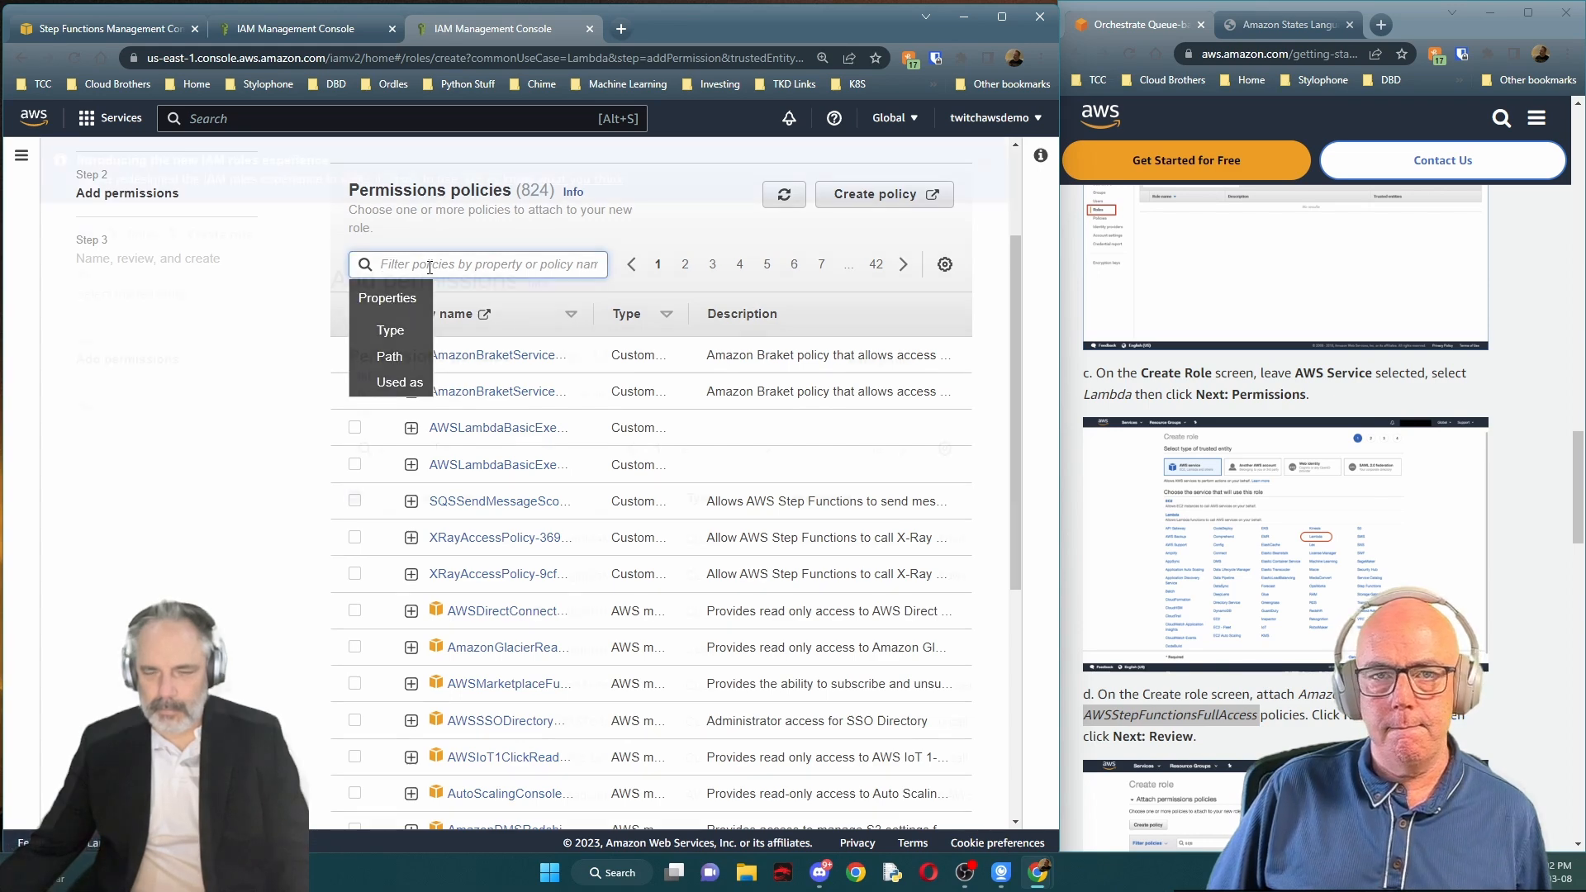
{"action": "type", "text": "AmazonSQS"}
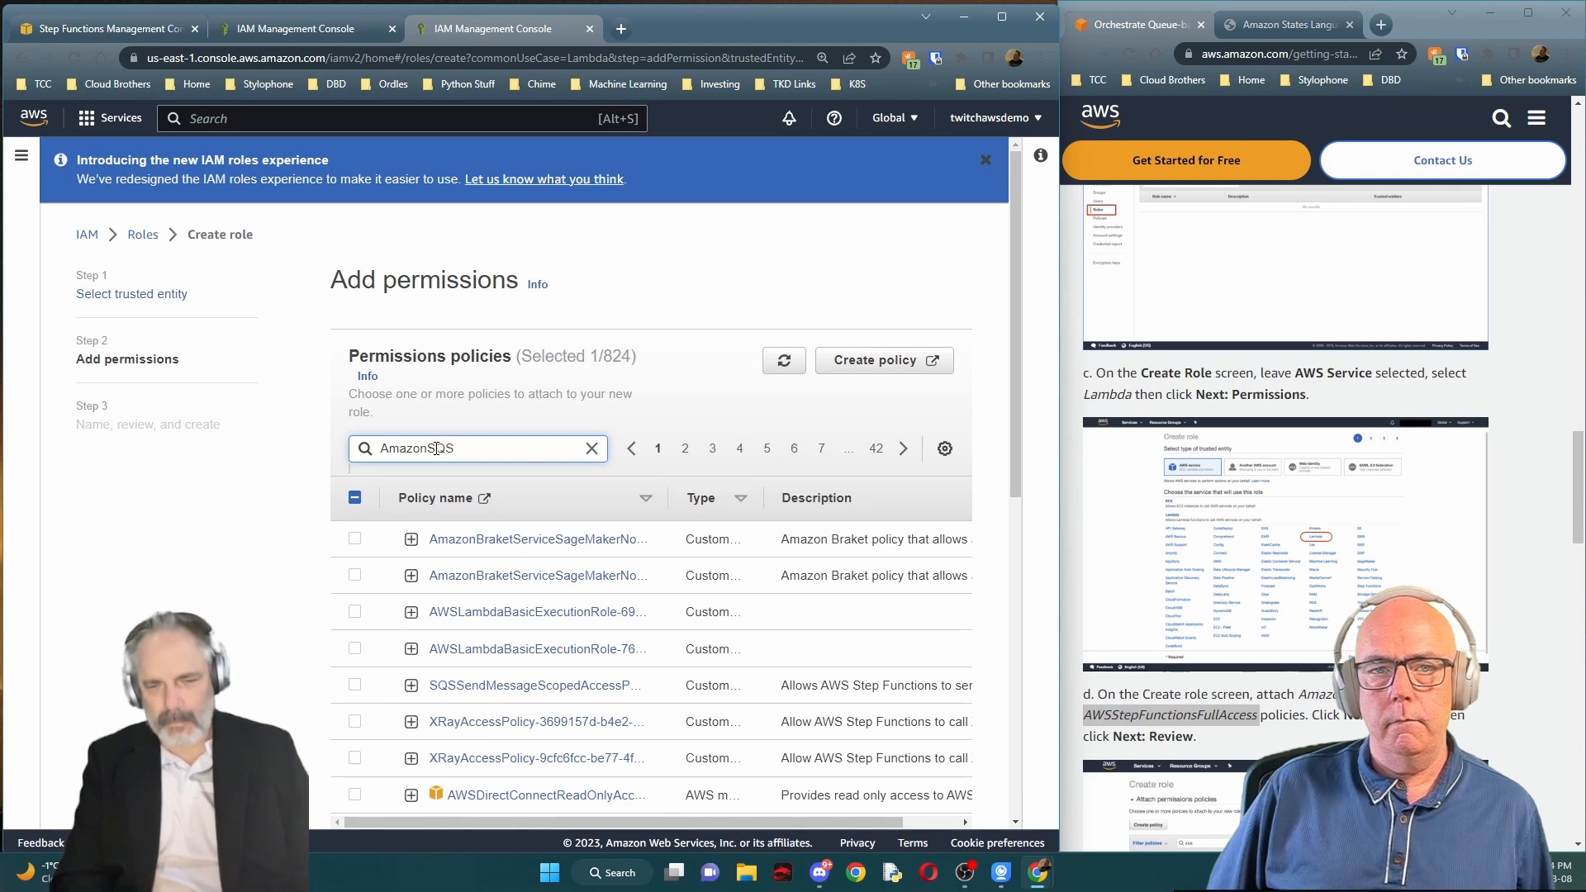
{"action": "key", "text": "Return"}
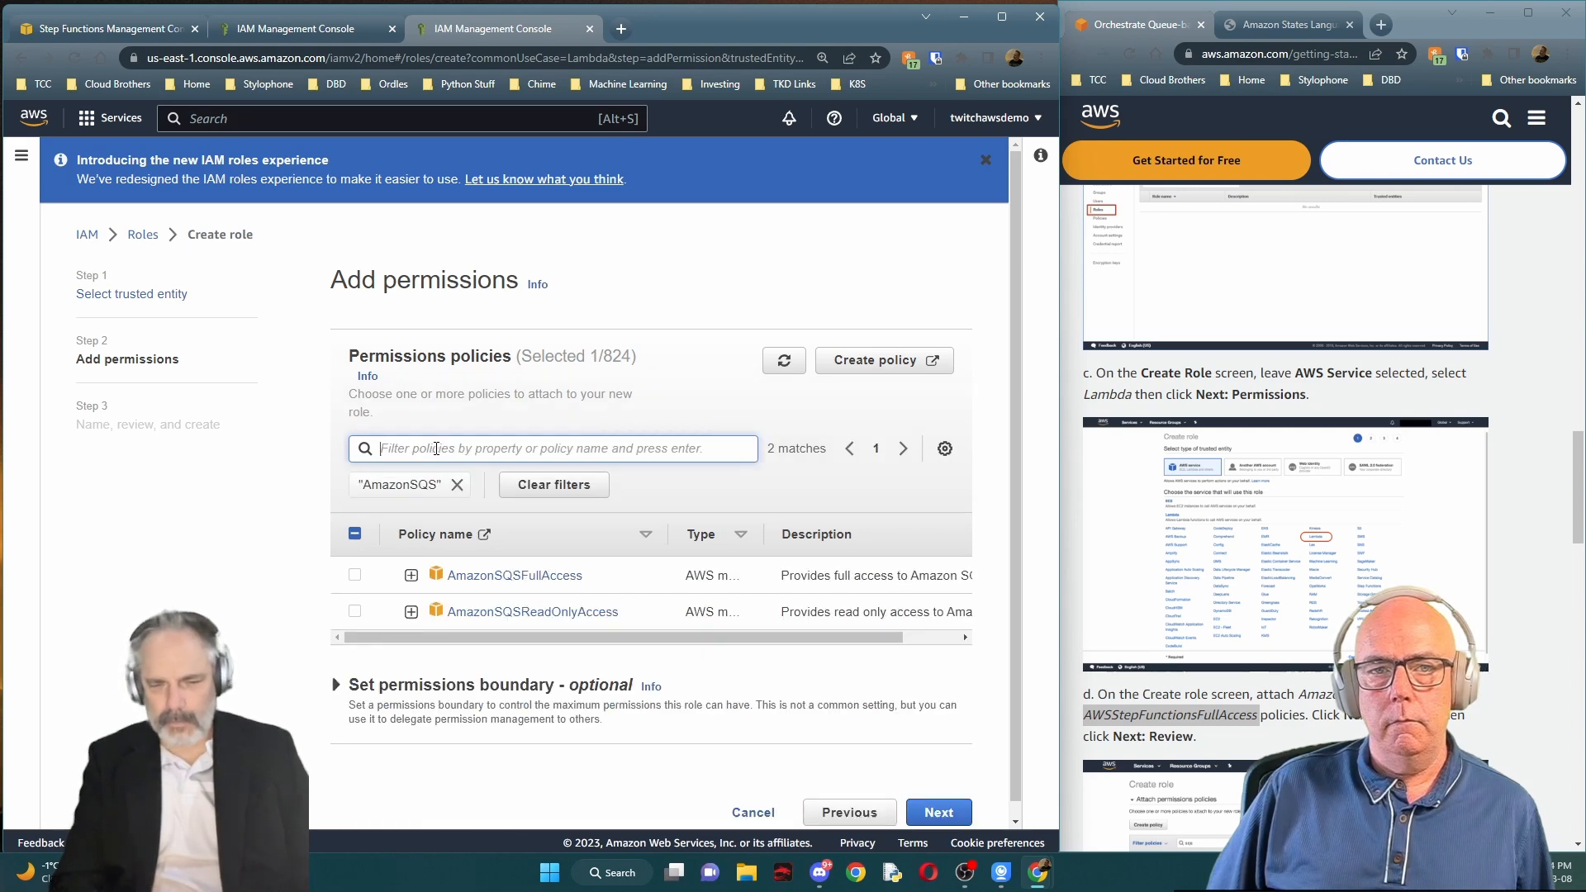
{"action": "left_click", "coordinate": [356, 576]}
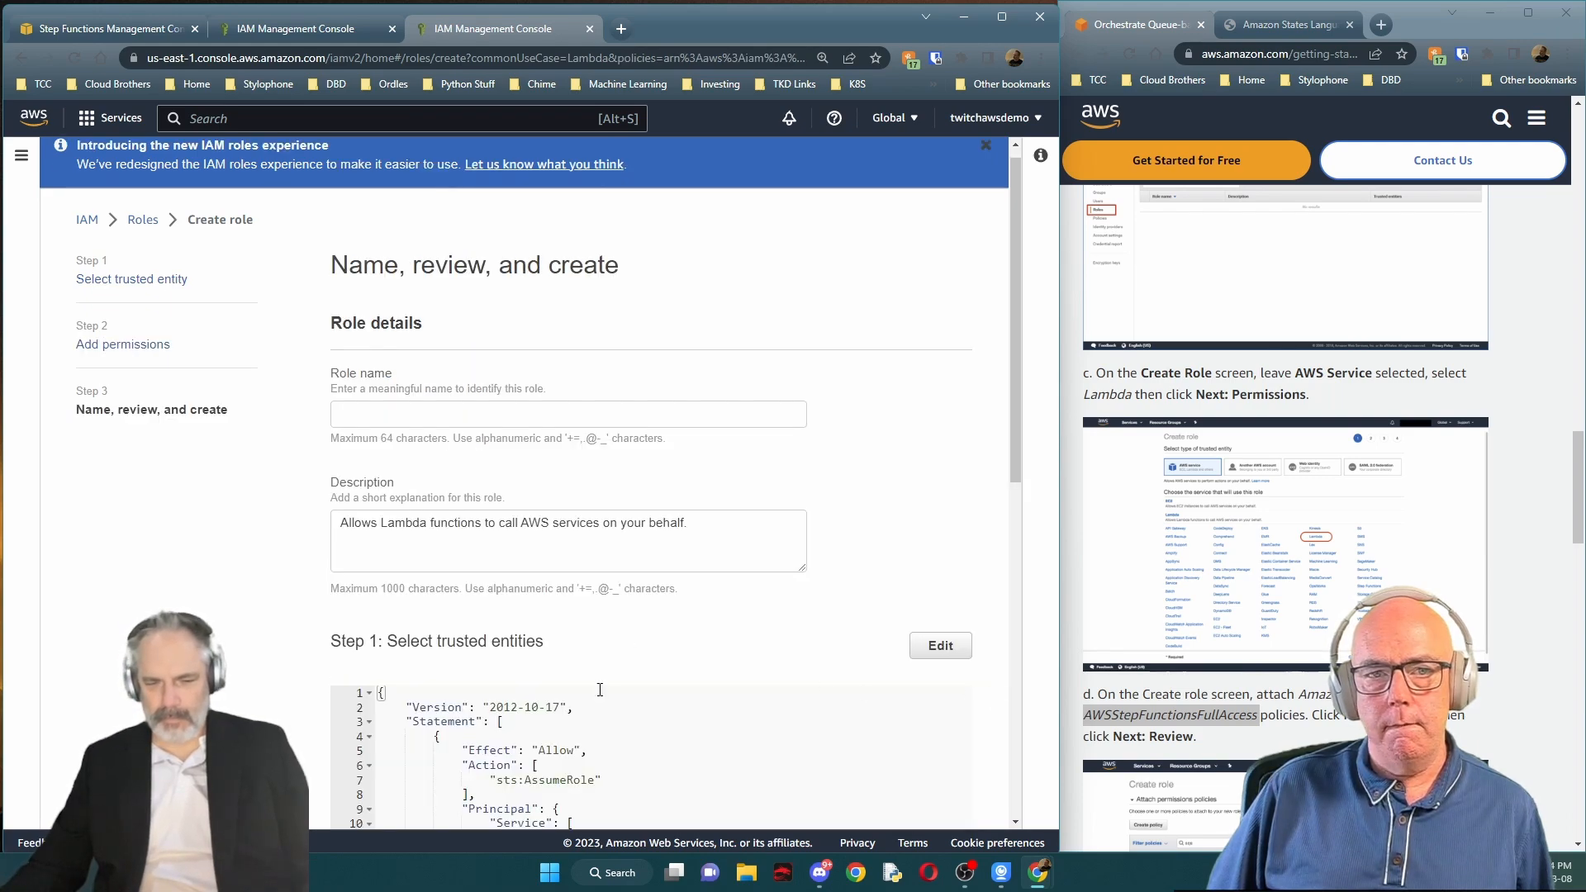
Review the role's trust policy, attached permissions and tags against the tutorial's steps d and e
{"action": "scroll", "coordinate": [600, 690], "scroll_direction": "down", "scroll_amount": 3}
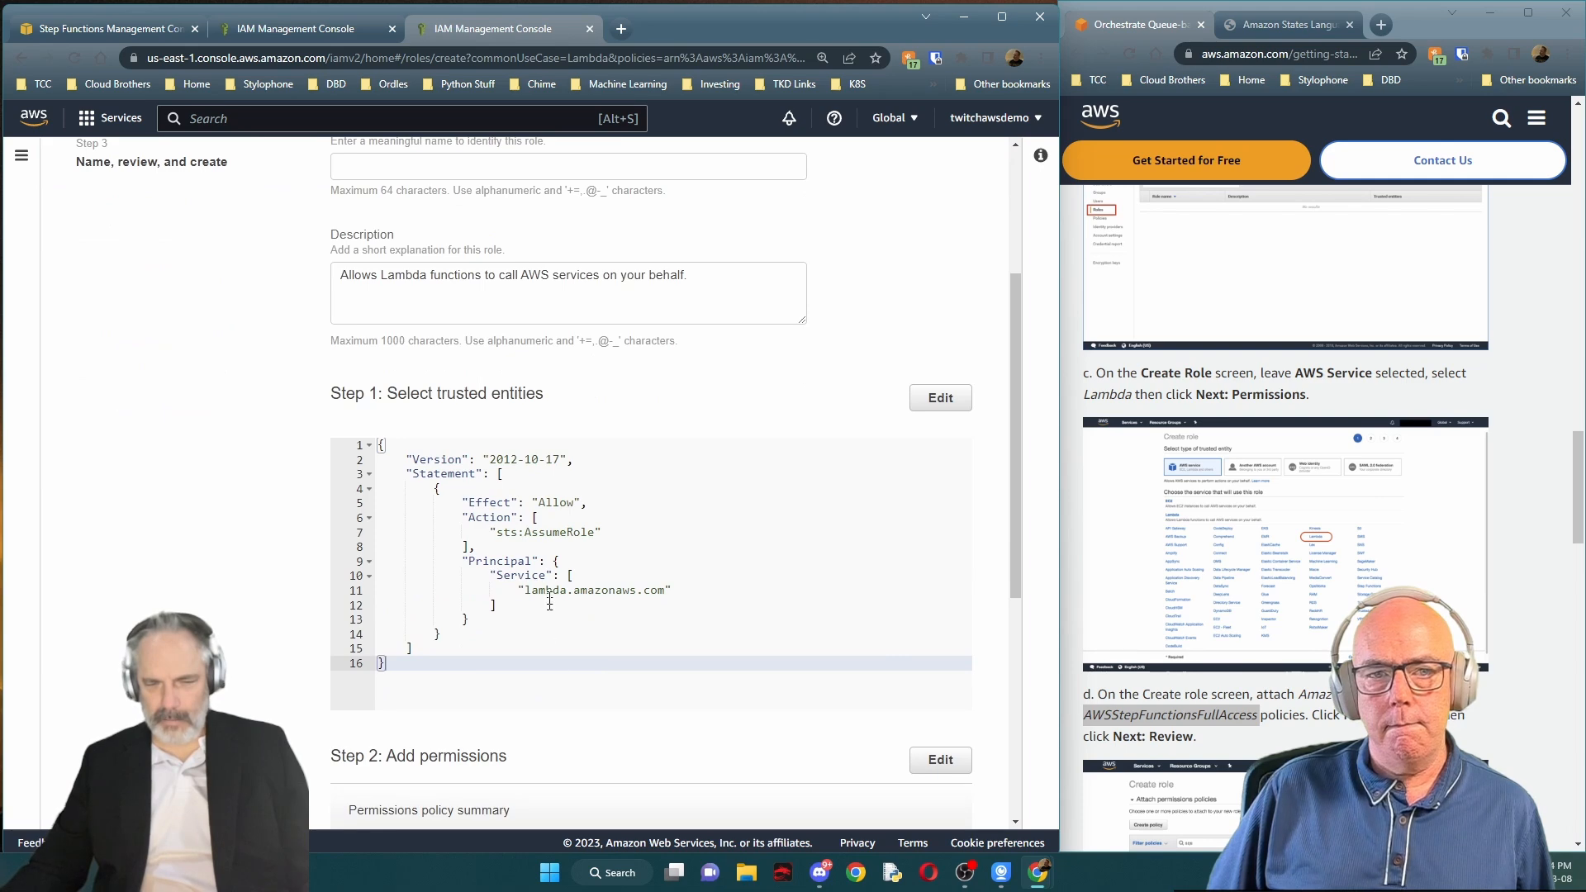
{"action": "scroll", "coordinate": [549, 546], "scroll_direction": "down", "scroll_amount": 5}
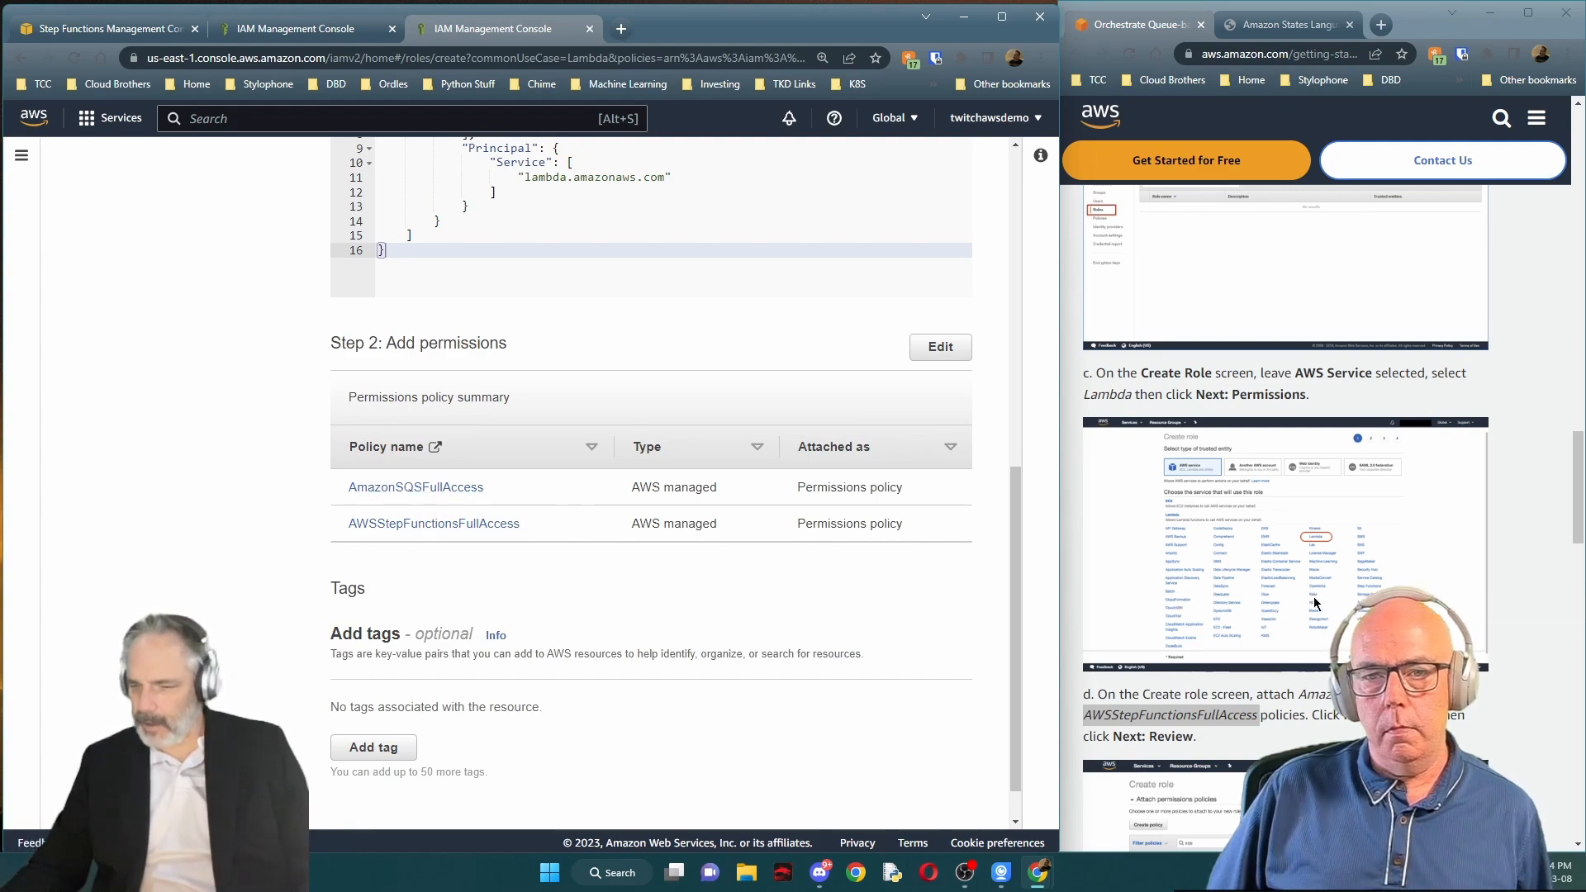
{"action": "scroll", "coordinate": [1316, 606], "scroll_direction": "down", "scroll_amount": 2}
{"action": "scroll", "coordinate": [1315, 603], "scroll_direction": "down", "scroll_amount": 4}
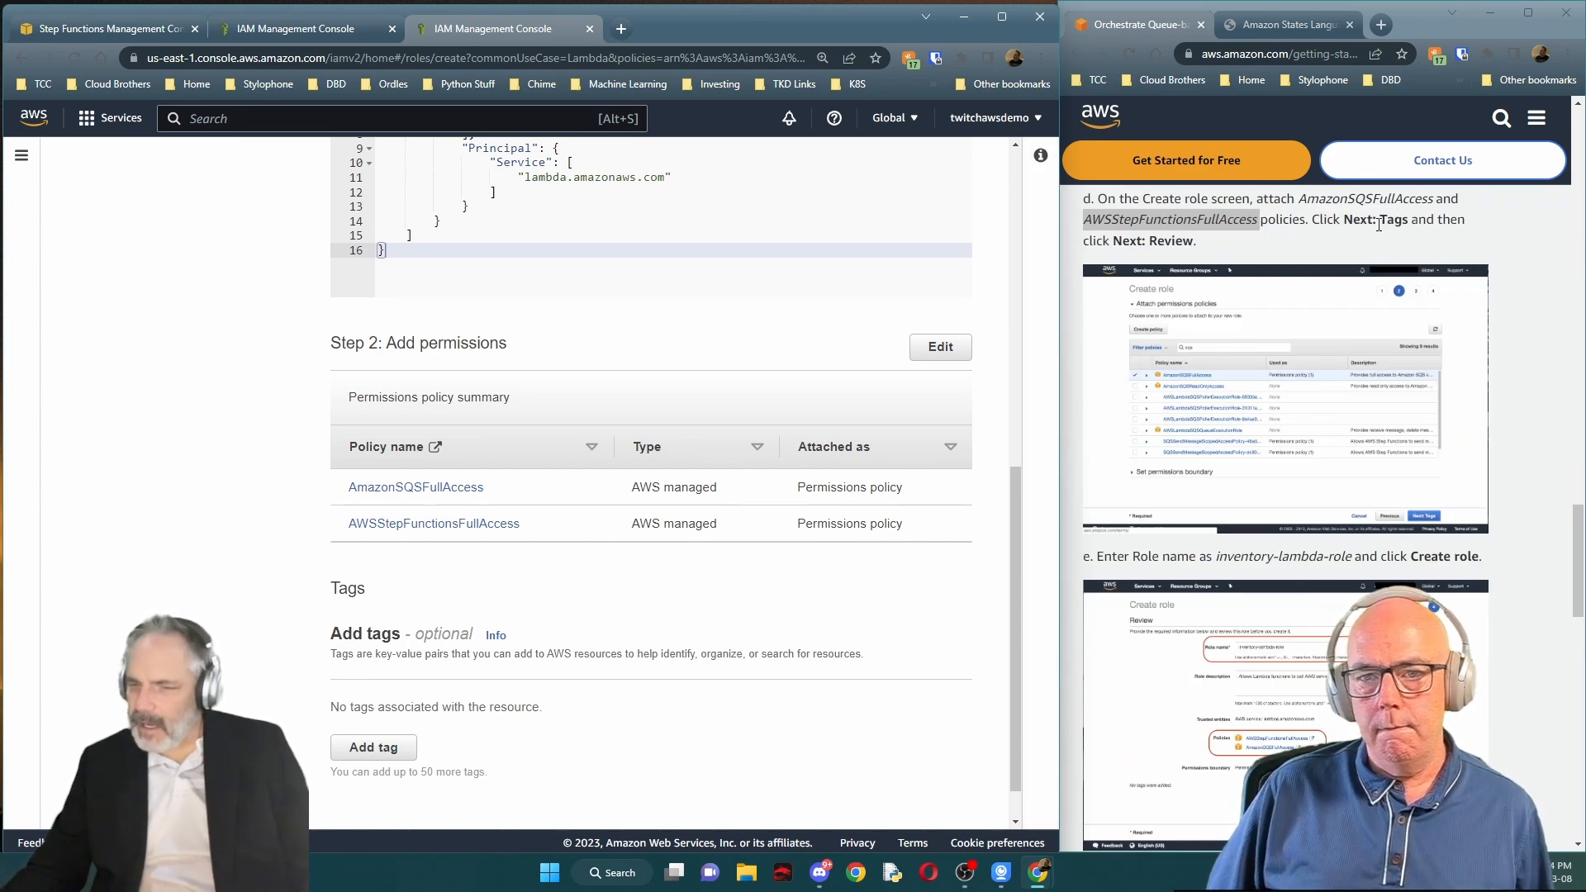
{"action": "scroll", "coordinate": [653, 682], "scroll_direction": "down", "scroll_amount": 1}
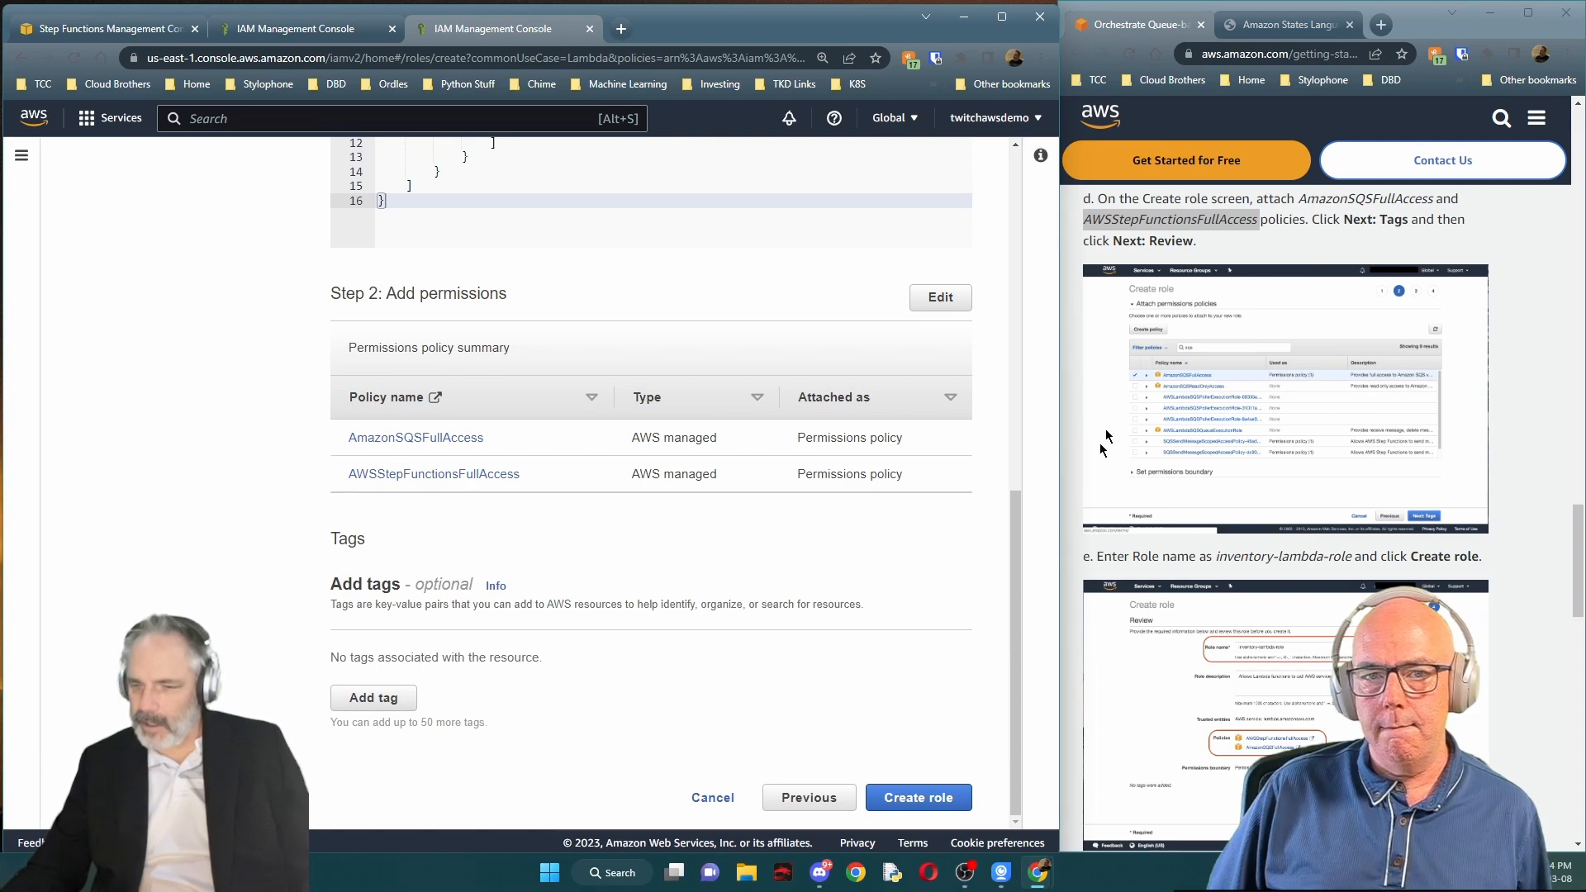
Name the role inventory-lambda-role and create it
{"action": "scroll", "coordinate": [1027, 413], "scroll_direction": "up", "scroll_amount": 5}
{"action": "scroll", "coordinate": [1029, 338], "scroll_direction": "up", "scroll_amount": 3}
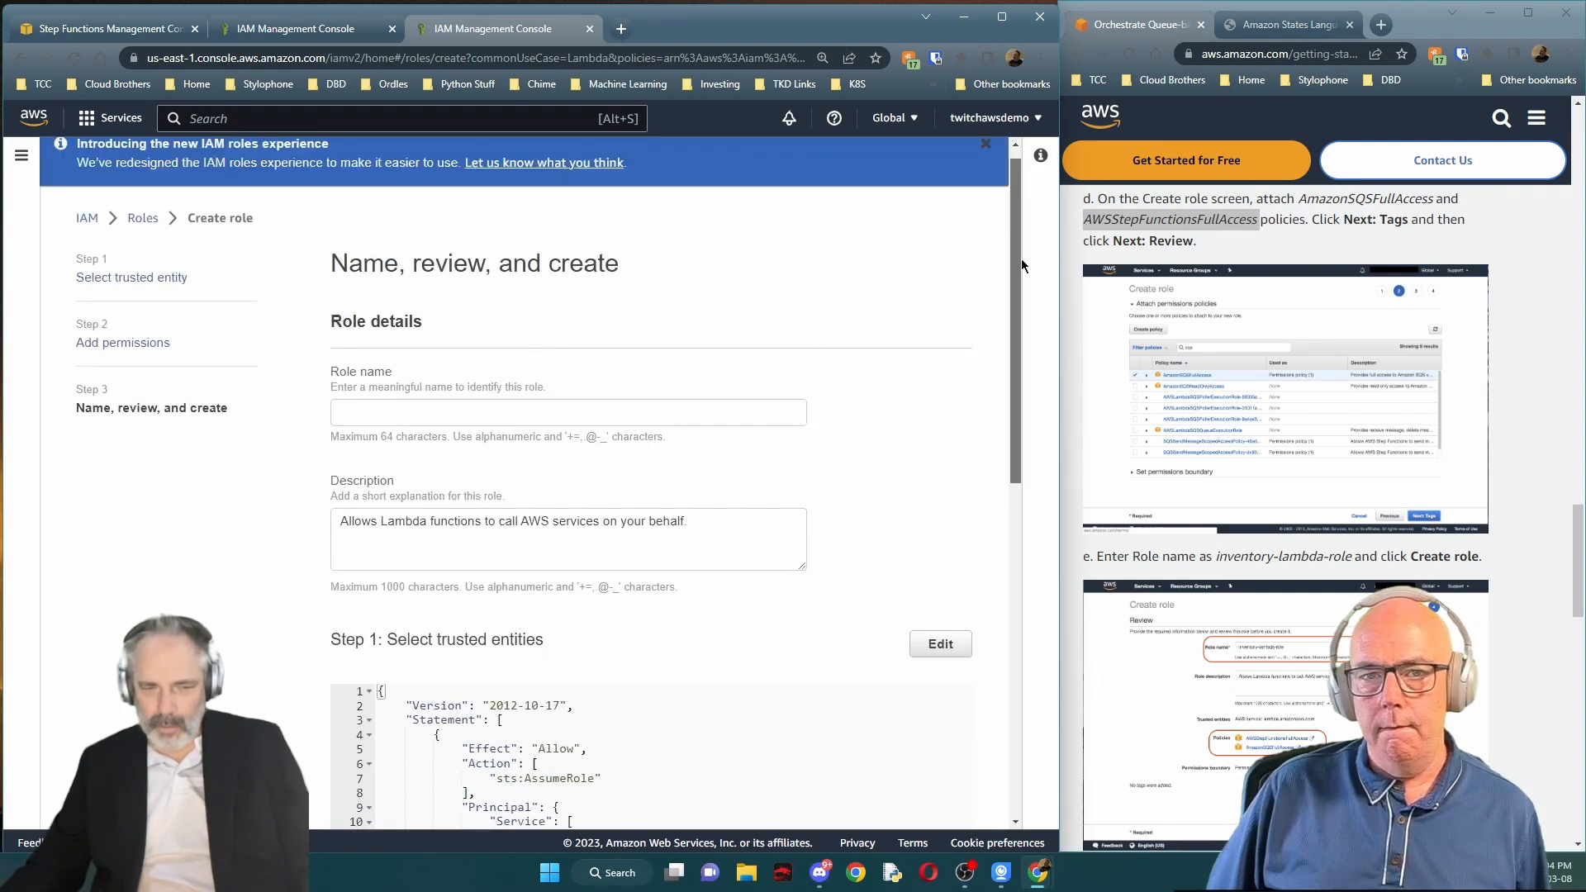
{"action": "left_click", "coordinate": [449, 414]}
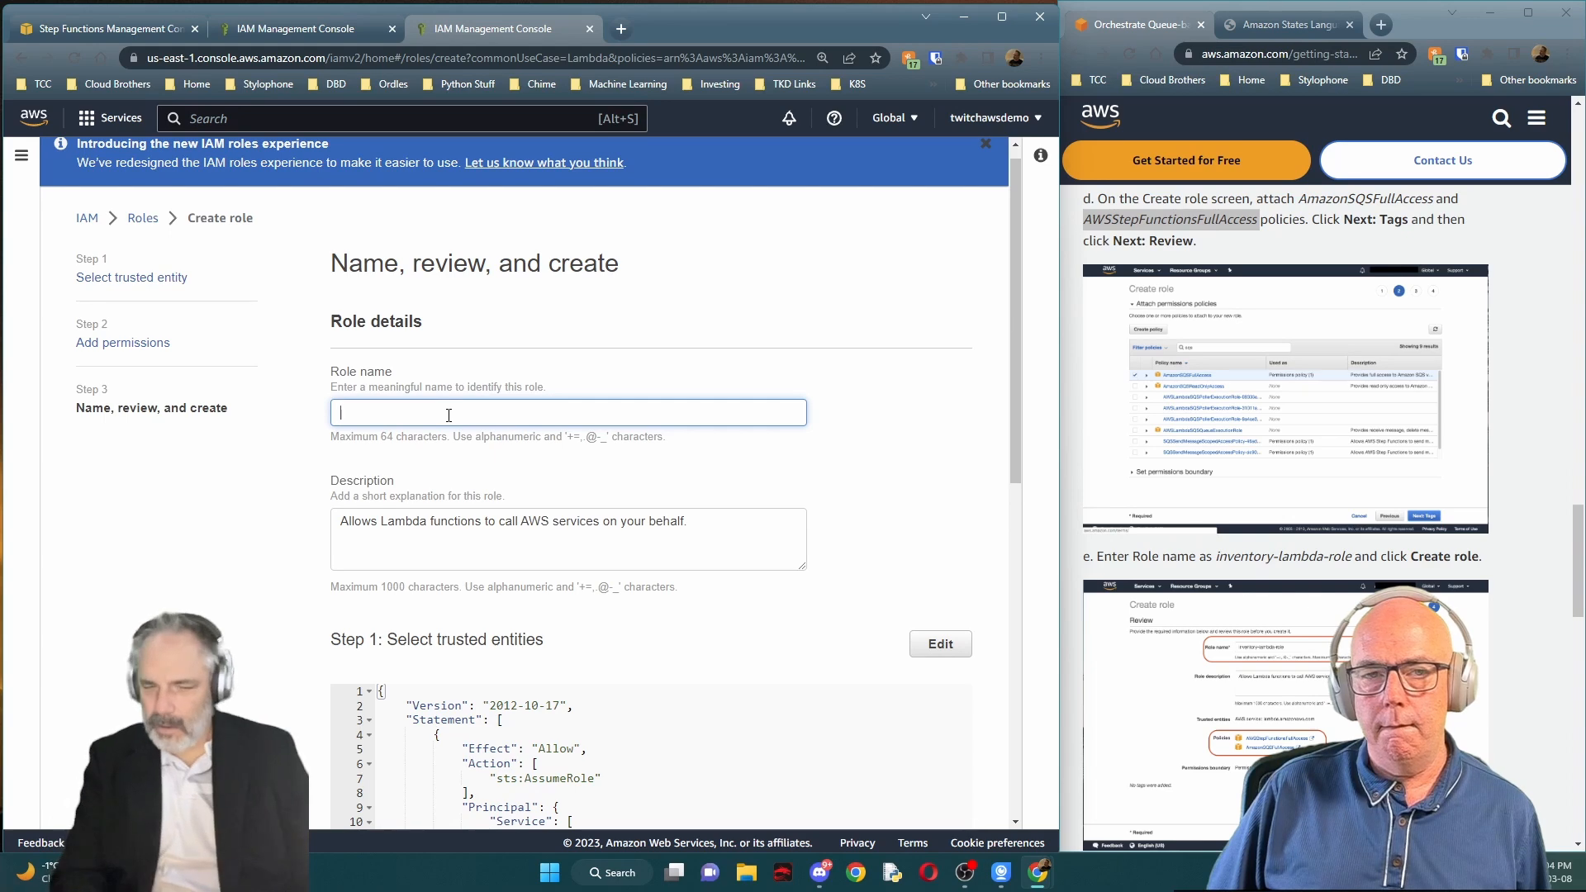
{"action": "type", "text": "in"}
{"action": "type", "text": "ven"}
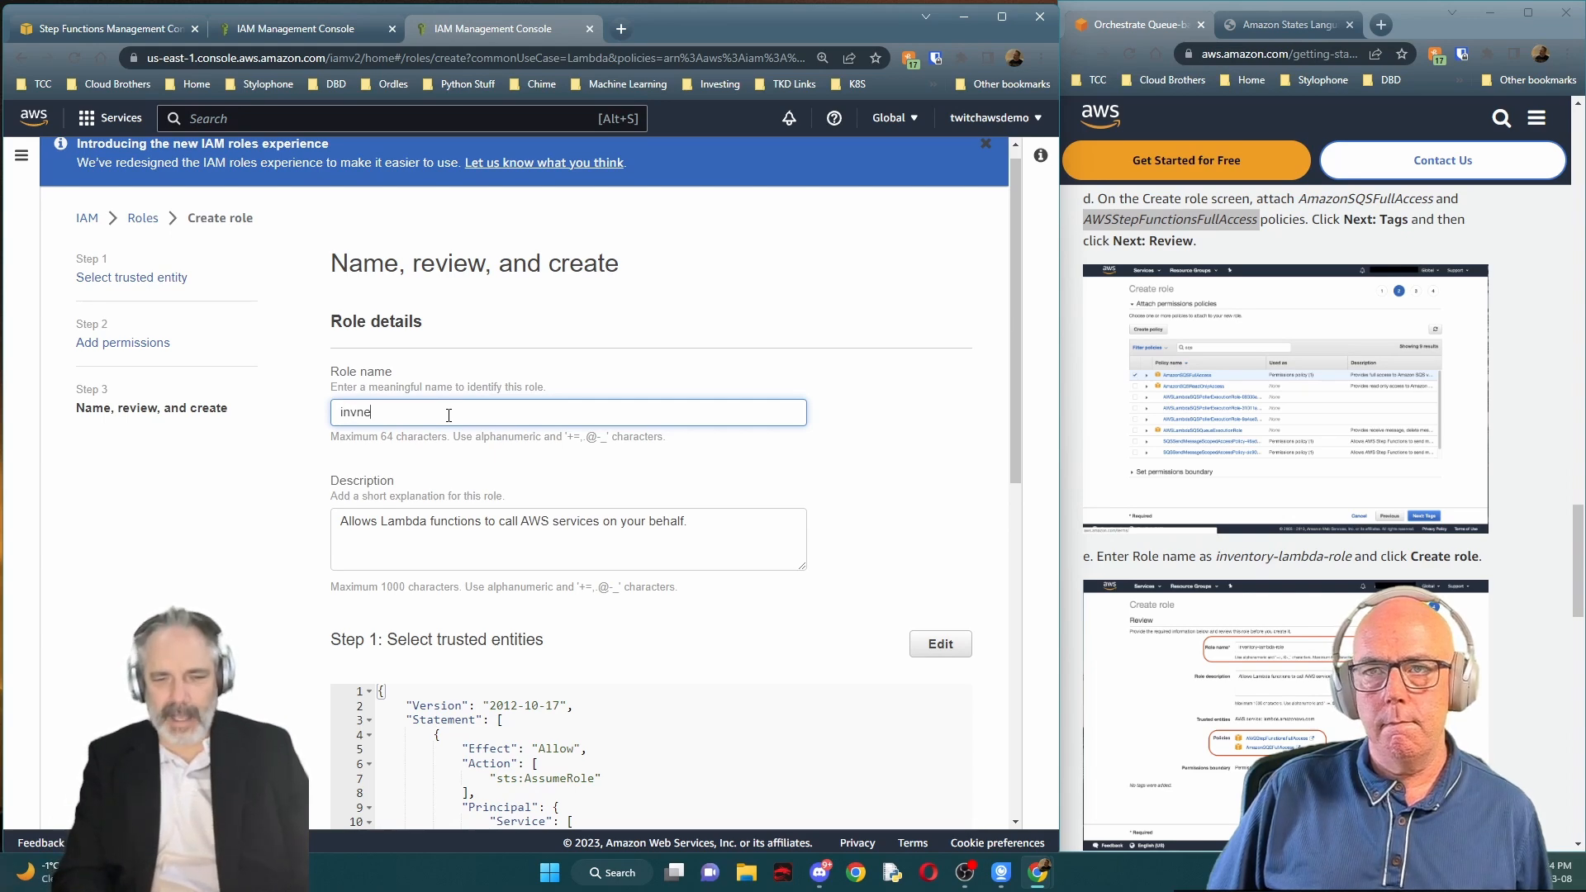
{"action": "type", "text": "tory-"}
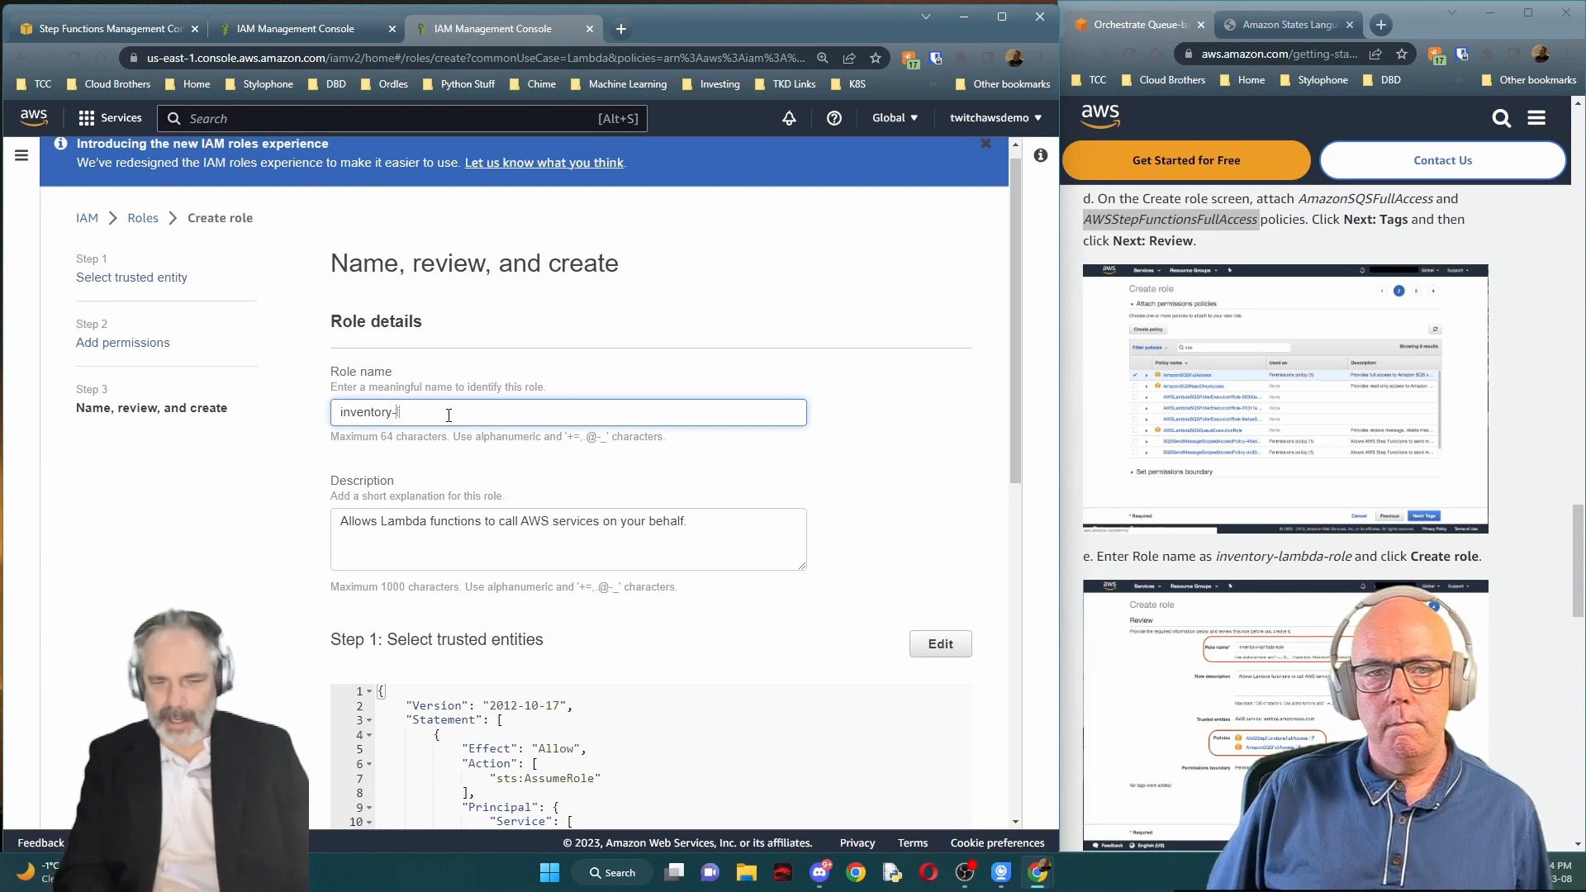
{"action": "type", "text": "lambda-role"}
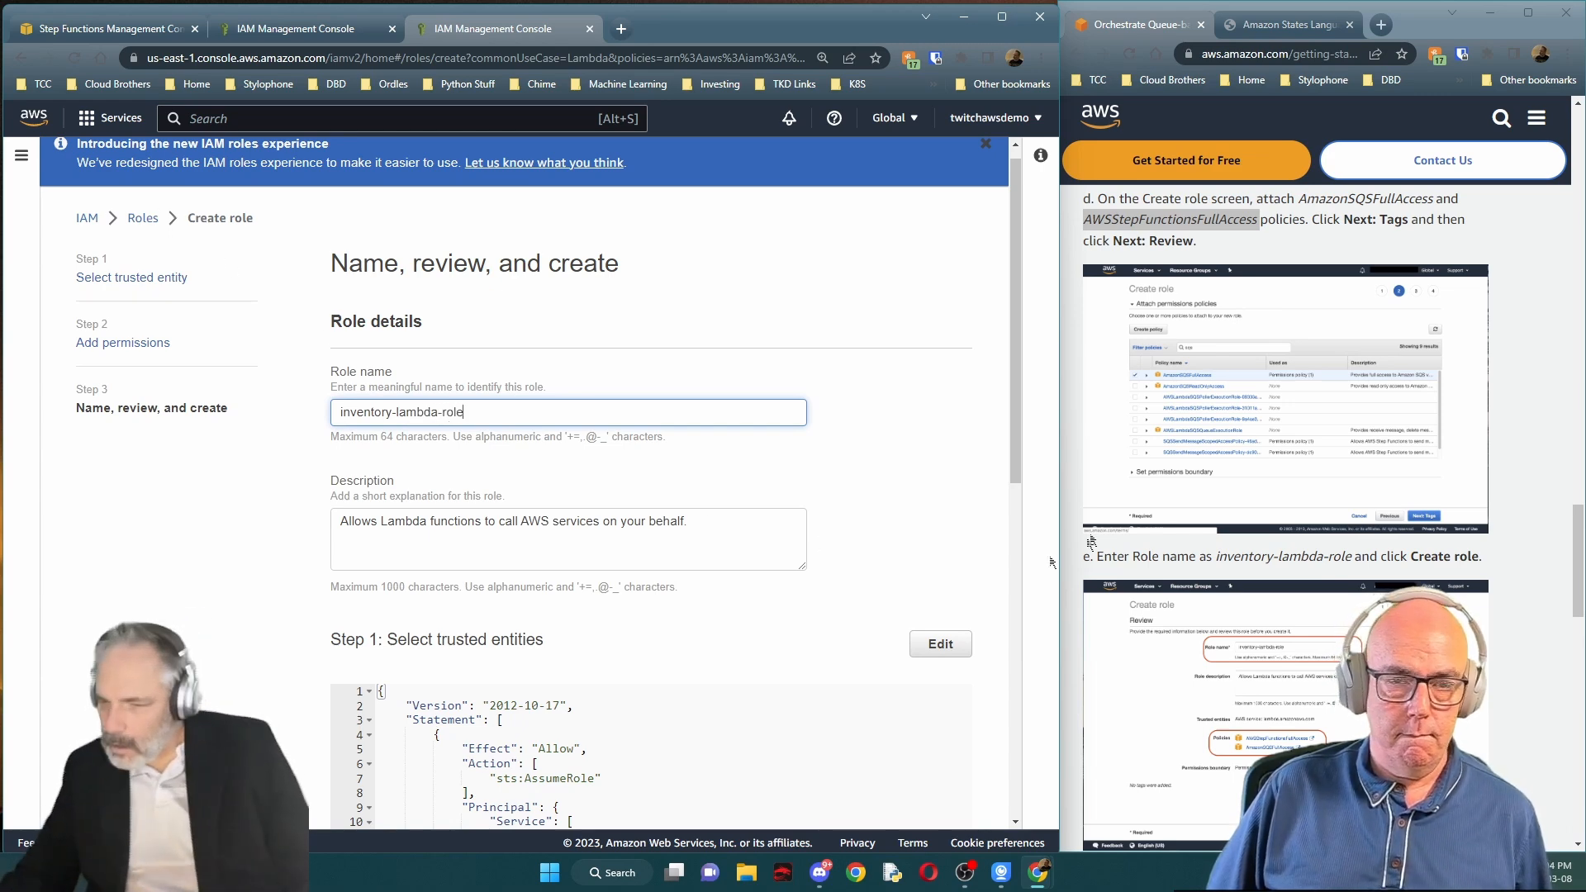
{"action": "scroll", "coordinate": [1277, 467], "scroll_direction": "down", "scroll_amount": 2}
{"action": "scroll", "coordinate": [751, 561], "scroll_direction": "down", "scroll_amount": 8}
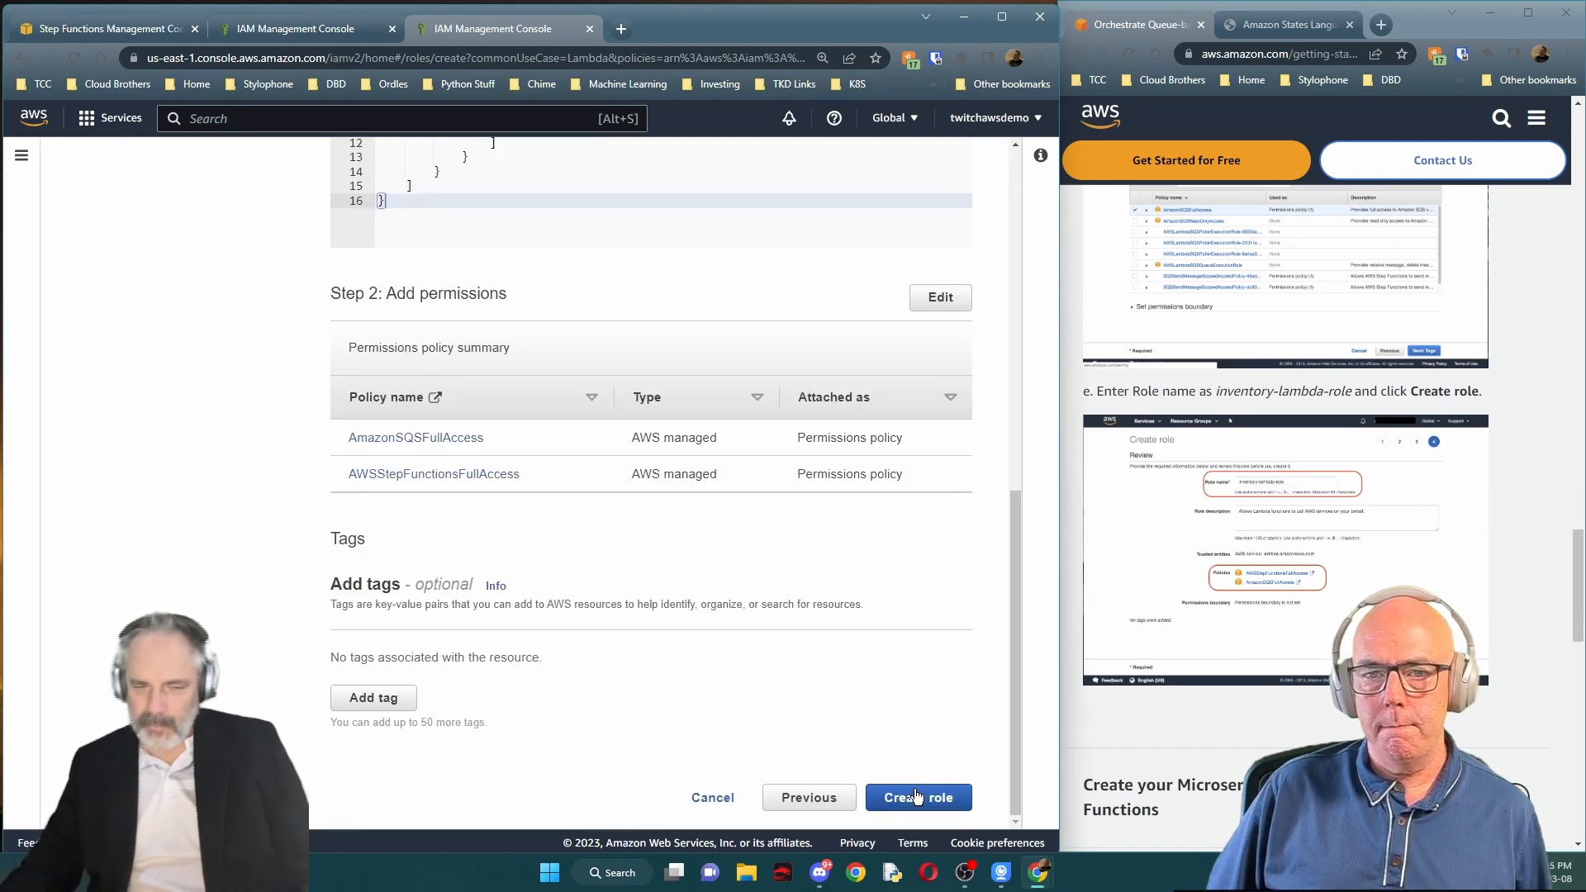
{"action": "left_click", "coordinate": [915, 796]}
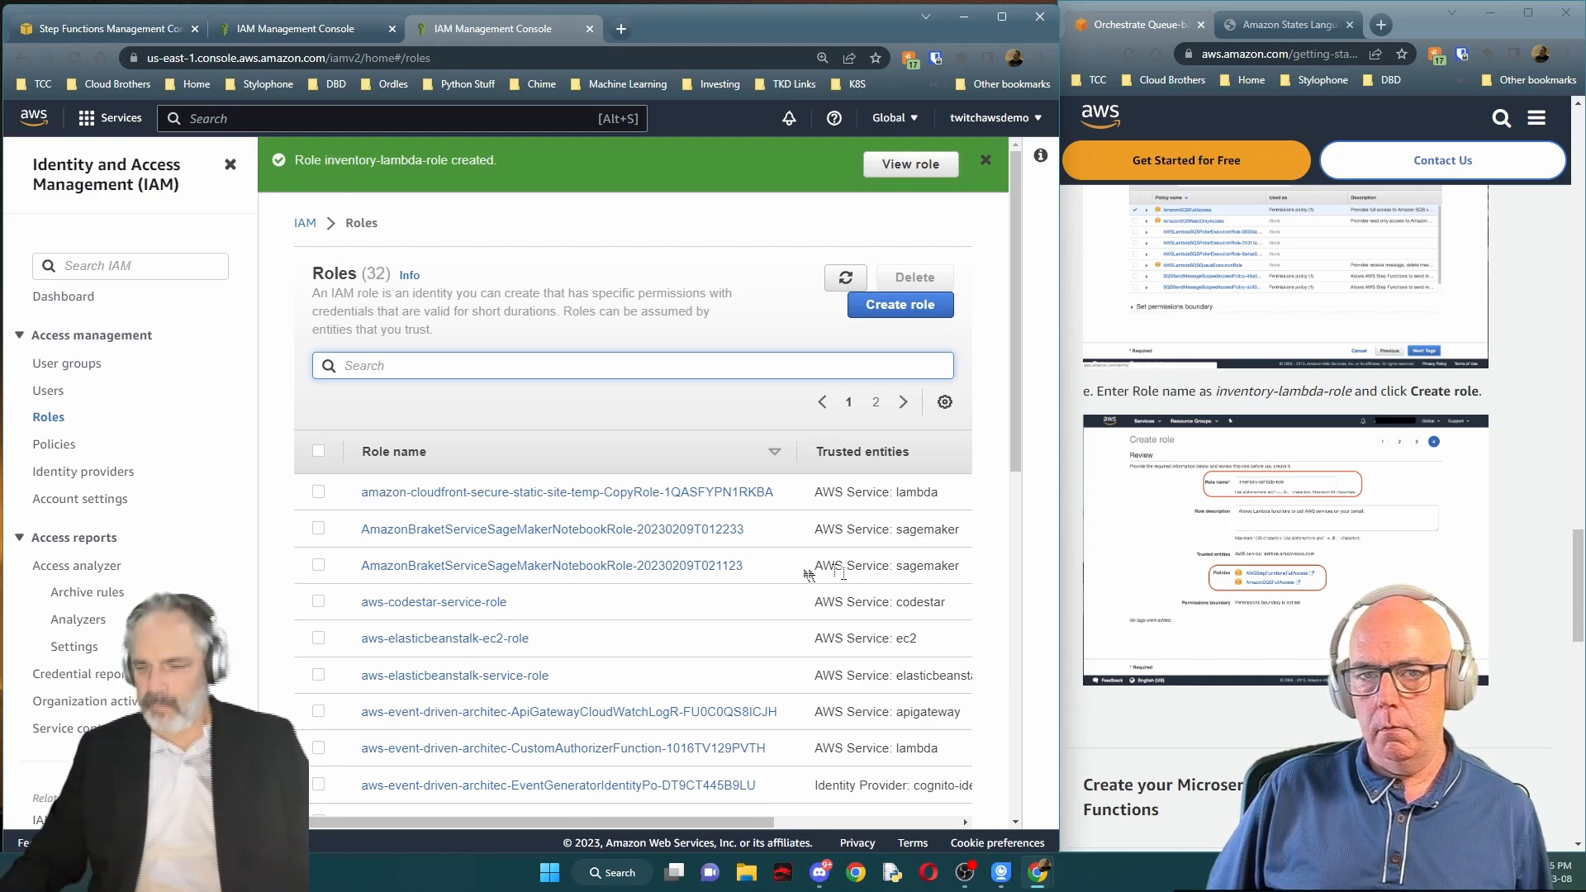
Collapse the tutorial's IAM role section and expand Create your Microservice with AWS Lambda Functions
{"action": "scroll", "coordinate": [1215, 632], "scroll_direction": "down", "scroll_amount": 3}
{"action": "scroll", "coordinate": [1214, 625], "scroll_direction": "up", "scroll_amount": 10}
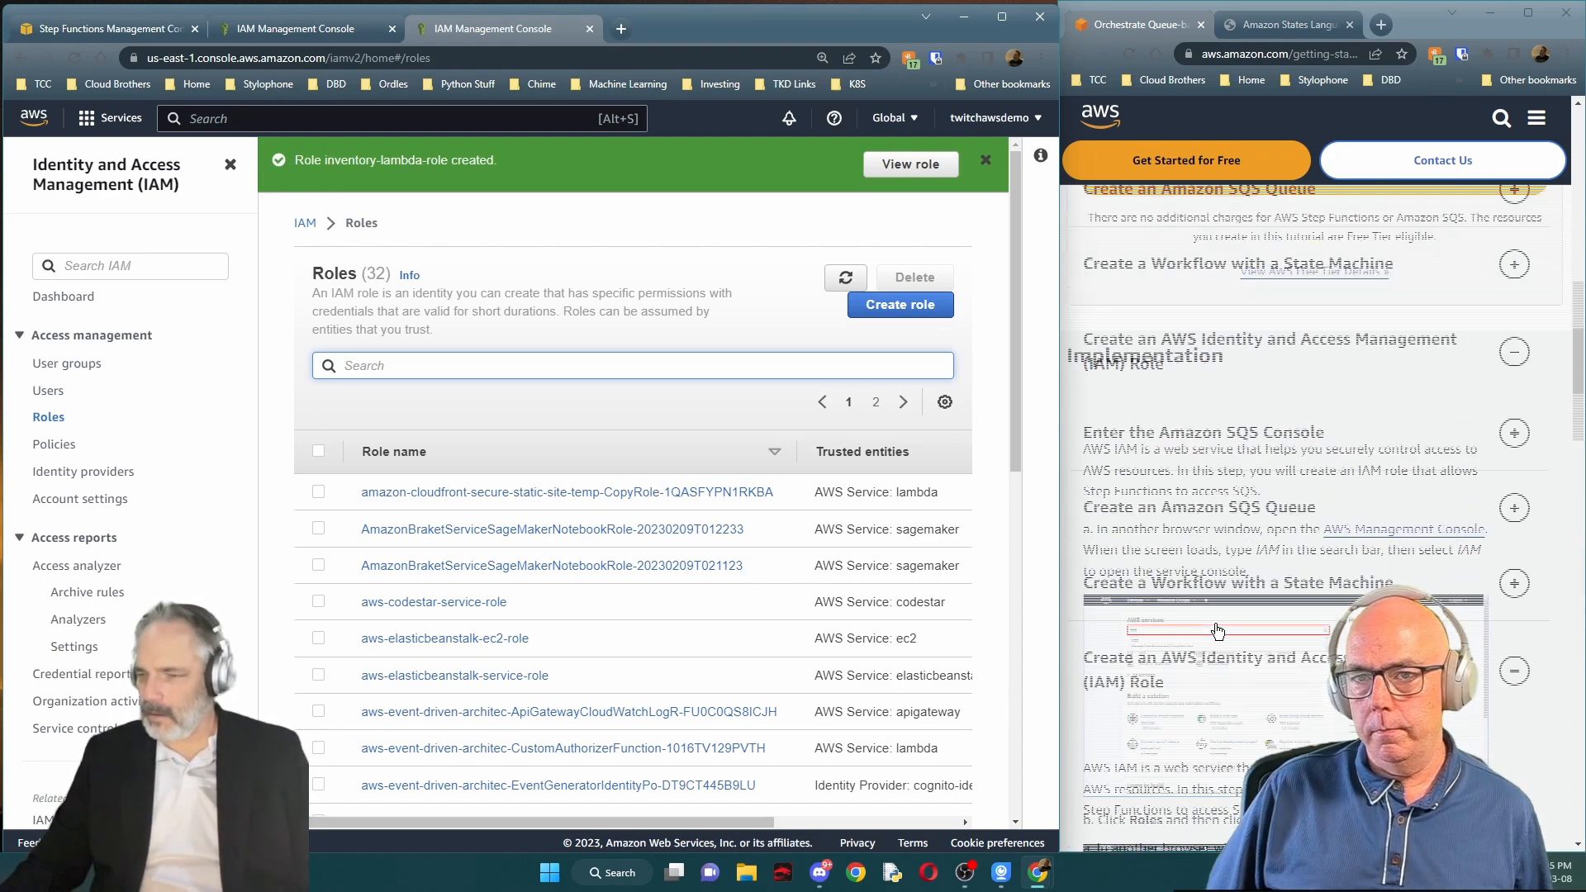
{"action": "left_click", "coordinate": [1515, 488]}
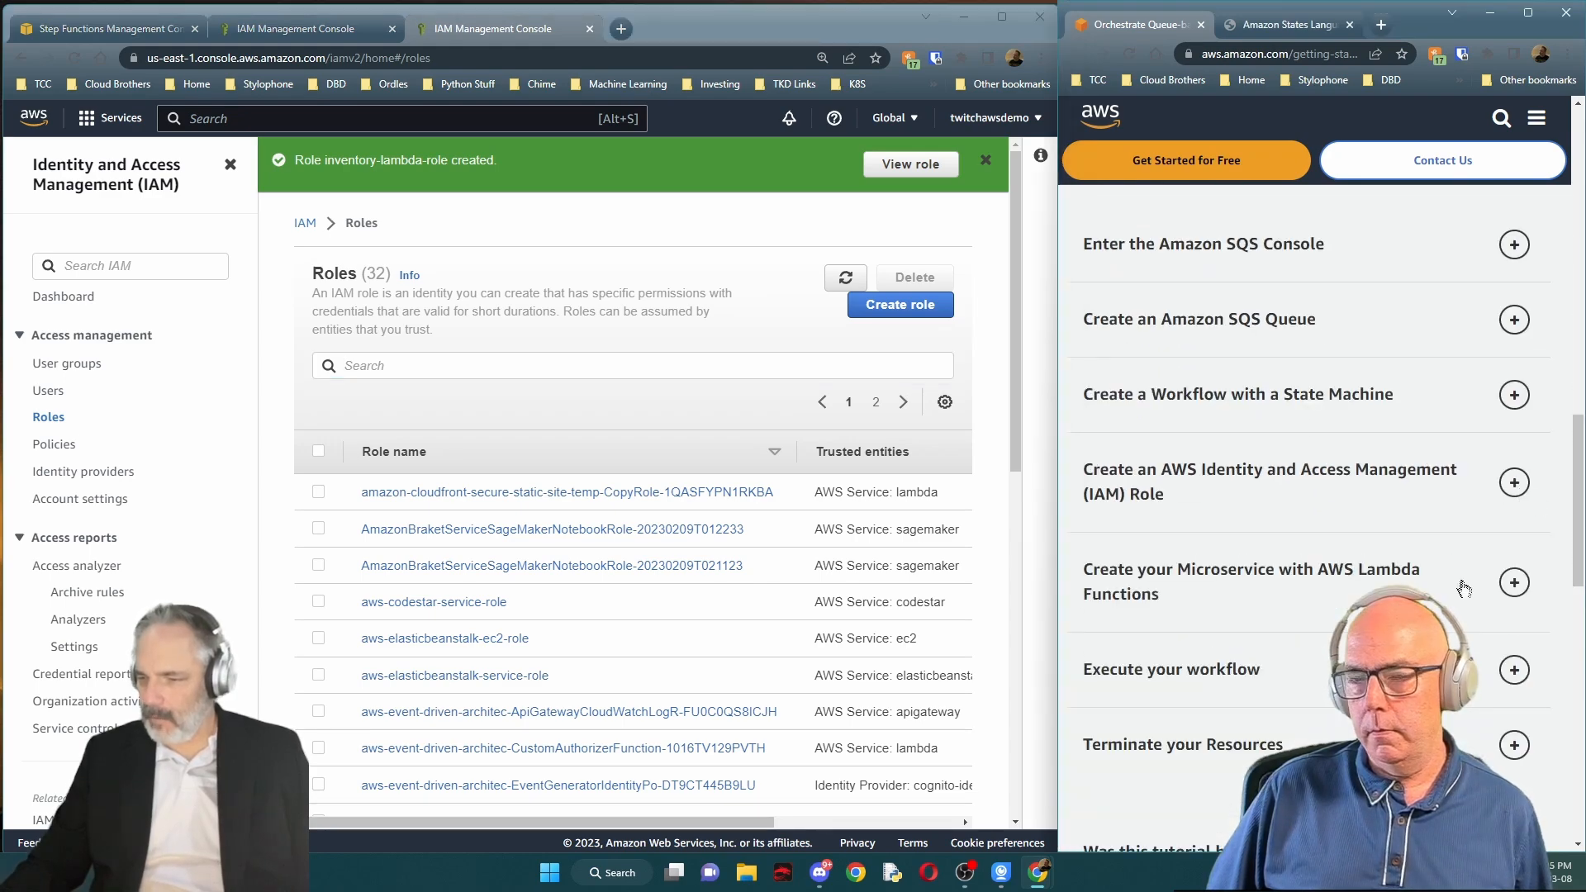
{"action": "left_click", "coordinate": [1517, 581]}
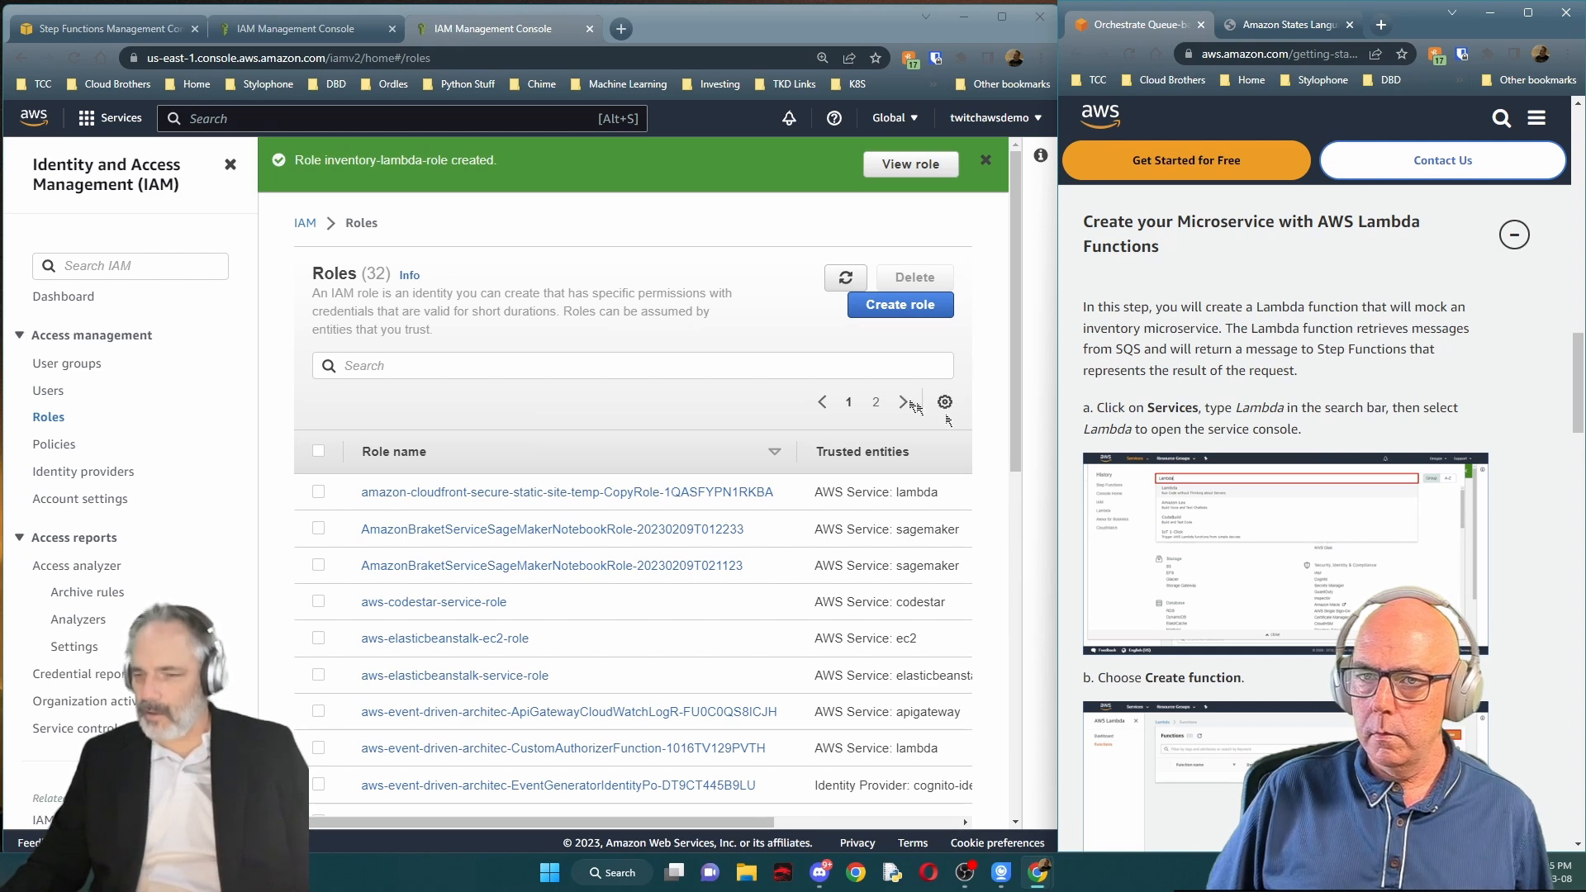
Search the console for lambda, open the Lambda service and bring up the tutorial's create-function instructions
{"action": "left_click", "coordinate": [372, 118]}
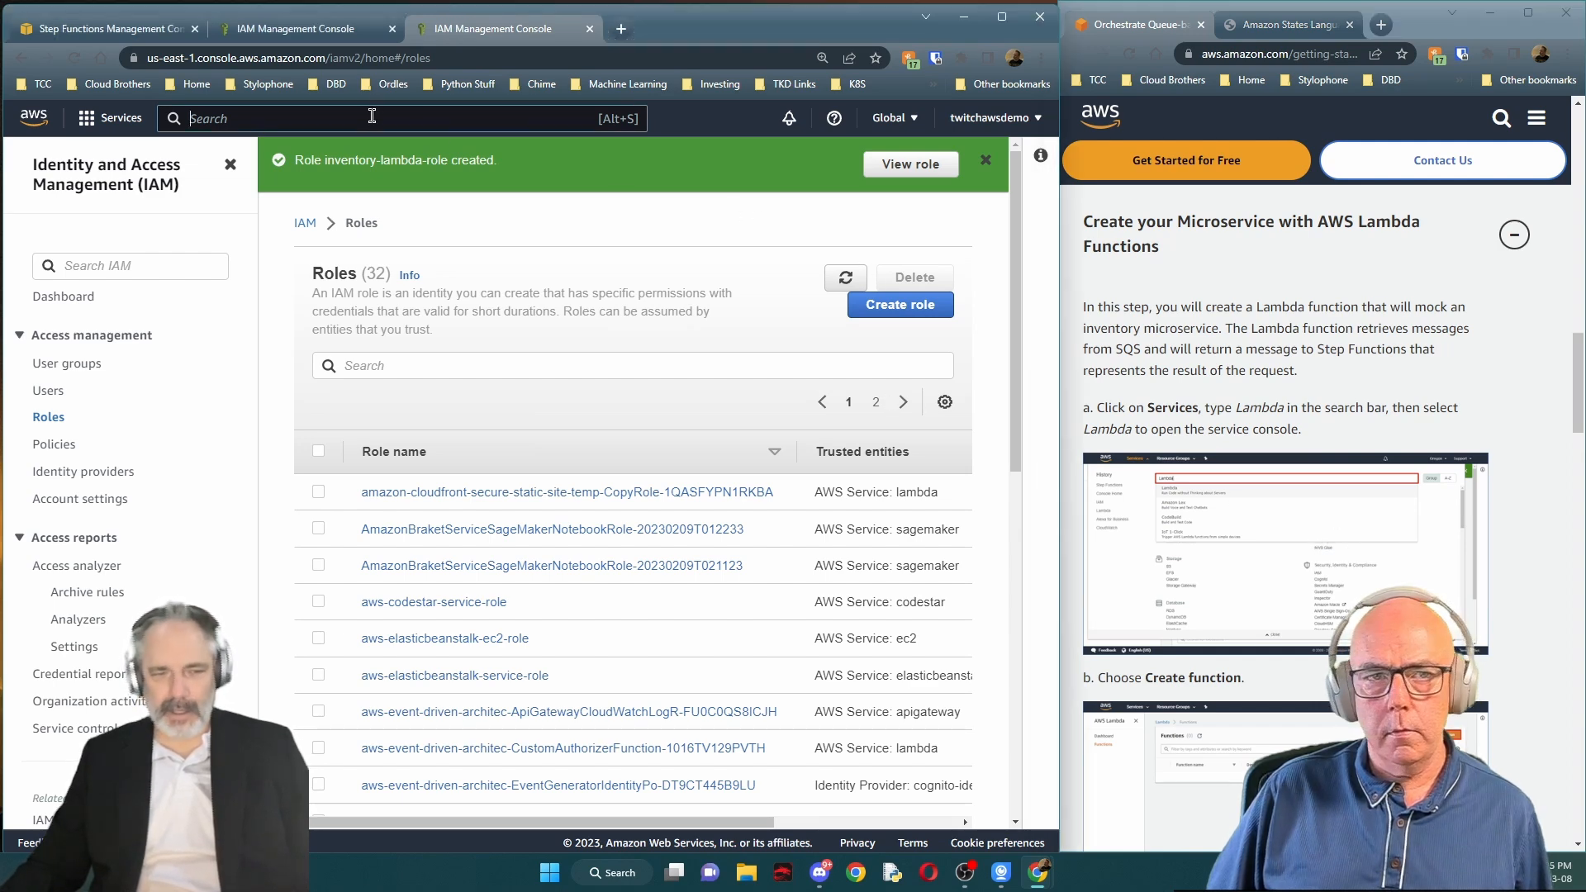
{"action": "type", "text": "lambda"}
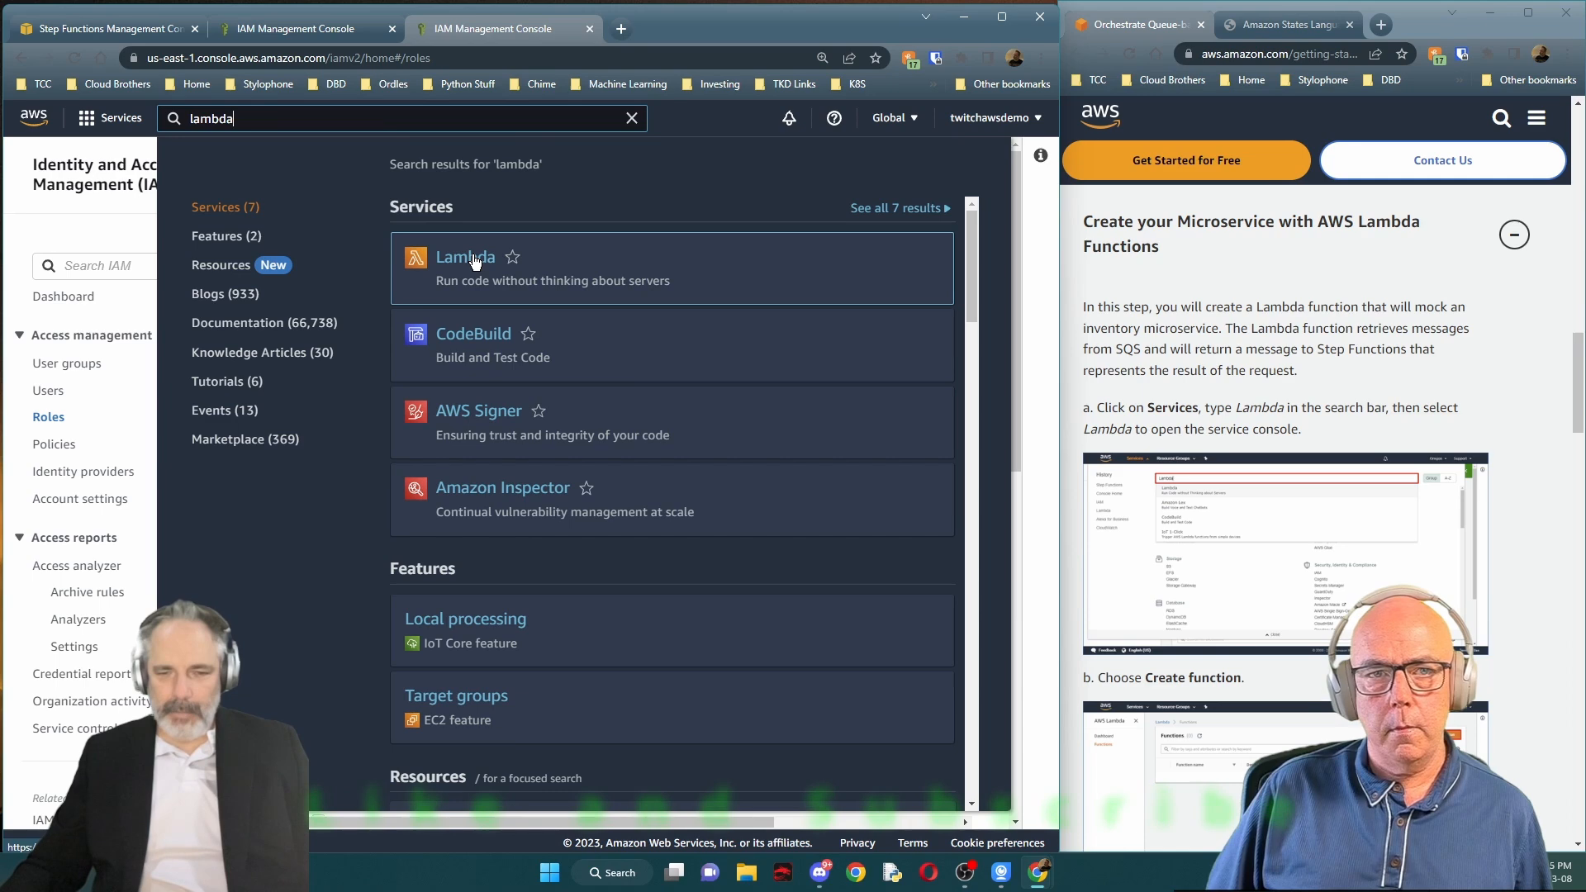
{"action": "left_click", "coordinate": [475, 261]}
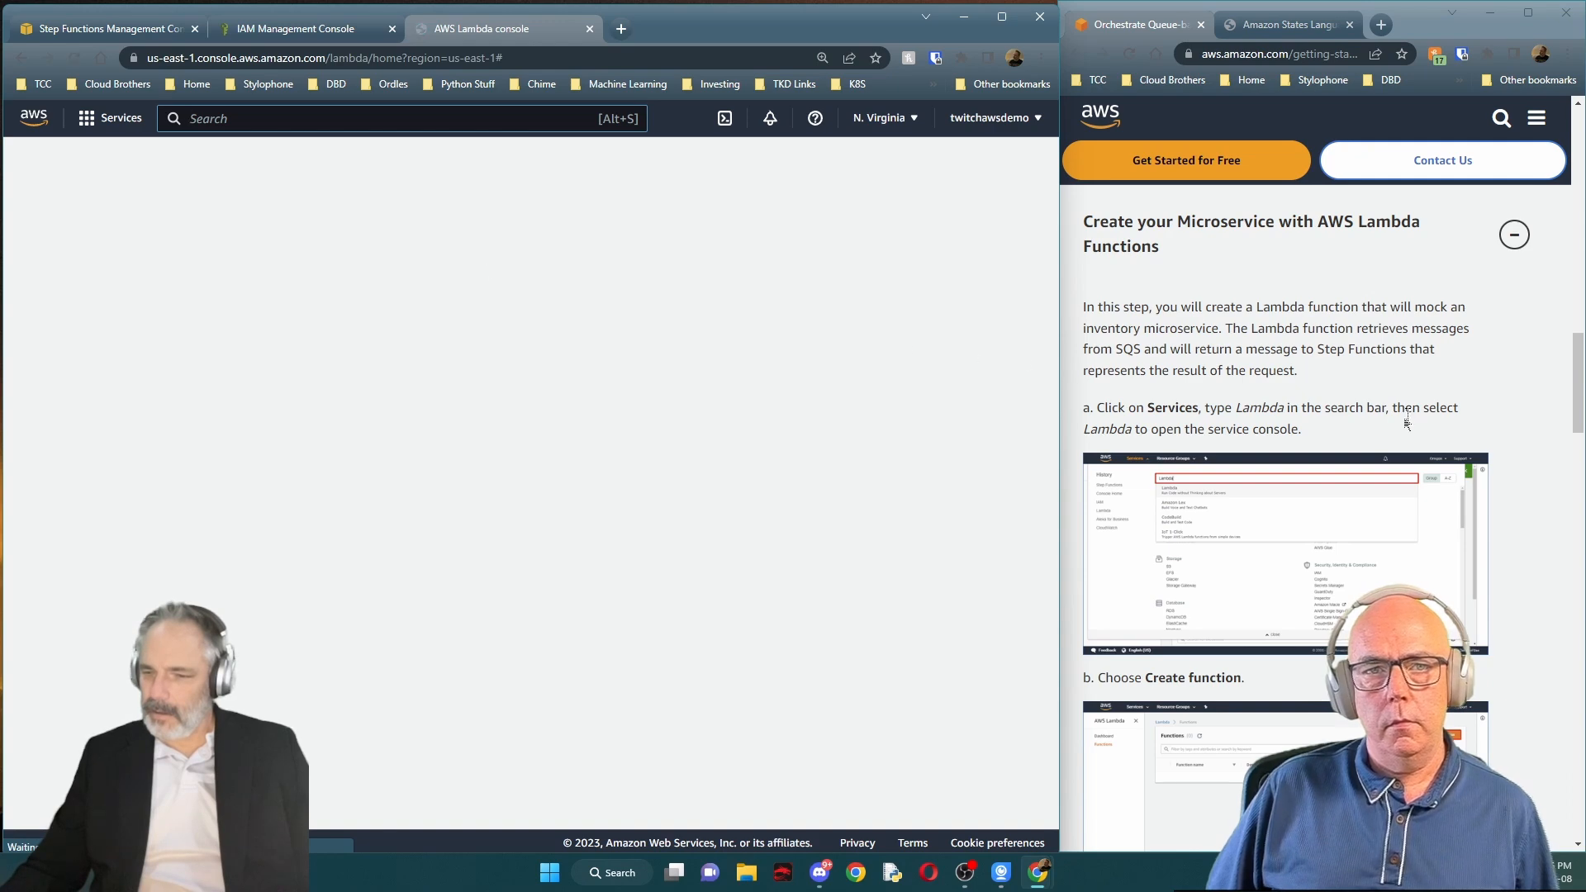
{"action": "scroll", "coordinate": [1311, 426], "scroll_direction": "down", "scroll_amount": 2}
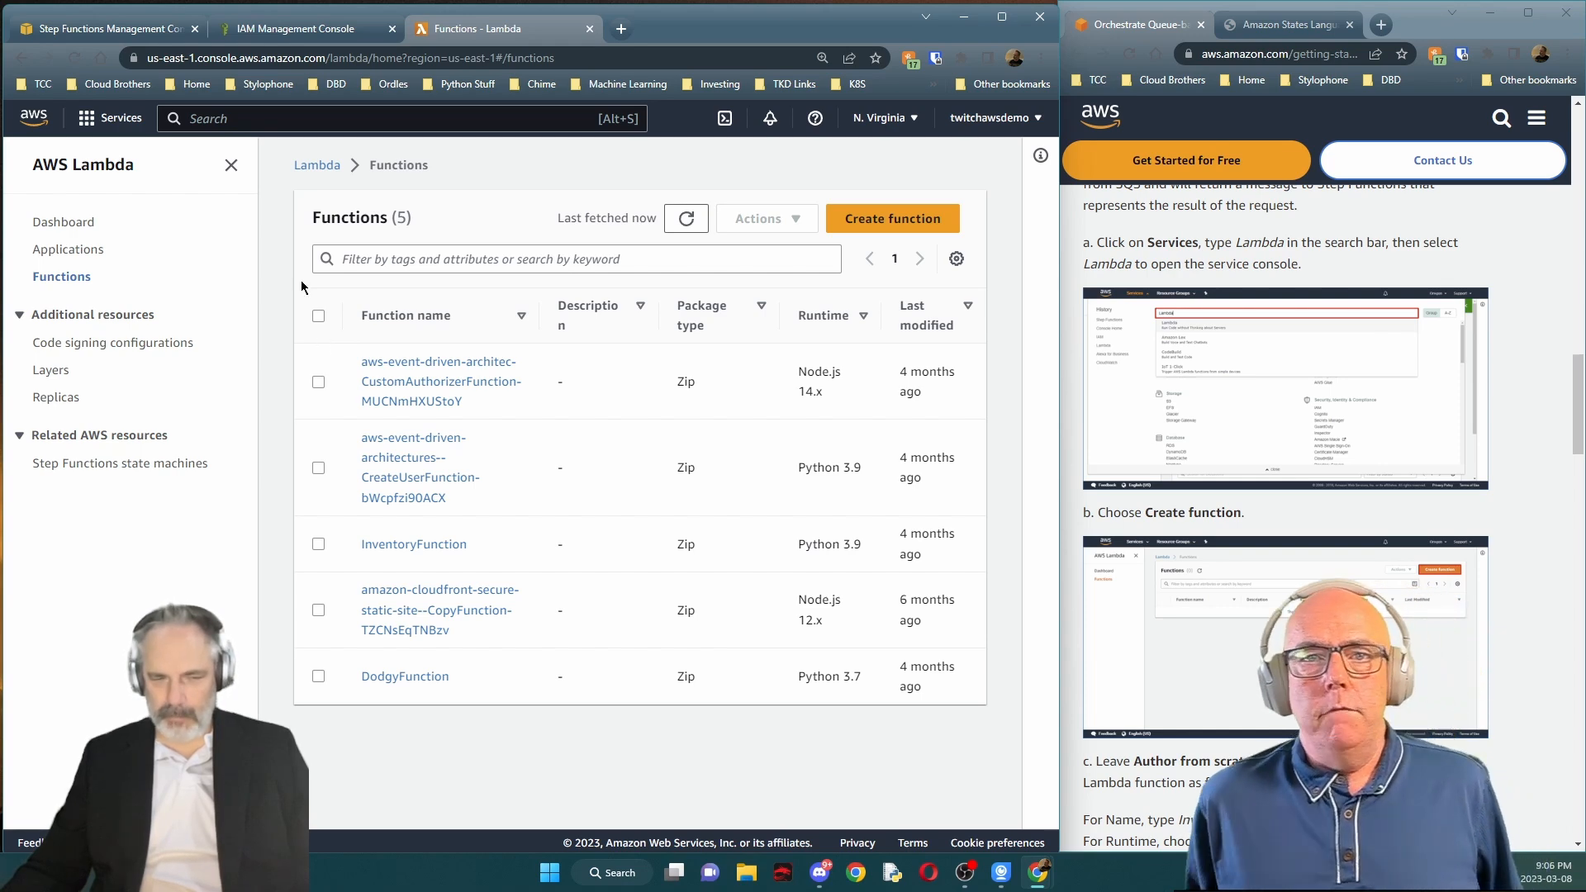
Delete all existing Lambda functions in the list, confirming the deletion with the word delete
{"action": "left_click", "coordinate": [318, 316]}
{"action": "left_click", "coordinate": [792, 219]}
{"action": "left_click", "coordinate": [772, 302]}
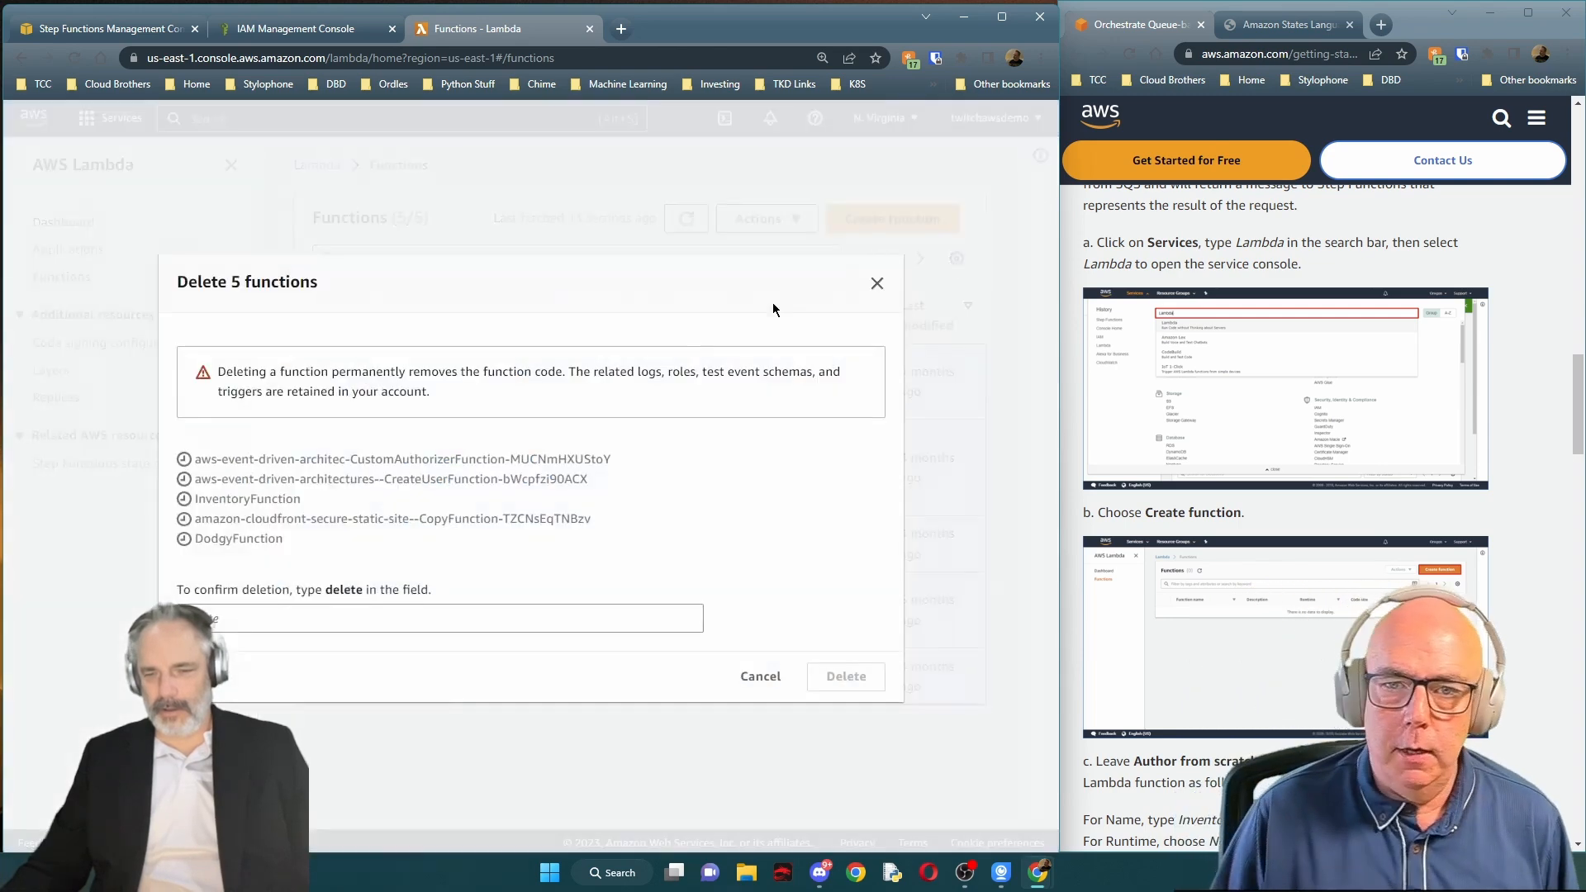
{"action": "left_click", "coordinate": [275, 625]}
{"action": "type", "text": "delete"}
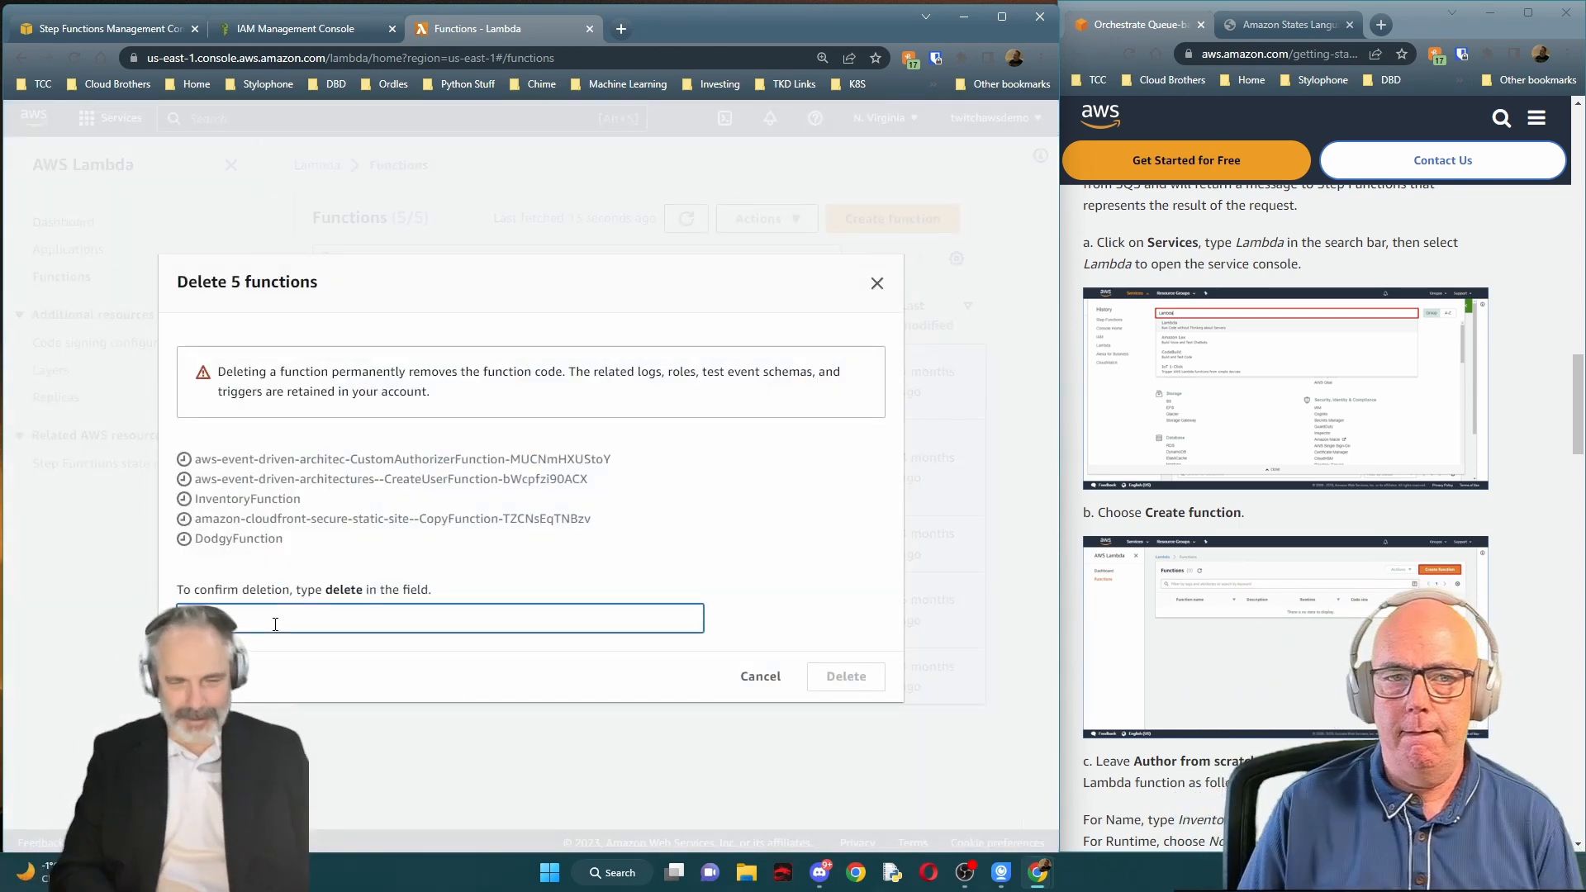
{"action": "left_click", "coordinate": [844, 676]}
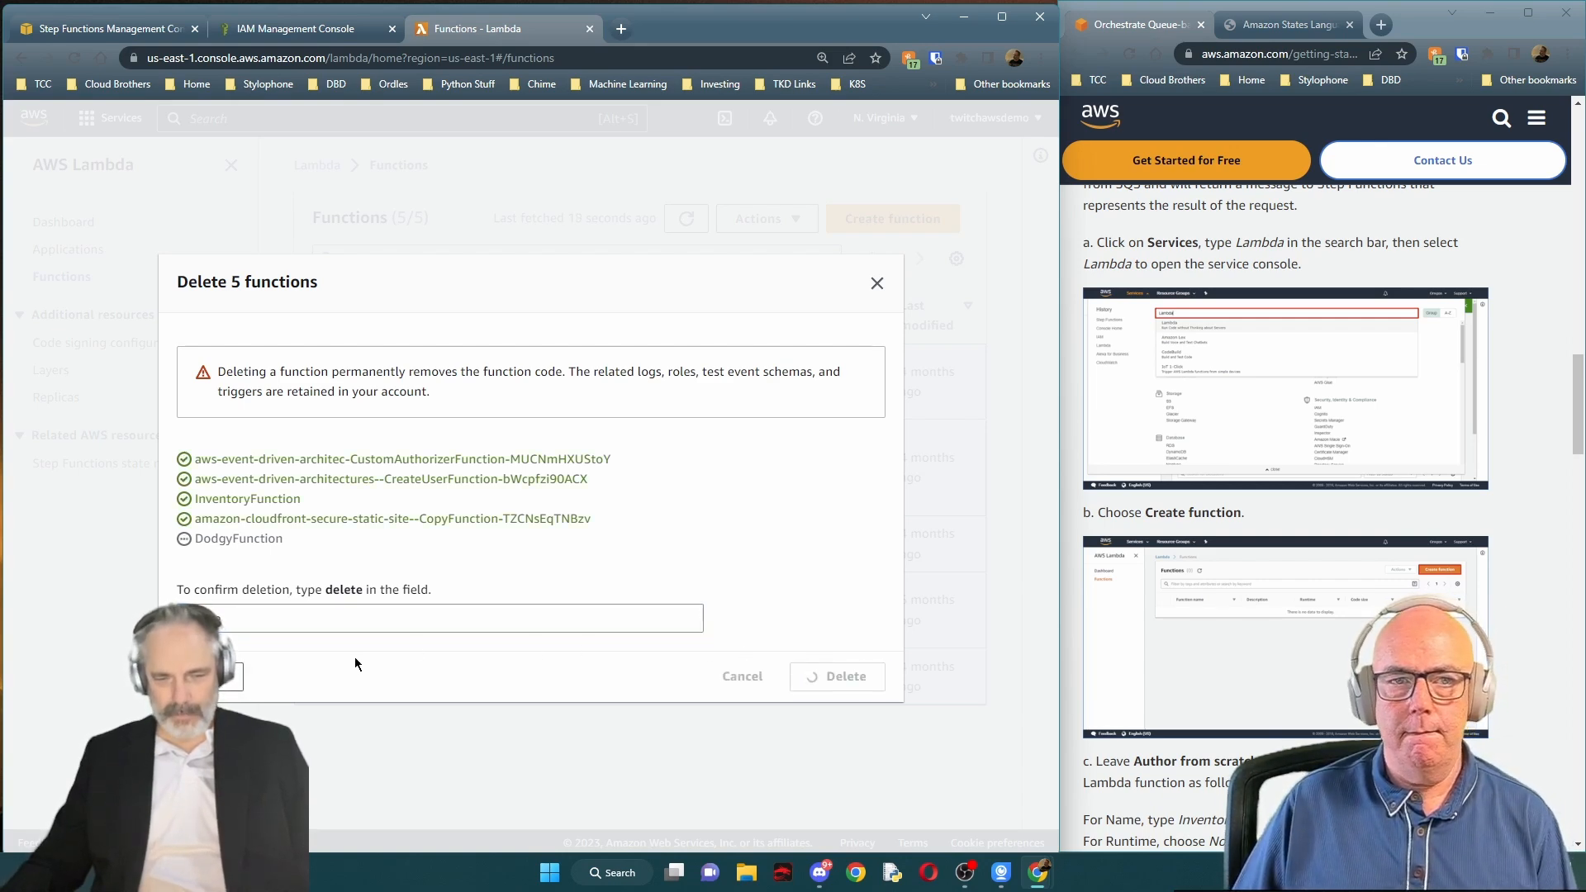
{"action": "left_click", "coordinate": [856, 685]}
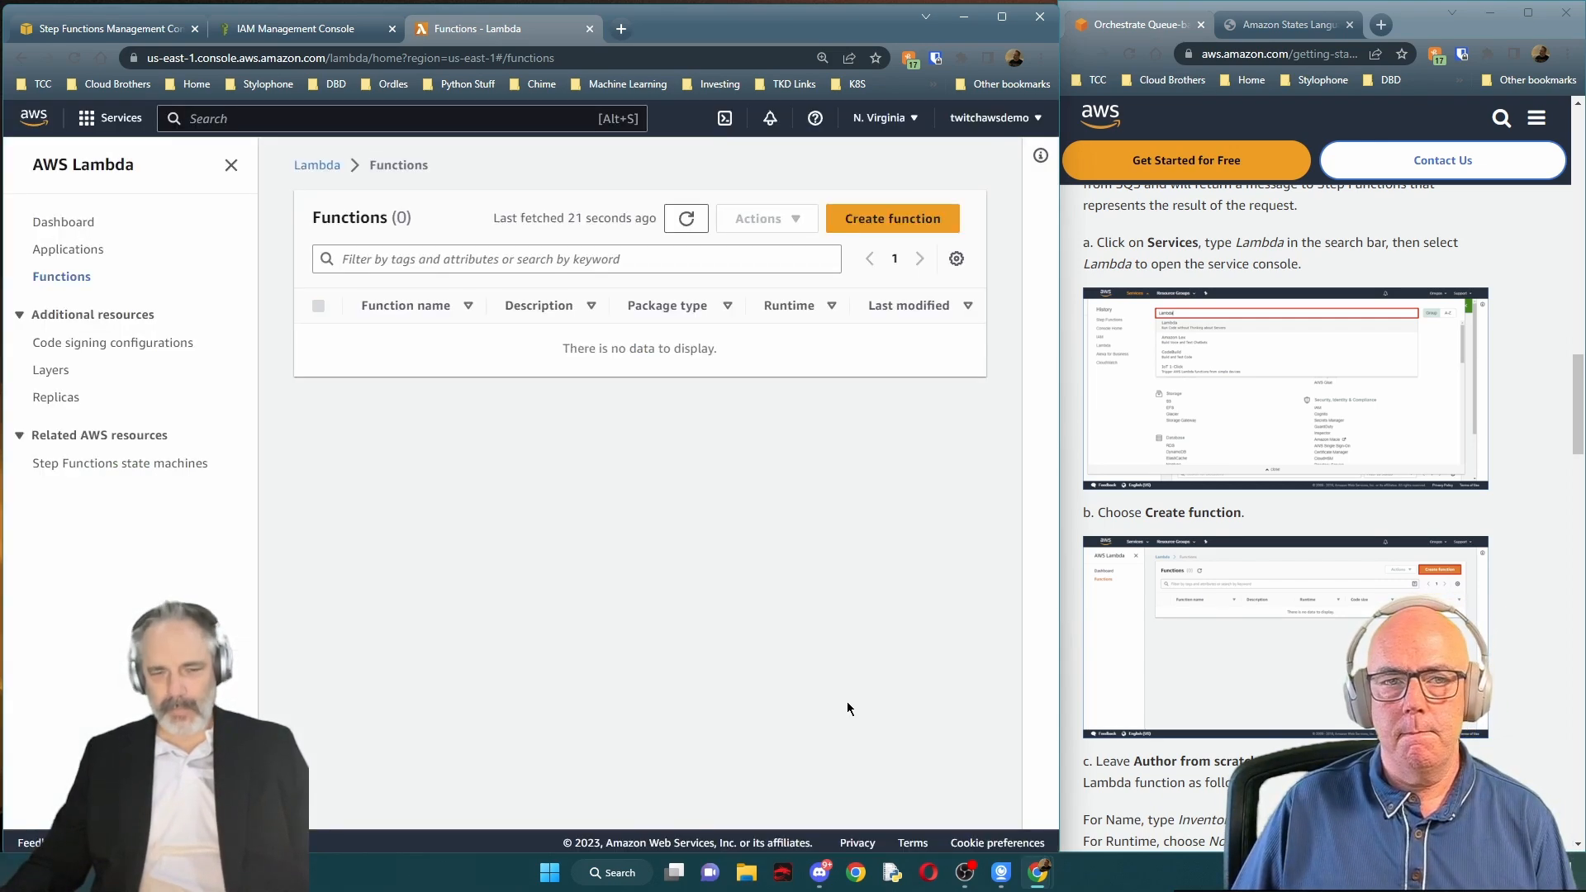
Start a new Lambda function authored from scratch, name it Inventory and keep the Node.js 18.x runtime
{"action": "left_click", "coordinate": [433, 251]}
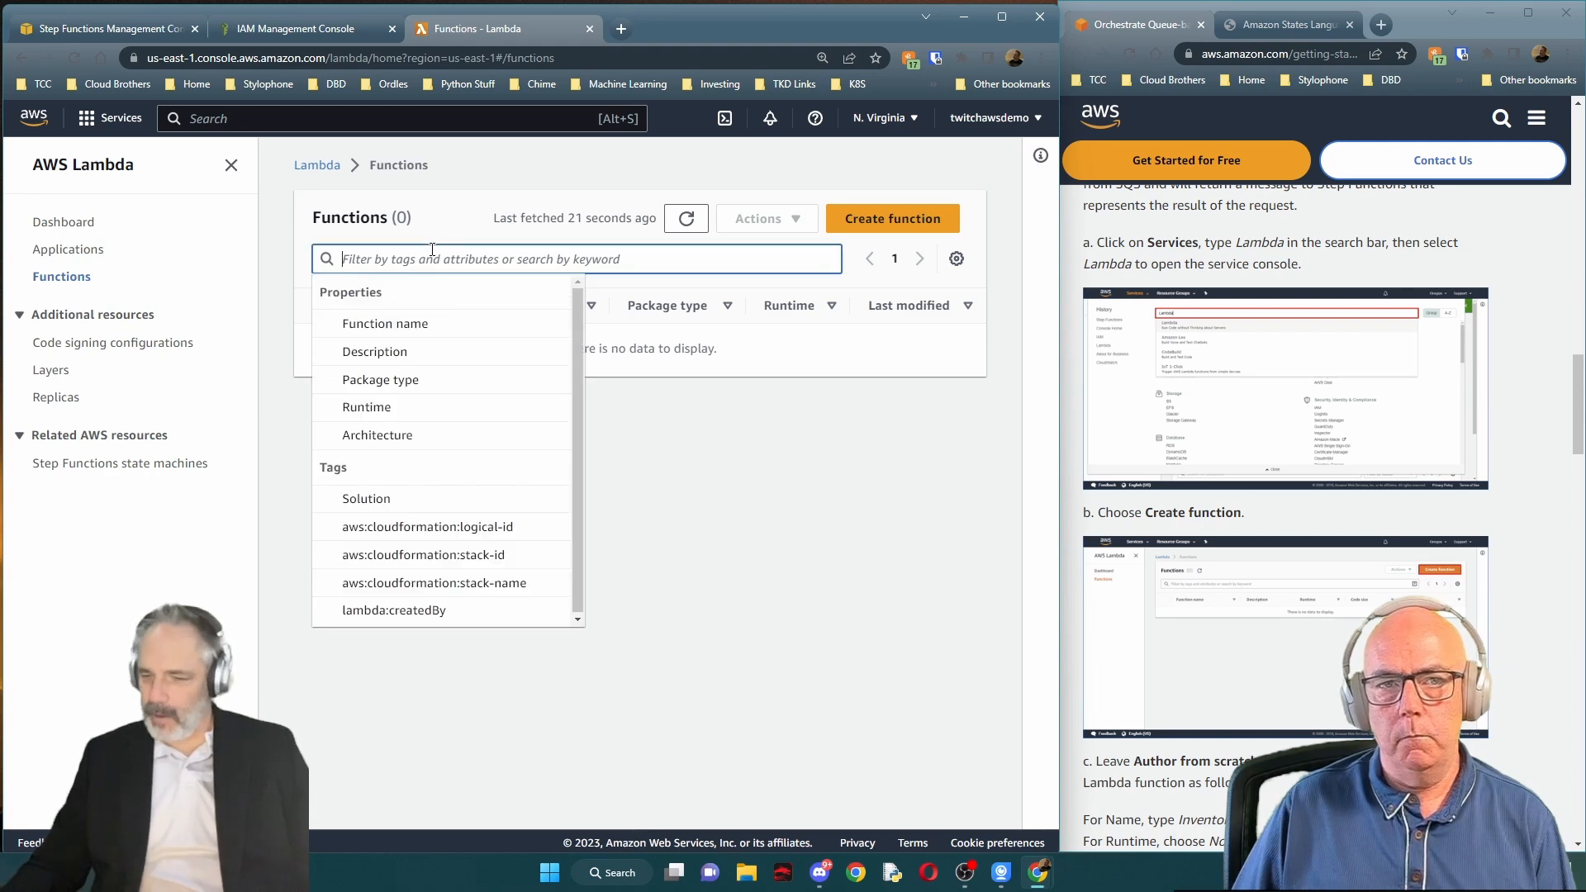
{"action": "left_click", "coordinate": [896, 219]}
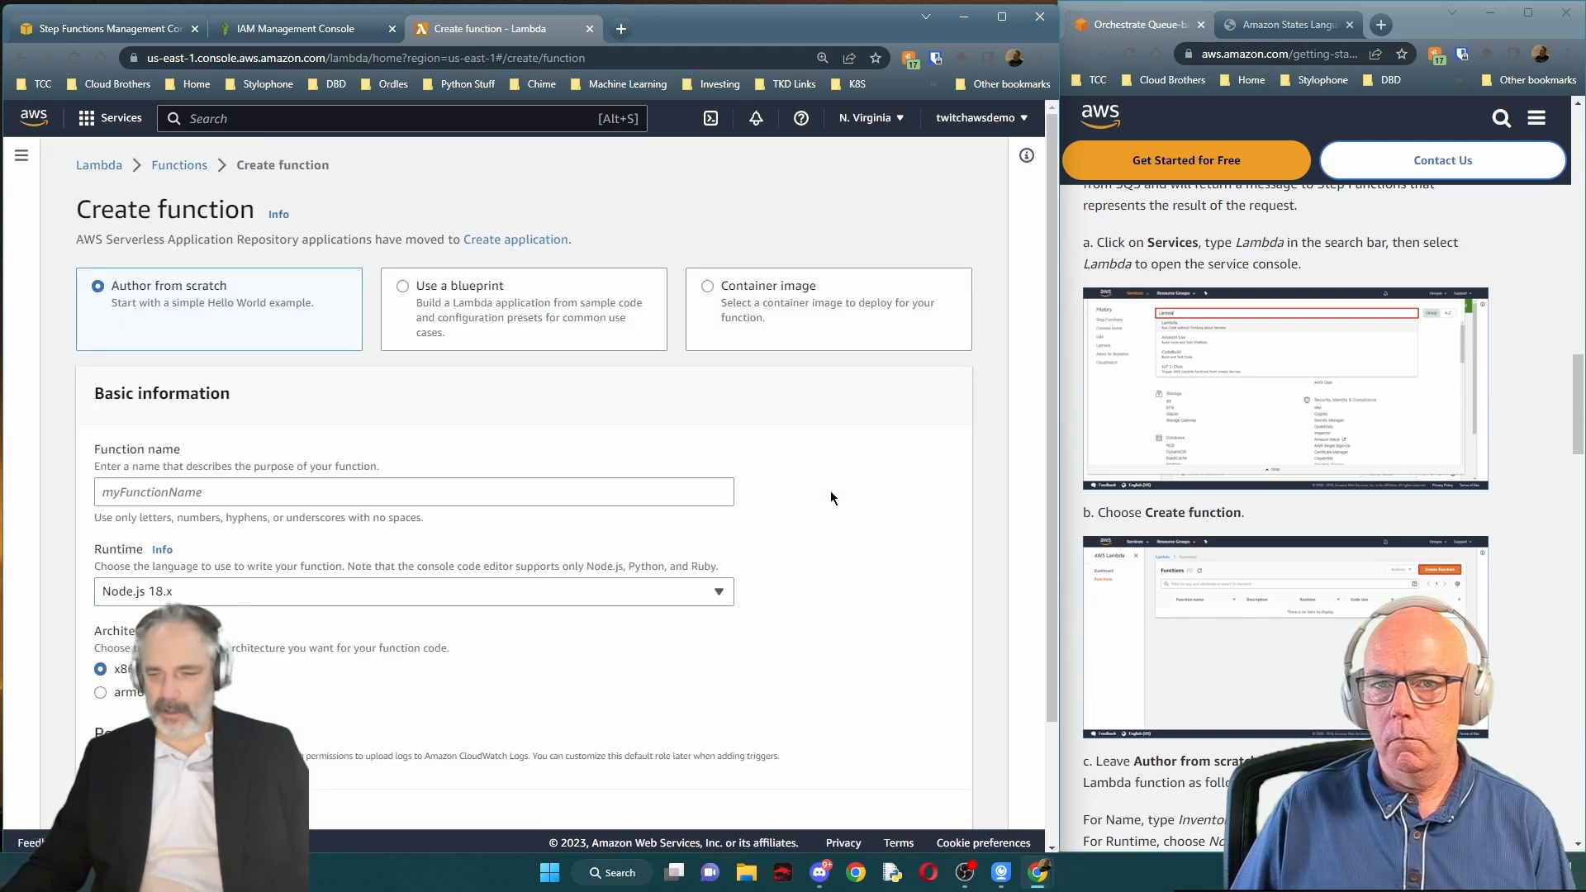
{"action": "scroll", "coordinate": [1253, 565], "scroll_direction": "down", "scroll_amount": 6}
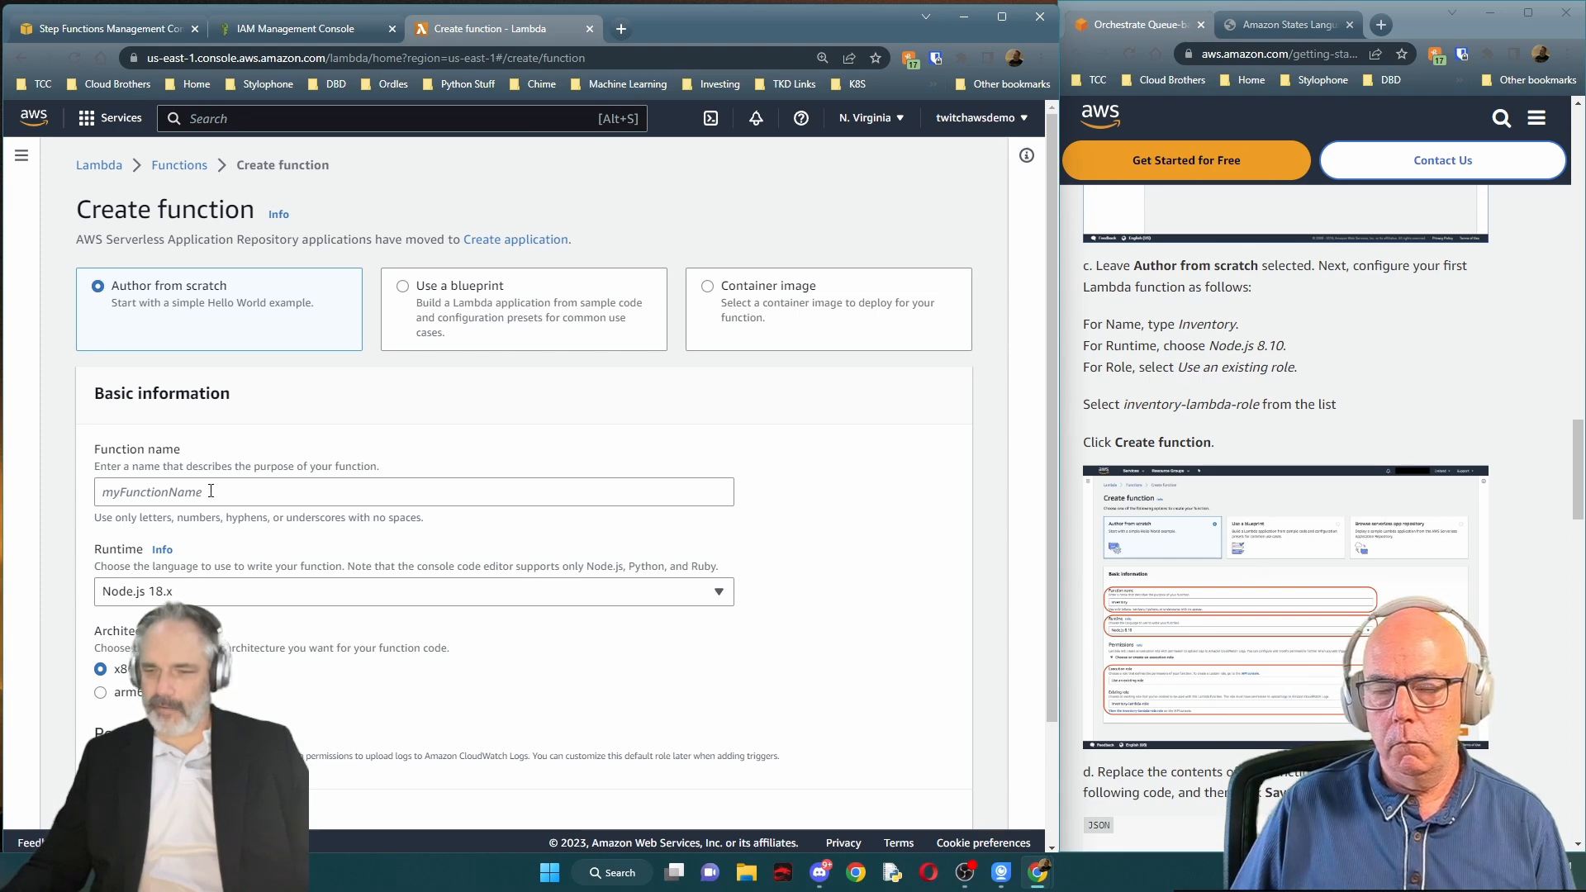
{"action": "scroll", "coordinate": [210, 489], "scroll_direction": "down", "scroll_amount": 1}
{"action": "left_click", "coordinate": [180, 414]}
{"action": "type", "text": "In"}
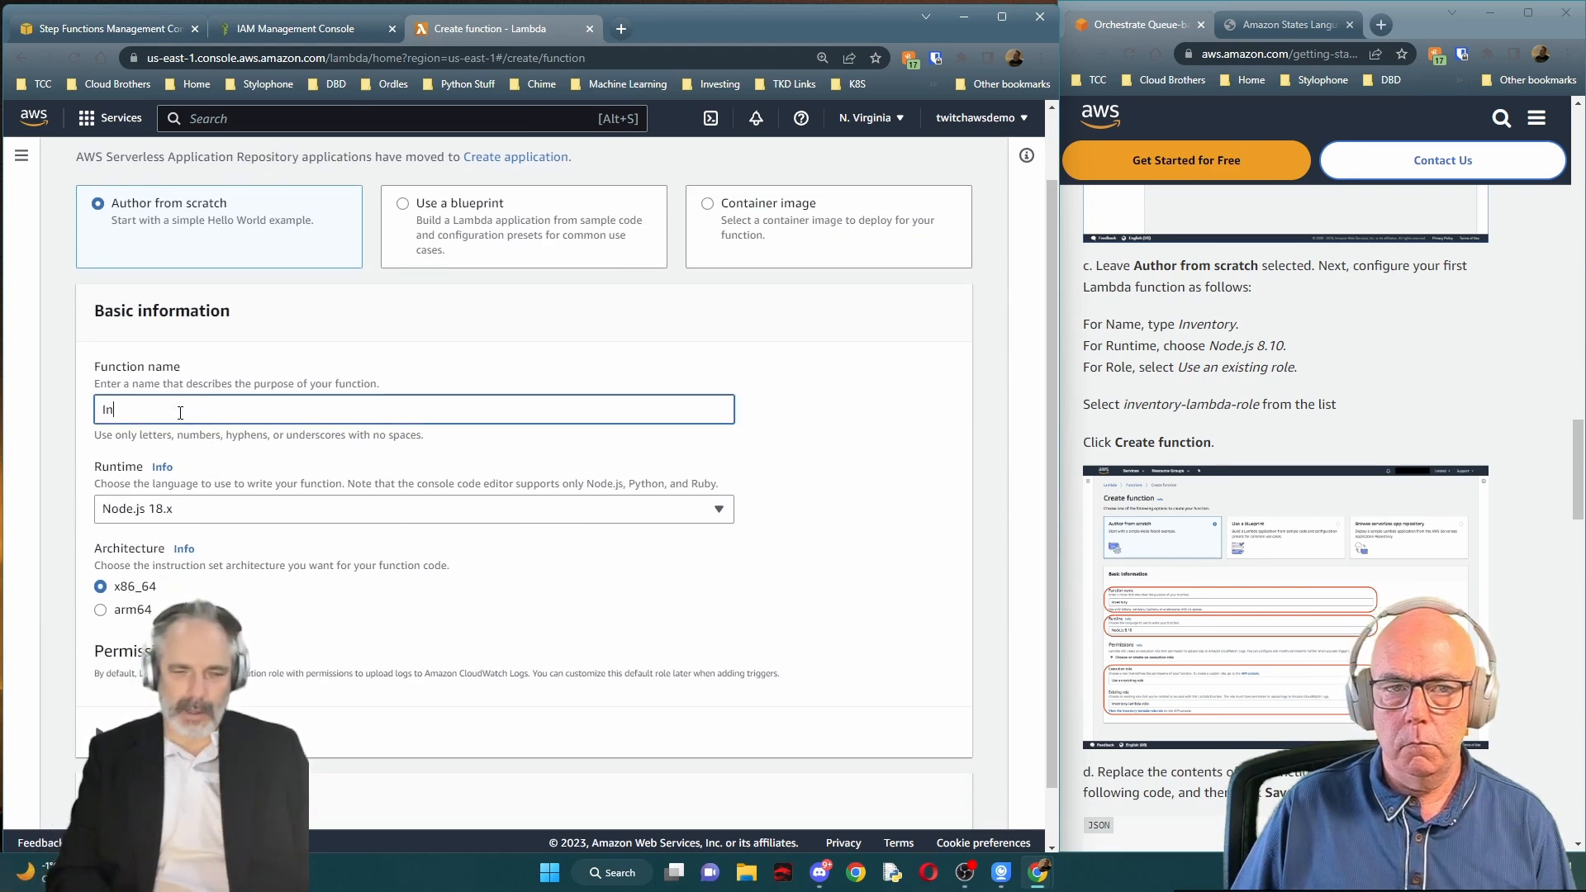
{"action": "type", "text": "ventory"}
{"action": "scroll", "coordinate": [175, 468], "scroll_direction": "down", "scroll_amount": 1}
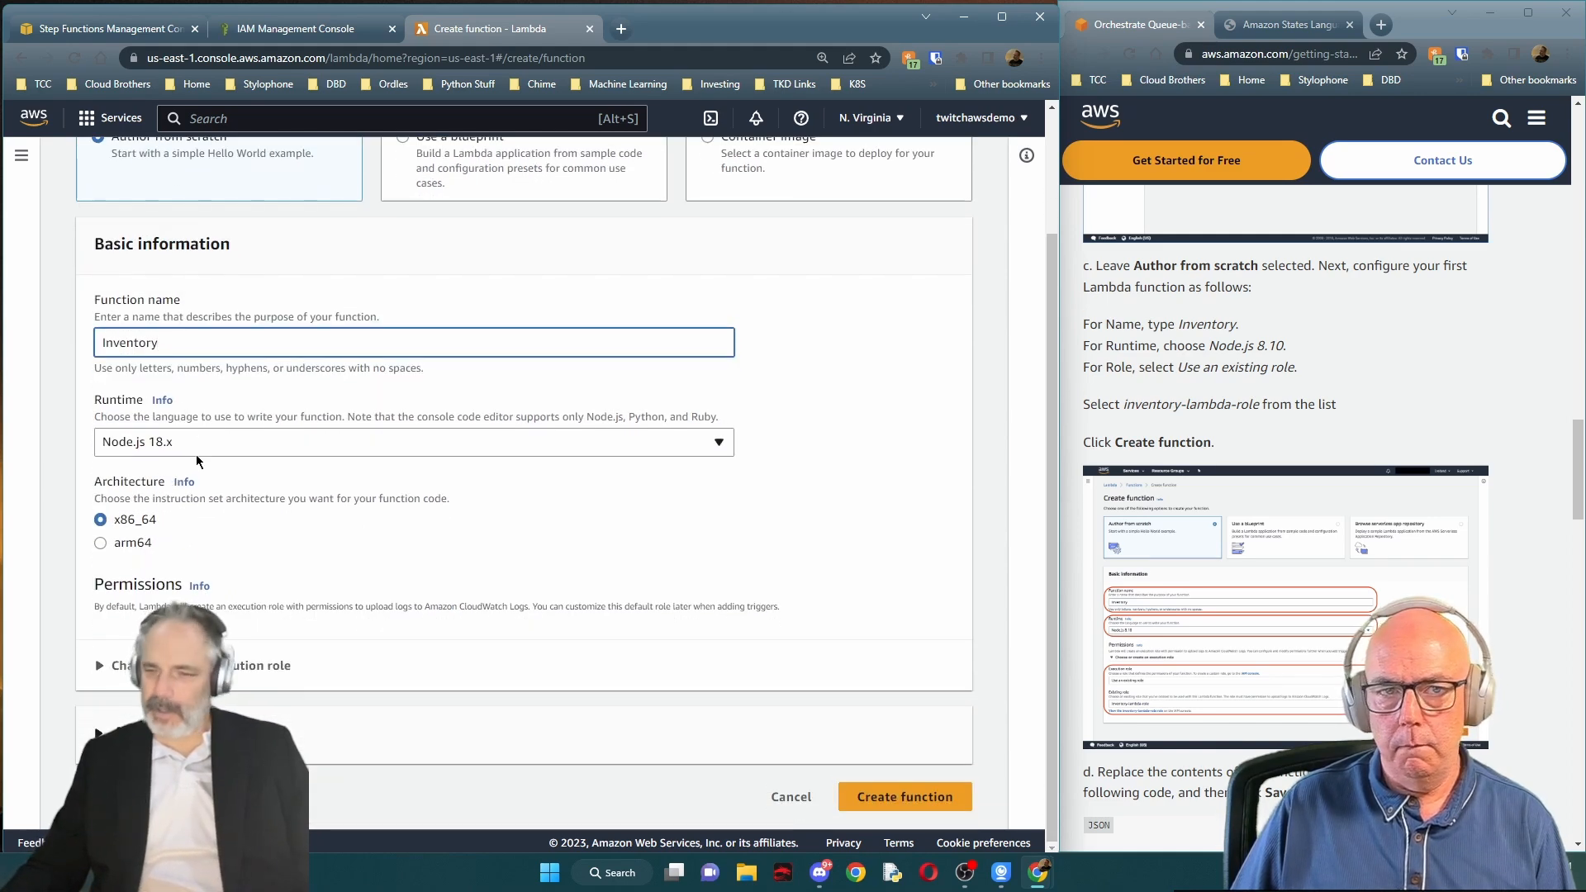
{"action": "left_click", "coordinate": [714, 443]}
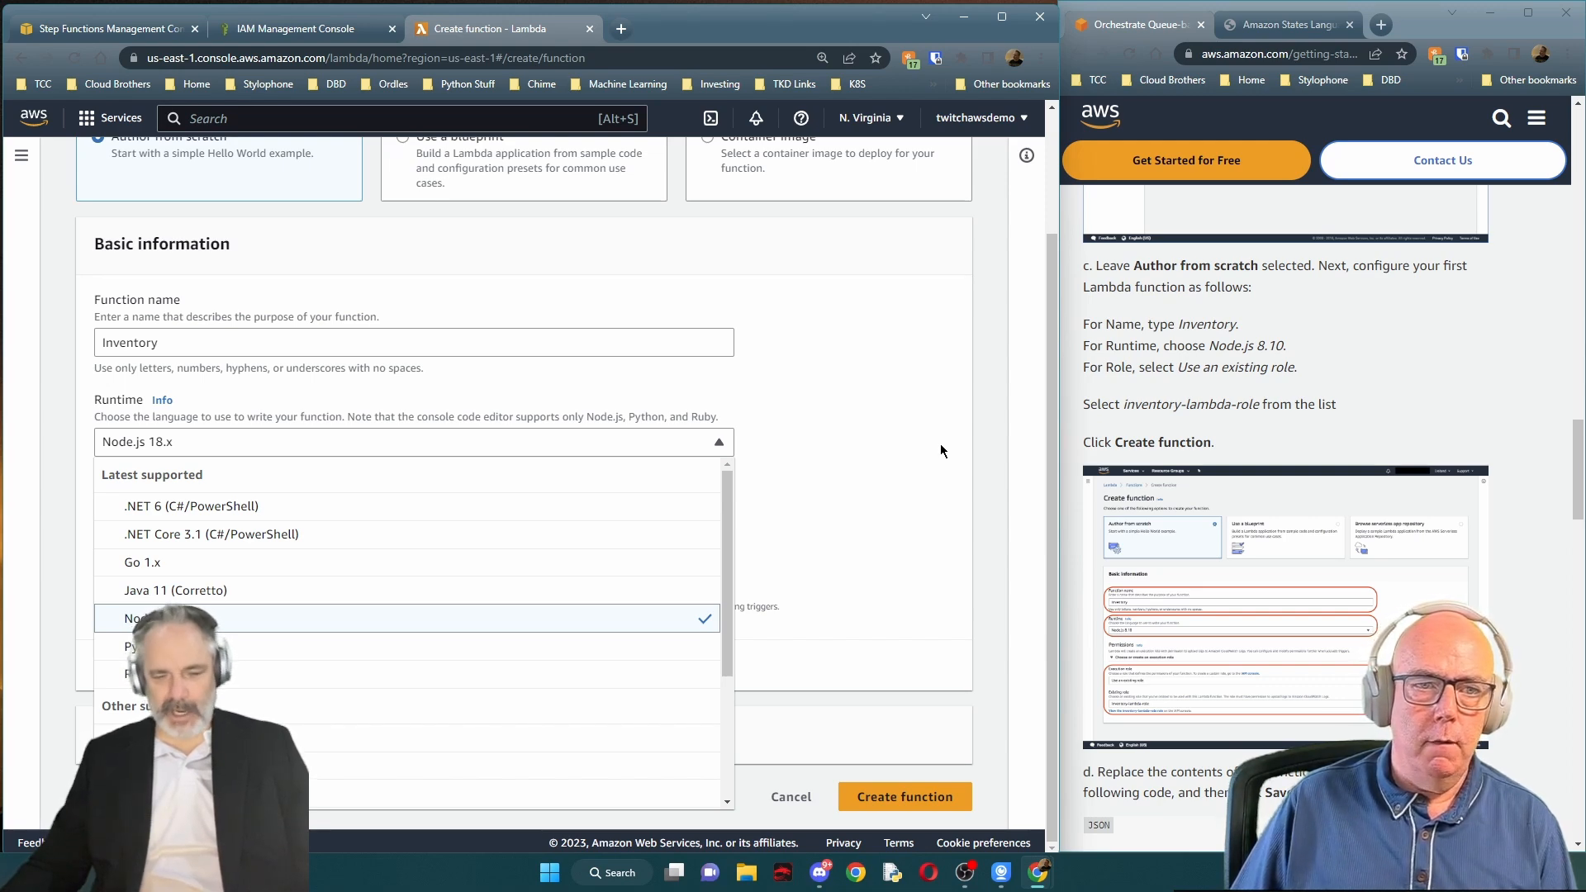
{"action": "left_click", "coordinate": [927, 465]}
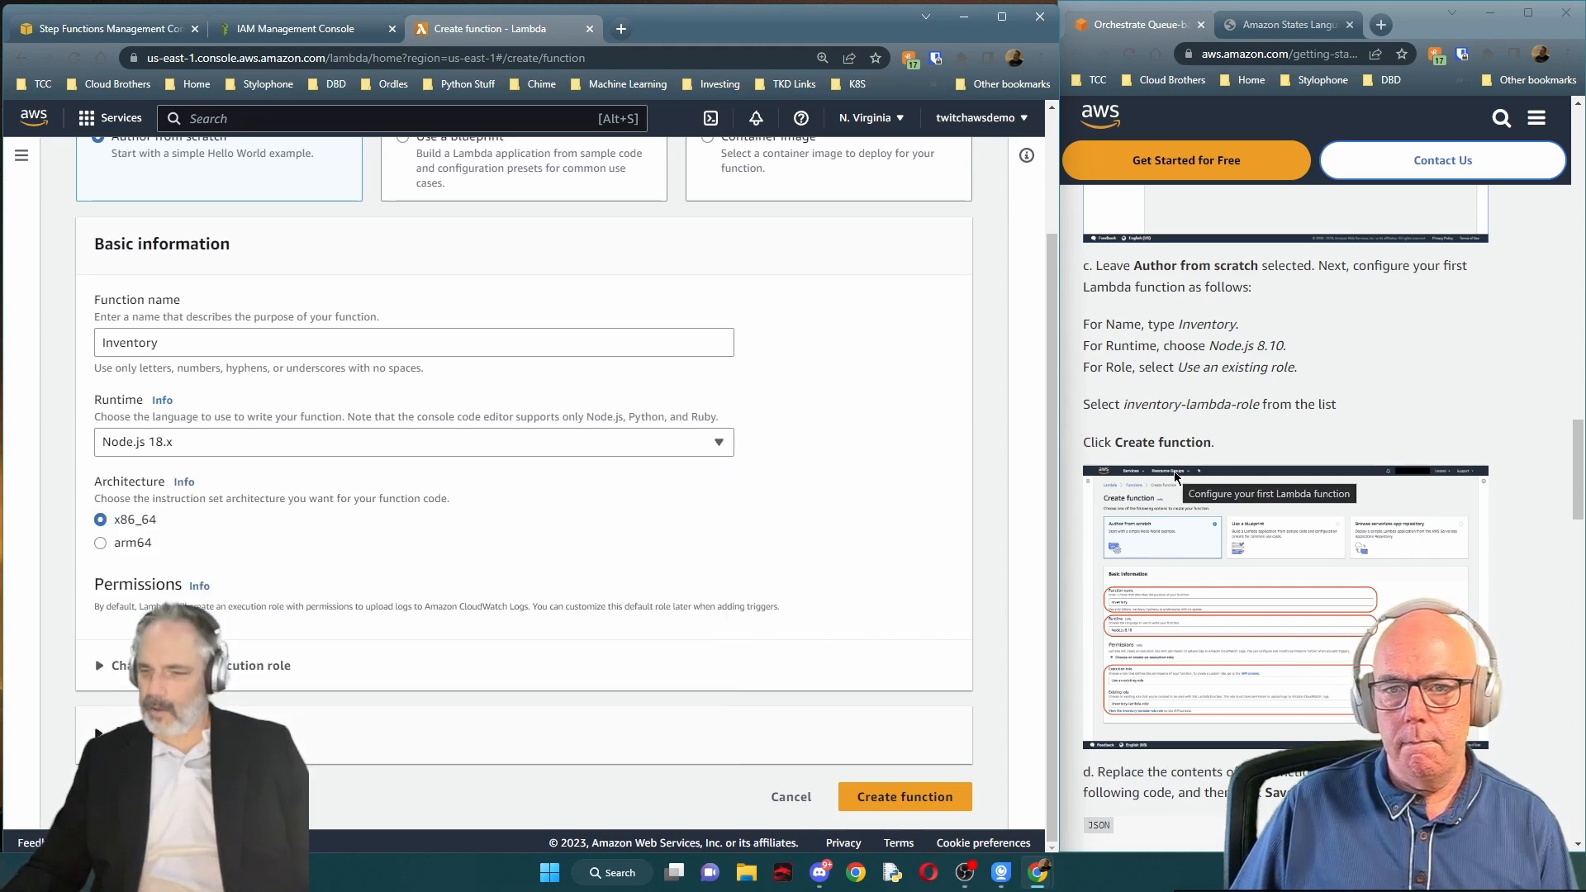
Use the existing role inventory-lambda-role as the execution role and create the Inventory function
{"action": "scroll", "coordinate": [1173, 471], "scroll_direction": "down", "scroll_amount": 1}
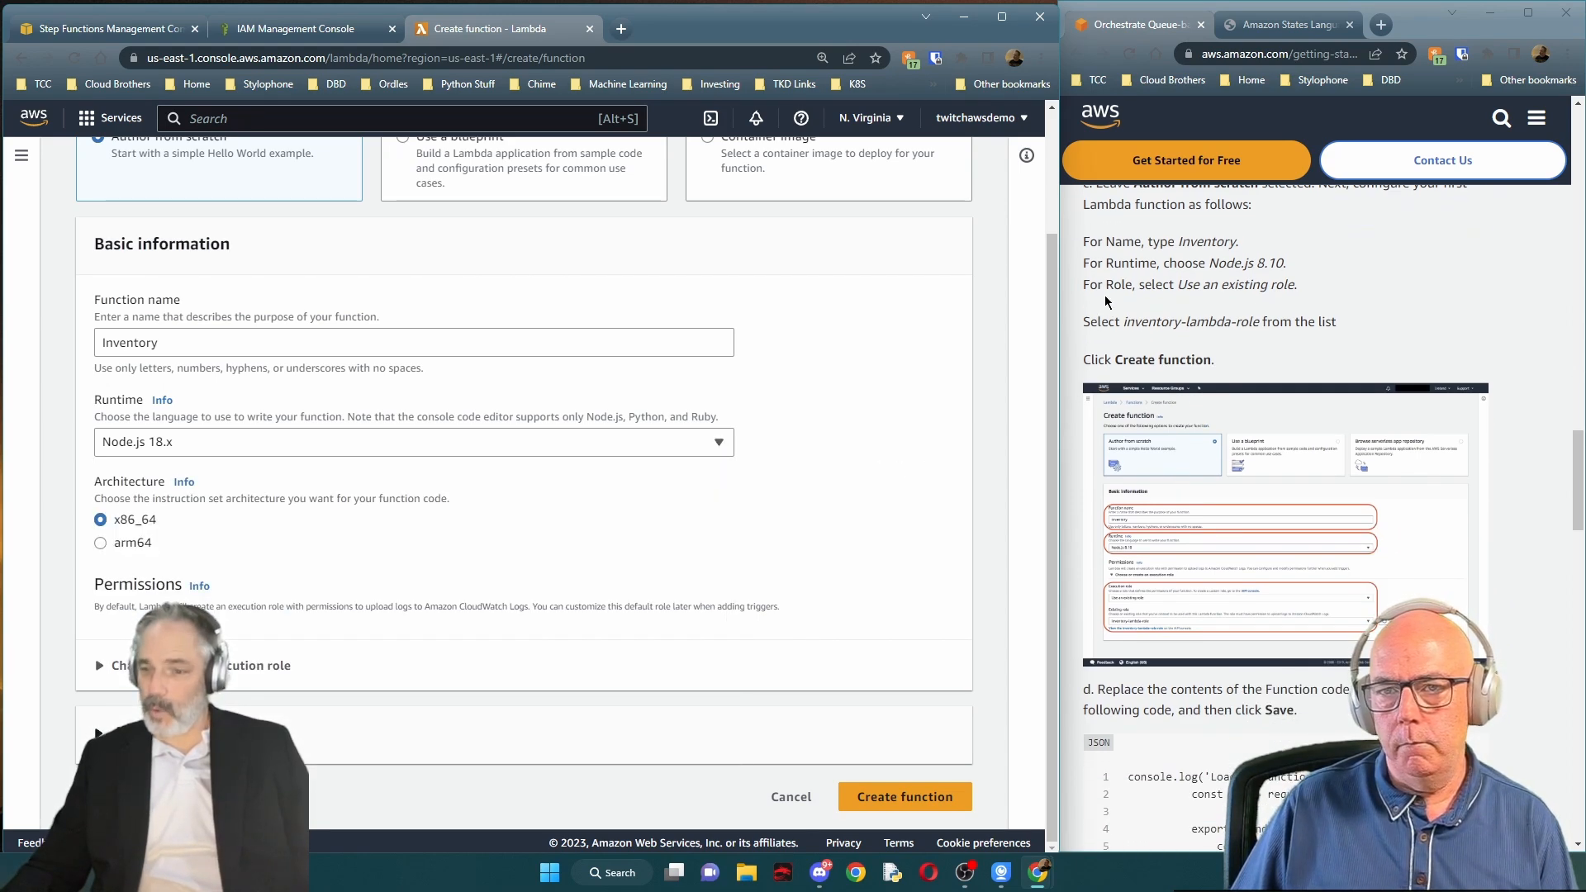
{"action": "left_click", "coordinate": [95, 671]}
{"action": "scroll", "coordinate": [868, 692], "scroll_direction": "down", "scroll_amount": 2}
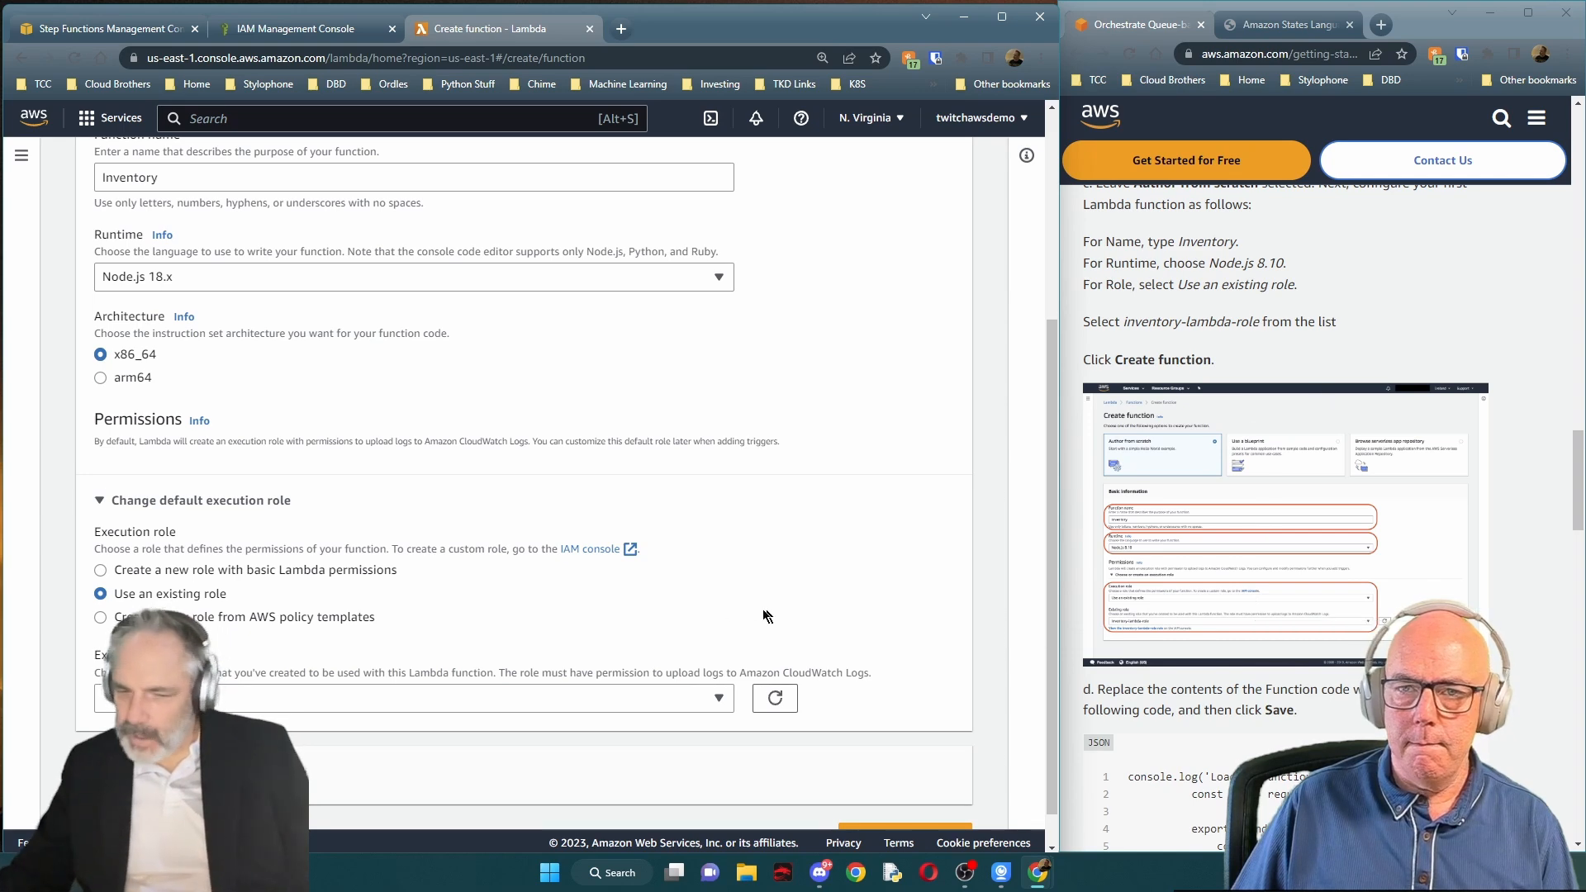
{"action": "left_click", "coordinate": [685, 700]}
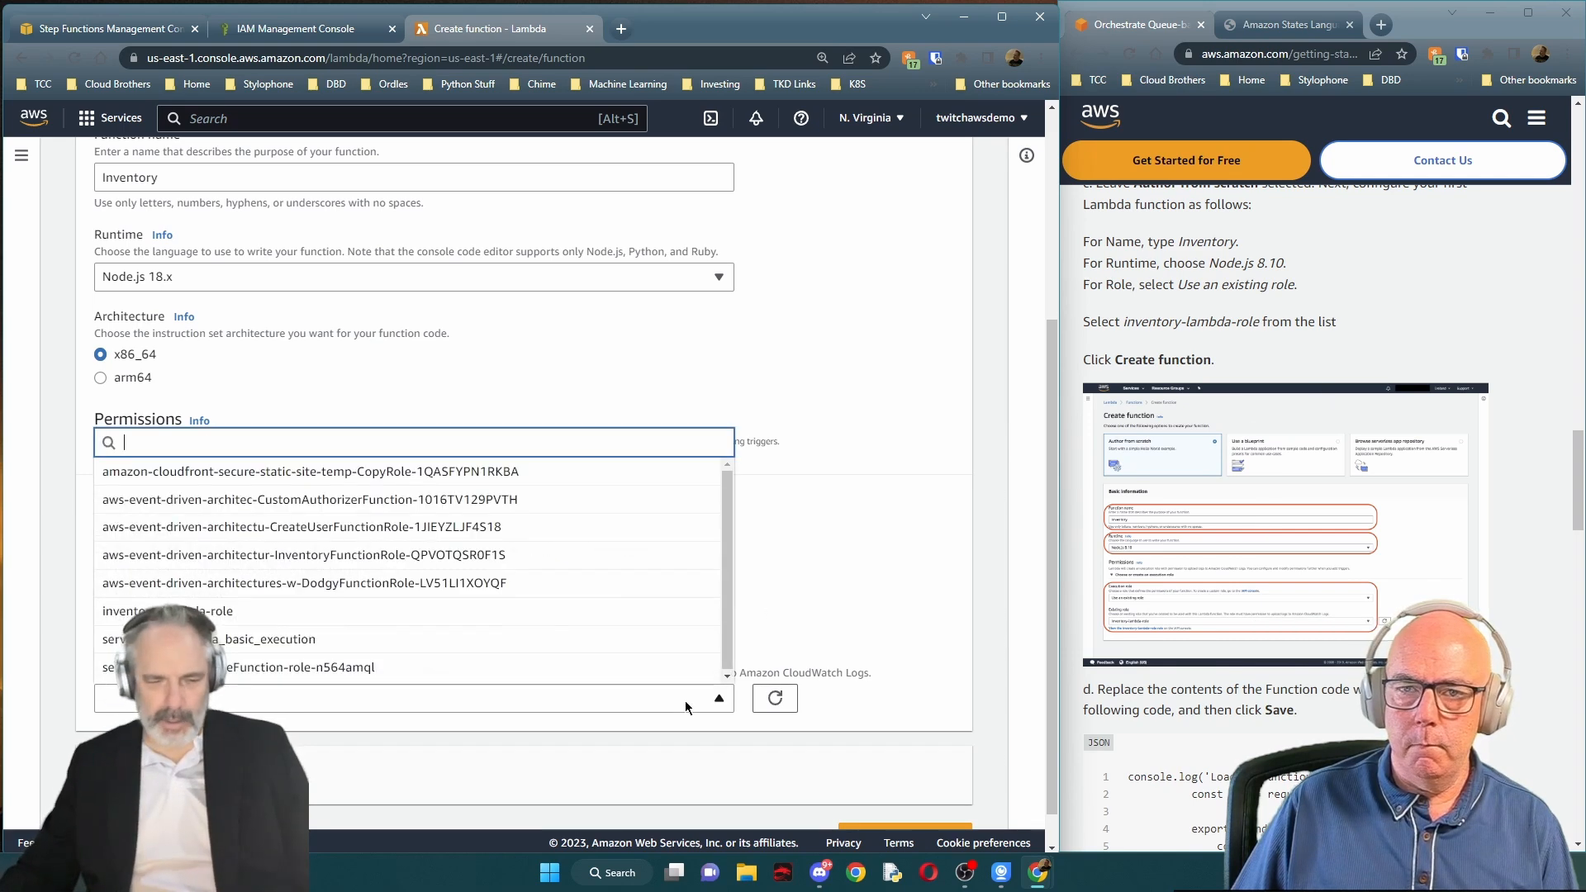
{"action": "left_click", "coordinate": [513, 610]}
{"action": "scroll", "coordinate": [751, 577], "scroll_direction": "down", "scroll_amount": 1}
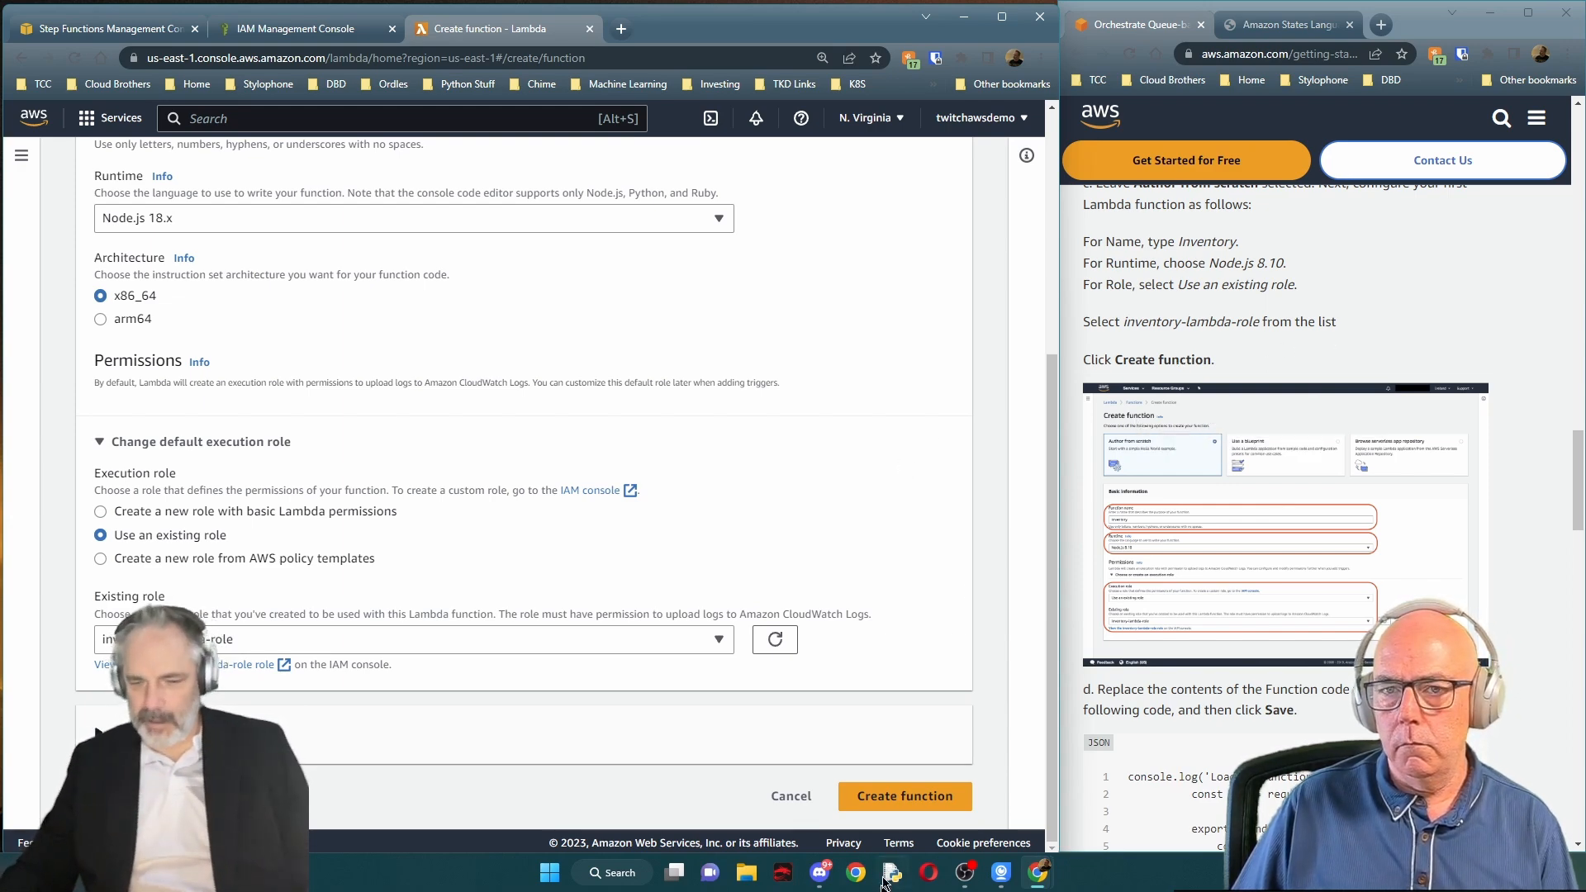
{"action": "left_click", "coordinate": [903, 802]}
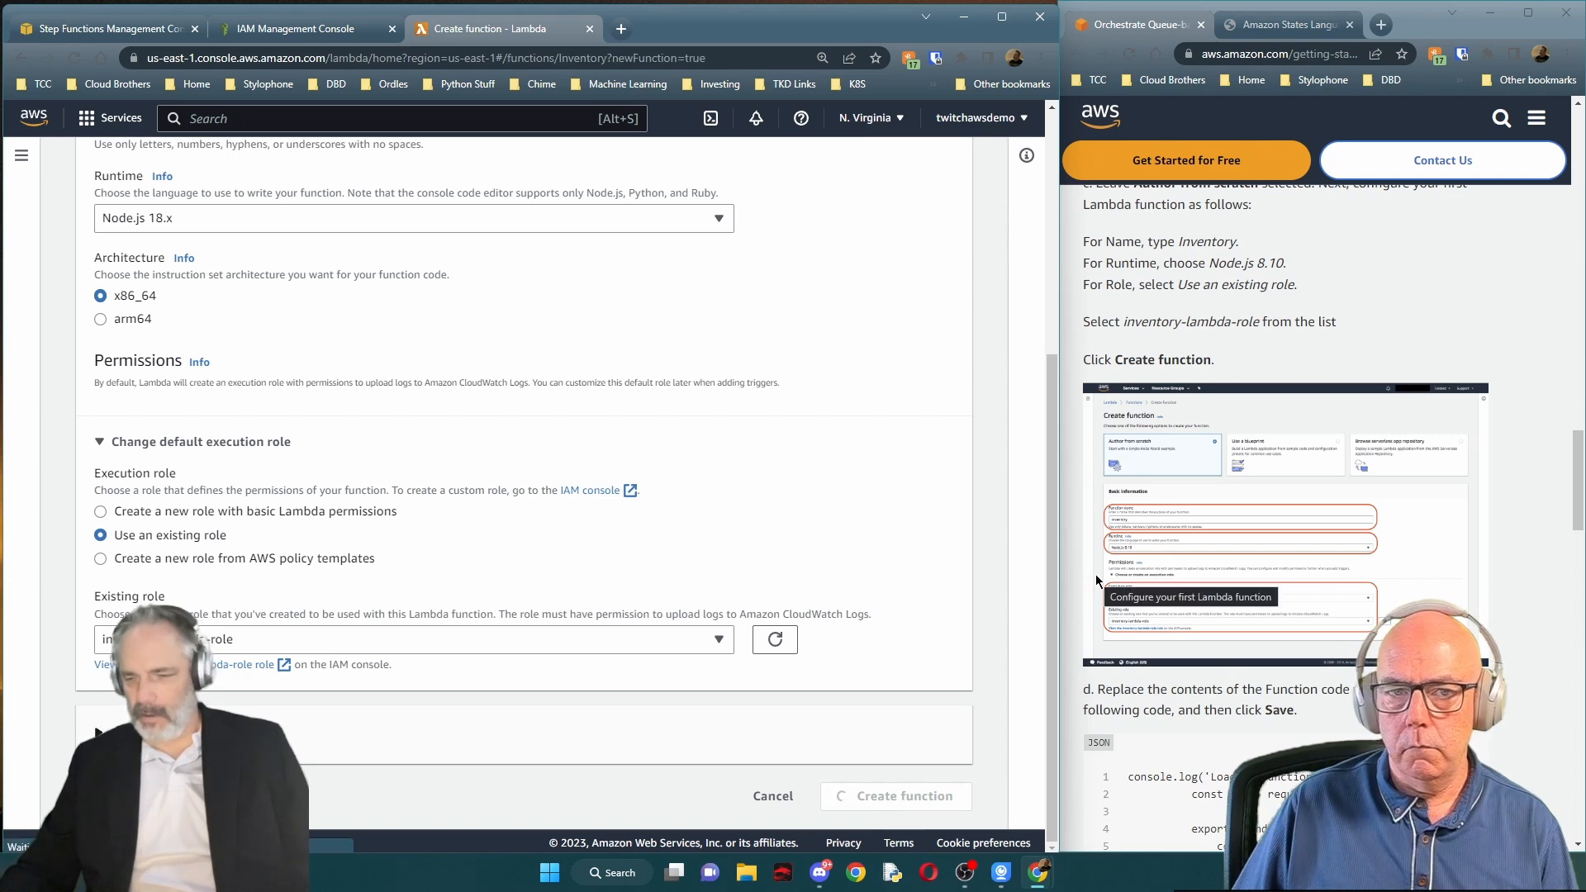
Replace all the code in the Inventory function's index.mjs with the code from the tutorial's step d
{"action": "scroll", "coordinate": [1162, 588], "scroll_direction": "down", "scroll_amount": 1}
{"action": "scroll", "coordinate": [1162, 588], "scroll_direction": "down", "scroll_amount": 3}
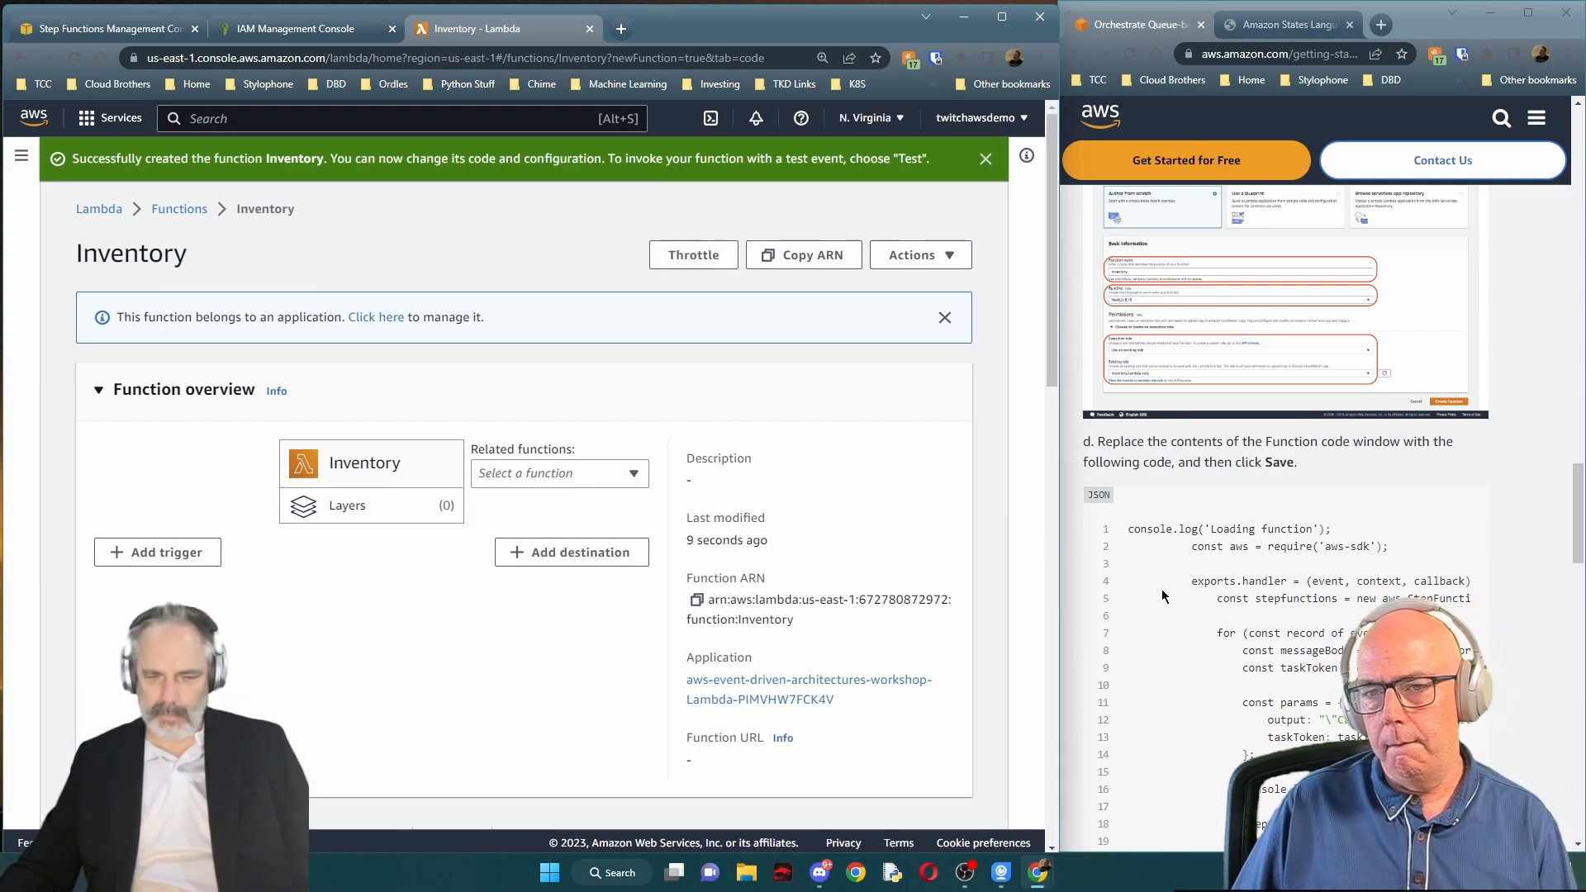
{"action": "scroll", "coordinate": [1343, 584], "scroll_direction": "down", "scroll_amount": 3}
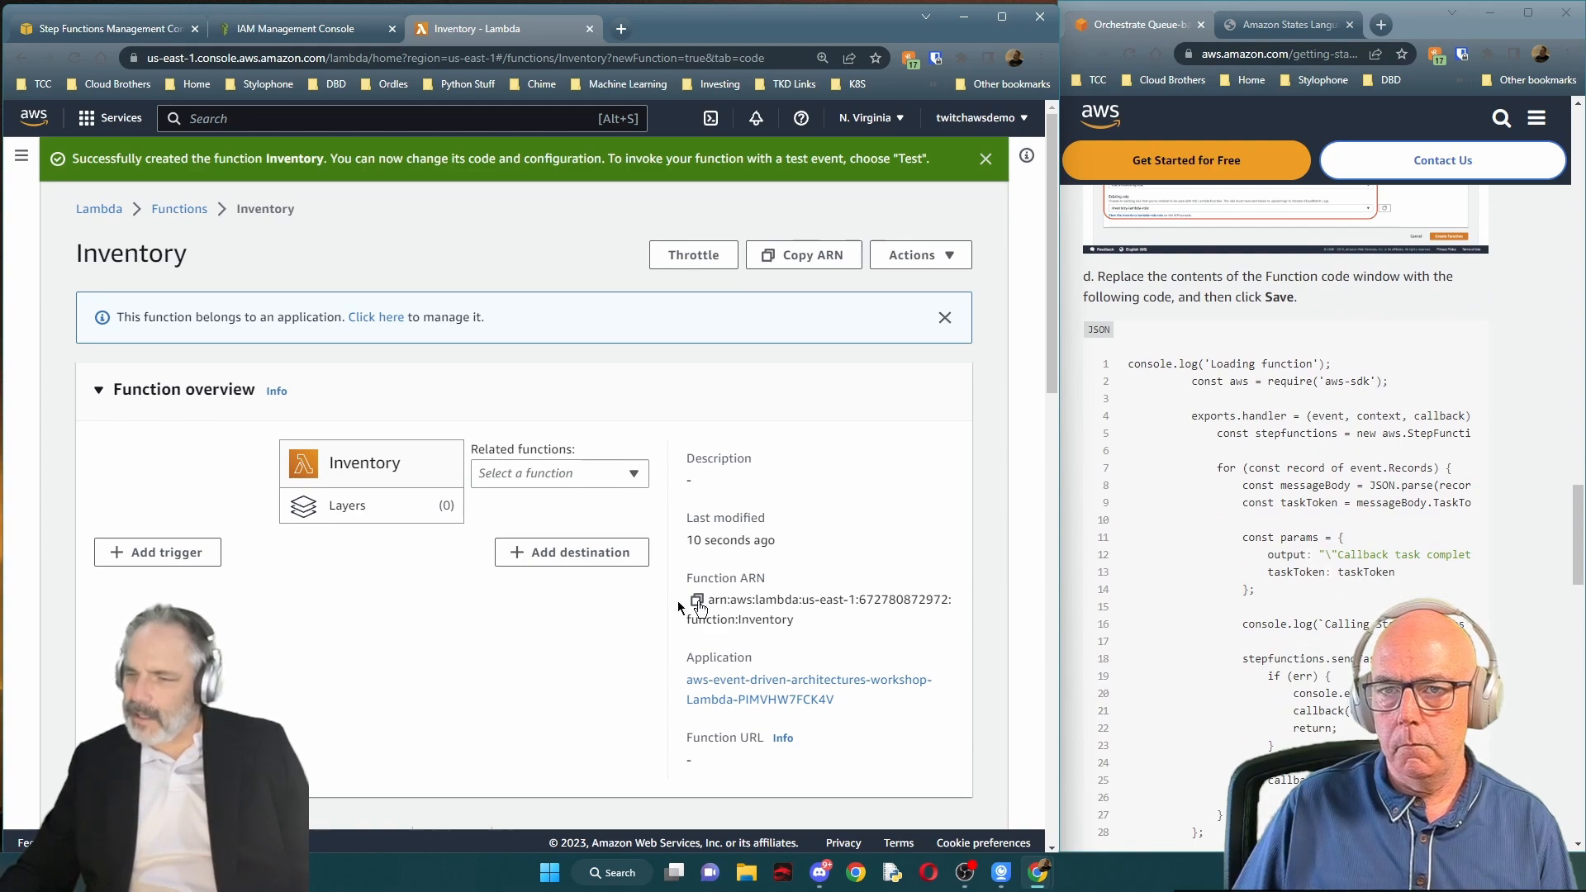
{"action": "scroll", "coordinate": [493, 615], "scroll_direction": "down", "scroll_amount": 6}
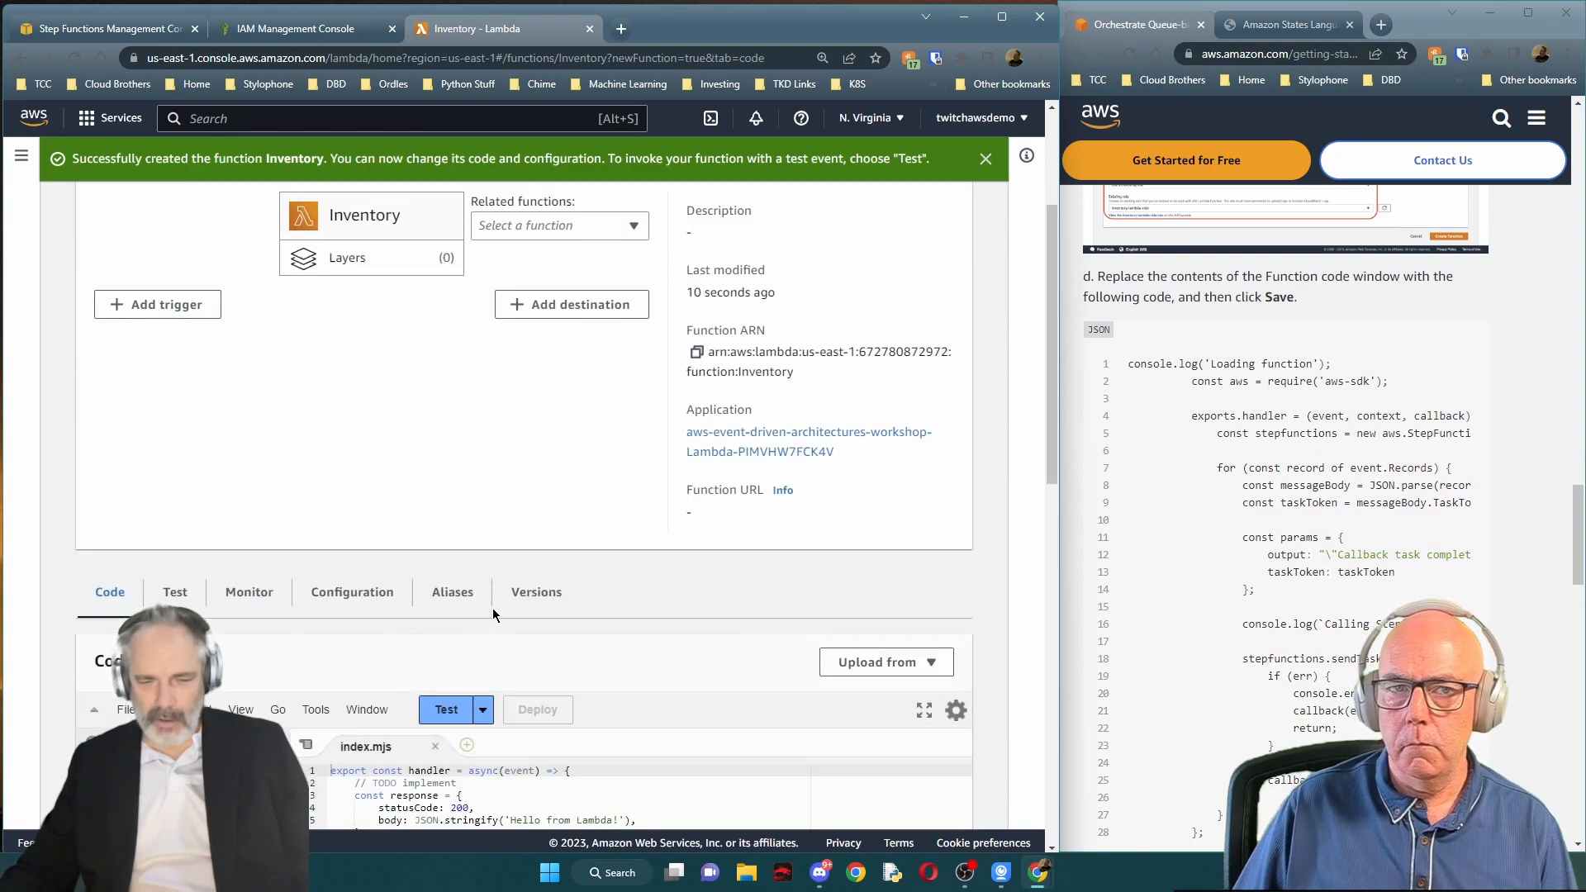
{"action": "scroll", "coordinate": [1281, 496], "scroll_direction": "down", "scroll_amount": 1}
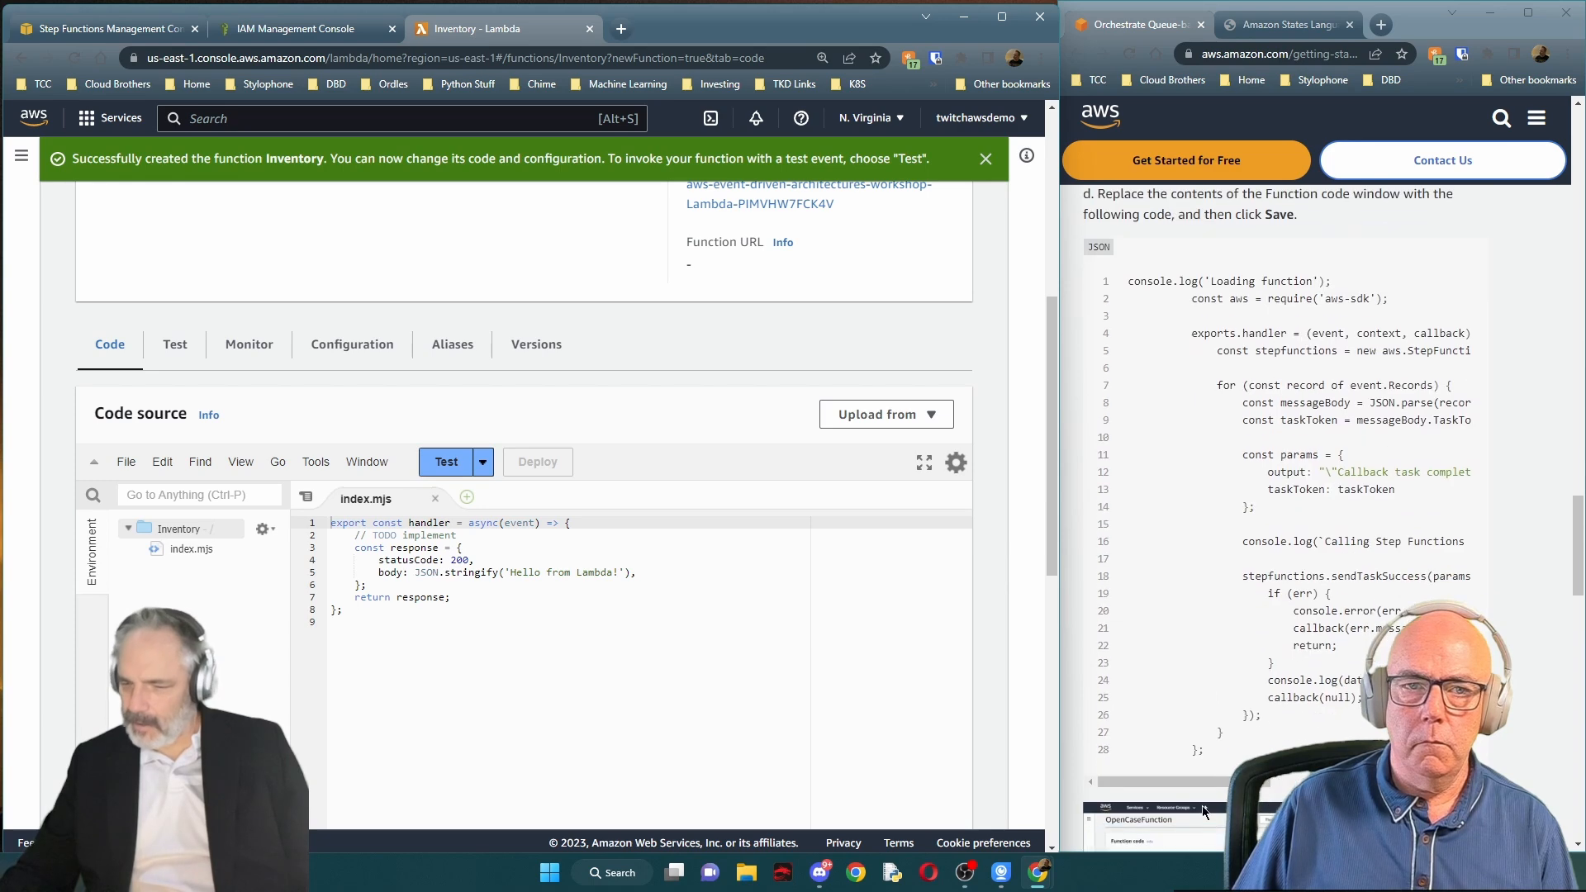
{"action": "left_click_drag", "start_coordinate": [1280, 752], "coordinate": [1139, 278]}
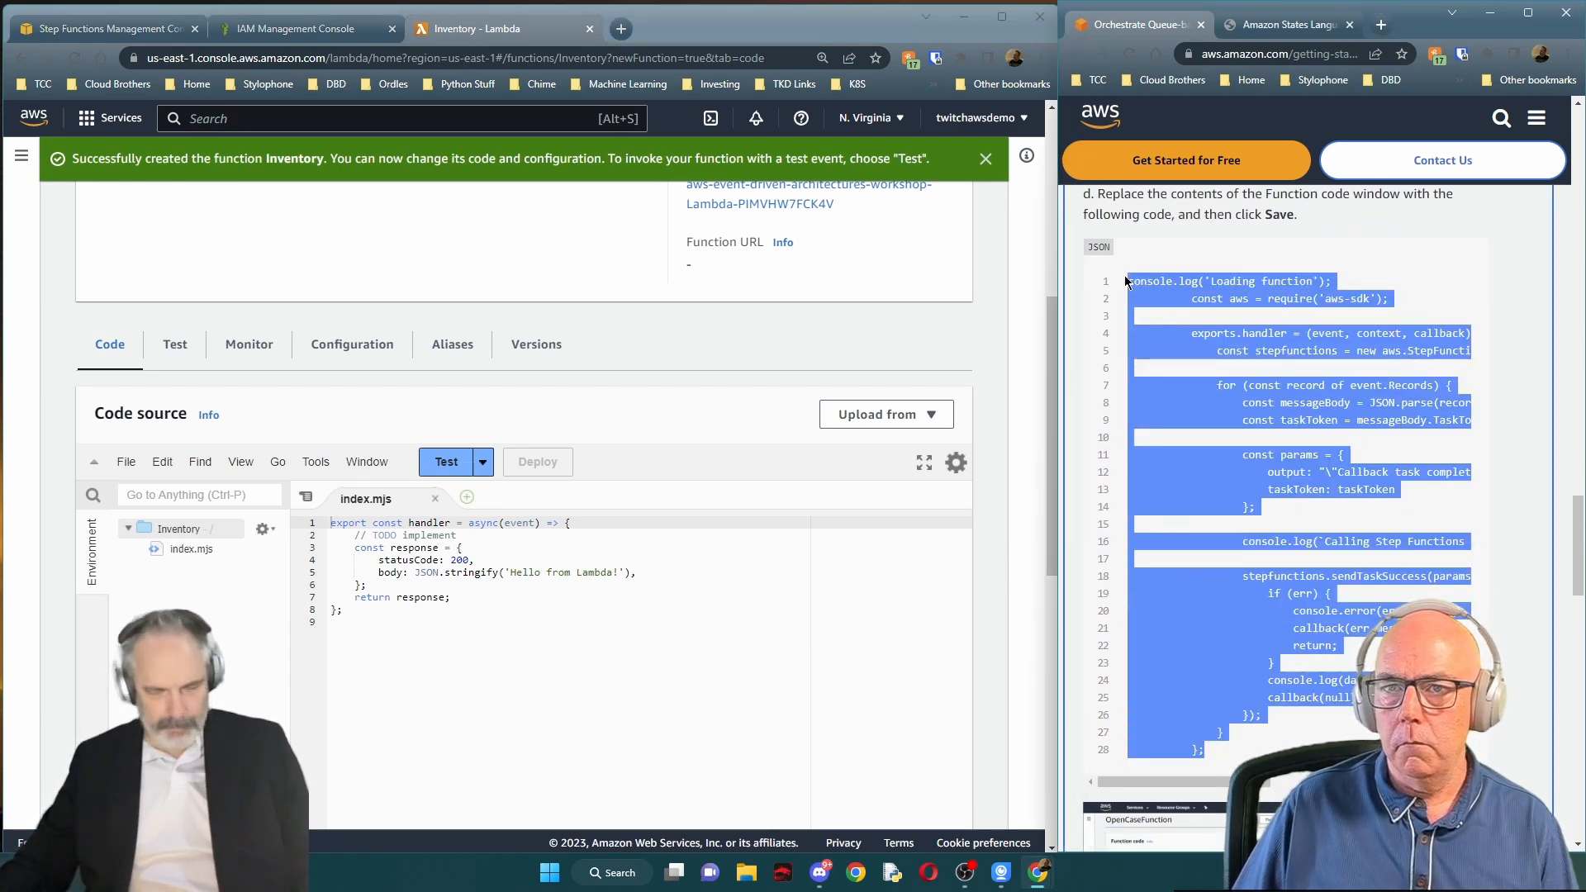
{"action": "left_click", "coordinate": [384, 633]}
{"action": "key", "text": "ctrl+a"}
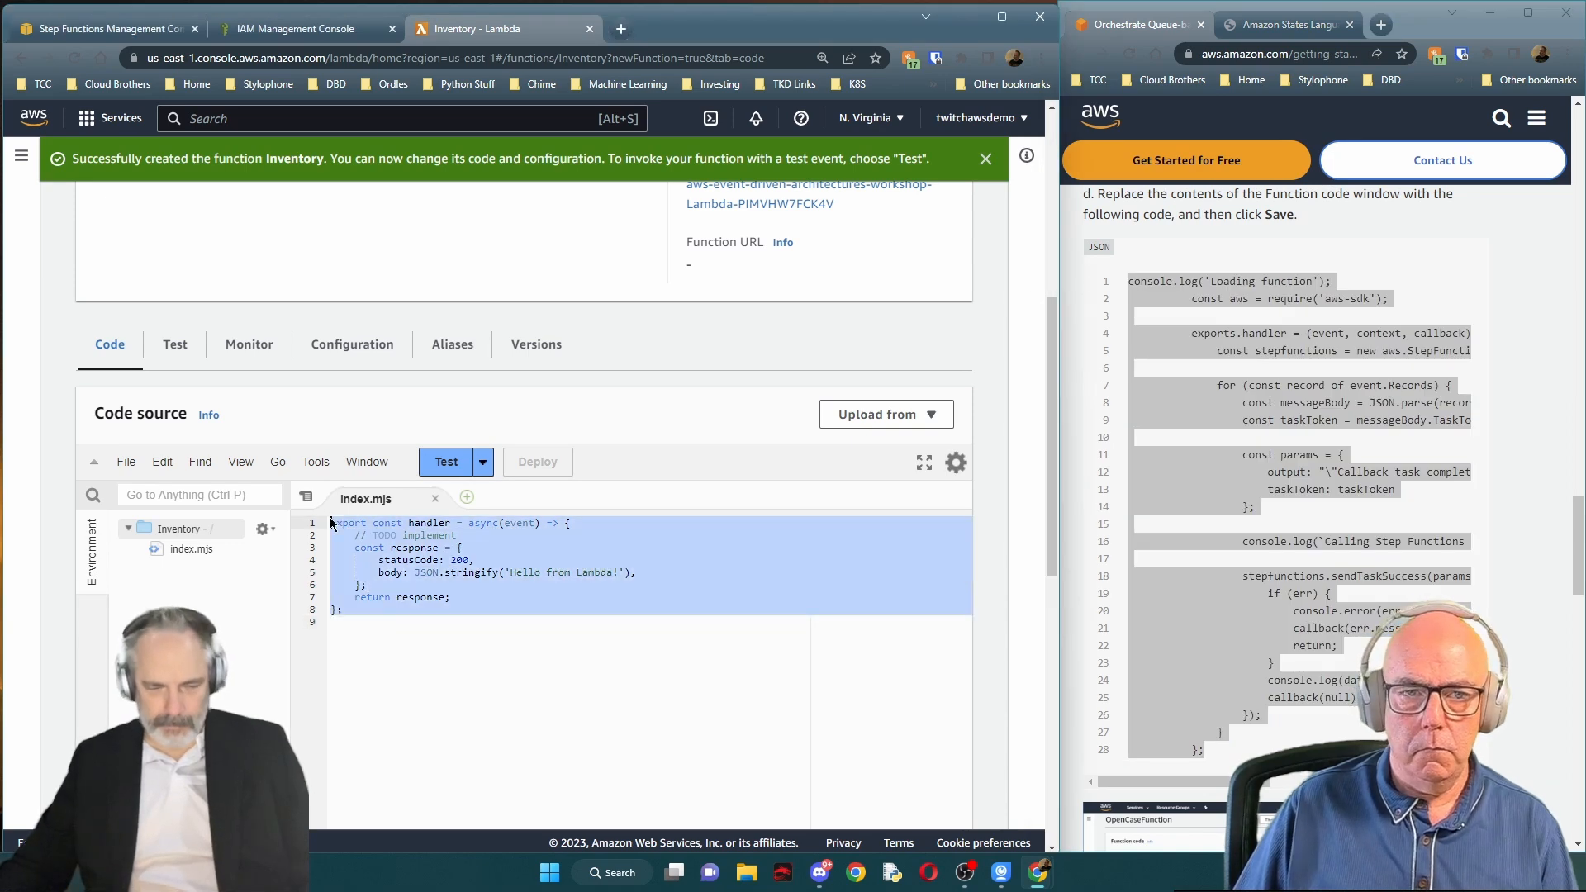
{"action": "key", "text": "ctrl+v"}
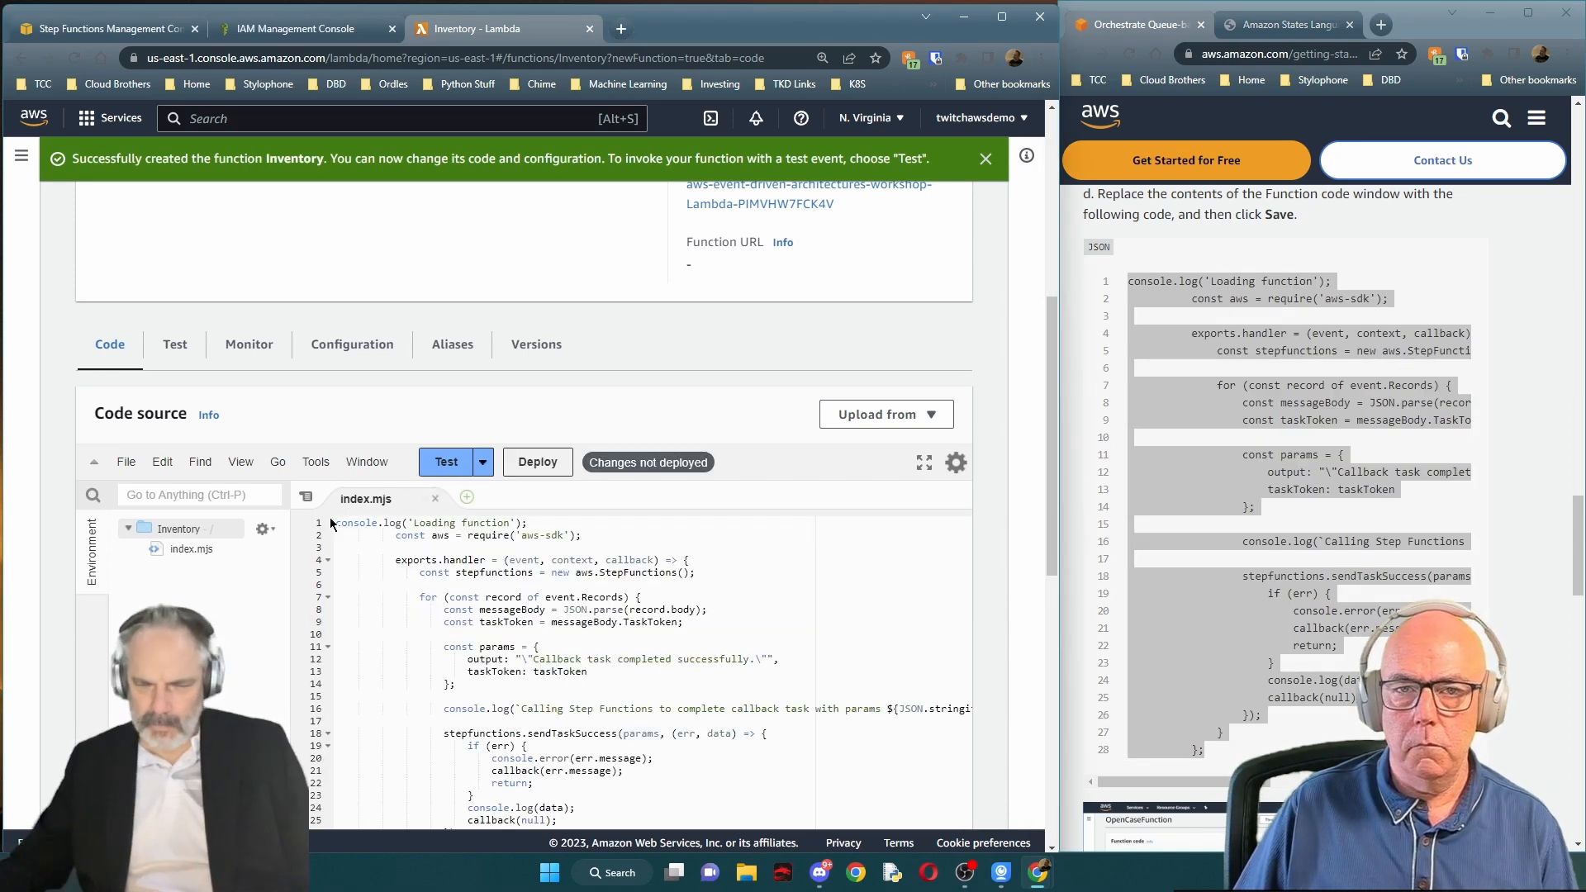
Look over the pasted code and the function's settings, and save index.mjs
{"action": "scroll", "coordinate": [1240, 580], "scroll_direction": "down", "scroll_amount": 6}
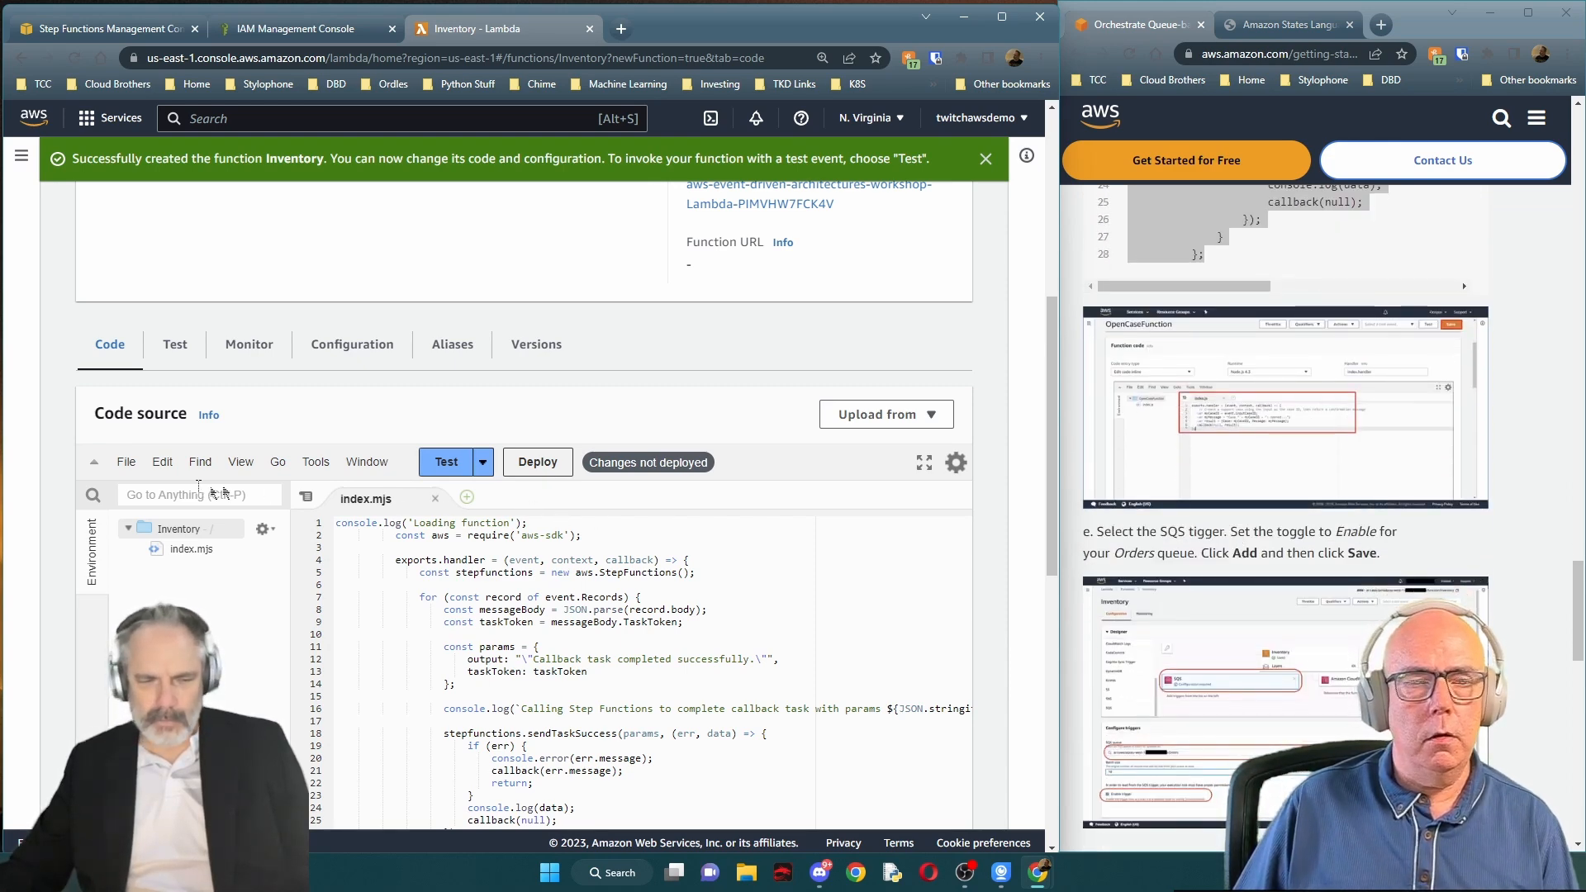
{"action": "scroll", "coordinate": [837, 612], "scroll_direction": "down", "scroll_amount": 3}
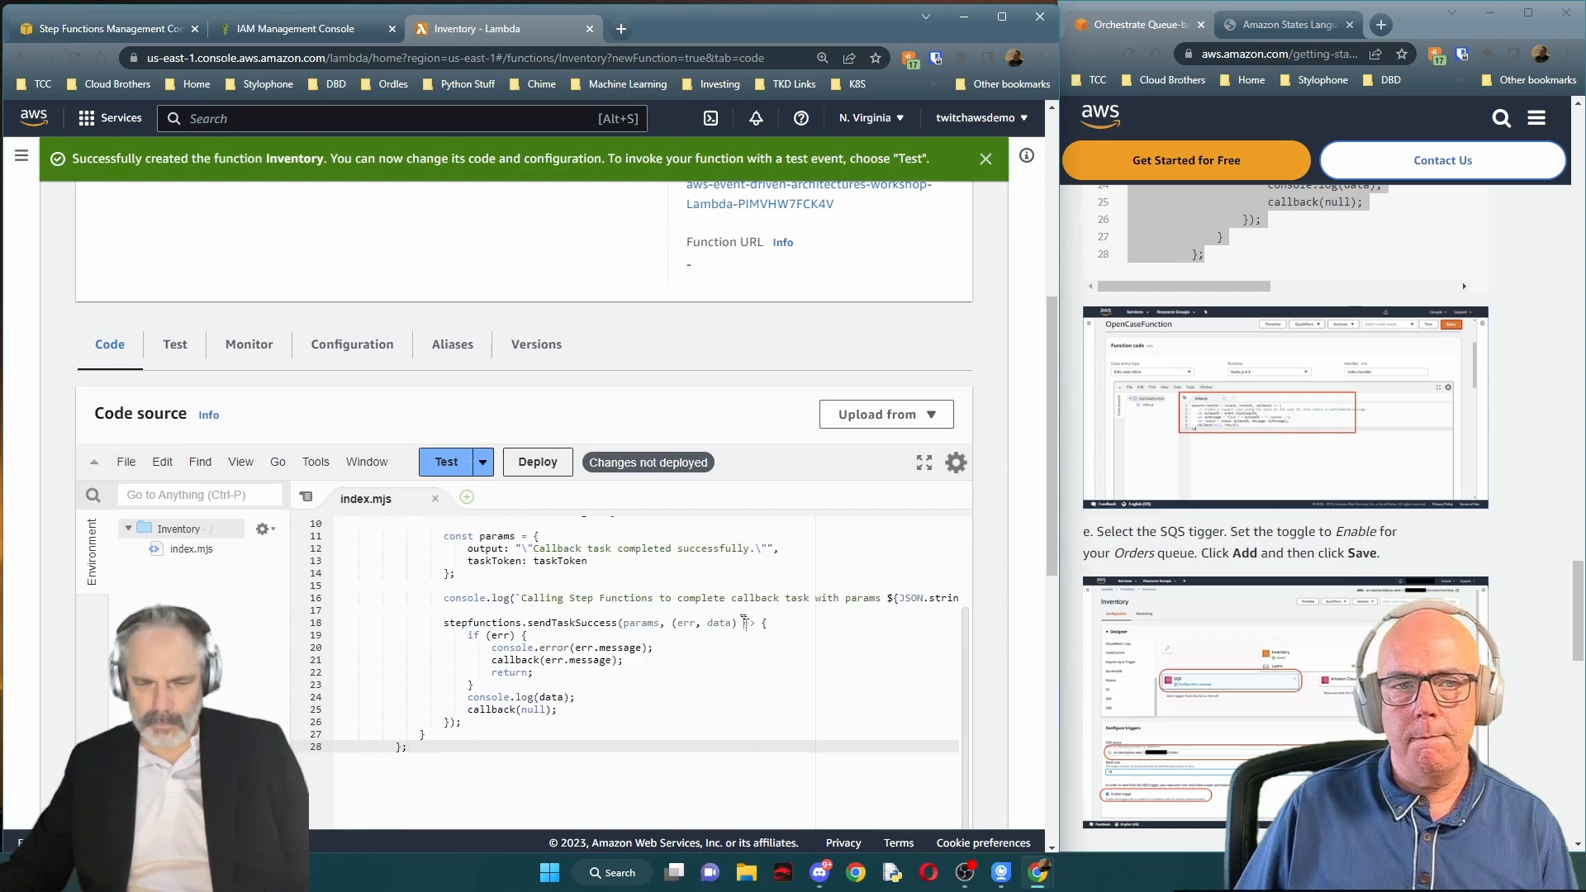
{"action": "scroll", "coordinate": [944, 557], "scroll_direction": "down", "scroll_amount": 5}
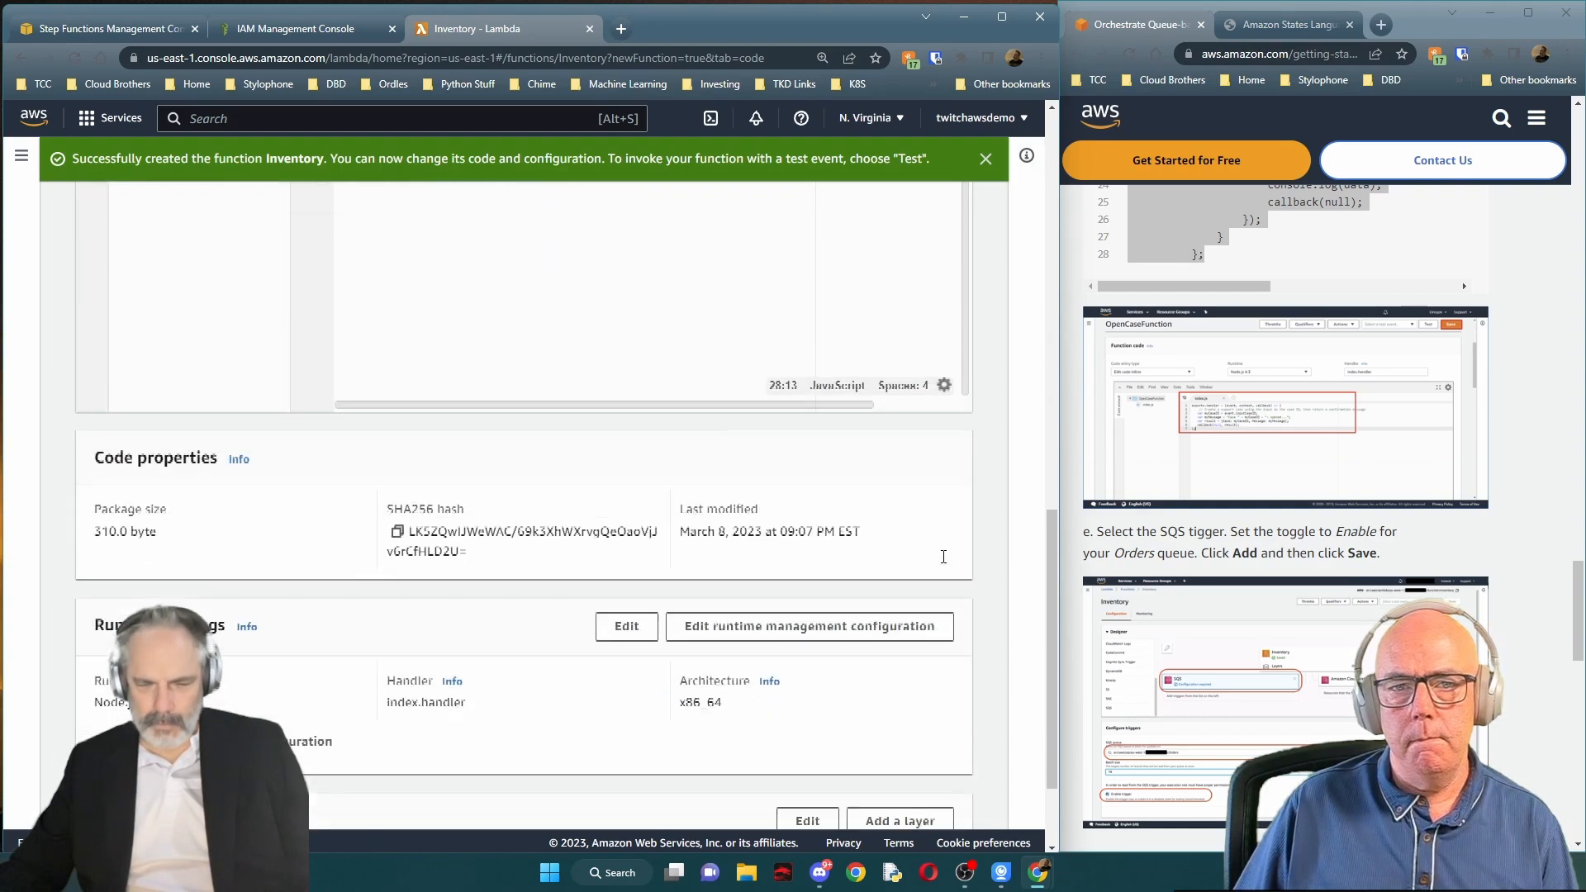
{"action": "scroll", "coordinate": [944, 557], "scroll_direction": "down", "scroll_amount": 2}
{"action": "scroll", "coordinate": [943, 557], "scroll_direction": "up", "scroll_amount": 6}
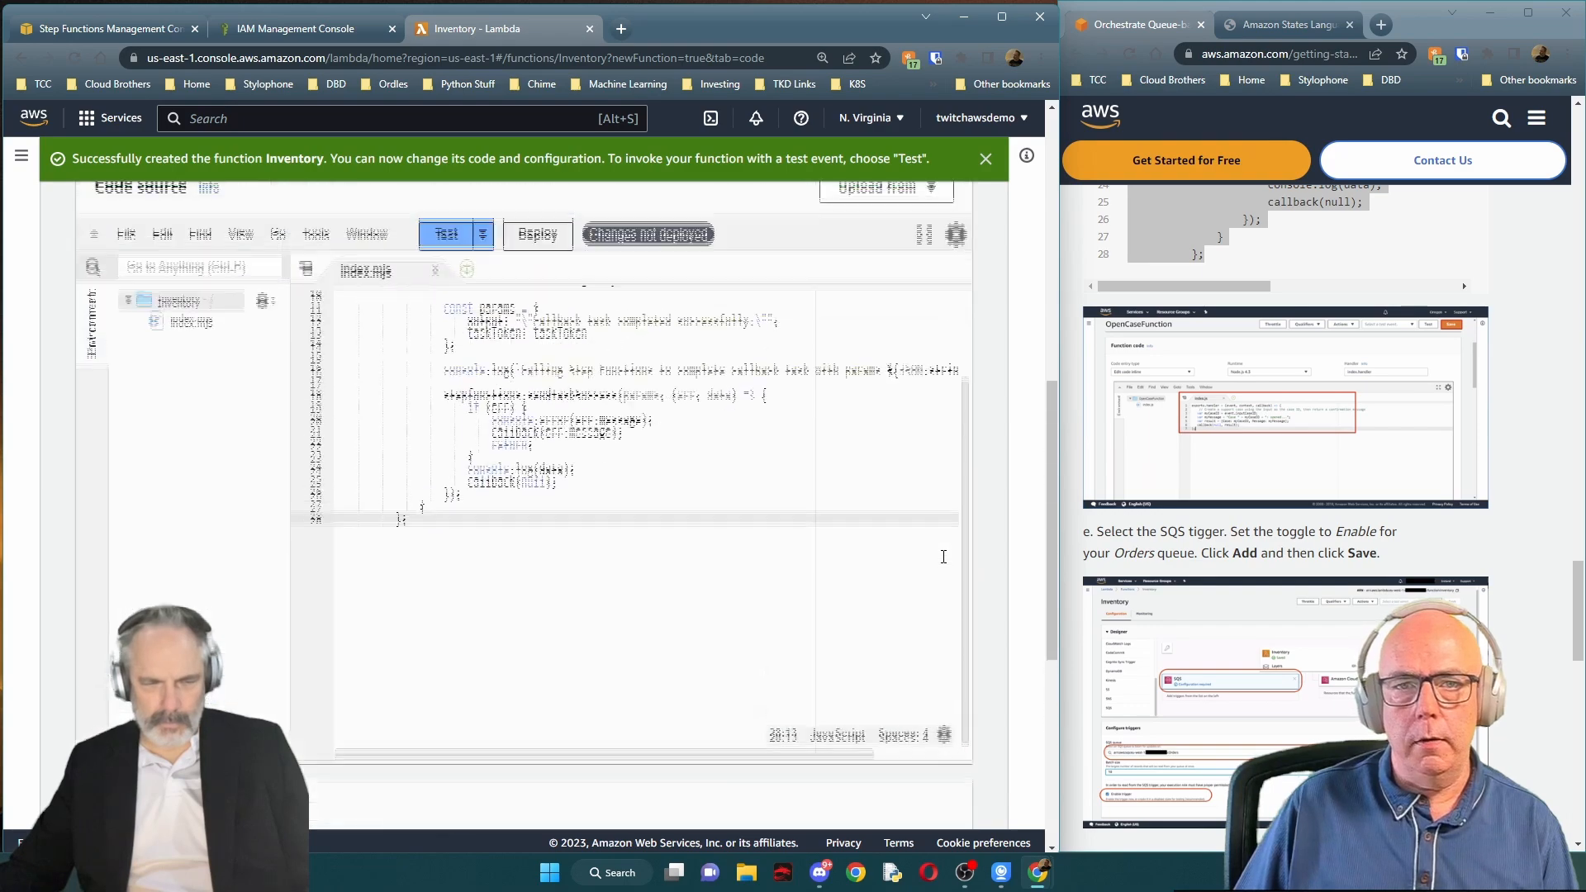
{"action": "scroll", "coordinate": [943, 556], "scroll_direction": "up", "scroll_amount": 4}
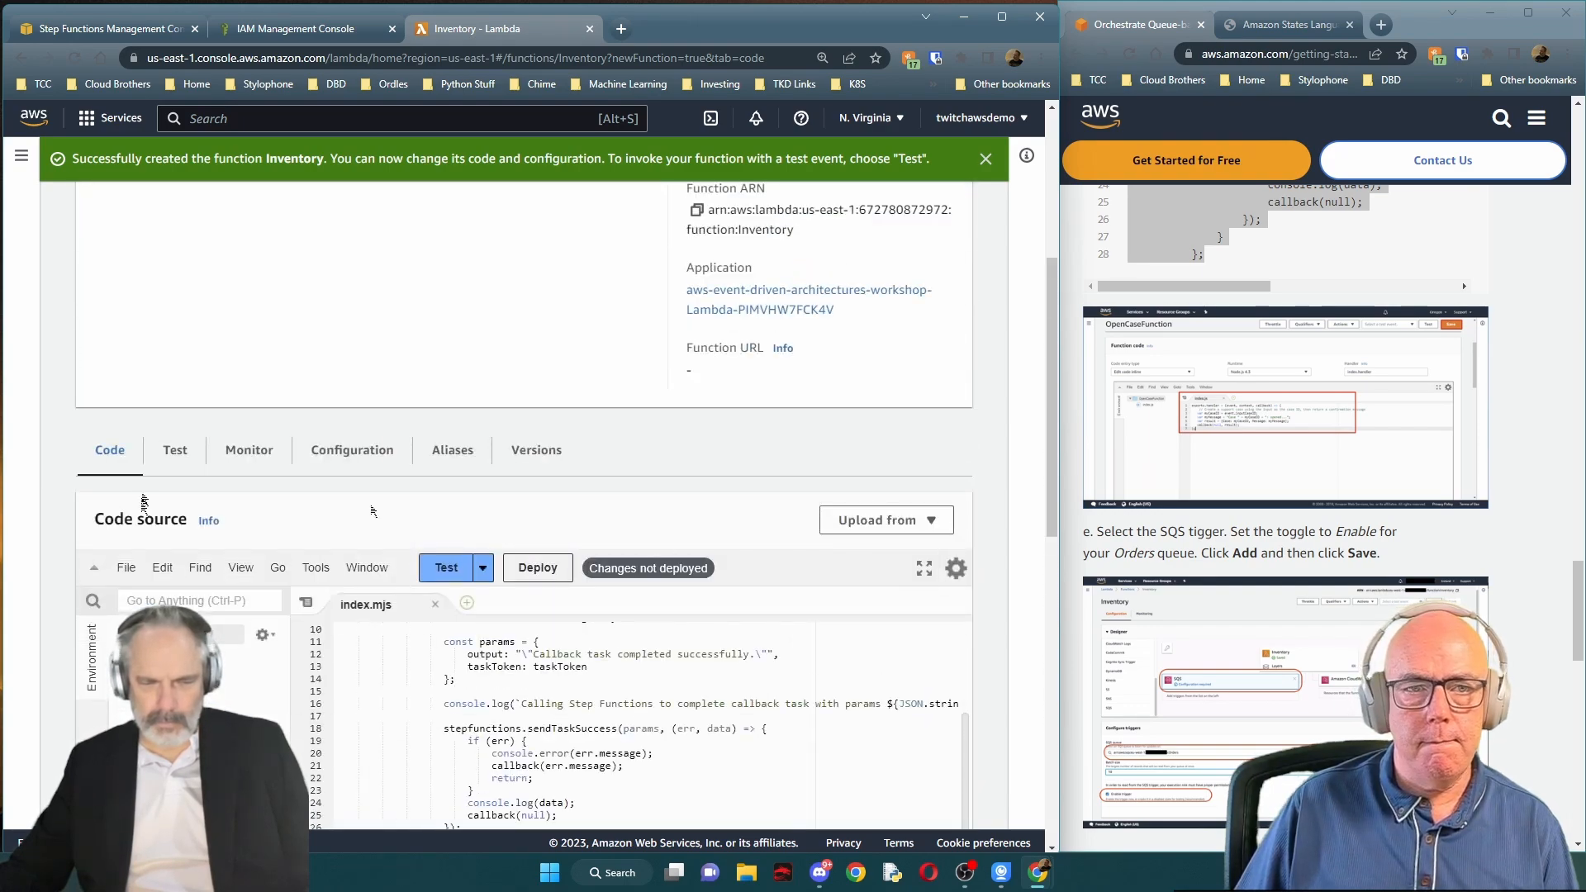
{"action": "left_click", "coordinate": [127, 570]}
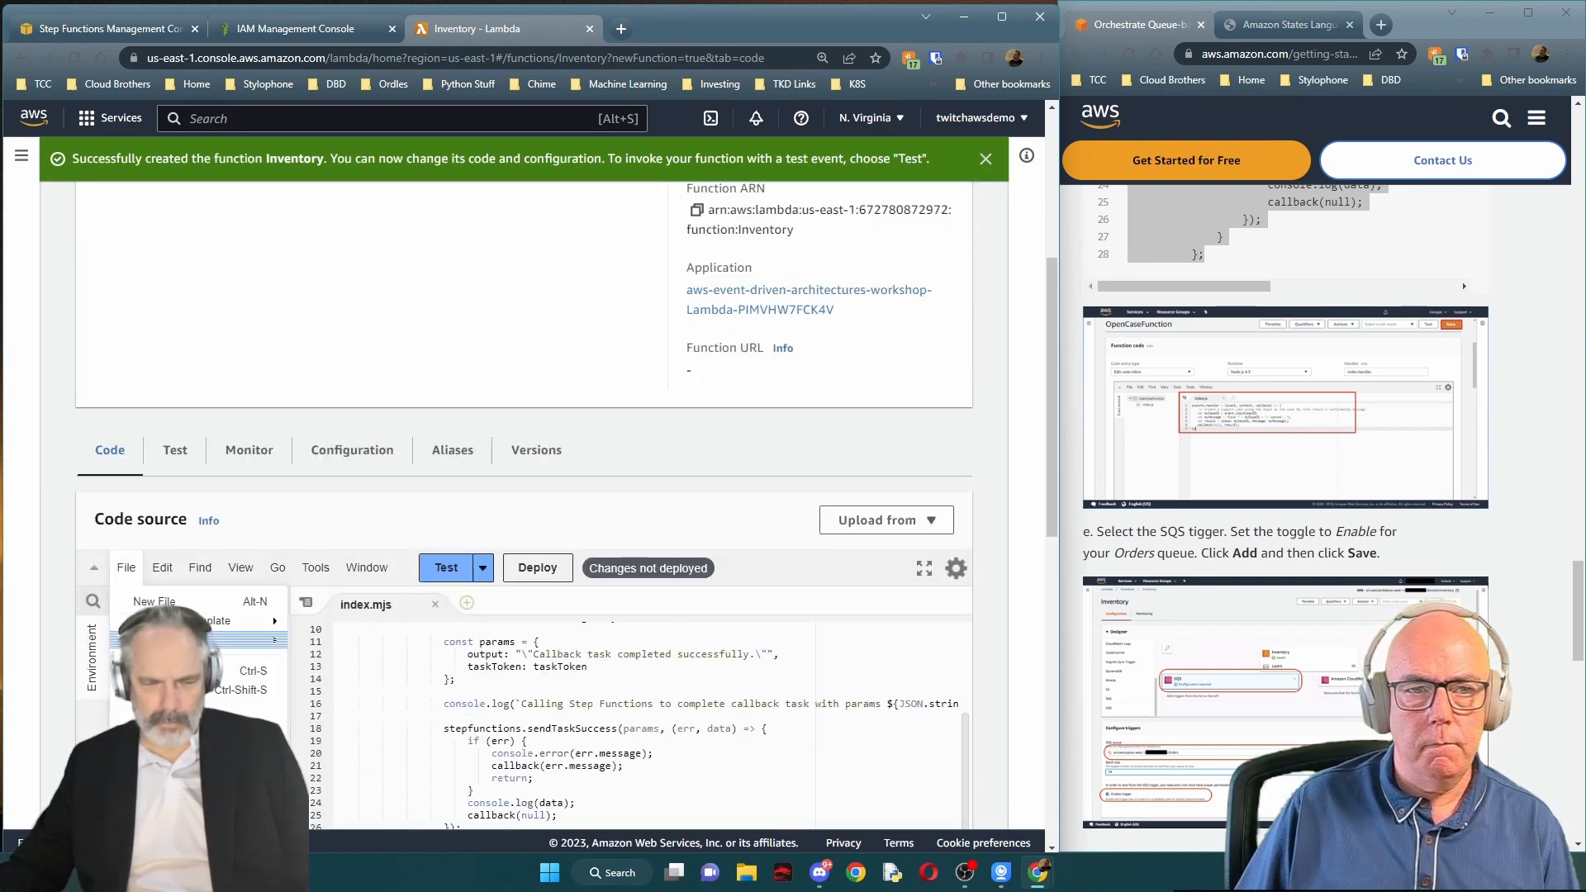
{"action": "left_click", "coordinate": [162, 671]}
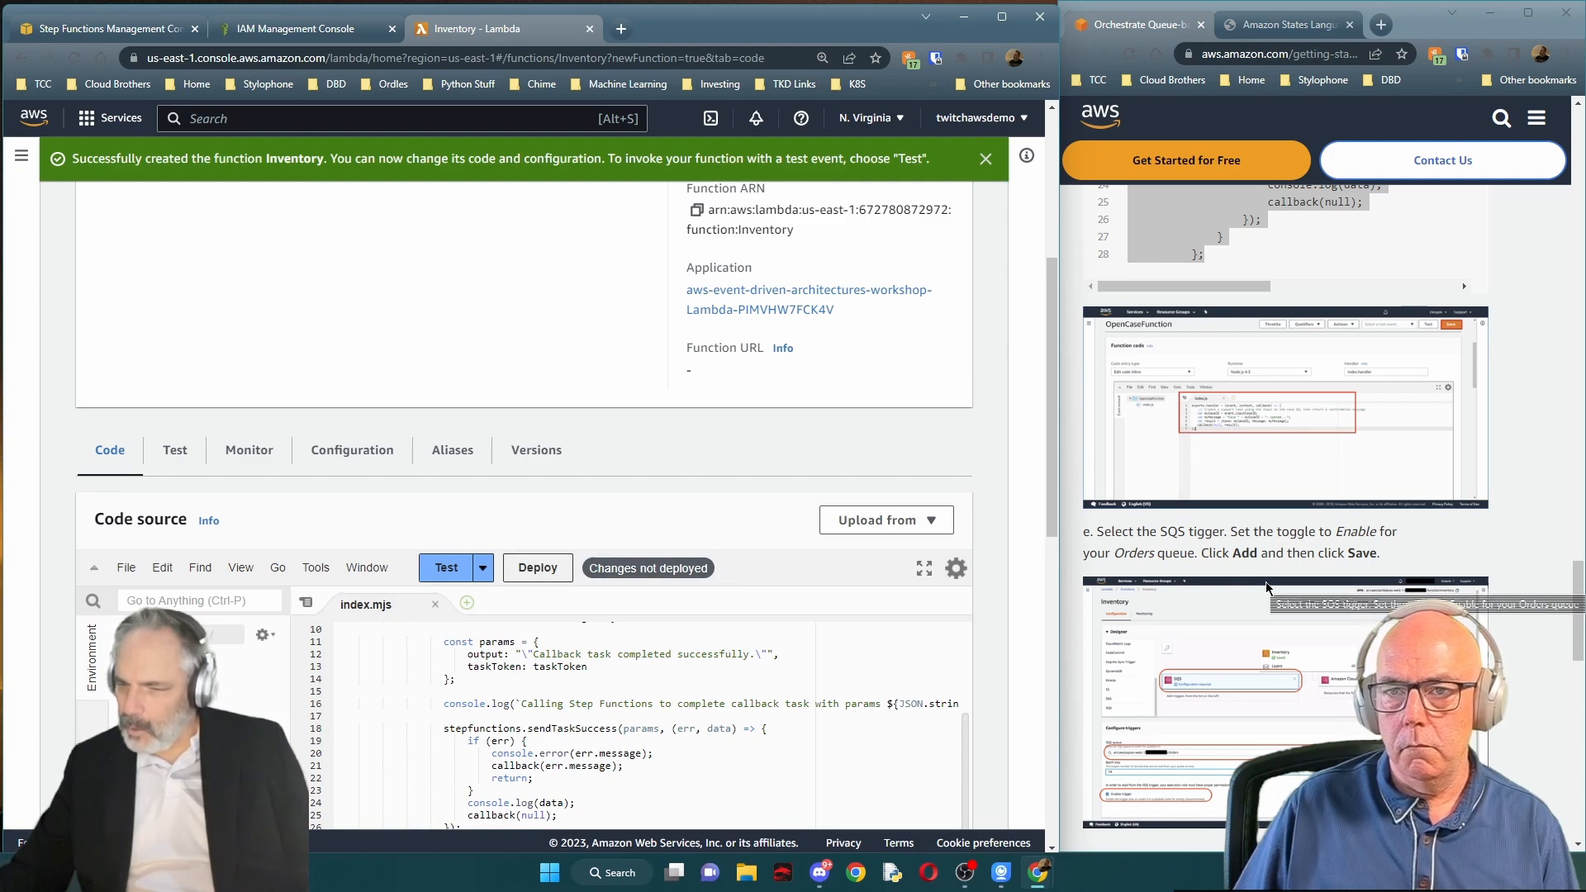
Recheck the tutorial's step d code instructions and the remaining sections that follow it
{"action": "scroll", "coordinate": [1266, 582], "scroll_direction": "up", "scroll_amount": 3}
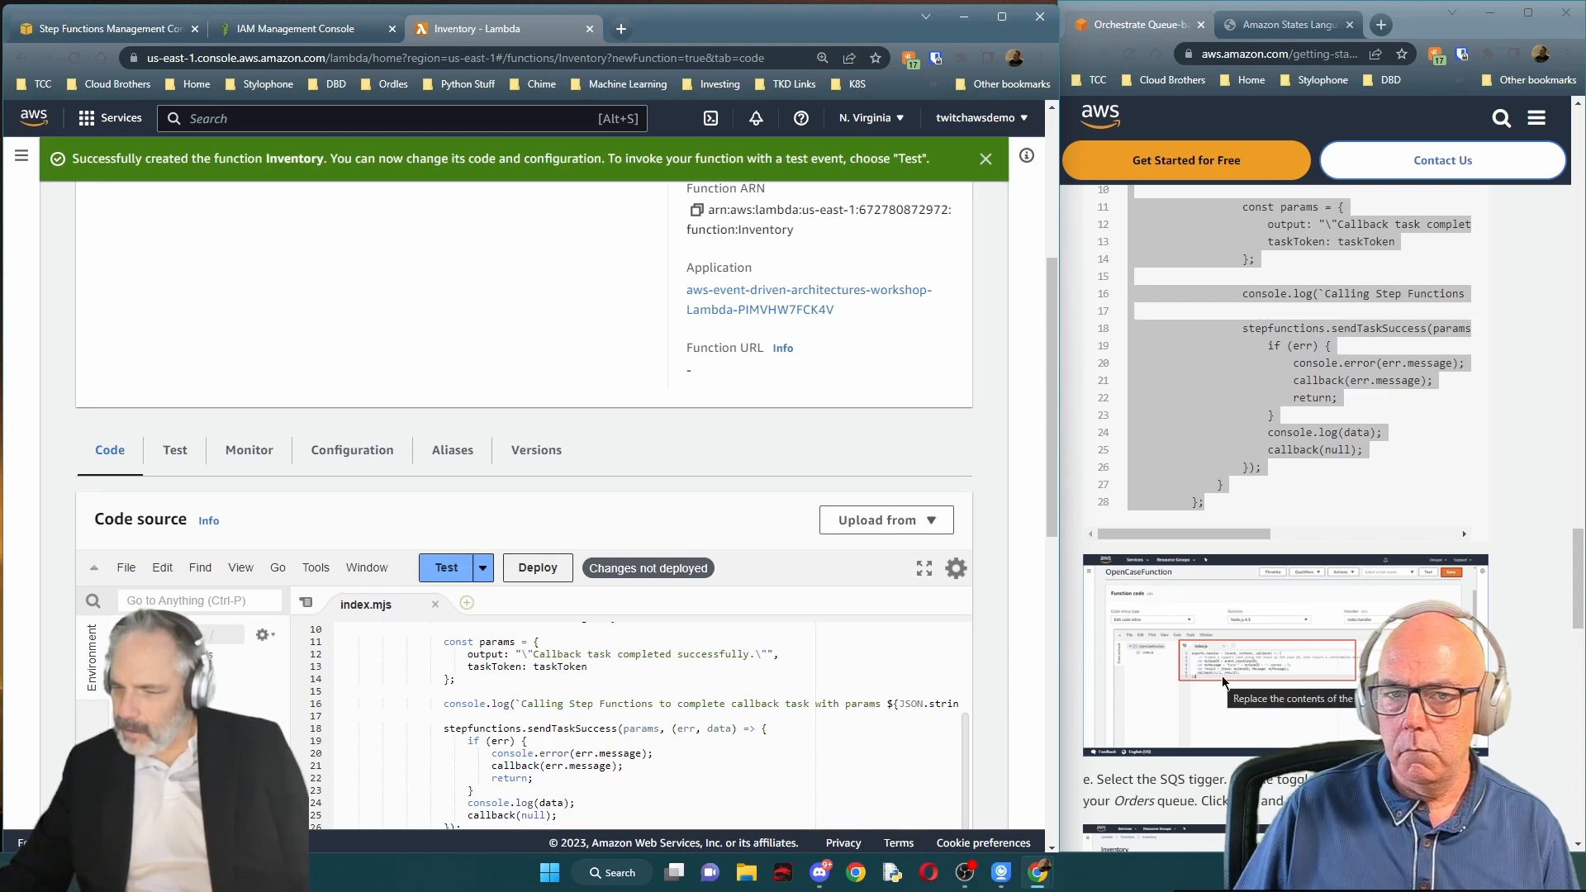
{"action": "scroll", "coordinate": [1225, 679], "scroll_direction": "down", "scroll_amount": 8}
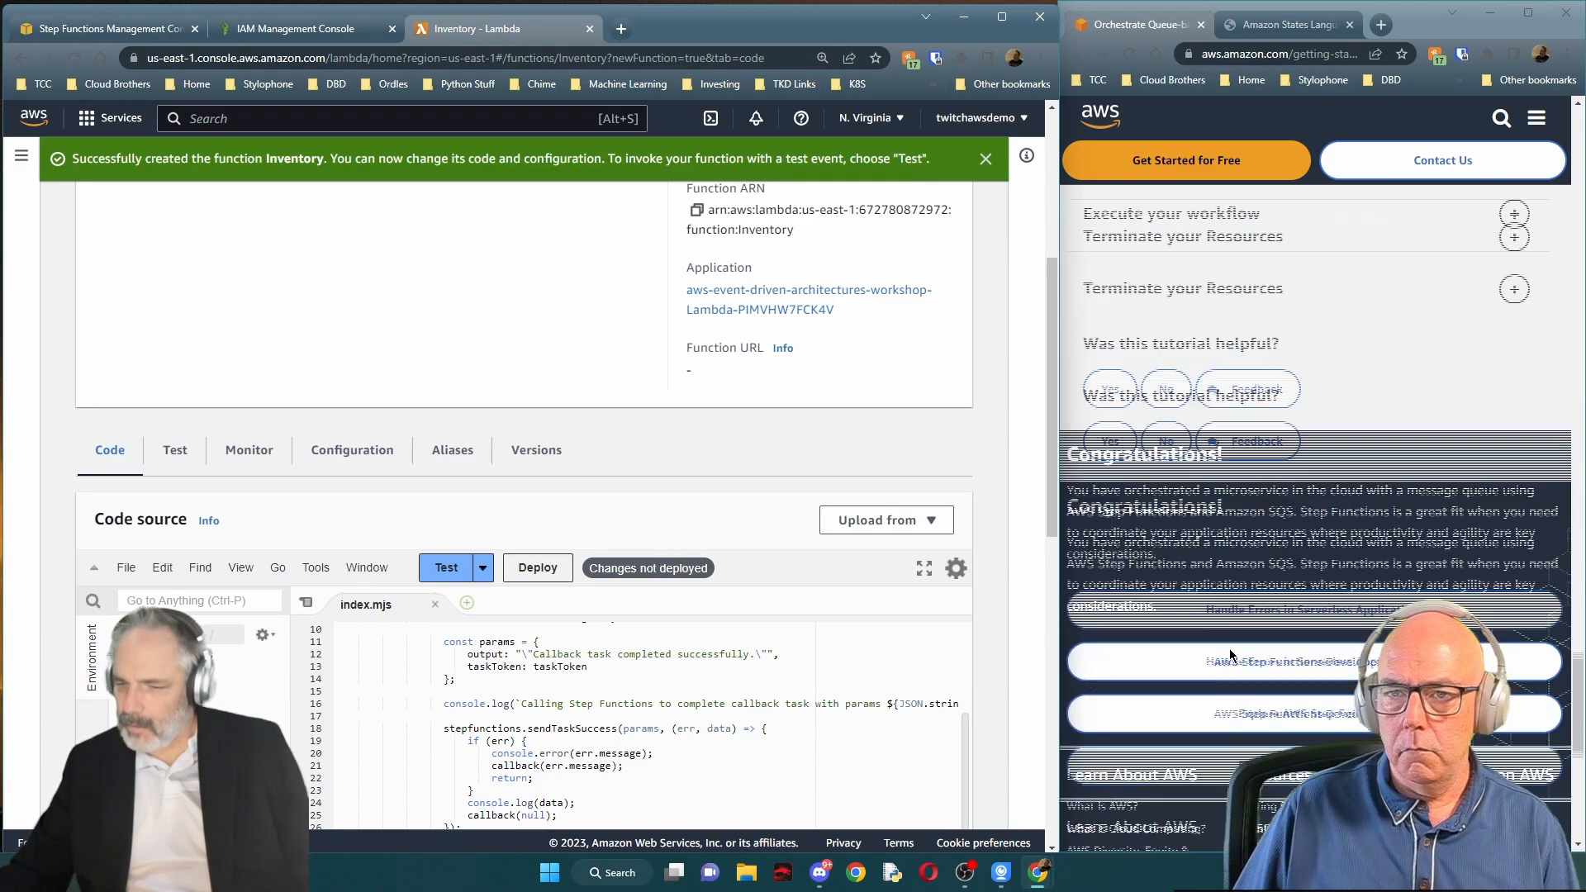
{"action": "scroll", "coordinate": [1230, 648], "scroll_direction": "up", "scroll_amount": 15}
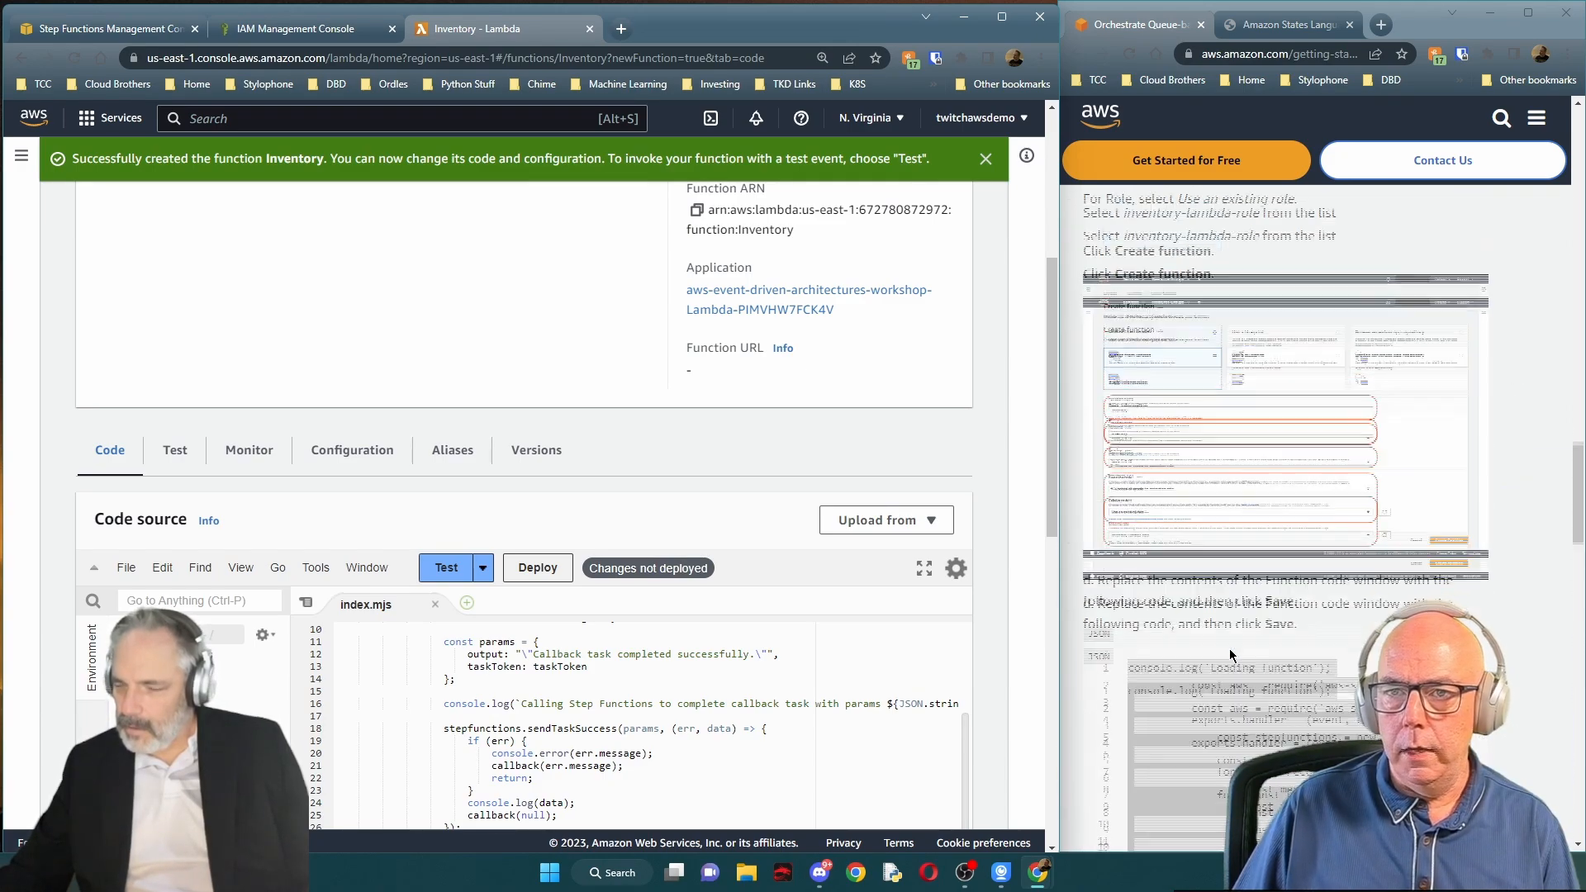
{"action": "scroll", "coordinate": [1229, 656], "scroll_direction": "down", "scroll_amount": 8}
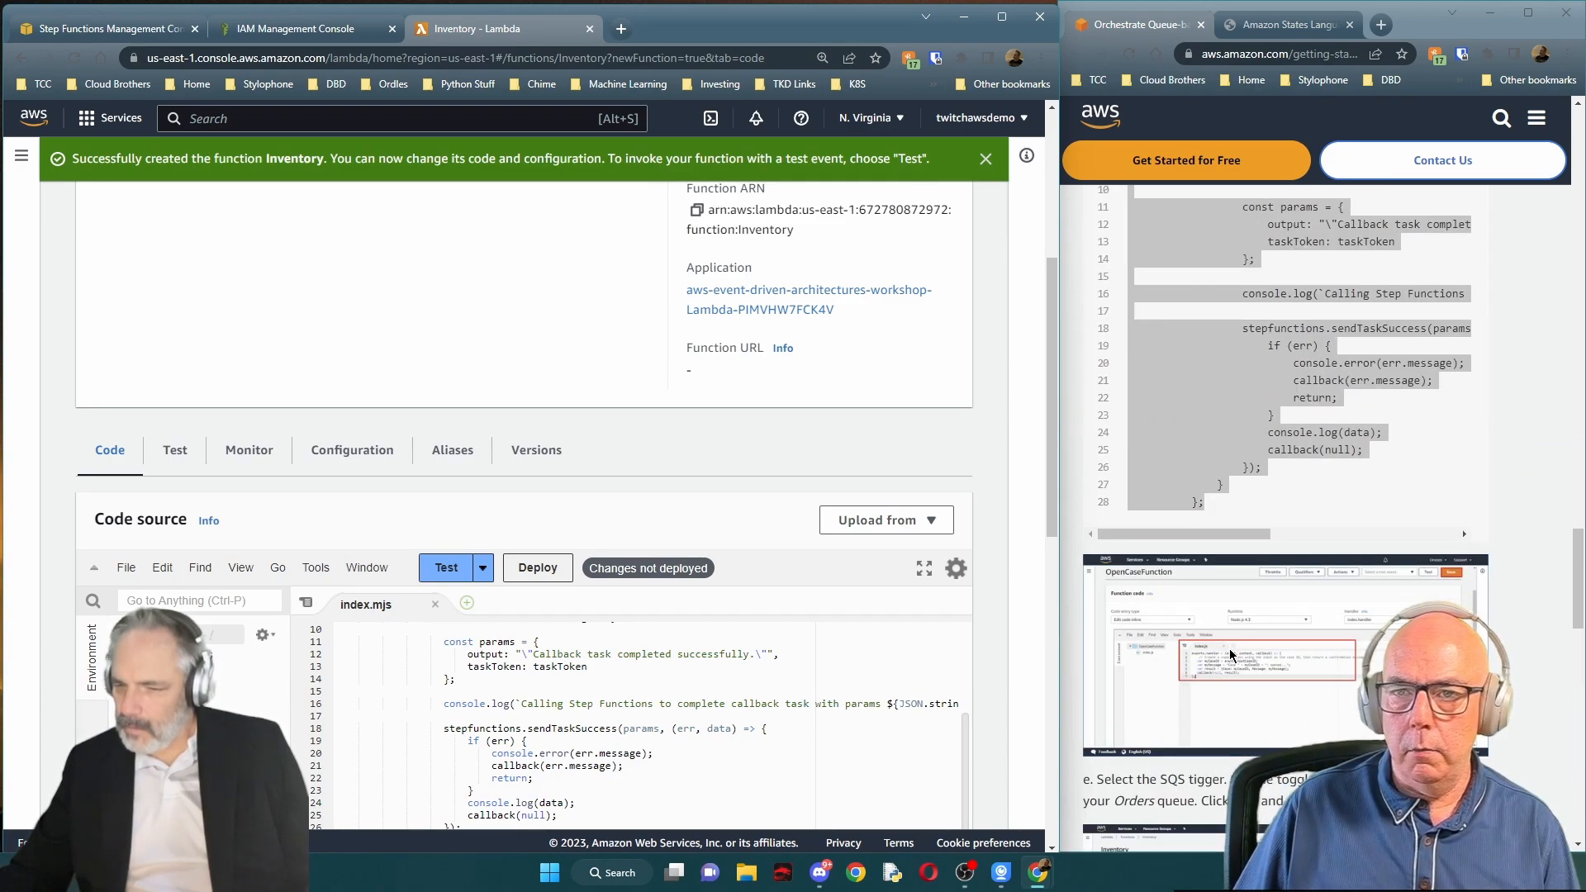
{"action": "scroll", "coordinate": [1231, 654], "scroll_direction": "up", "scroll_amount": 9}
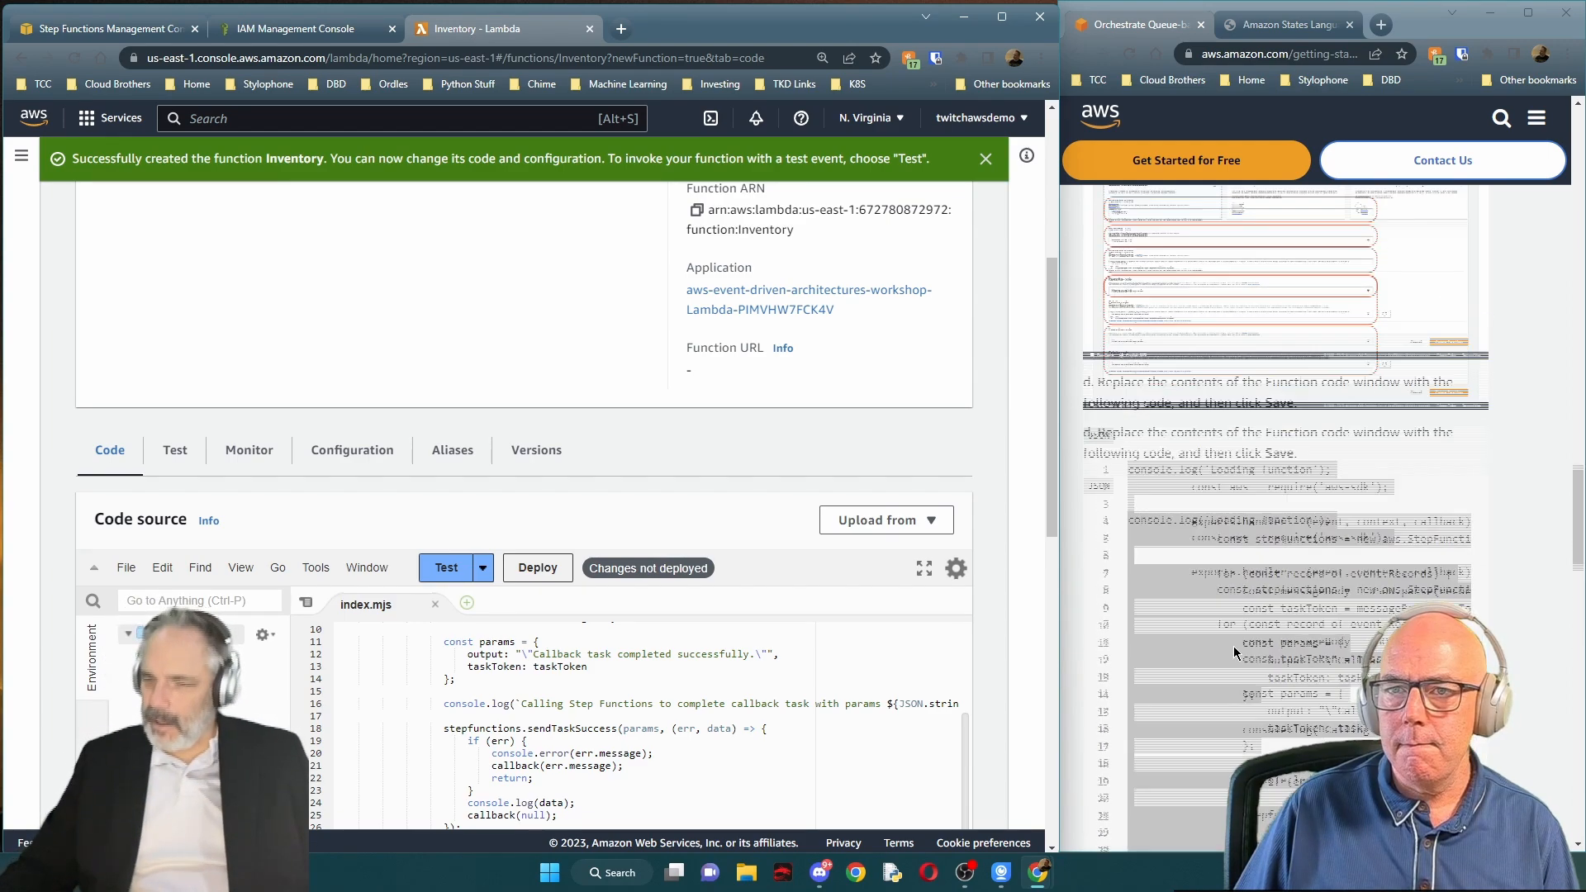
Compare the tutorial's step d code and screenshot with the Inventory function's code, runtime settings and overview
{"action": "scroll", "coordinate": [1236, 654], "scroll_direction": "down", "scroll_amount": 3}
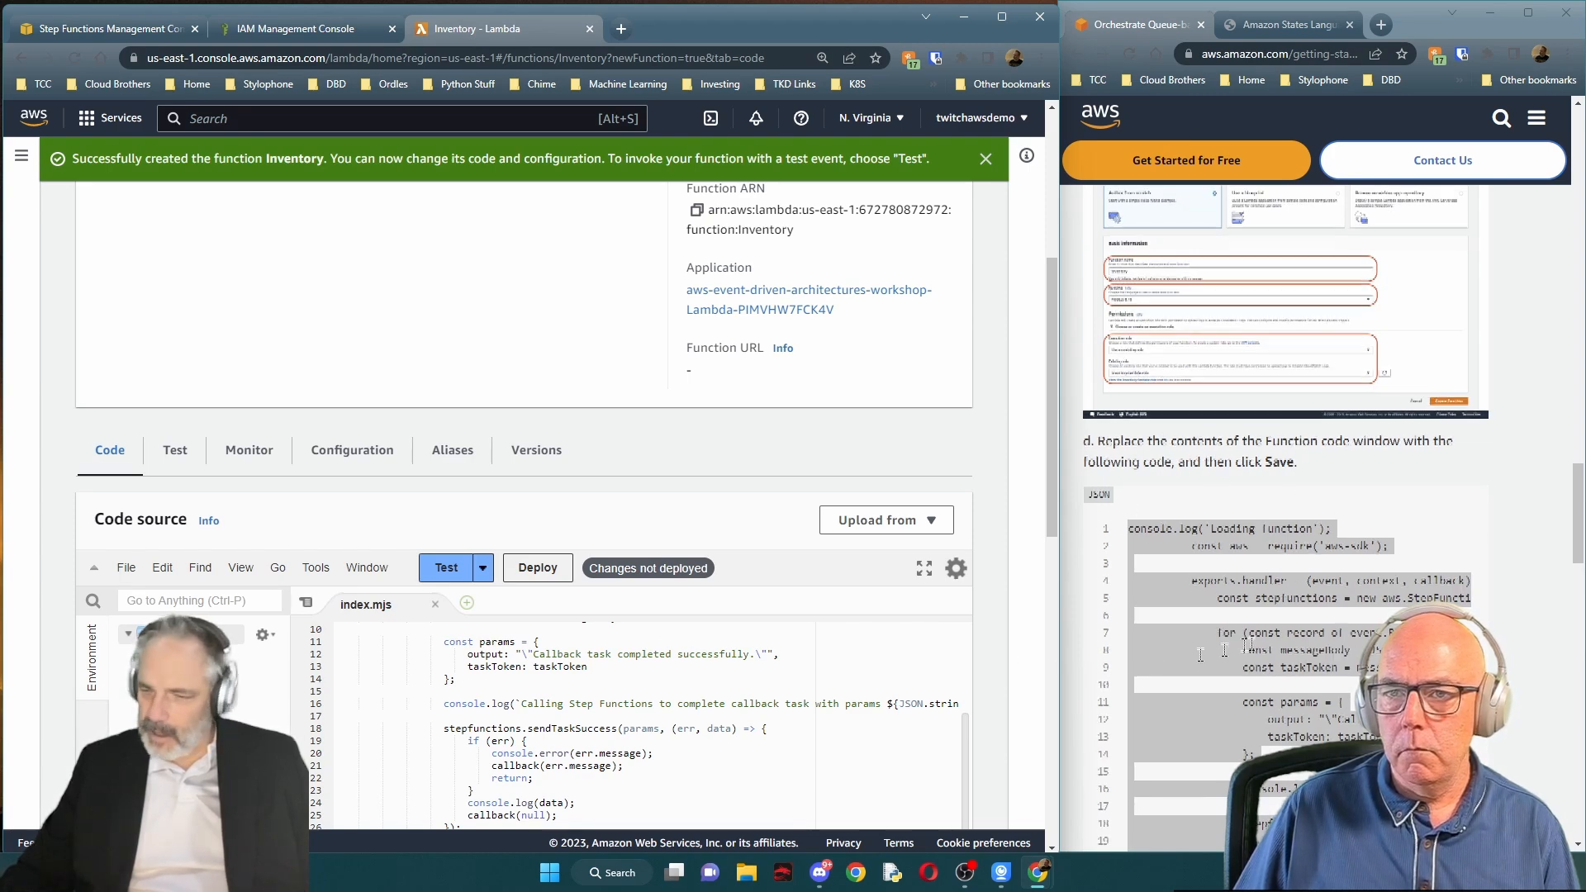
{"action": "scroll", "coordinate": [1174, 560], "scroll_direction": "down", "scroll_amount": 8}
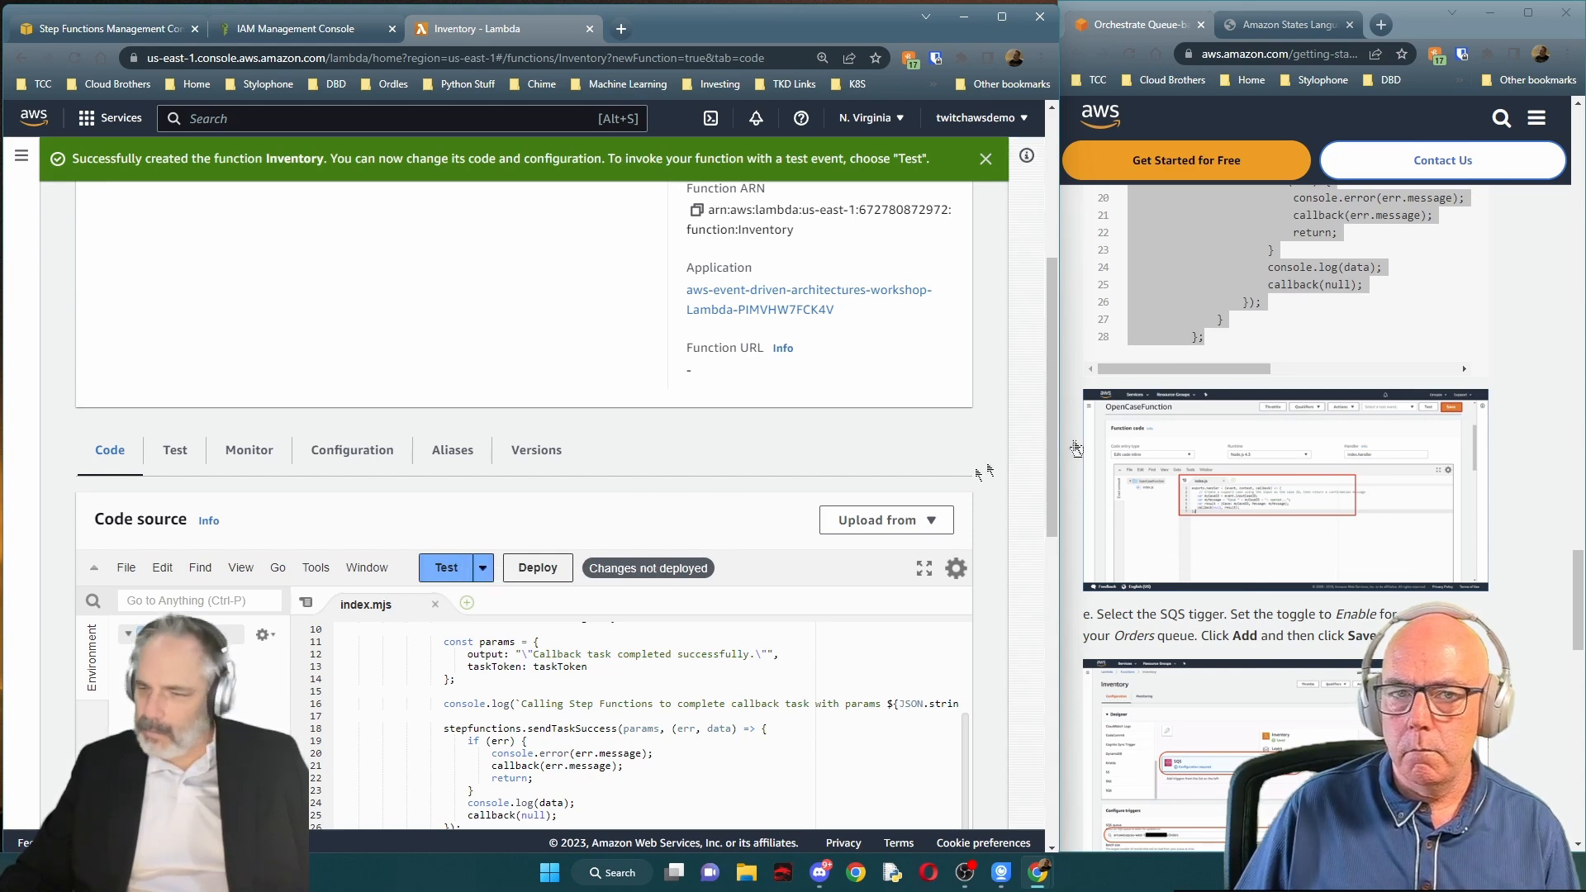
{"action": "scroll", "coordinate": [1236, 438], "scroll_direction": "up", "scroll_amount": 1}
{"action": "left_click", "coordinate": [1233, 451]}
{"action": "mouse_move", "coordinate": [1233, 451]}
{"action": "left_mouse_down"}
{"action": "mouse_move", "coordinate": [1396, 451]}
{"action": "mouse_move", "coordinate": [1235, 453]}
{"action": "left_mouse_up"}
{"action": "scroll", "coordinate": [716, 554], "scroll_direction": "down", "scroll_amount": 4}
{"action": "scroll", "coordinate": [716, 554], "scroll_direction": "down", "scroll_amount": 6}
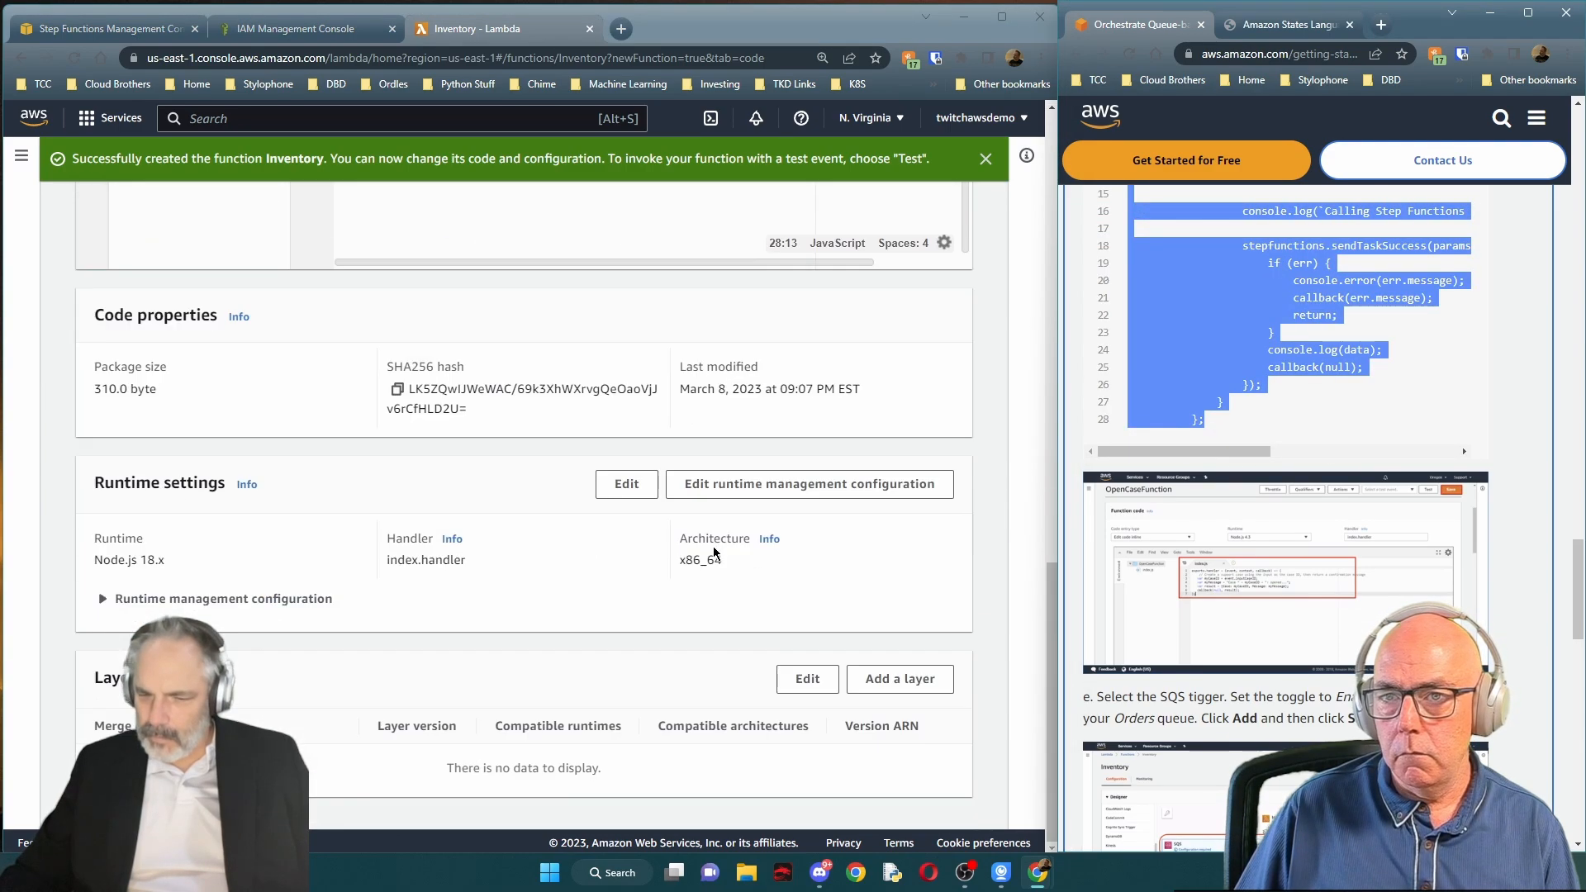
{"action": "scroll", "coordinate": [716, 554], "scroll_direction": "up", "scroll_amount": 14}
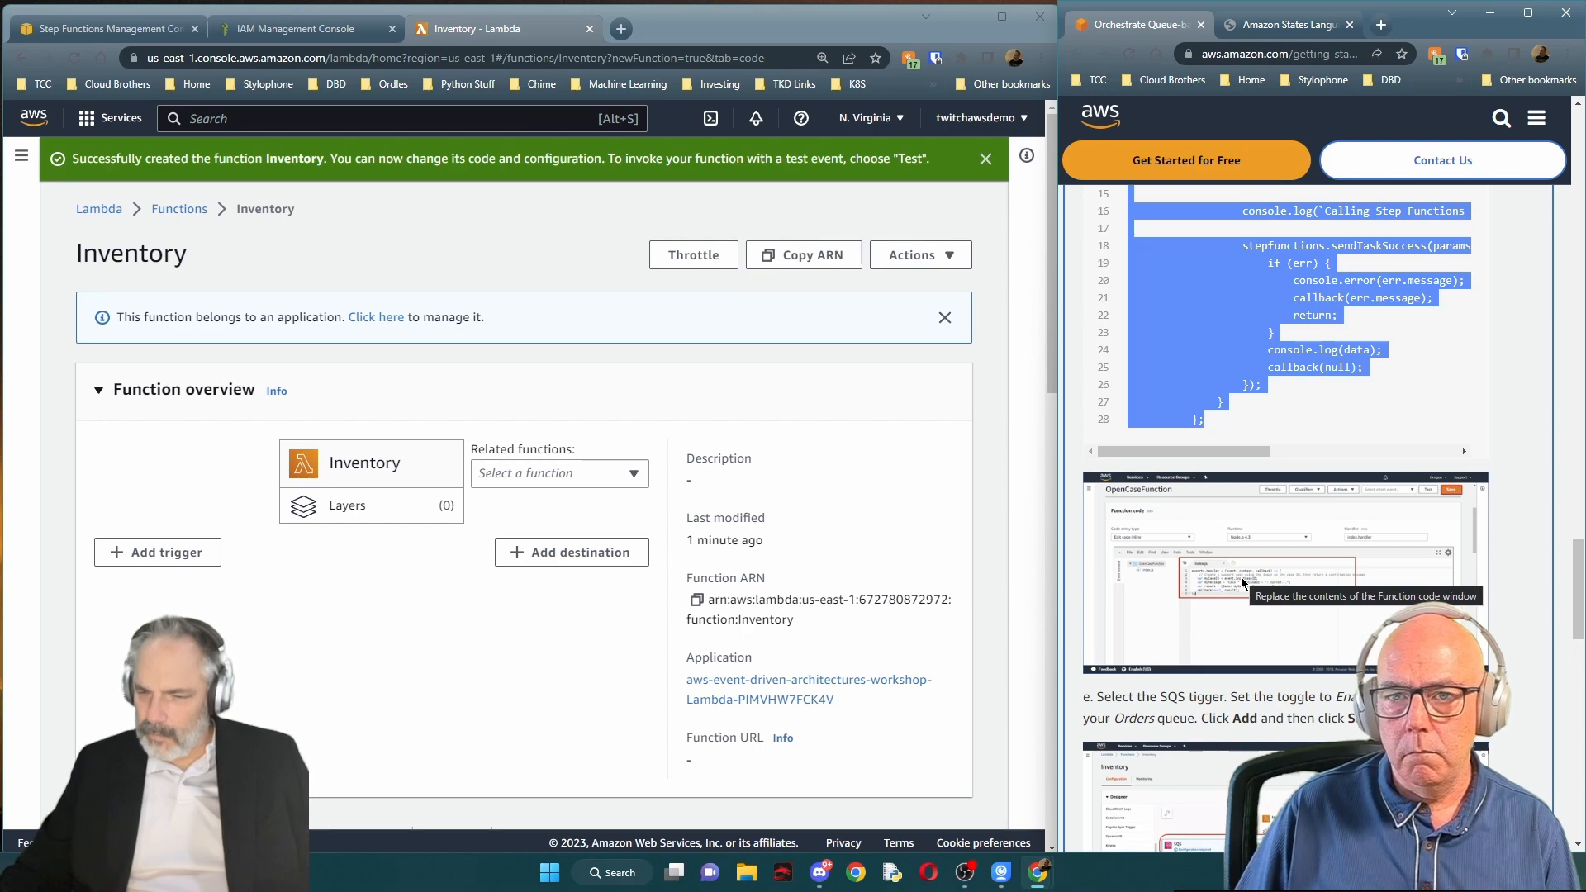
{"action": "scroll", "coordinate": [1242, 583], "scroll_direction": "up", "scroll_amount": 1}
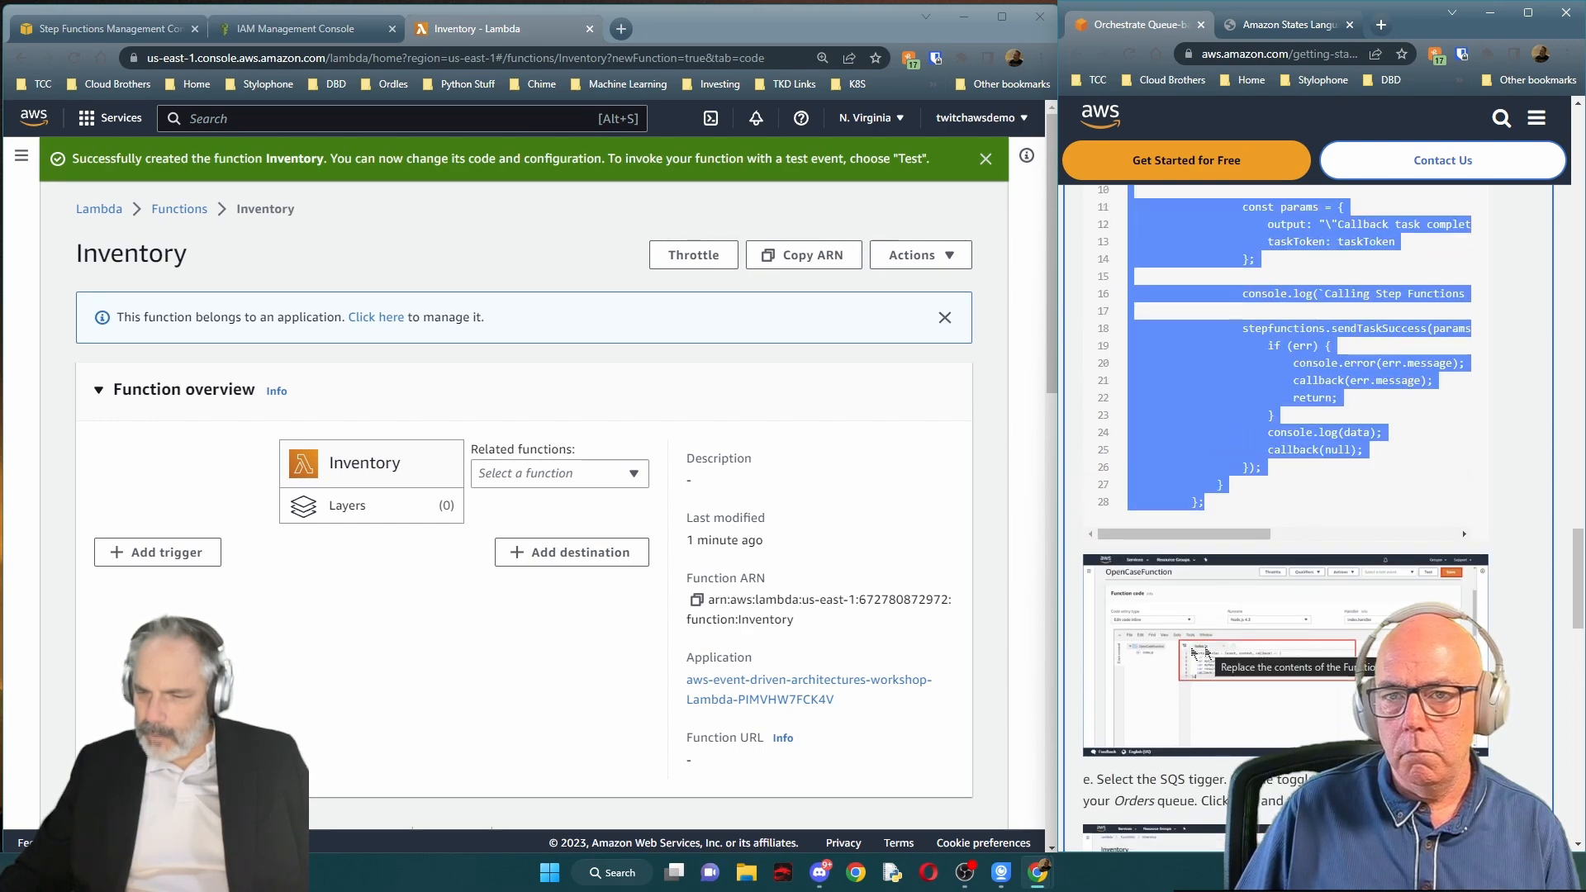
{"action": "key", "text": "ctrl+v"}
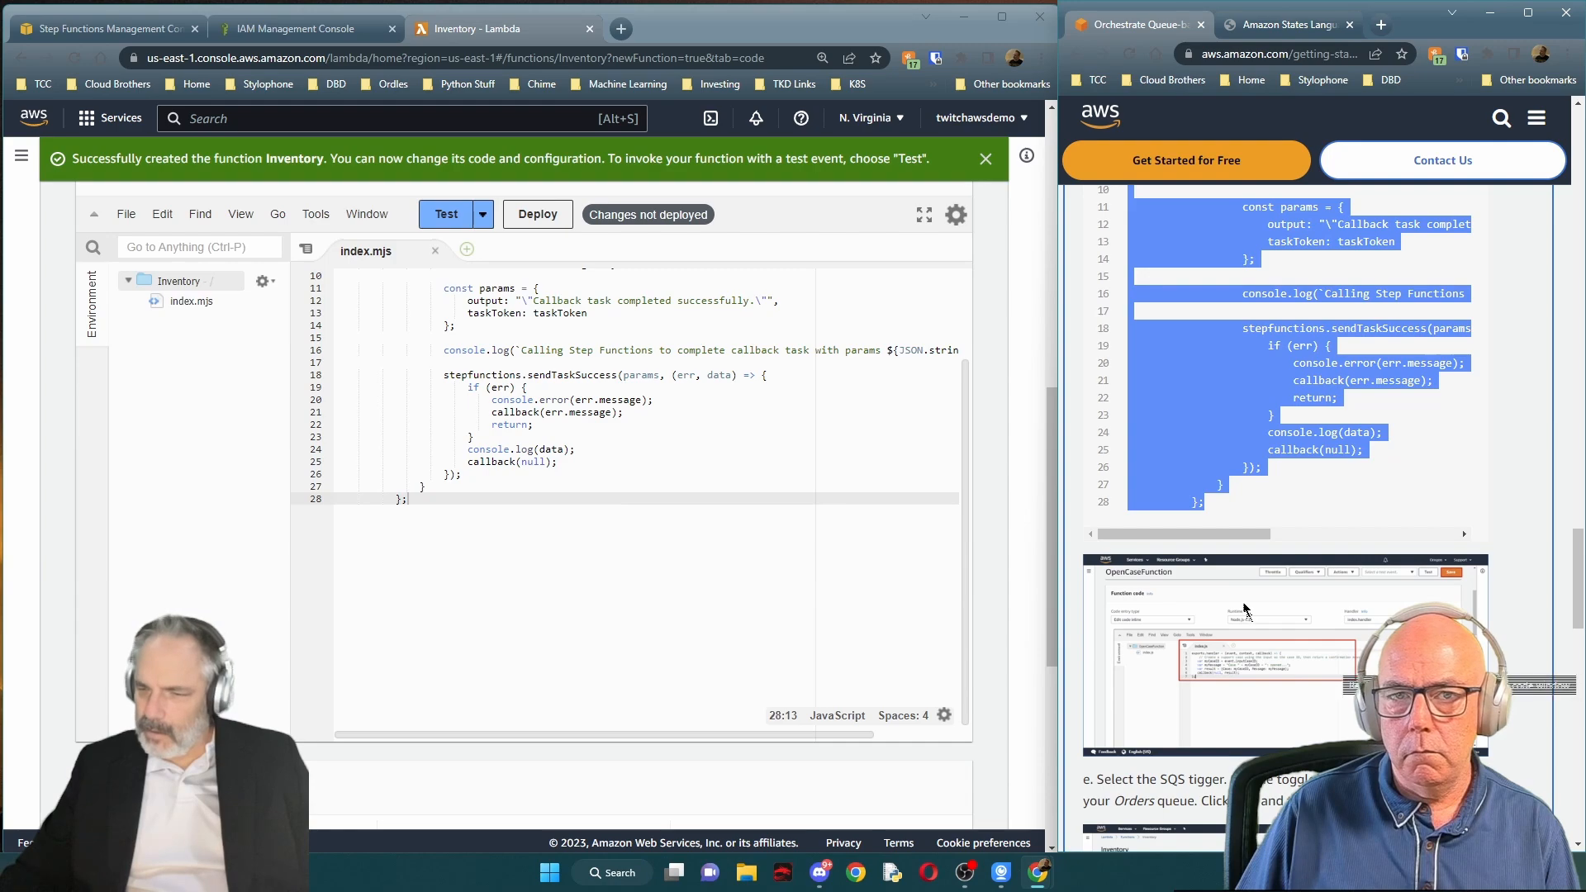
{"action": "scroll", "coordinate": [1245, 607], "scroll_direction": "up", "scroll_amount": 6}
{"action": "scroll", "coordinate": [1213, 542], "scroll_direction": "down", "scroll_amount": 2}
{"action": "scroll", "coordinate": [1250, 747], "scroll_direction": "down", "scroll_amount": 7}
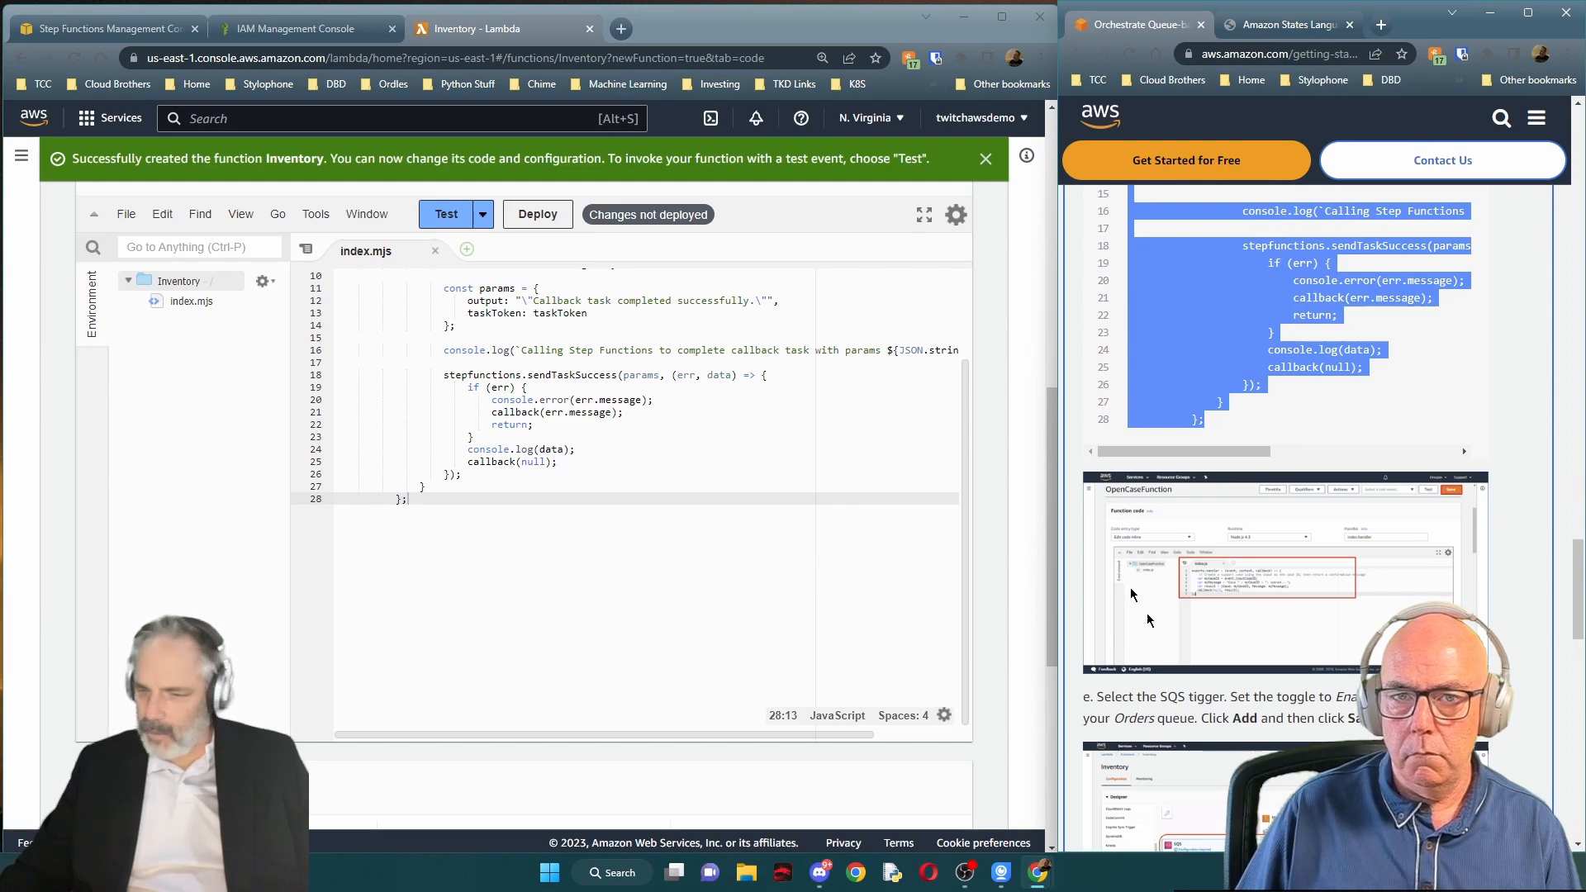
Review the tutorial's step e SQS trigger instructions against the Inventory function page, and dismiss the function creation notification
{"action": "scroll", "coordinate": [1206, 677], "scroll_direction": "down", "scroll_amount": 6}
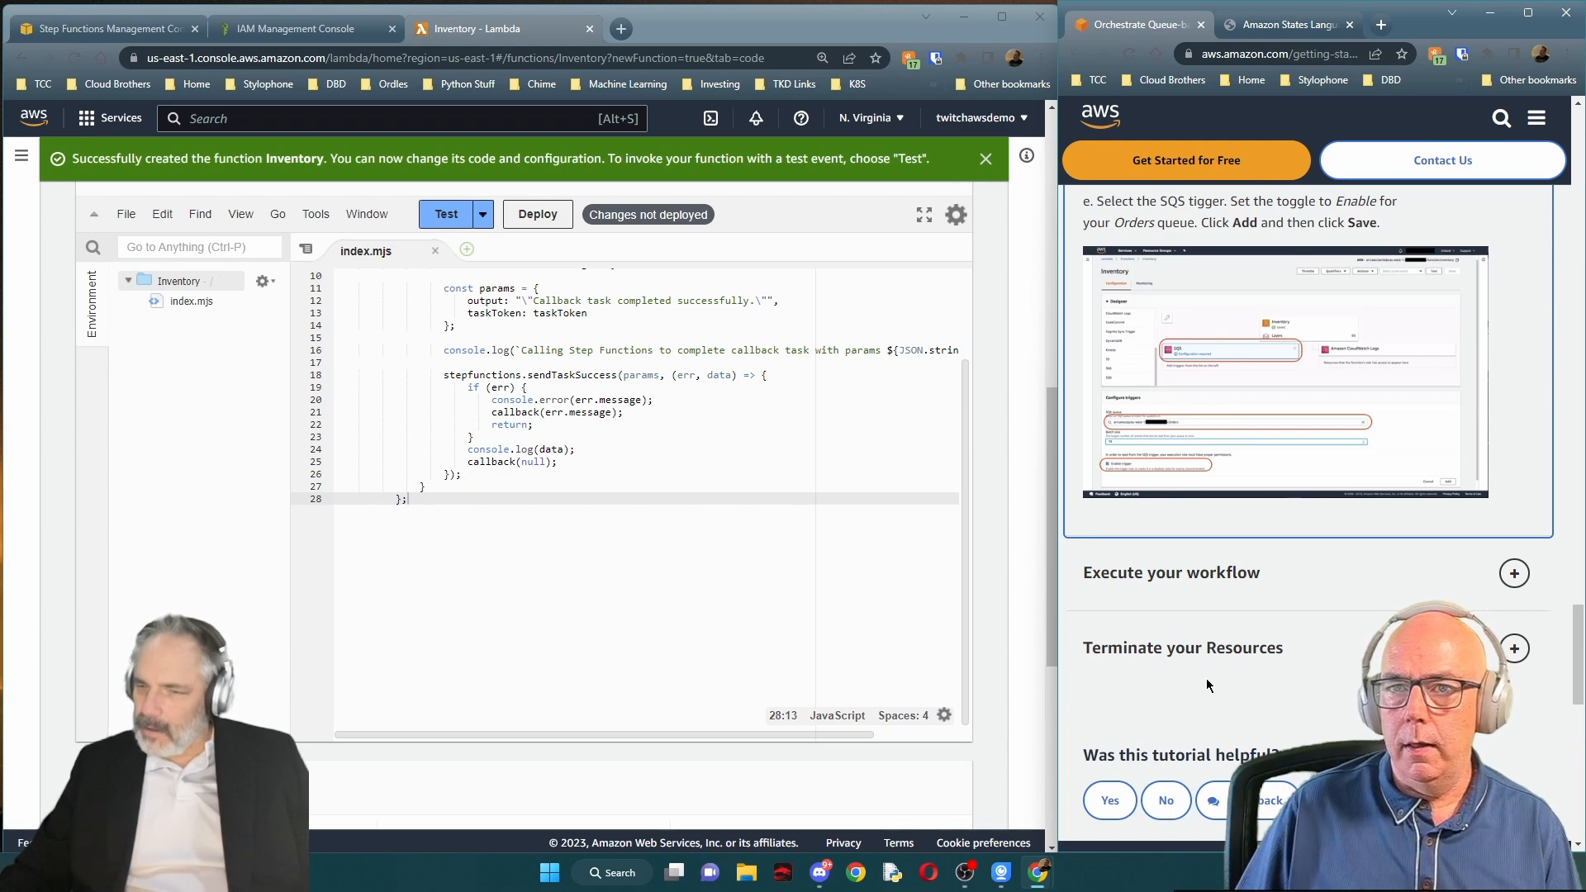
{"action": "scroll", "coordinate": [566, 411], "scroll_direction": "up", "scroll_amount": 3}
{"action": "scroll", "coordinate": [567, 411], "scroll_direction": "down", "scroll_amount": 2}
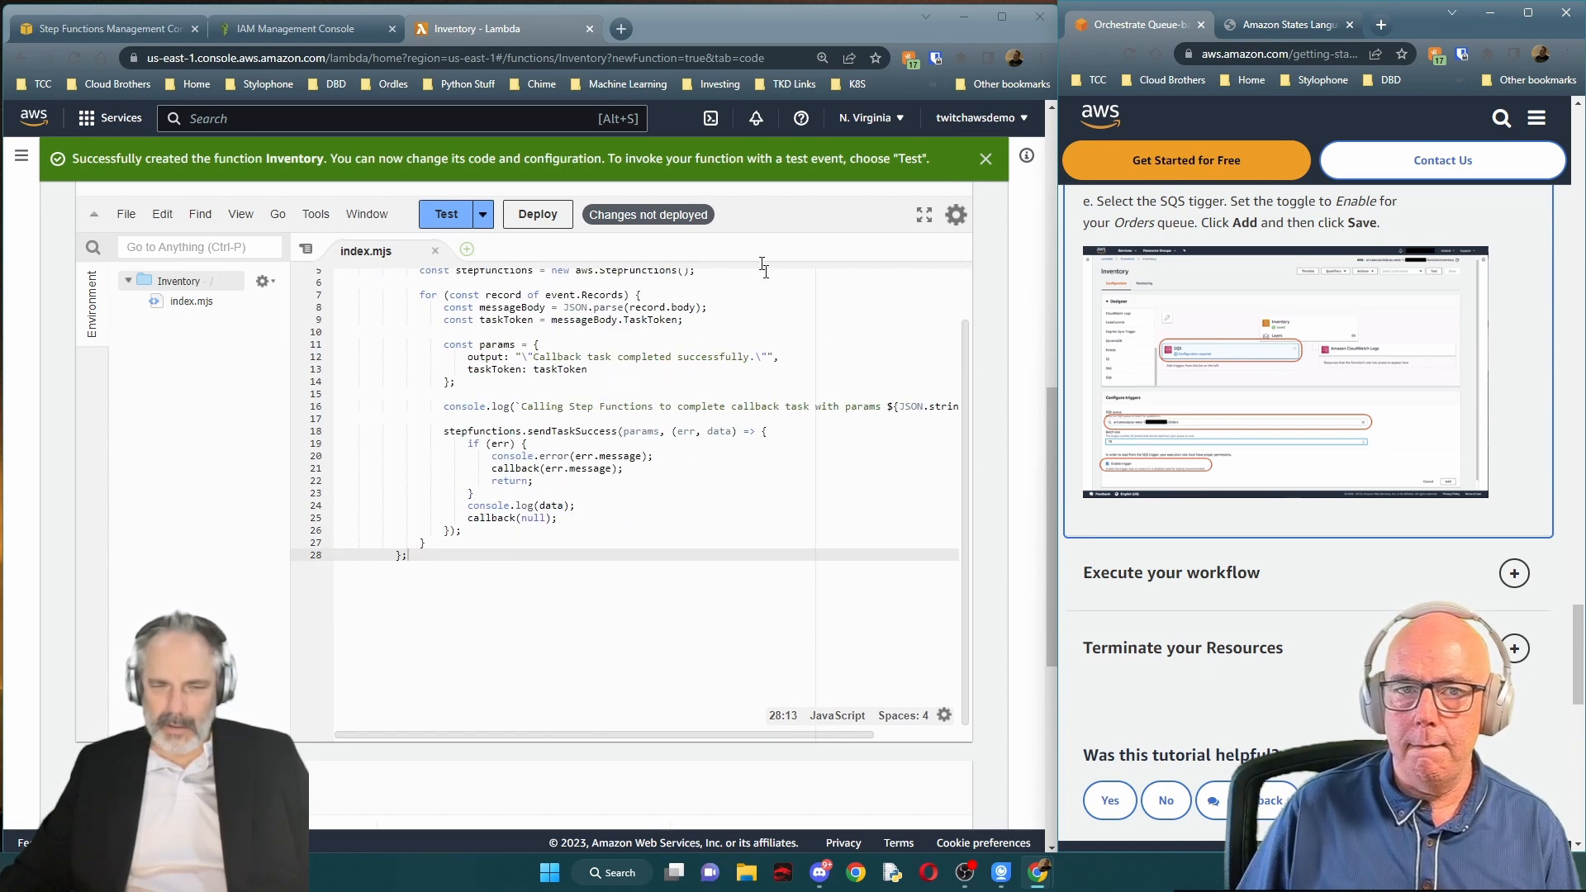
{"action": "left_click", "coordinate": [985, 158]}
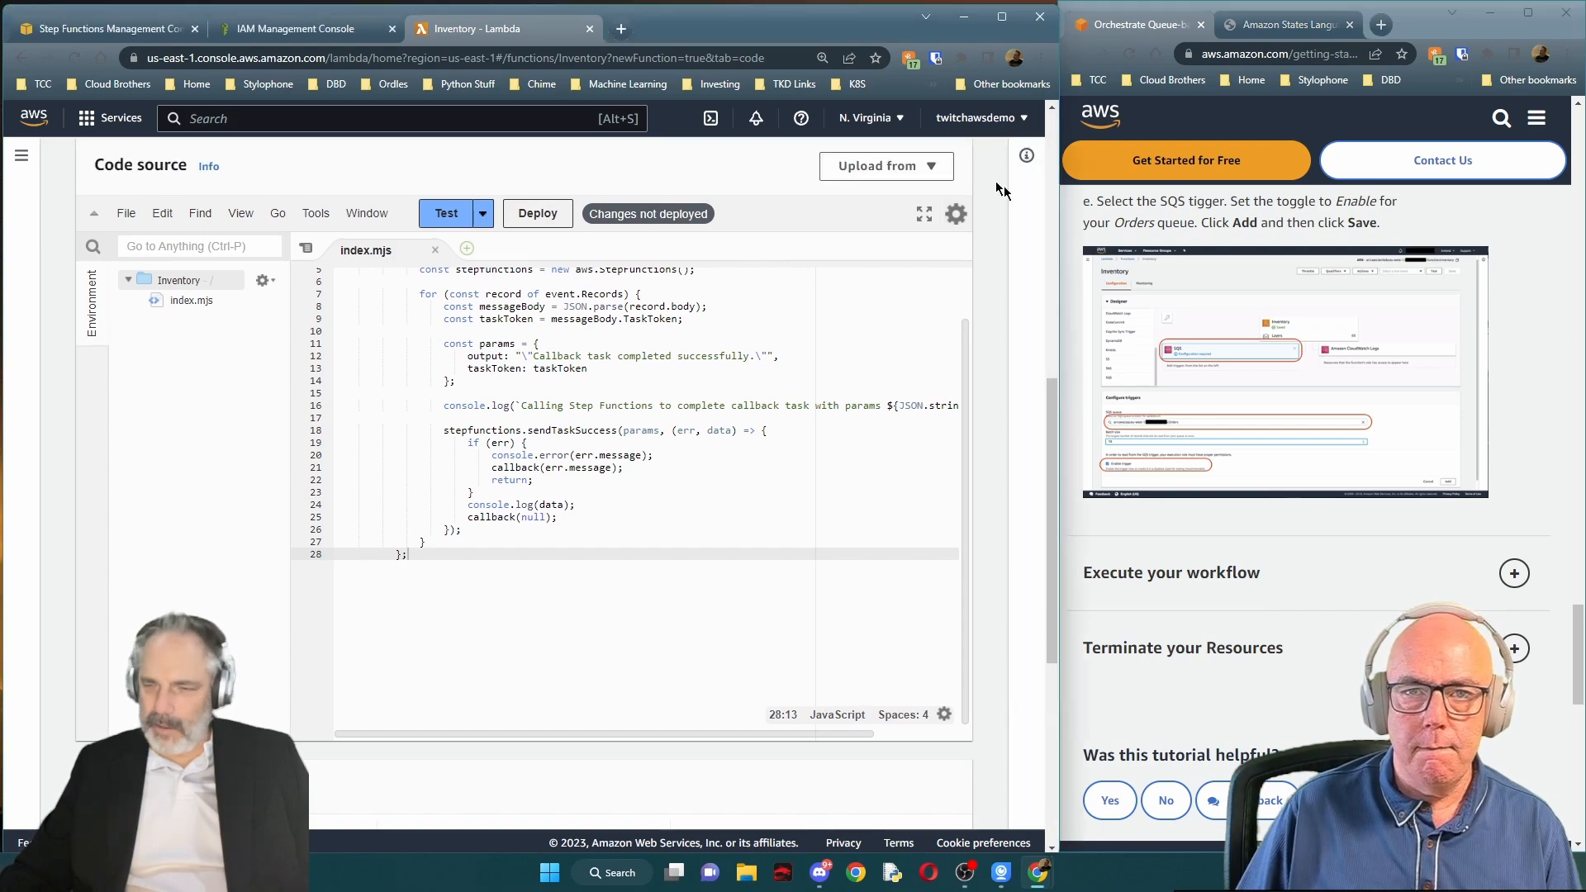
{"action": "scroll", "coordinate": [818, 499], "scroll_direction": "up", "scroll_amount": 4}
{"action": "scroll", "coordinate": [662, 454], "scroll_direction": "down", "scroll_amount": 2}
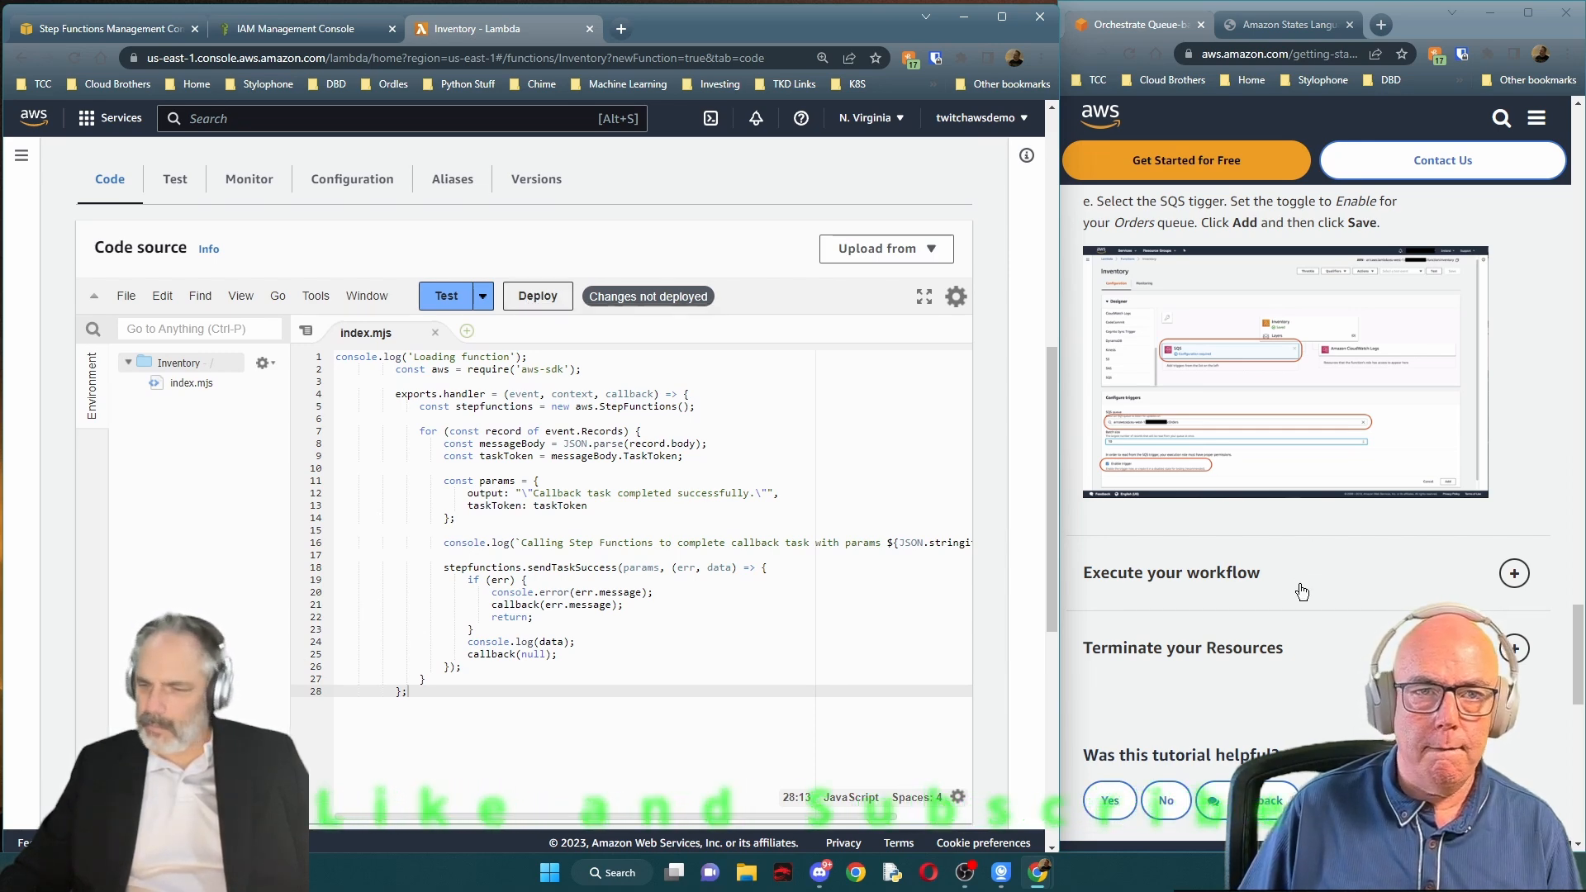
{"action": "scroll", "coordinate": [1303, 590], "scroll_direction": "down", "scroll_amount": 5}
{"action": "scroll", "coordinate": [1303, 592], "scroll_direction": "up", "scroll_amount": 4}
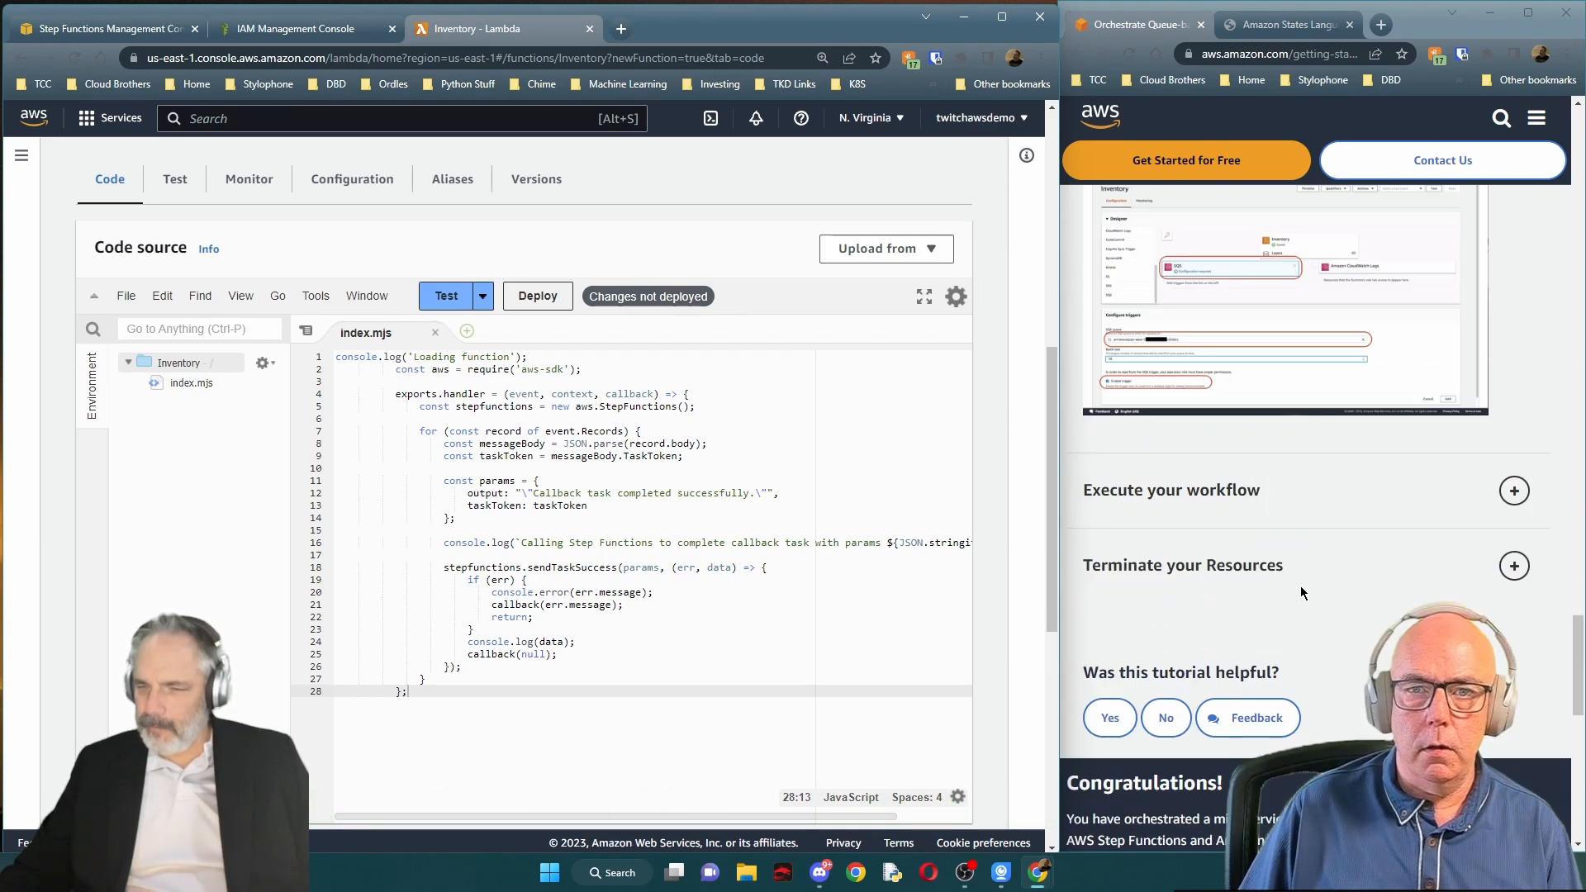
{"action": "scroll", "coordinate": [1303, 592], "scroll_direction": "up", "scroll_amount": 3}
{"action": "scroll", "coordinate": [624, 666], "scroll_direction": "down", "scroll_amount": 8}
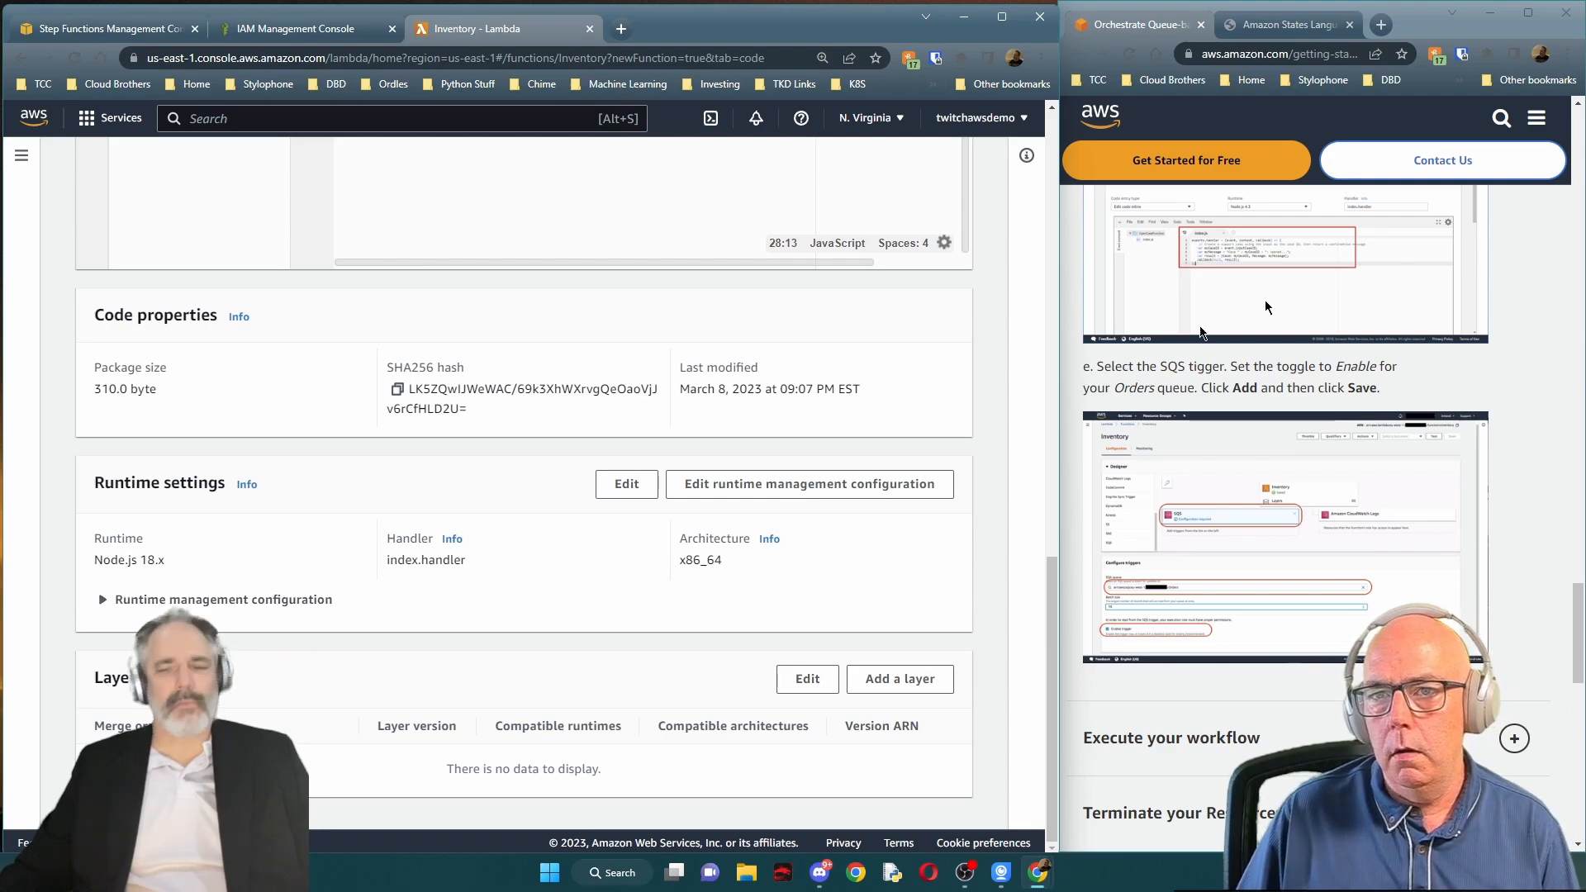
Enlarge the tutorial window to read step e on the SQS trigger, and restore the side-by-side layout with the Inventory function
{"action": "left_click", "coordinate": [1003, 19]}
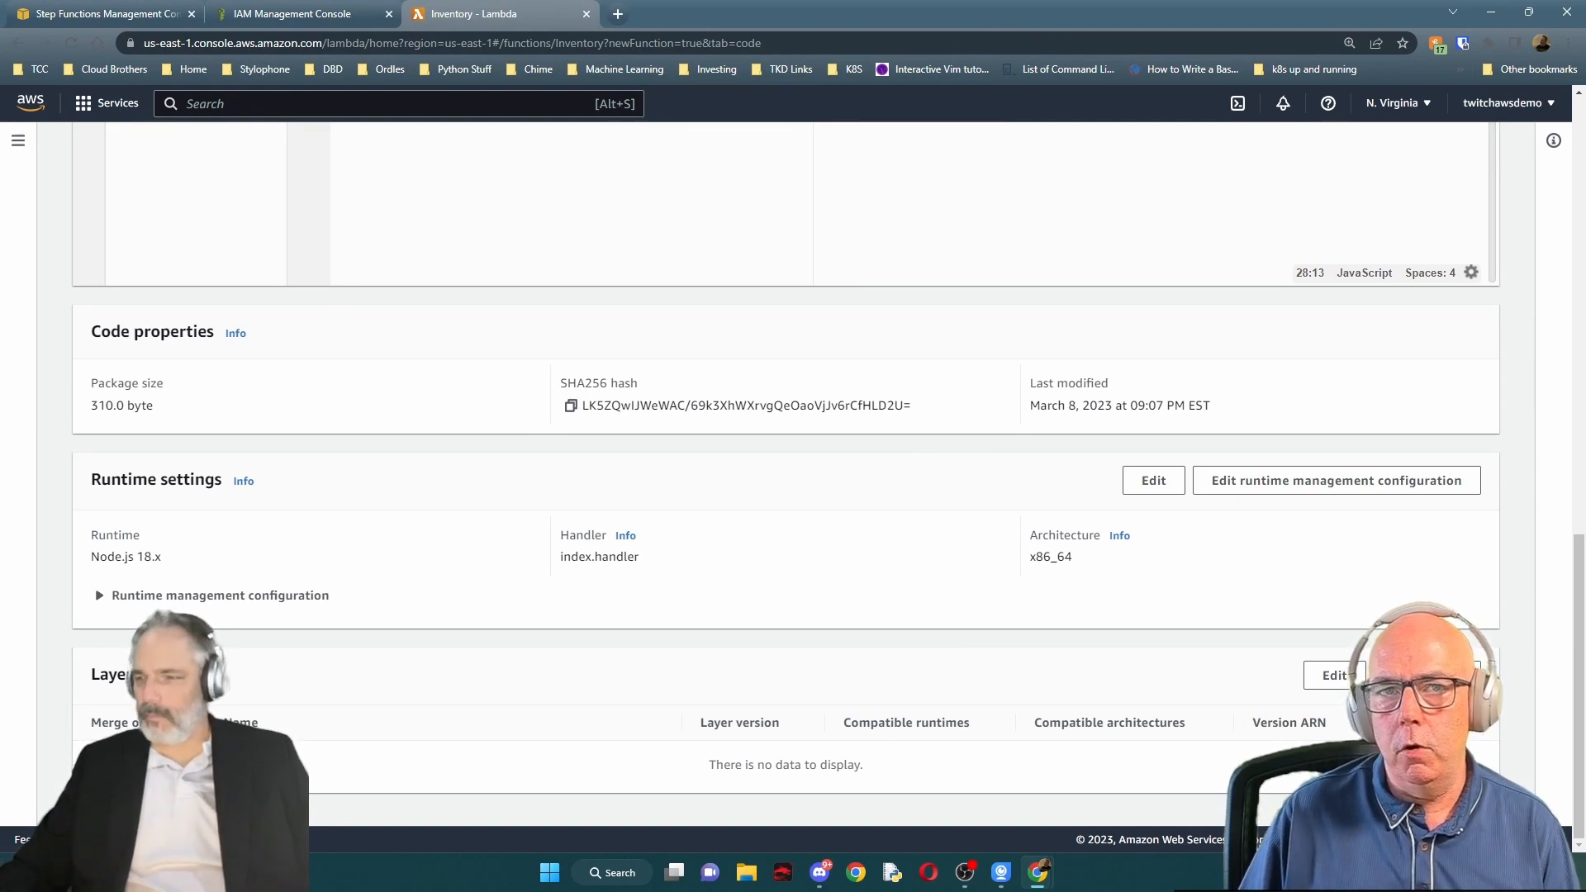
{"action": "left_click", "coordinate": [1517, 23]}
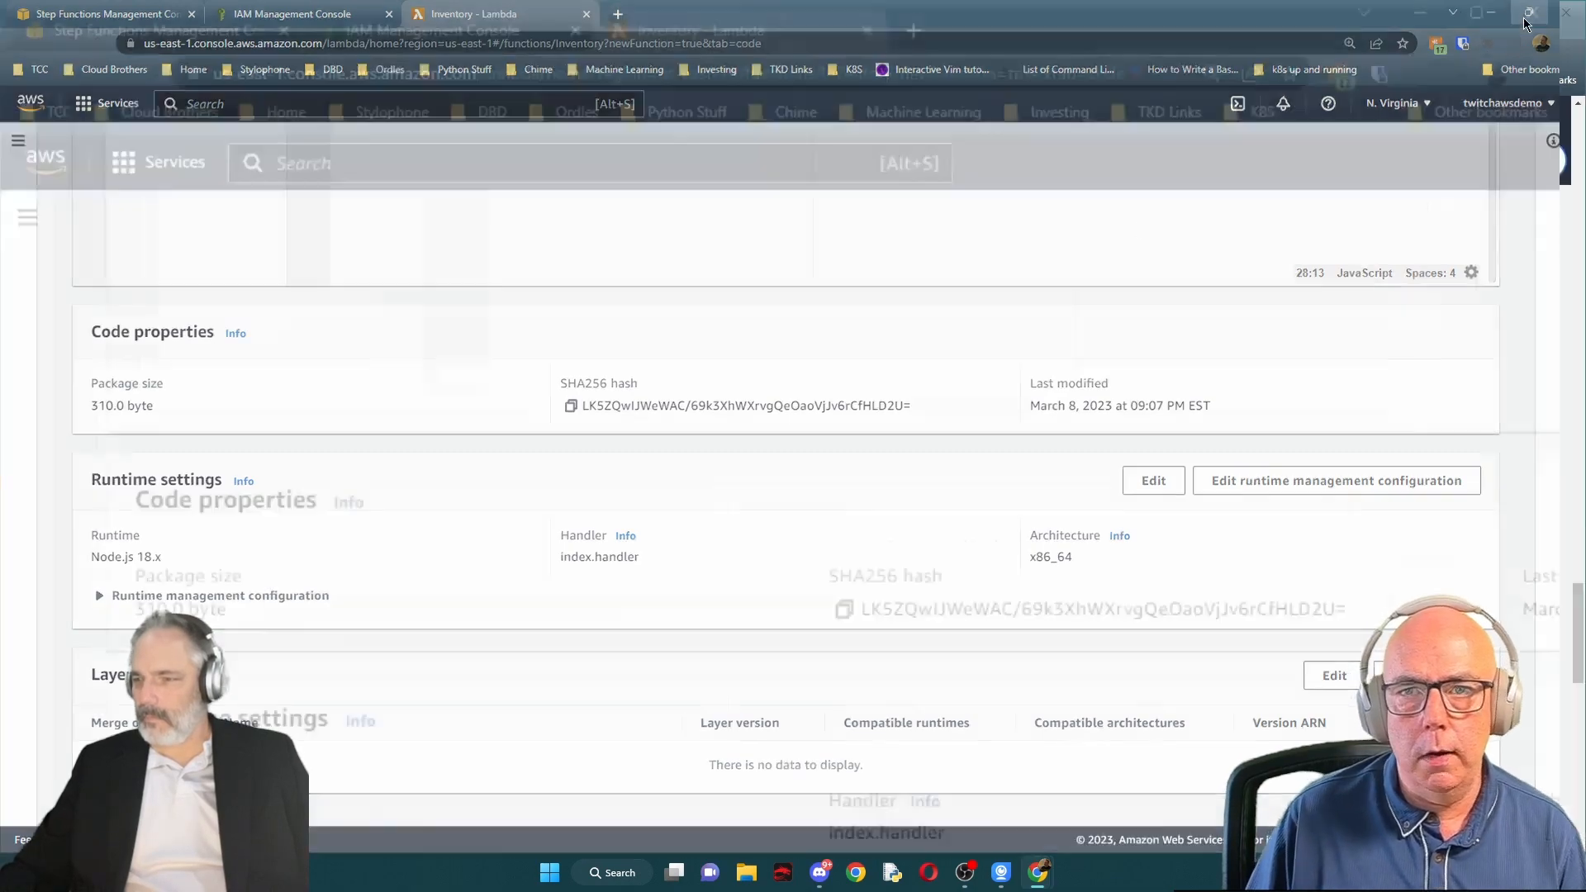
{"action": "left_click", "coordinate": [1529, 14]}
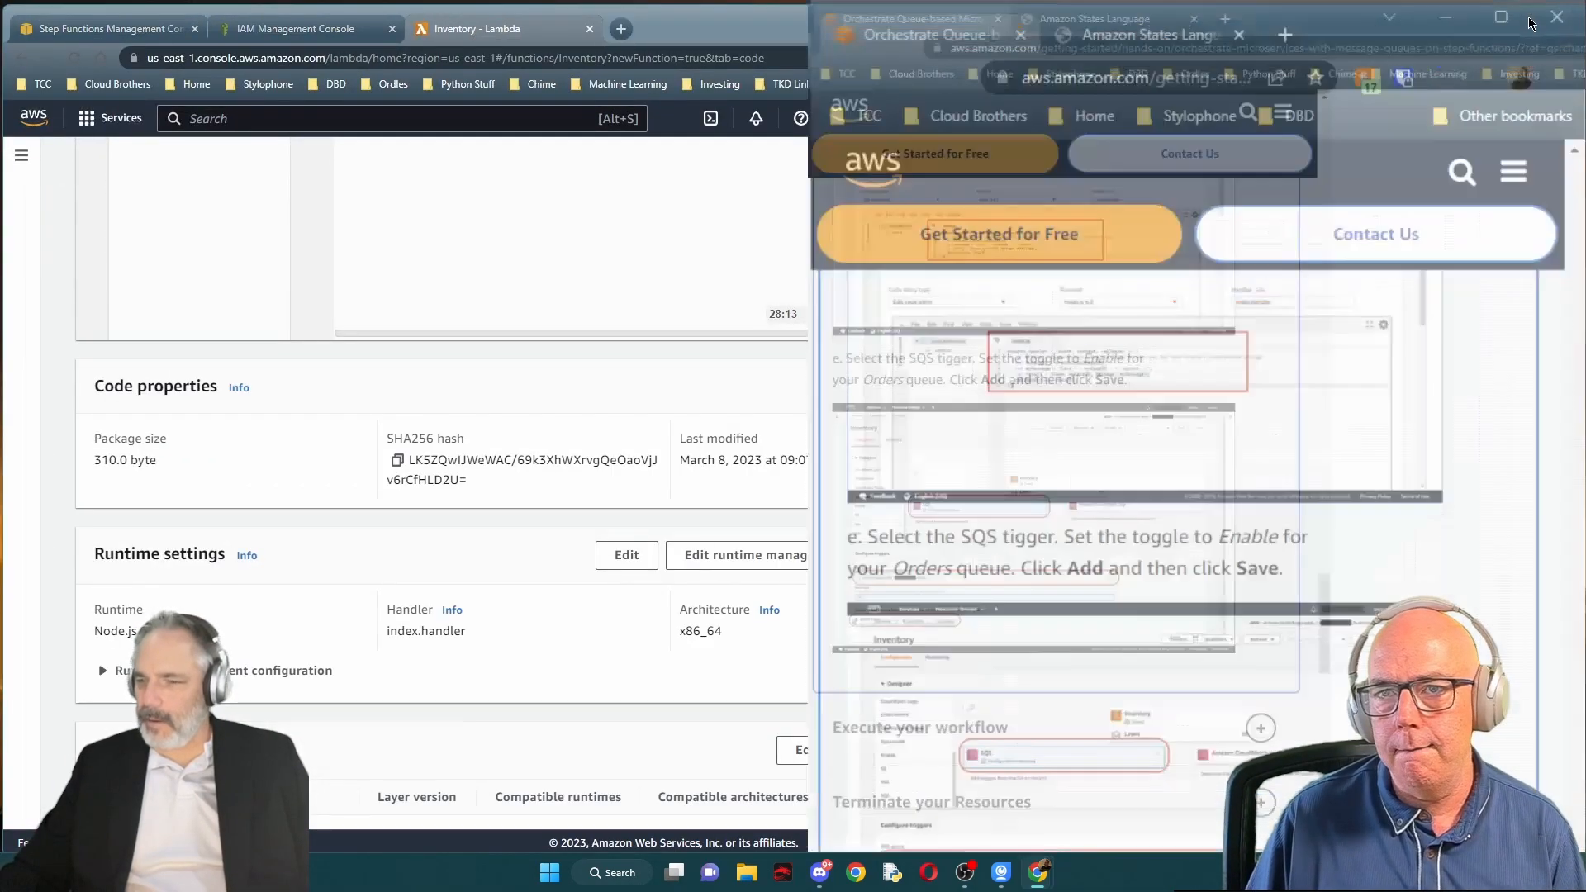
{"action": "scroll", "coordinate": [759, 538], "scroll_direction": "down", "scroll_amount": 20}
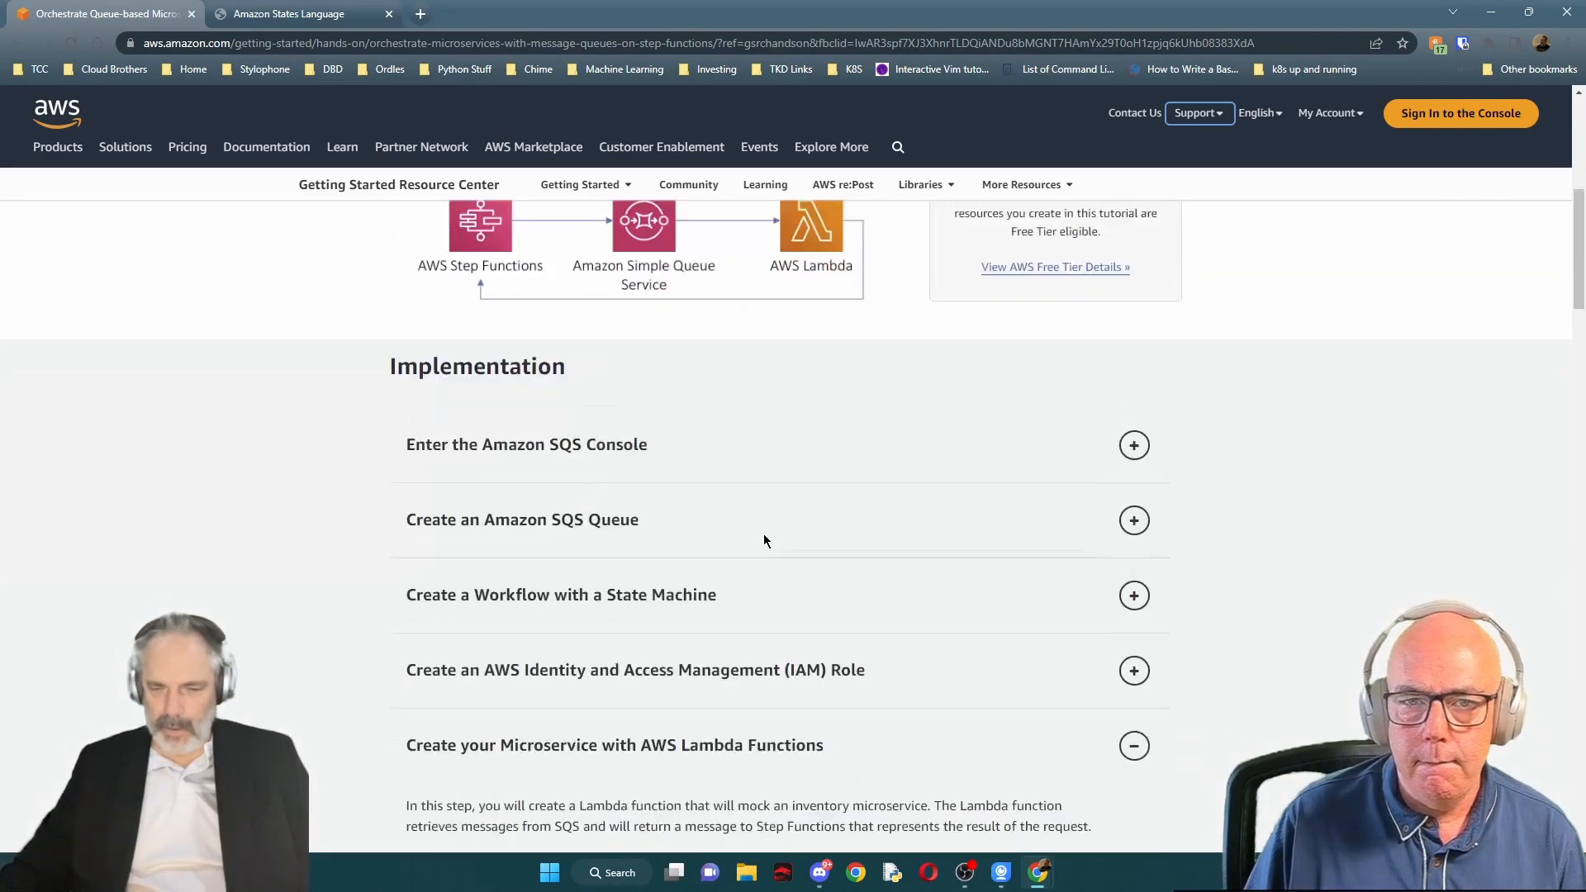
{"action": "scroll", "coordinate": [760, 541], "scroll_direction": "down", "scroll_amount": 15}
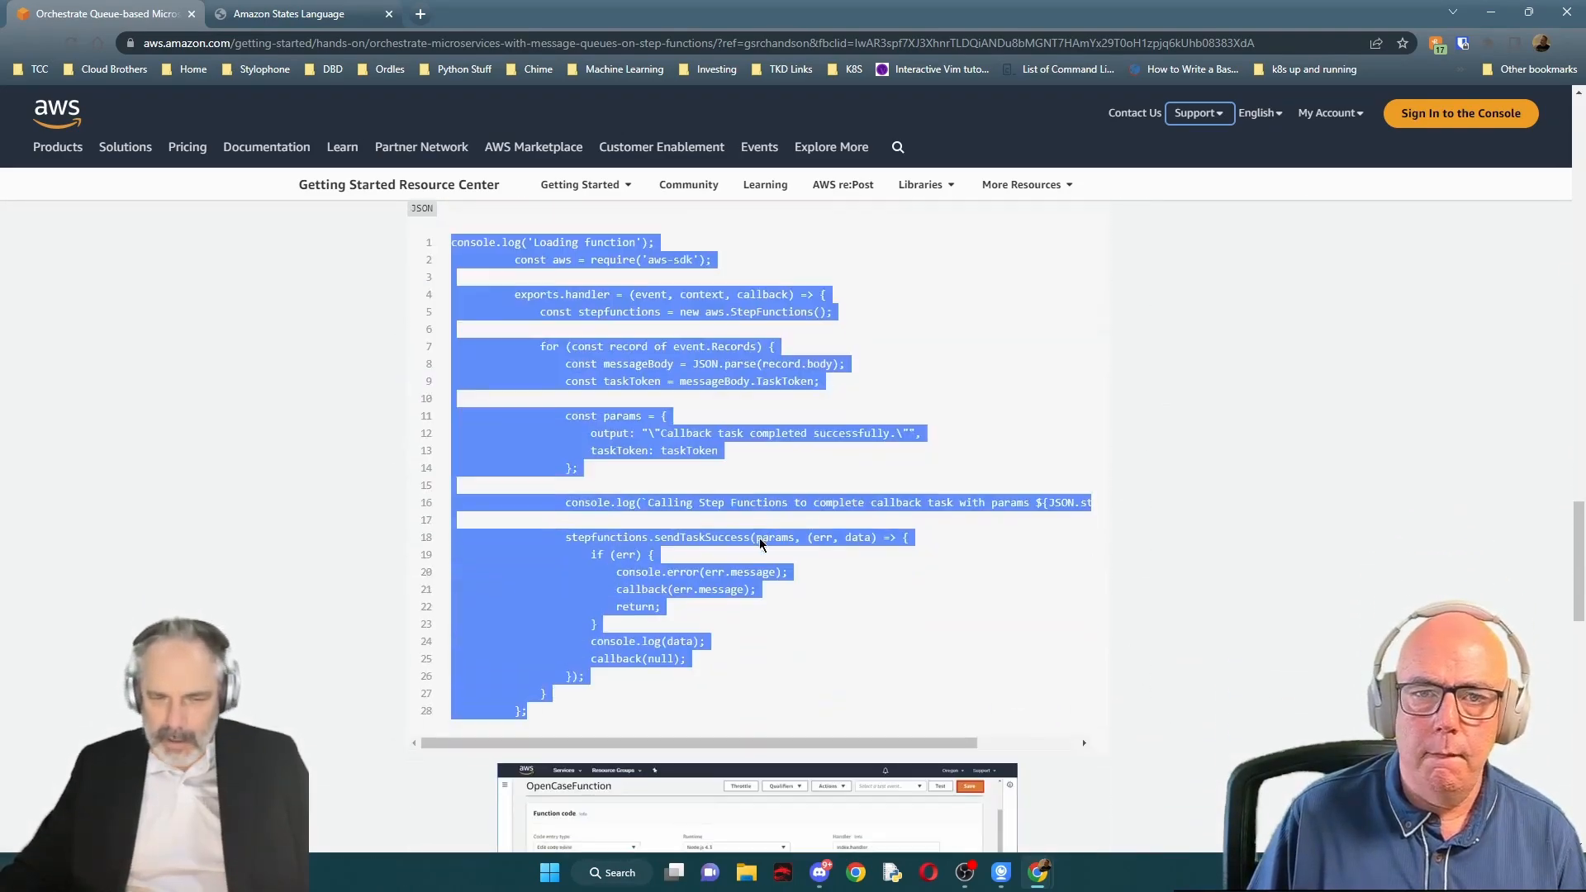
{"action": "scroll", "coordinate": [760, 538], "scroll_direction": "down", "scroll_amount": 2}
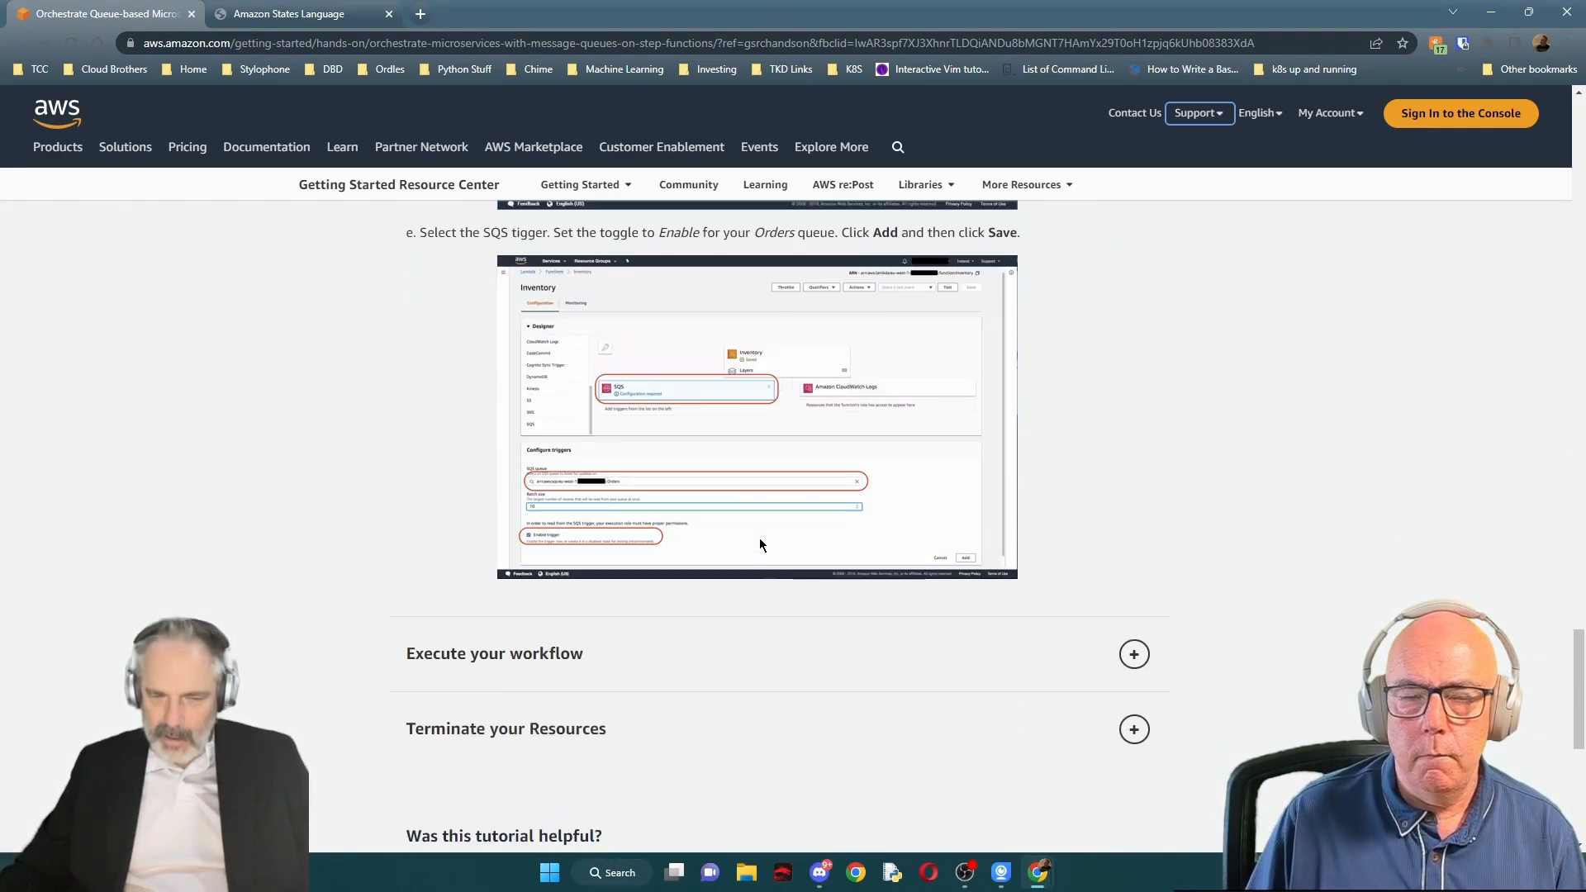
{"action": "scroll", "coordinate": [760, 538], "scroll_direction": "up", "scroll_amount": 1}
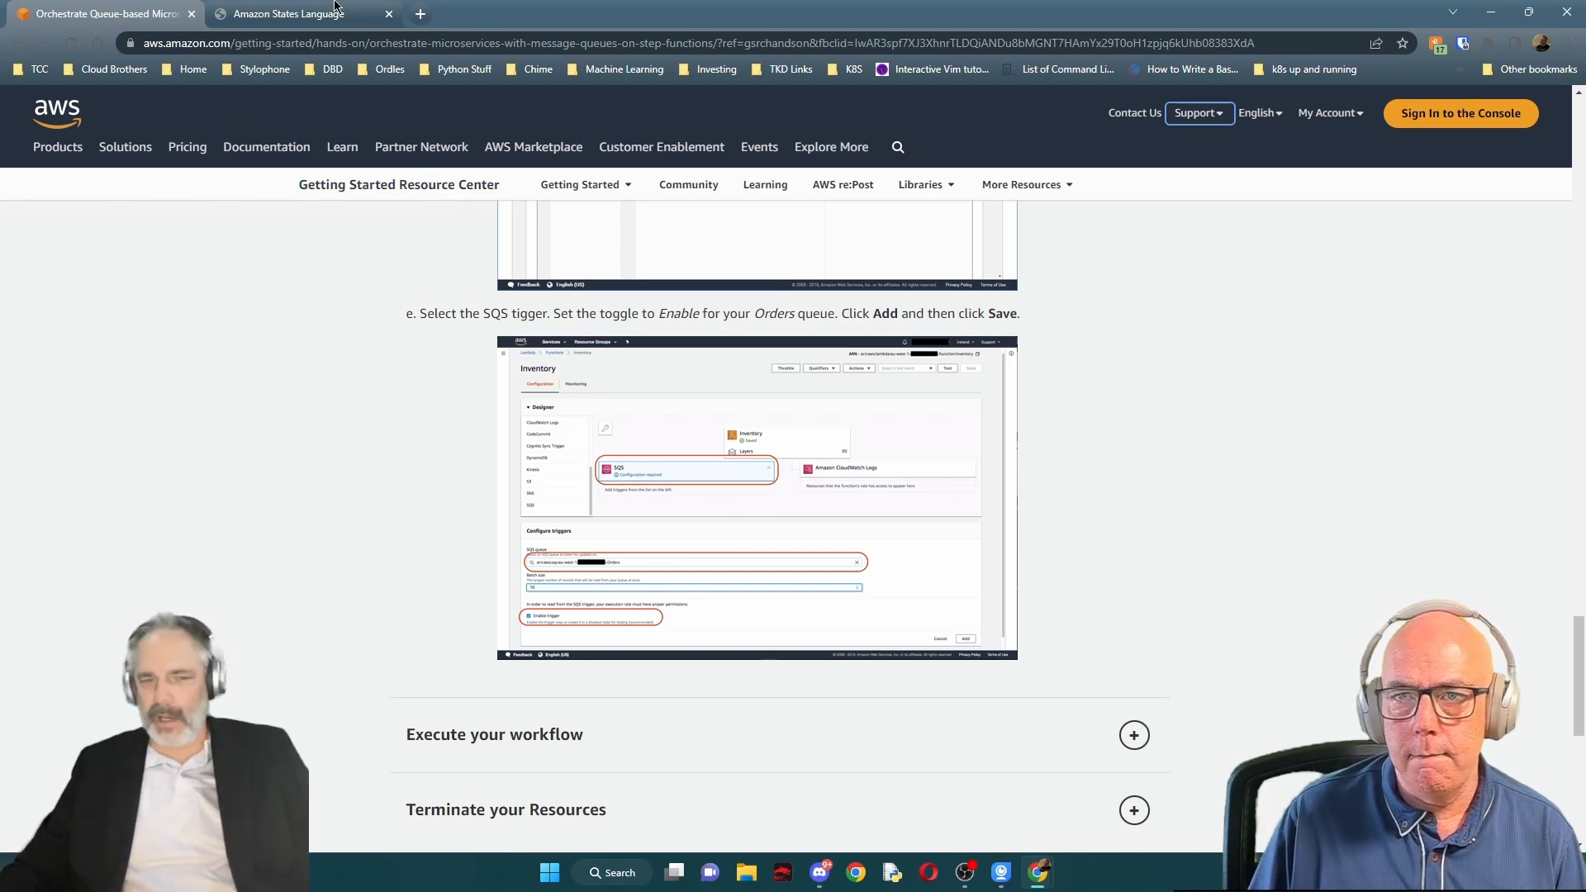
{"action": "mouse_move", "coordinate": [1529, 18]}
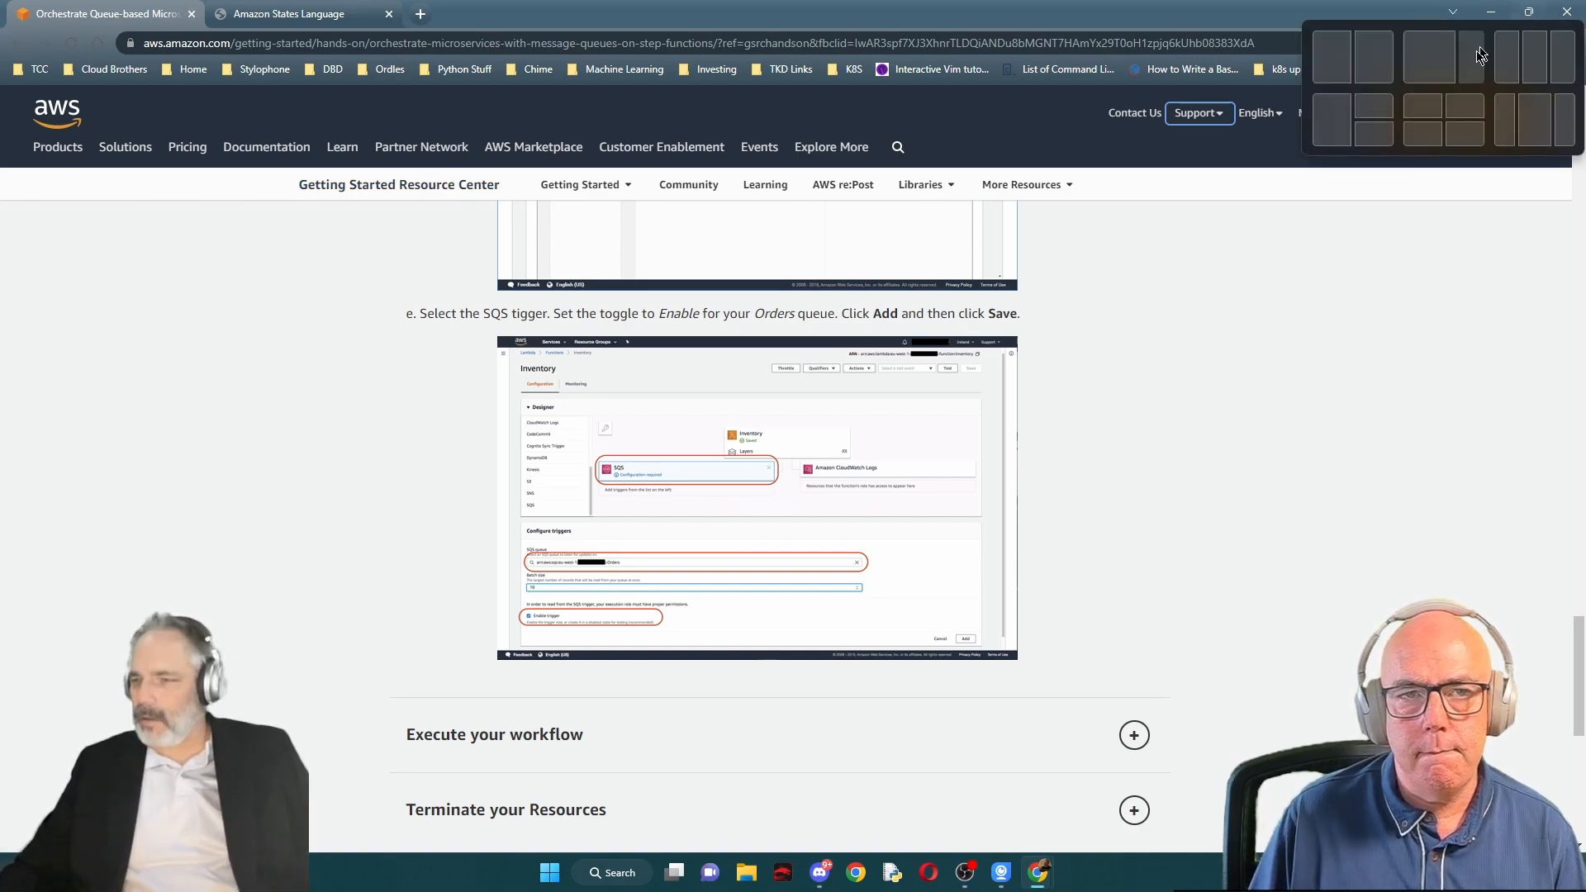
{"action": "left_click", "coordinate": [1475, 55]}
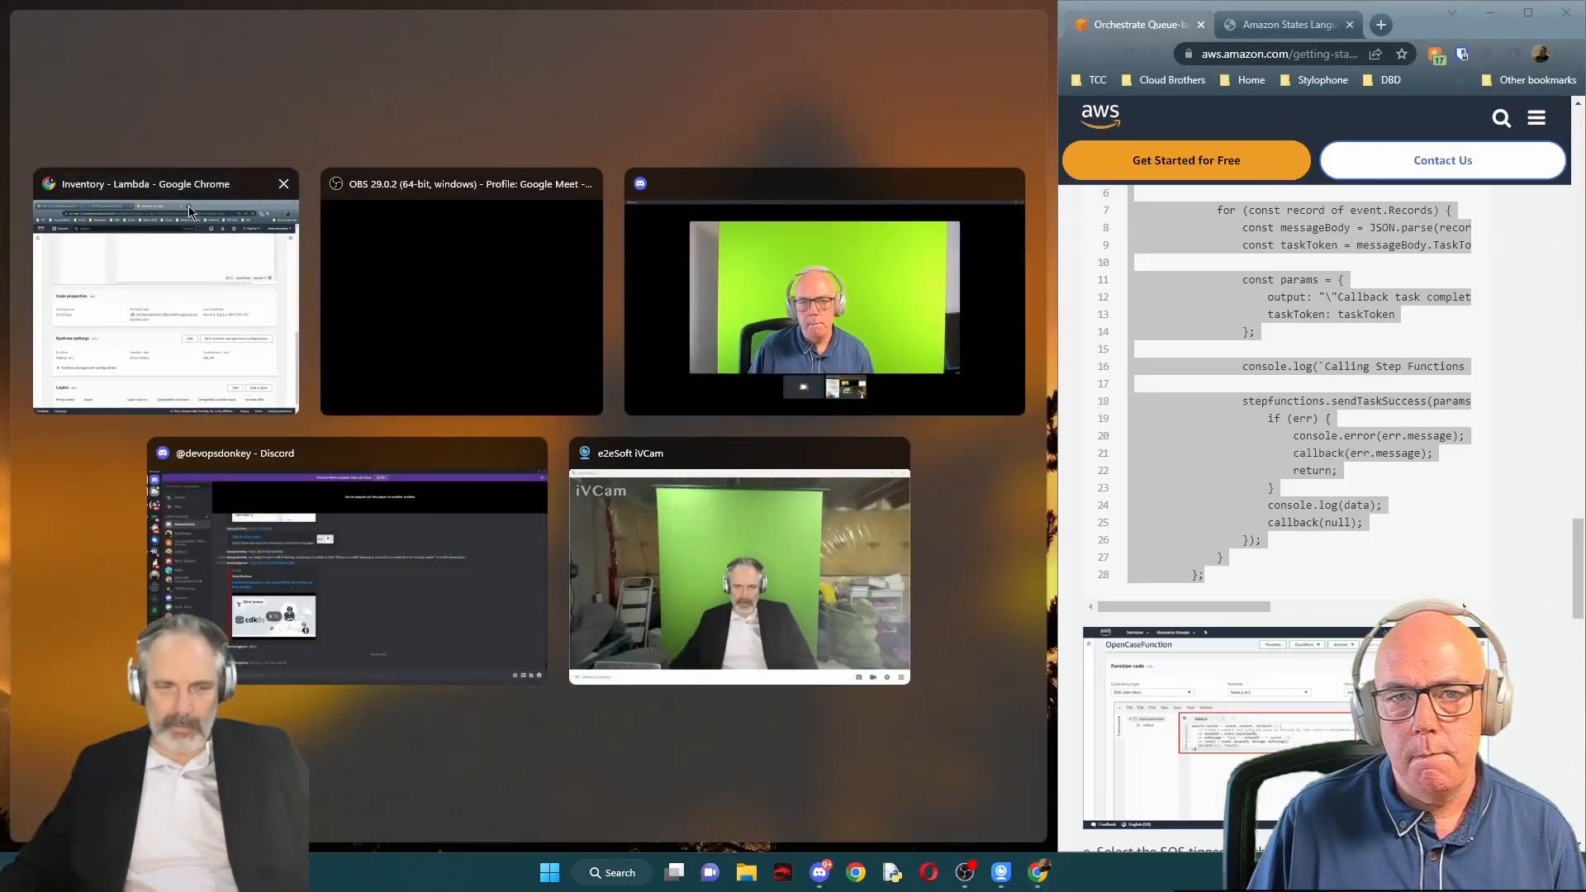
{"action": "left_click", "coordinate": [277, 351]}
Deploy the updated index.mjs code of the Inventory function
{"action": "scroll", "coordinate": [617, 601], "scroll_direction": "up", "scroll_amount": 10}
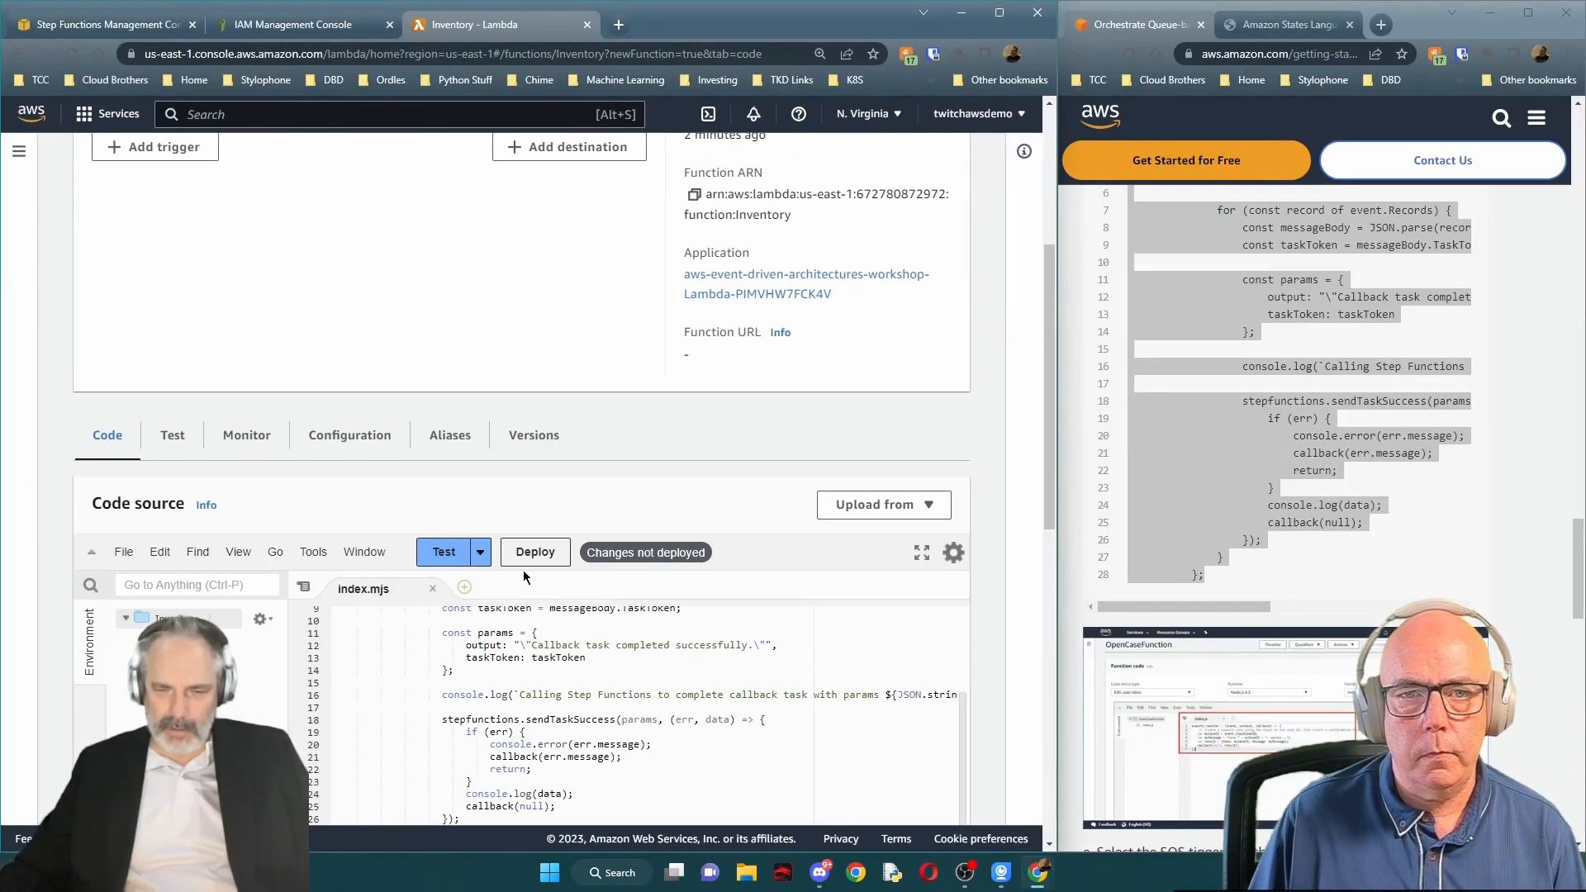
{"action": "left_click", "coordinate": [534, 553]}
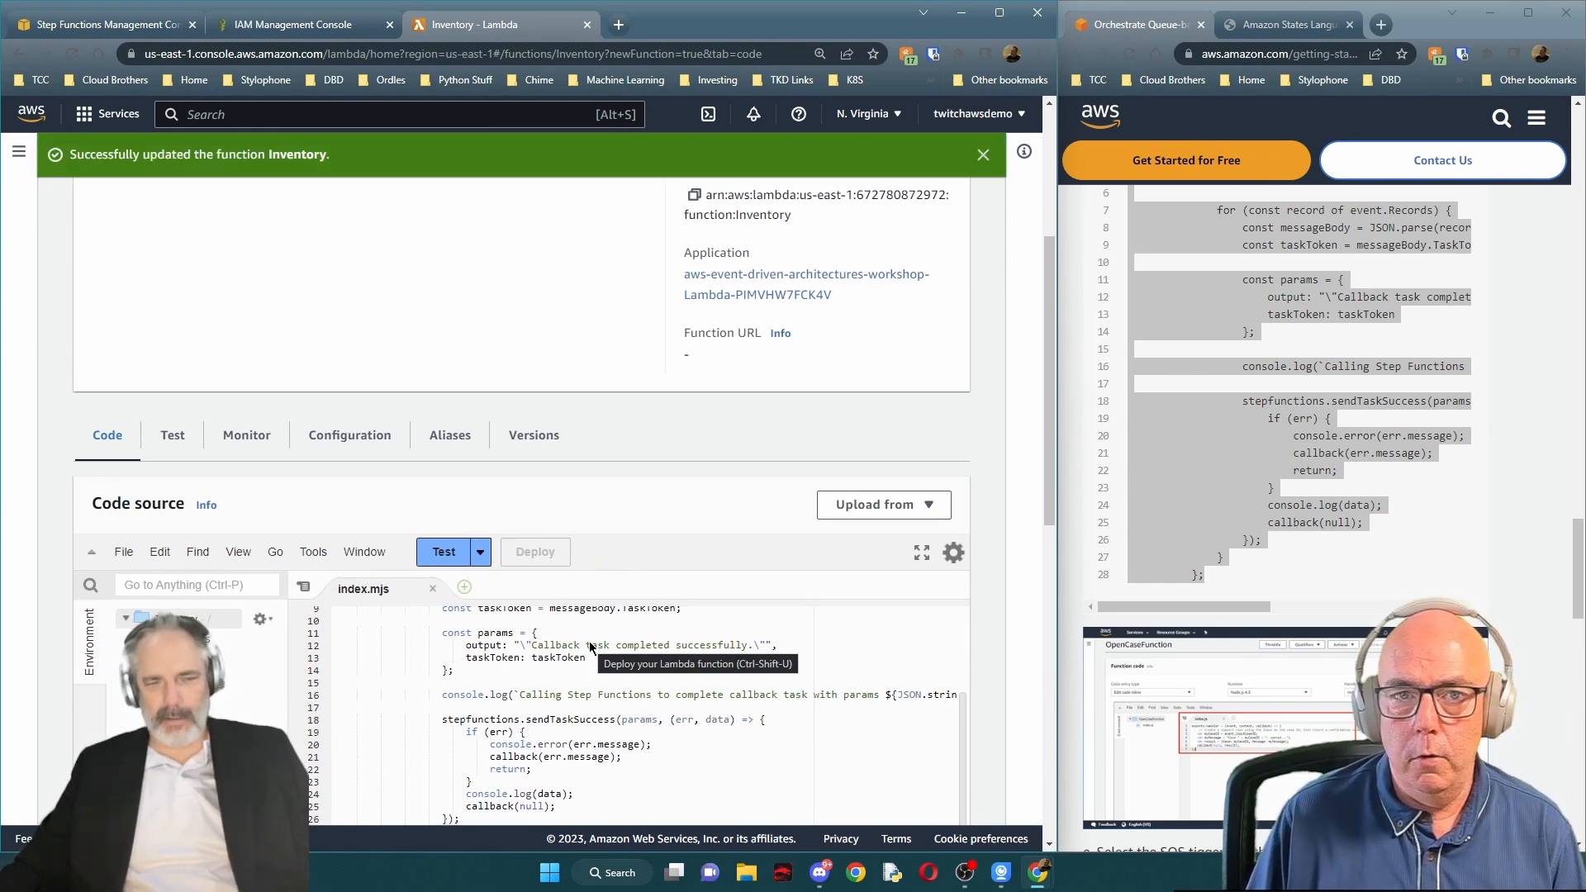
Start adding a trigger to the Inventory function from its overview and choose SQS as the trigger source
{"action": "scroll", "coordinate": [590, 647], "scroll_direction": "up", "scroll_amount": 5}
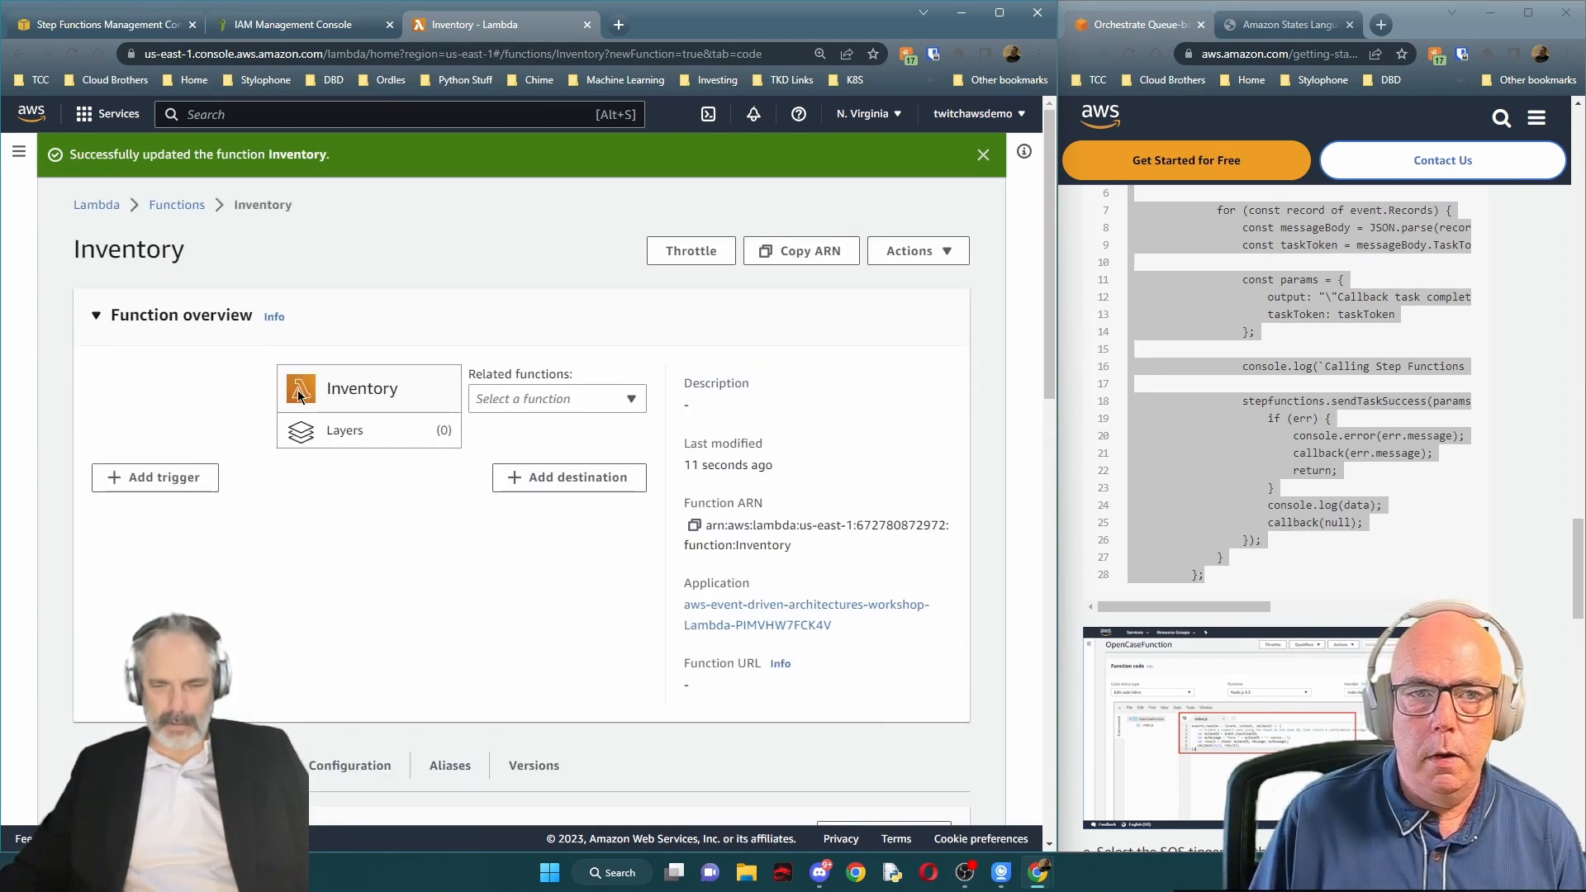
{"action": "left_click", "coordinate": [633, 405]}
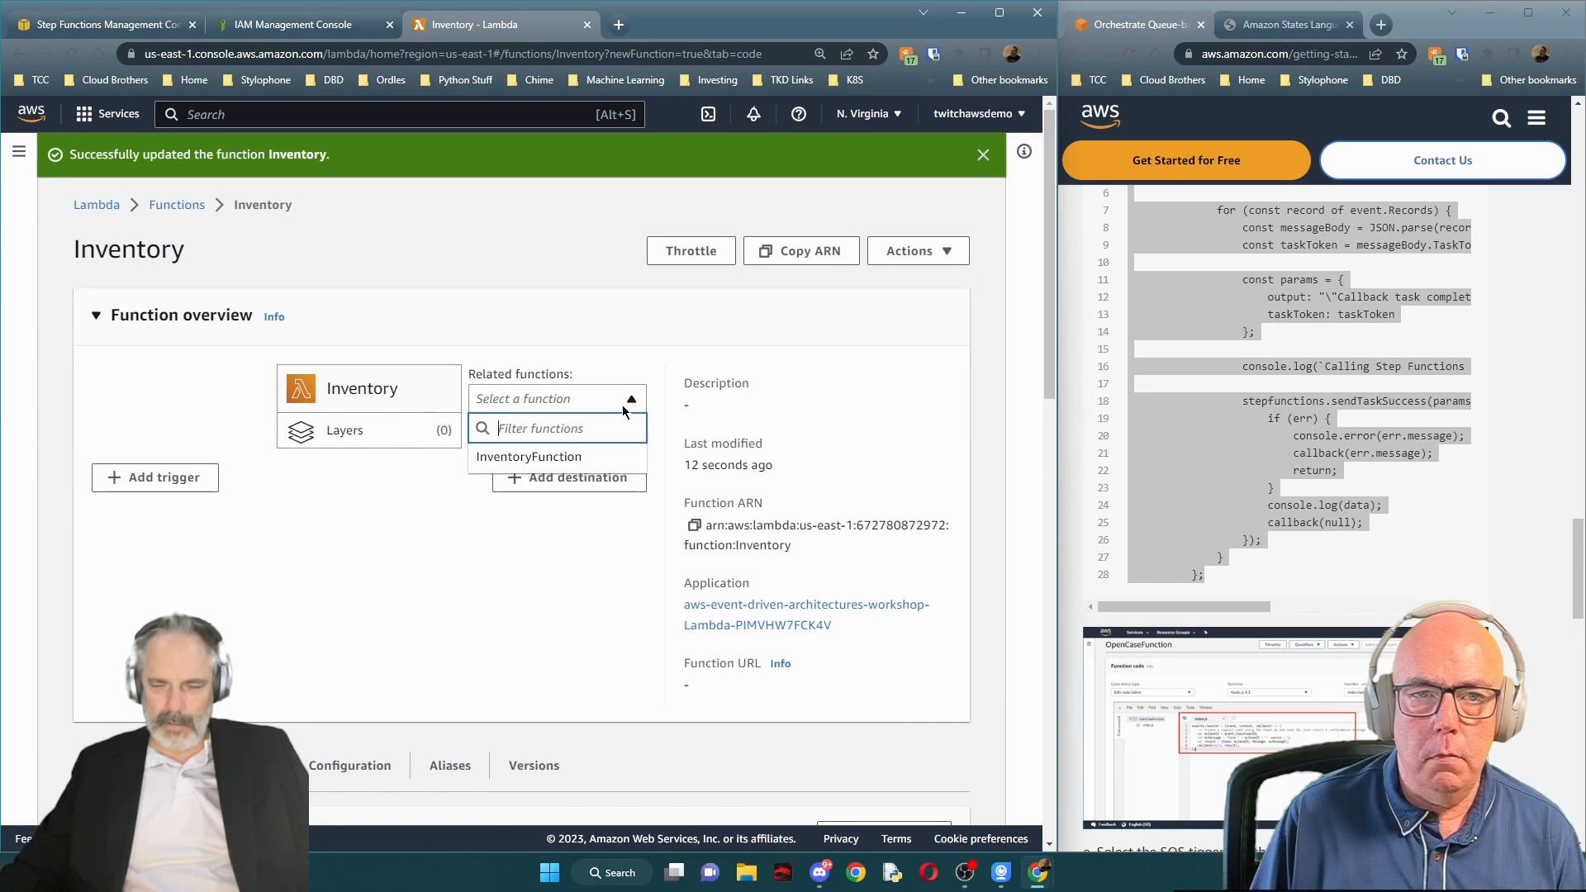
{"action": "left_click", "coordinate": [624, 410]}
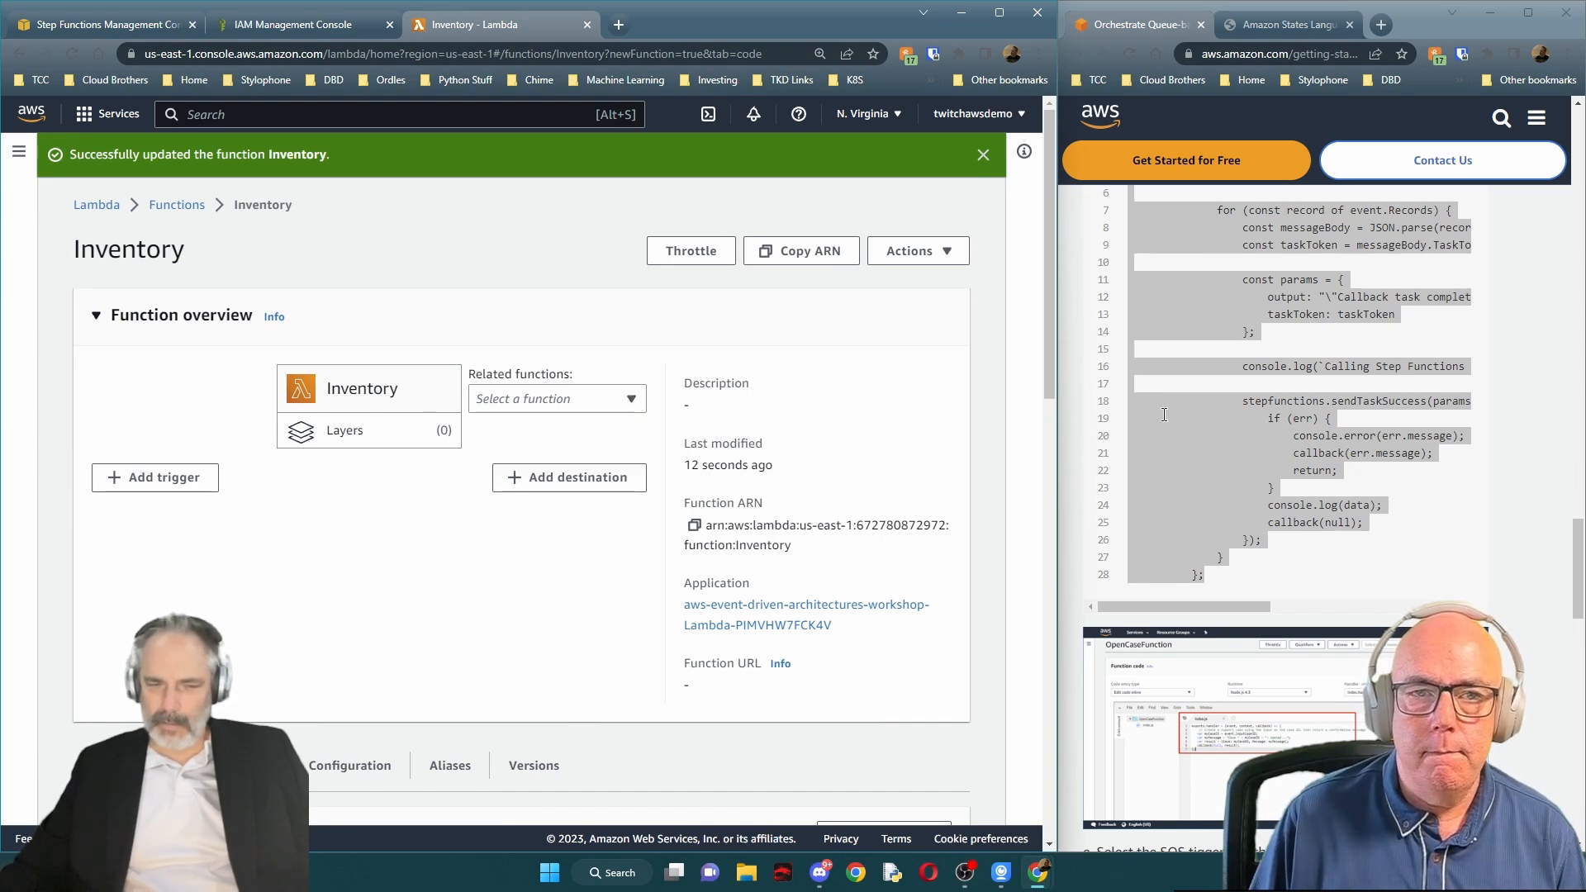
{"action": "left_click", "coordinate": [168, 473]}
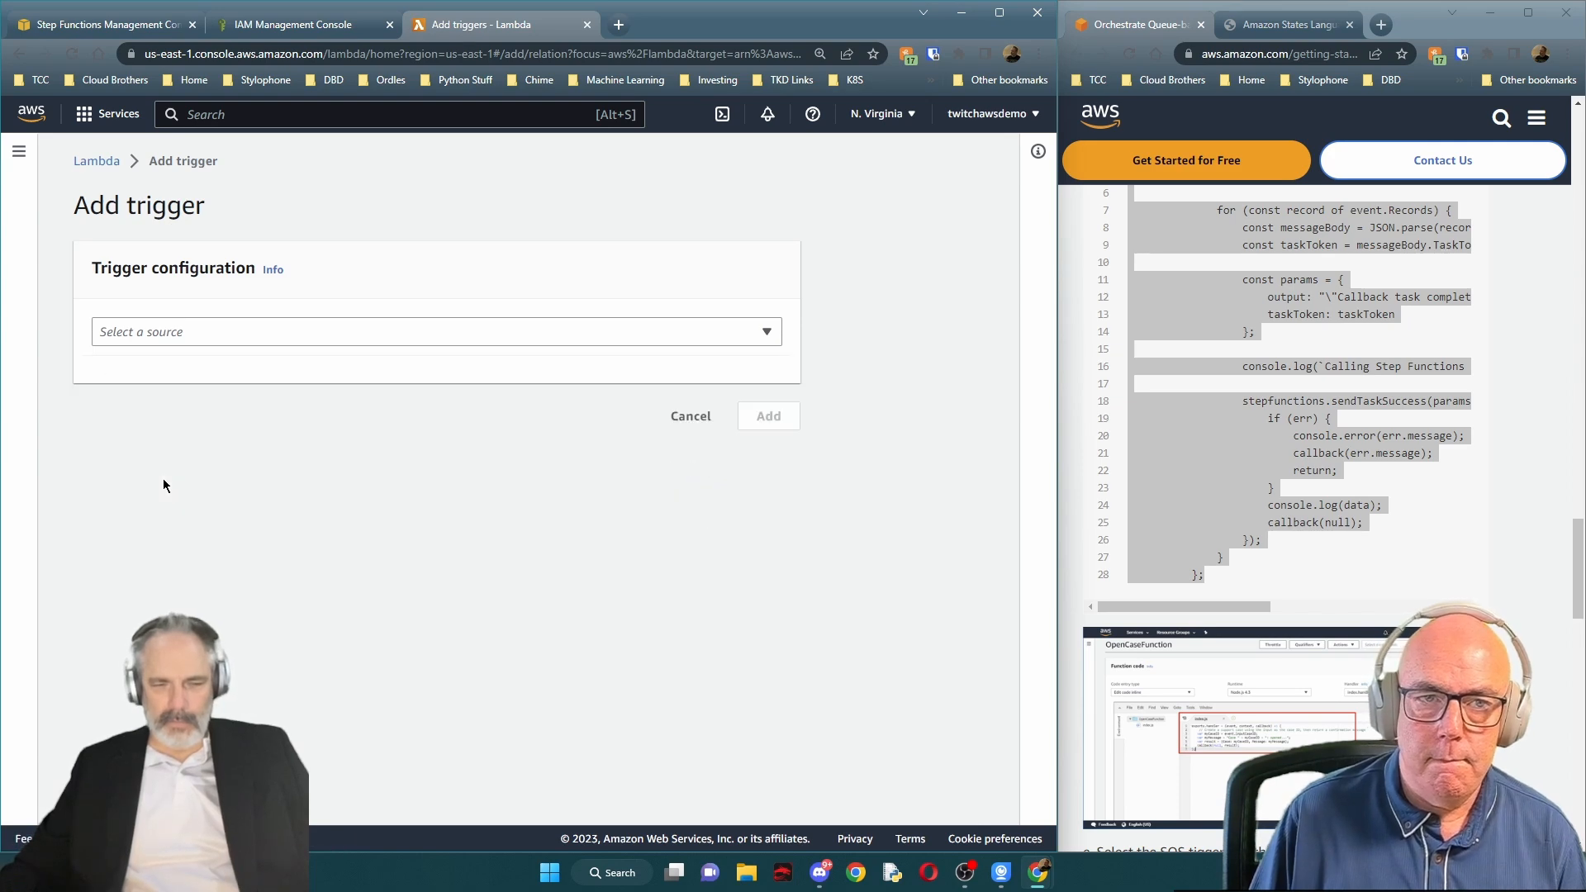
{"action": "left_click", "coordinate": [775, 332]}
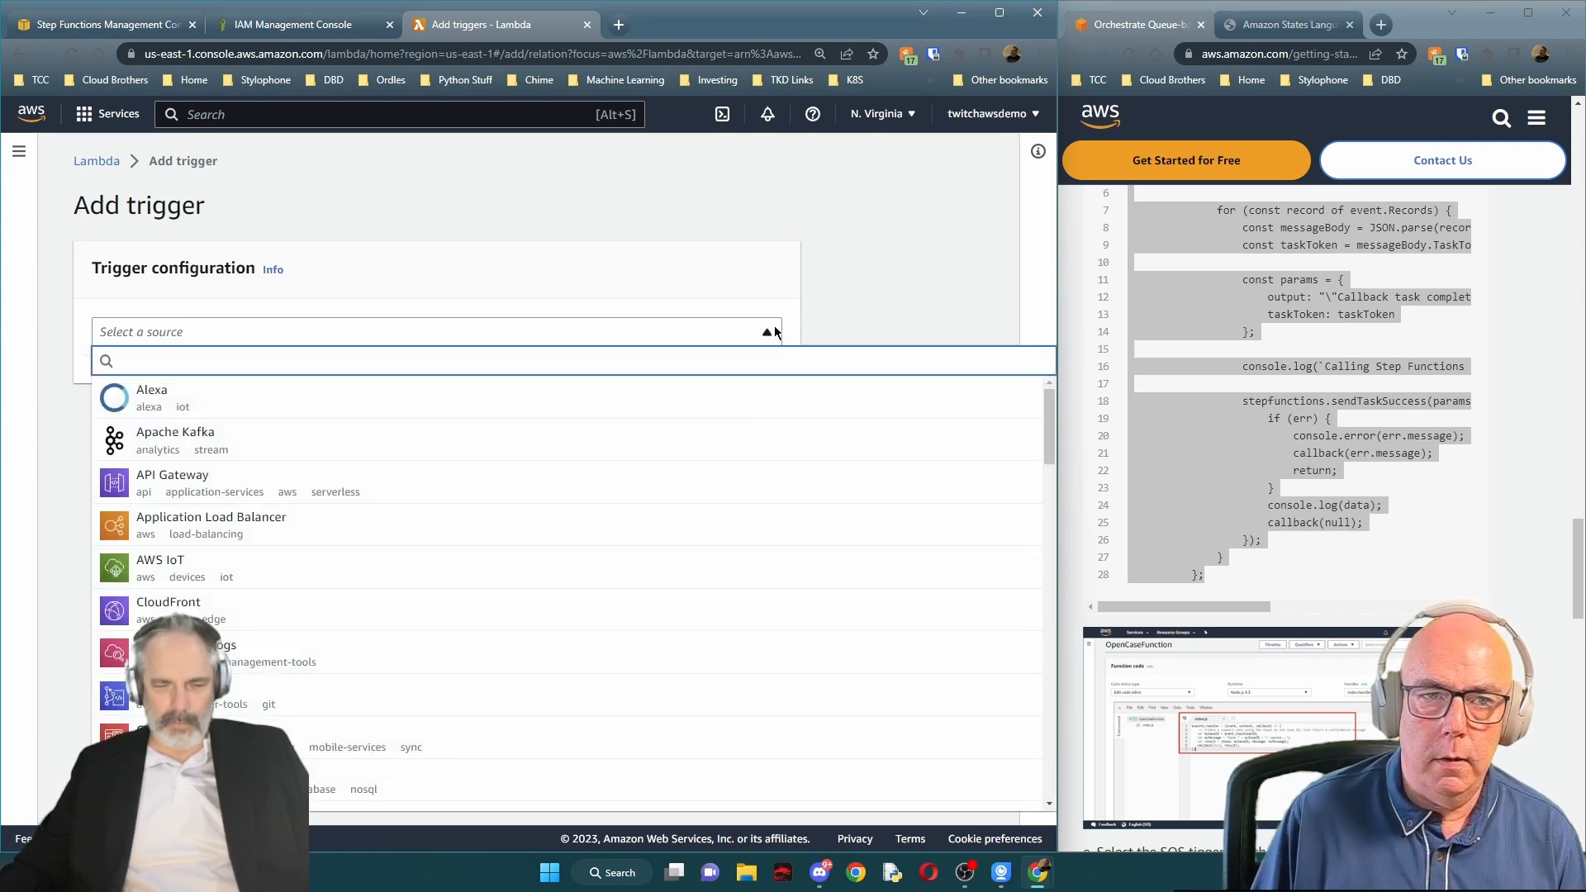
{"action": "scroll", "coordinate": [562, 706], "scroll_direction": "down", "scroll_amount": 7}
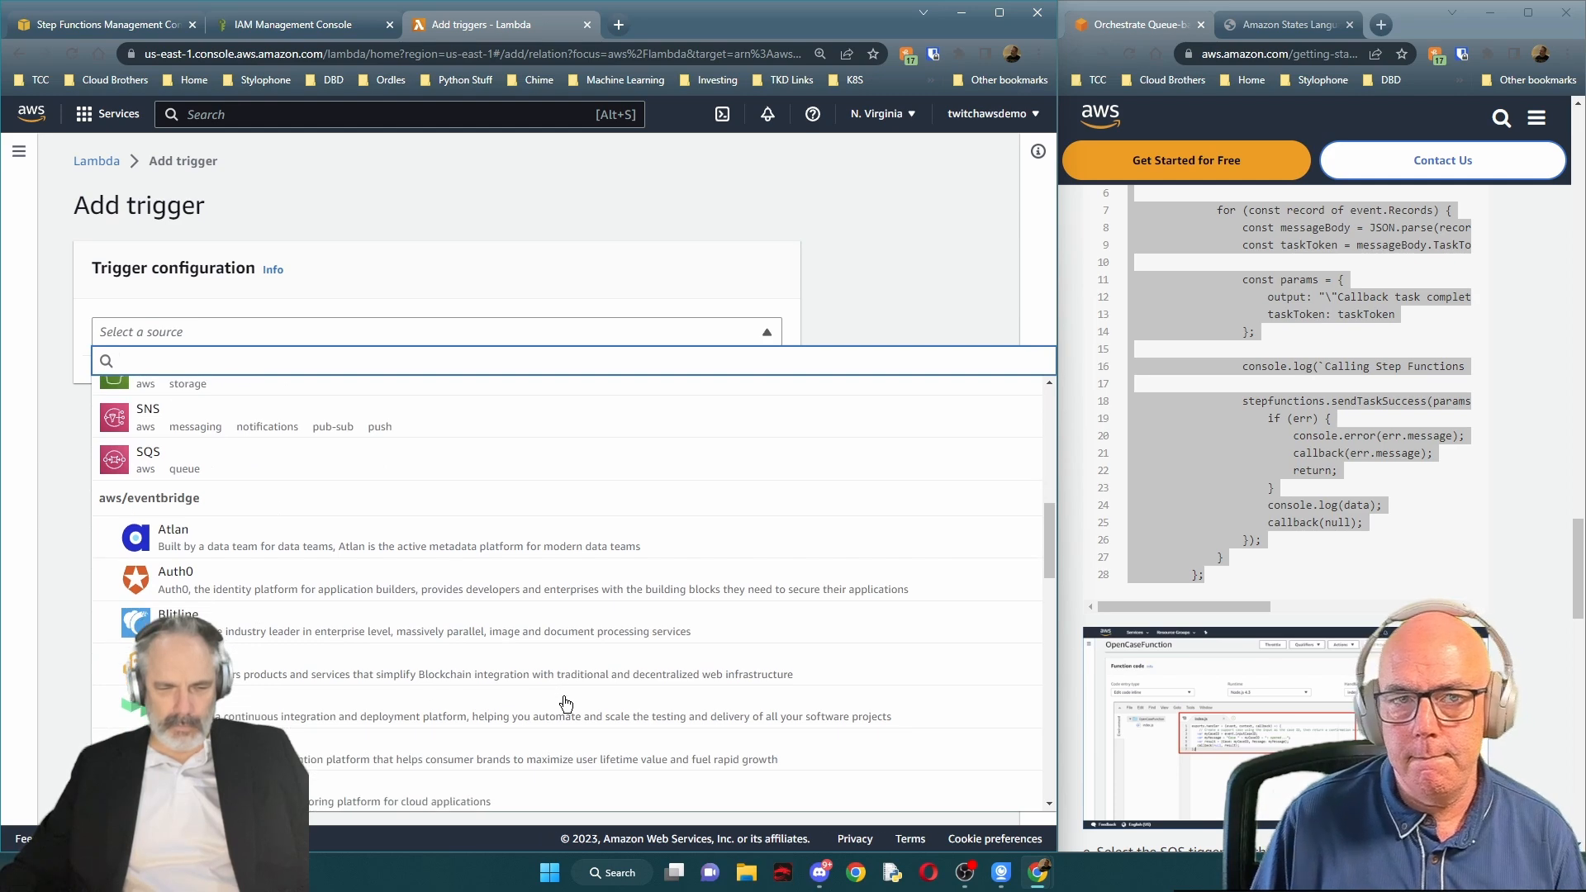
{"action": "left_click", "coordinate": [311, 454]}
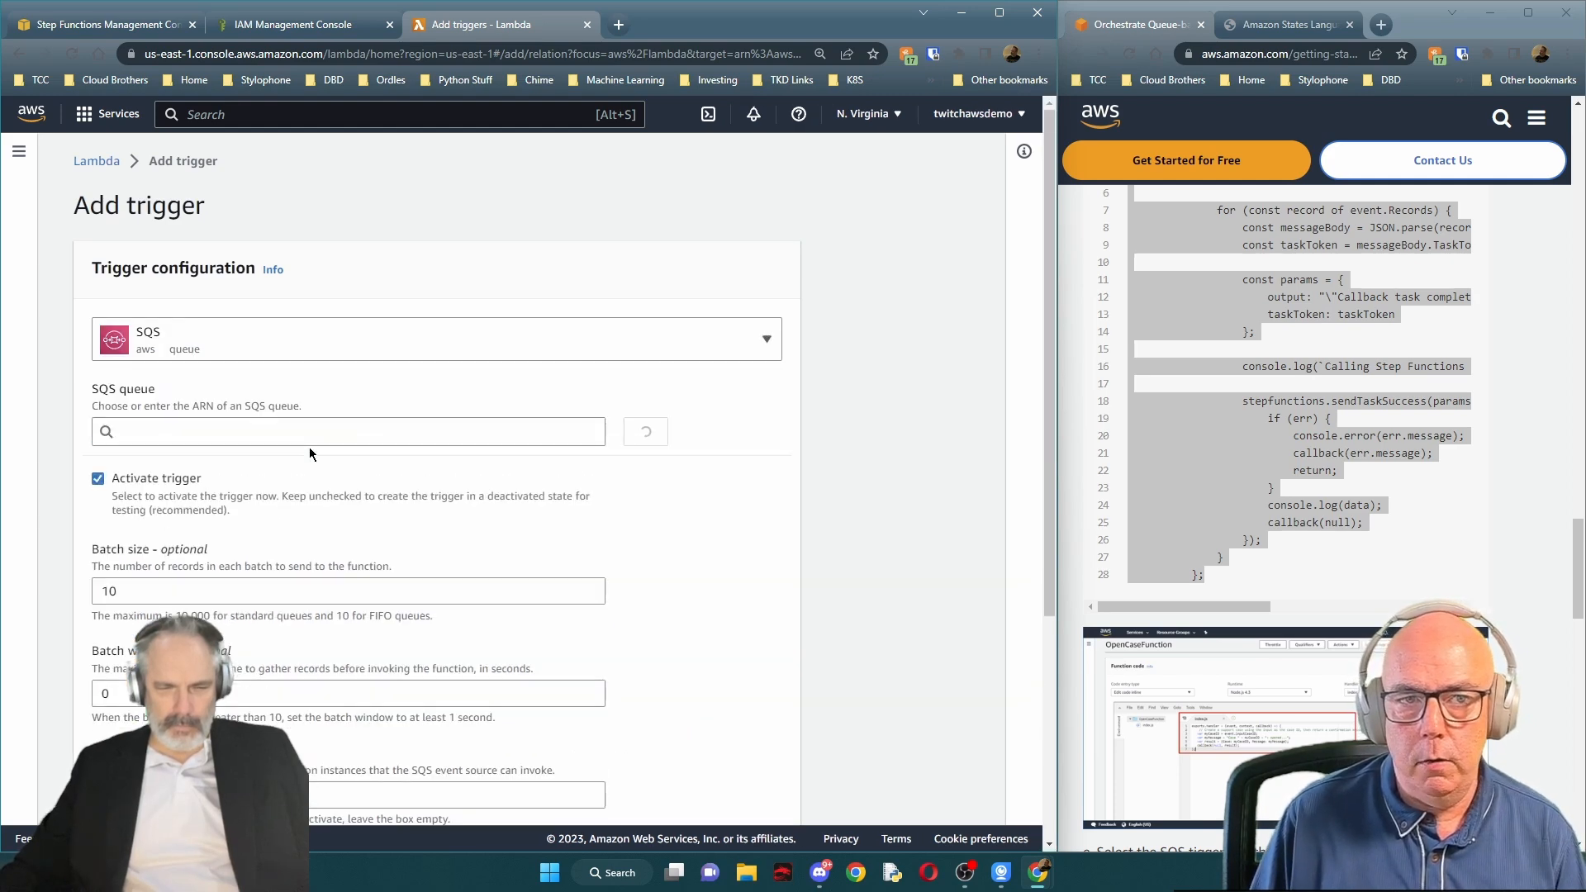
Check the SQS trigger's configuration options against the tutorial's step e and its screenshot
{"action": "scroll", "coordinate": [1308, 680], "scroll_direction": "down", "scroll_amount": 3}
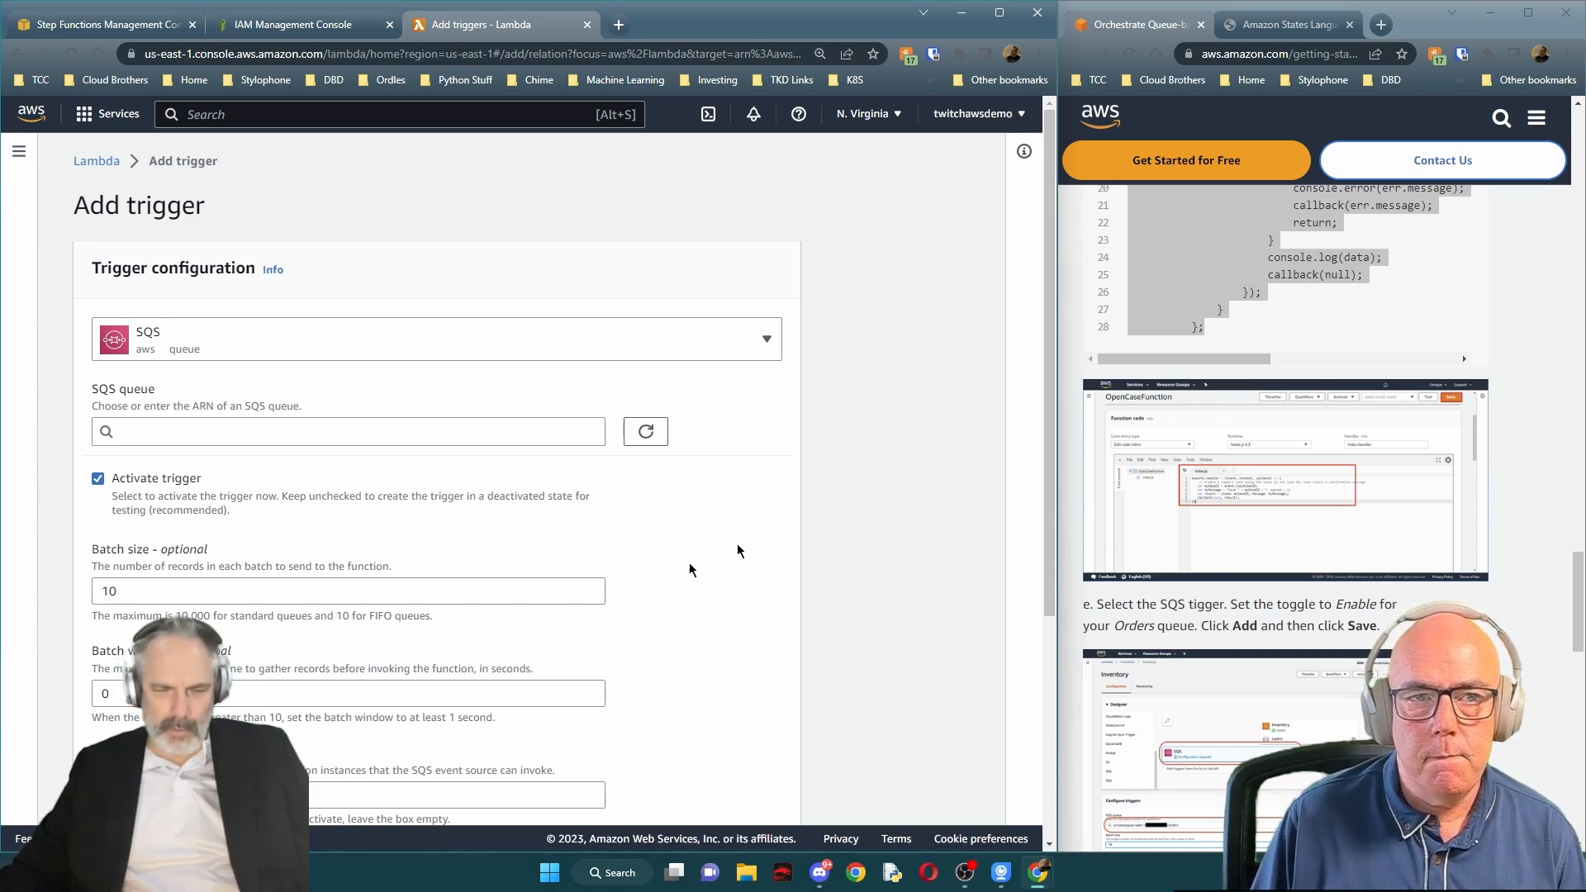
{"action": "scroll", "coordinate": [693, 570], "scroll_direction": "down", "scroll_amount": 4}
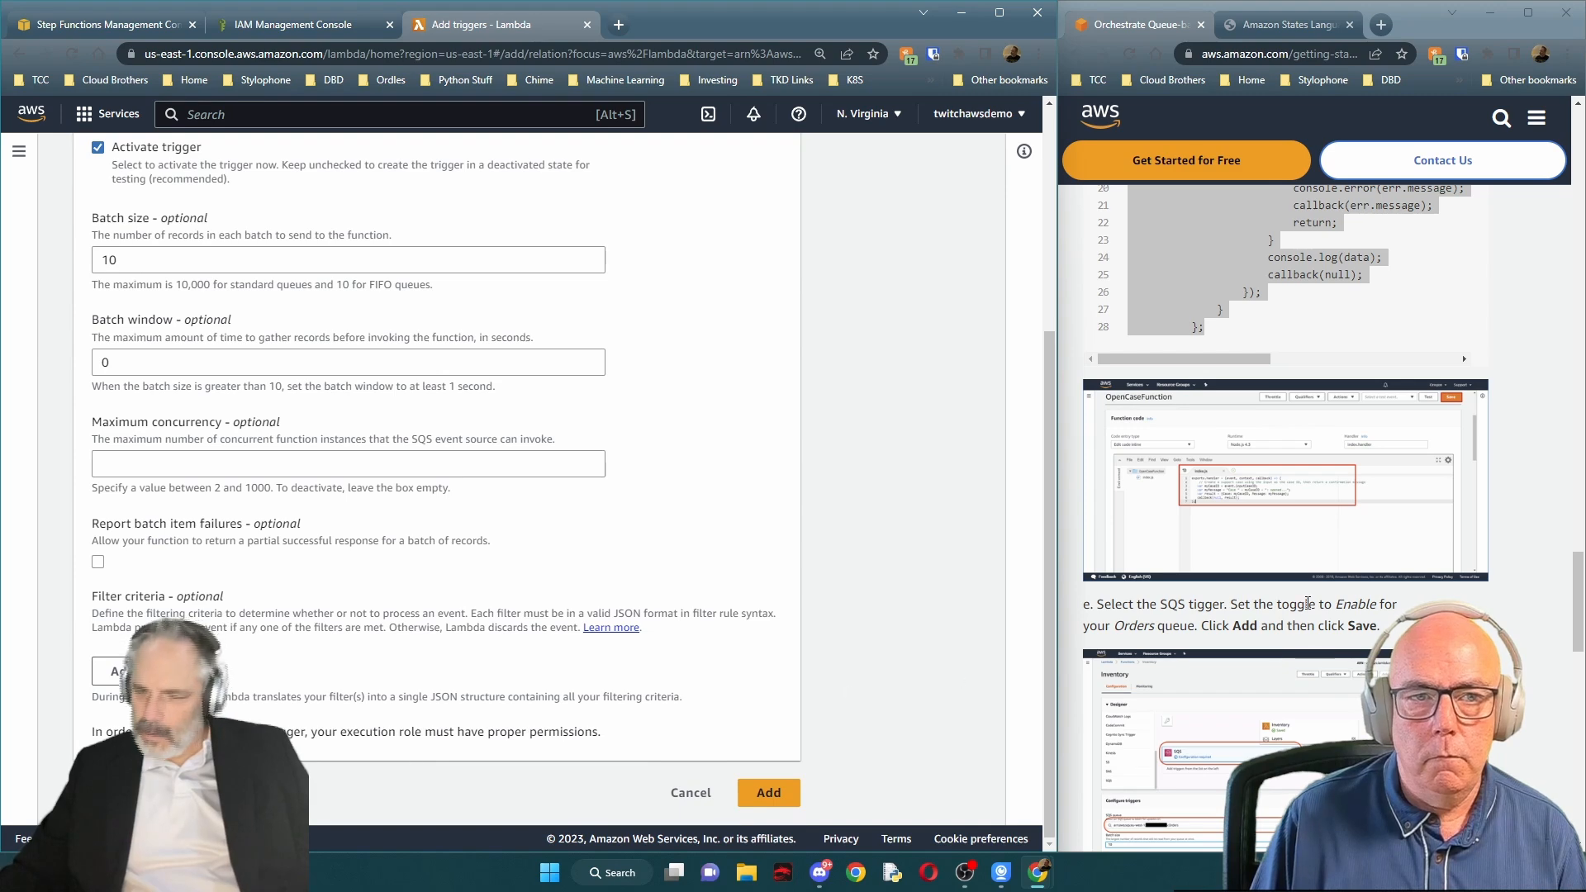
{"action": "scroll", "coordinate": [1282, 576], "scroll_direction": "down", "scroll_amount": 2}
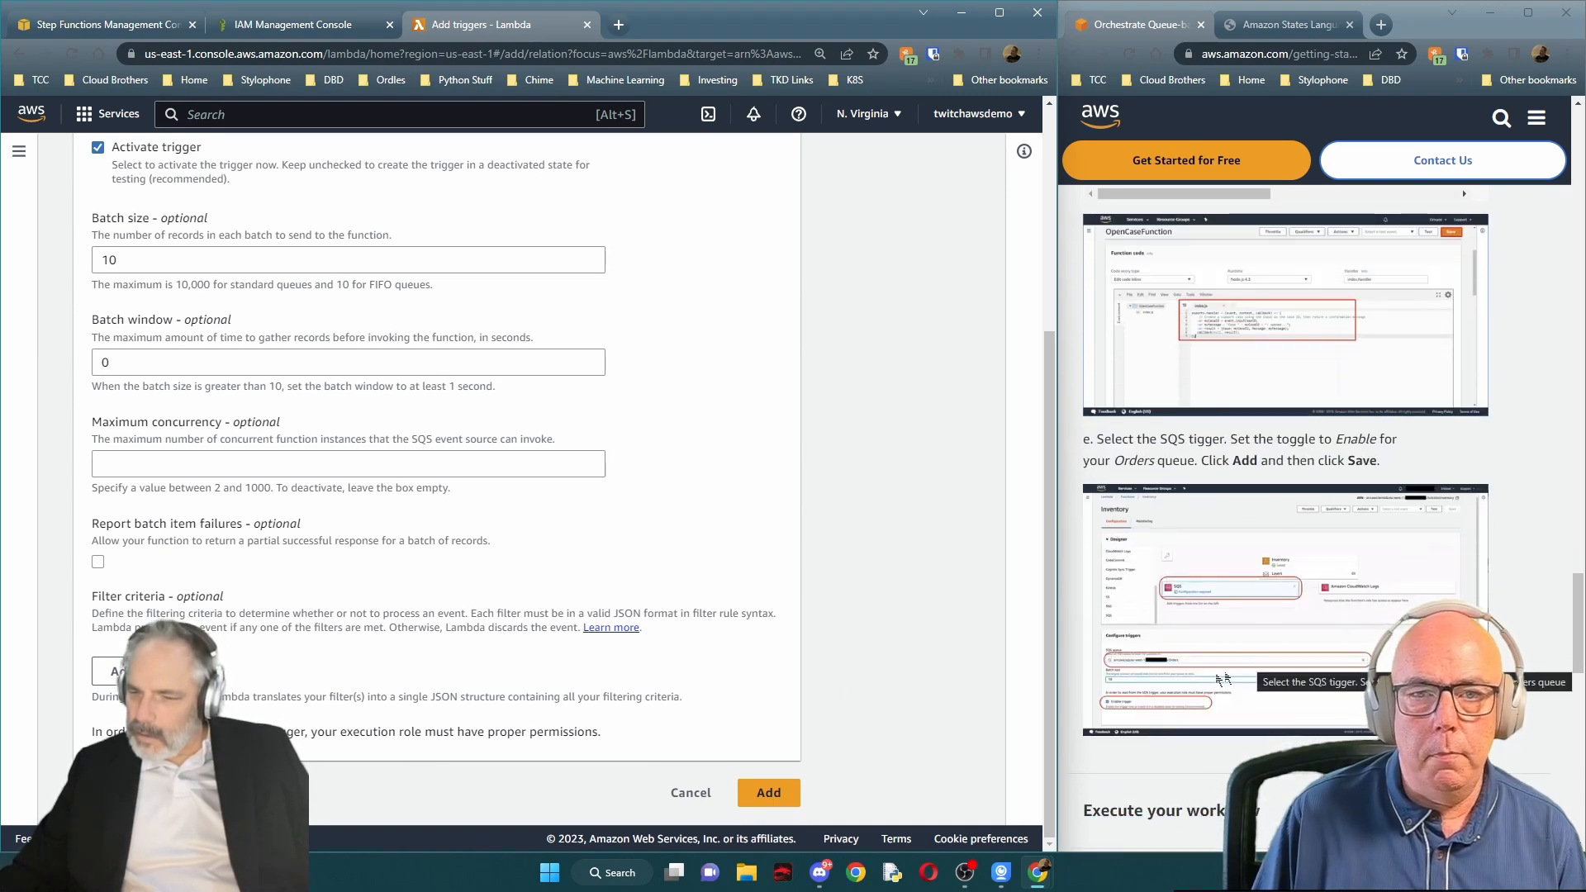
{"action": "scroll", "coordinate": [405, 516], "scroll_direction": "up", "scroll_amount": 3}
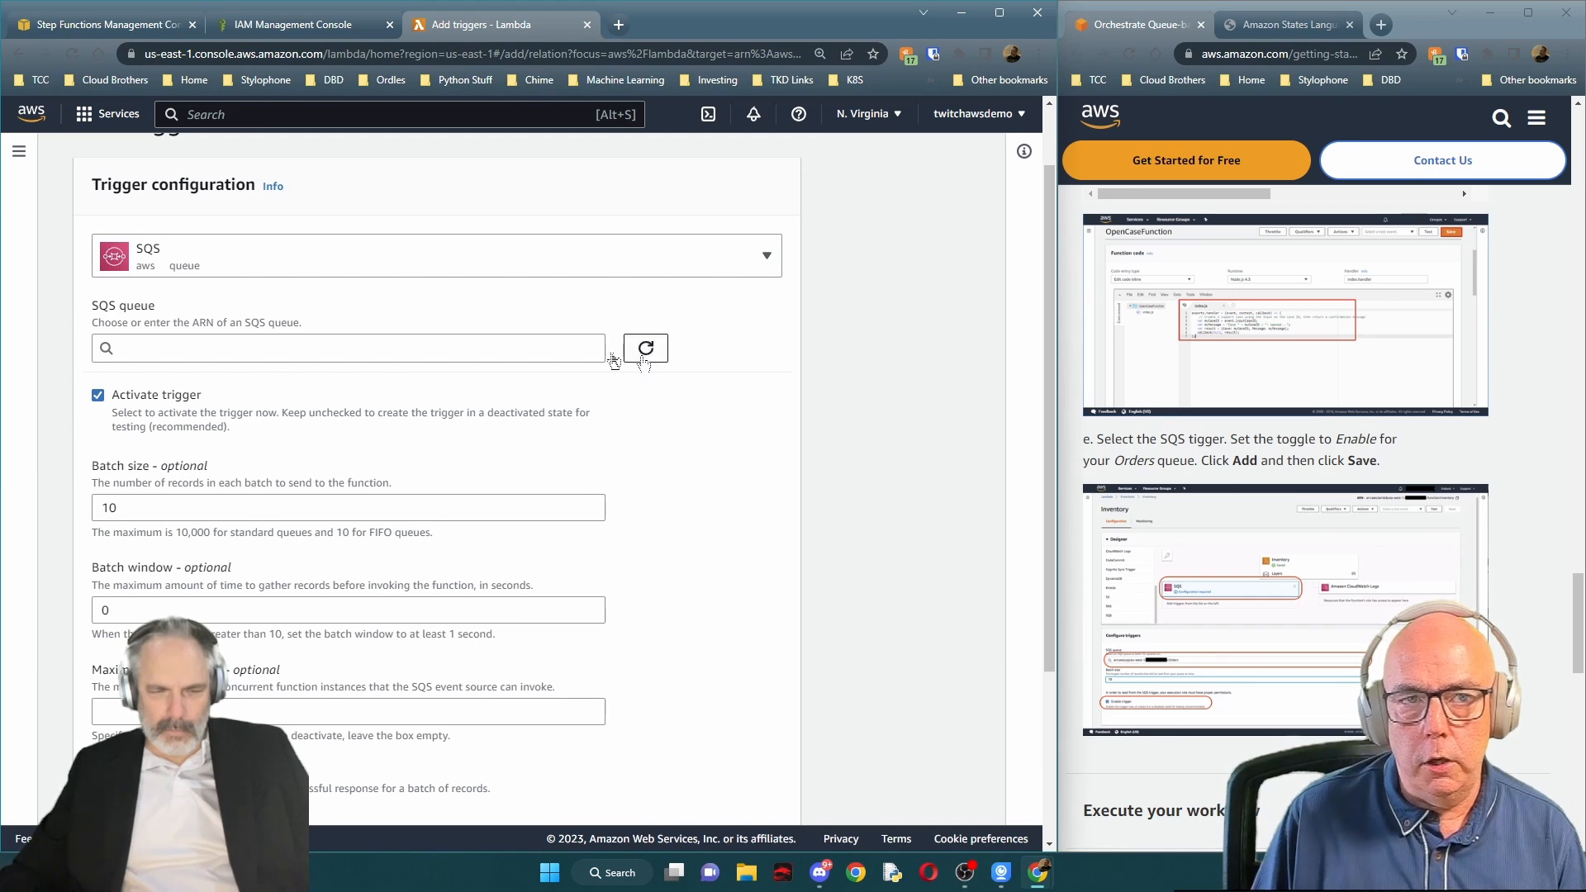
Select the Orders queue for the SQS trigger, keep it activated with the default batch settings, and add it to the Inventory function
{"action": "left_click", "coordinate": [310, 348]}
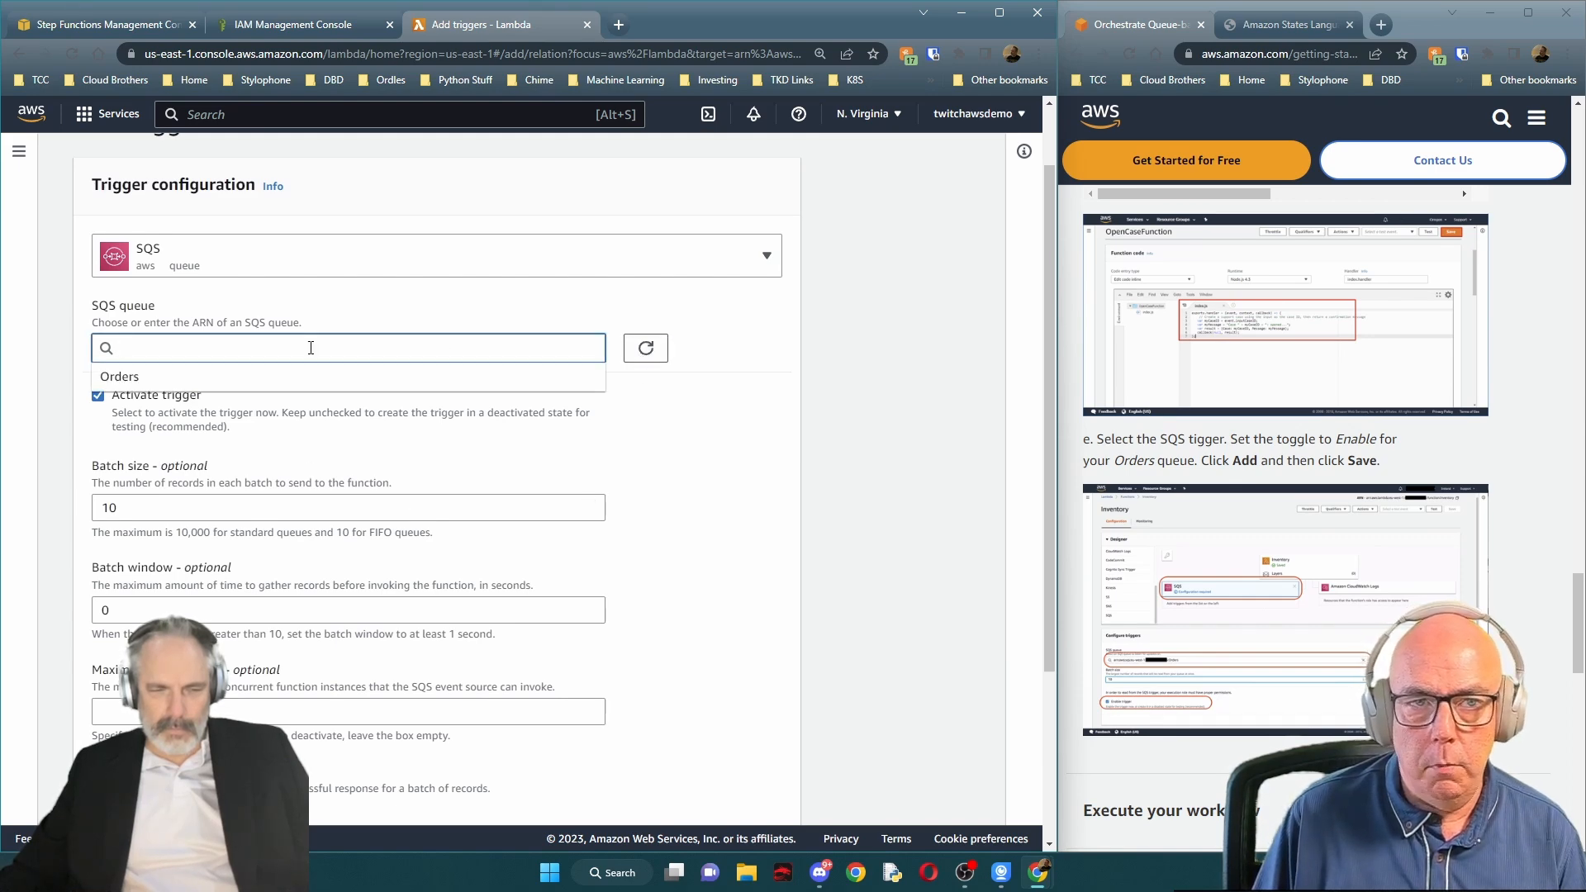
{"action": "left_click", "coordinate": [162, 377]}
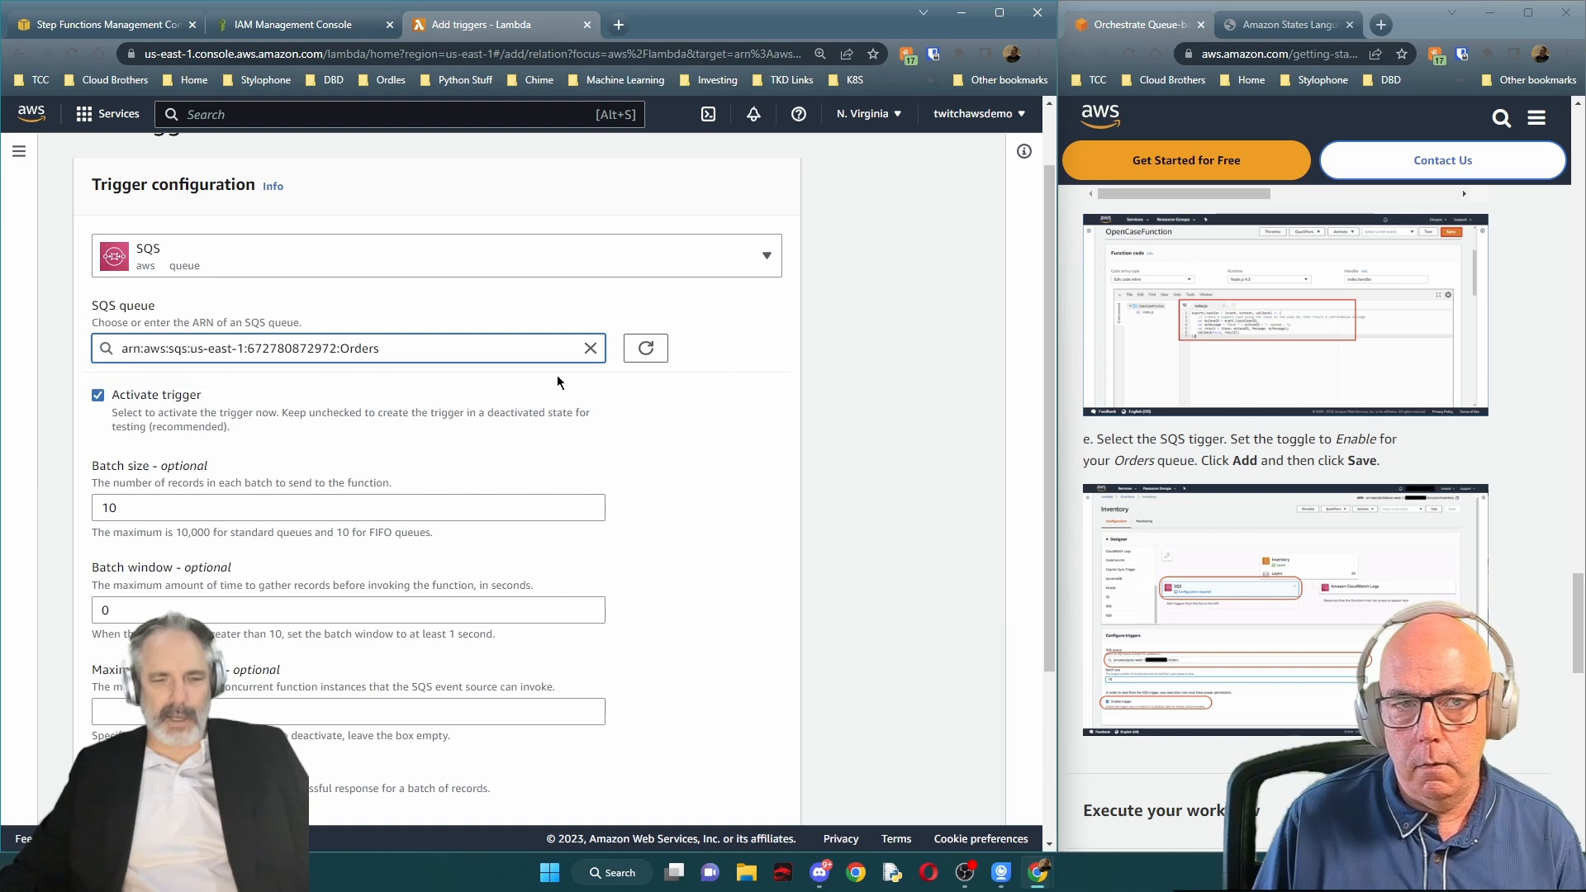
{"action": "scroll", "coordinate": [1206, 594], "scroll_direction": "up", "scroll_amount": 1}
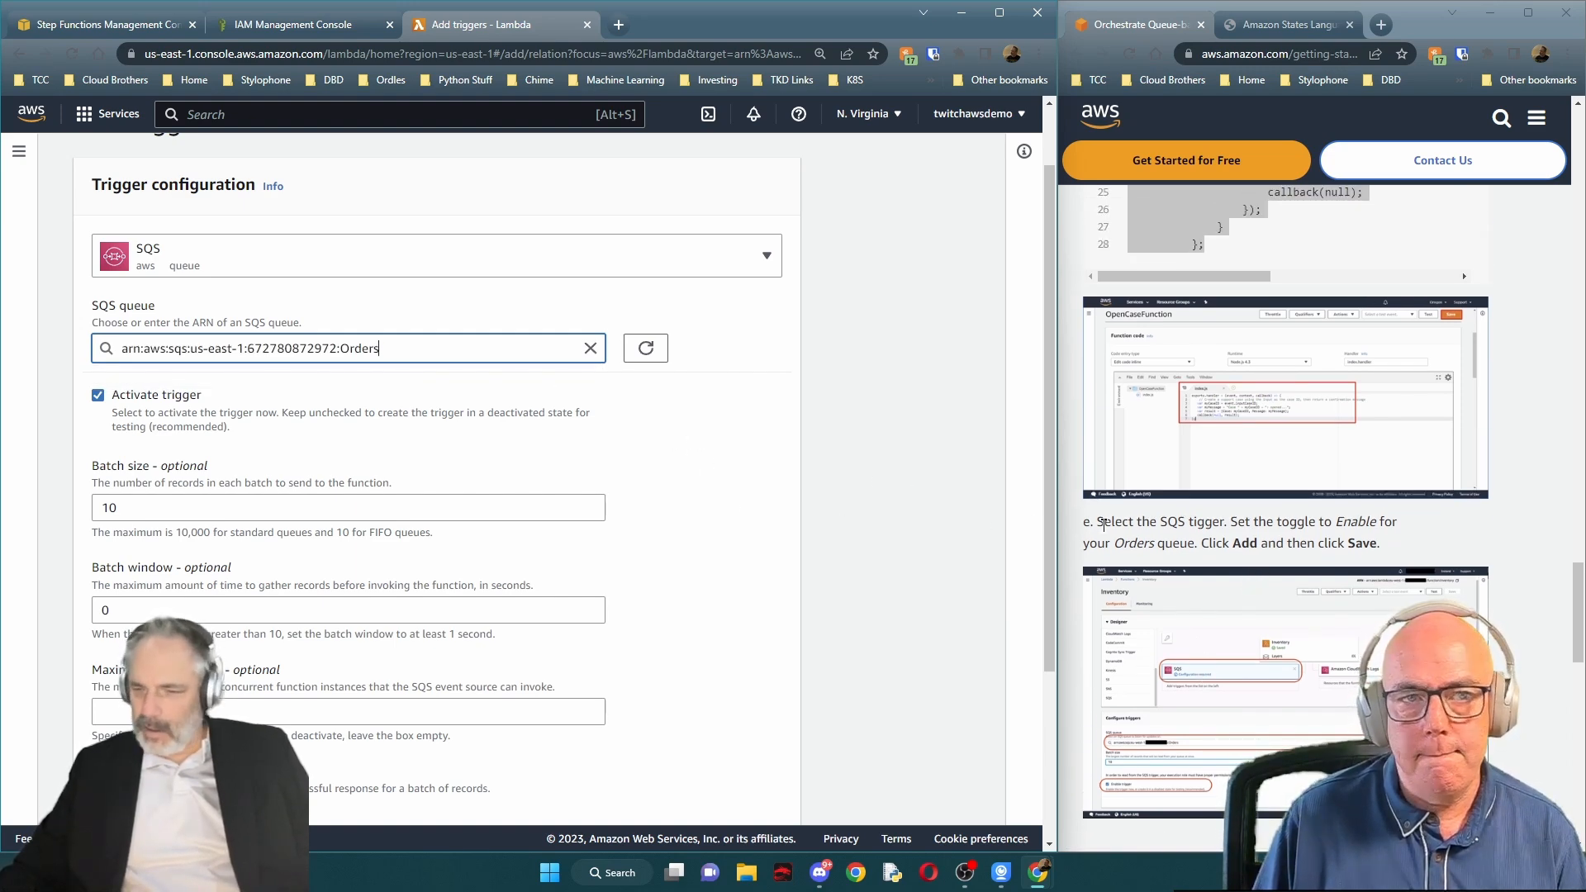
{"action": "scroll", "coordinate": [1283, 537], "scroll_direction": "down", "scroll_amount": 1}
{"action": "scroll", "coordinate": [835, 569], "scroll_direction": "down", "scroll_amount": 3}
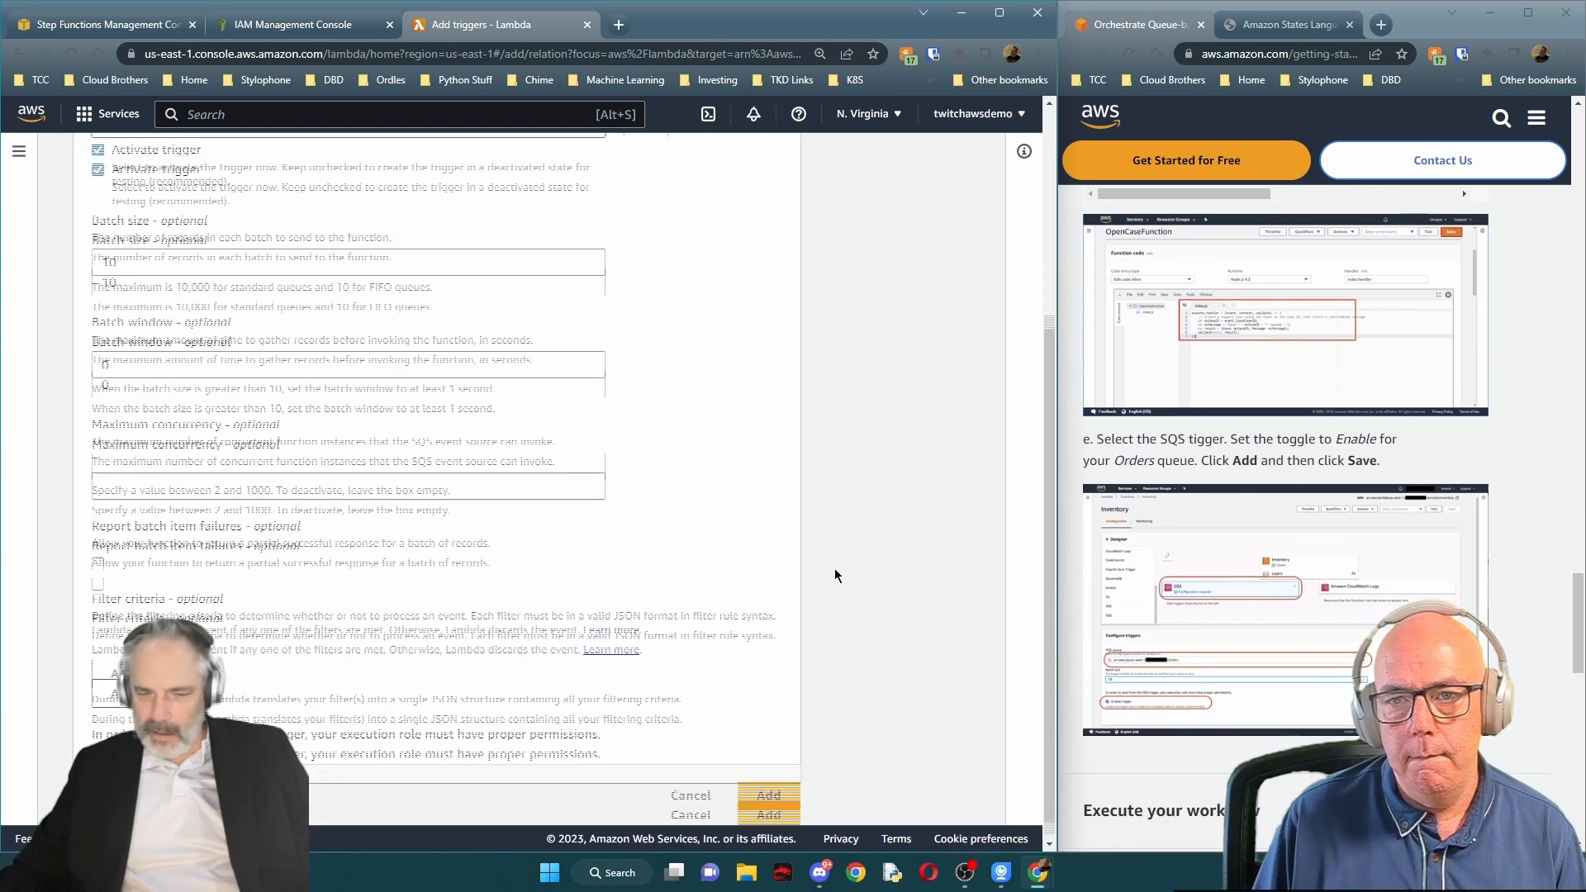
{"action": "left_click", "coordinate": [766, 794]}
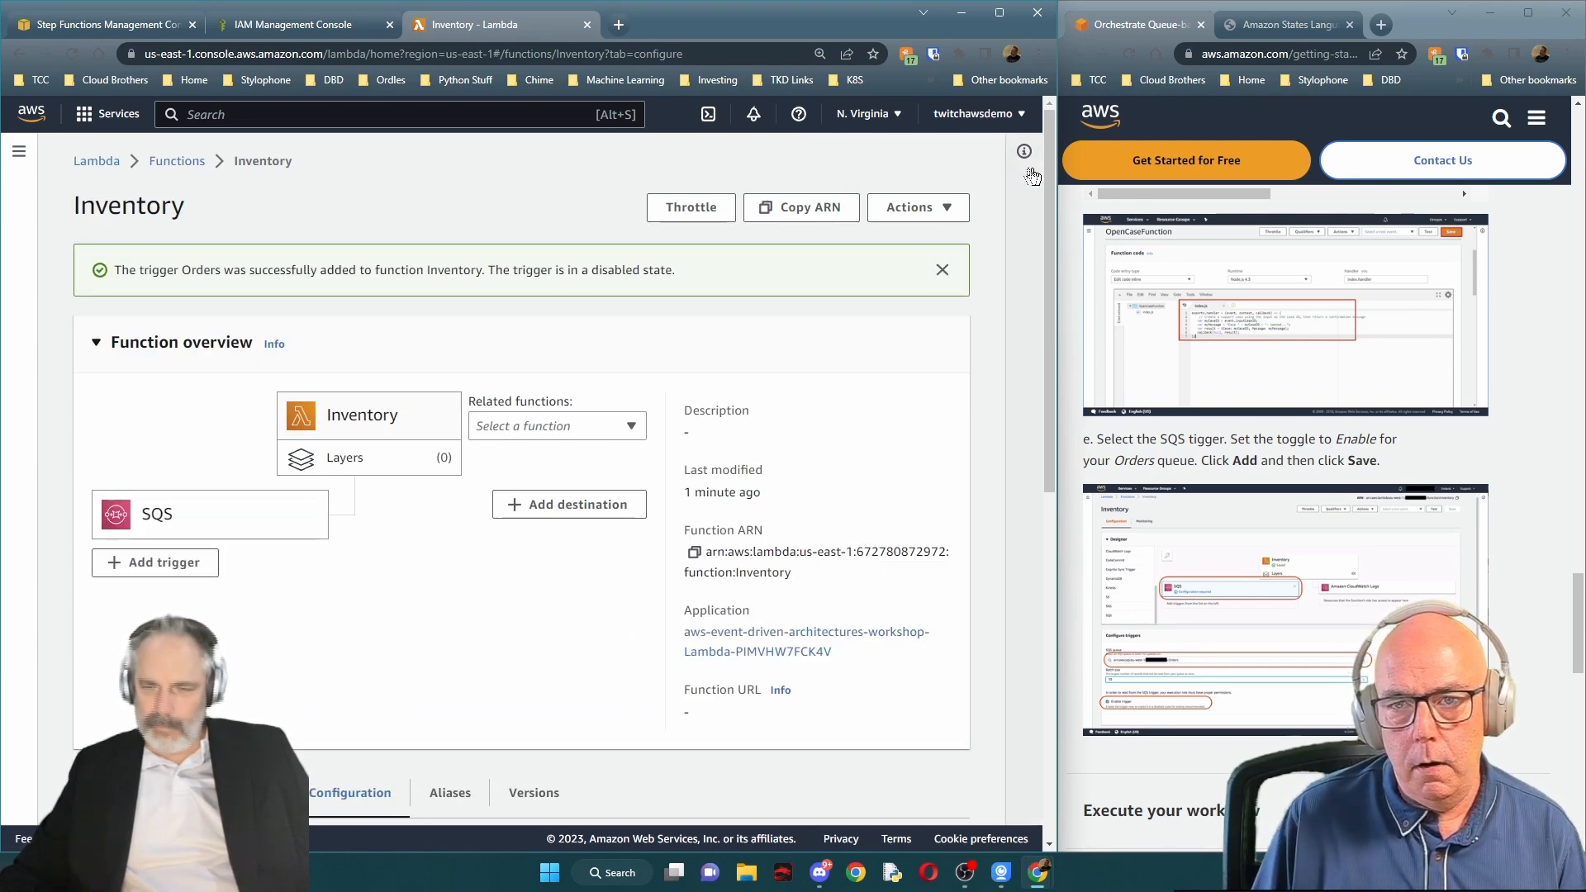
Expand the tutorial's "Execute your workflow" section and read its first steps
{"action": "scroll", "coordinate": [1340, 512], "scroll_direction": "down", "scroll_amount": 3}
{"action": "scroll", "coordinate": [1287, 372], "scroll_direction": "up", "scroll_amount": 10}
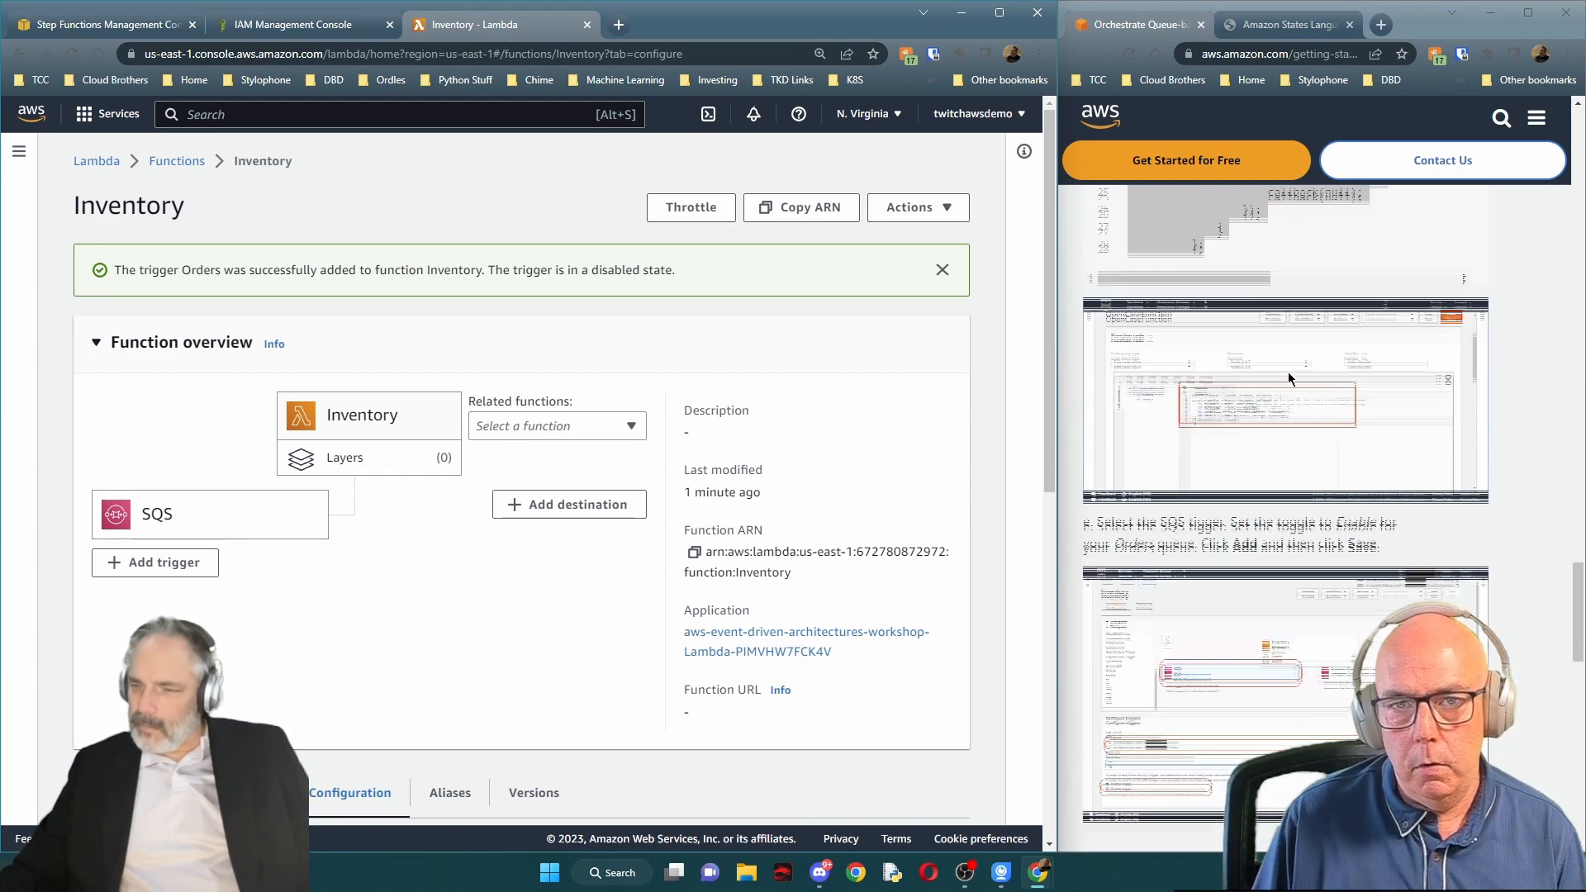
{"action": "scroll", "coordinate": [1287, 372], "scroll_direction": "up", "scroll_amount": 10}
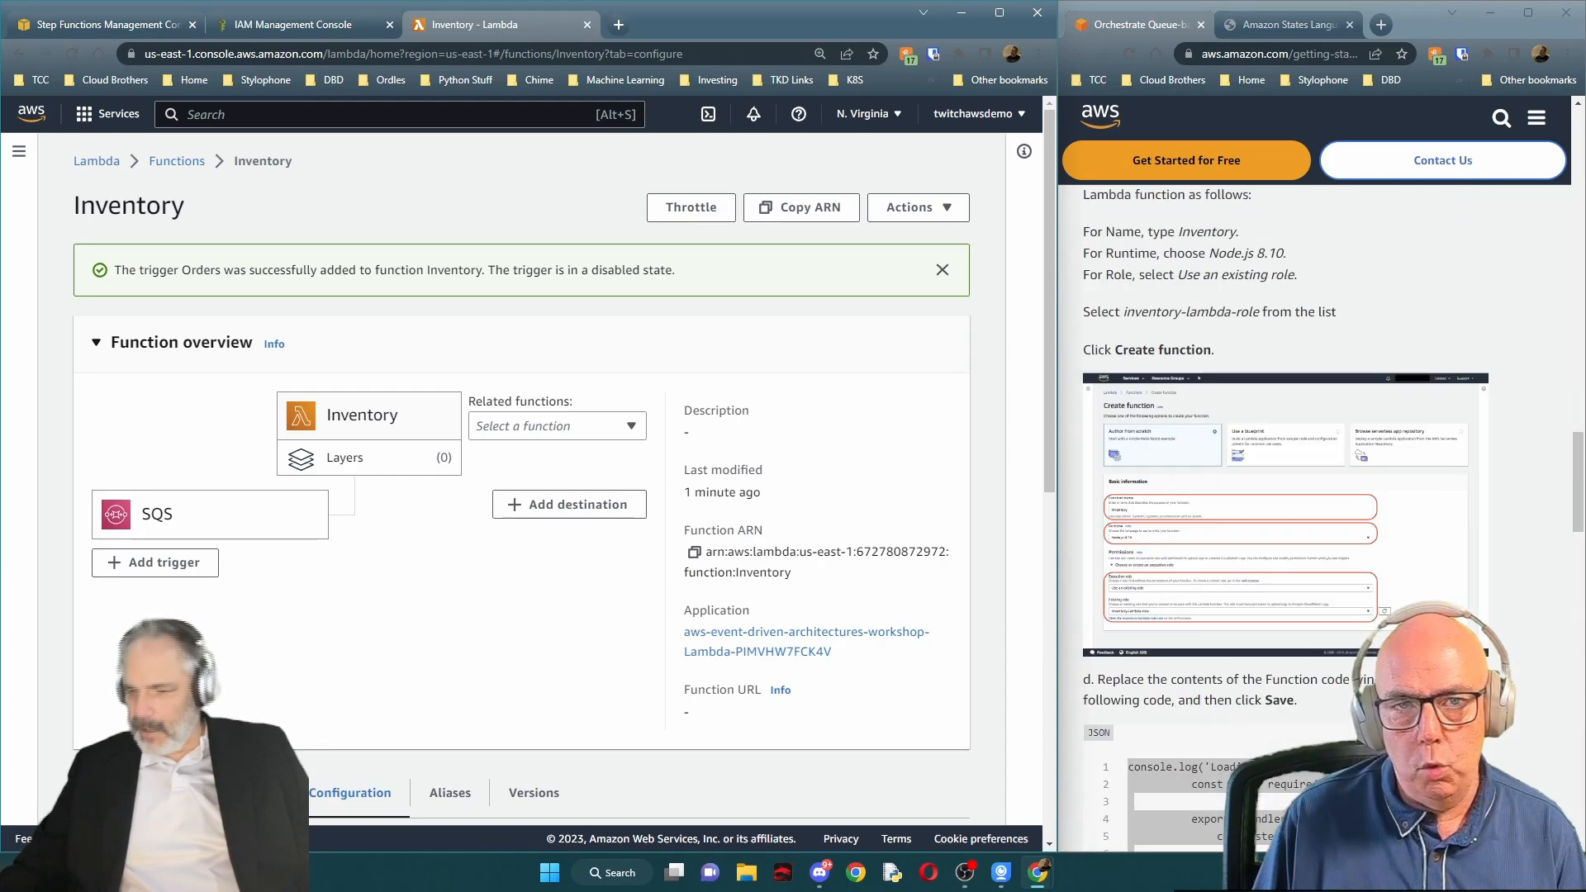
{"action": "scroll", "coordinate": [1548, 533], "scroll_direction": "down", "scroll_amount": 10}
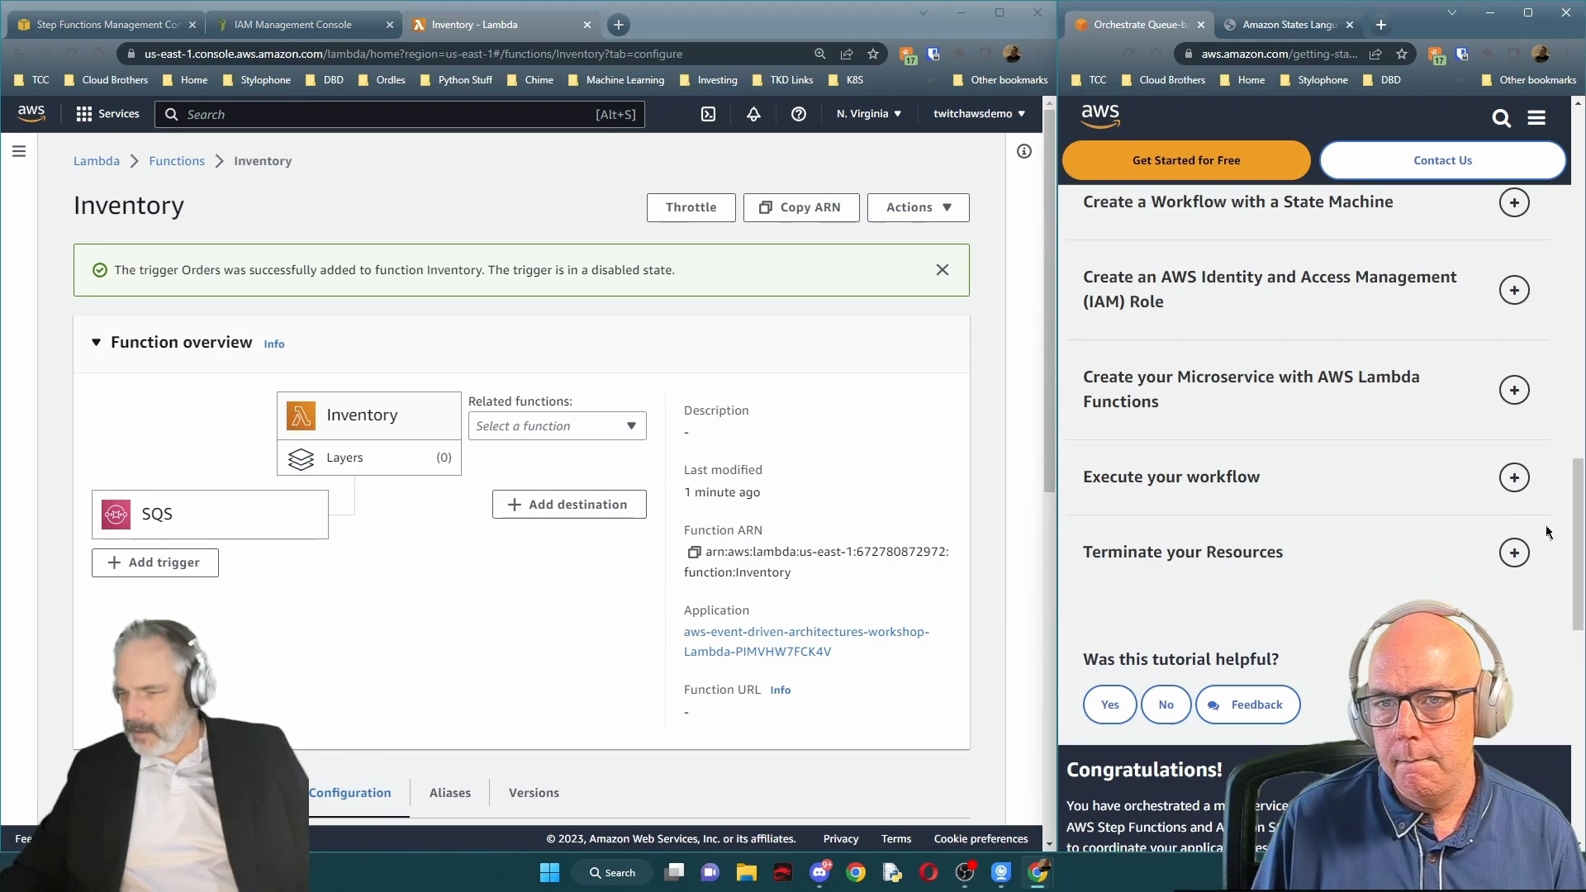
{"action": "left_click", "coordinate": [1526, 481]}
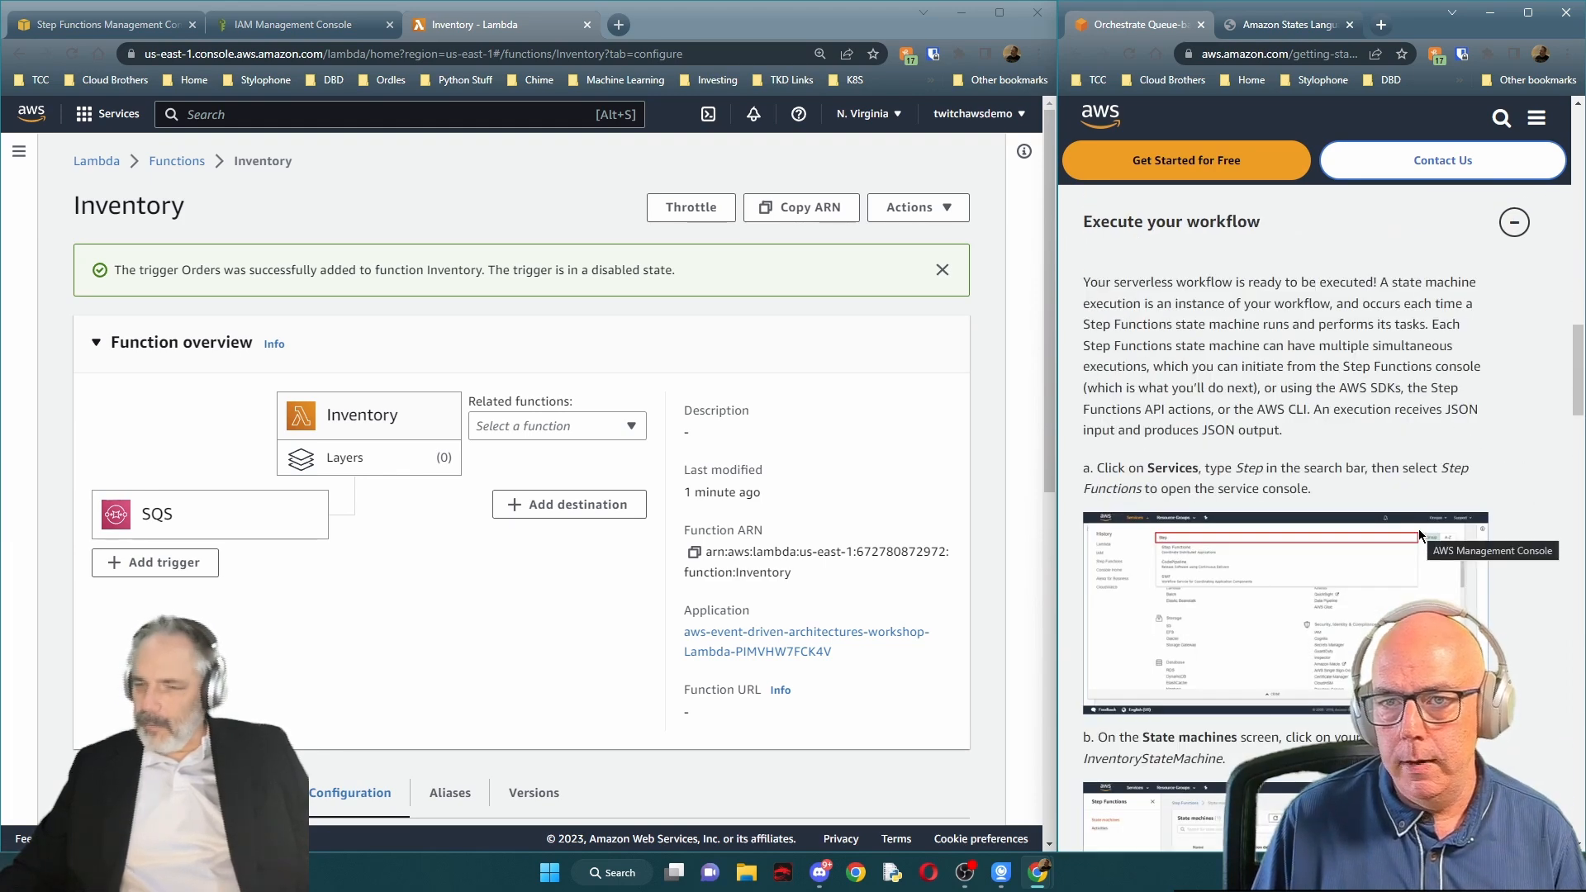
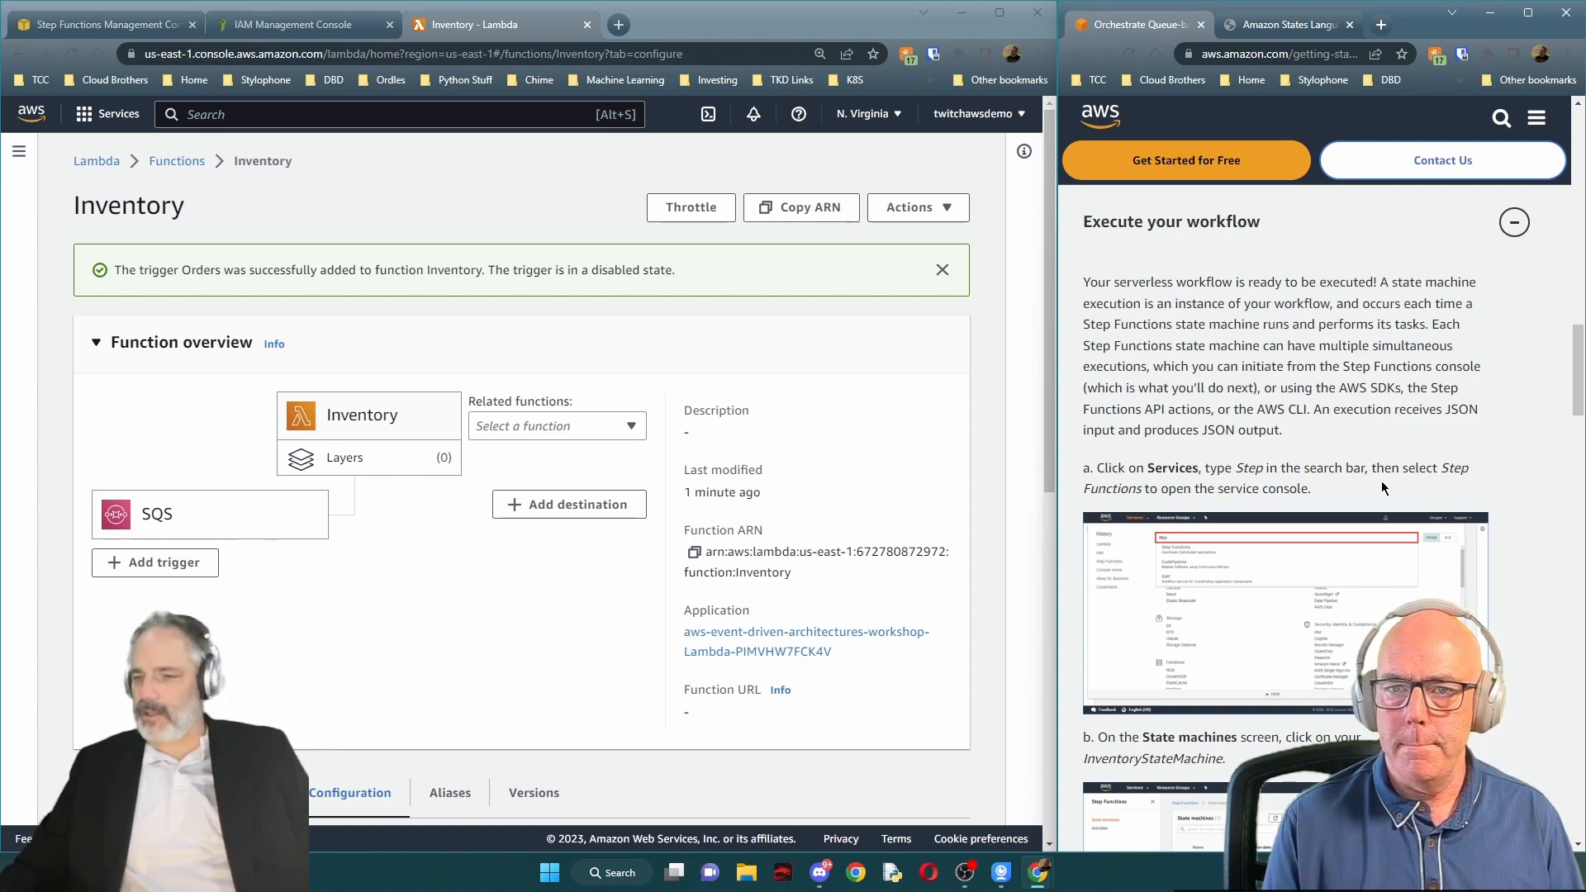
{"action": "scroll", "coordinate": [1382, 484], "scroll_direction": "down", "scroll_amount": 2}
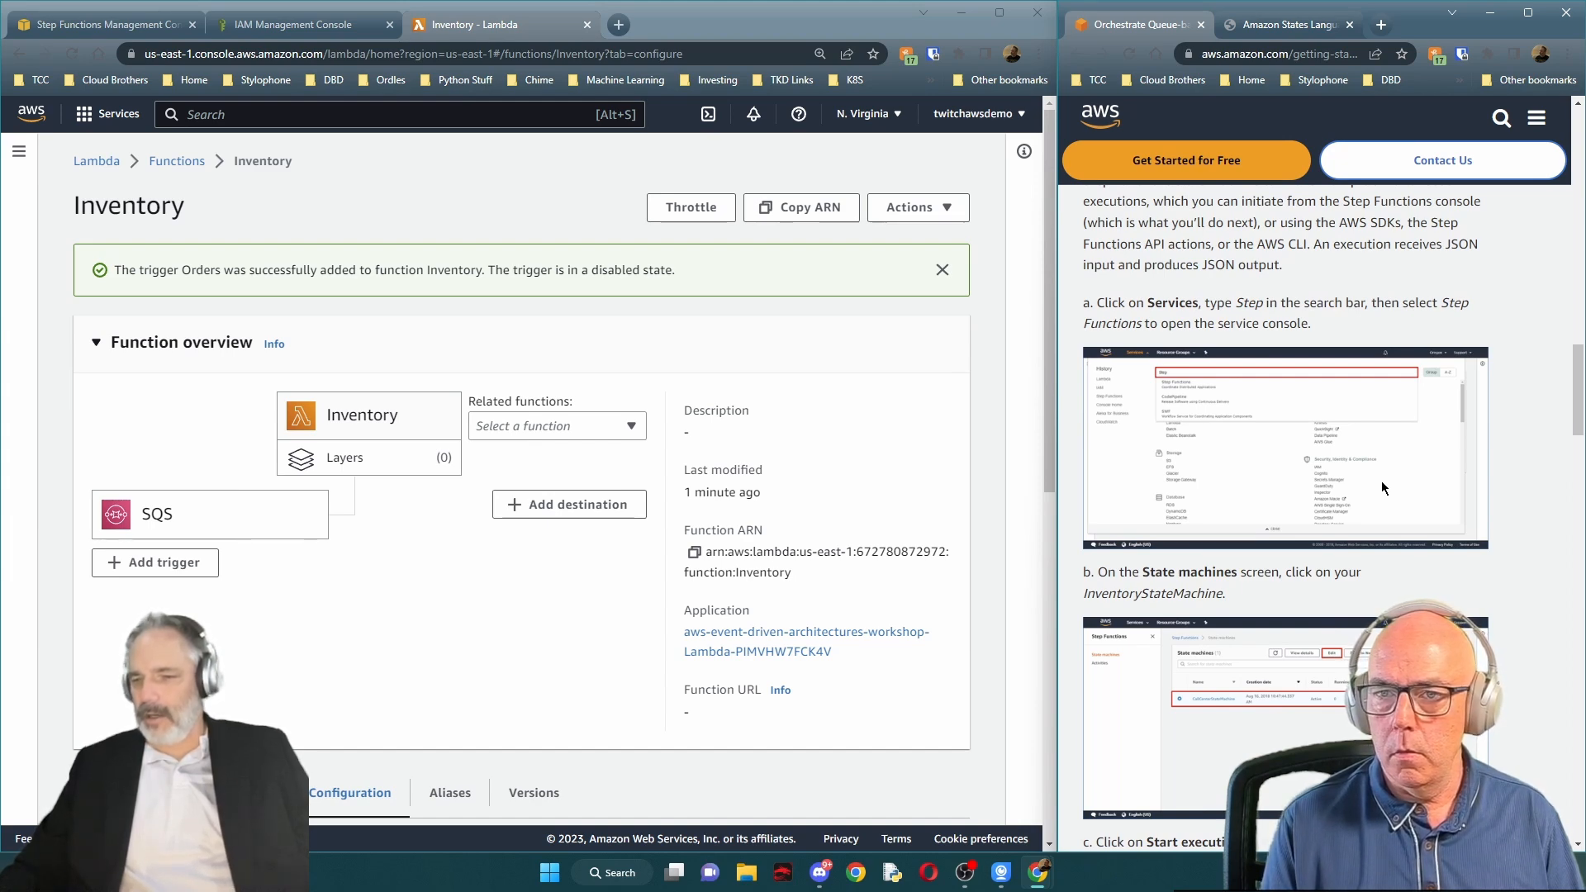
Search the console for "Step", go to Step Functions, and open InventoryStateMachine
{"action": "left_click", "coordinate": [220, 114]}
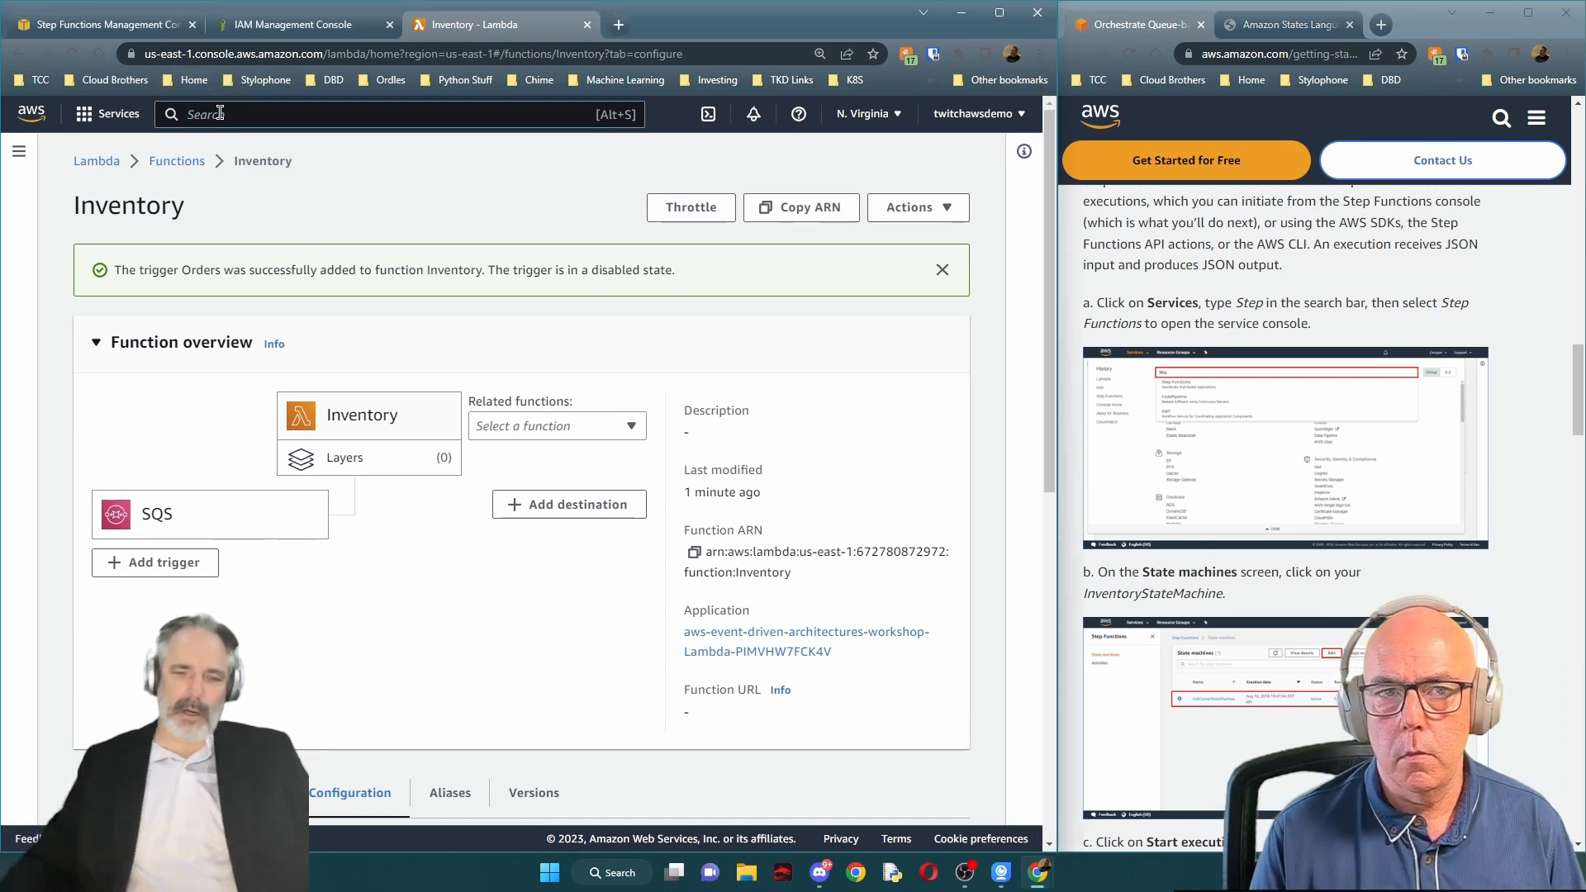
{"action": "type", "text": "Step"}
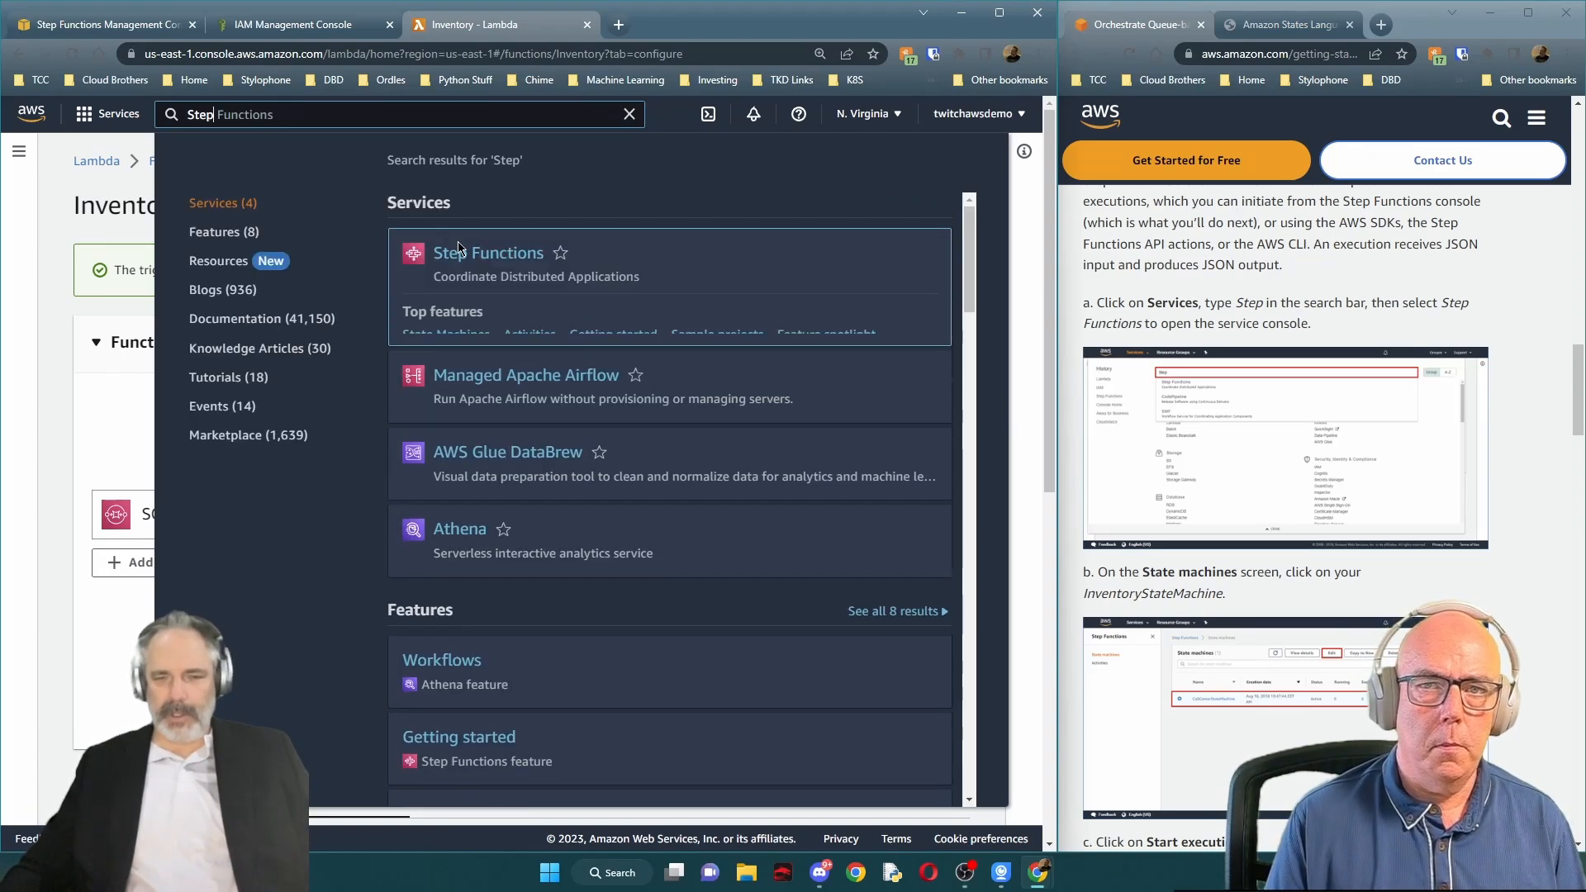
{"action": "left_click", "coordinate": [462, 262]}
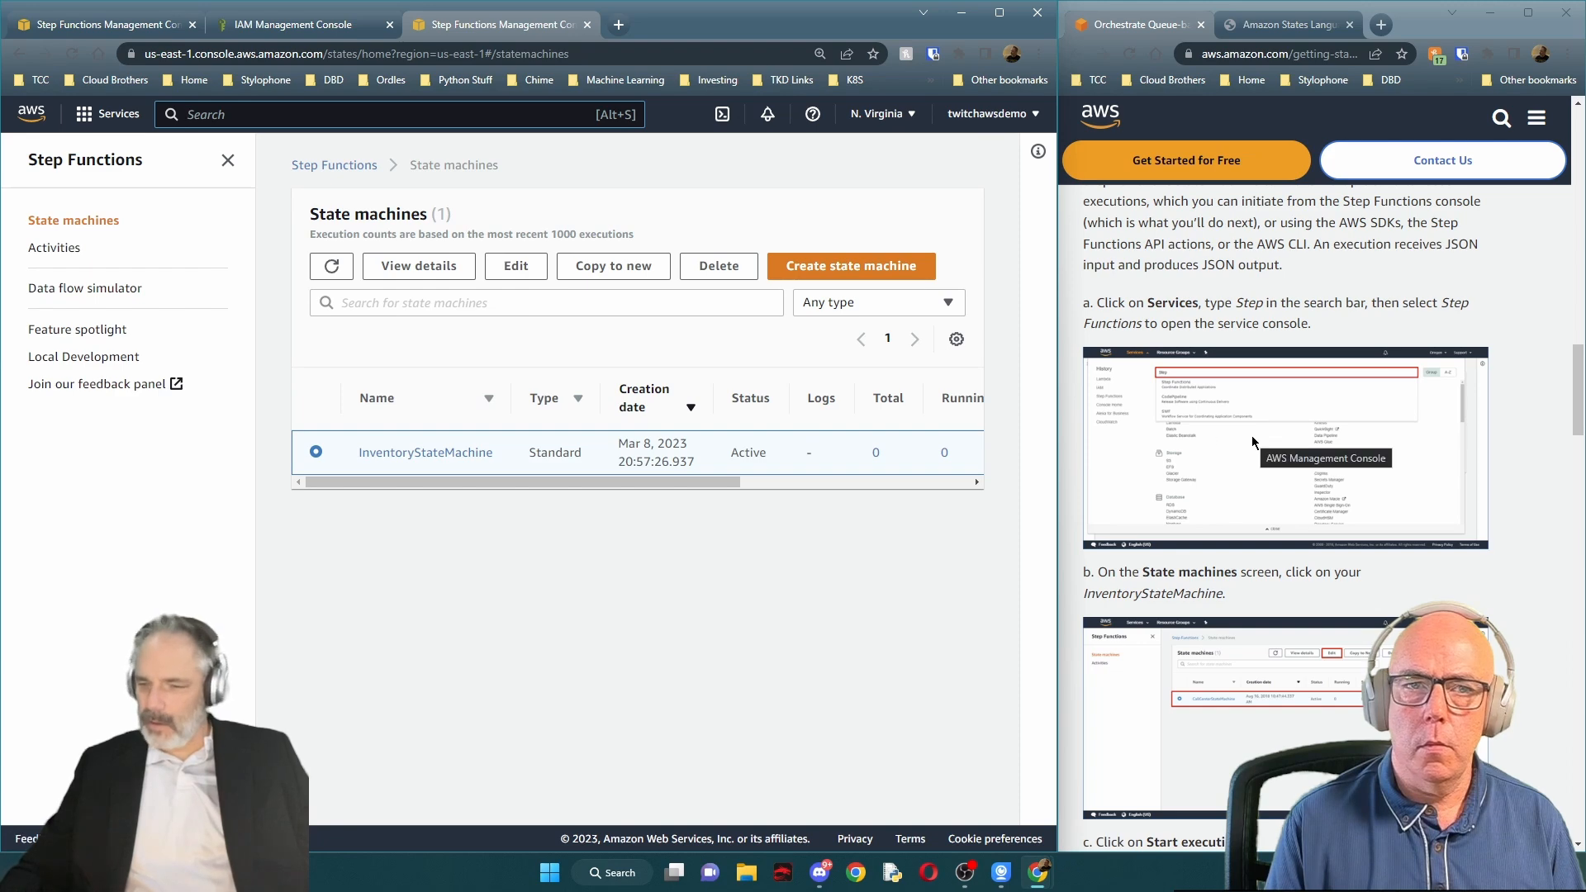
{"action": "scroll", "coordinate": [1252, 434], "scroll_direction": "down", "scroll_amount": 2}
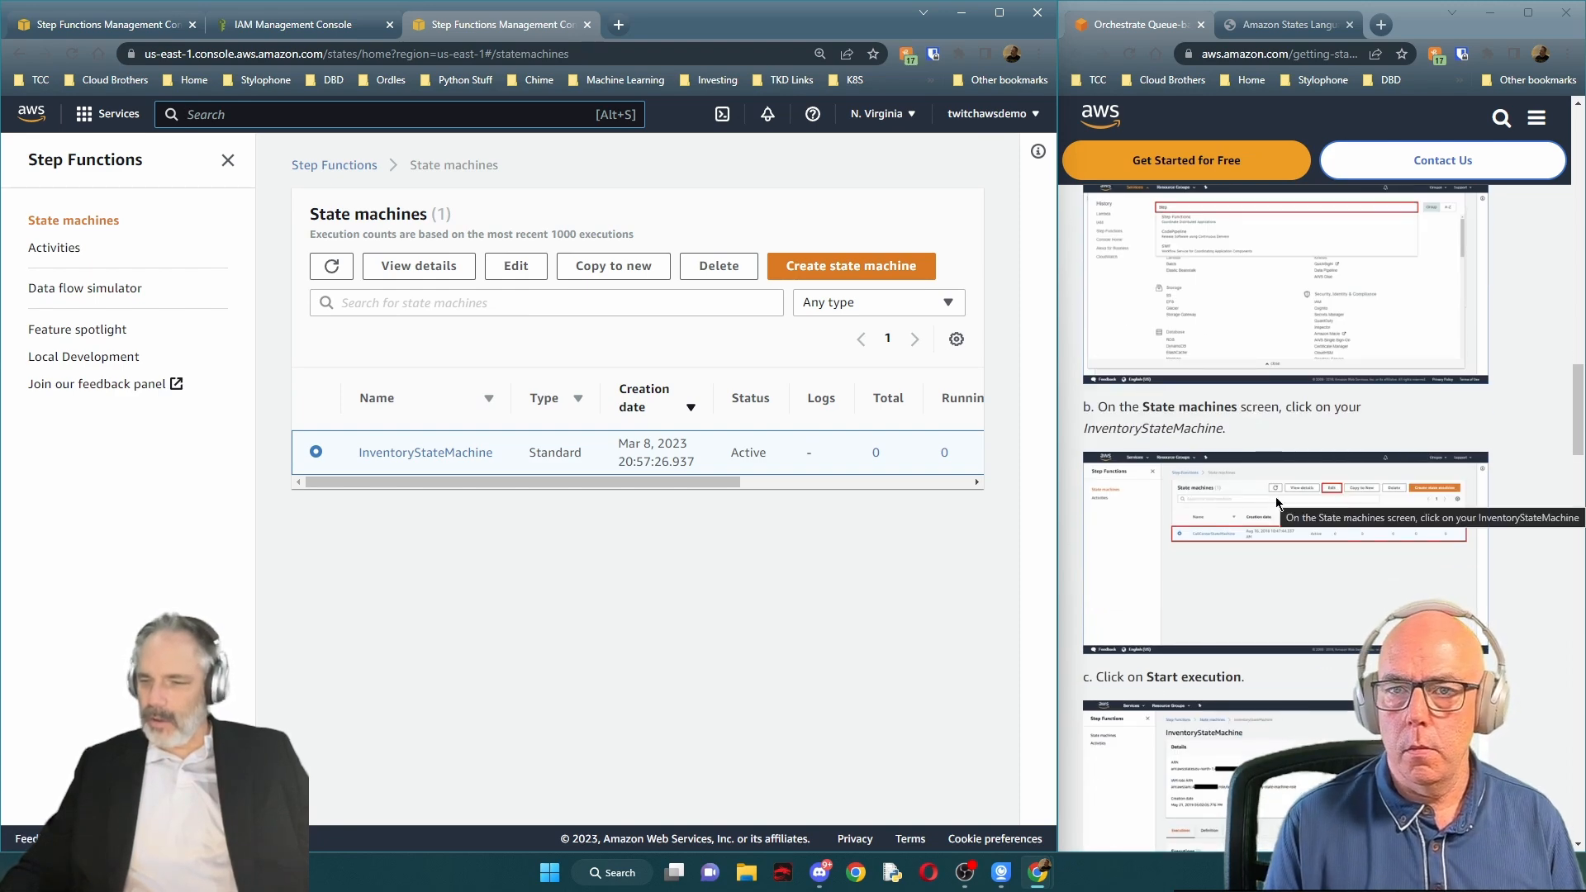
{"action": "scroll", "coordinate": [1240, 487], "scroll_direction": "up", "scroll_amount": 2}
{"action": "left_click", "coordinate": [378, 453]}
Start an execution of InventoryStateMachine with the default name and JSON input, following tutorial steps c and d
{"action": "scroll", "coordinate": [1239, 486], "scroll_direction": "down", "scroll_amount": 3}
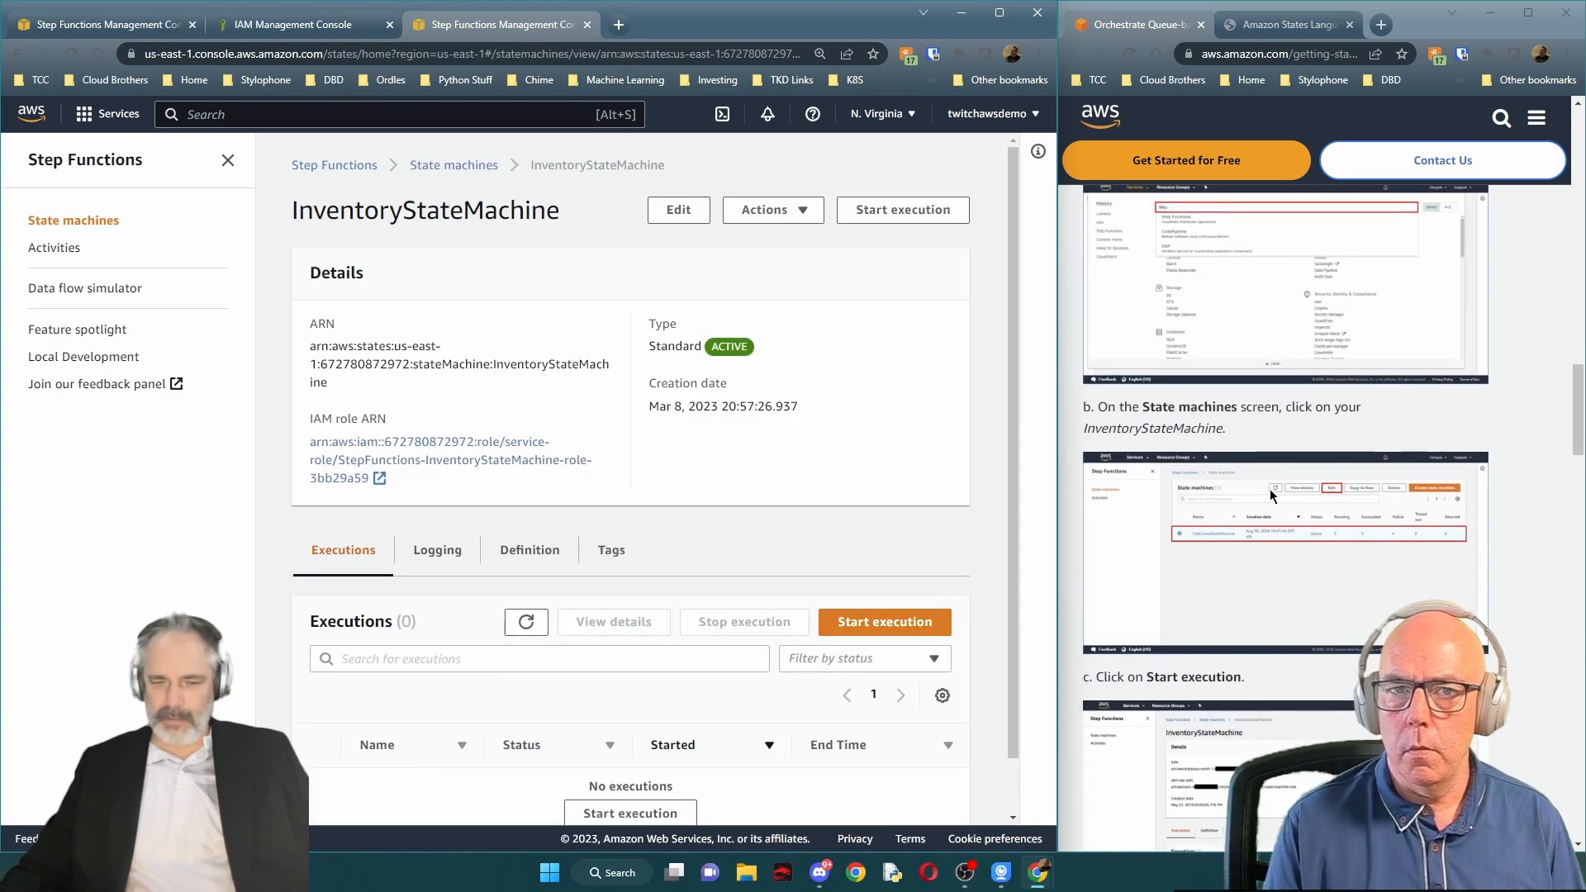
{"action": "scroll", "coordinate": [1271, 491], "scroll_direction": "down", "scroll_amount": 1}
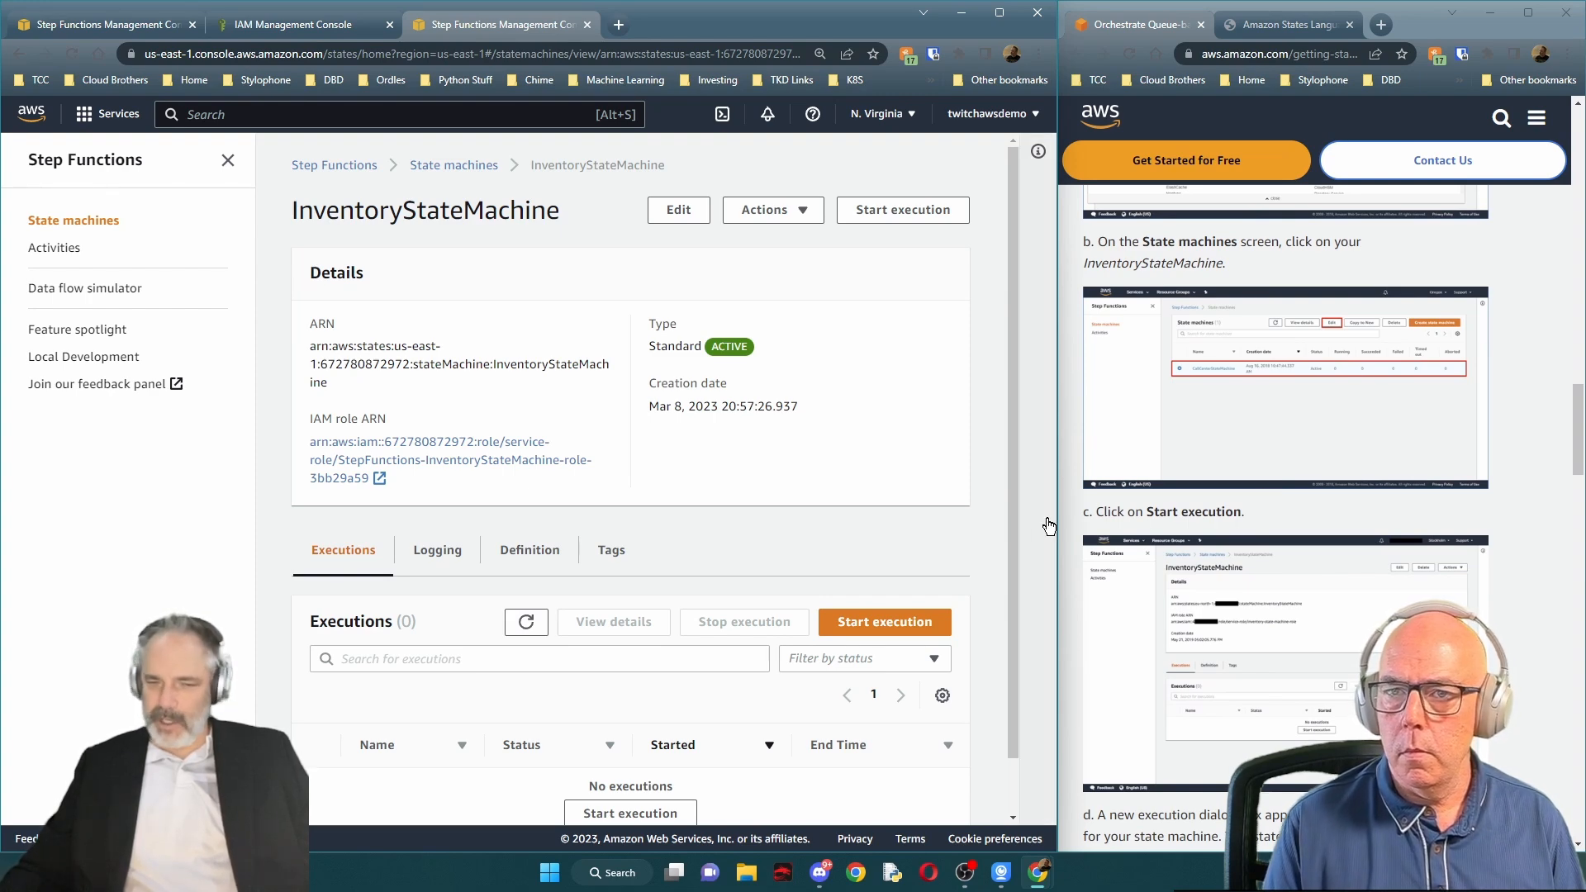
{"action": "scroll", "coordinate": [897, 578], "scroll_direction": "down", "scroll_amount": 1}
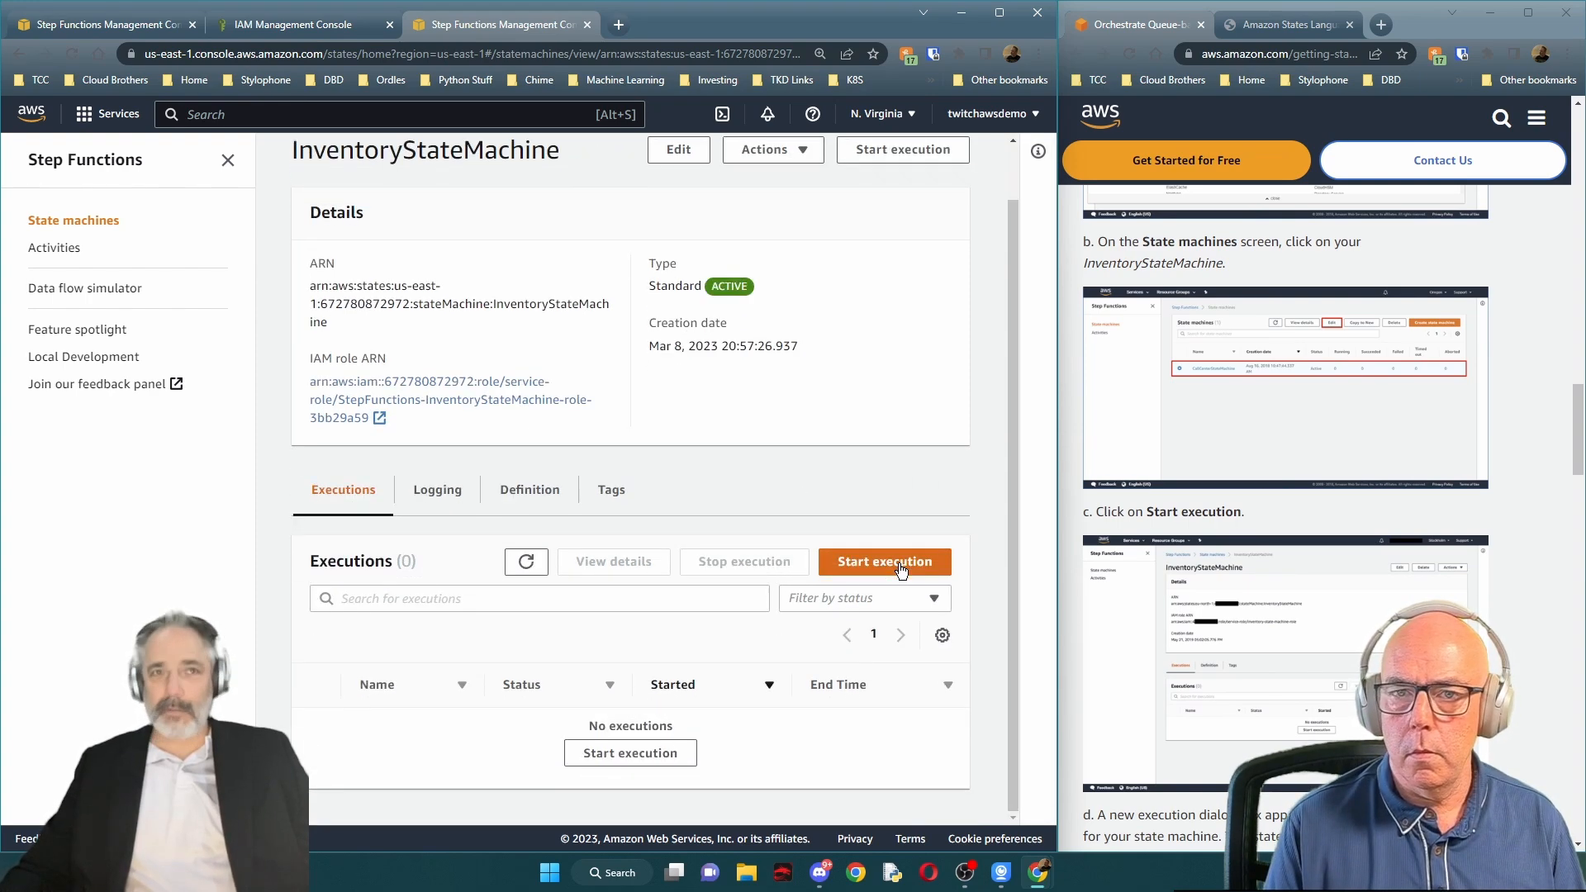
{"action": "left_click", "coordinate": [866, 563]}
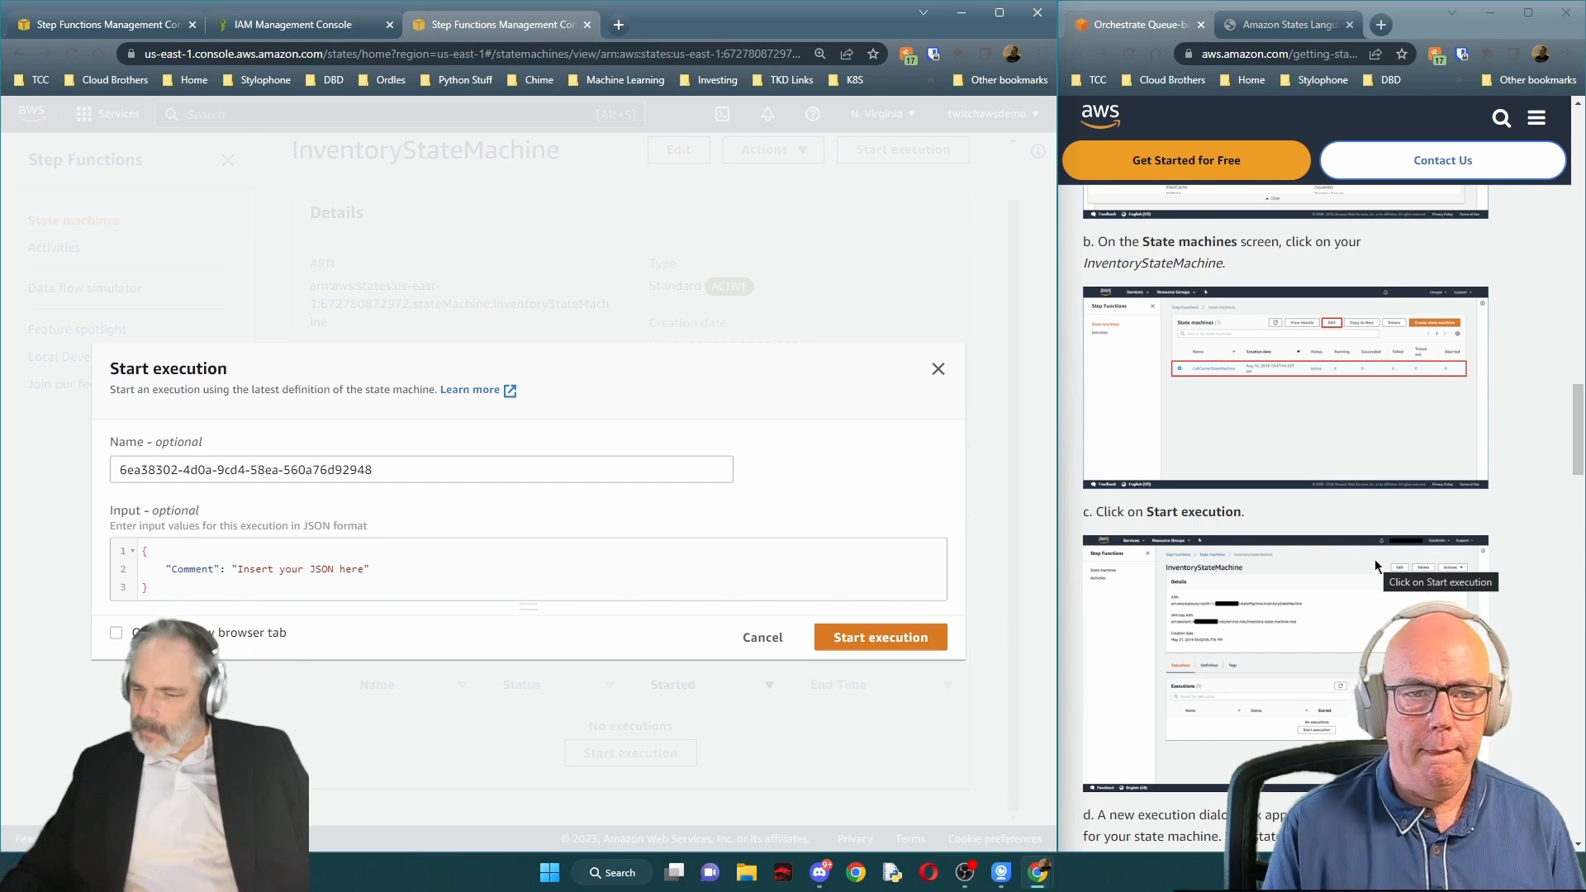
{"action": "scroll", "coordinate": [1354, 556], "scroll_direction": "down", "scroll_amount": 2}
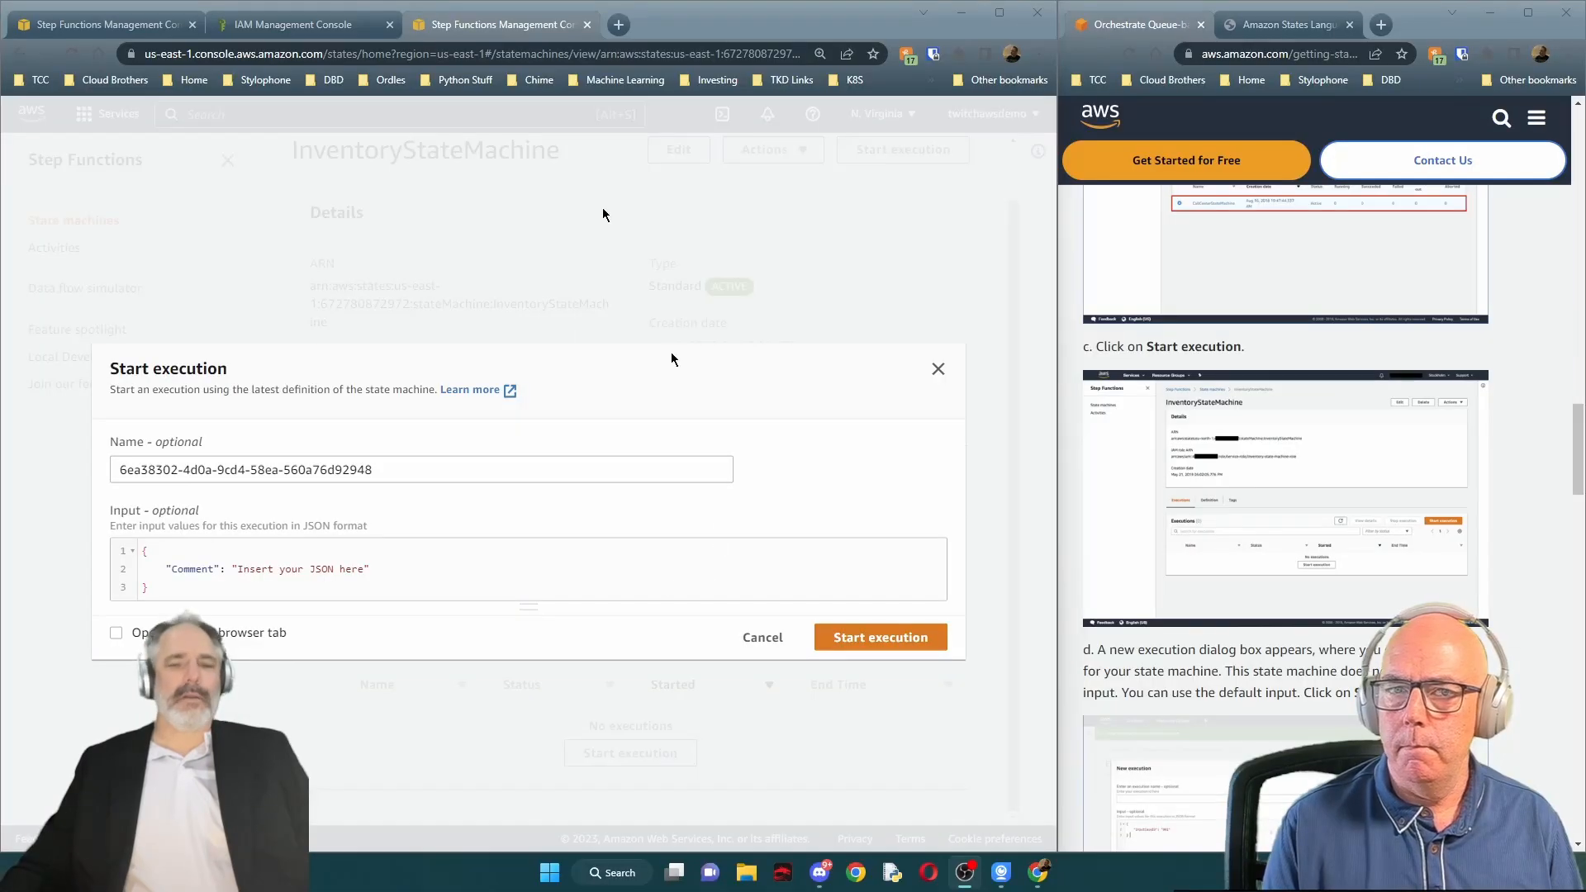
{"action": "left_click_drag", "start_coordinate": [347, 588], "coordinate": [116, 541]}
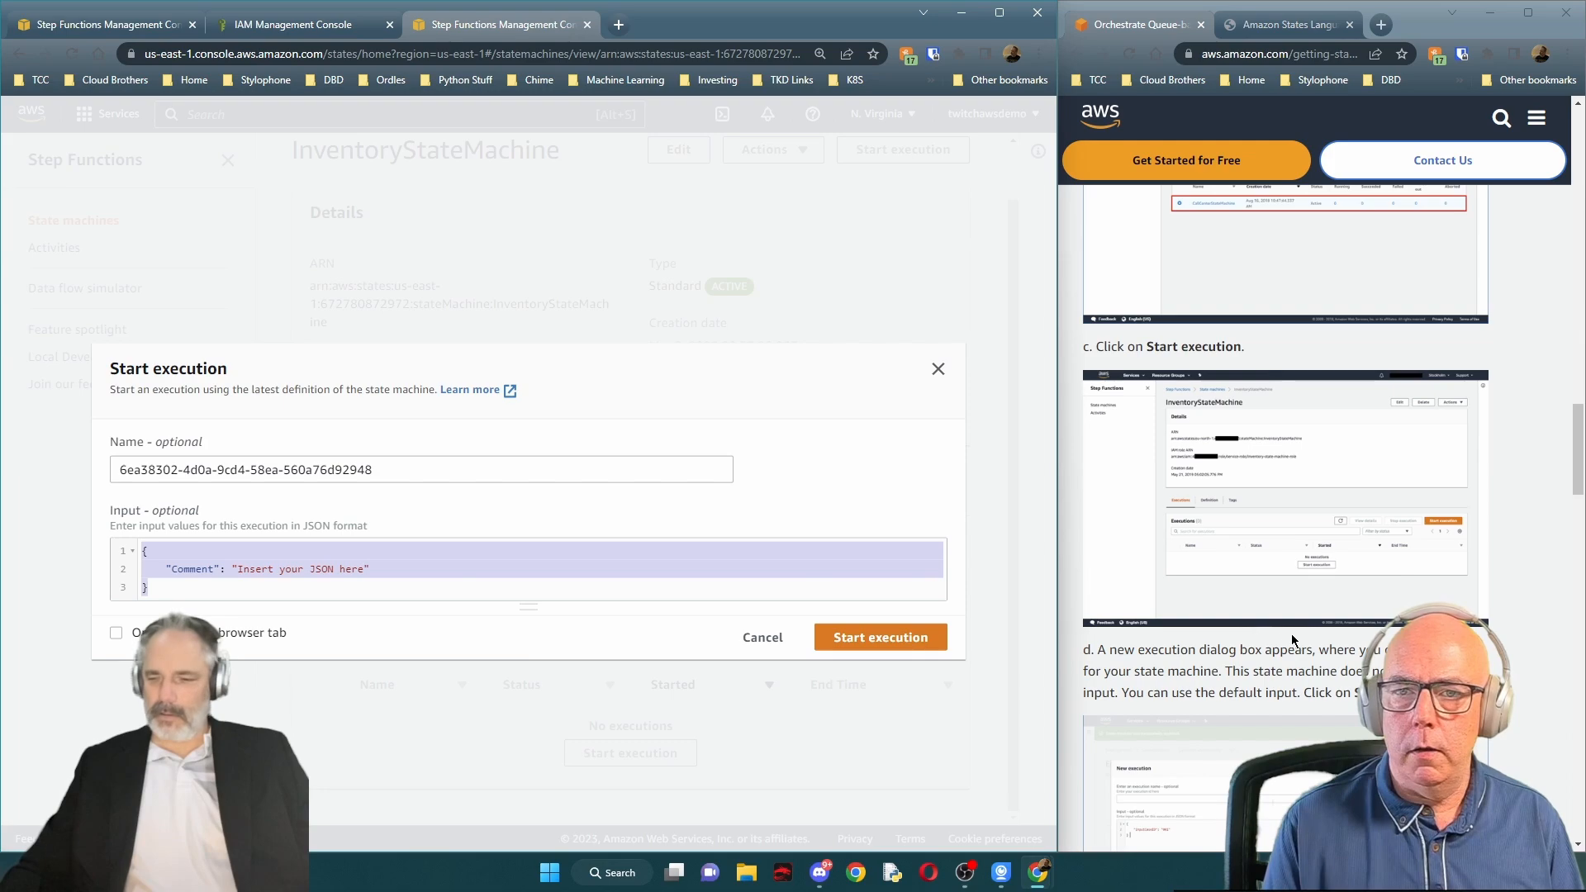
{"action": "scroll", "coordinate": [1283, 639], "scroll_direction": "down", "scroll_amount": 5}
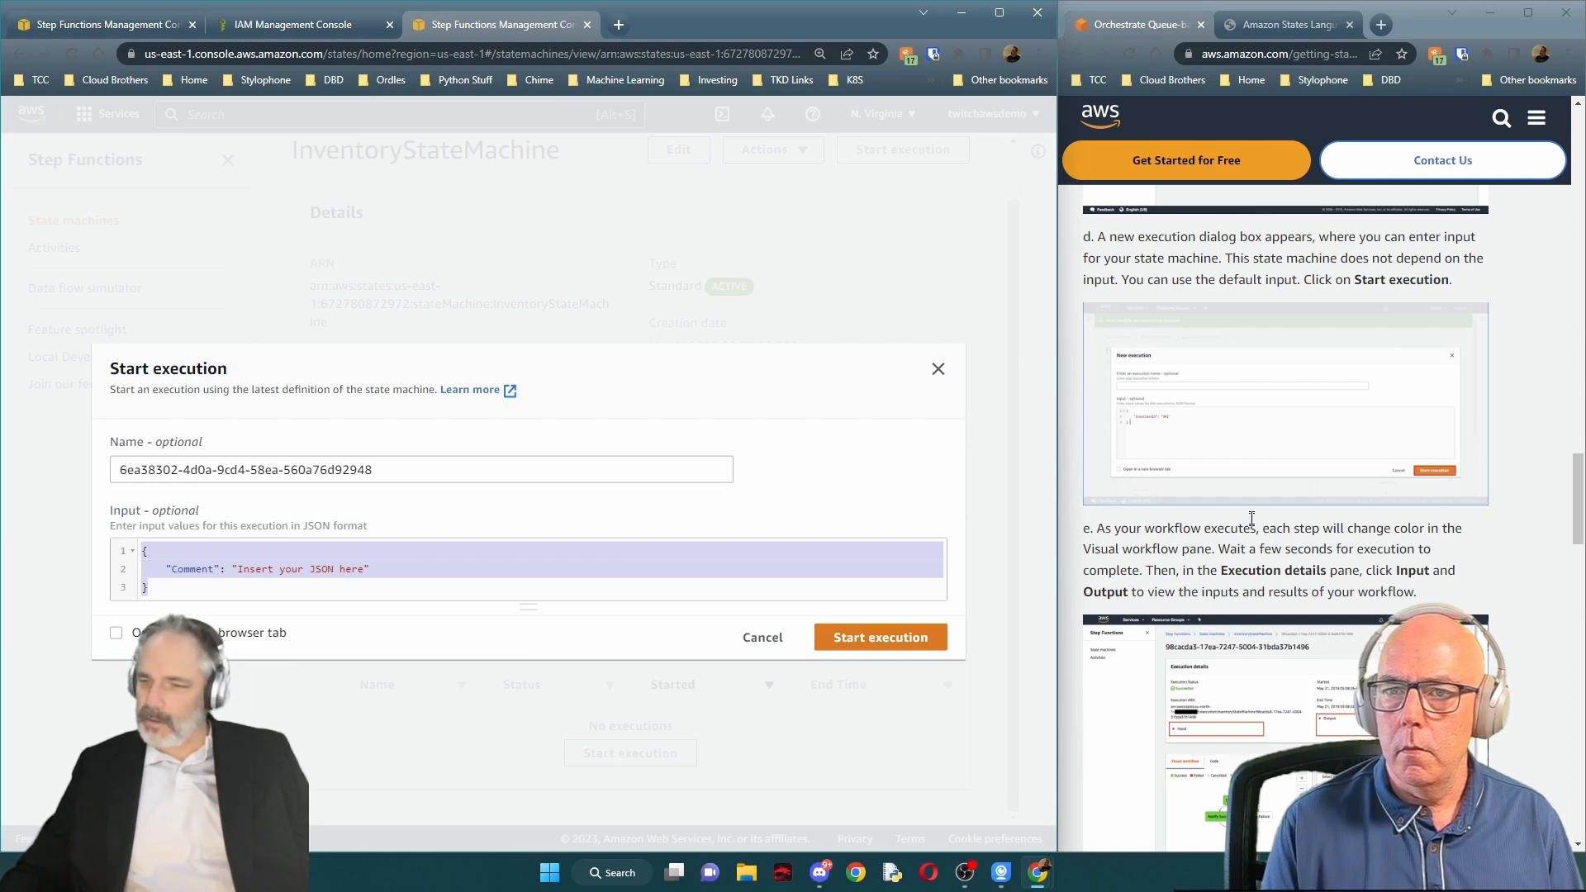
{"action": "left_click", "coordinate": [896, 642]}
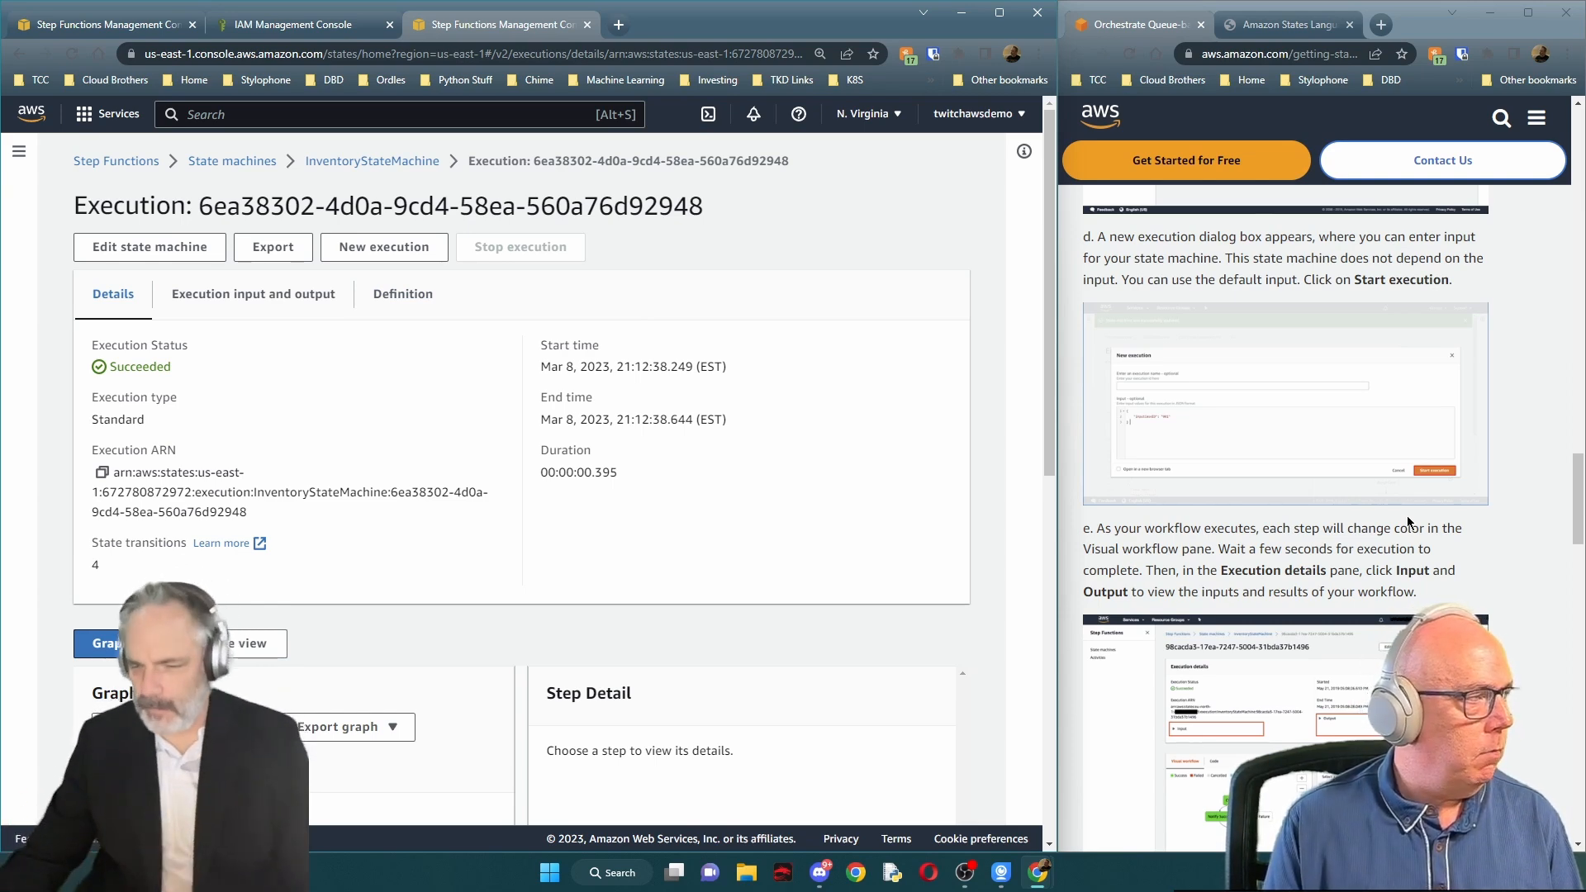
Examine the execution's details, graph view and events list against the tutorial's step e
{"action": "scroll", "coordinate": [1410, 523], "scroll_direction": "down", "scroll_amount": 3}
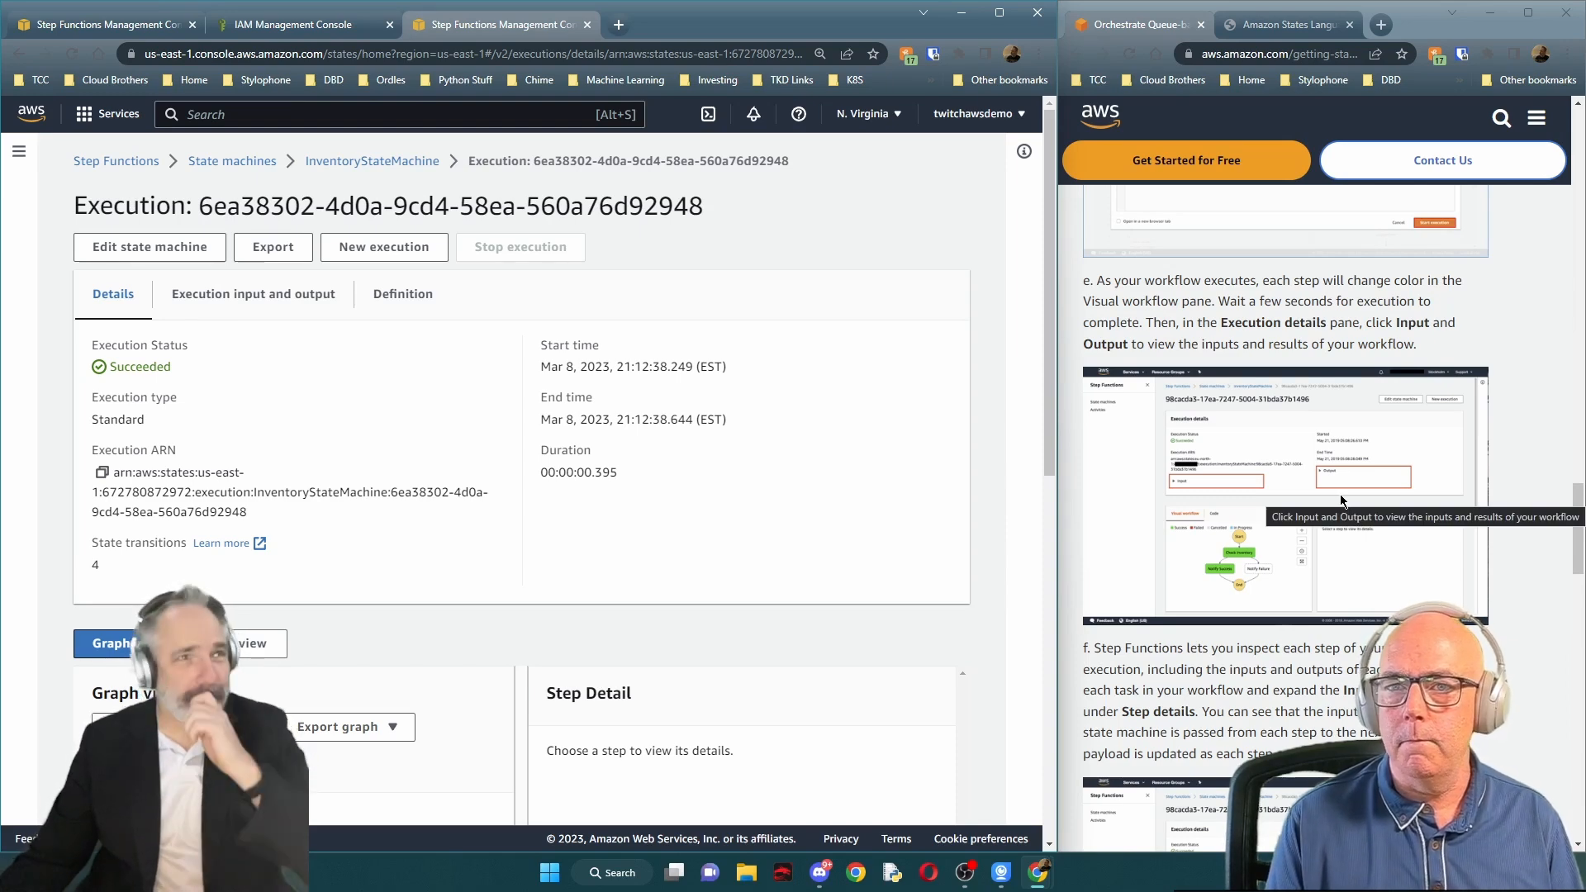
{"action": "left_click", "coordinate": [1126, 387]}
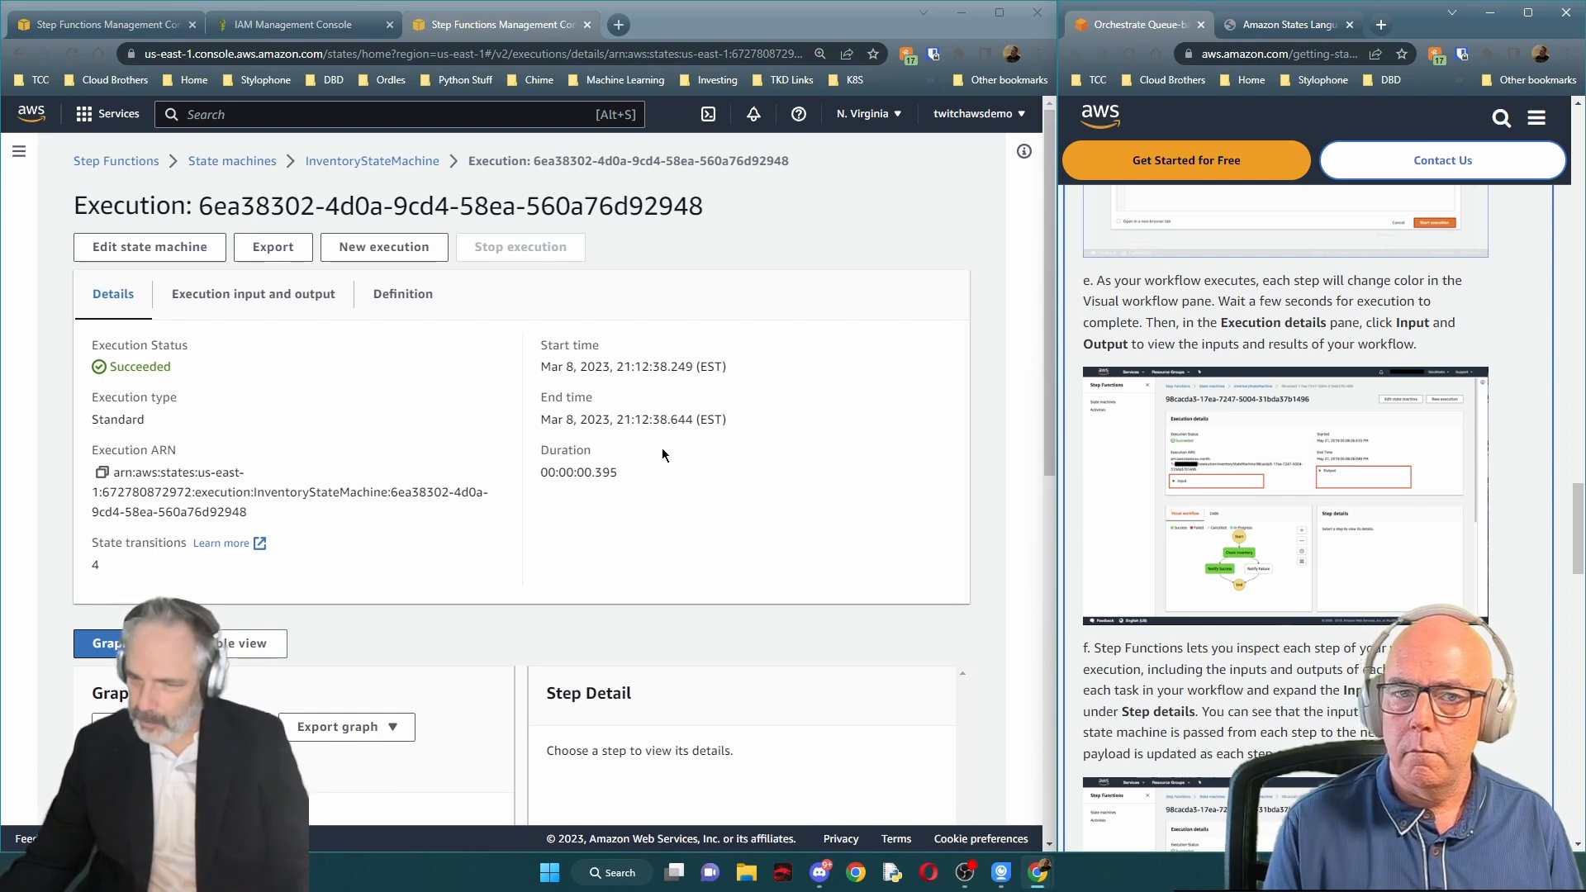
{"action": "scroll", "coordinate": [663, 454], "scroll_direction": "down", "scroll_amount": 4}
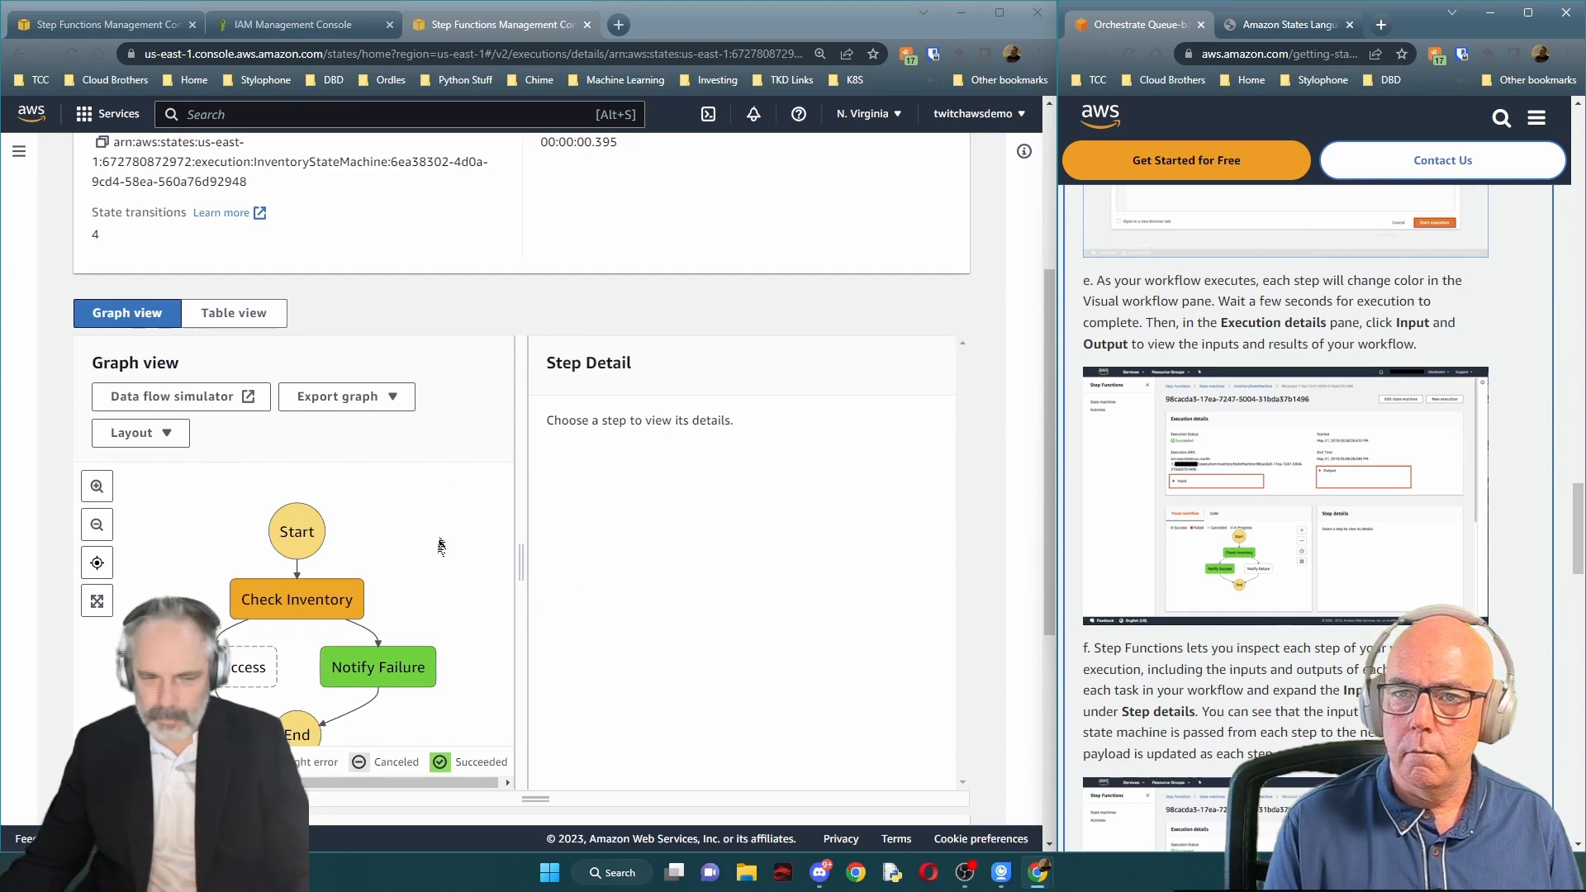
{"action": "scroll", "coordinate": [295, 577], "scroll_direction": "down", "scroll_amount": 3}
{"action": "scroll", "coordinate": [295, 581], "scroll_direction": "down", "scroll_amount": 3}
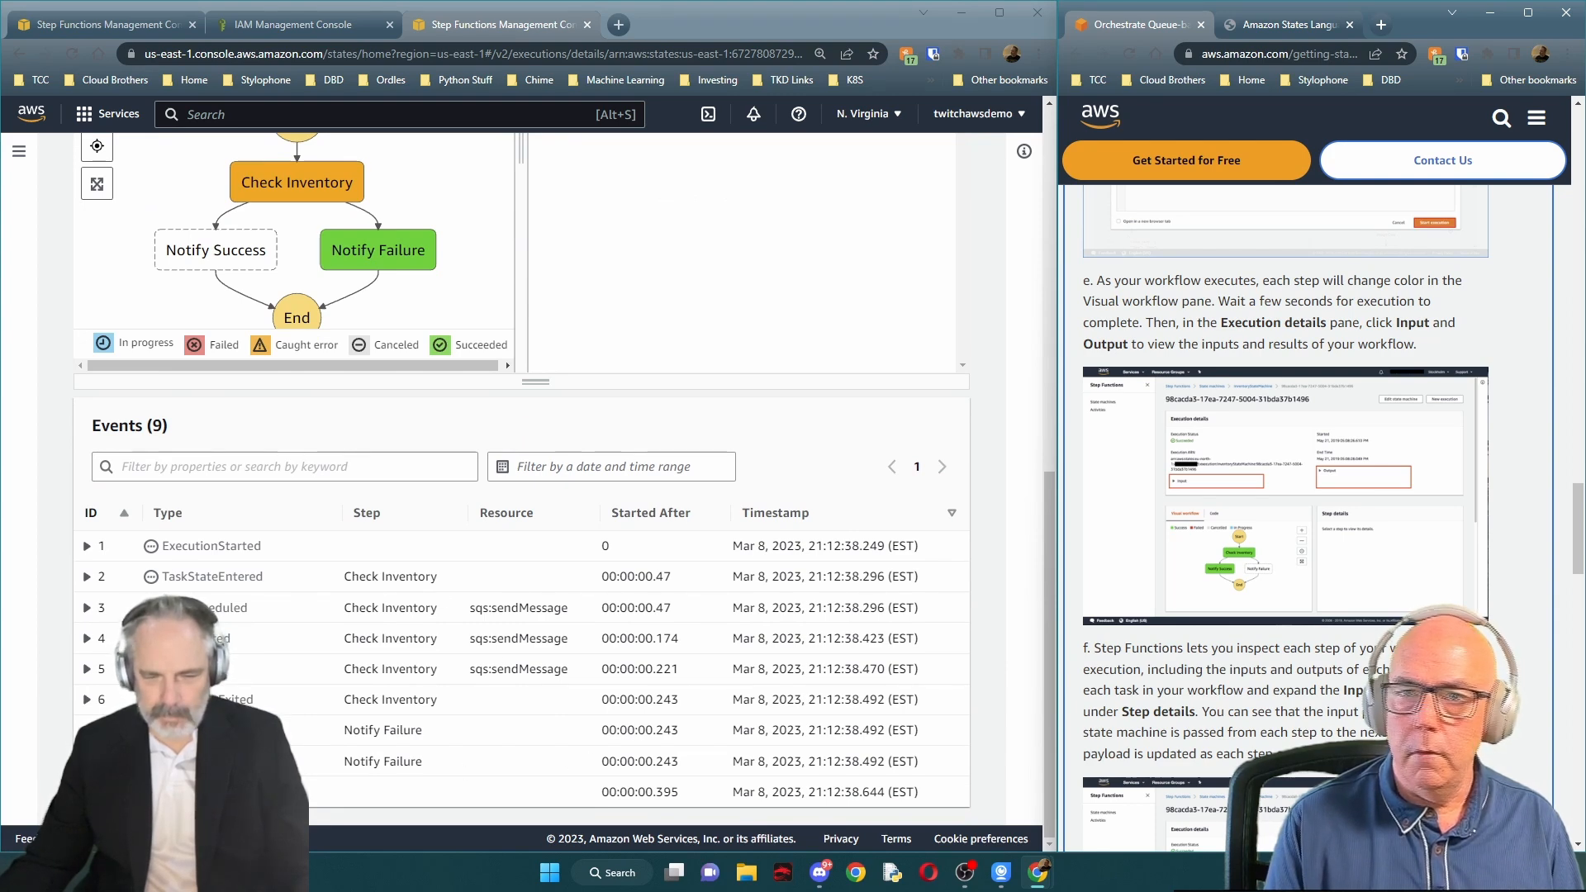
{"action": "scroll", "coordinate": [639, 595], "scroll_direction": "up", "scroll_amount": 1}
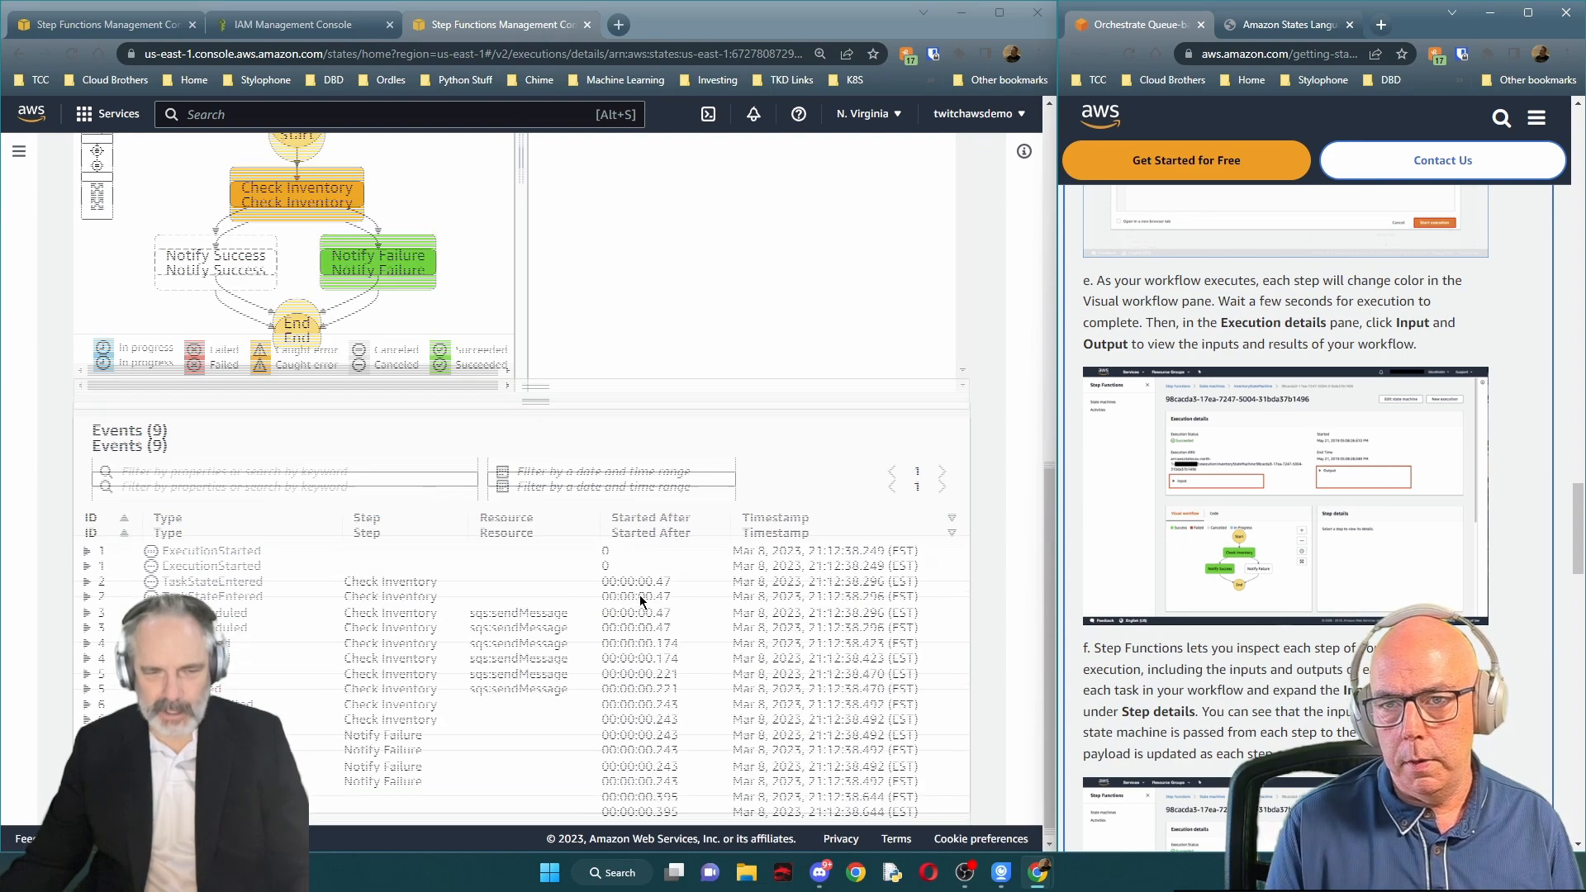
{"action": "scroll", "coordinate": [639, 595], "scroll_direction": "up", "scroll_amount": 4}
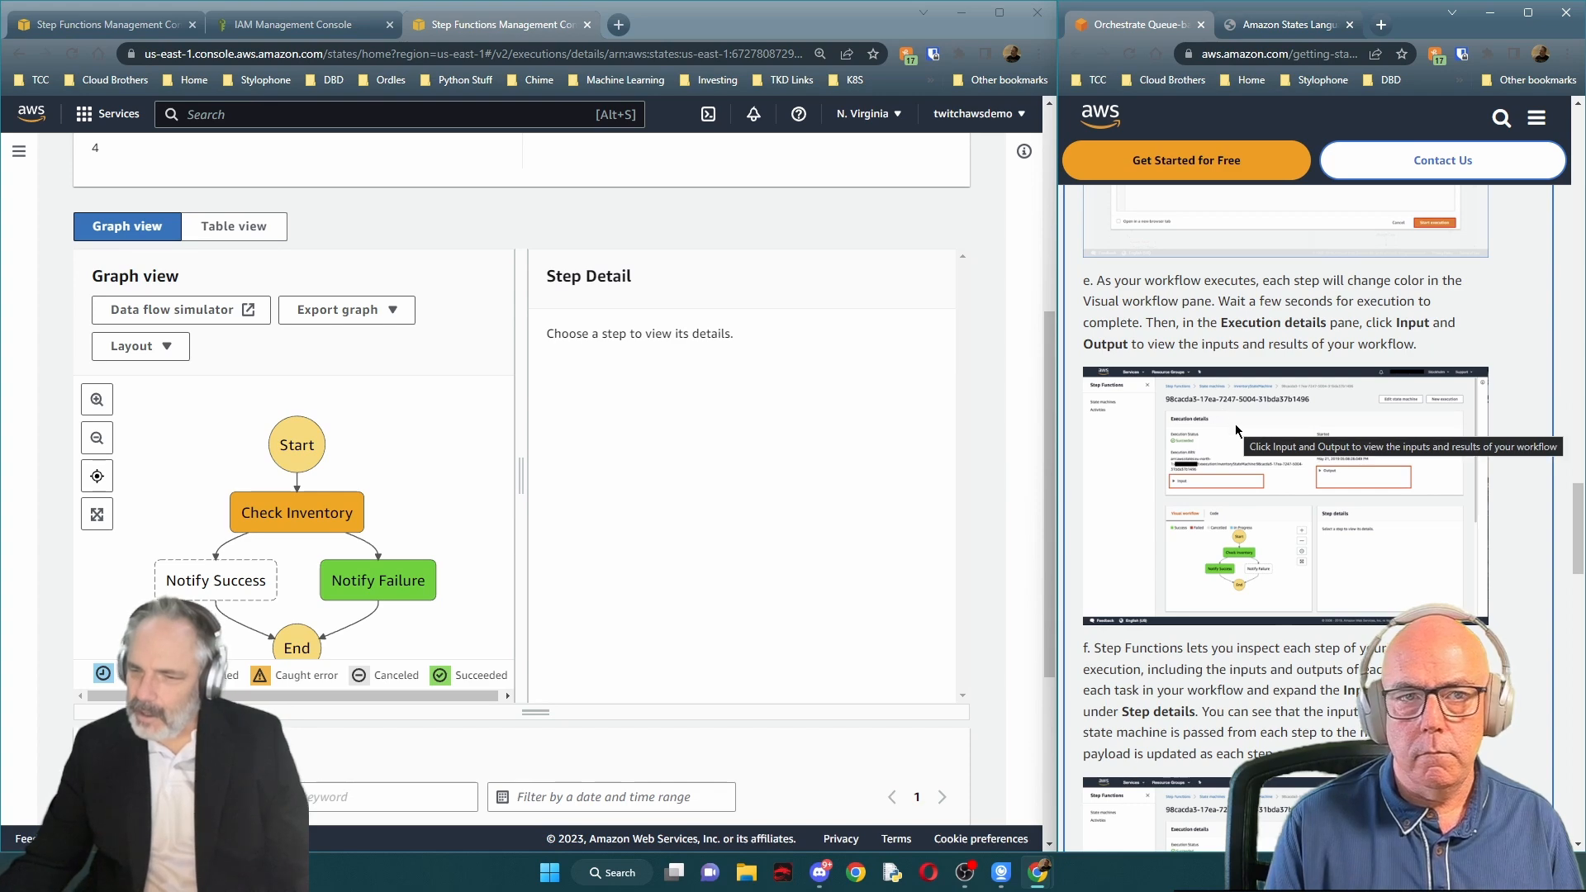
Following tutorial step f, select Check Inventory and Notify Failure in the graph and inspect the Notify Failure step's input and output
{"action": "scroll", "coordinate": [1252, 485], "scroll_direction": "down", "scroll_amount": 1}
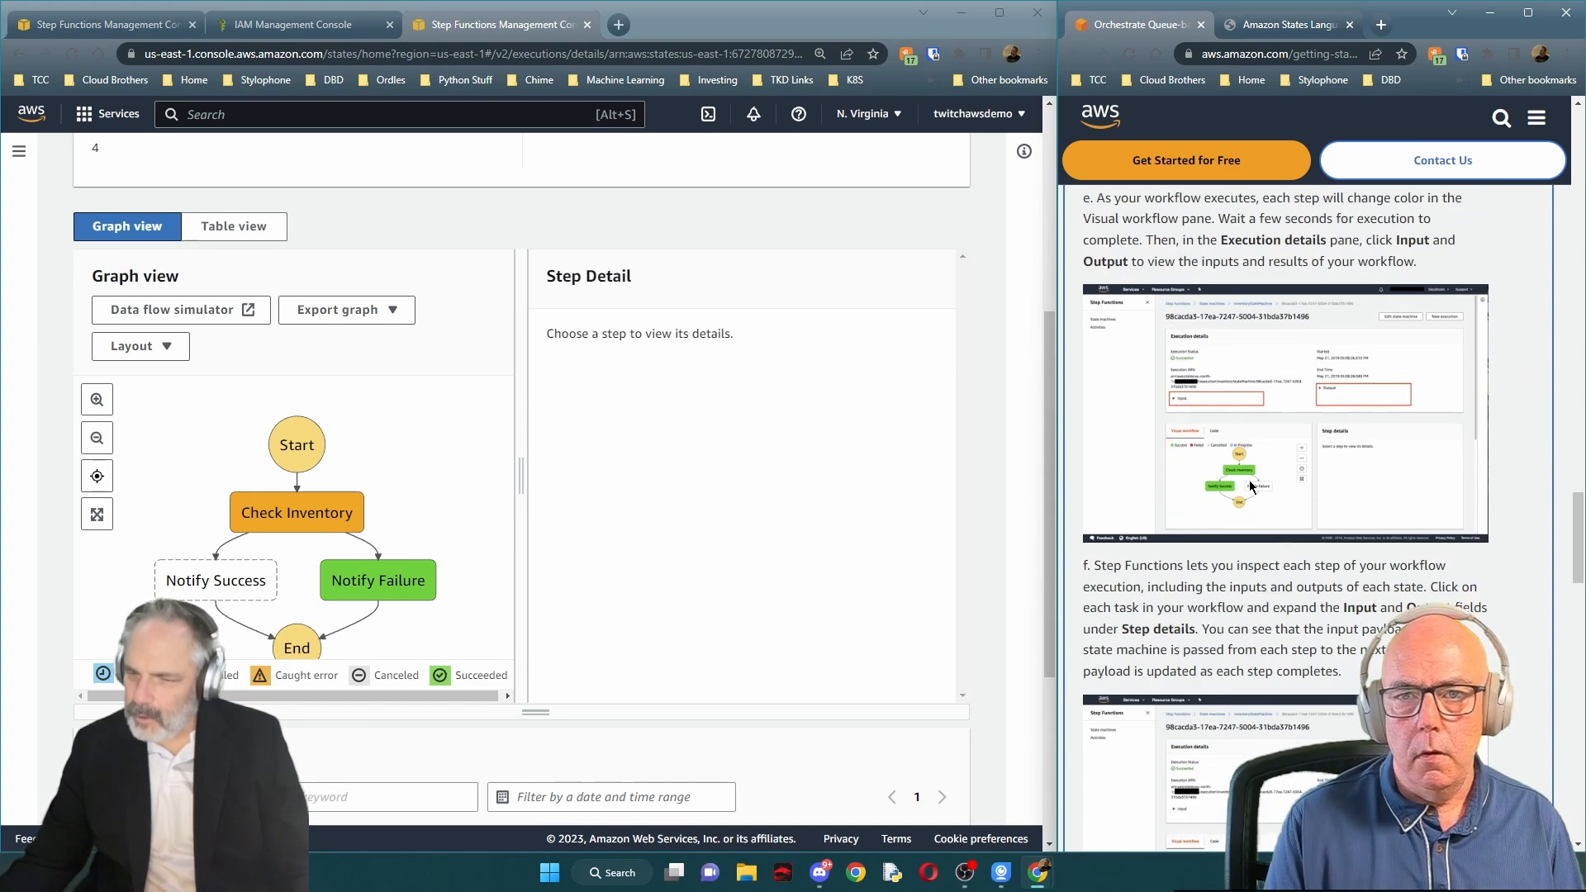
{"action": "scroll", "coordinate": [1375, 456], "scroll_direction": "down", "scroll_amount": 2}
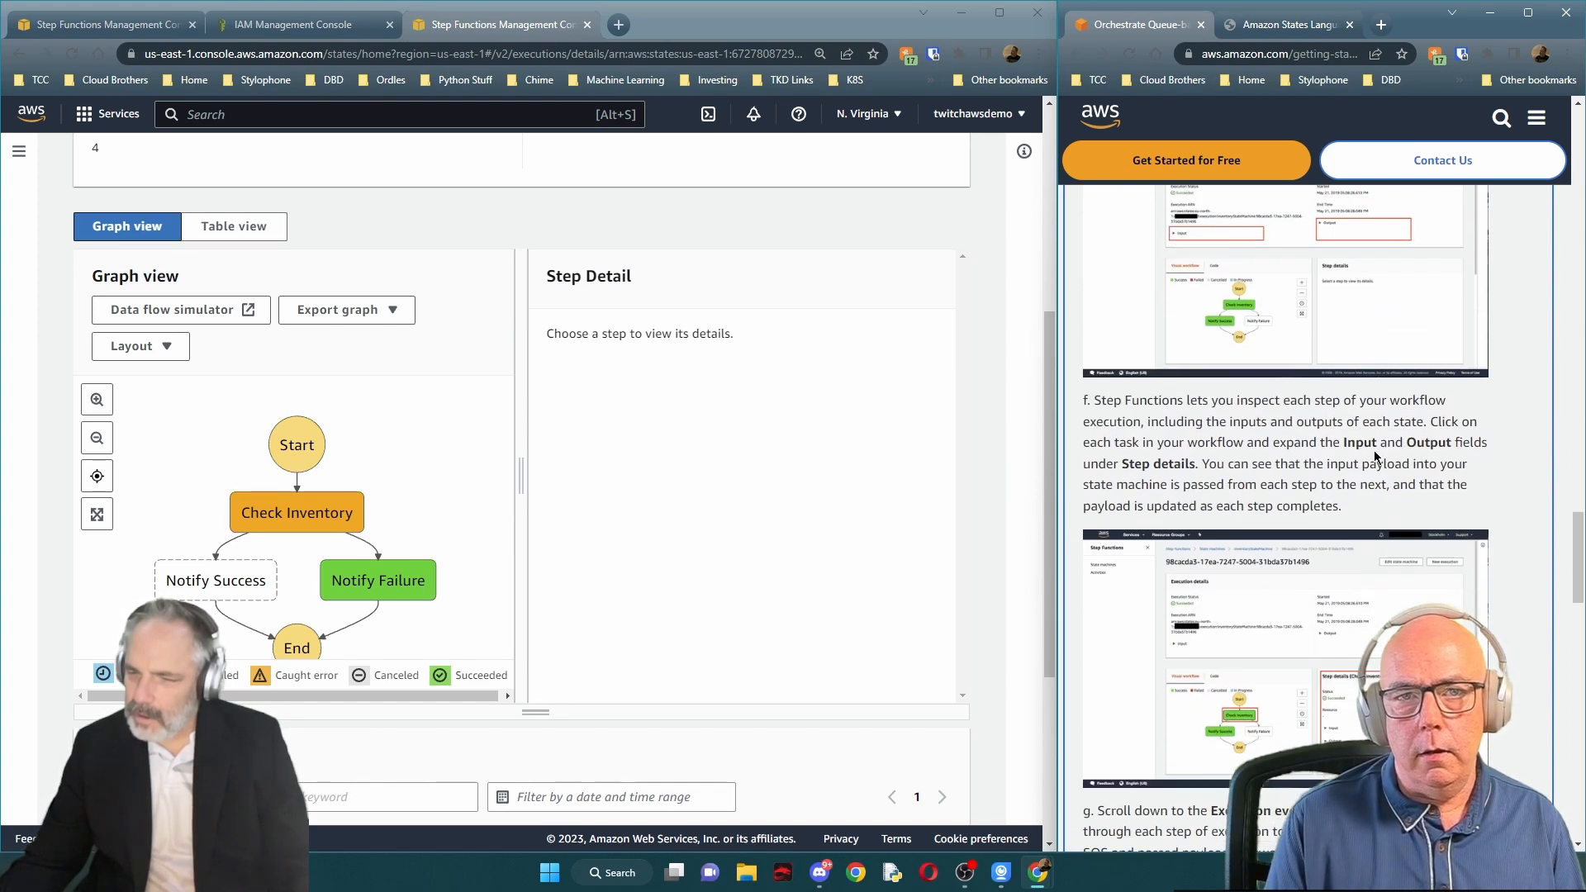
{"action": "left_click", "coordinate": [297, 475]}
{"action": "left_click", "coordinate": [289, 529]}
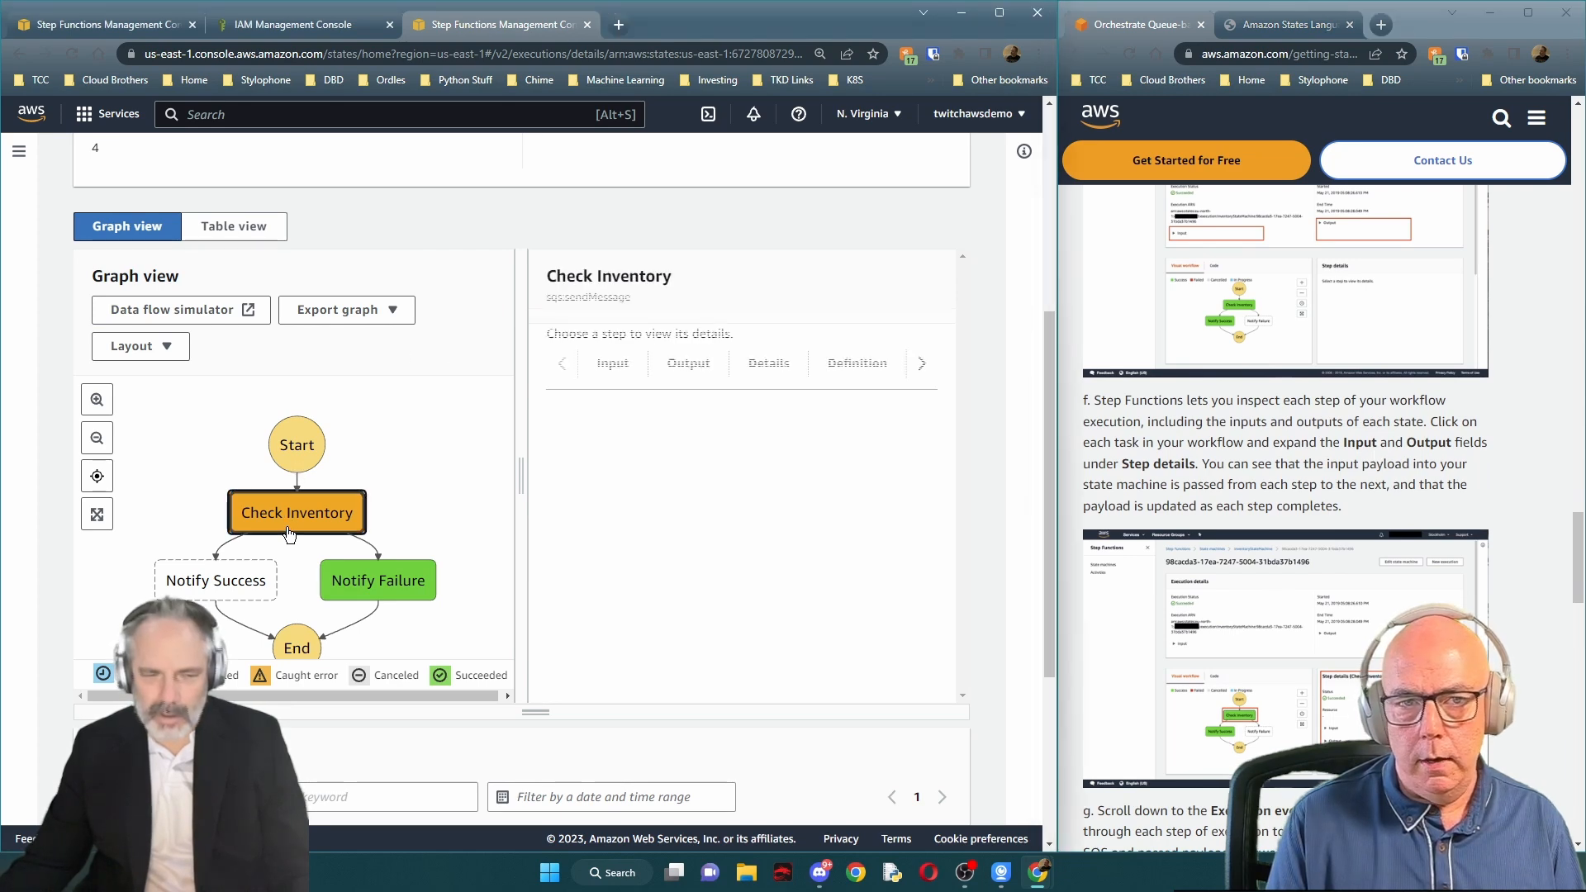
{"action": "left_click", "coordinate": [339, 597]}
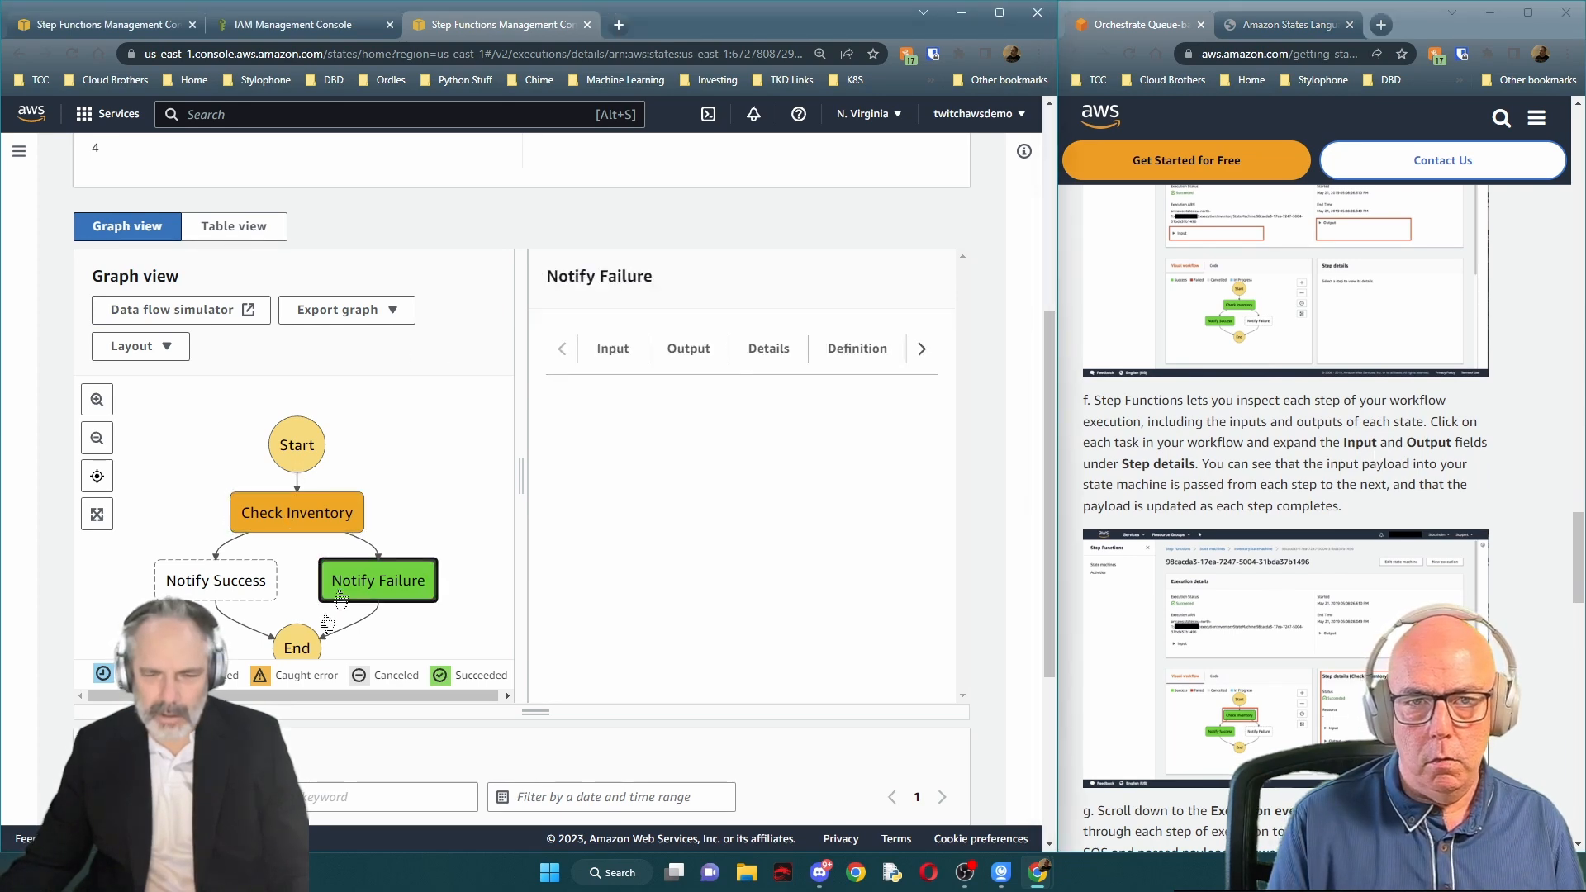
{"action": "left_click", "coordinate": [627, 359]}
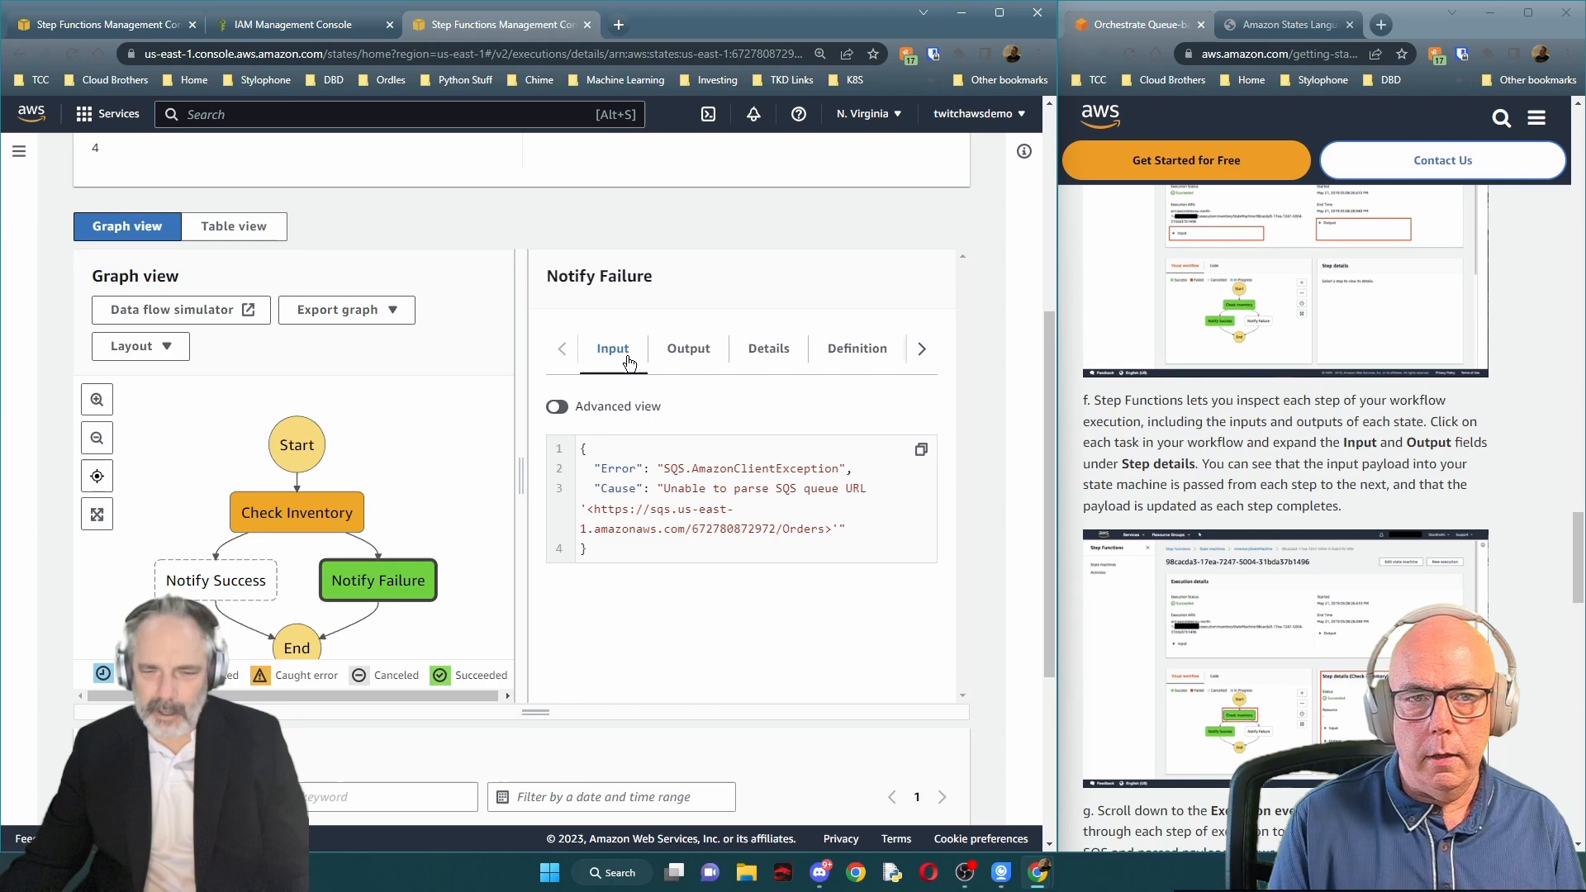
{"action": "left_click", "coordinate": [689, 350]}
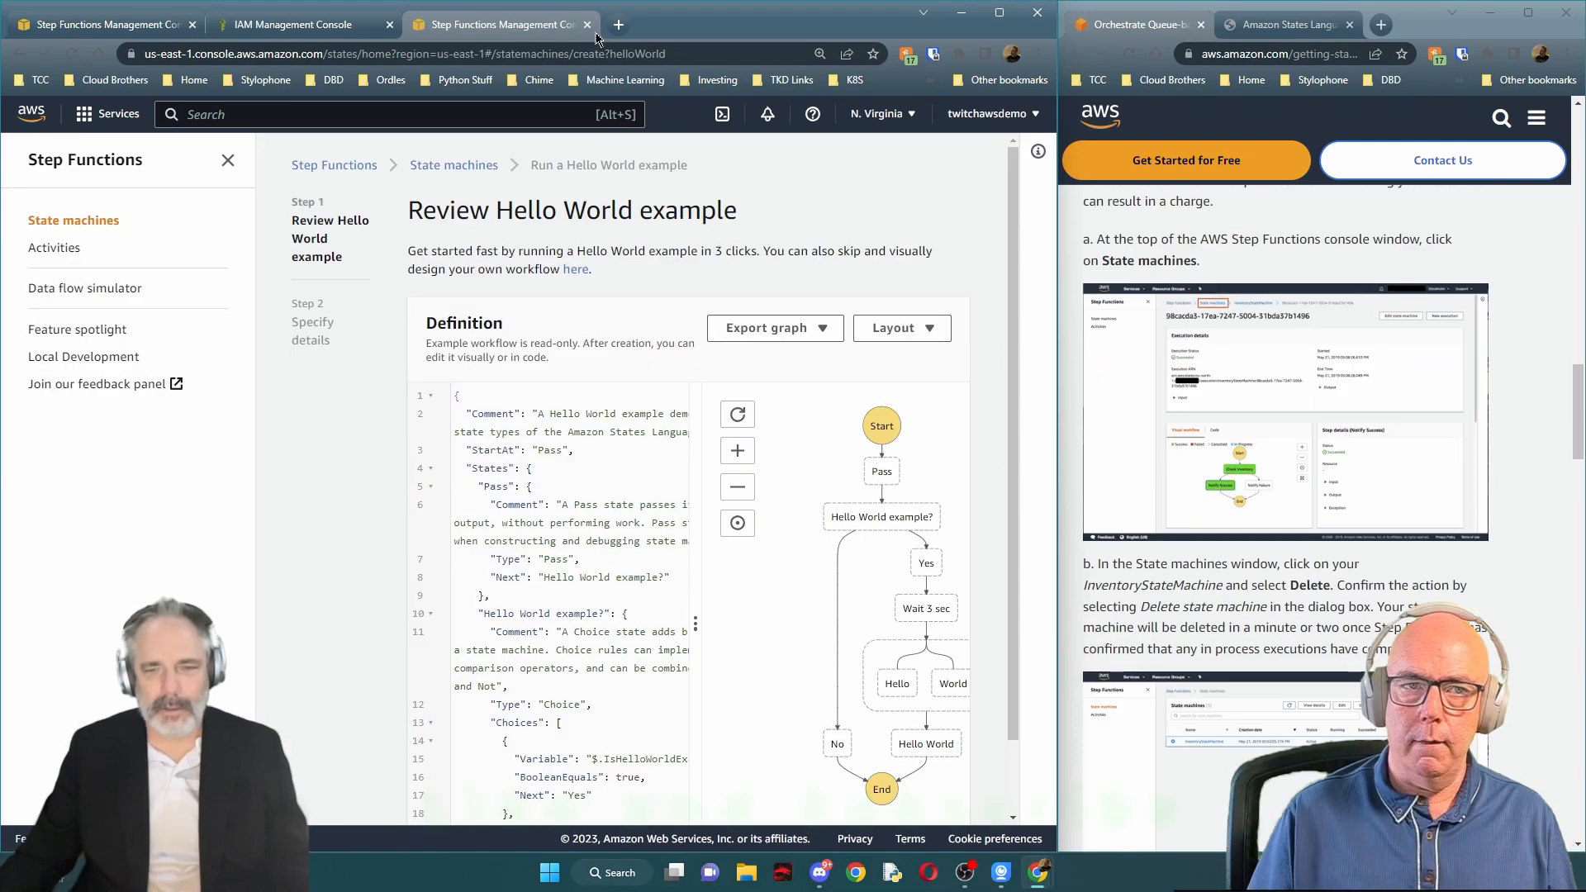
Close the Hello World example page, leaving its unsaved changes, and return to the InventoryStateMachine details page
{"action": "left_click", "coordinate": [533, 73]}
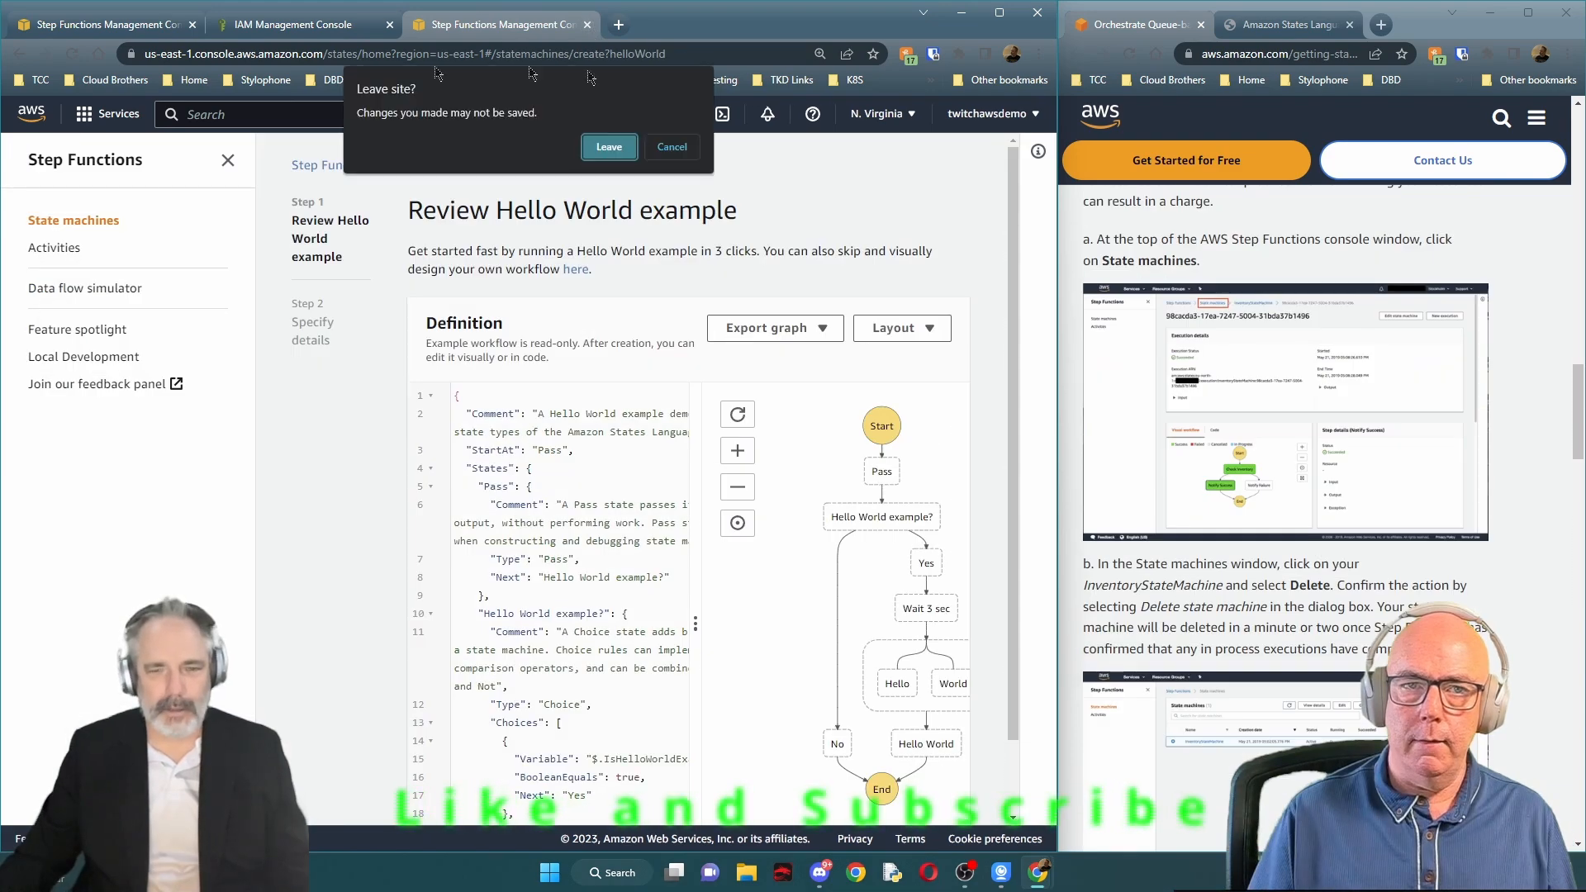
{"action": "left_click", "coordinate": [609, 148]}
{"action": "left_click", "coordinate": [55, 28]}
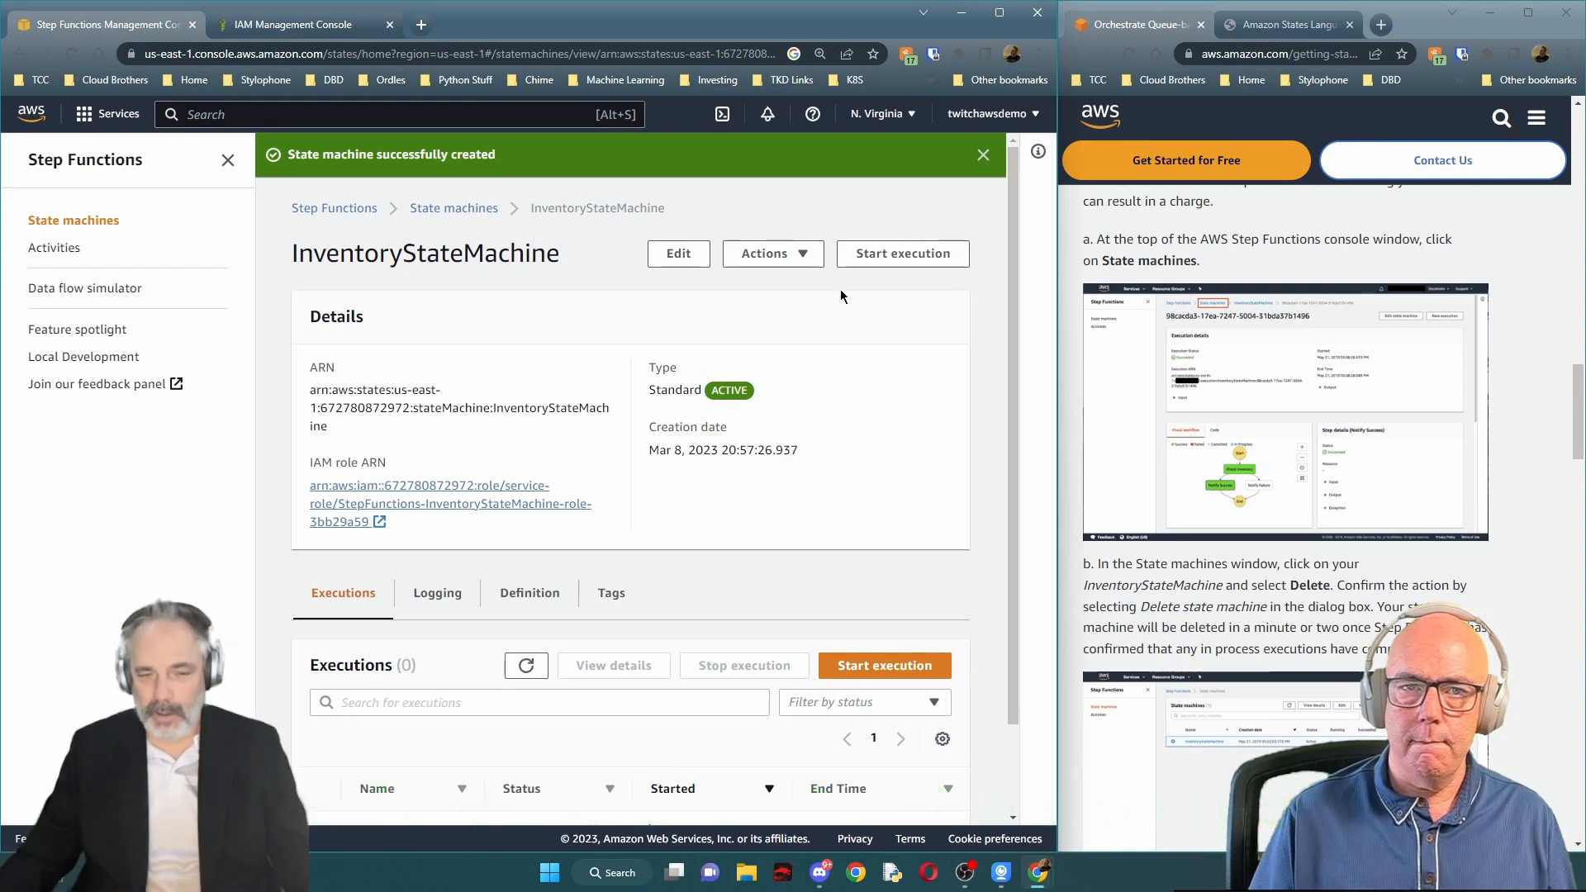
Delete InventoryStateMachine, confirming the deletion with "delete", and reload the state machines list
{"action": "left_click", "coordinate": [809, 263]}
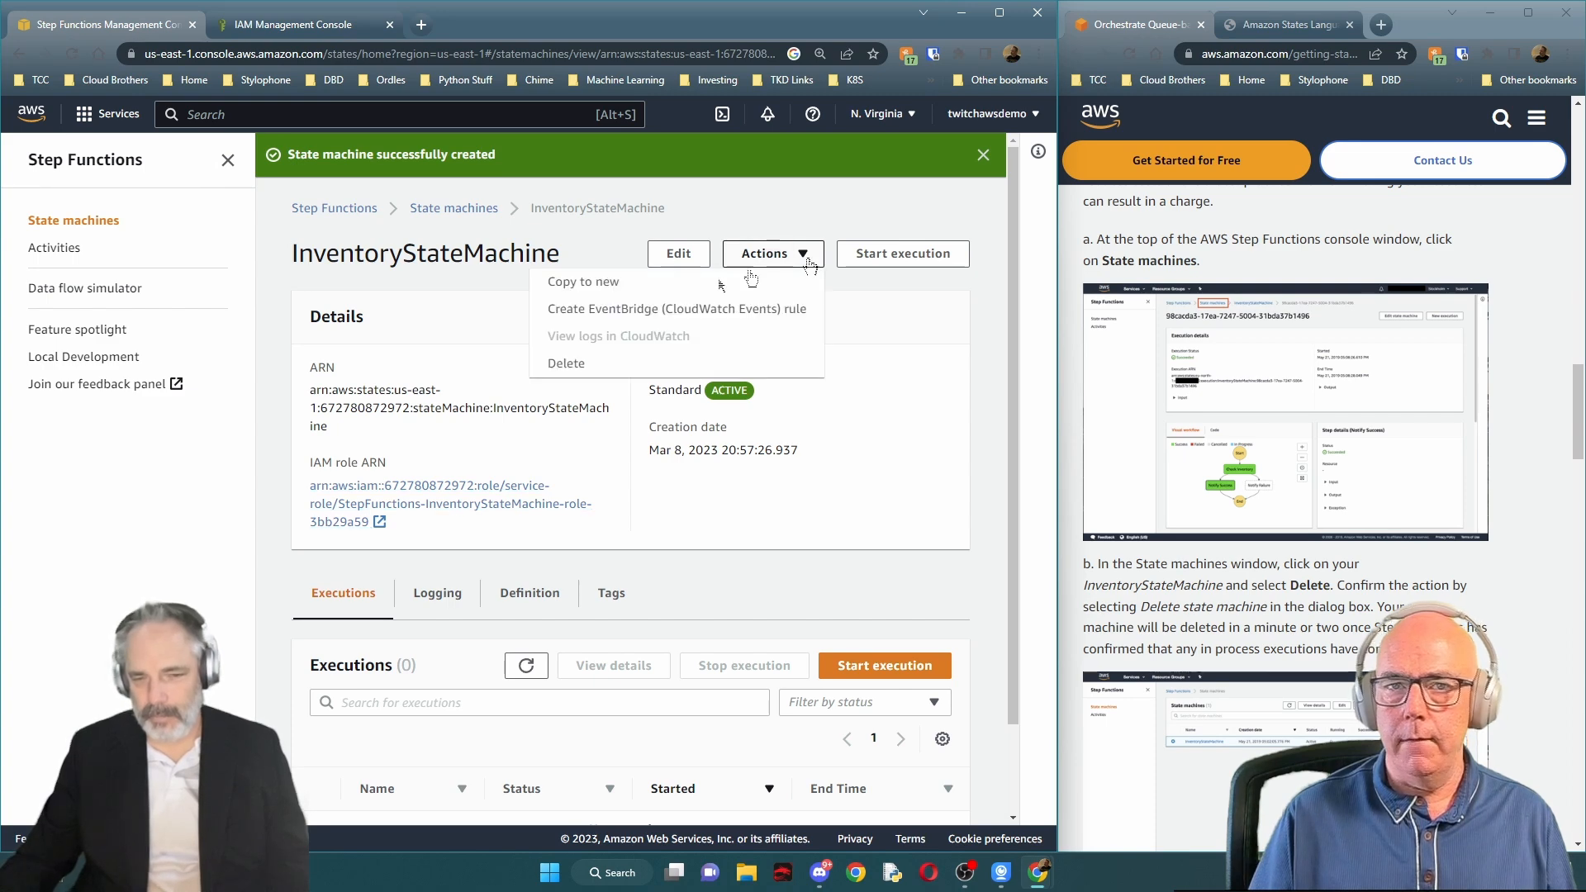
{"action": "left_click", "coordinate": [558, 364]}
{"action": "left_click", "coordinate": [414, 517]}
{"action": "type", "text": "delete"}
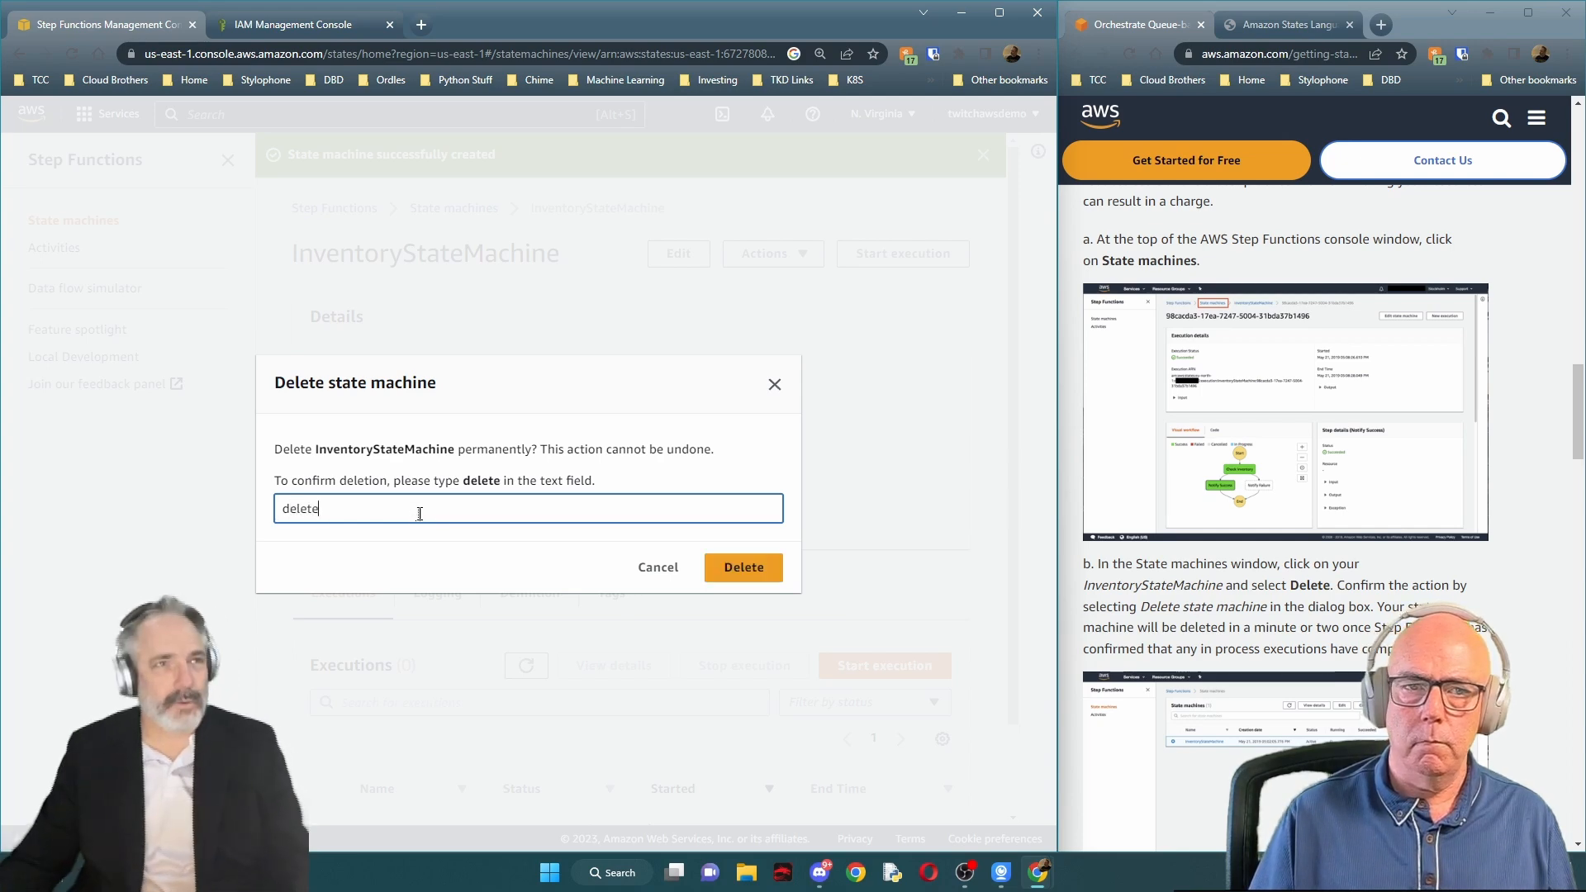
{"action": "left_click", "coordinate": [757, 577]}
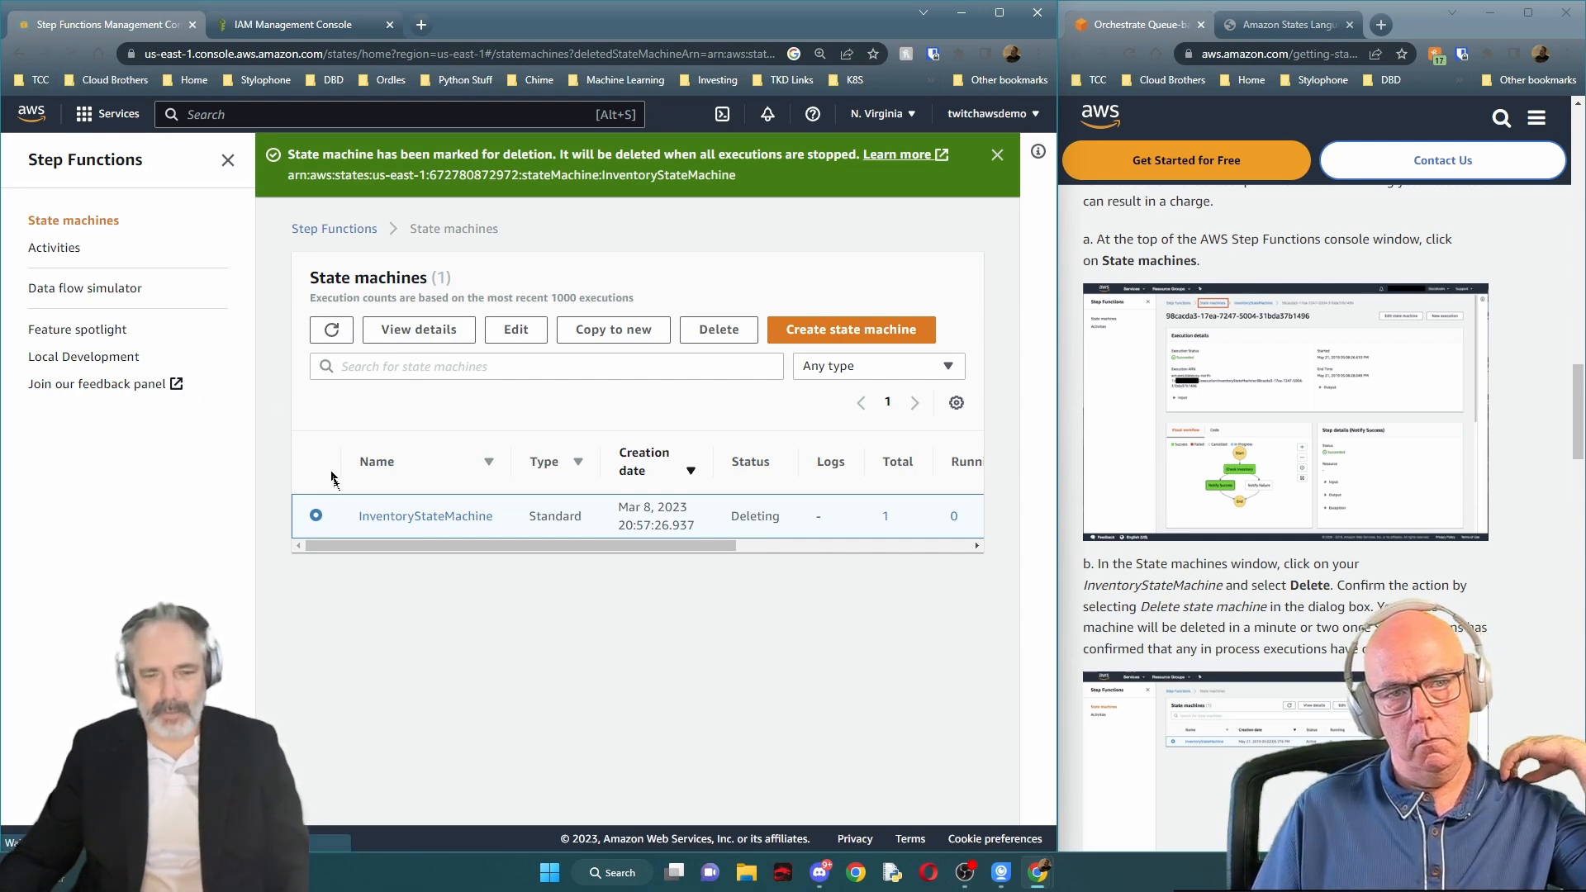
{"action": "left_click", "coordinate": [72, 54]}
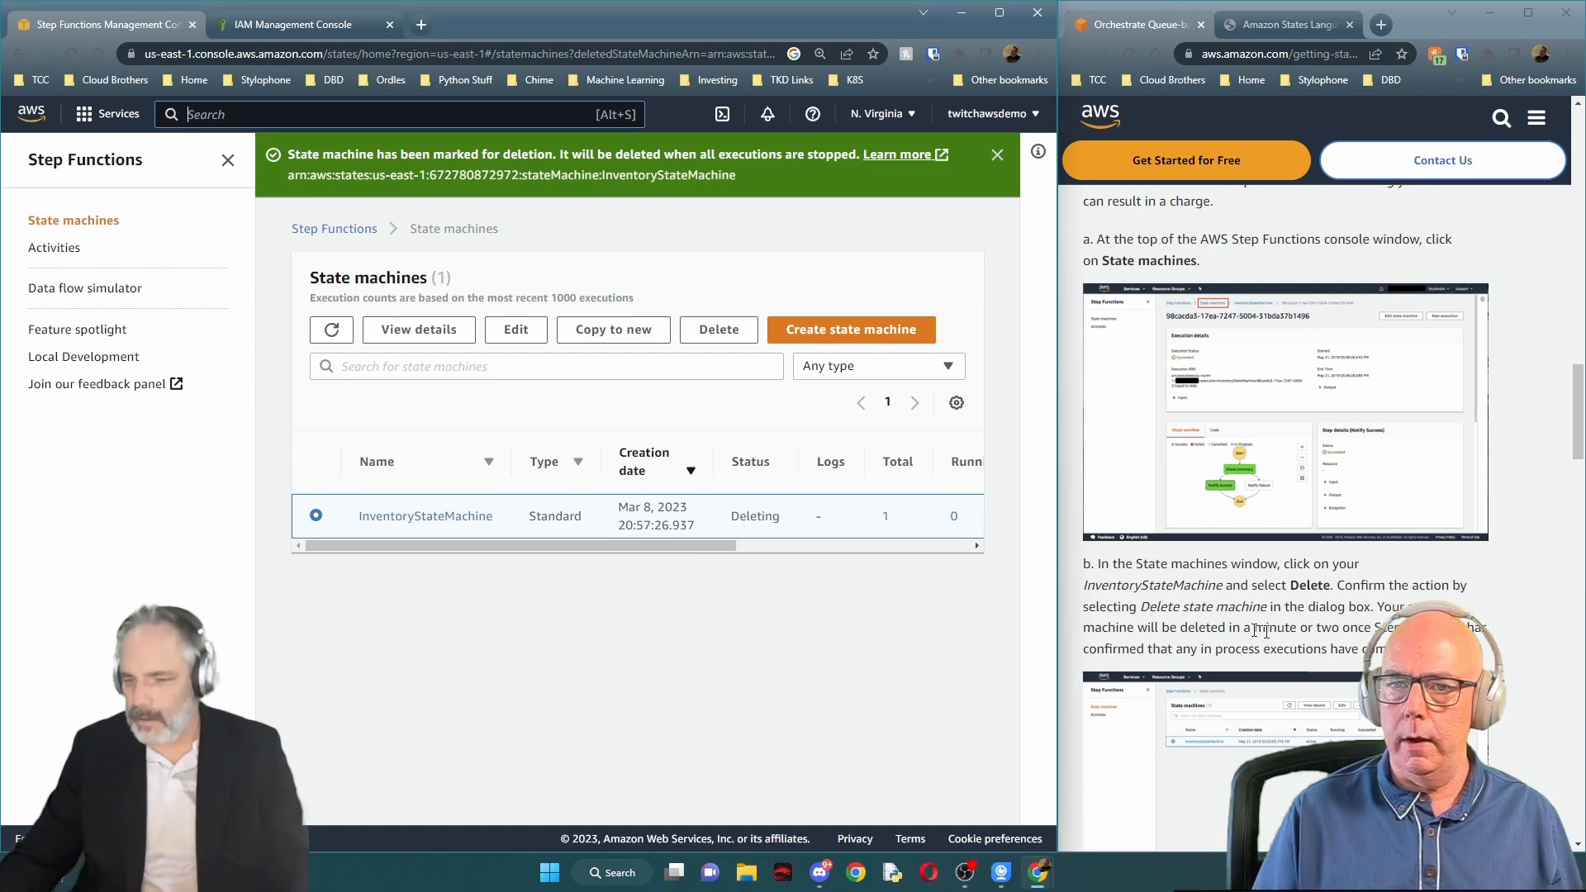
Following tutorial step c, search the console for "lambda" and open the Lambda functions list
{"action": "scroll", "coordinate": [1283, 632], "scroll_direction": "down", "scroll_amount": 2}
{"action": "scroll", "coordinate": [1282, 632], "scroll_direction": "down", "scroll_amount": 5}
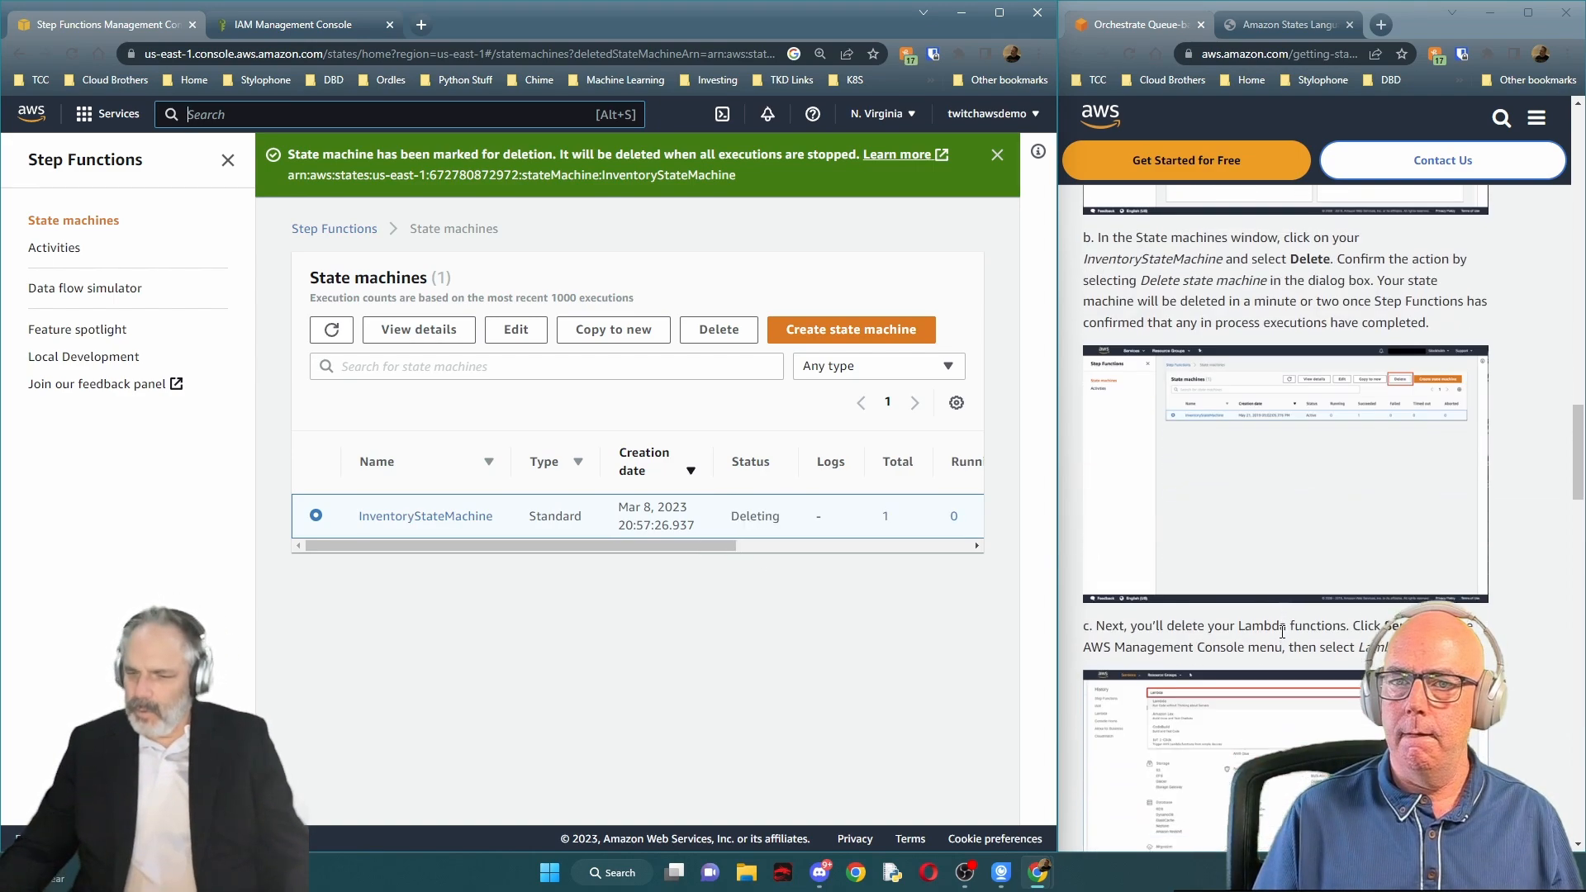
{"action": "scroll", "coordinate": [1282, 632], "scroll_direction": "down", "scroll_amount": 1}
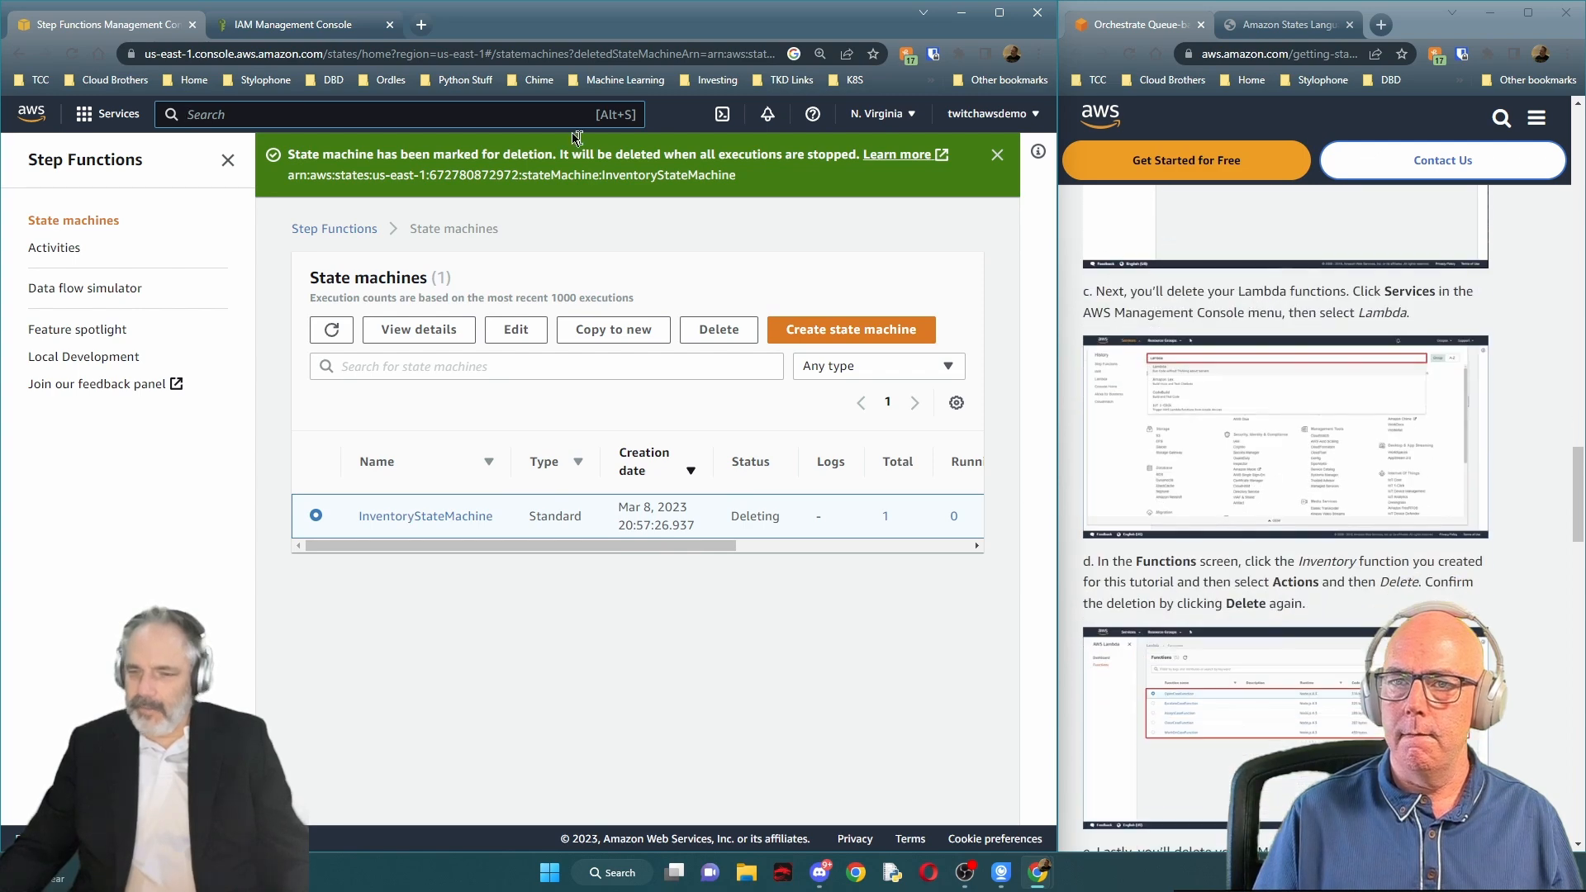
{"action": "left_click", "coordinate": [252, 108]}
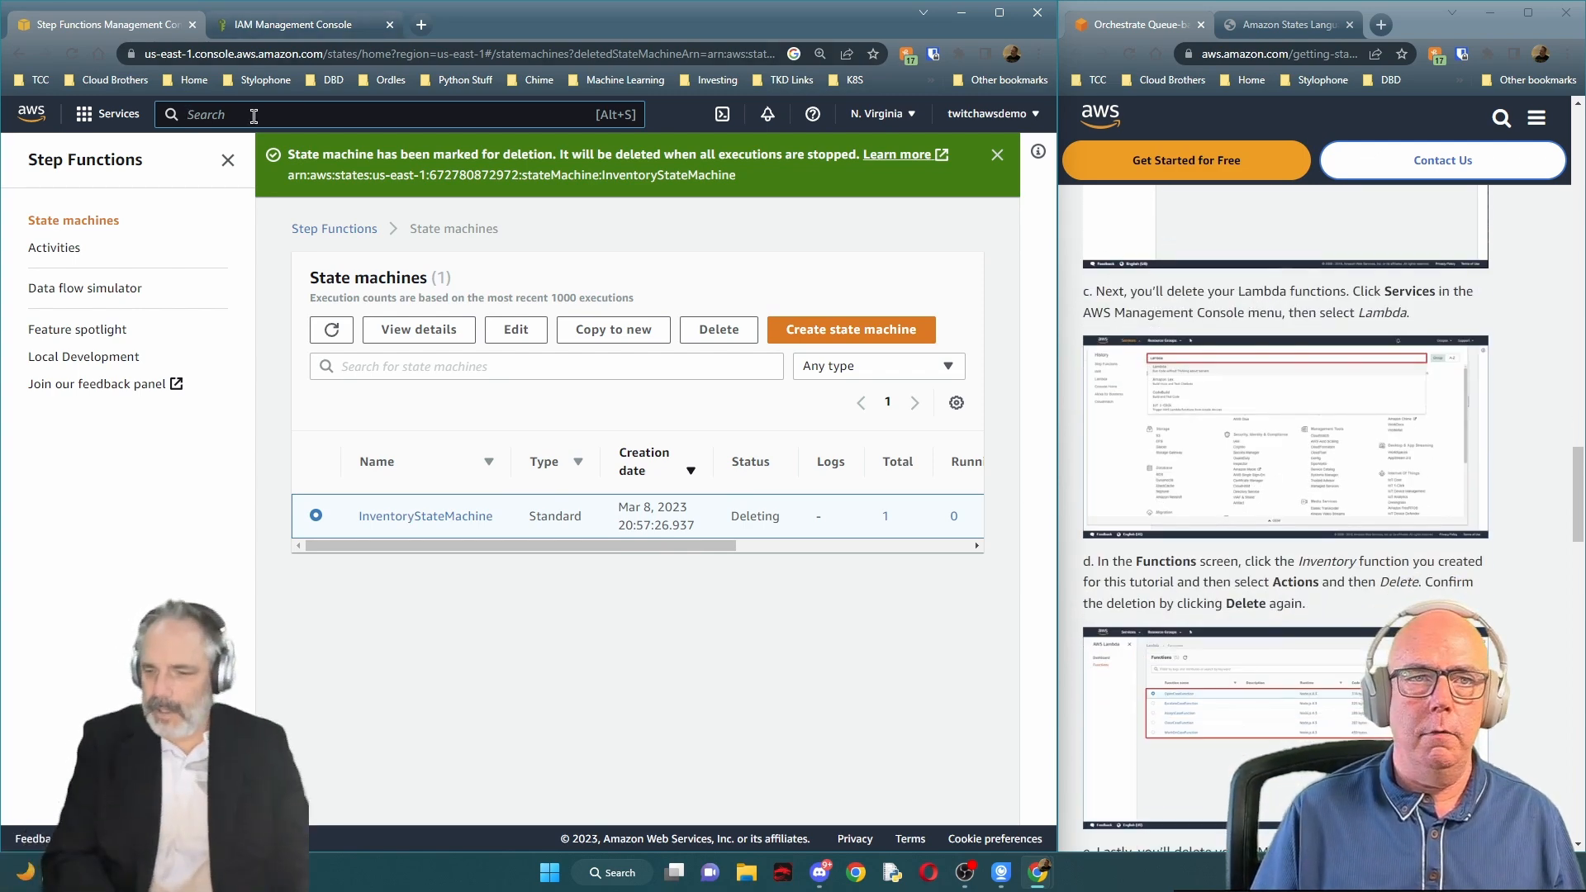
{"action": "type", "text": "lamba"}
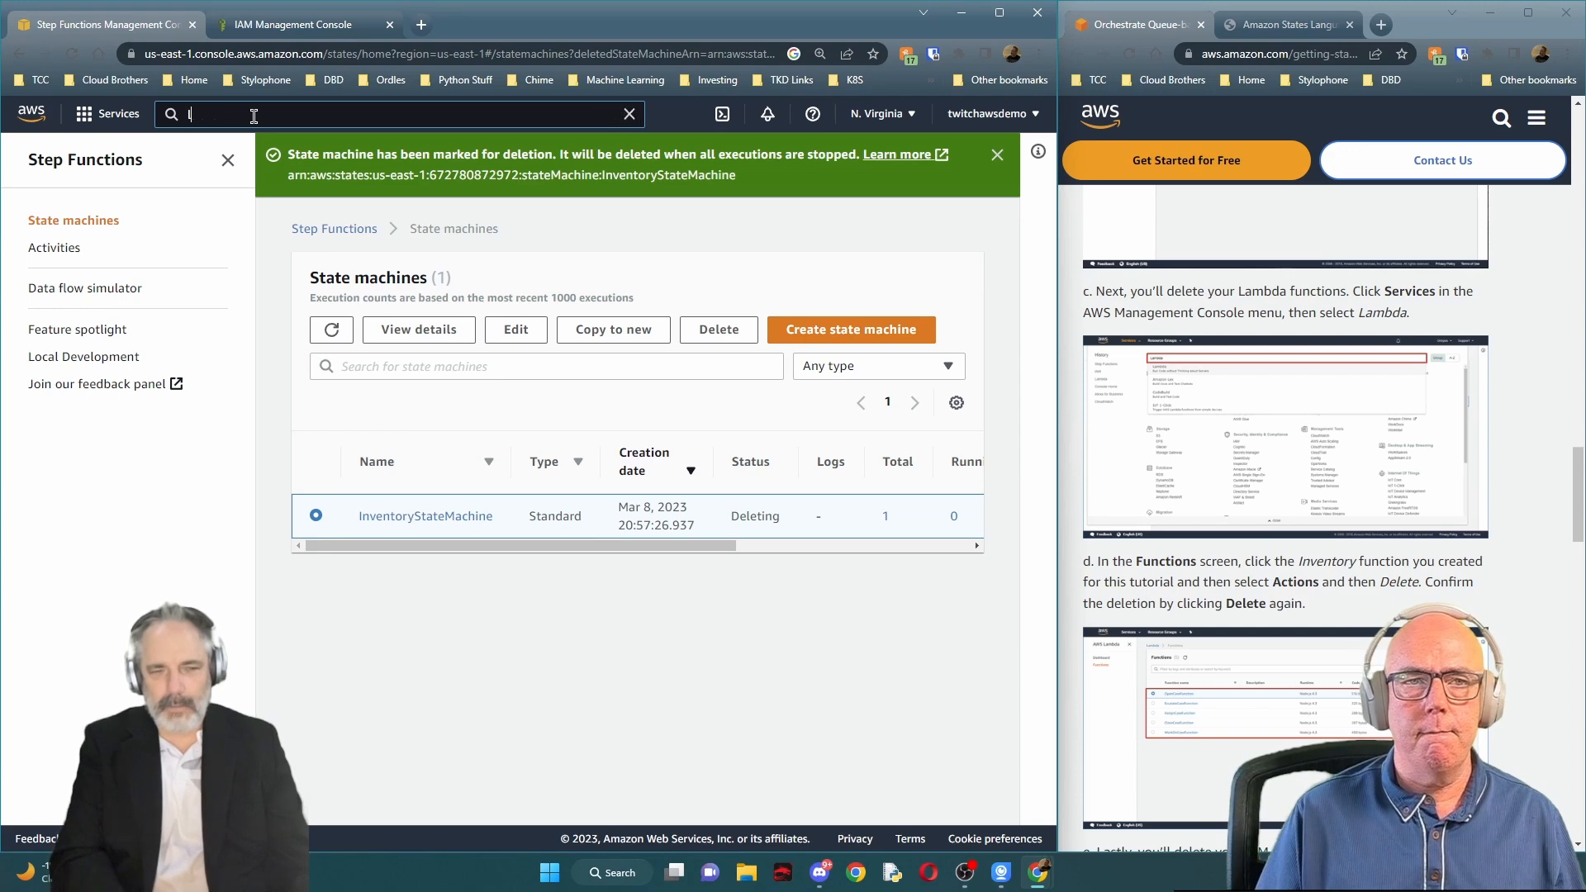
{"action": "key", "text": "BackSpace"}
{"action": "type", "text": "da"}
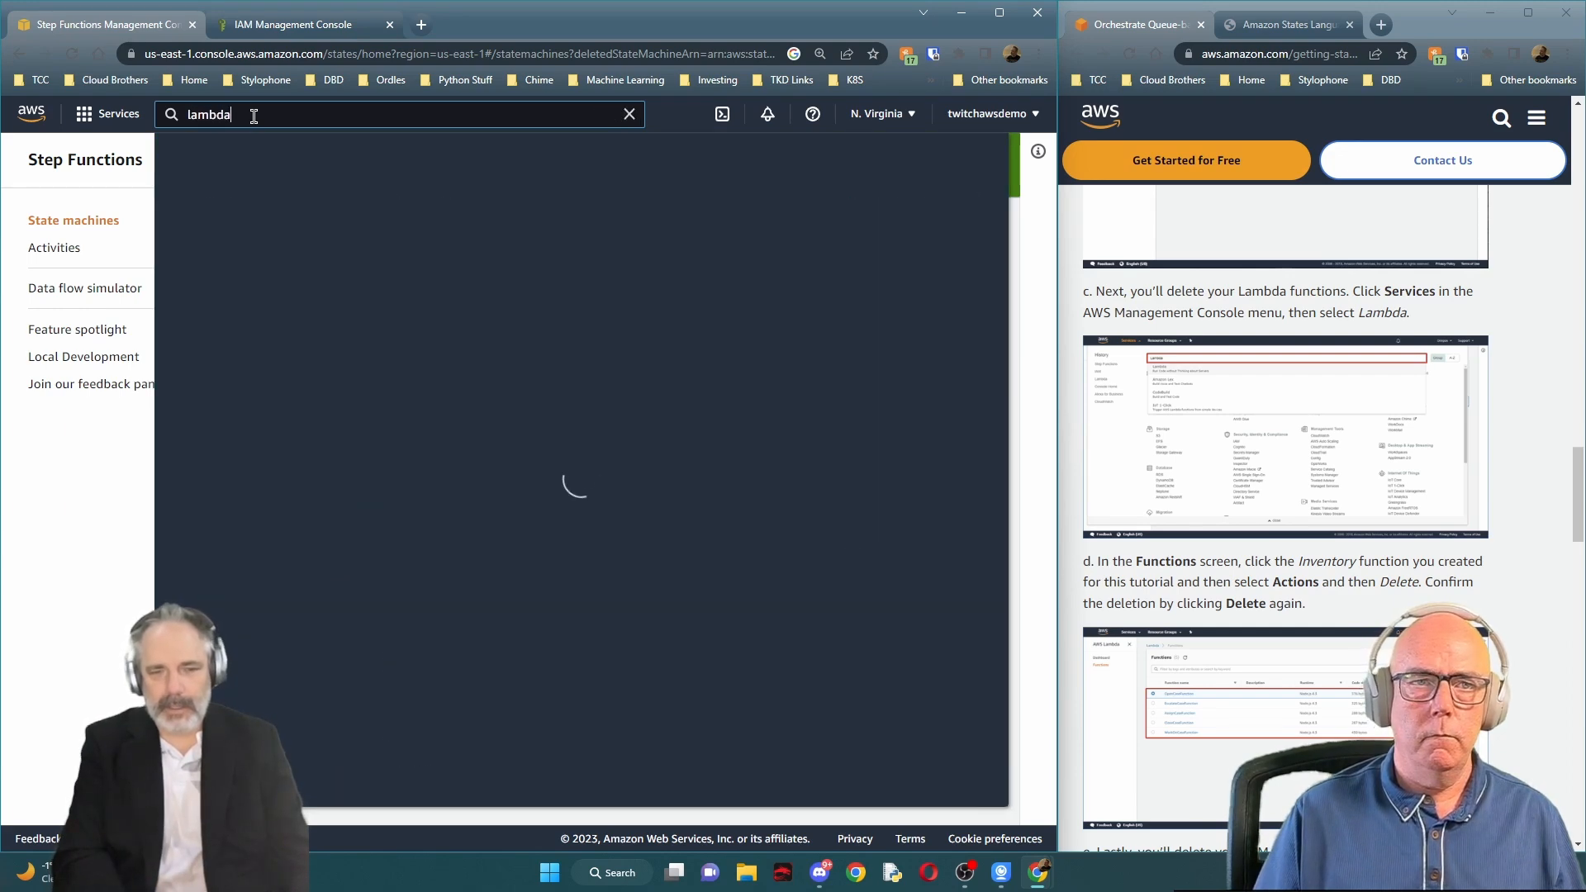
{"action": "left_click", "coordinate": [455, 260]}
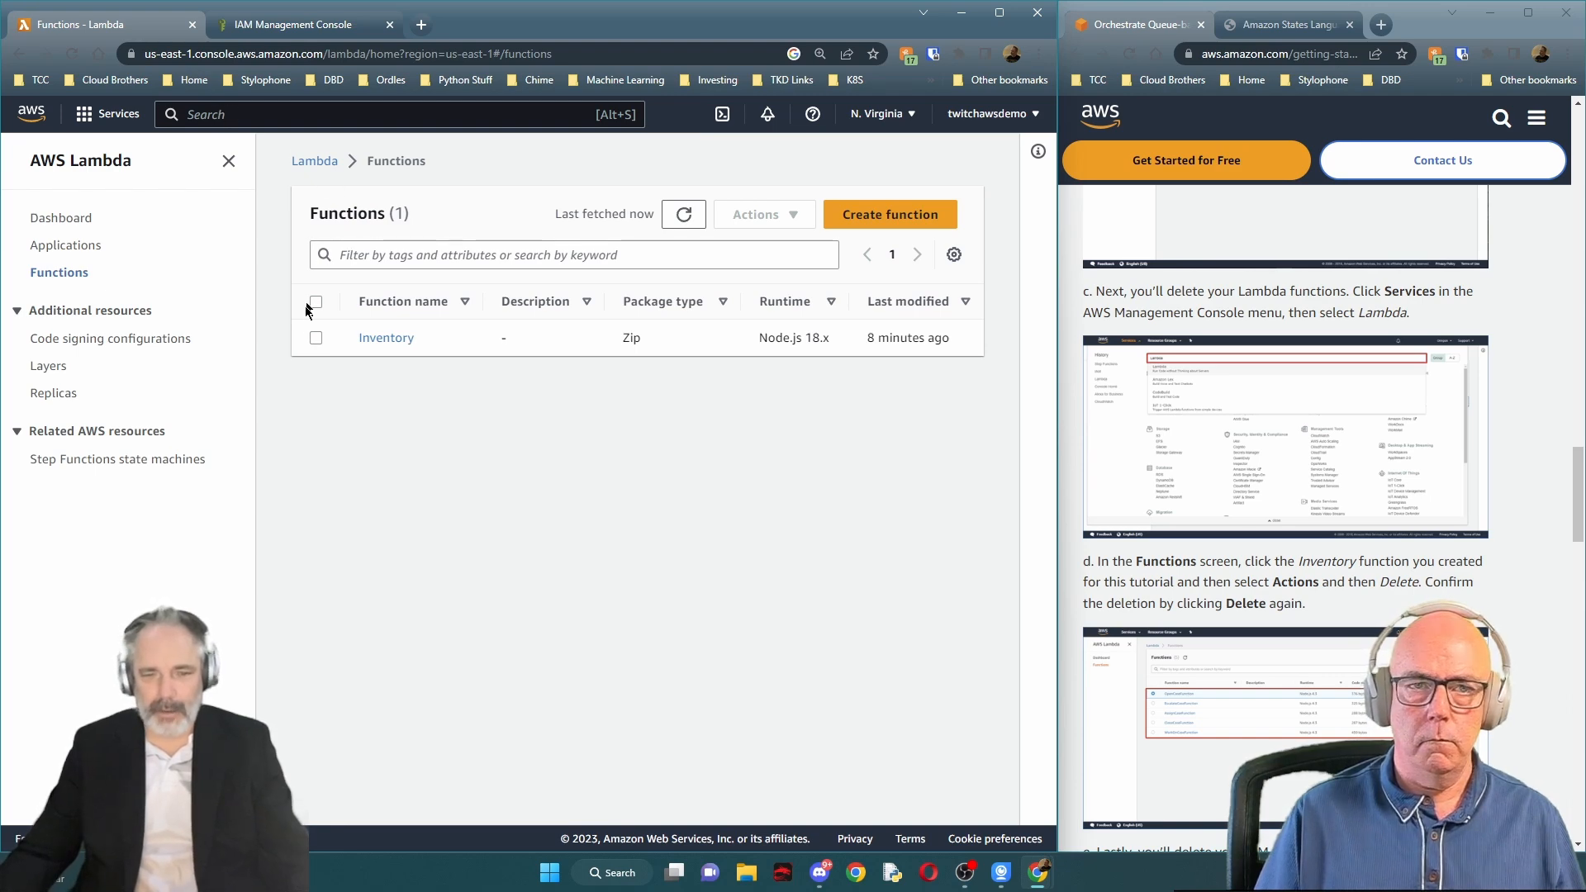
Delete the Inventory Lambda function, confirming the deletion with "delete", and close the deletion dialog
{"action": "left_click", "coordinate": [316, 338]}
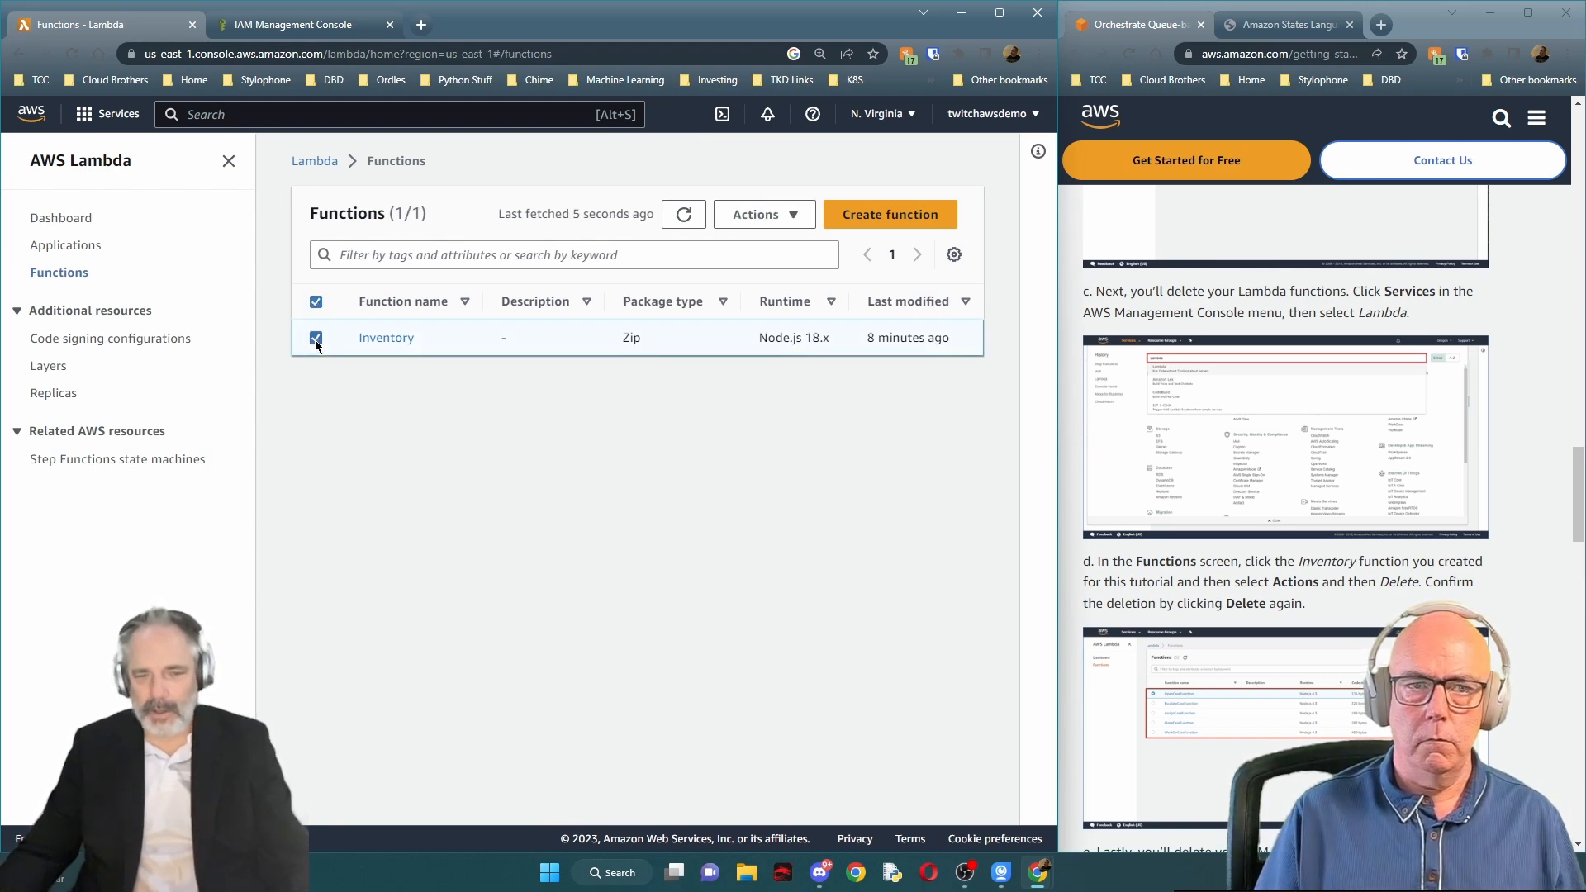
{"action": "left_click", "coordinate": [766, 216]}
{"action": "left_click", "coordinate": [738, 300]}
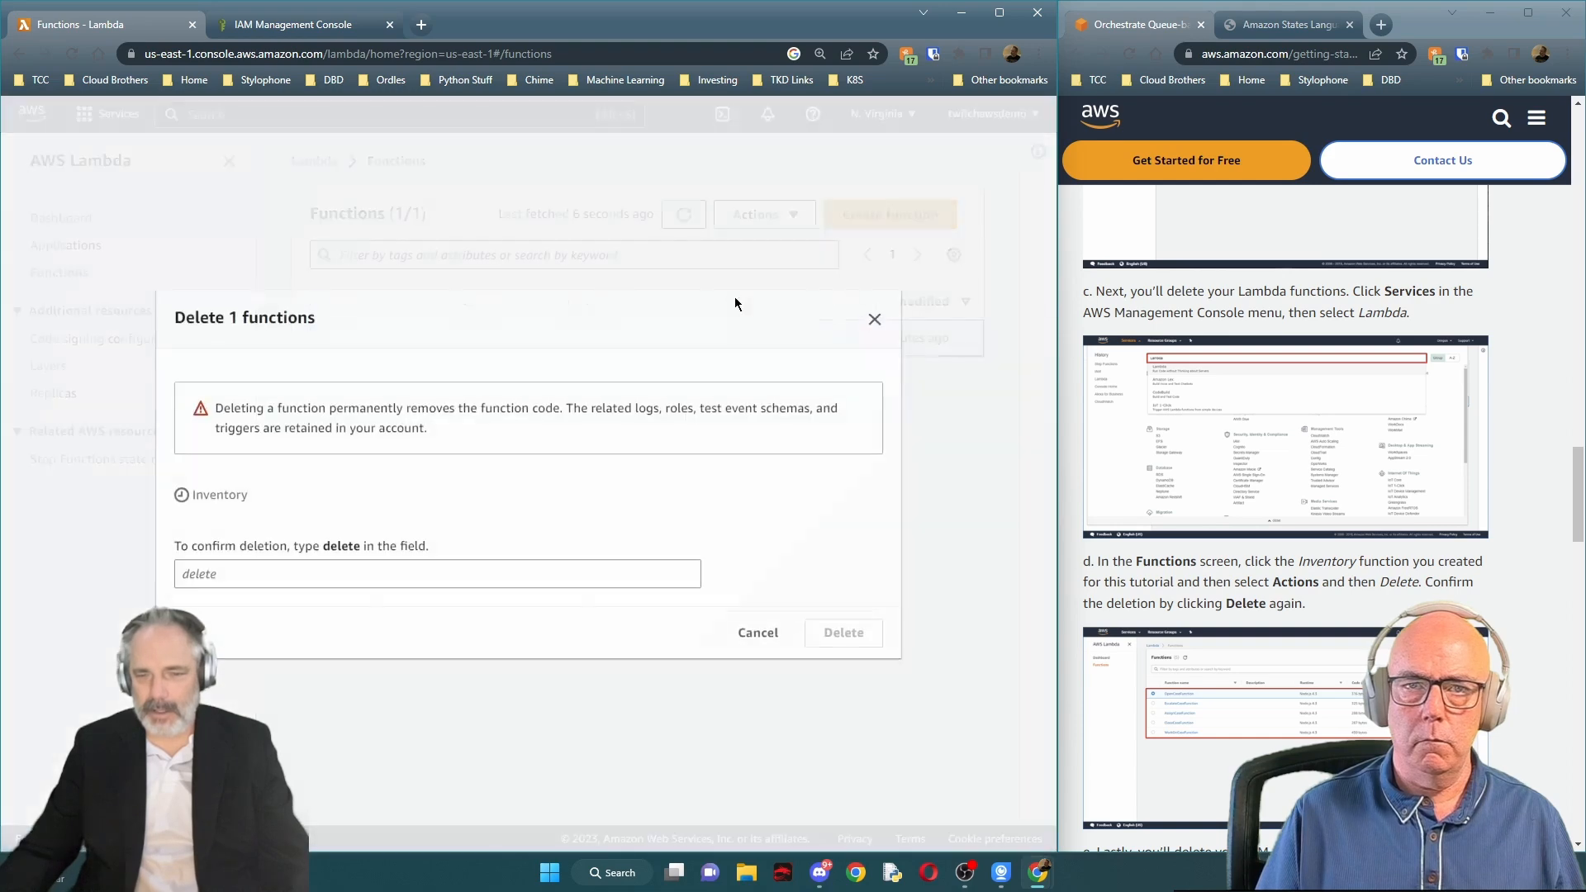
{"action": "left_click", "coordinate": [322, 573]}
{"action": "type", "text": "de"}
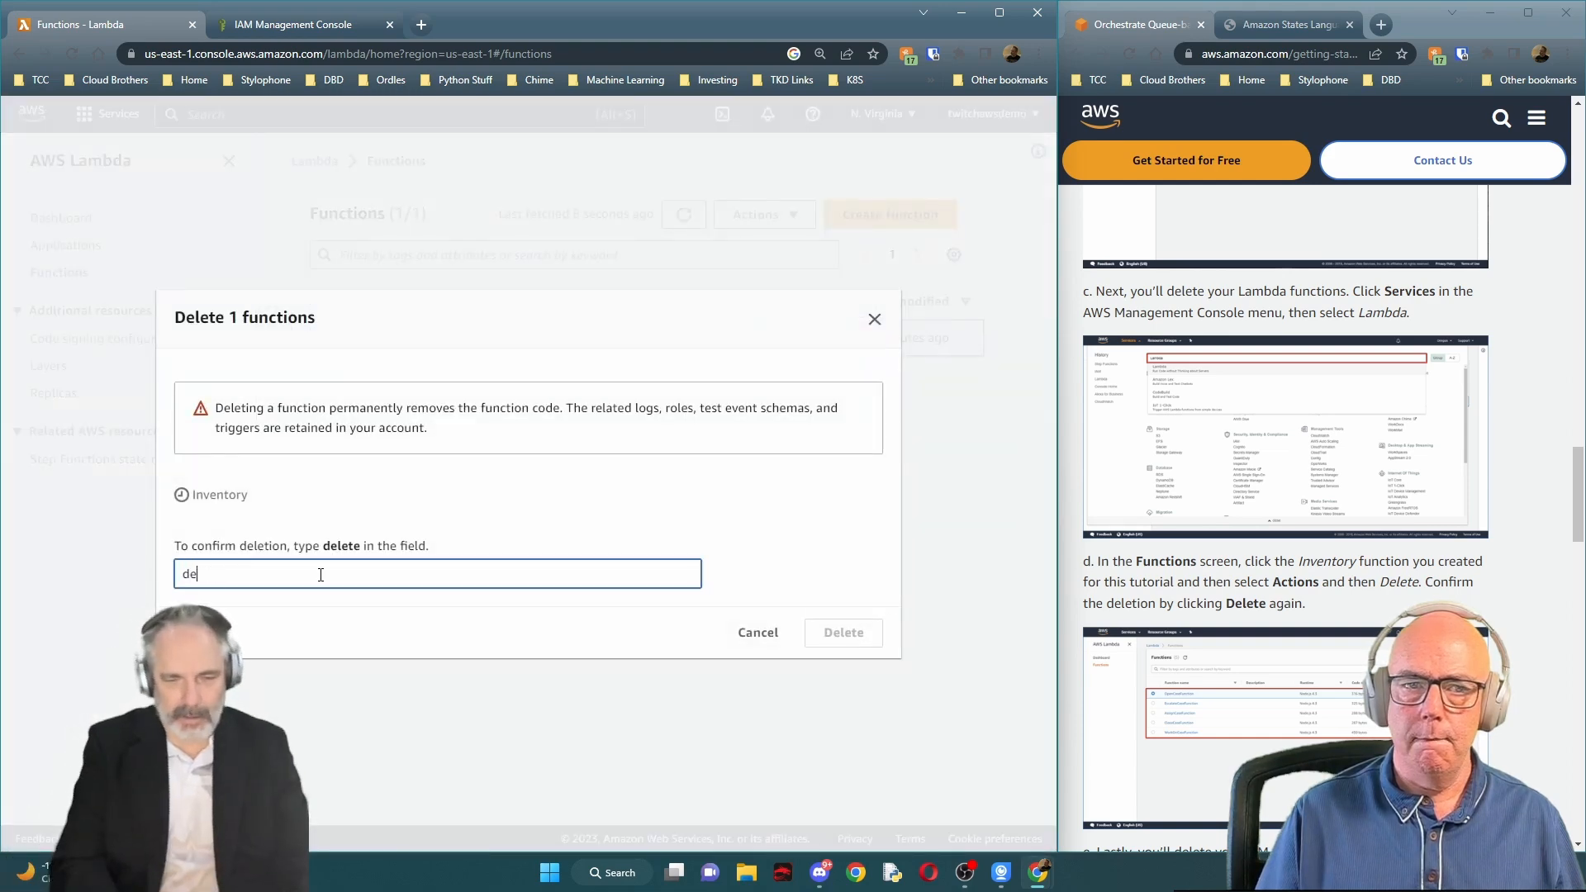
{"action": "type", "text": "lete"}
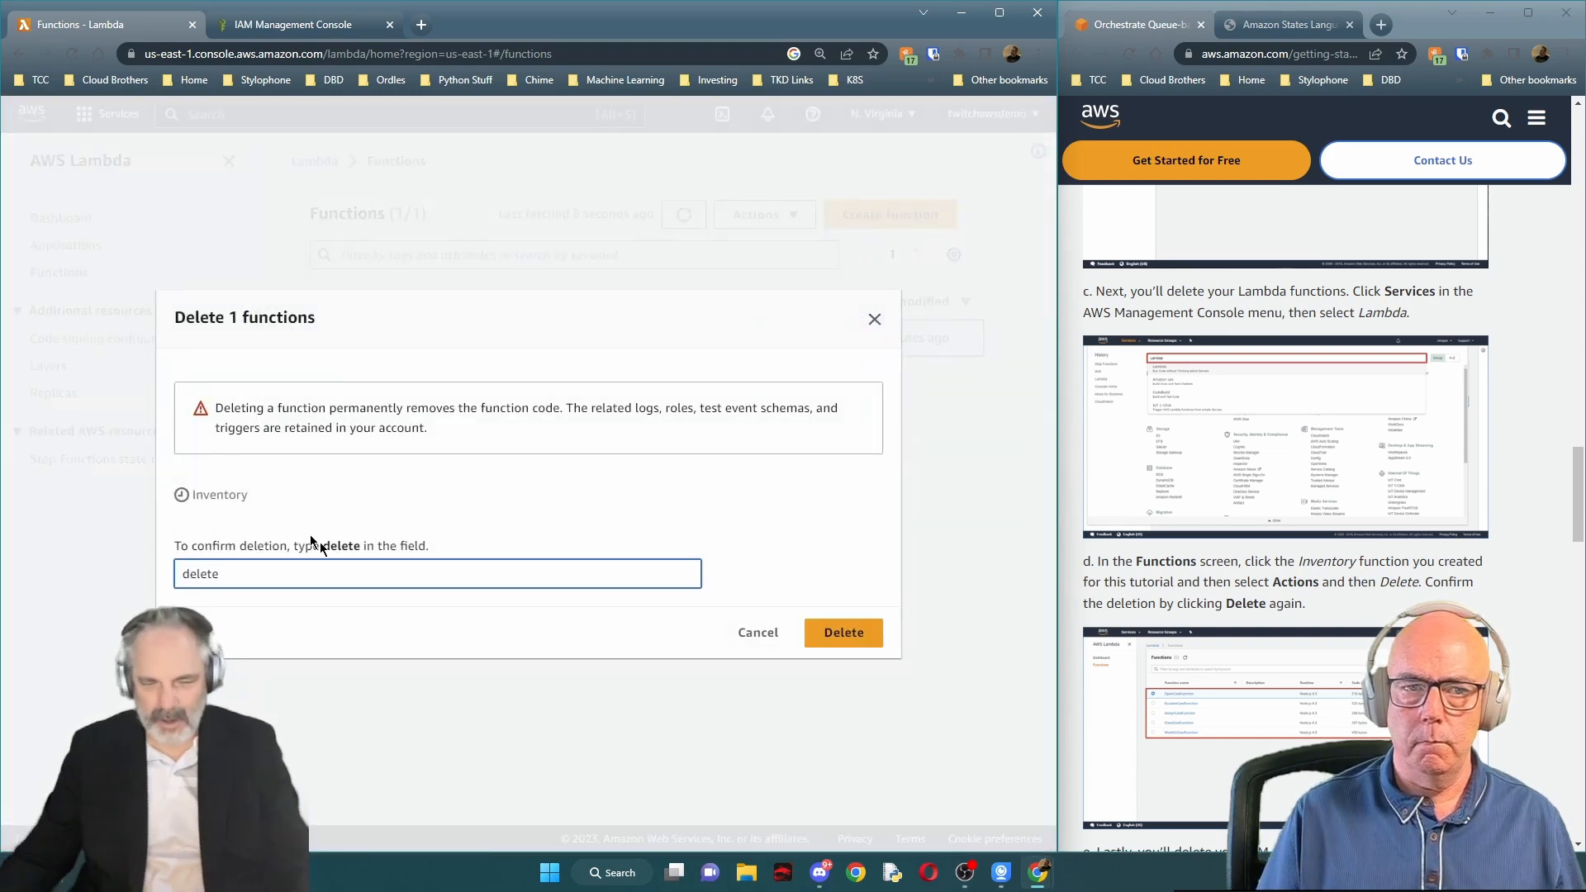
{"action": "left_click", "coordinate": [843, 633]}
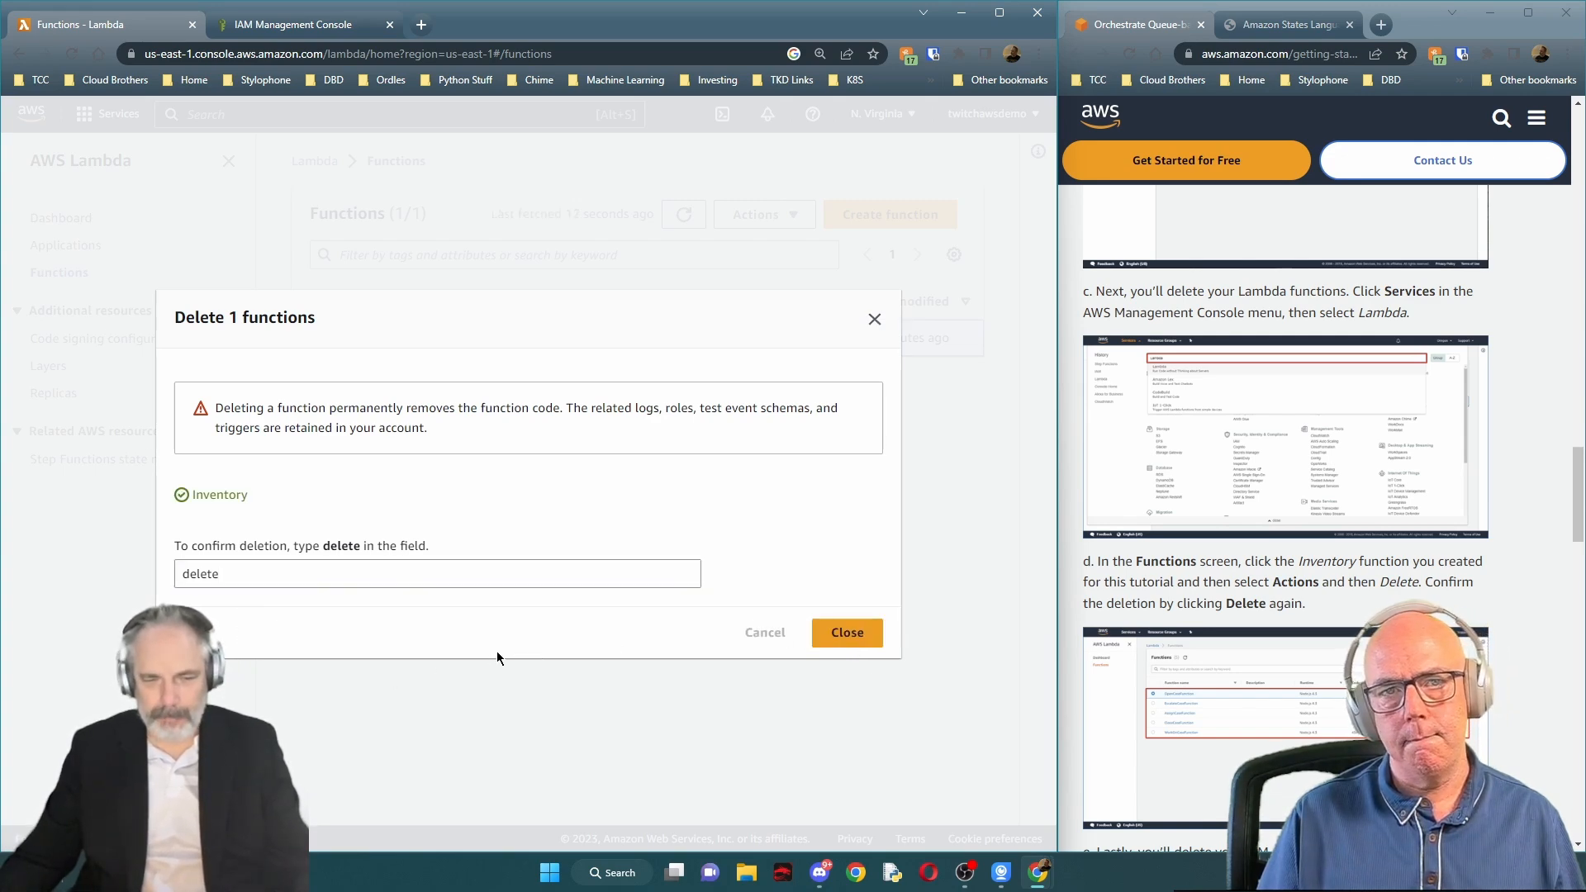
{"action": "left_click", "coordinate": [856, 638]}
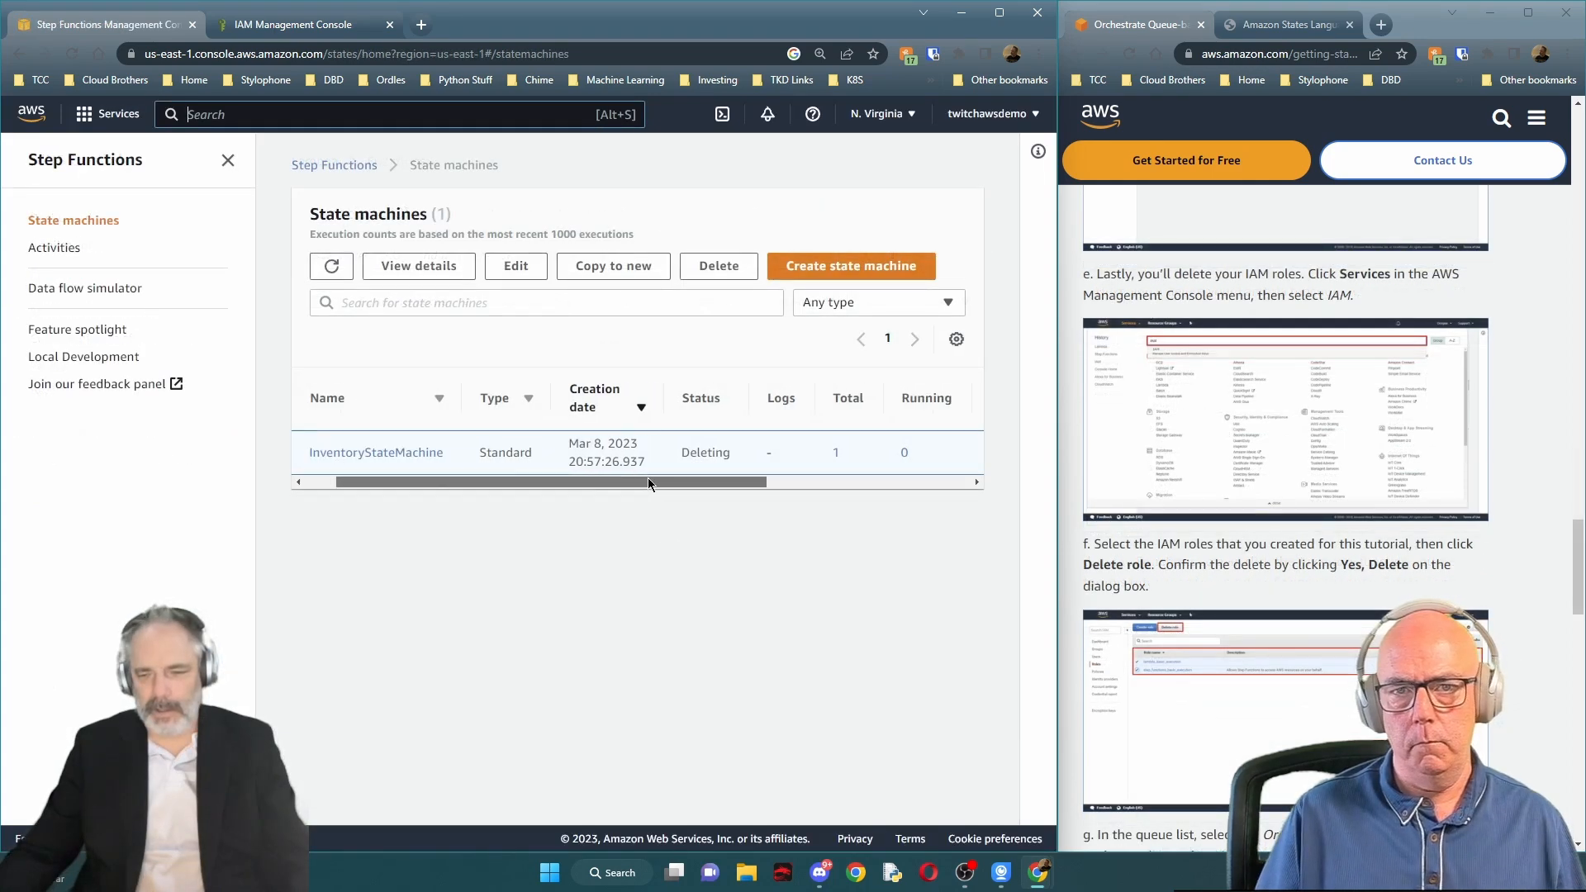
Check InventoryStateMachine in the state machines list, then search the console for "iam" and open the IAM roles
{"action": "left_click_drag", "start_coordinate": [649, 482], "coordinate": [457, 459]}
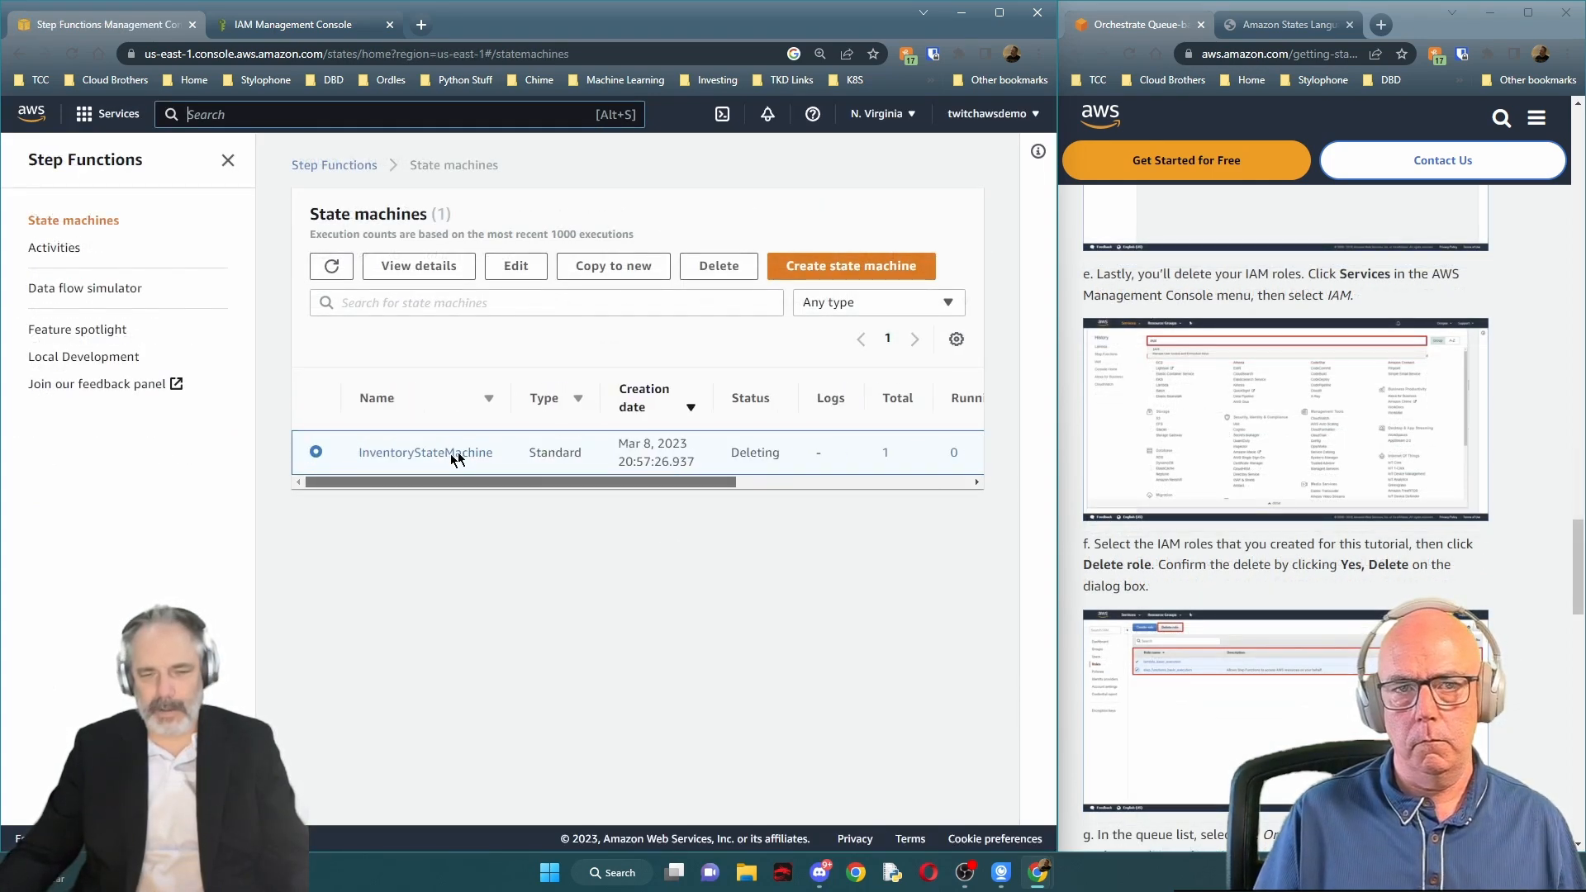
{"action": "left_click", "coordinate": [324, 120]}
{"action": "type", "text": "iam"}
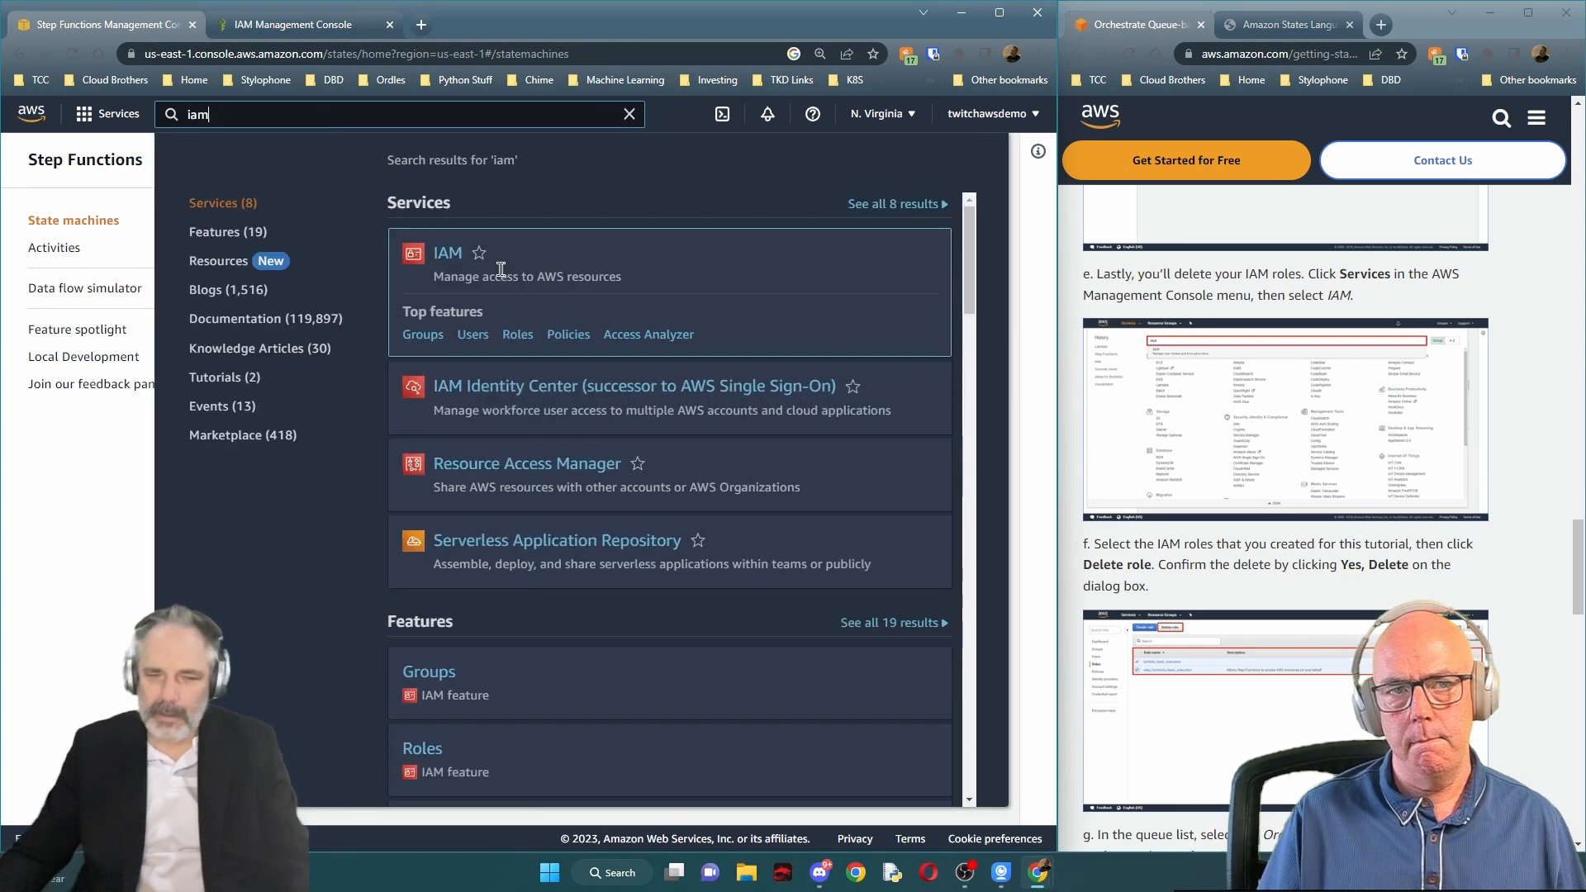
{"action": "left_click", "coordinate": [449, 253]}
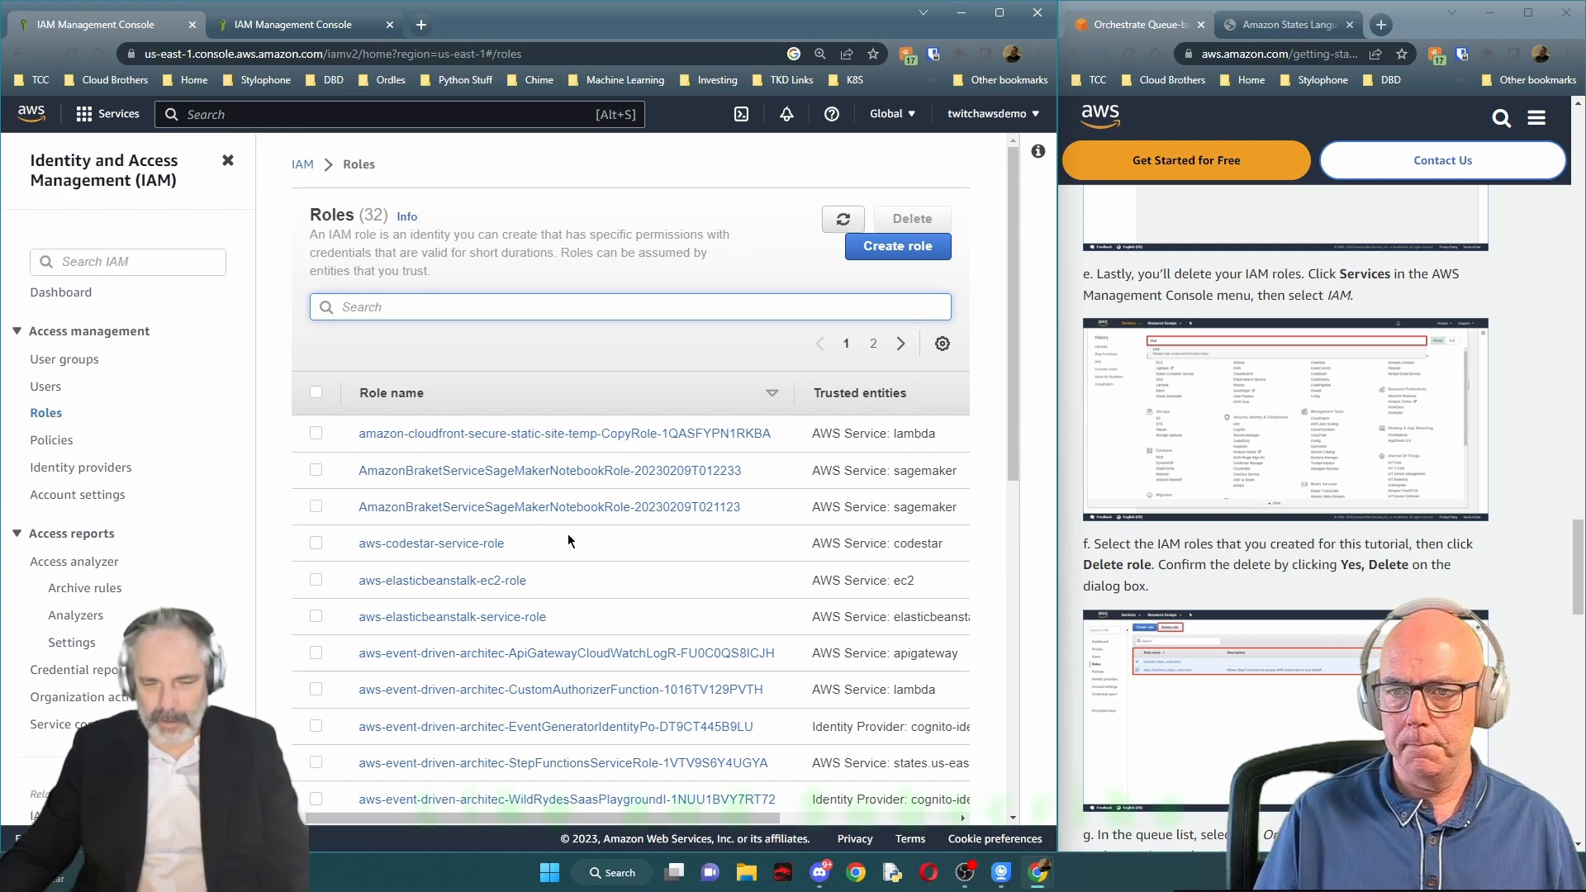
Filter the IAM roles by "lamb" and delete the lambda_basic_execution role, confirming with its name
{"action": "scroll", "coordinate": [567, 534], "scroll_direction": "down", "scroll_amount": 1}
{"action": "key", "text": "ctrl+Tab"}
{"action": "scroll", "coordinate": [1286, 496], "scroll_direction": "down", "scroll_amount": 1}
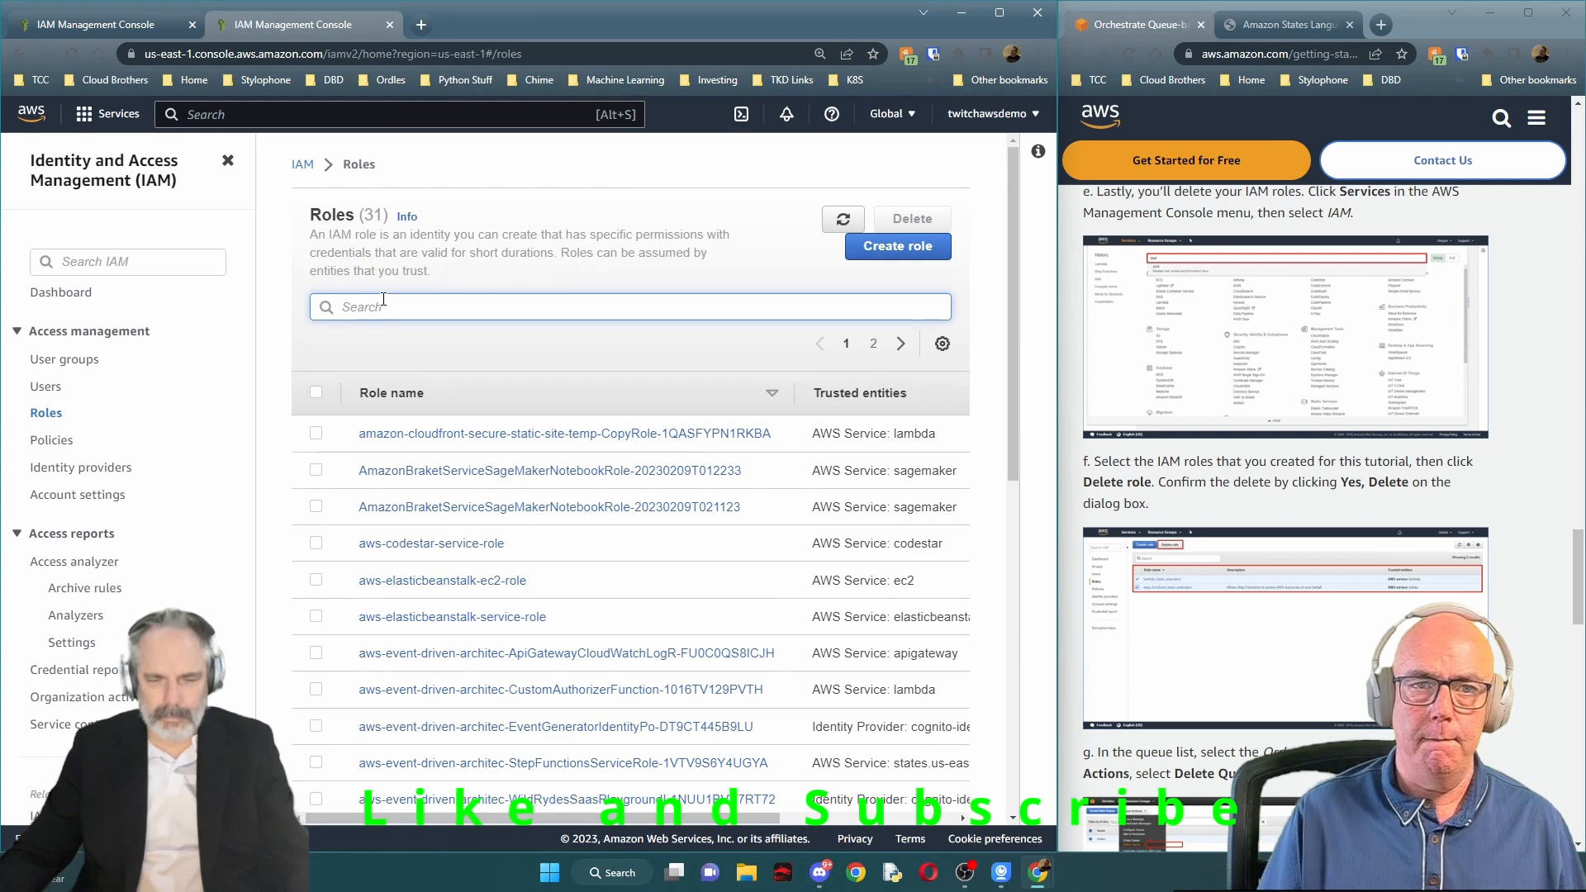
{"action": "type", "text": "lamb"}
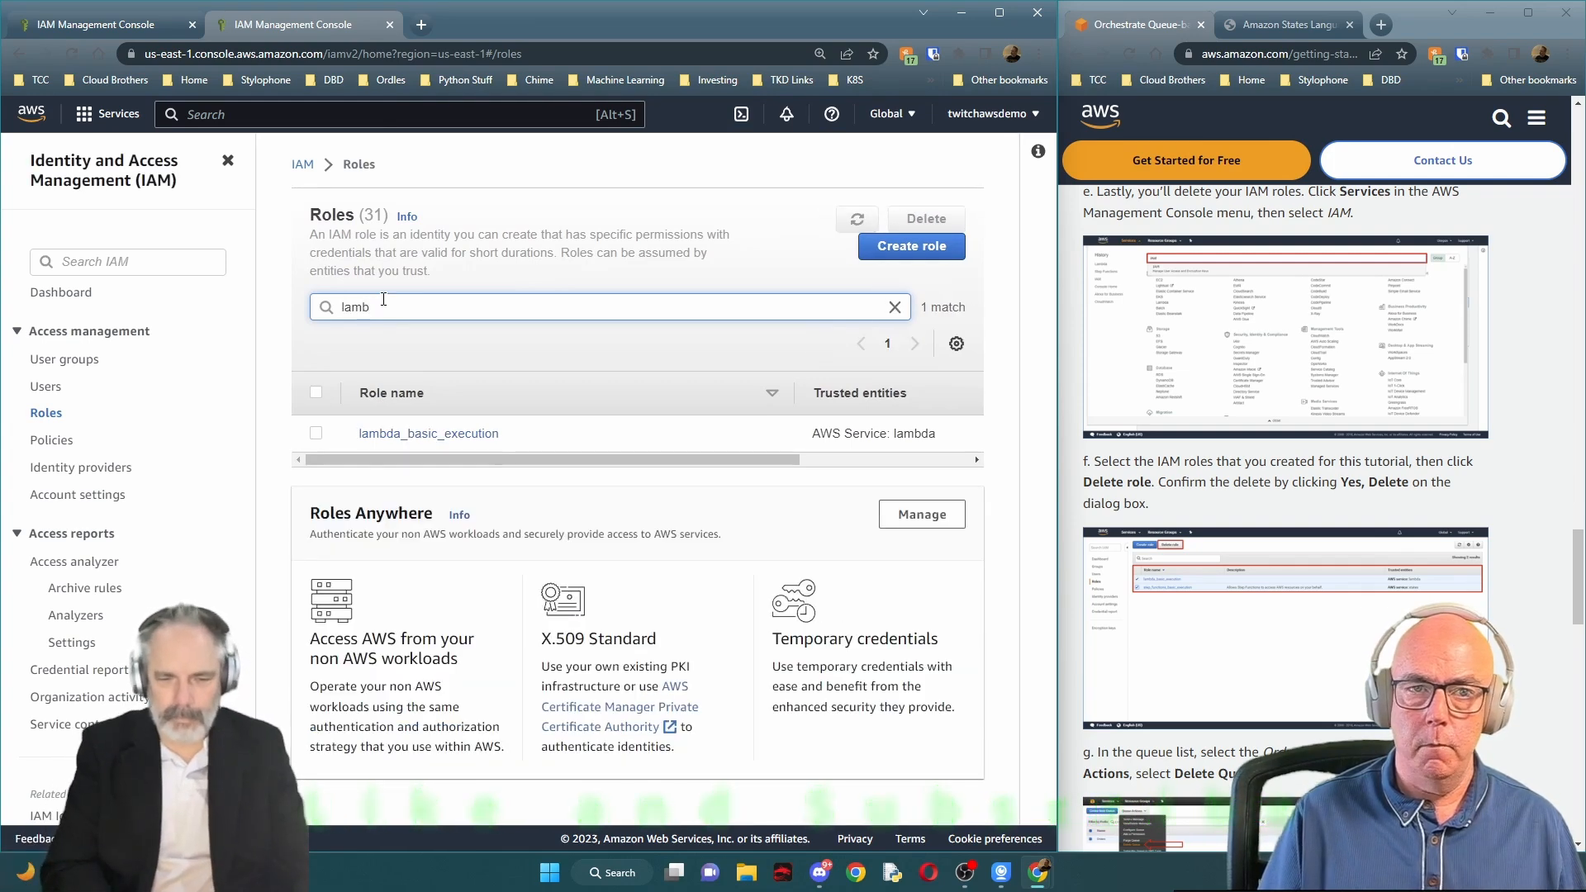
{"action": "left_click", "coordinate": [314, 434]}
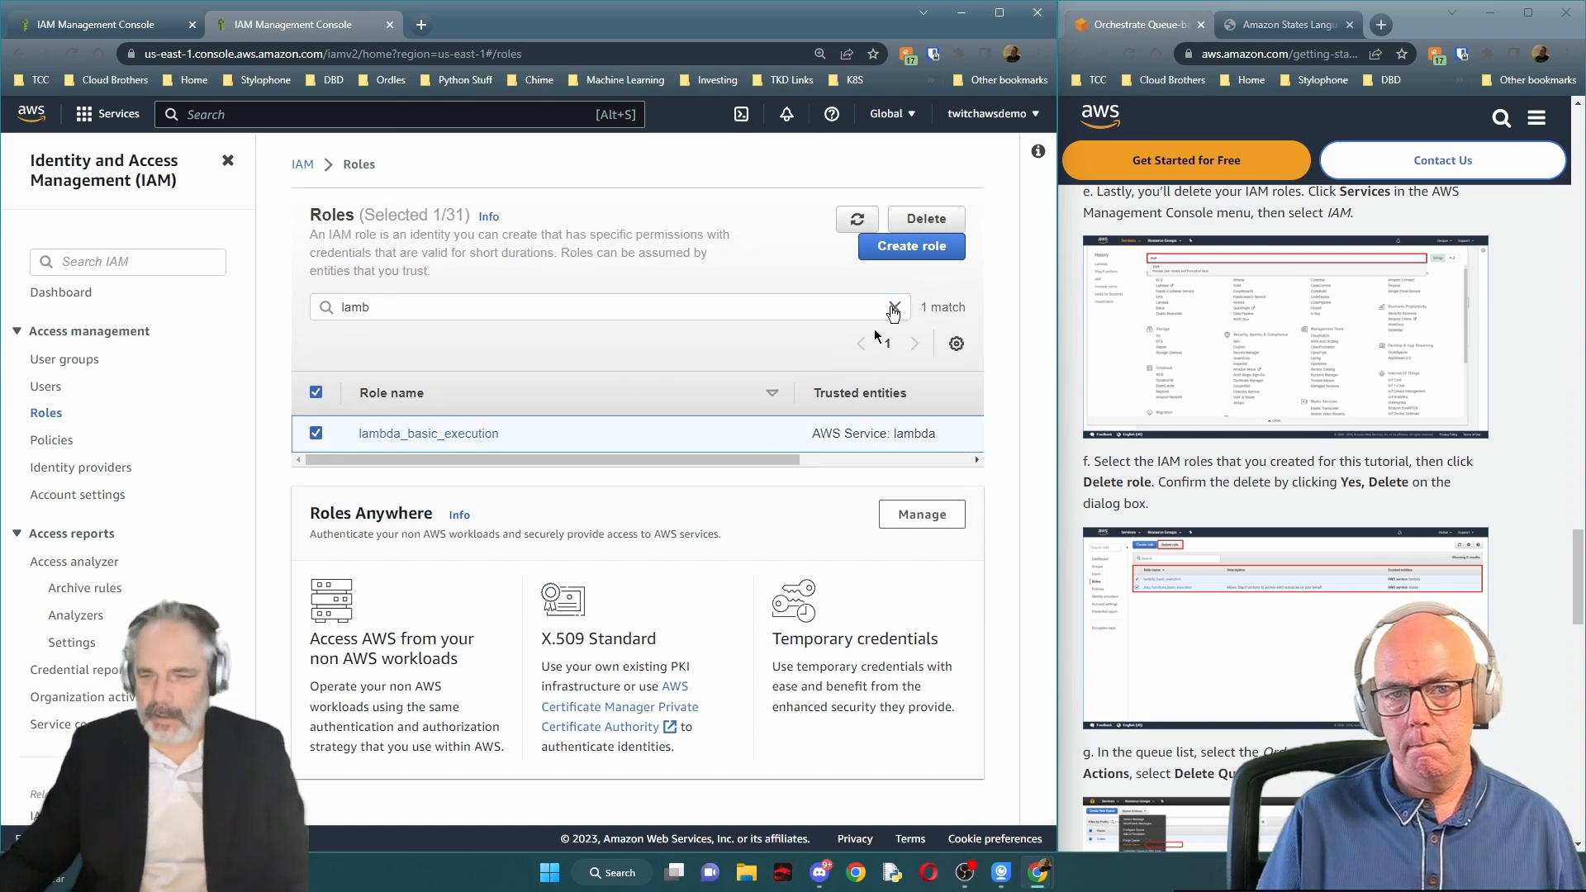
{"action": "left_click", "coordinate": [926, 217]}
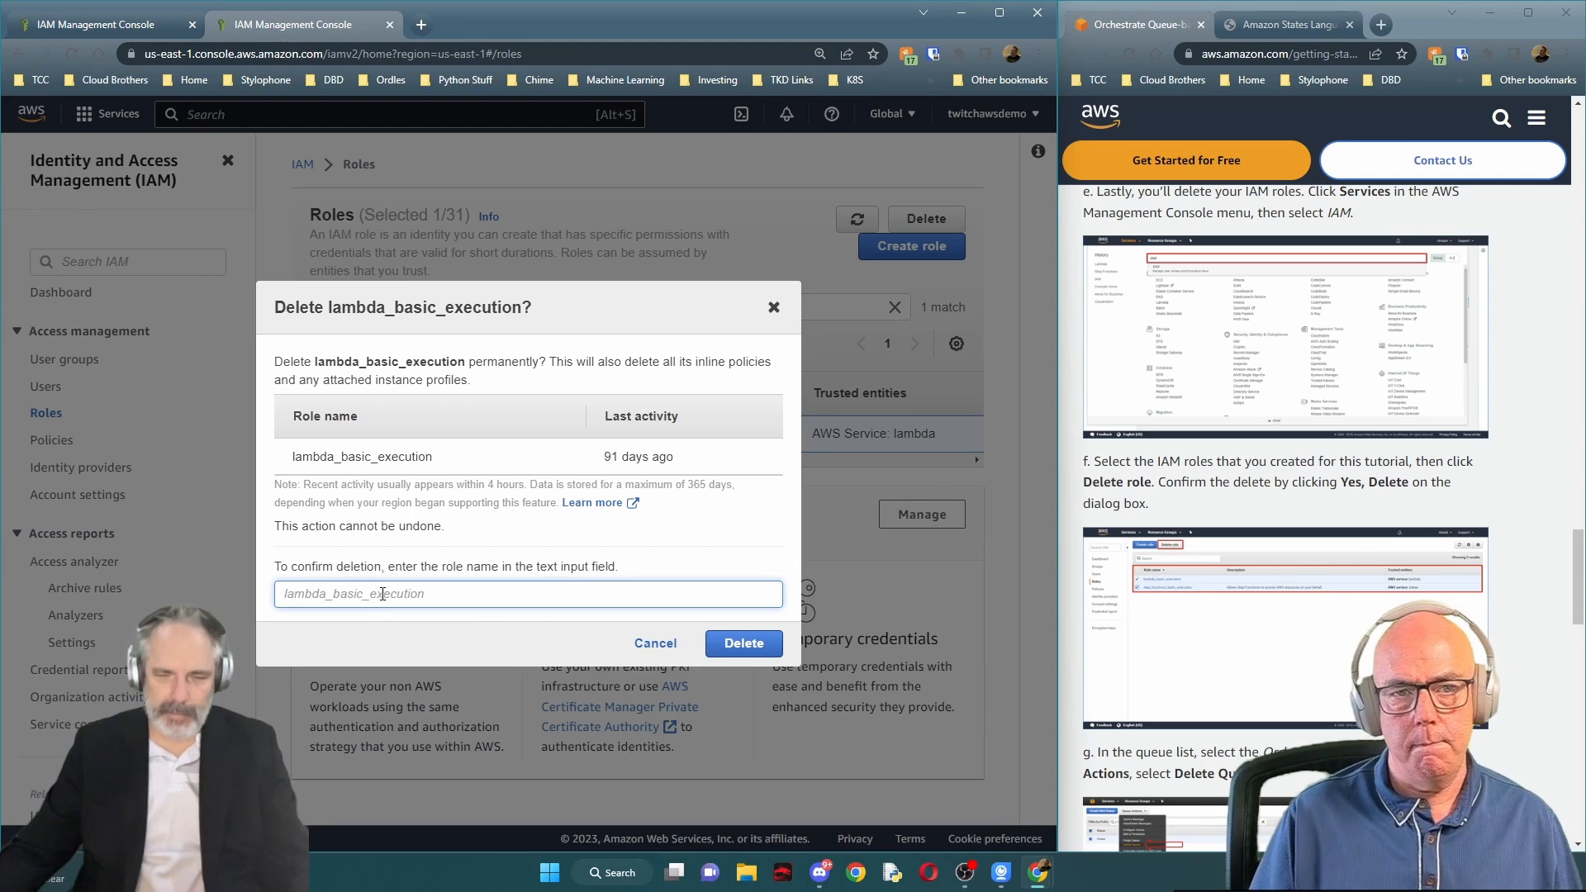
{"action": "left_click_drag", "start_coordinate": [314, 361], "coordinate": [463, 373]}
{"action": "key", "text": "ctrl+c"}
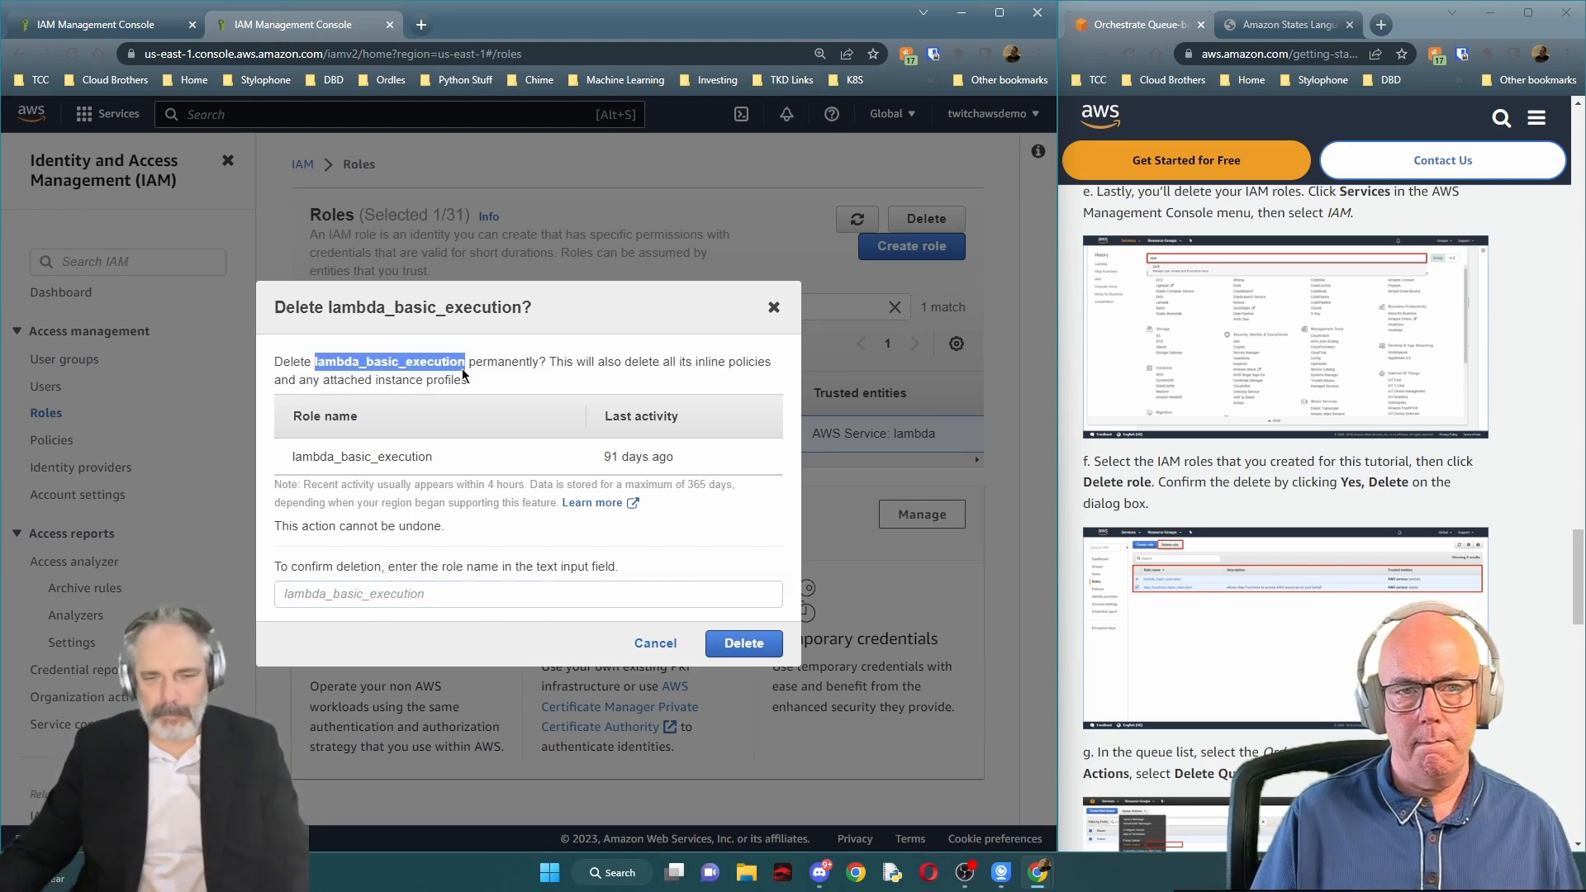
{"action": "left_click", "coordinate": [281, 592]}
{"action": "key", "text": "ctrl+v"}
{"action": "left_click", "coordinate": [727, 647]}
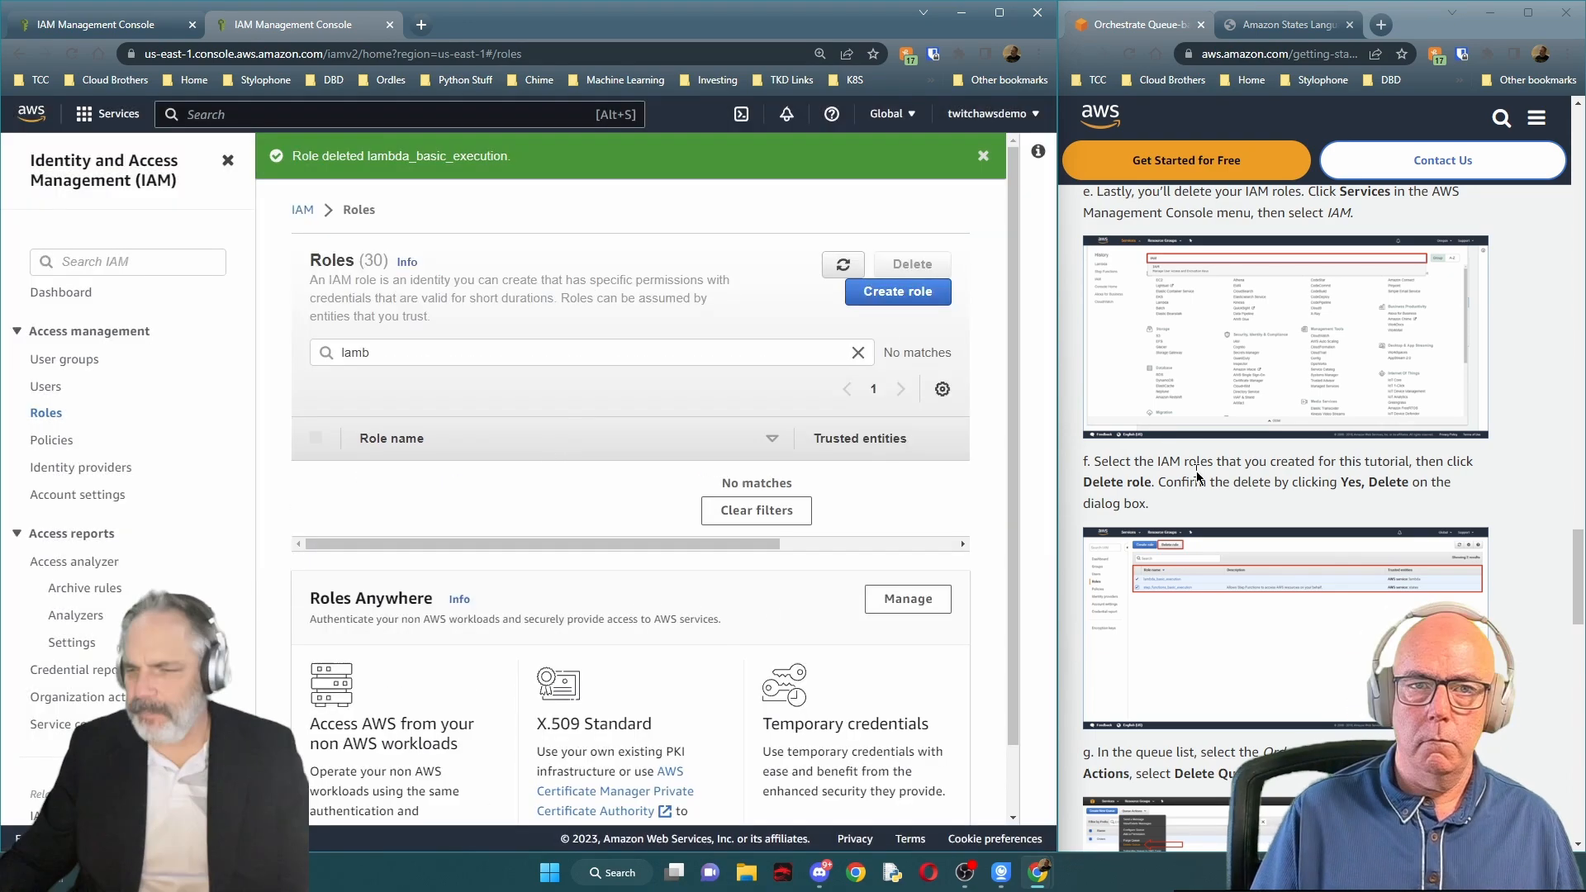
Following tutorial step g, search the console for "SQS", open Simple Queue Service and select the Orders queue
{"action": "scroll", "coordinate": [1217, 498], "scroll_direction": "down", "scroll_amount": 2}
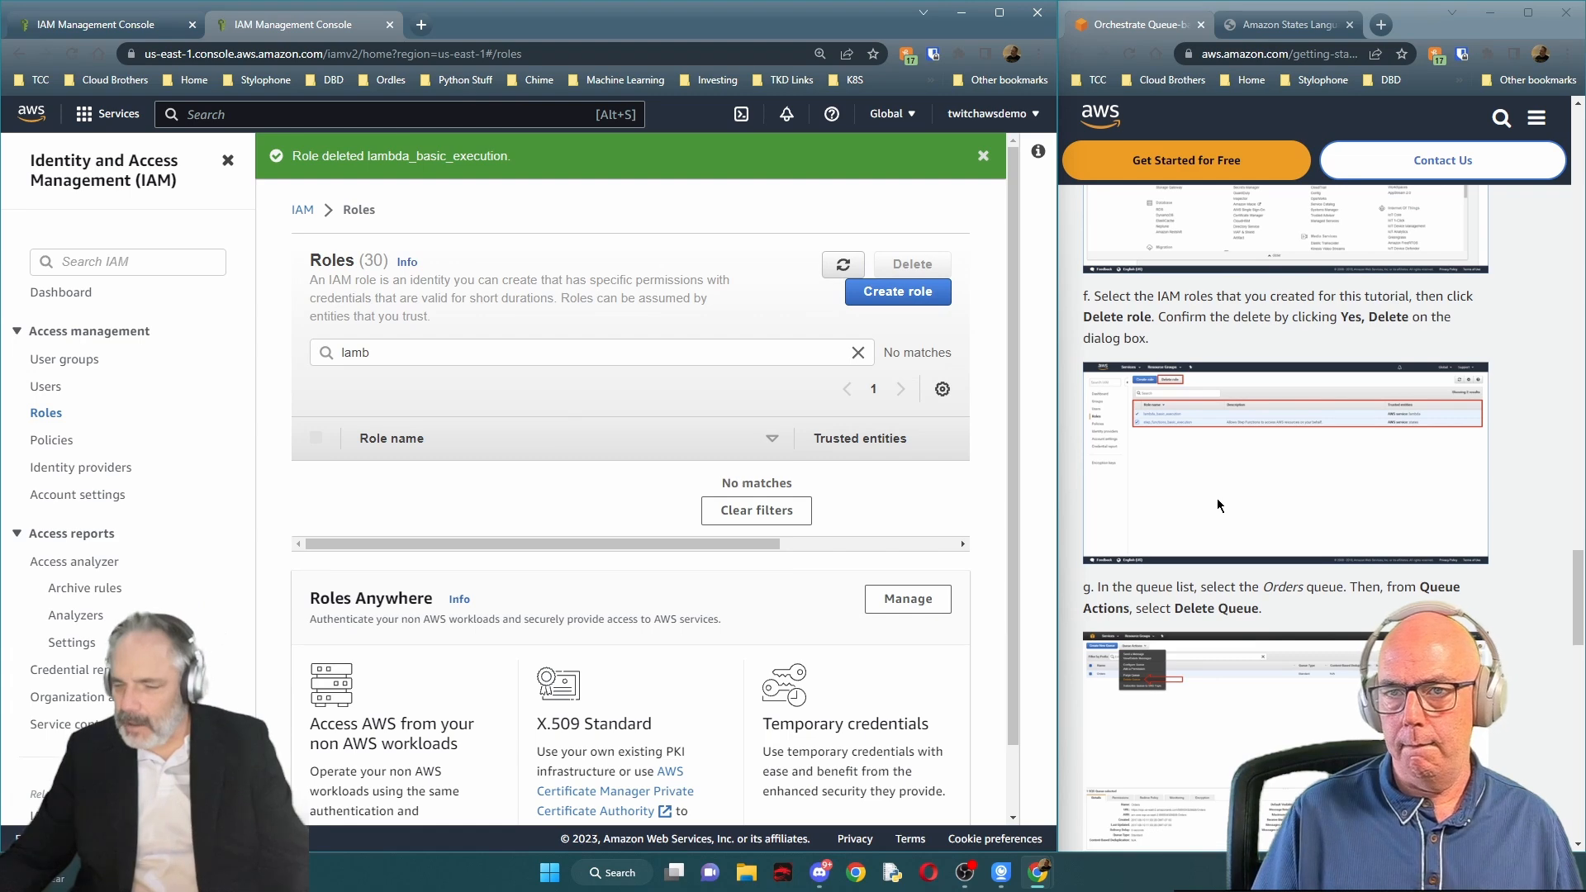
{"action": "scroll", "coordinate": [1219, 499], "scroll_direction": "down", "scroll_amount": 3}
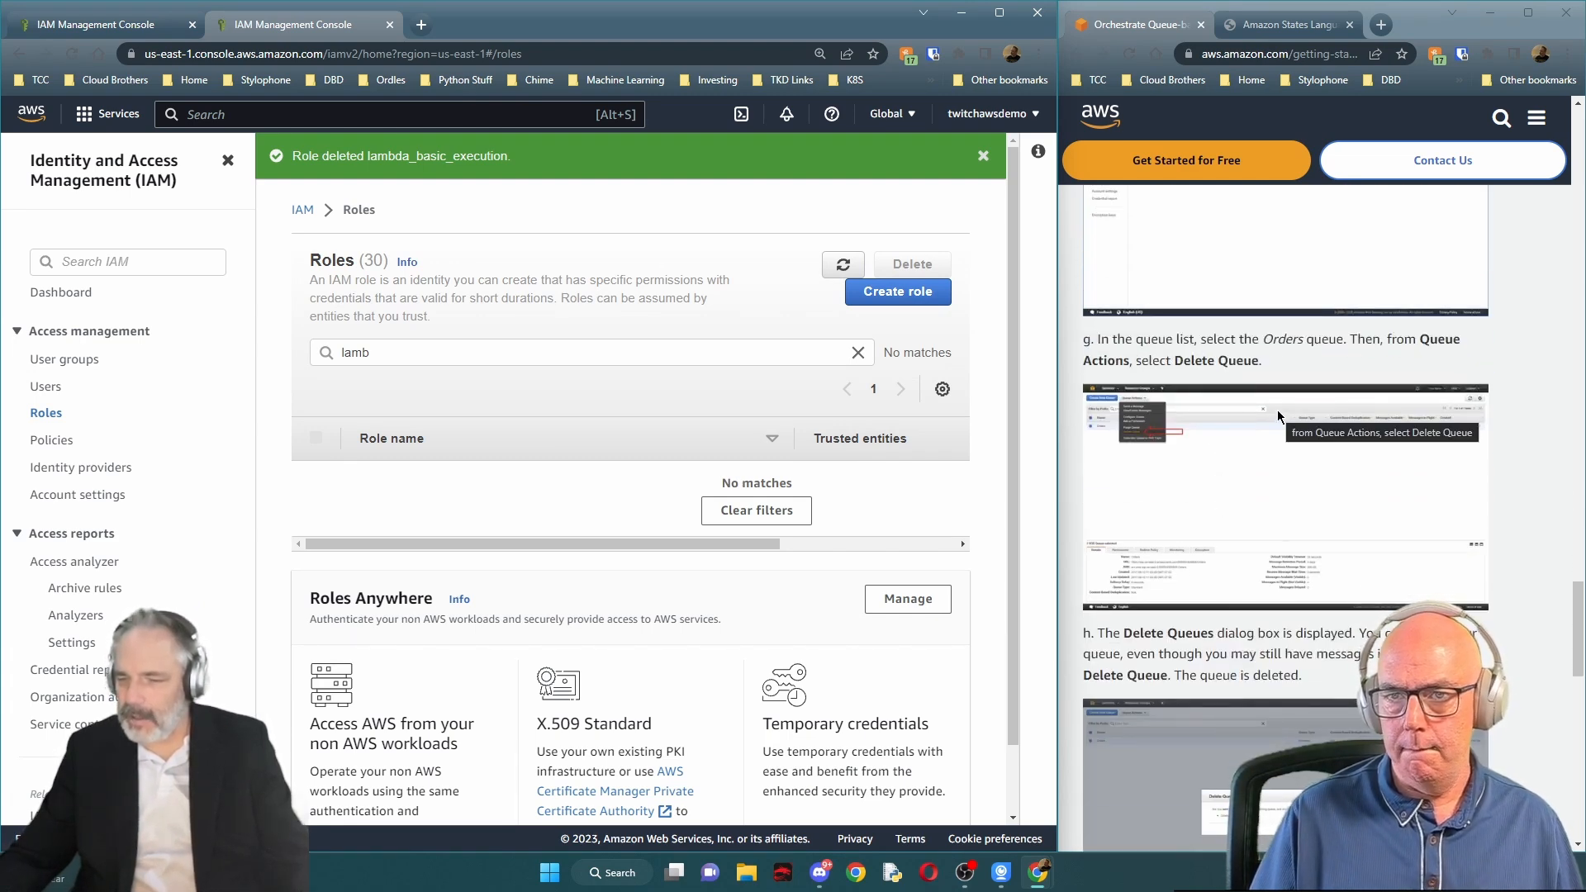
{"action": "scroll", "coordinate": [1286, 401], "scroll_direction": "up", "scroll_amount": 4}
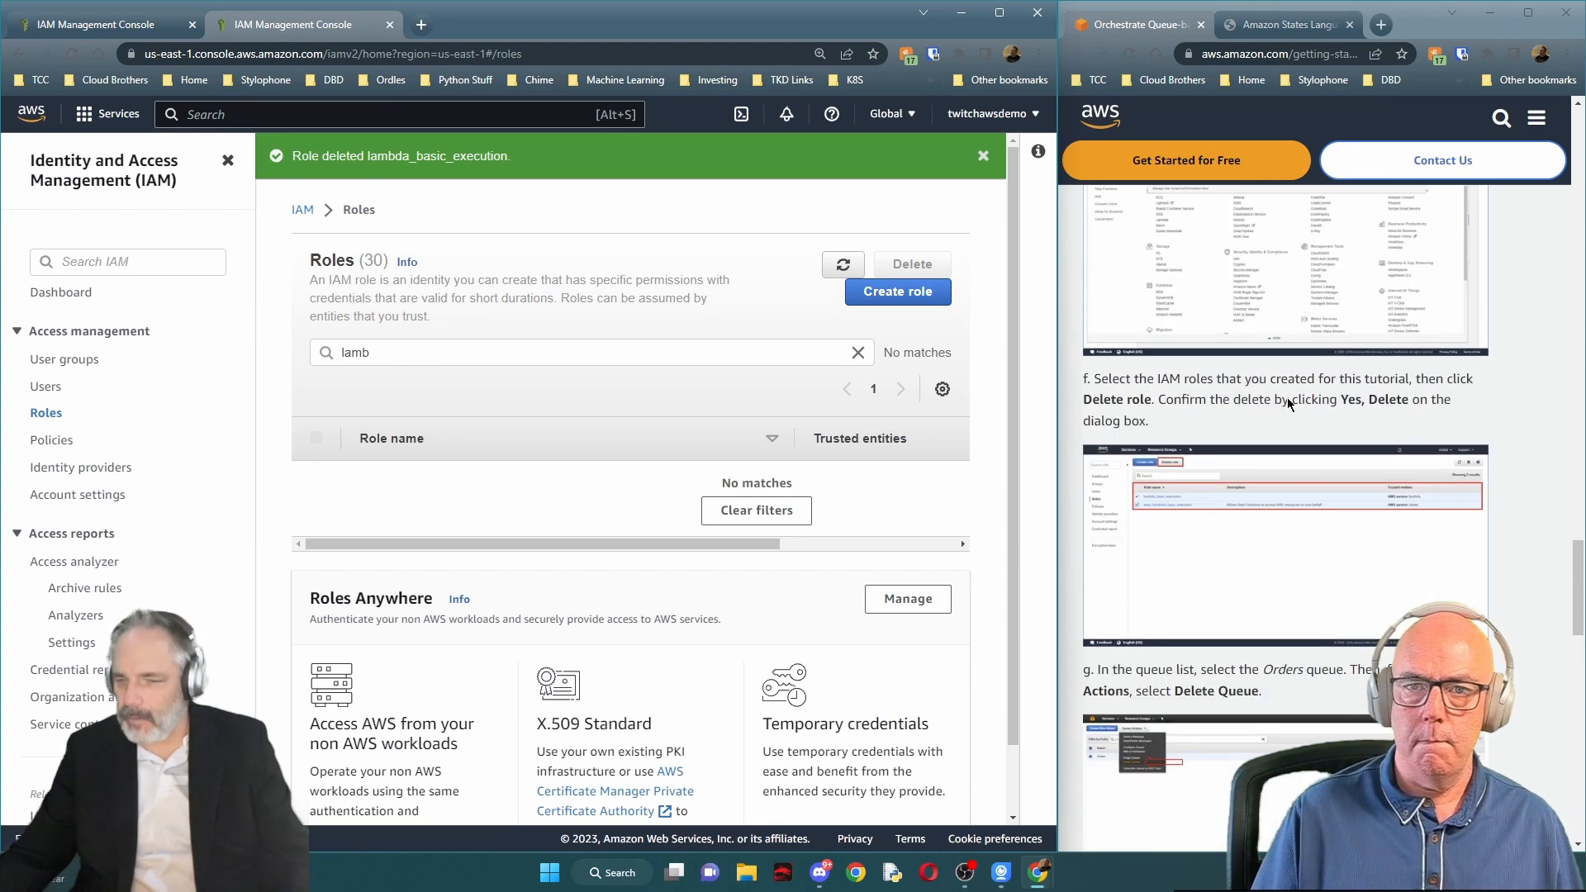
{"action": "scroll", "coordinate": [1287, 399], "scroll_direction": "down", "scroll_amount": 2}
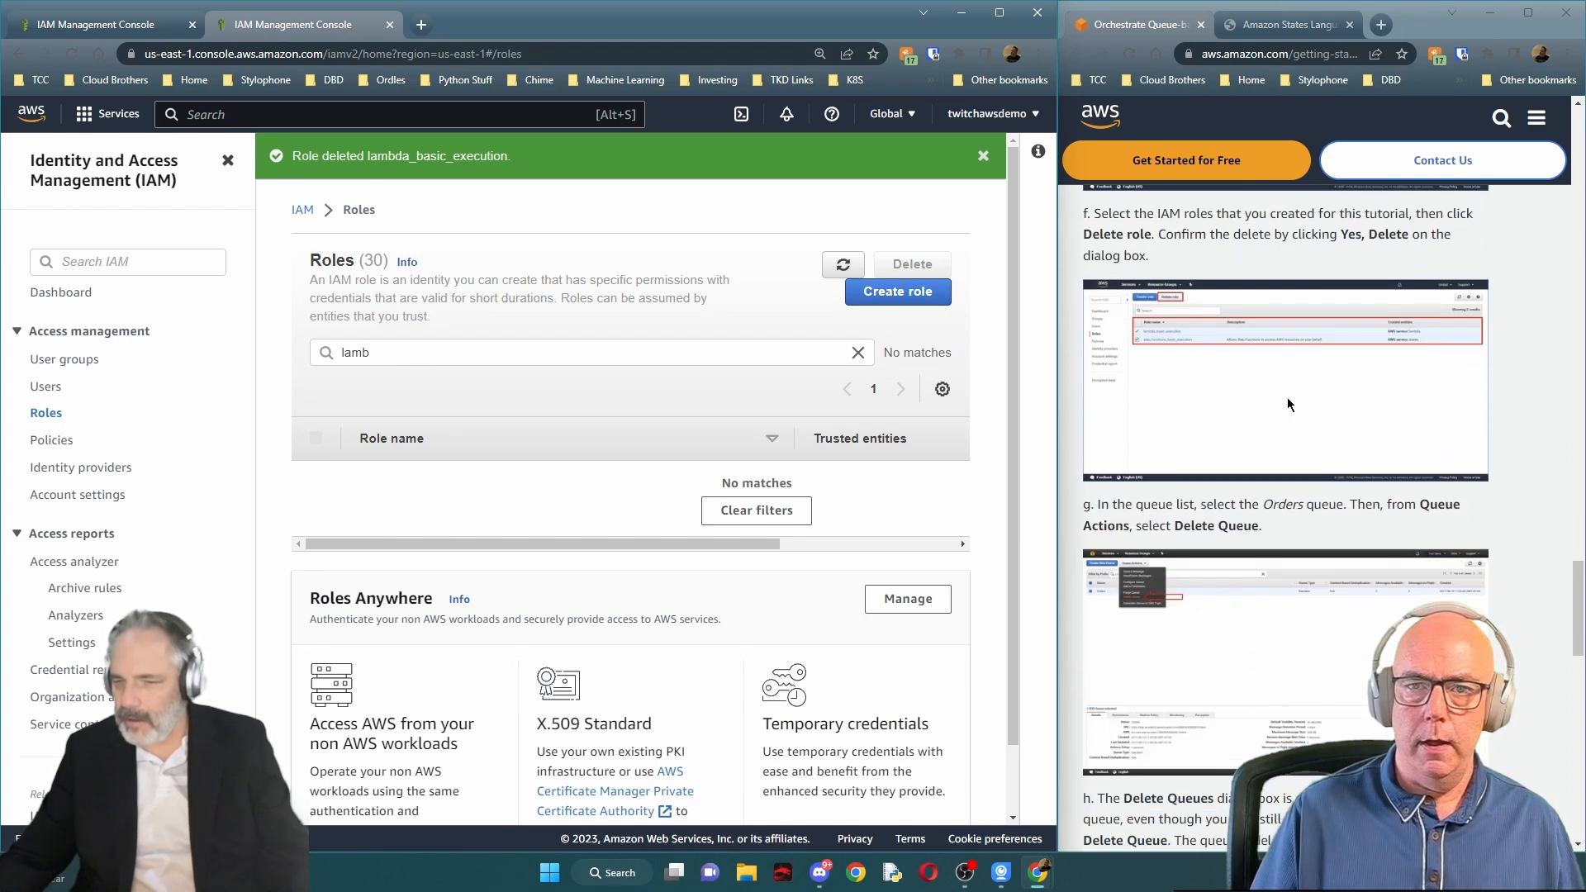
{"action": "left_click", "coordinate": [238, 111]}
{"action": "type", "text": "SQ"}
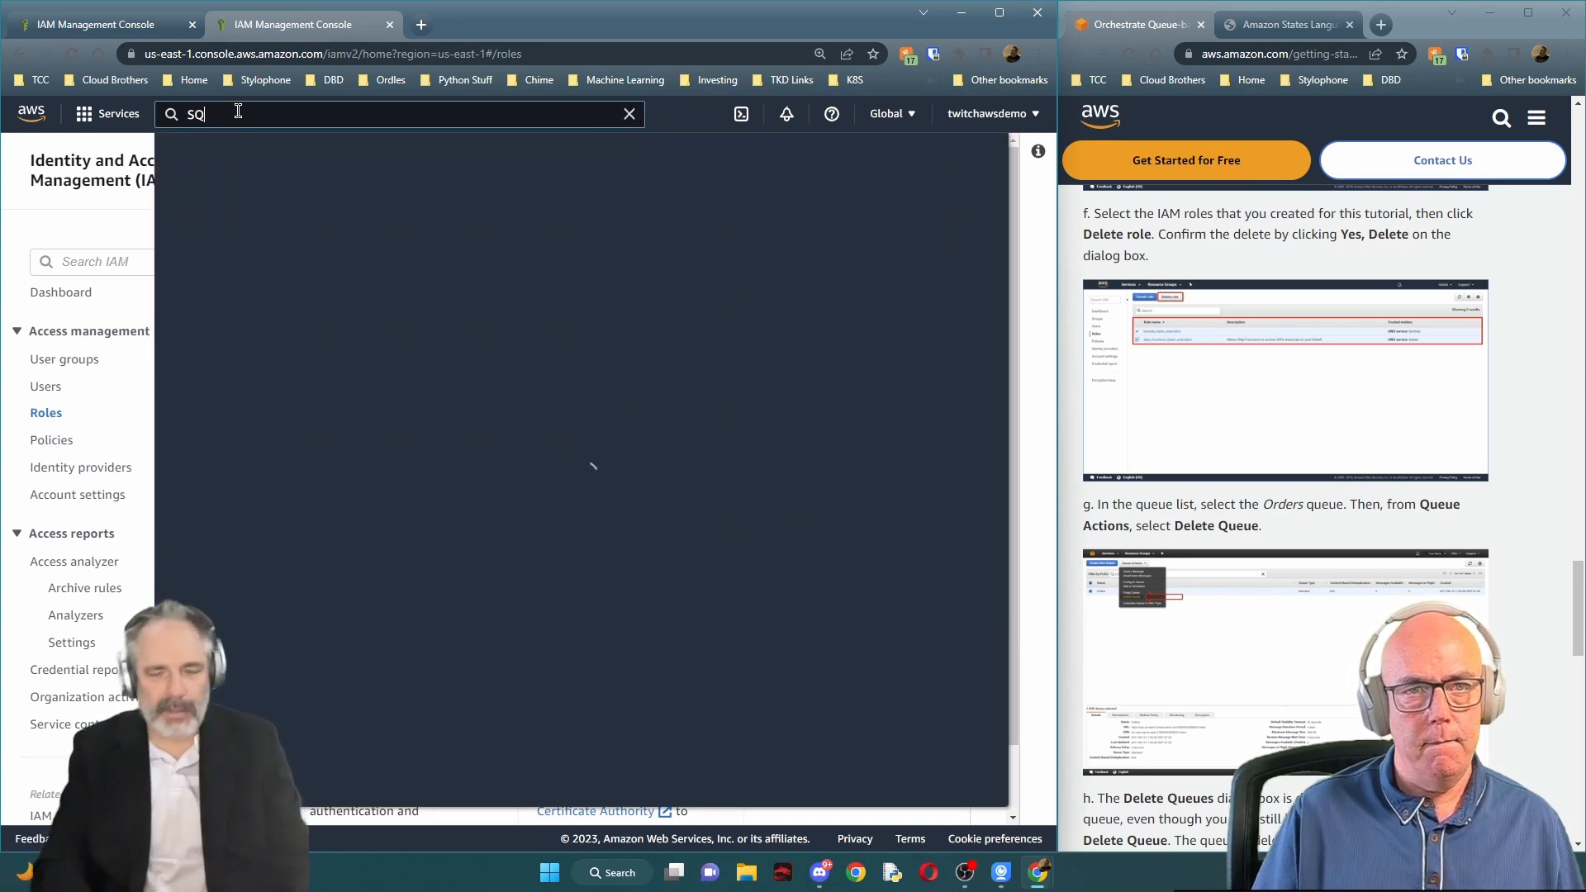
{"action": "type", "text": "S"}
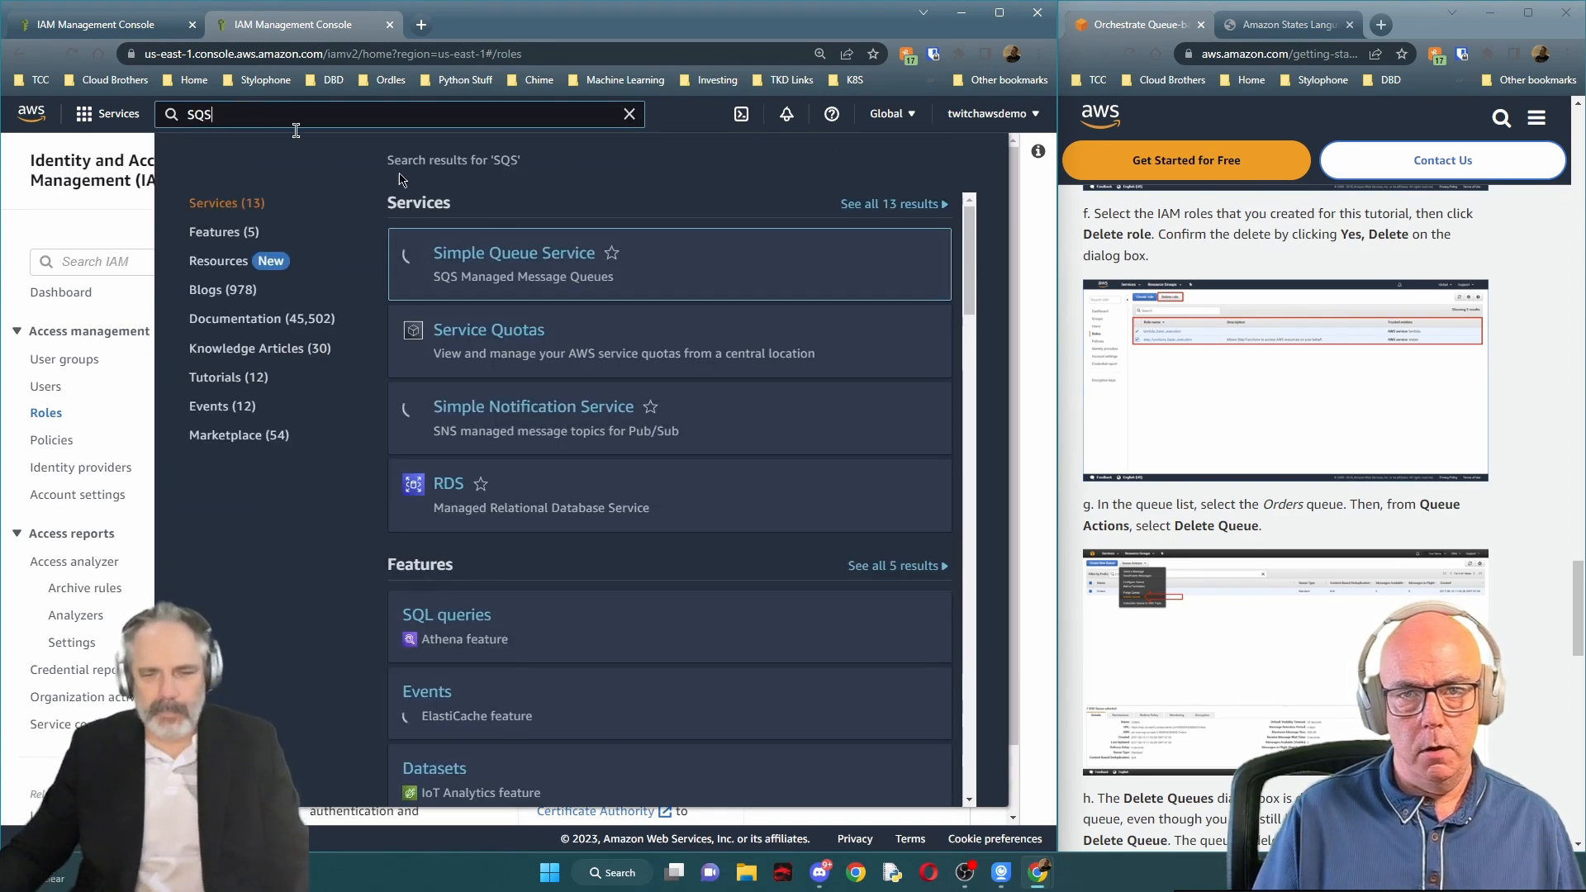
{"action": "left_click", "coordinate": [510, 265]}
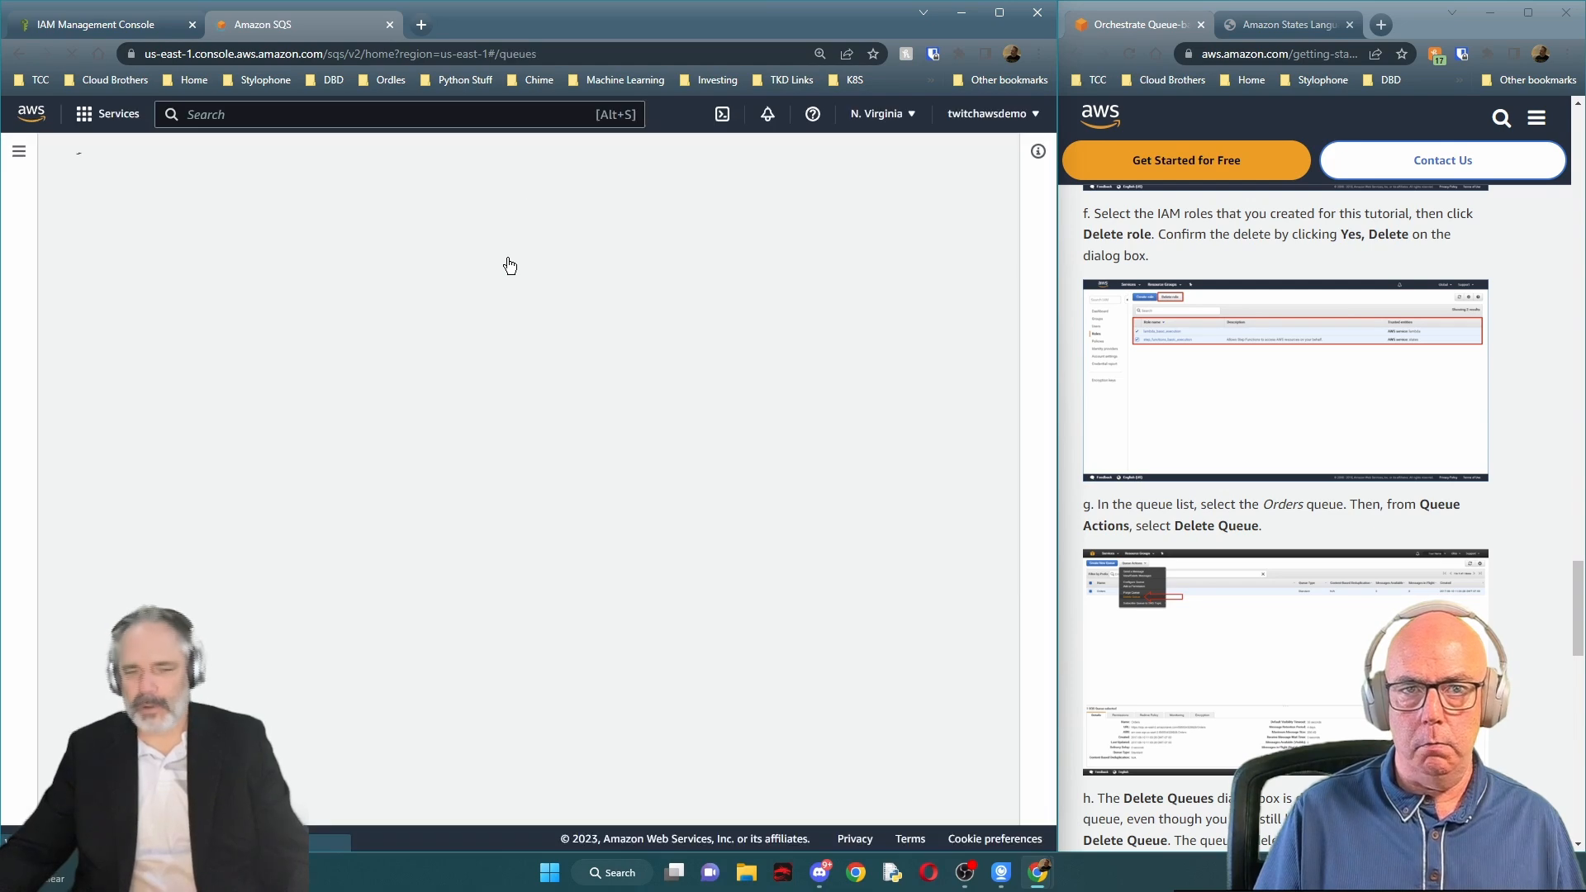
{"action": "left_click", "coordinate": [99, 402]}
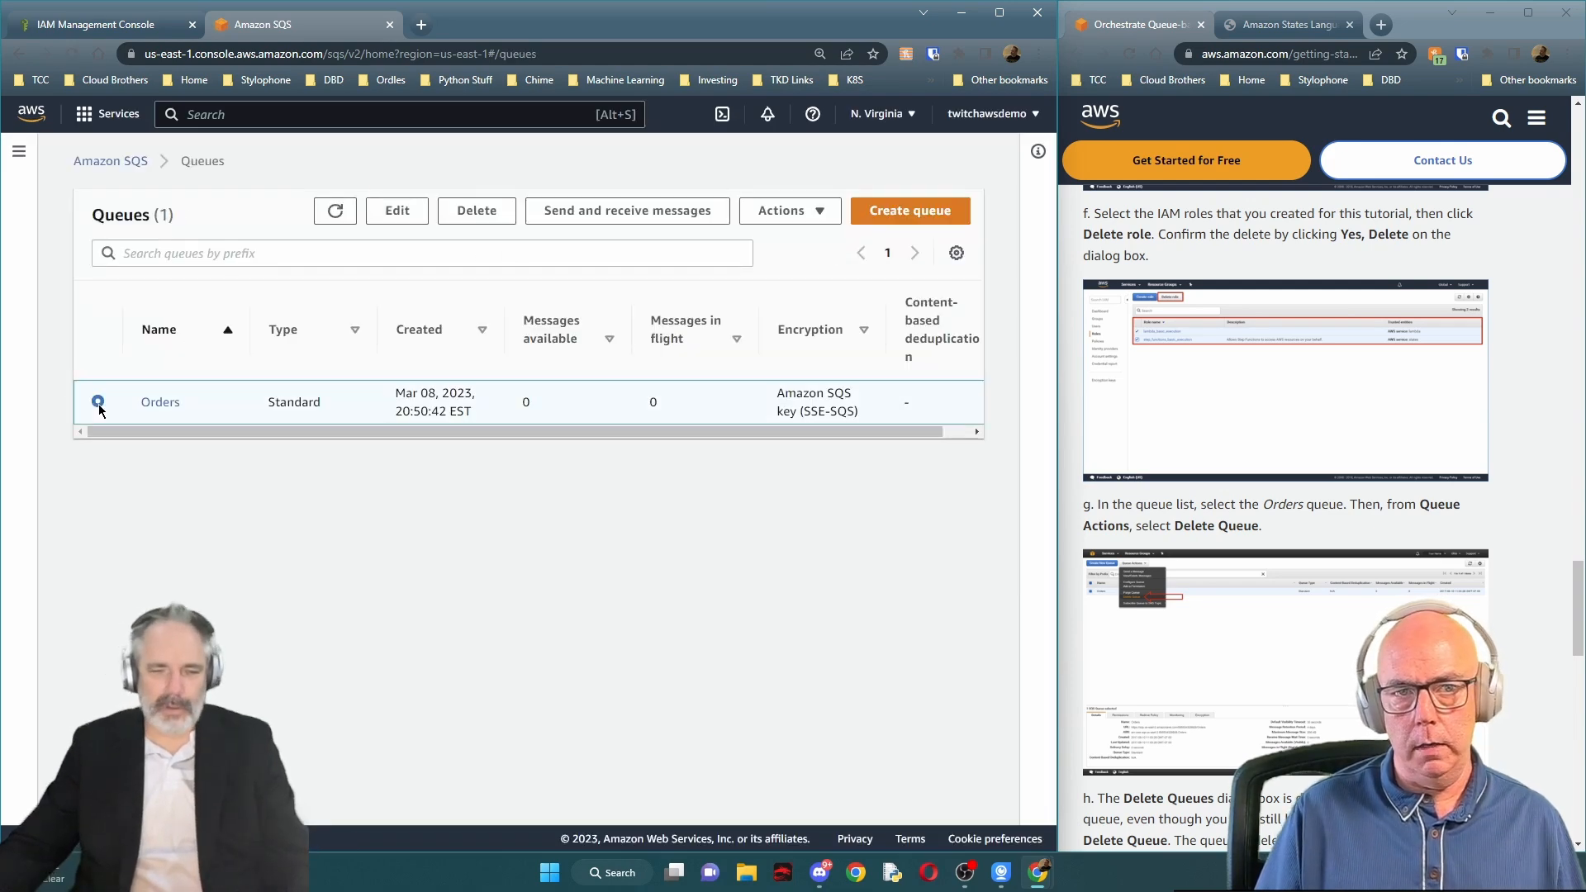
Delete the Orders queue, confirming the permanent deletion with "confirm"
{"action": "left_click", "coordinate": [486, 221]}
{"action": "left_click", "coordinate": [387, 530]}
{"action": "type", "text": "confirm"}
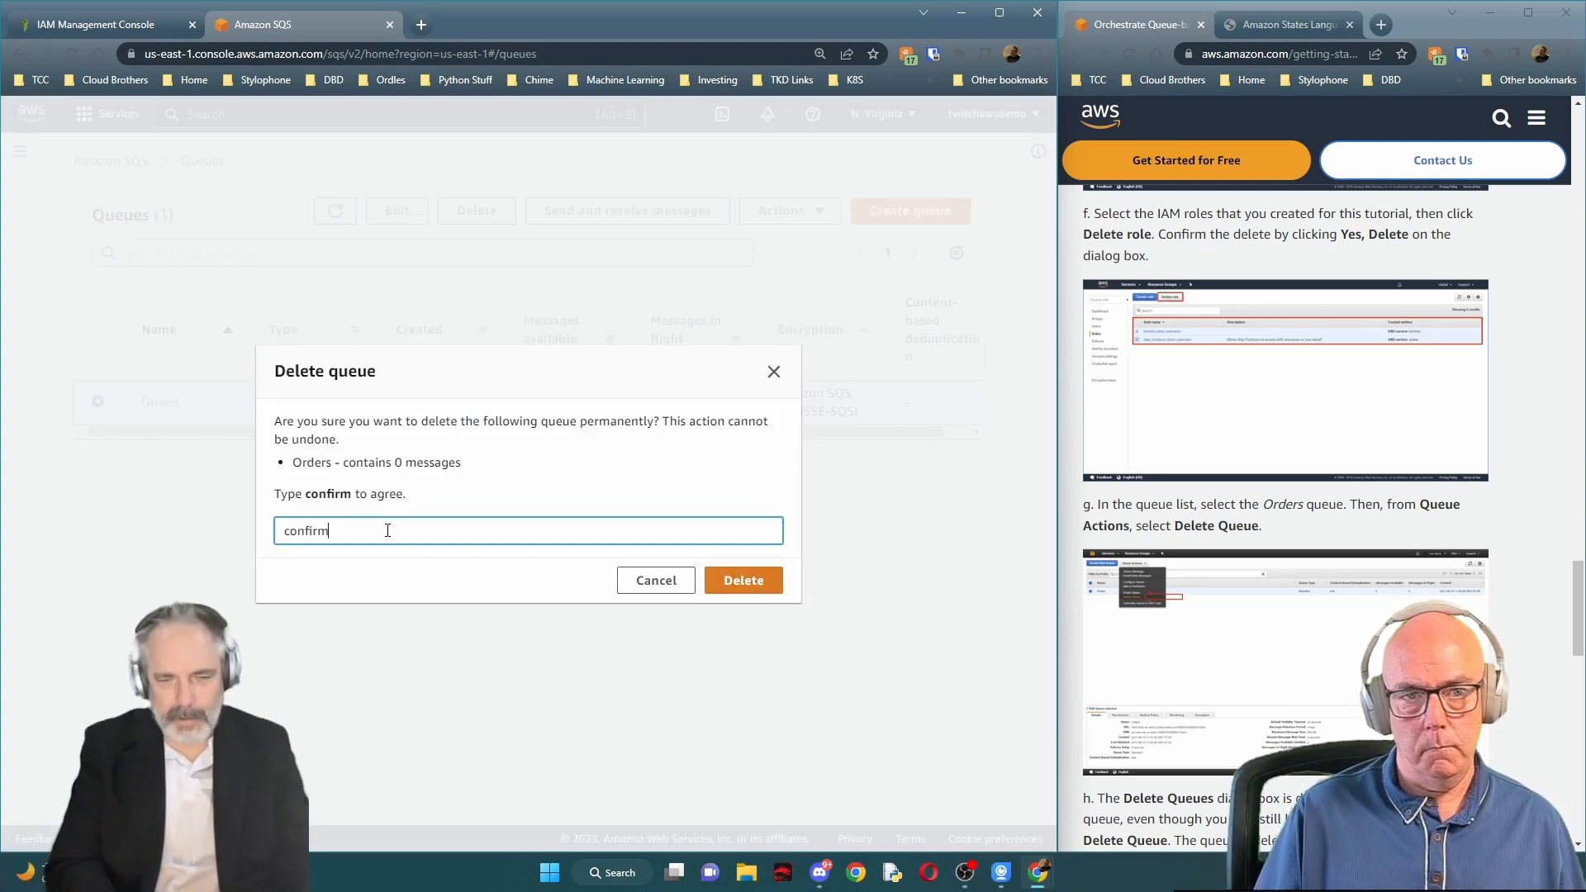
{"action": "left_click", "coordinate": [744, 580]}
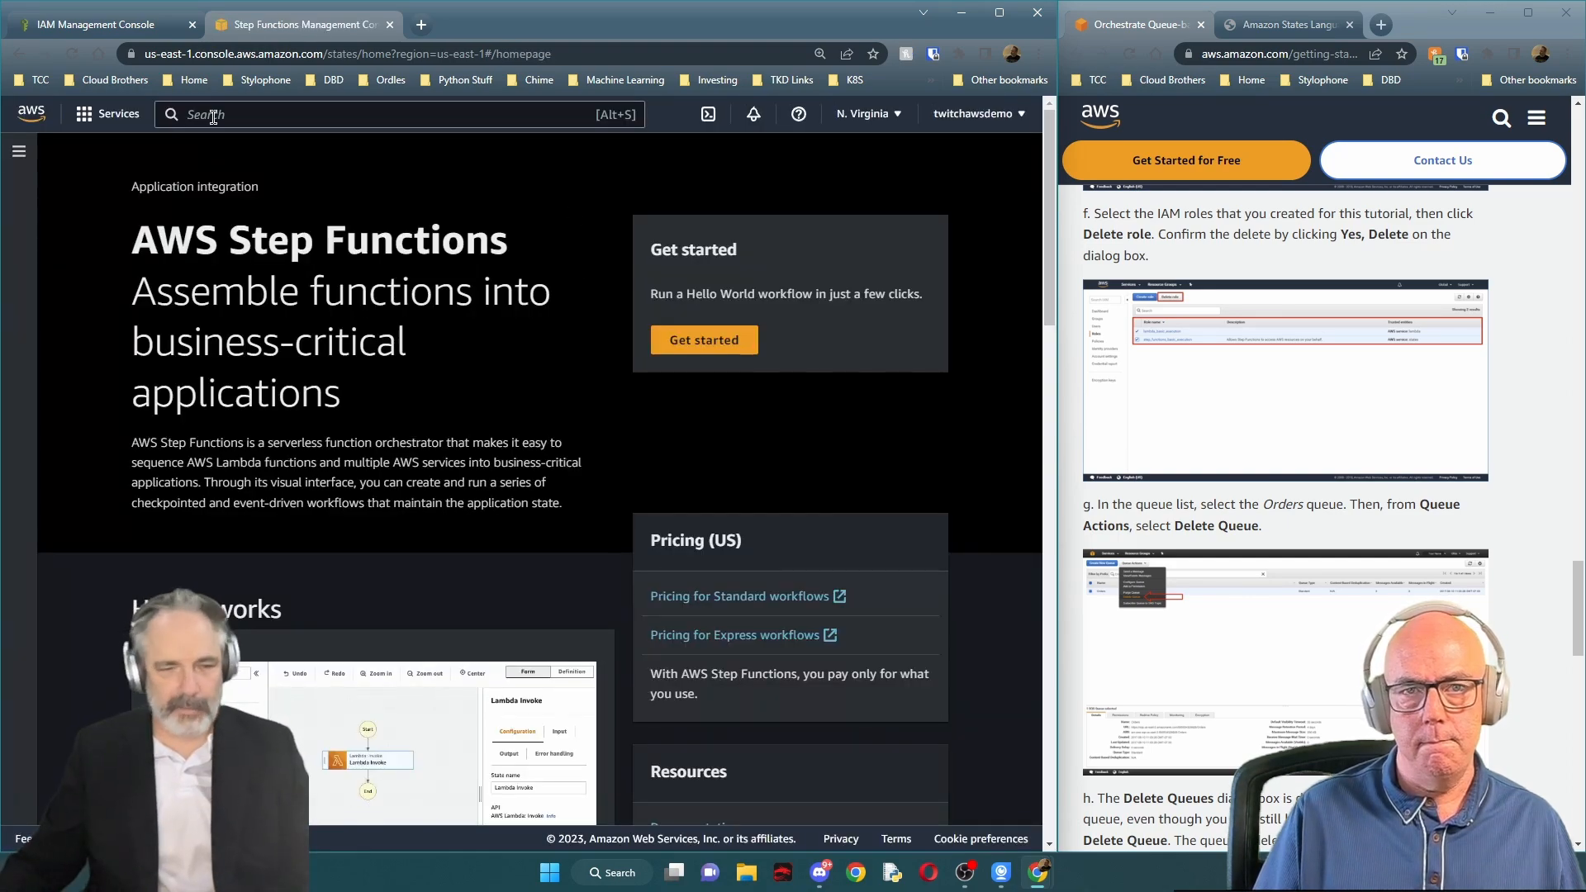
Check the Step Functions state machines list for leftovers and review the tutorial's remaining cleanup instructions
{"action": "left_click", "coordinate": [19, 153]}
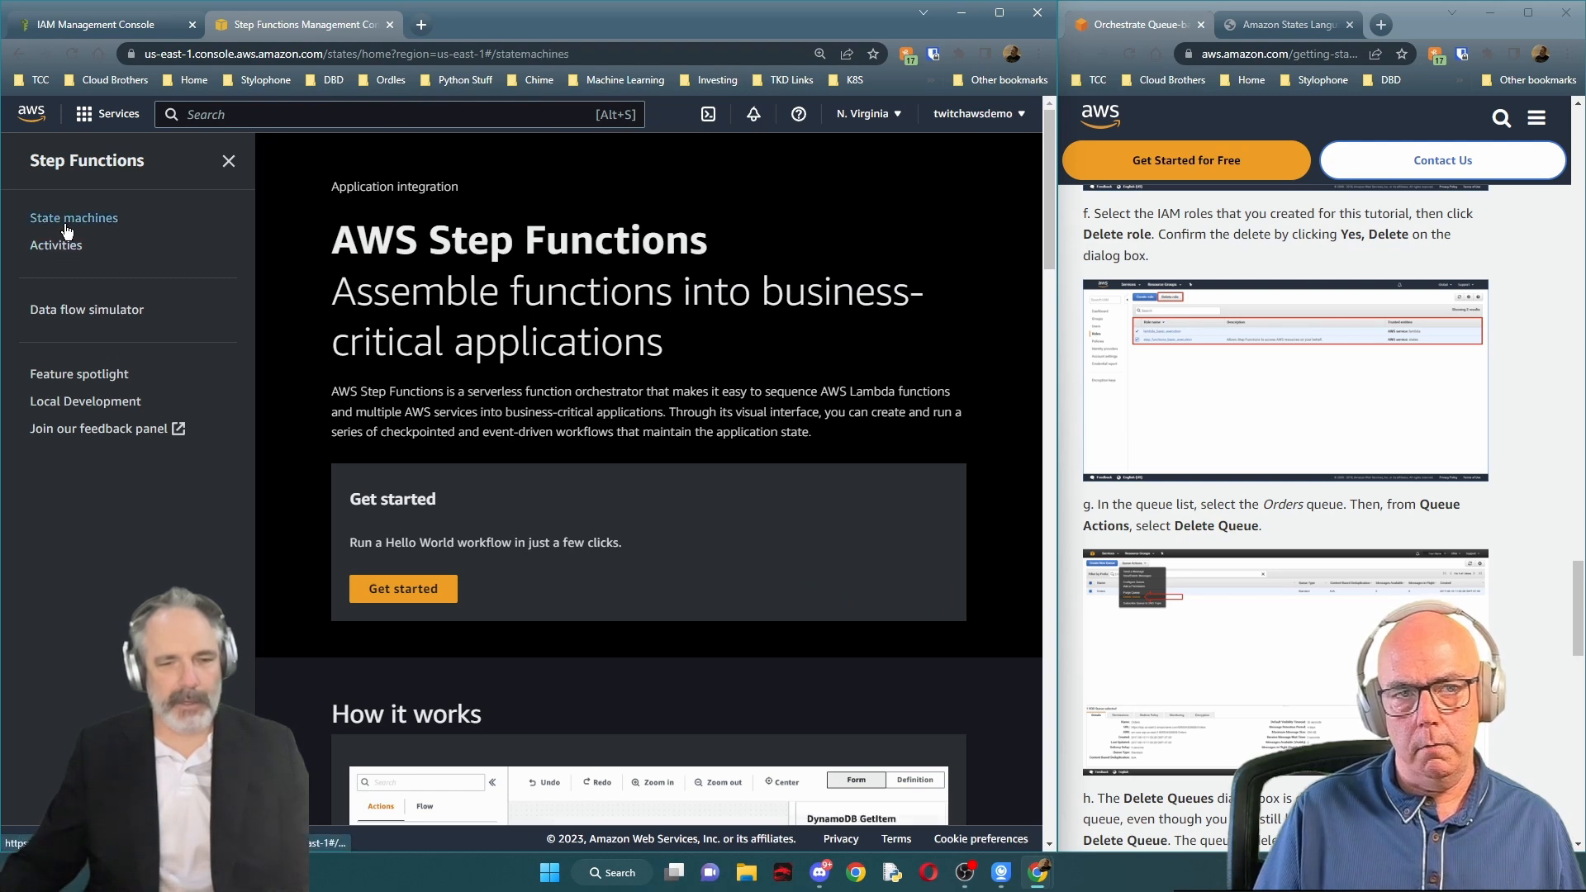
{"action": "left_click", "coordinate": [68, 220]}
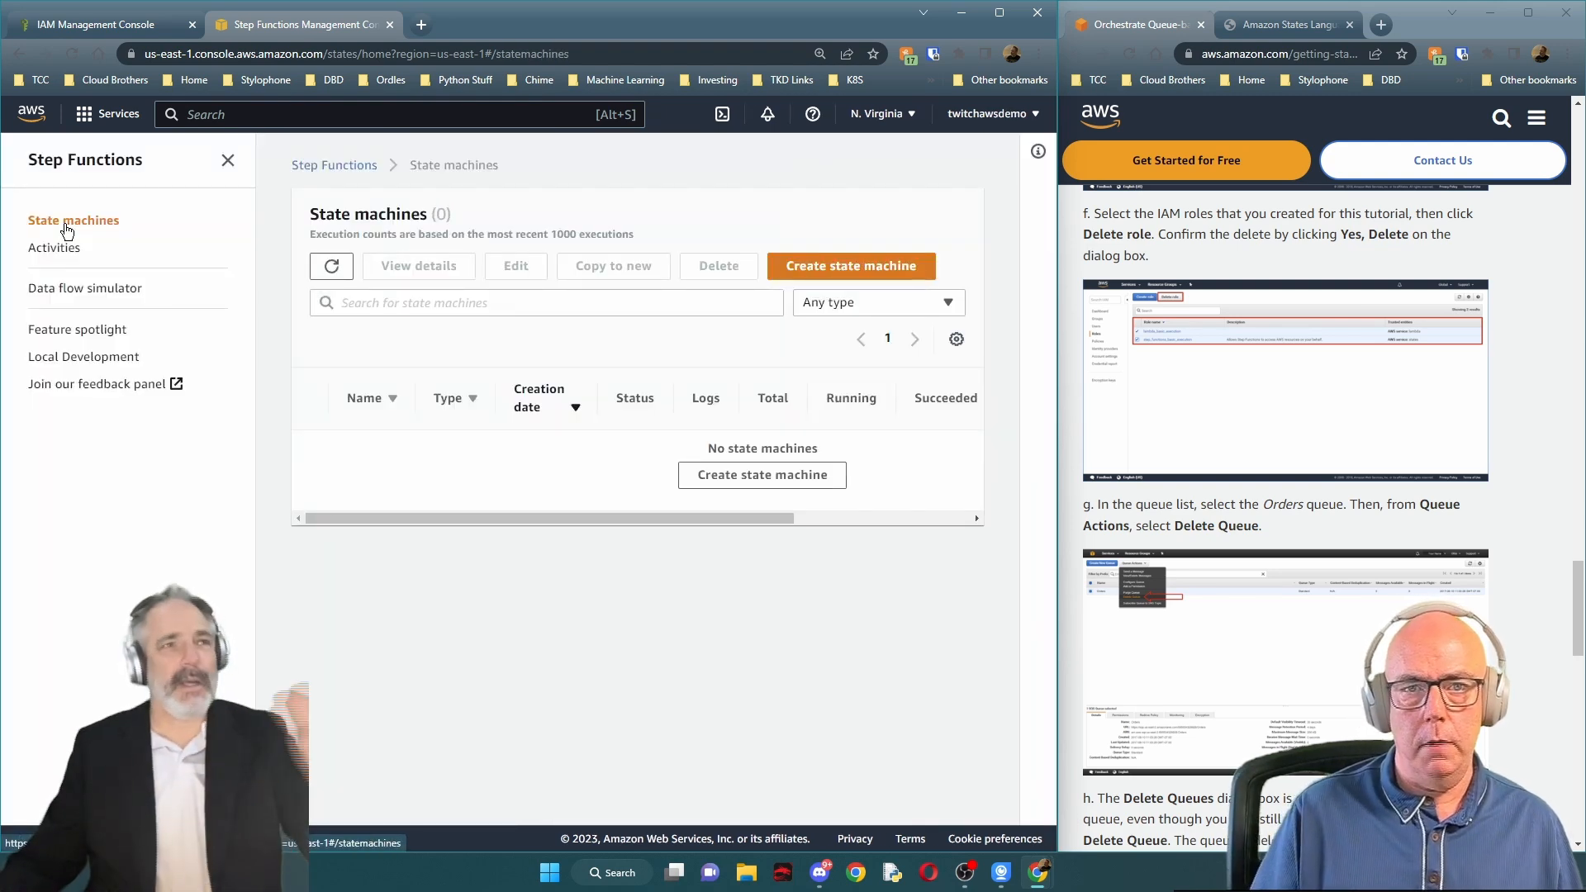
{"action": "scroll", "coordinate": [1281, 523], "scroll_direction": "down", "scroll_amount": 8}
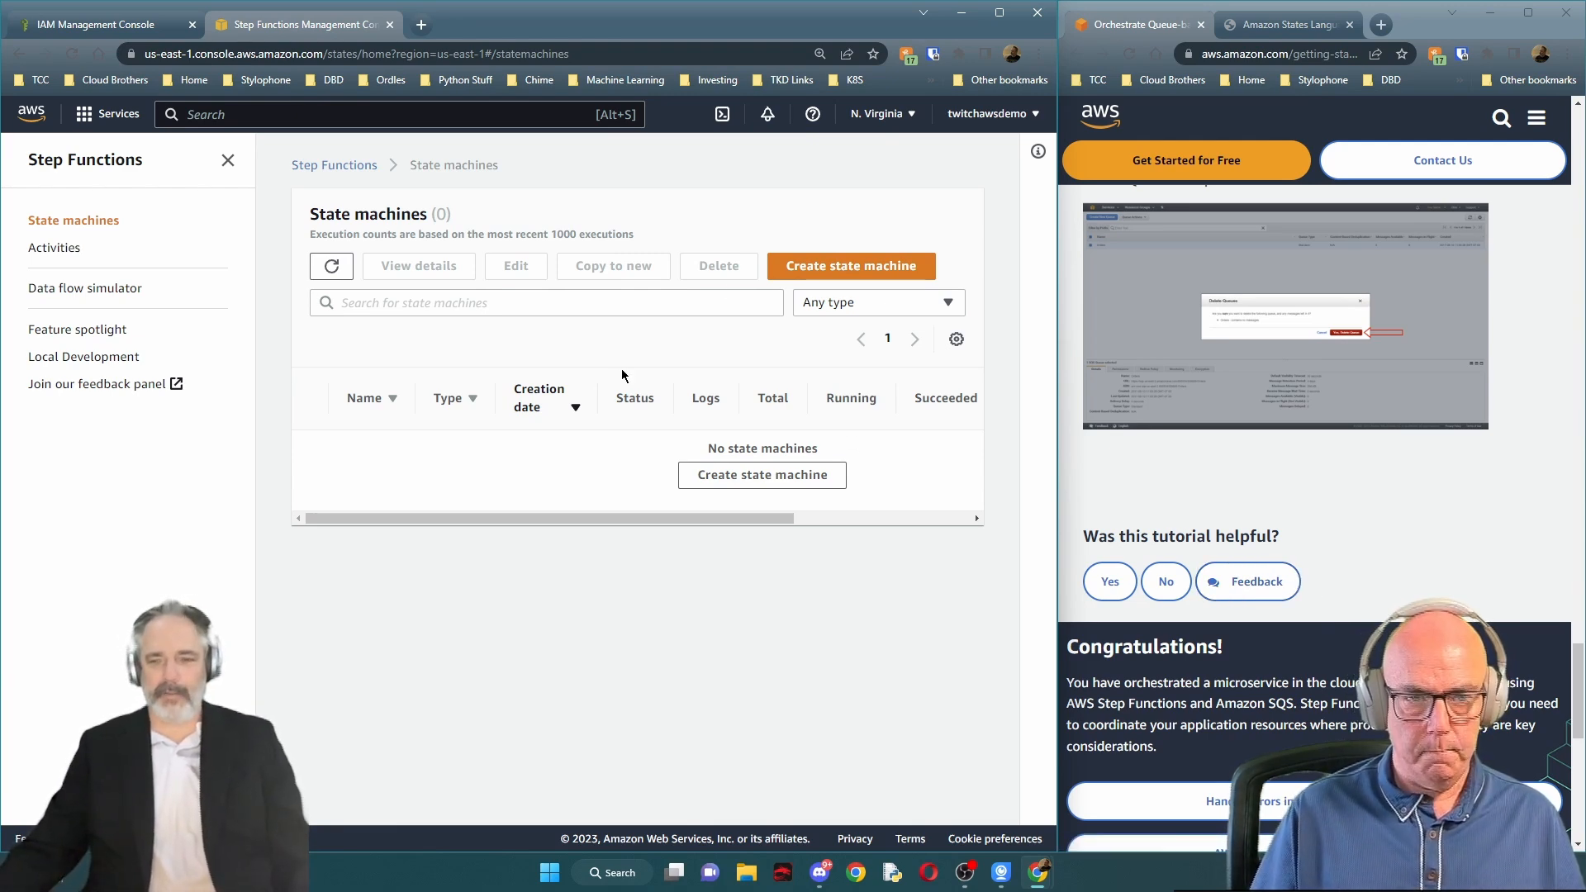
{"action": "scroll", "coordinate": [1308, 283], "scroll_direction": "up", "scroll_amount": 10}
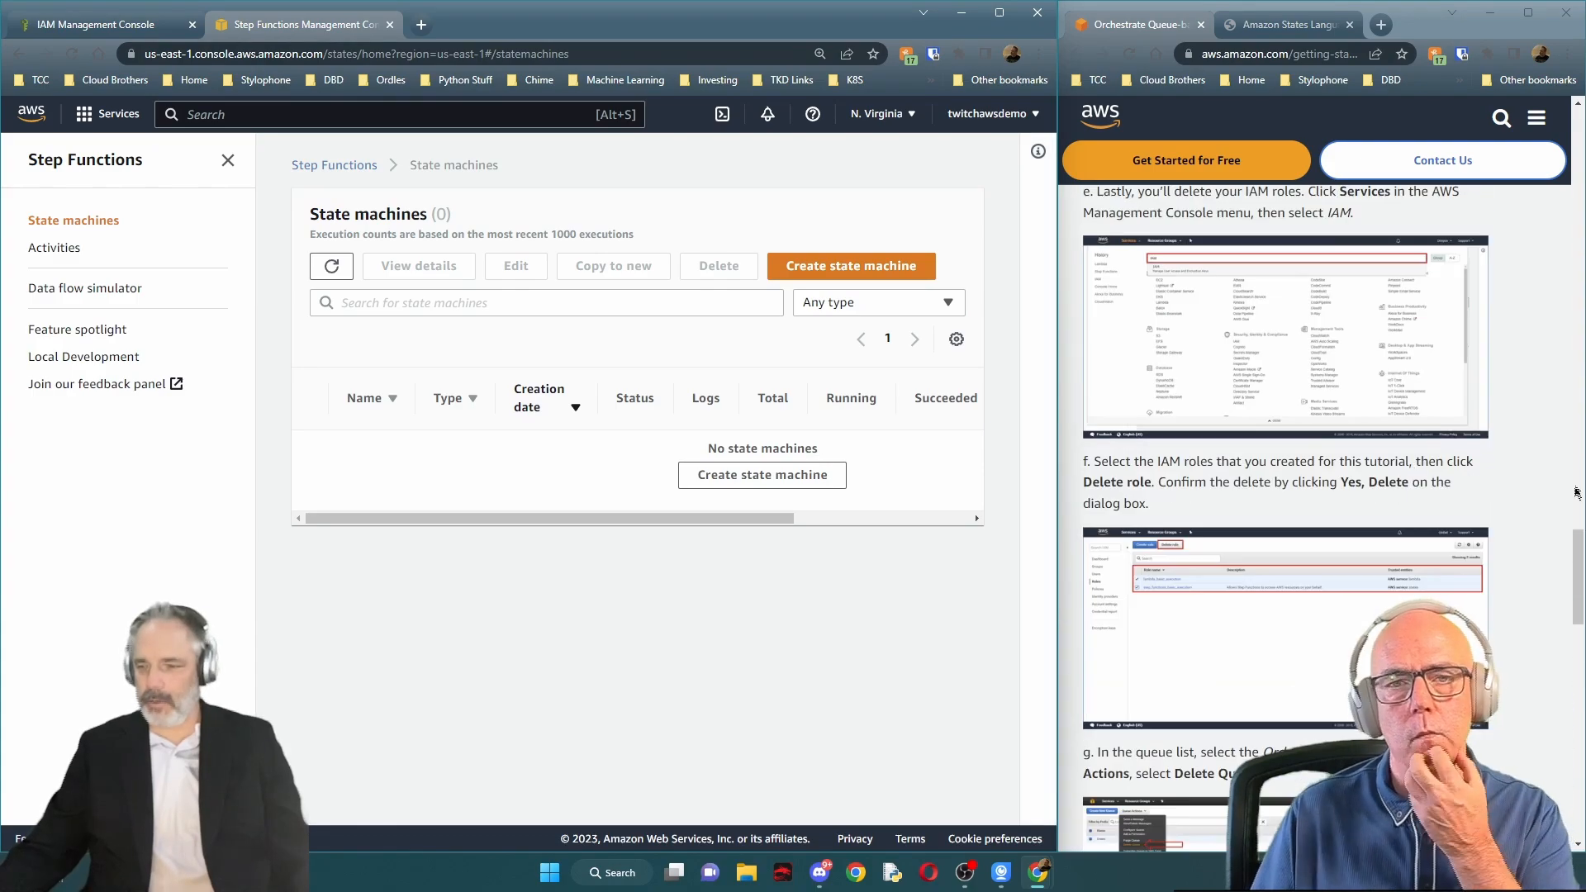
Maximize the tutorial's browser window and collapse the "Terminate your Resources" section under Implementation
{"action": "left_click_drag", "start_coordinate": [1579, 556], "coordinate": [1558, 105]}
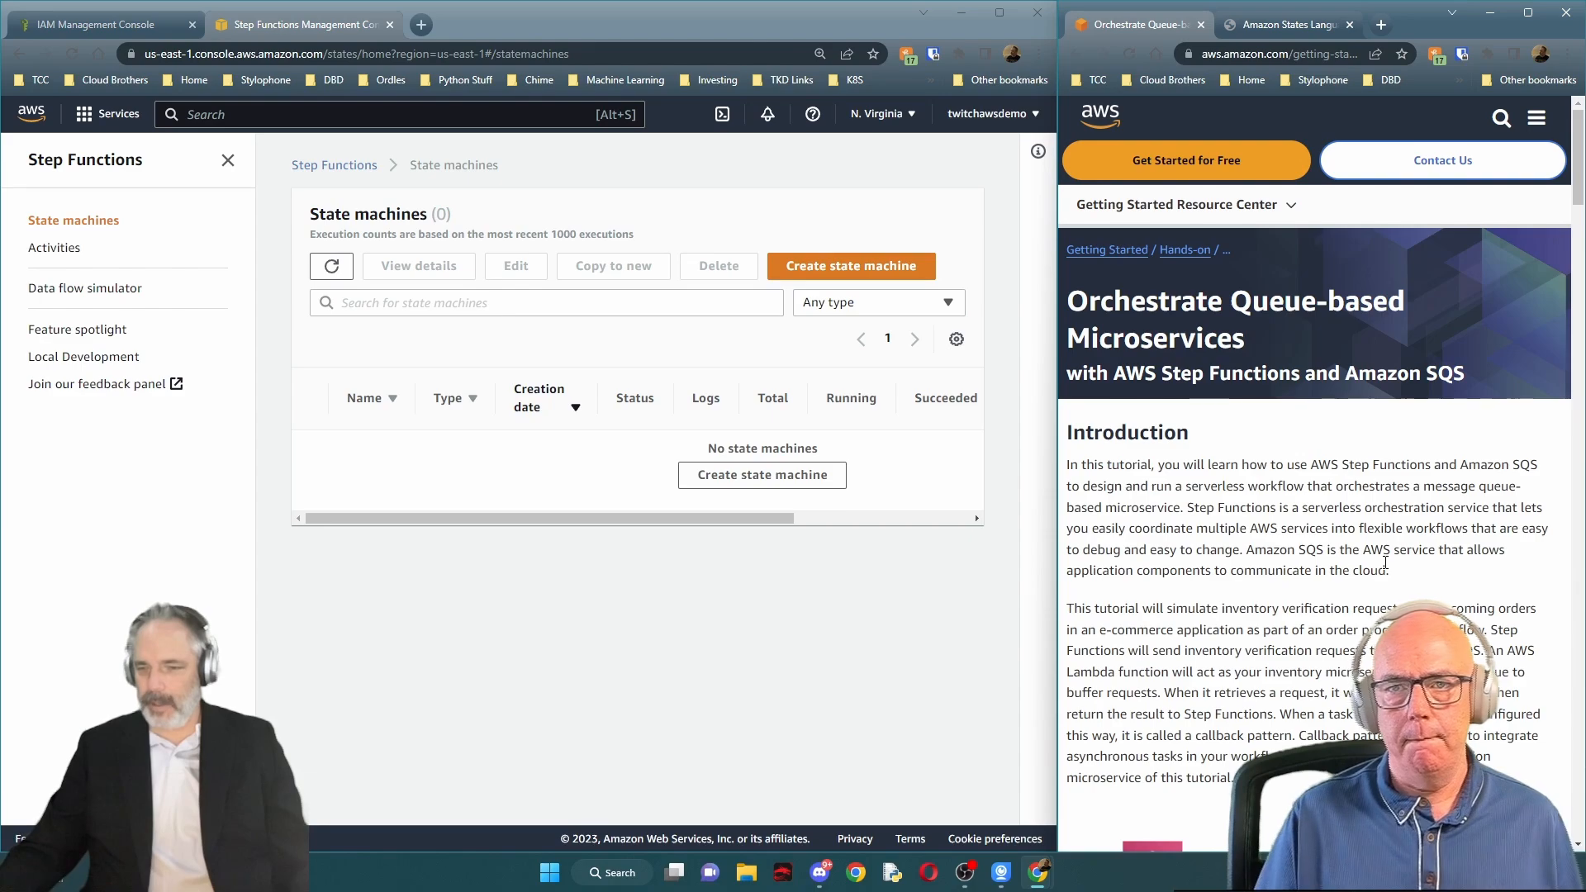
{"action": "left_click", "coordinate": [1530, 14]}
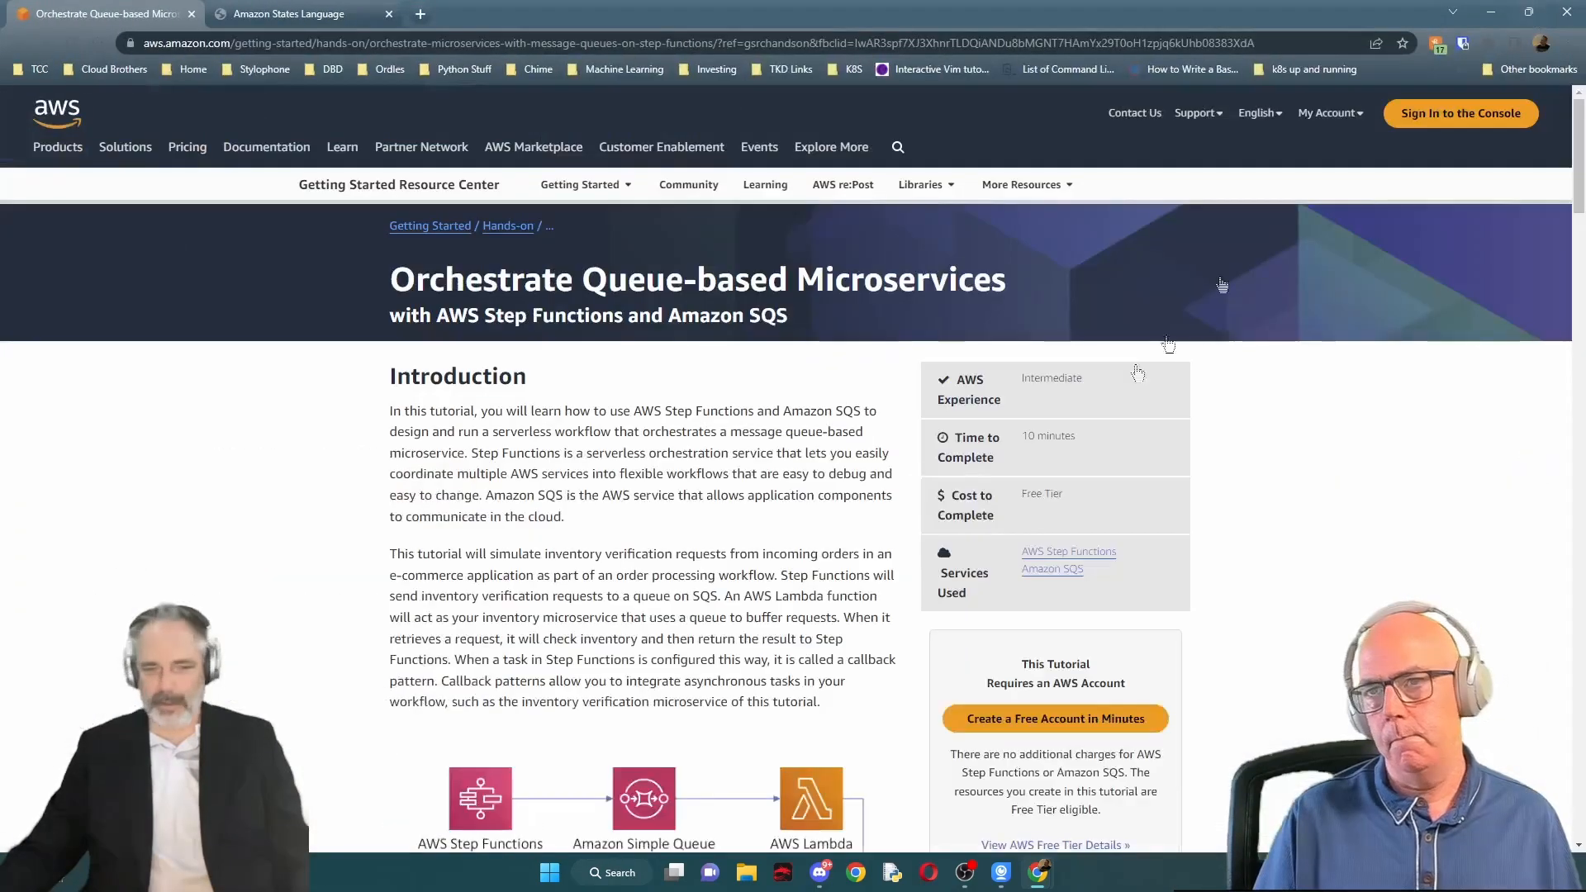
{"action": "scroll", "coordinate": [1274, 529], "scroll_direction": "down", "scroll_amount": 12}
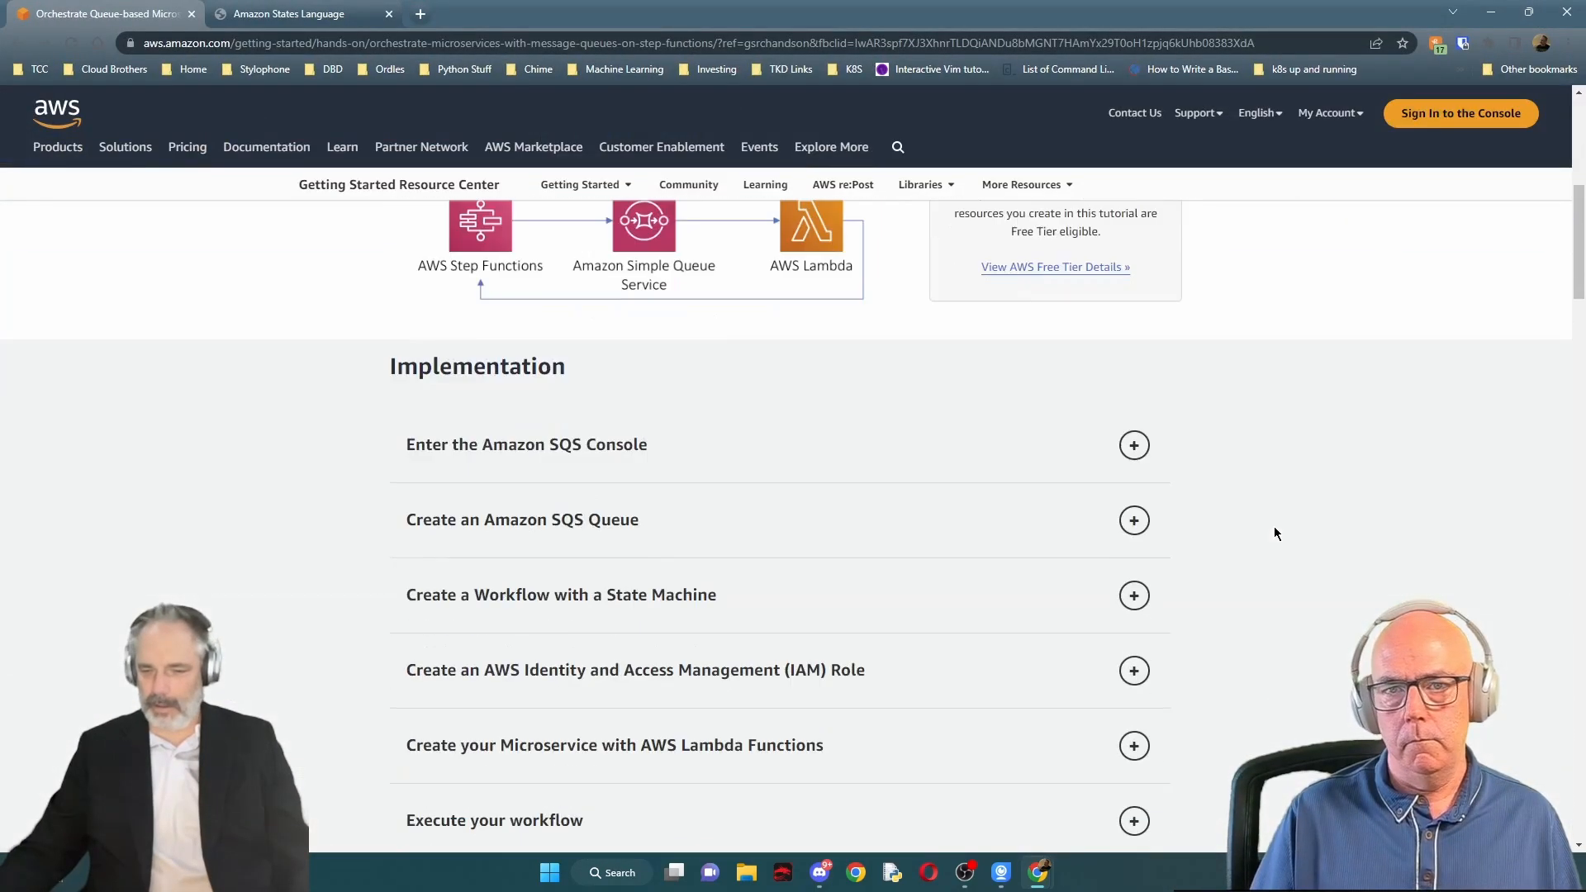
{"action": "scroll", "coordinate": [1274, 528], "scroll_direction": "down", "scroll_amount": 5}
{"action": "scroll", "coordinate": [1275, 527], "scroll_direction": "up", "scroll_amount": 10}
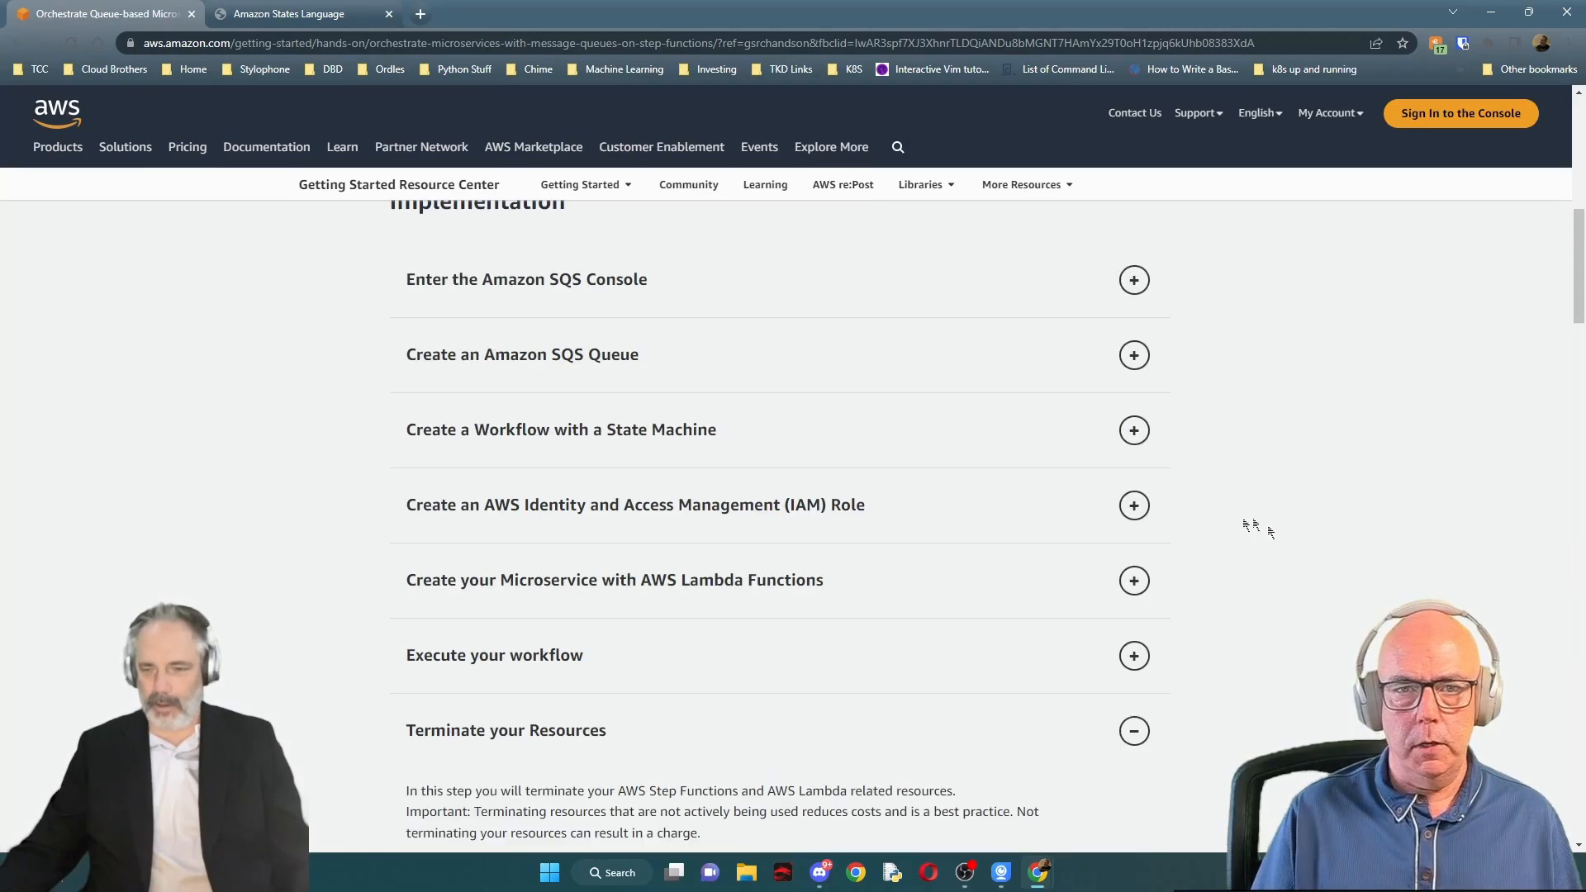
{"action": "left_click", "coordinate": [1128, 740]}
{"action": "scroll", "coordinate": [1263, 654], "scroll_direction": "down", "scroll_amount": 5}
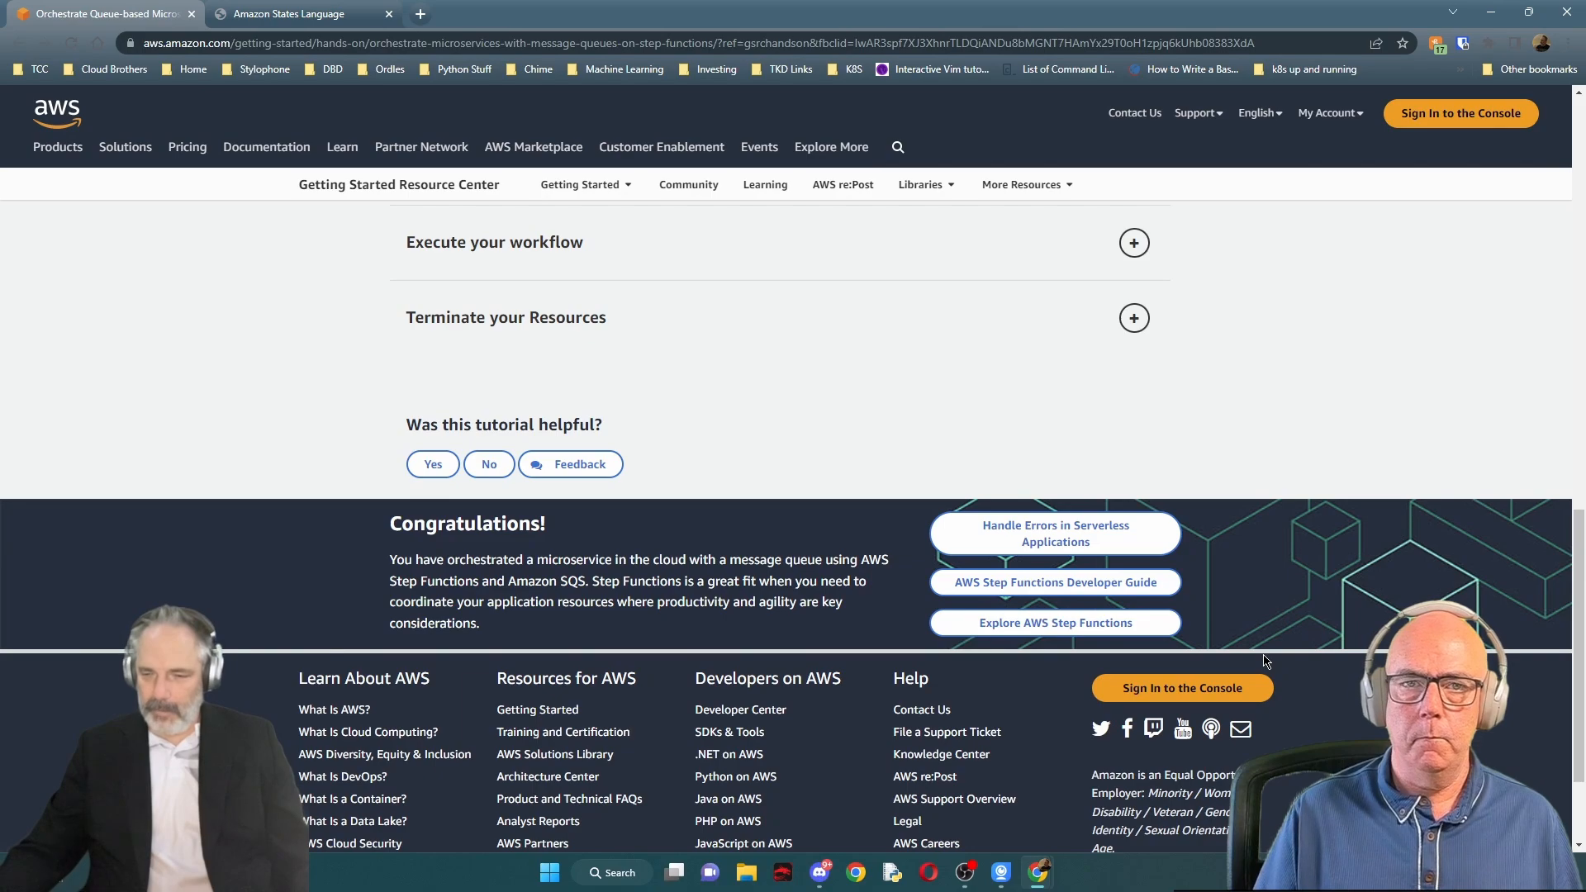
Return to the tutorial's introduction and highlight the AWS Experience level in the summary table
{"action": "scroll", "coordinate": [1265, 659], "scroll_direction": "up", "scroll_amount": 20}
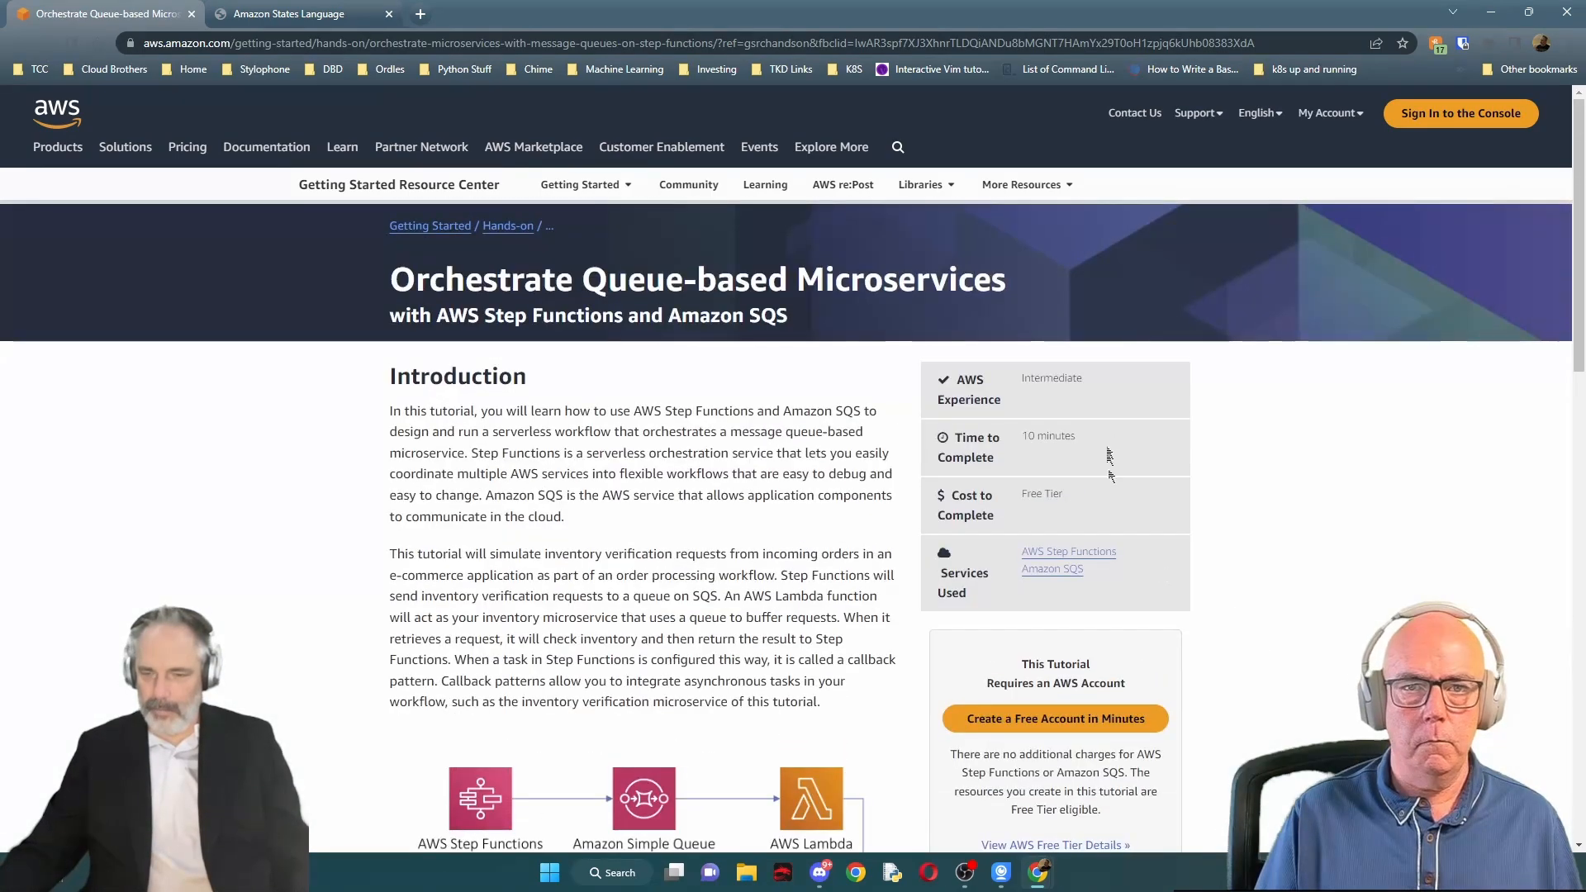
{"action": "left_click_drag", "start_coordinate": [1084, 379], "coordinate": [1025, 381]}
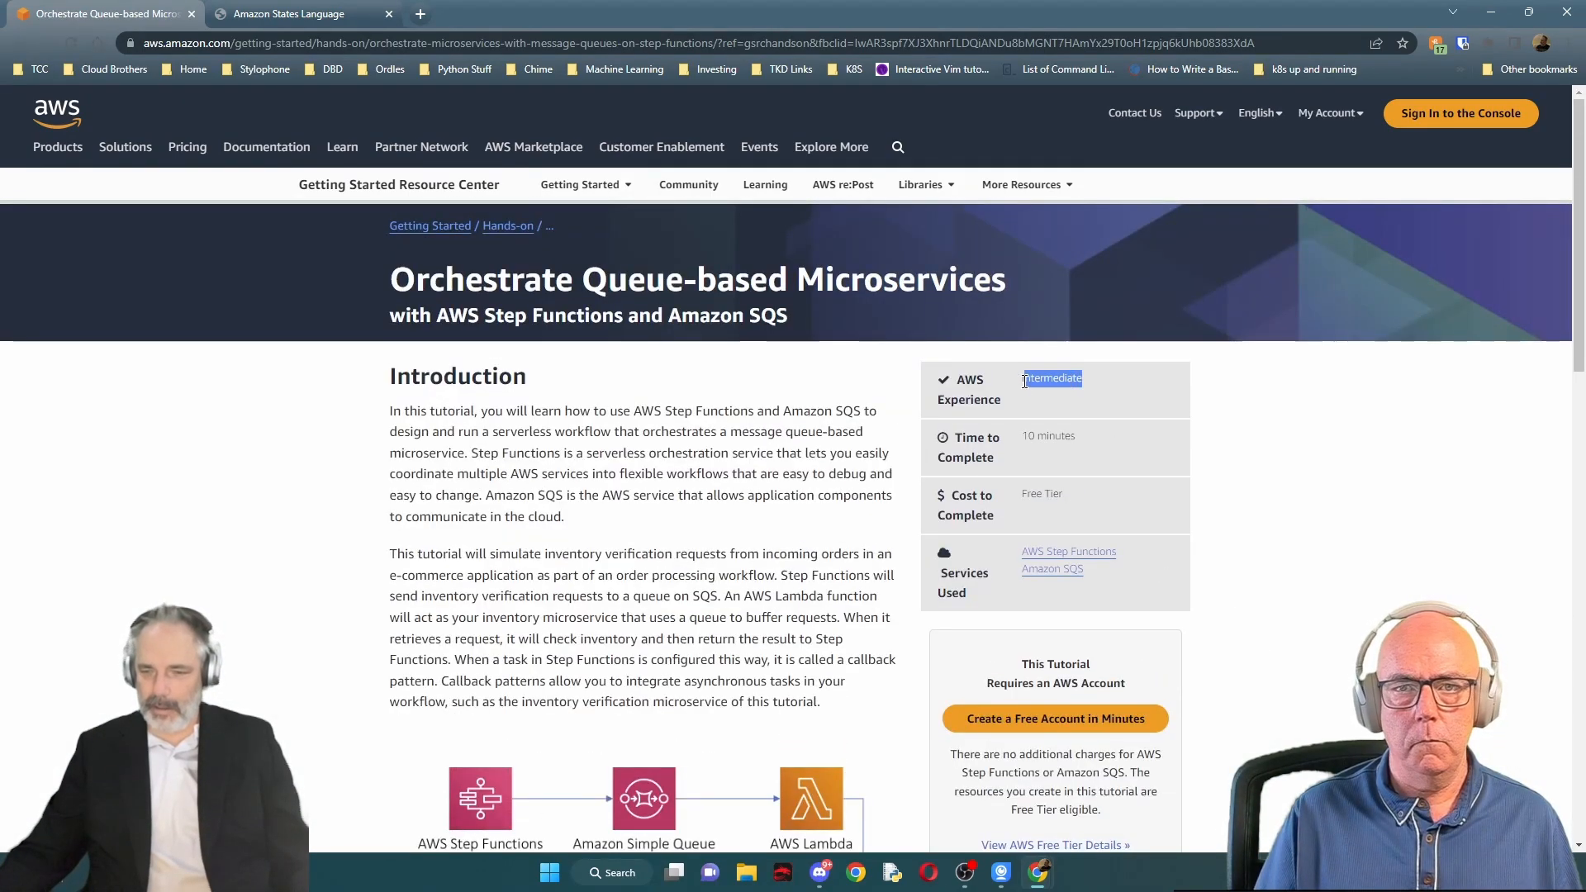